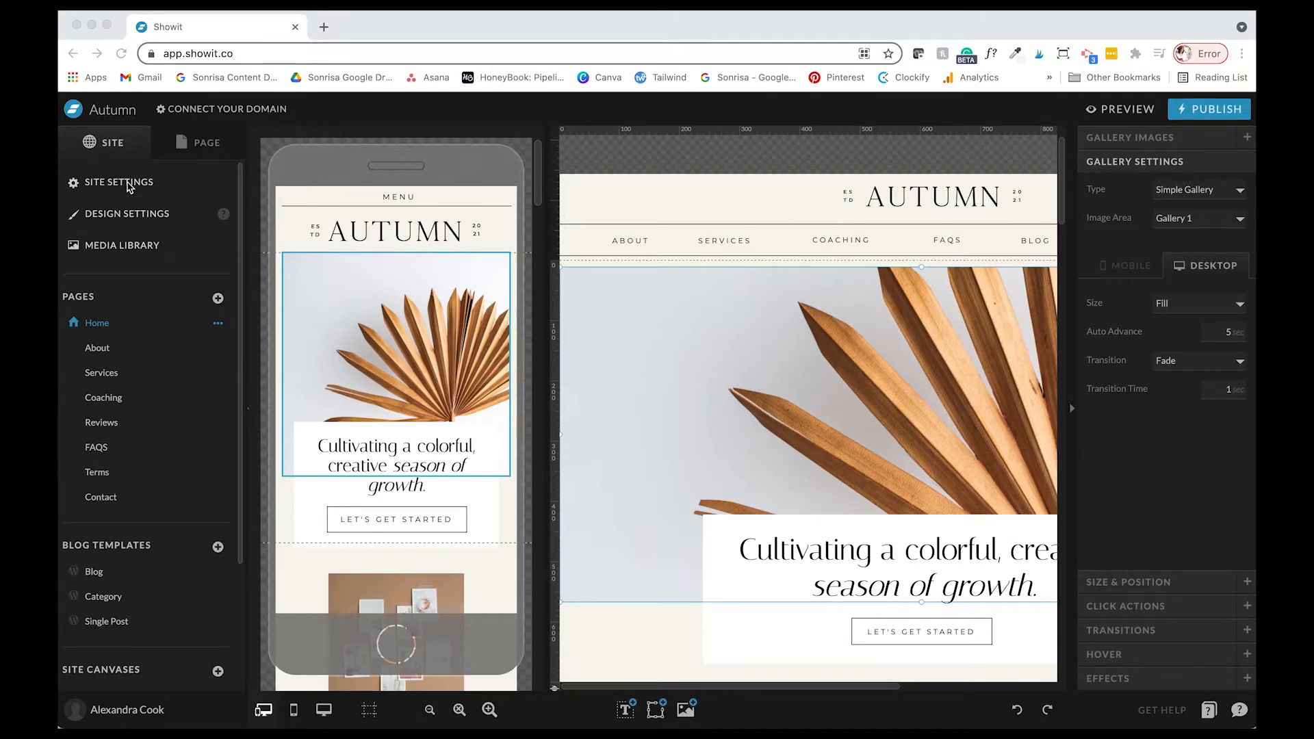
# Review the site settings for site info, blog and third-party integrations, and close them
pyautogui.click(116, 190)
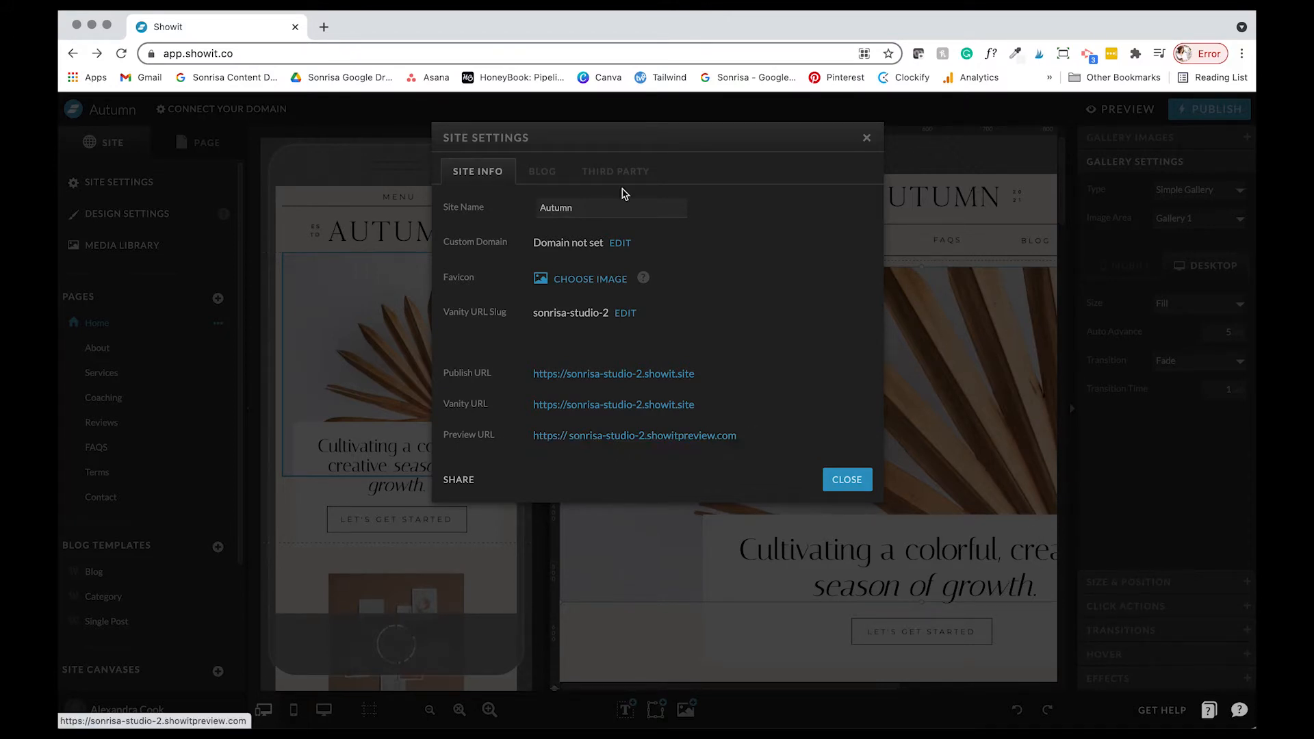
pyautogui.click(551, 176)
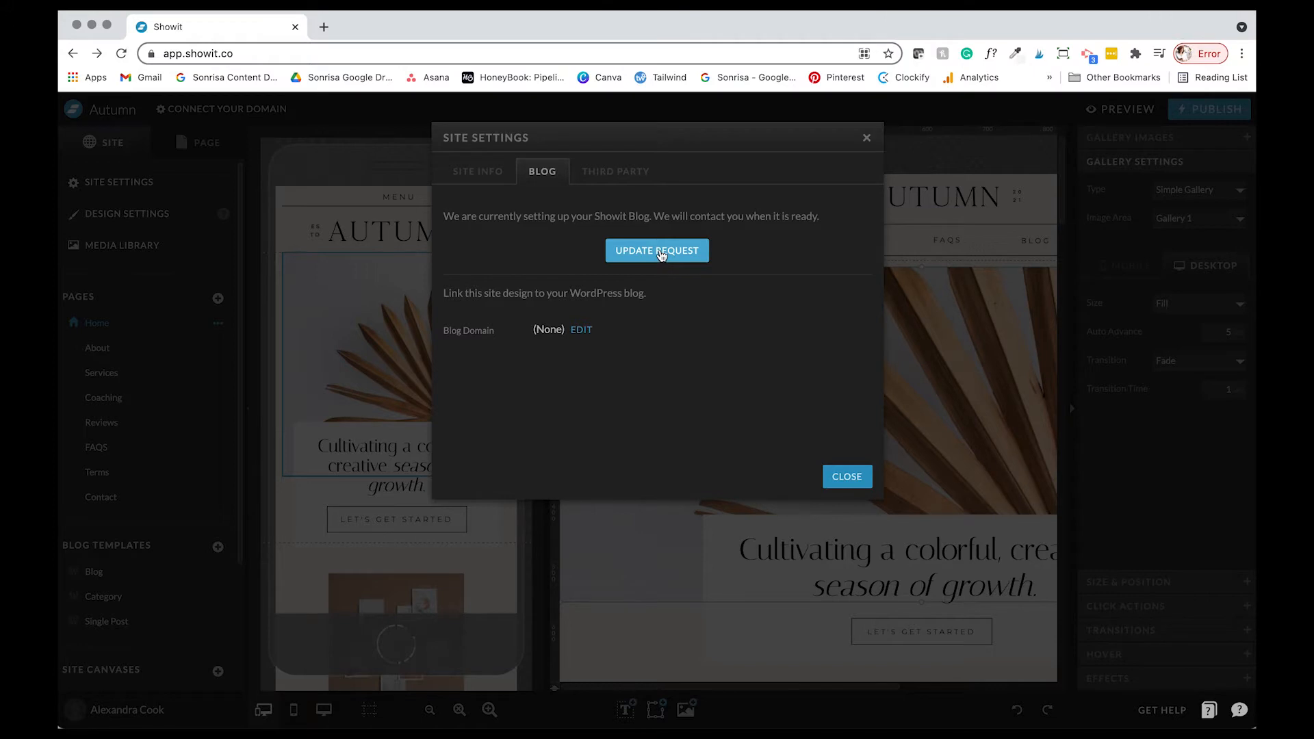
pyautogui.click(623, 175)
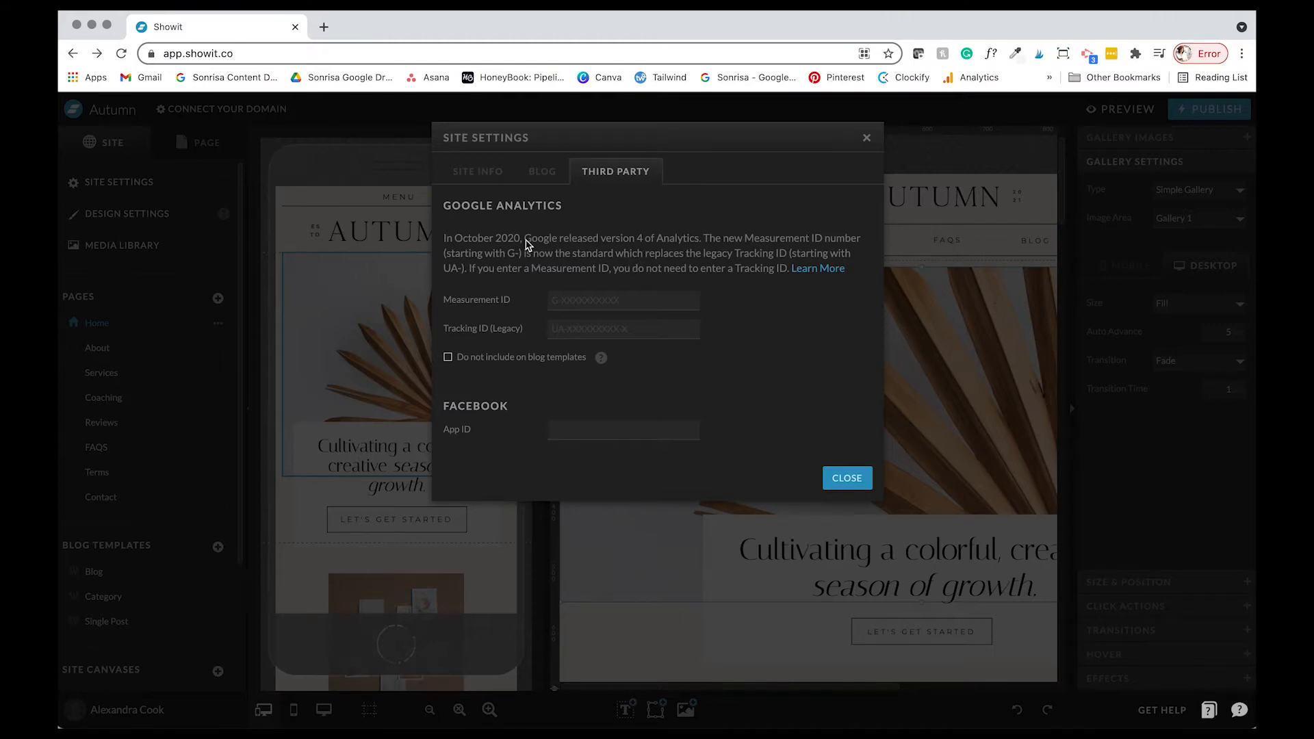
pyautogui.click(488, 175)
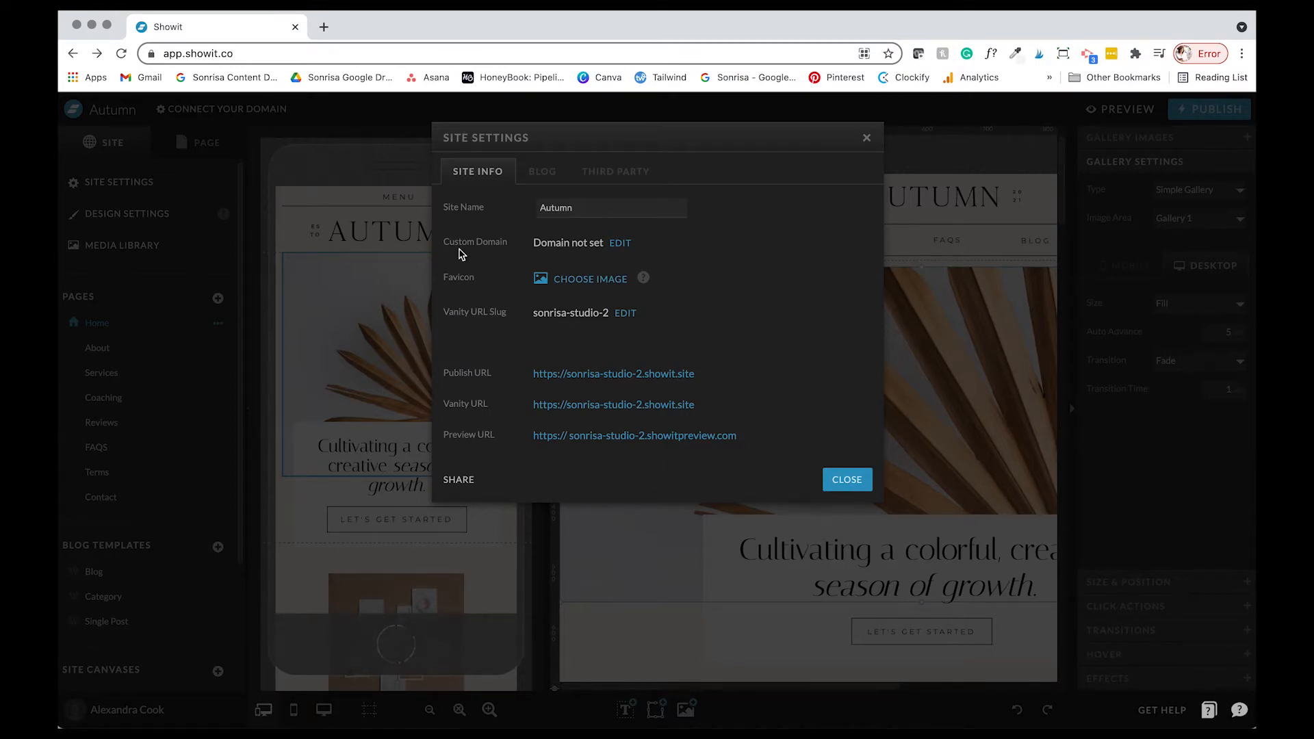
pyautogui.click(848, 481)
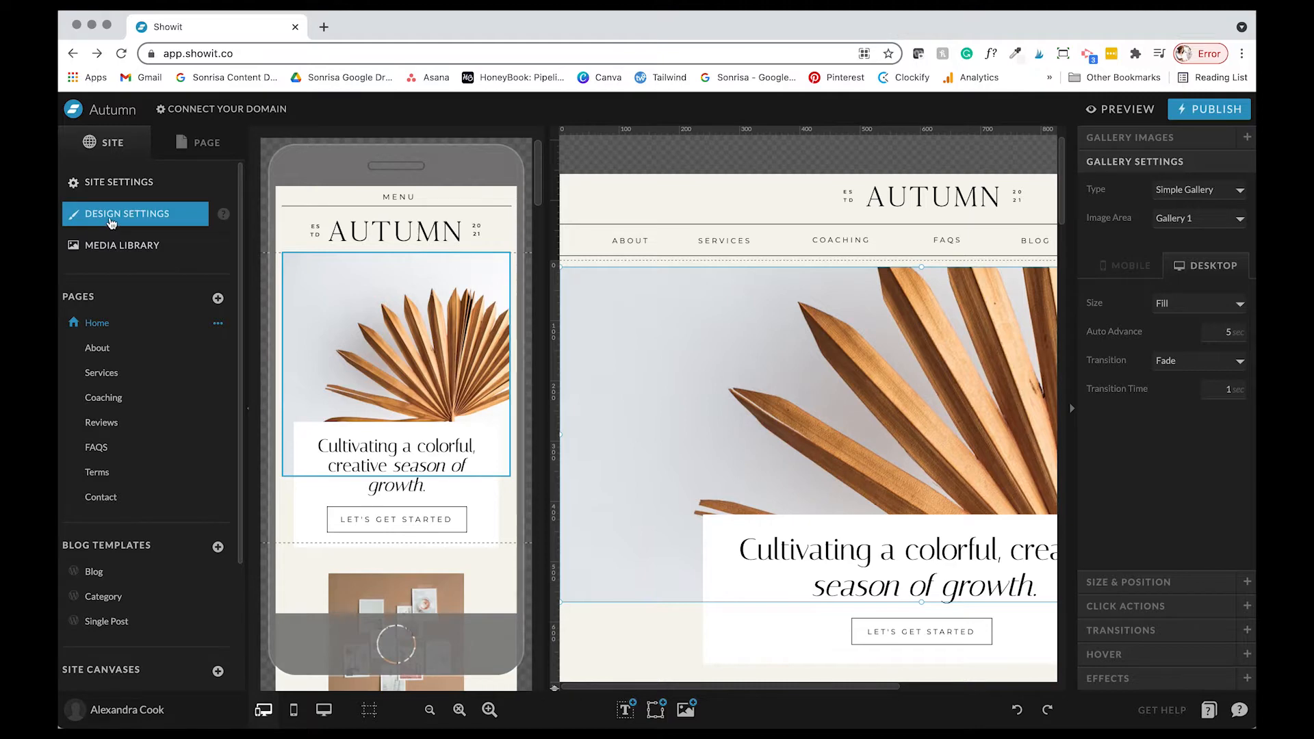
# Open the design settings and inspect the hex codes of palette colors 1, 3, 7 and 8
pyautogui.click(113, 225)
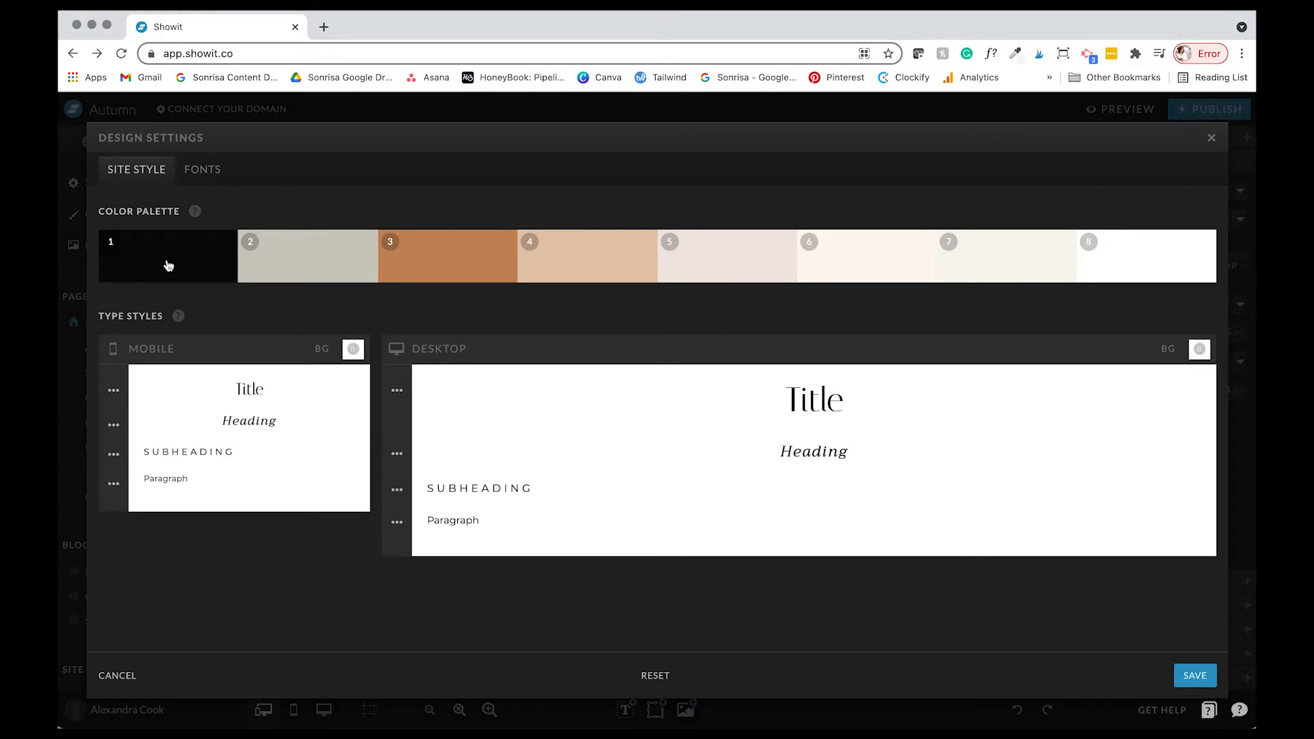
pyautogui.click(178, 254)
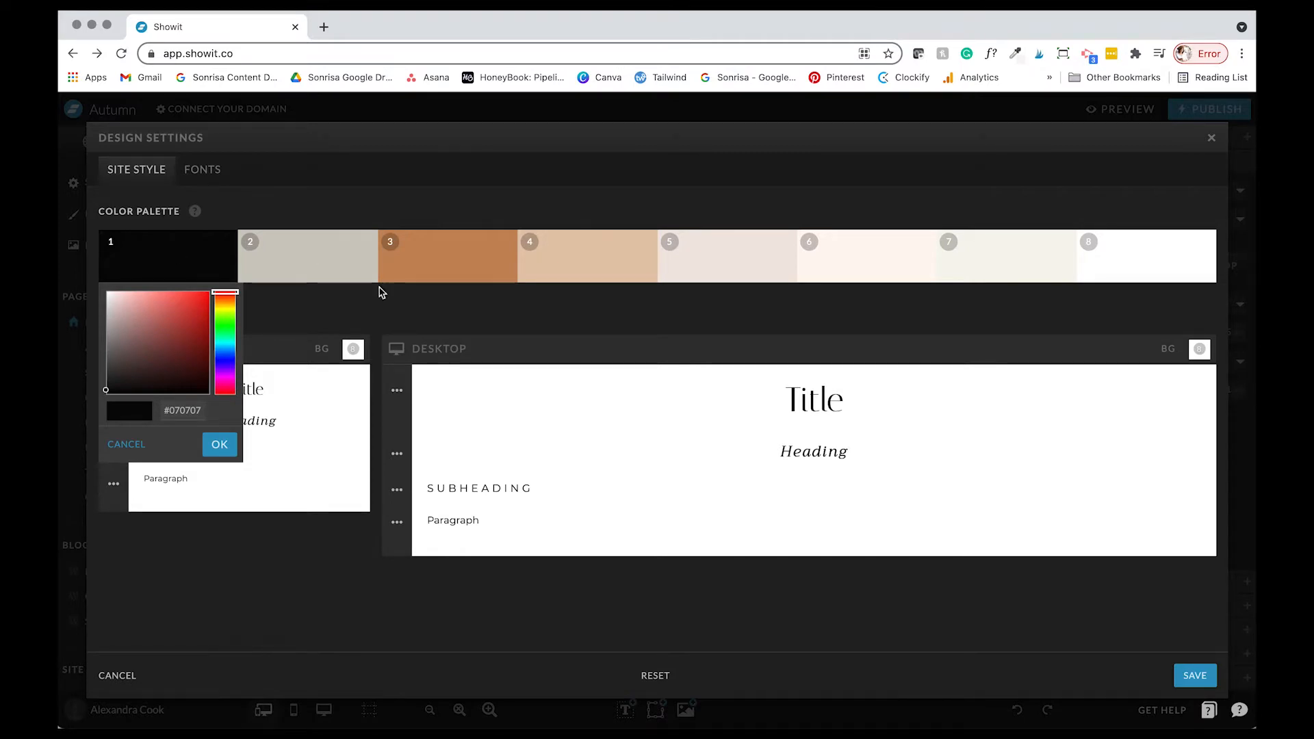
pyautogui.click(426, 269)
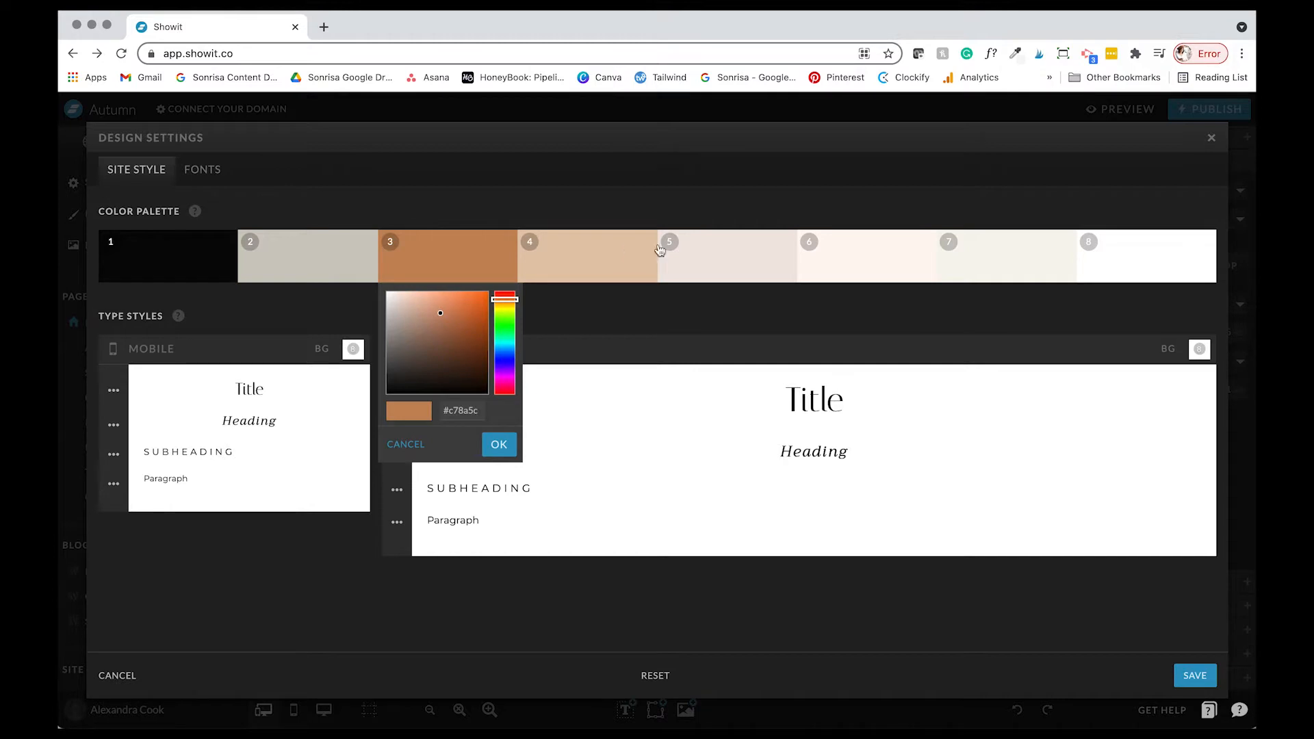
pyautogui.click(1039, 271)
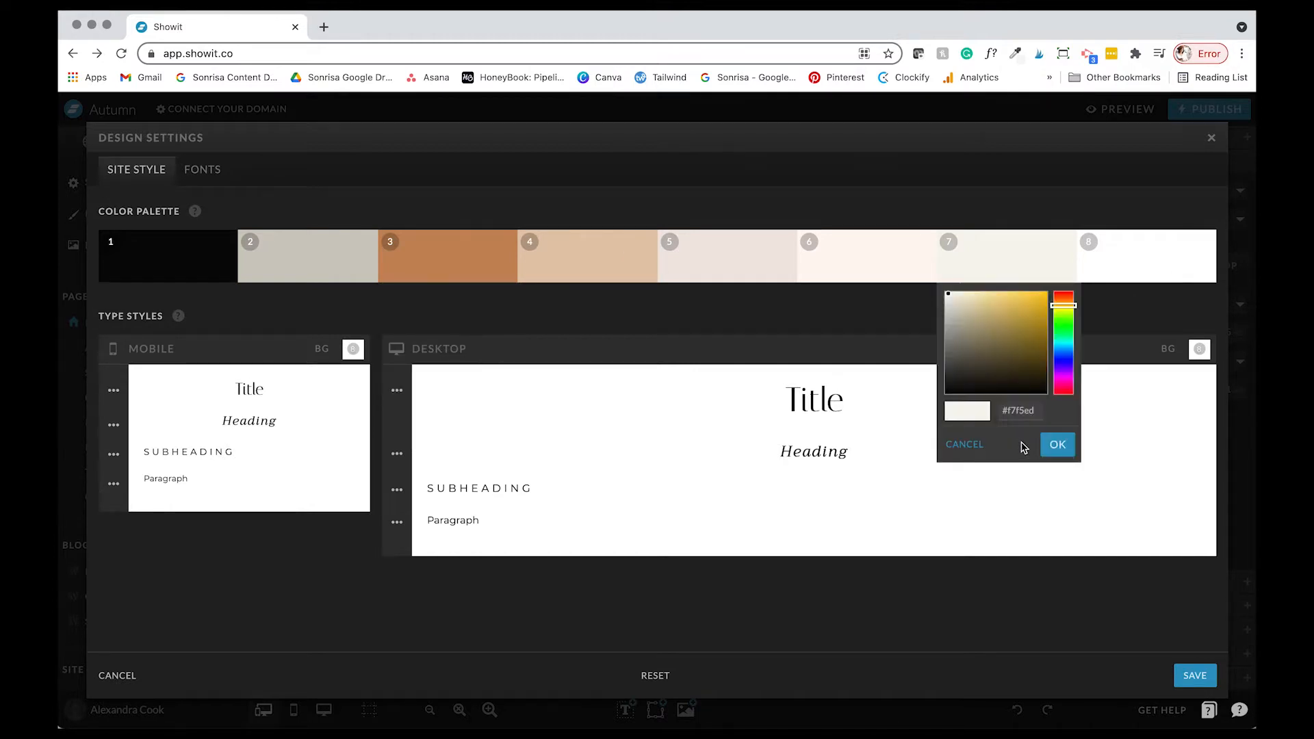
pyautogui.click(1143, 269)
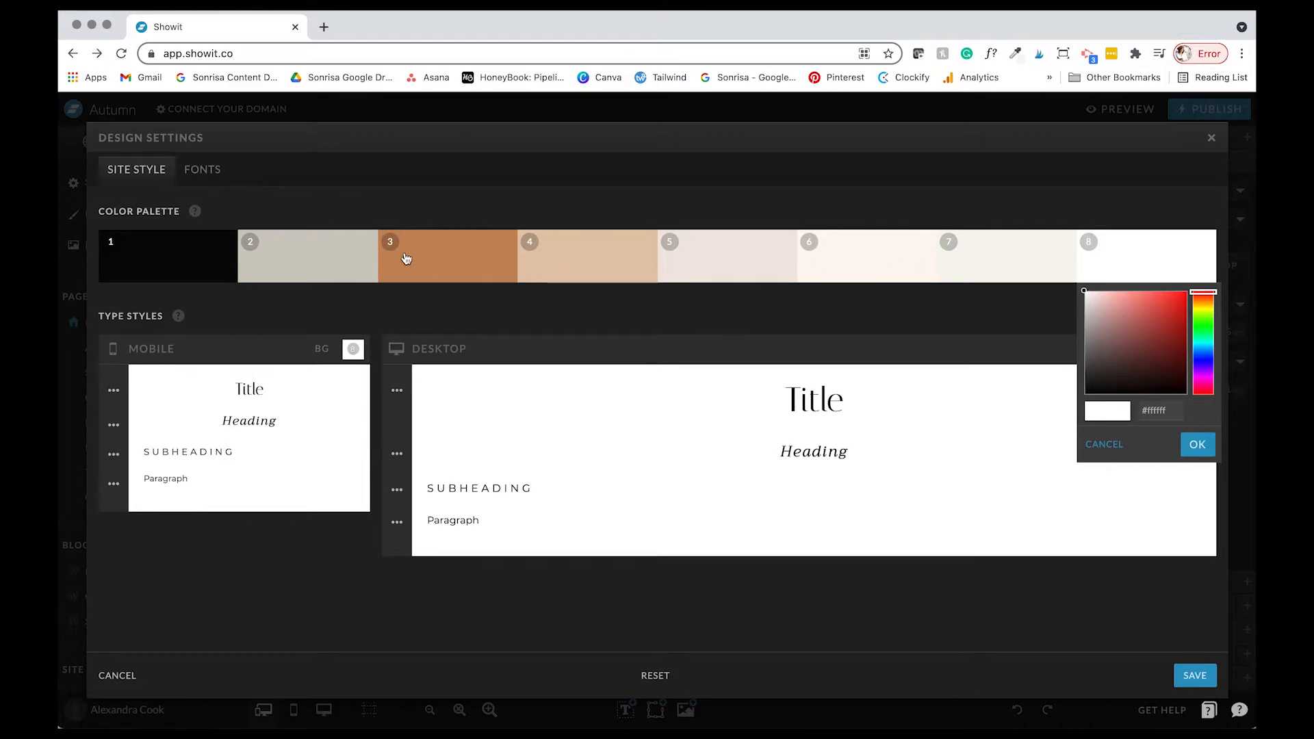
pyautogui.click(345, 205)
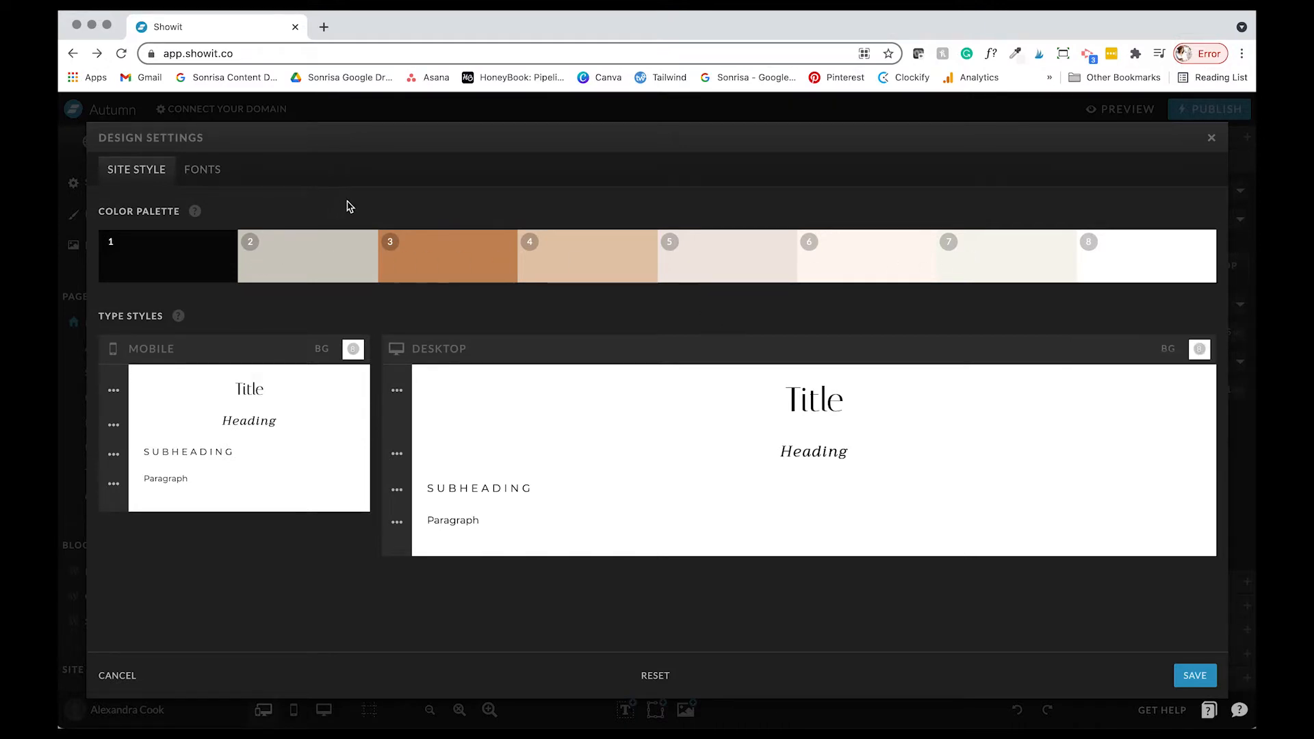
pyautogui.click(442, 274)
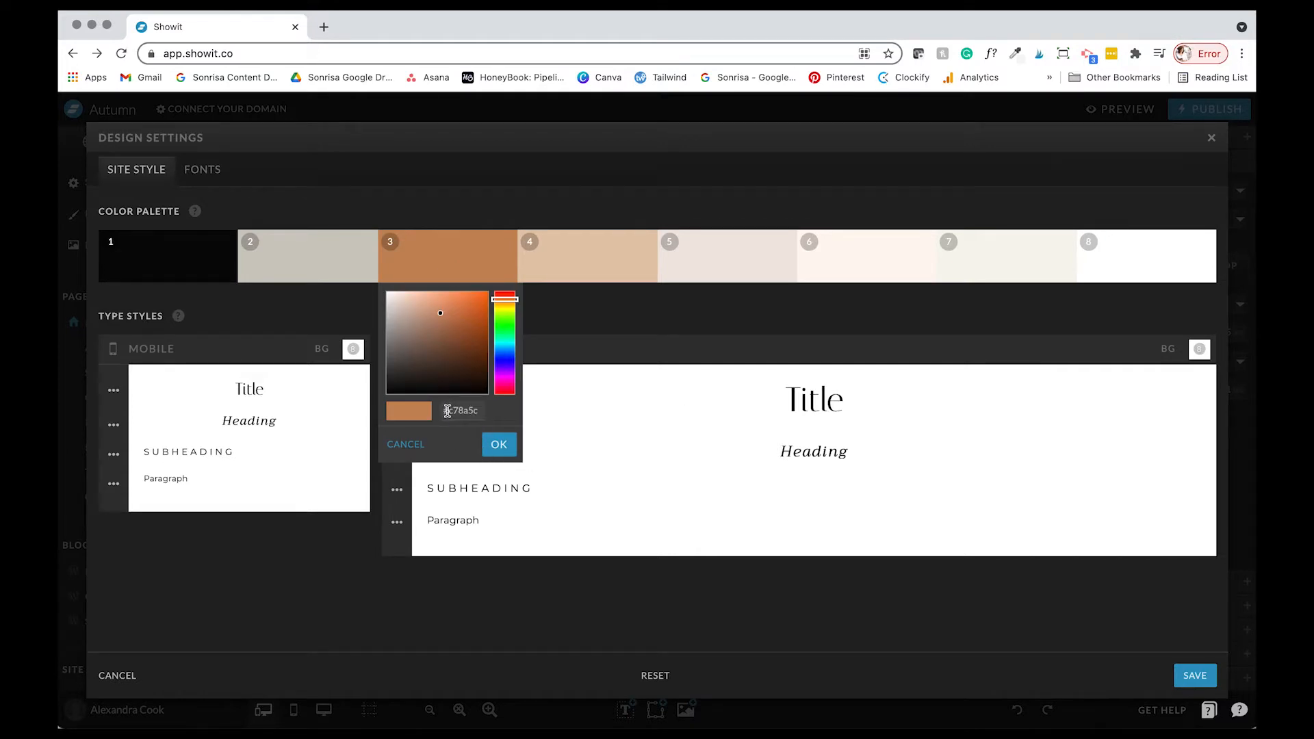
pyautogui.moveTo(442, 411); pyautogui.dragTo(490, 414)
pyautogui.click(499, 446)
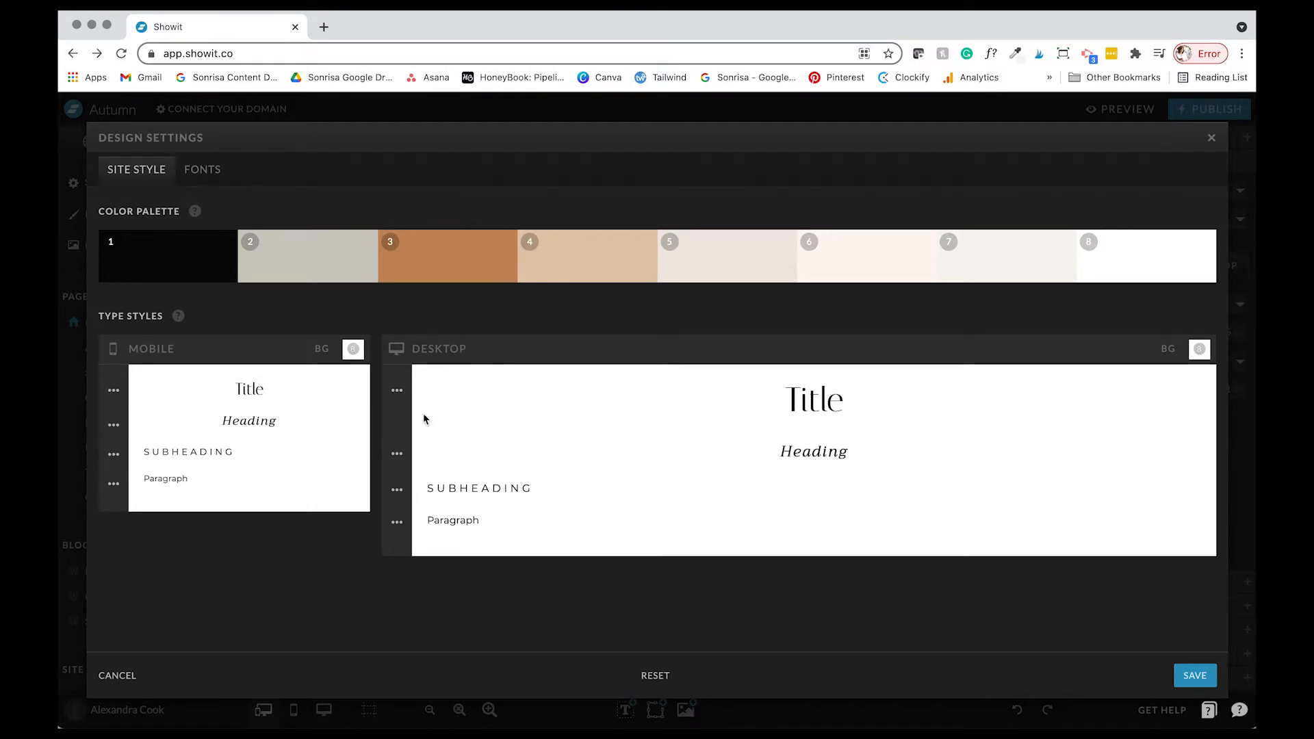
# Expand the desktop Title type style and examine its font choices, size and spacing settings
pyautogui.click(397, 391)
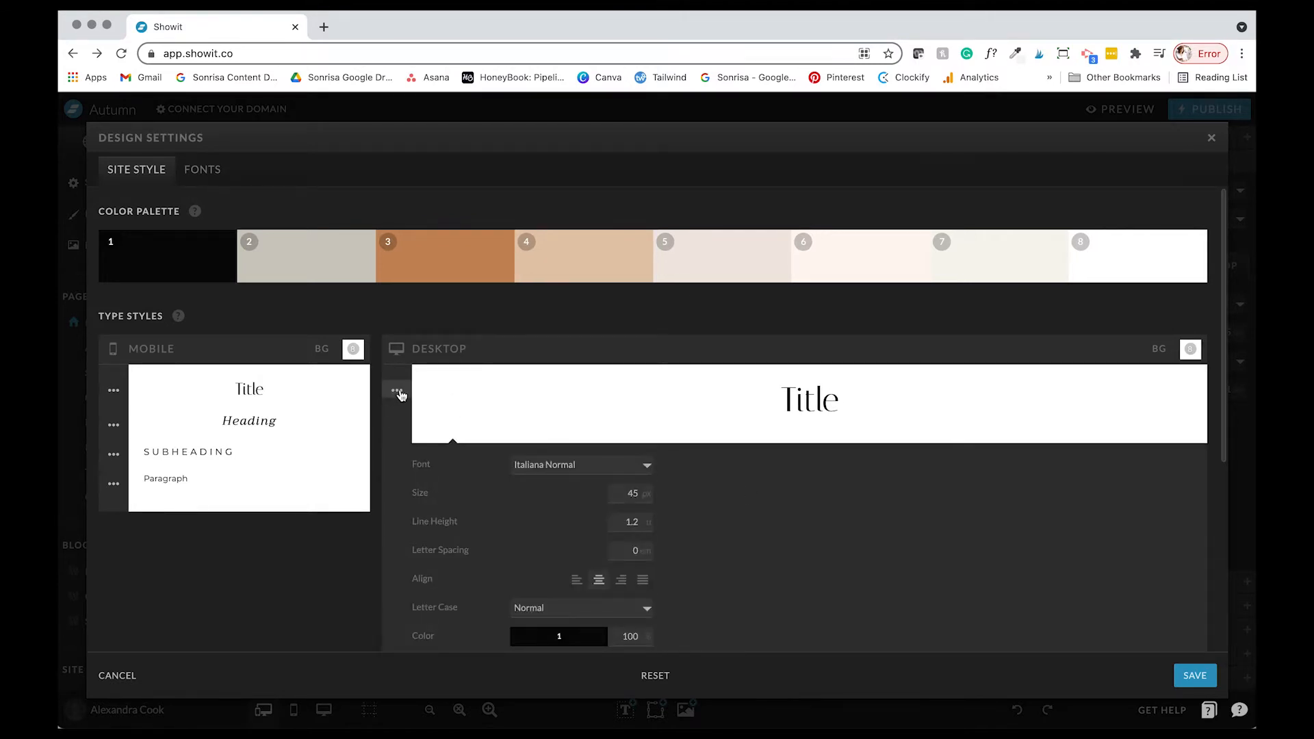
pyautogui.scroll(-3, 695, 381)
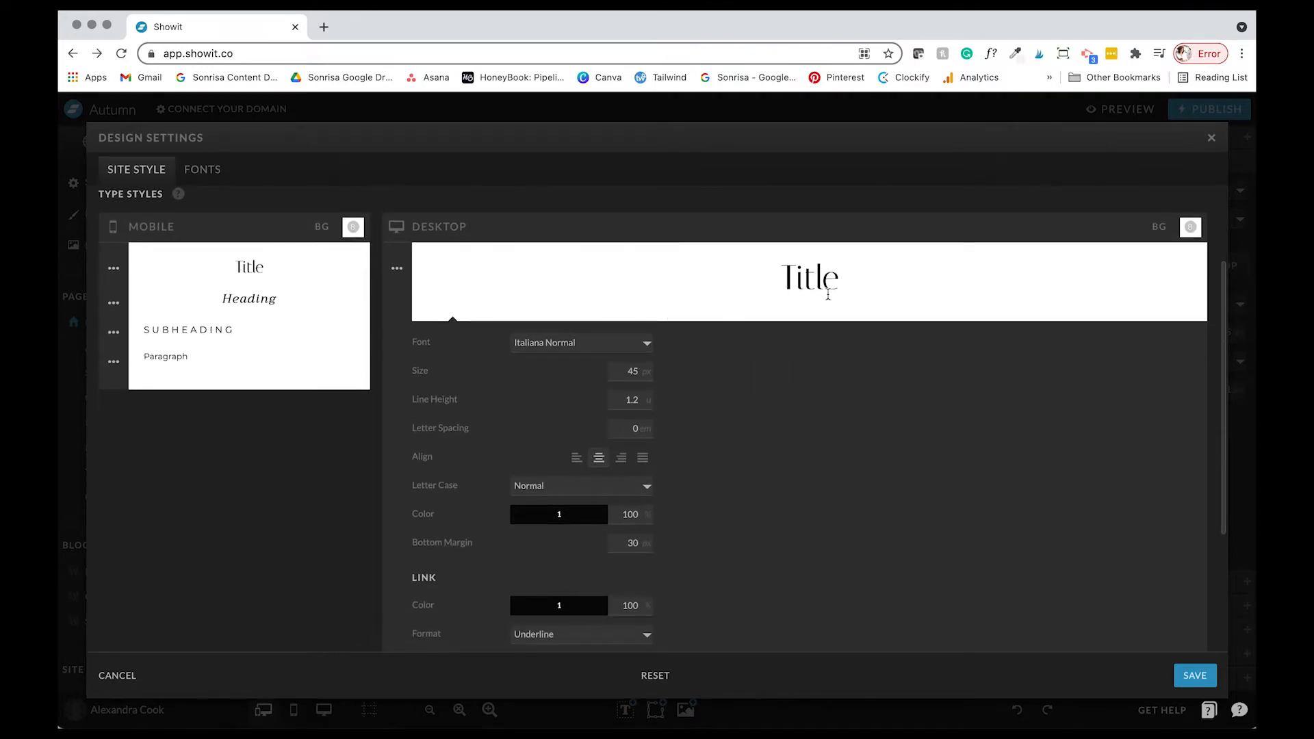
pyautogui.scroll(-1, 565, 336)
pyautogui.click(573, 313)
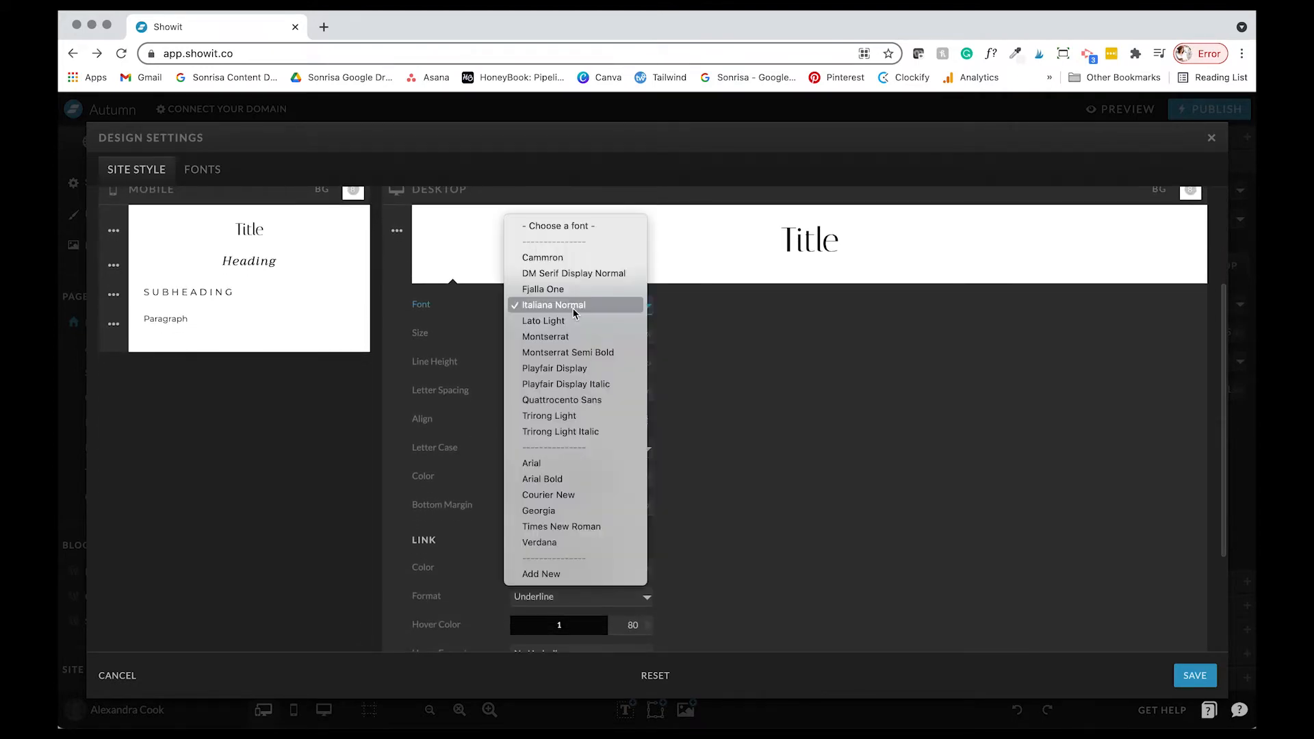
pyautogui.click(793, 474)
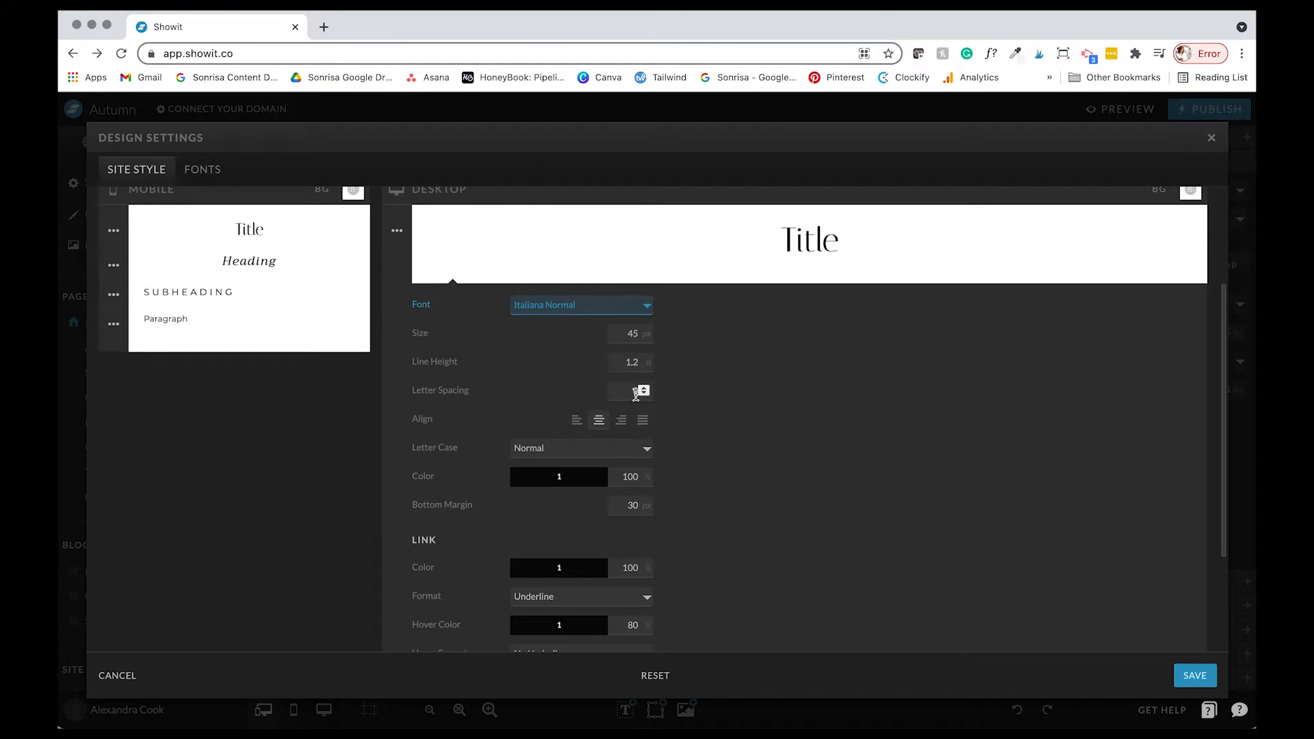
pyautogui.click(799, 438)
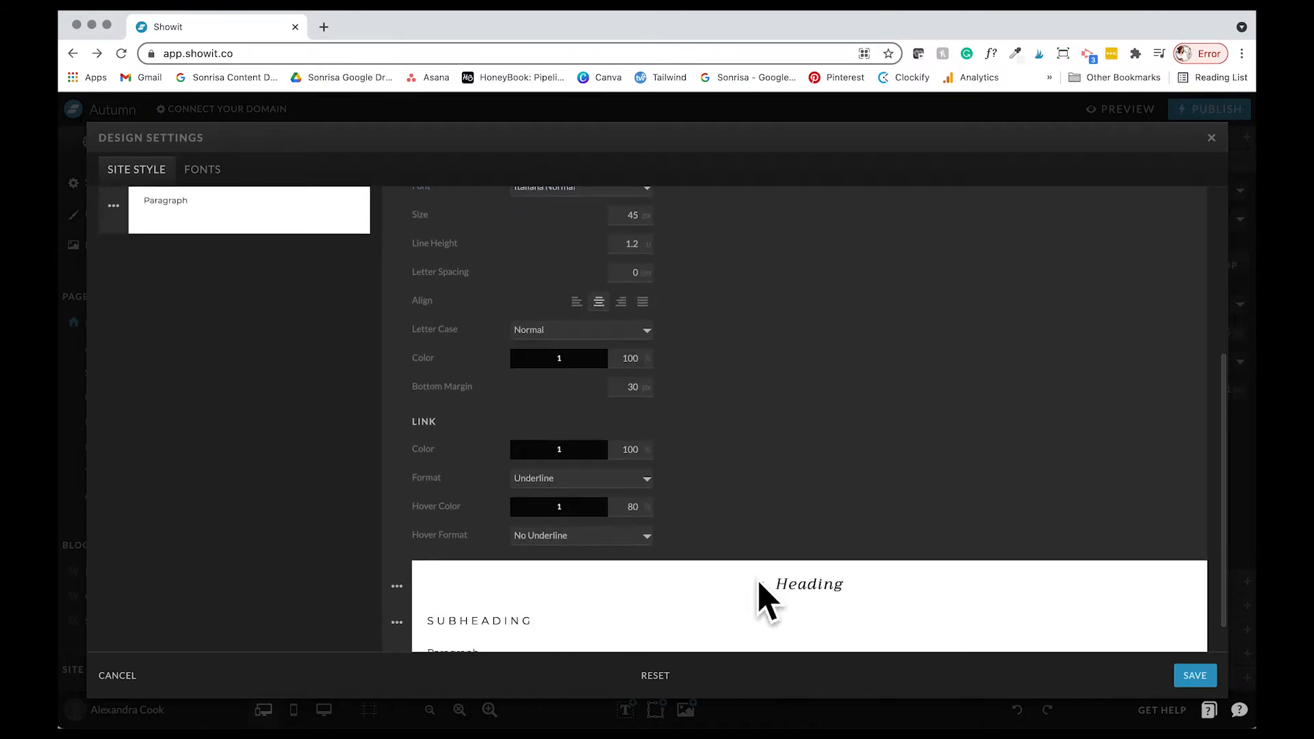
pyautogui.scroll(-1, 760, 596)
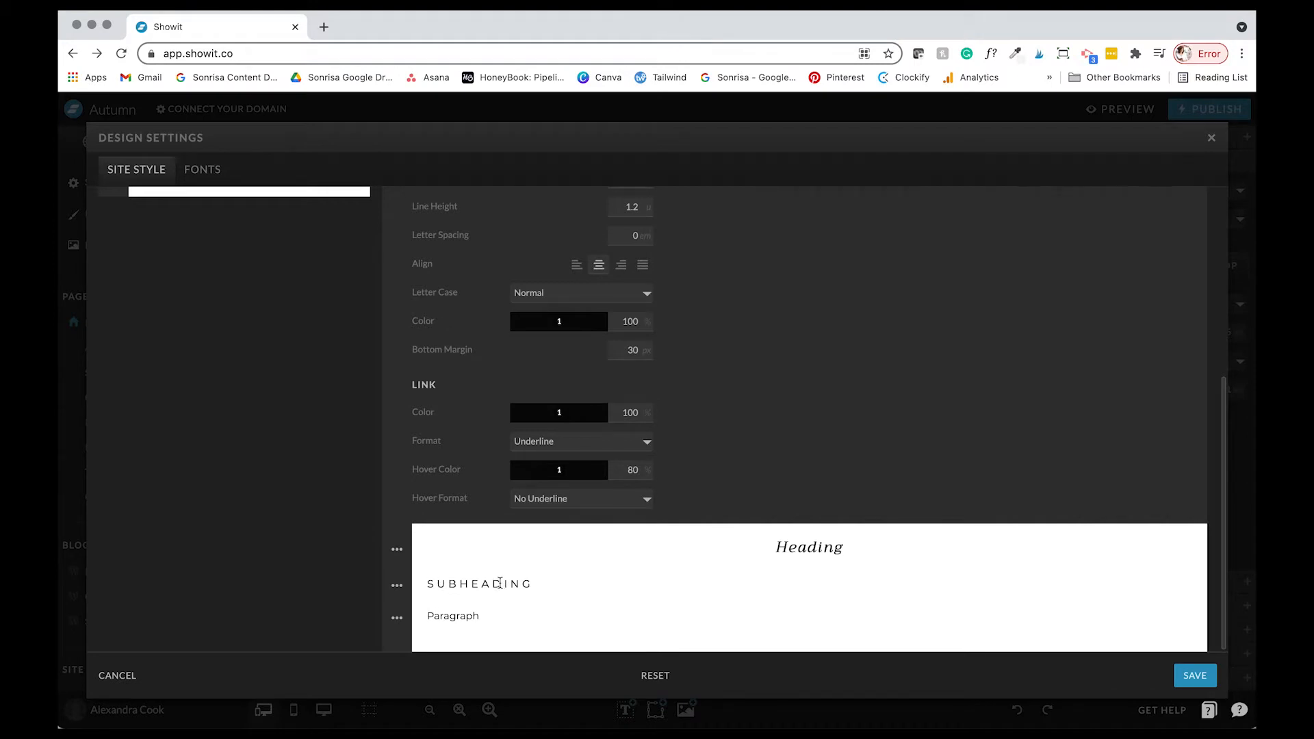
pyautogui.scroll(3, 500, 583)
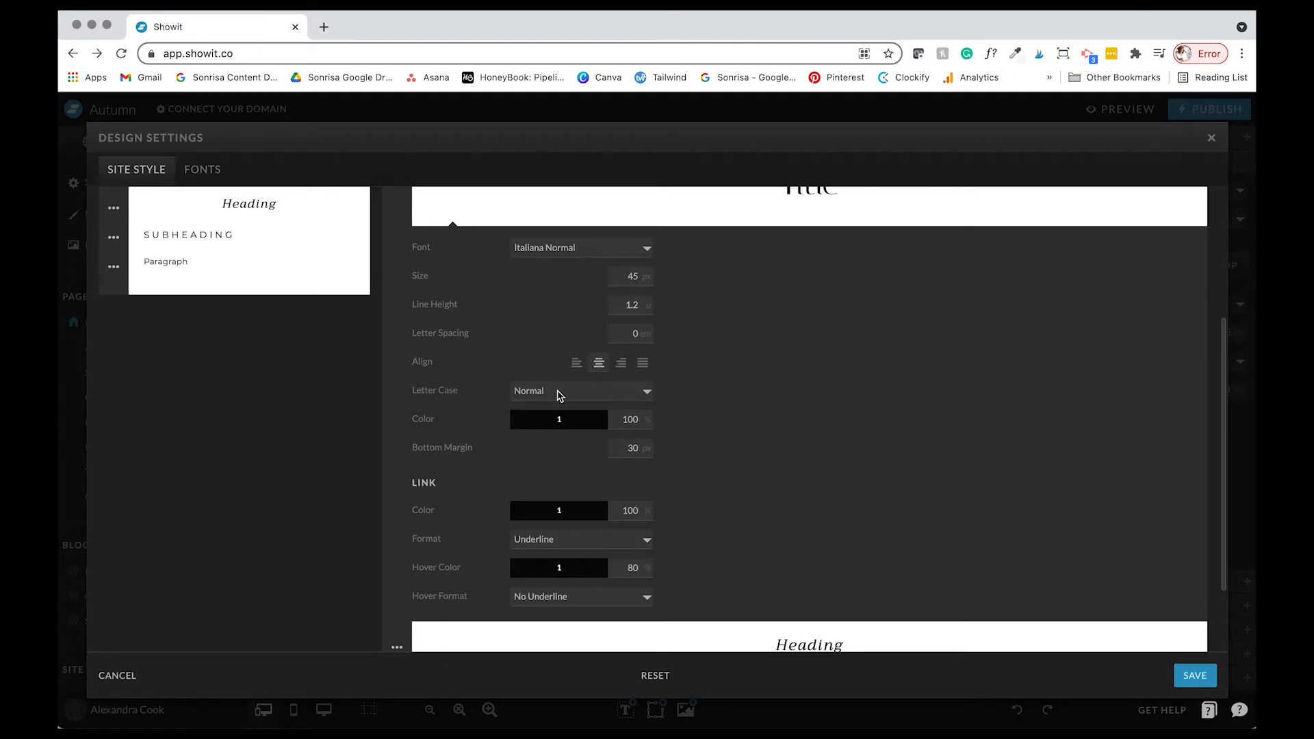
# Check the letter case options, color and link formatting settings of the desktop Title style
pyautogui.click(560, 394)
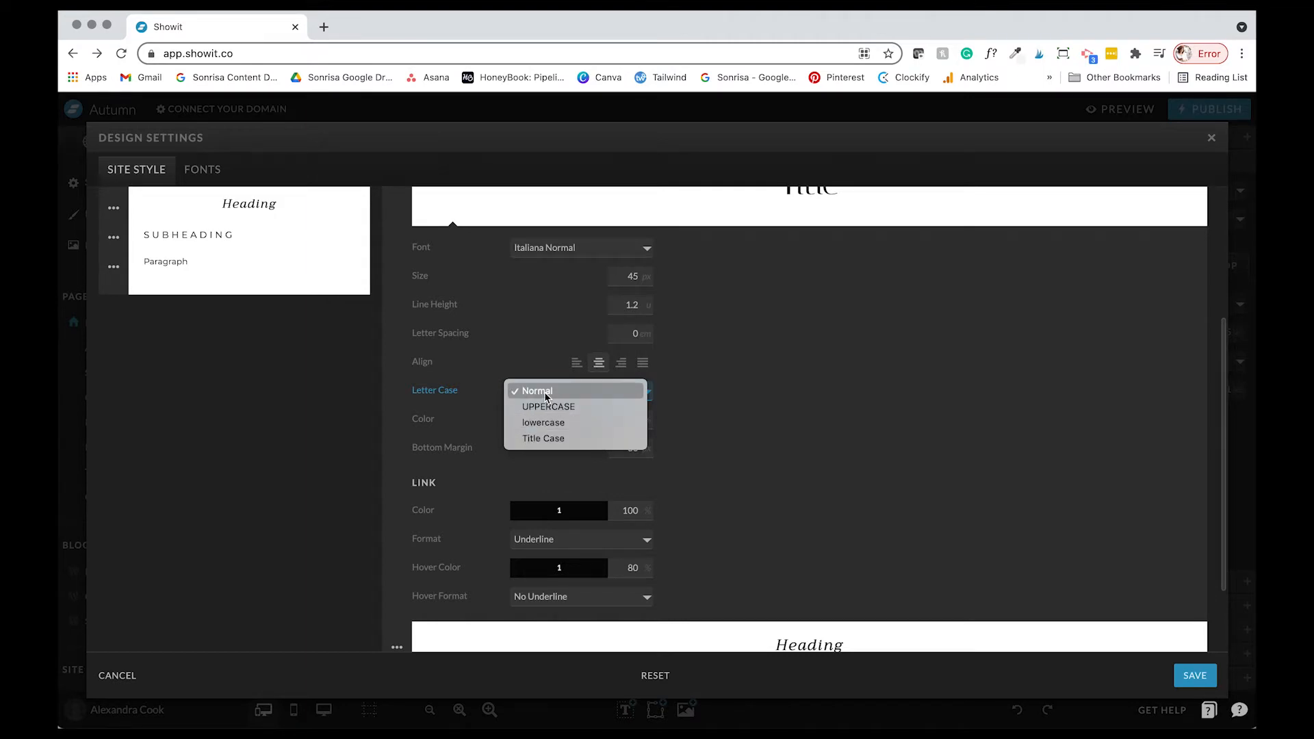
pyautogui.click(756, 413)
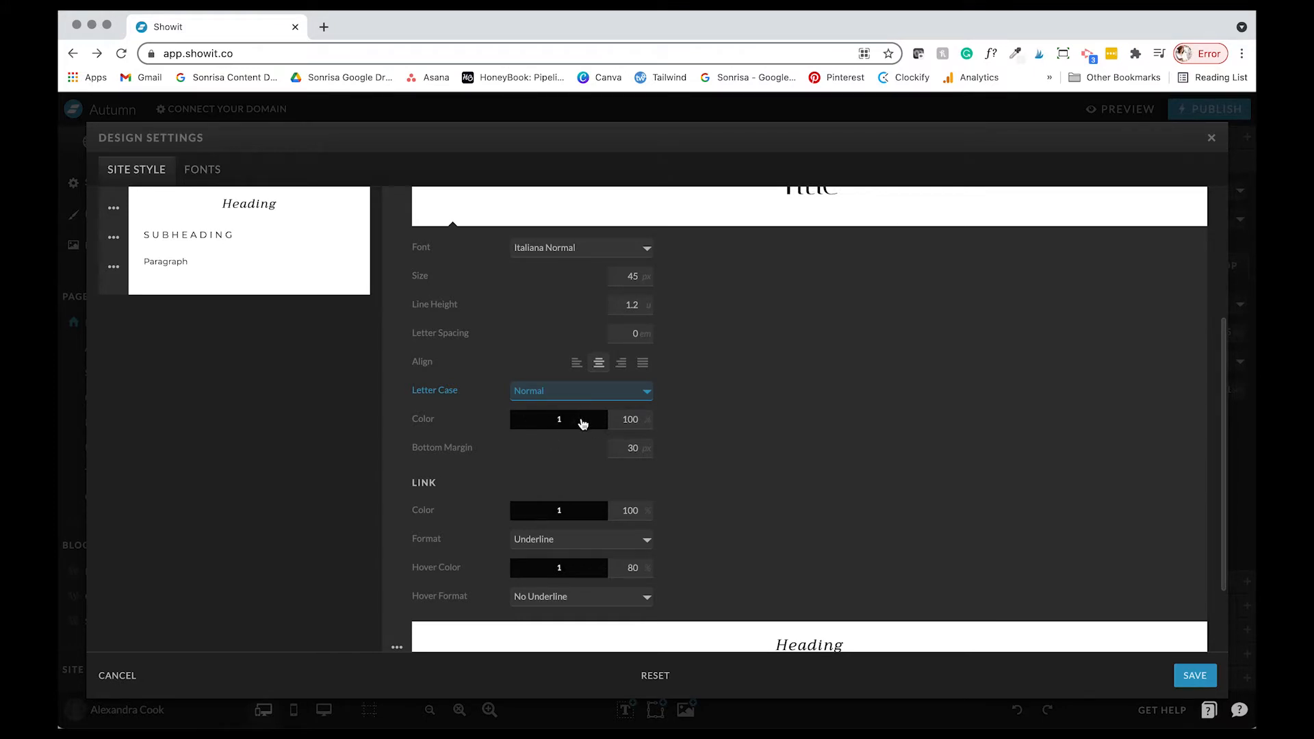
pyautogui.scroll(-3, 582, 421)
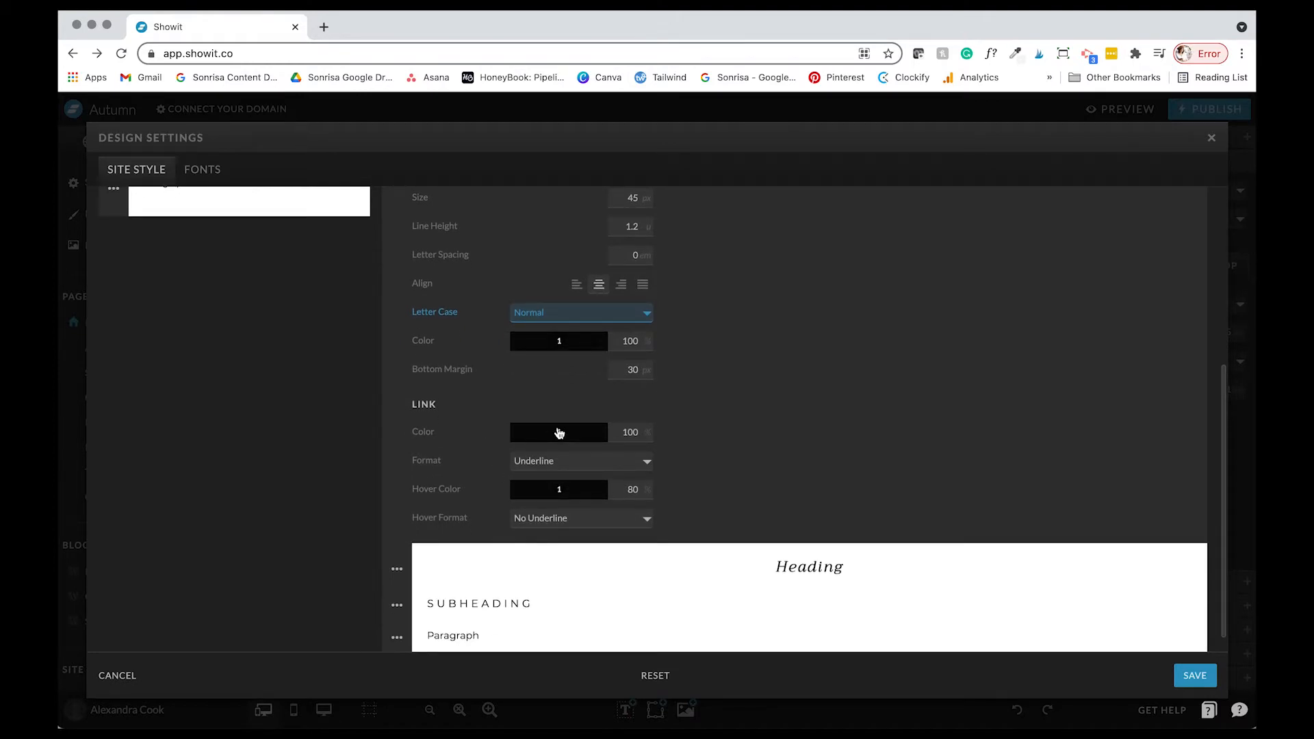
pyautogui.scroll(-1, 559, 433)
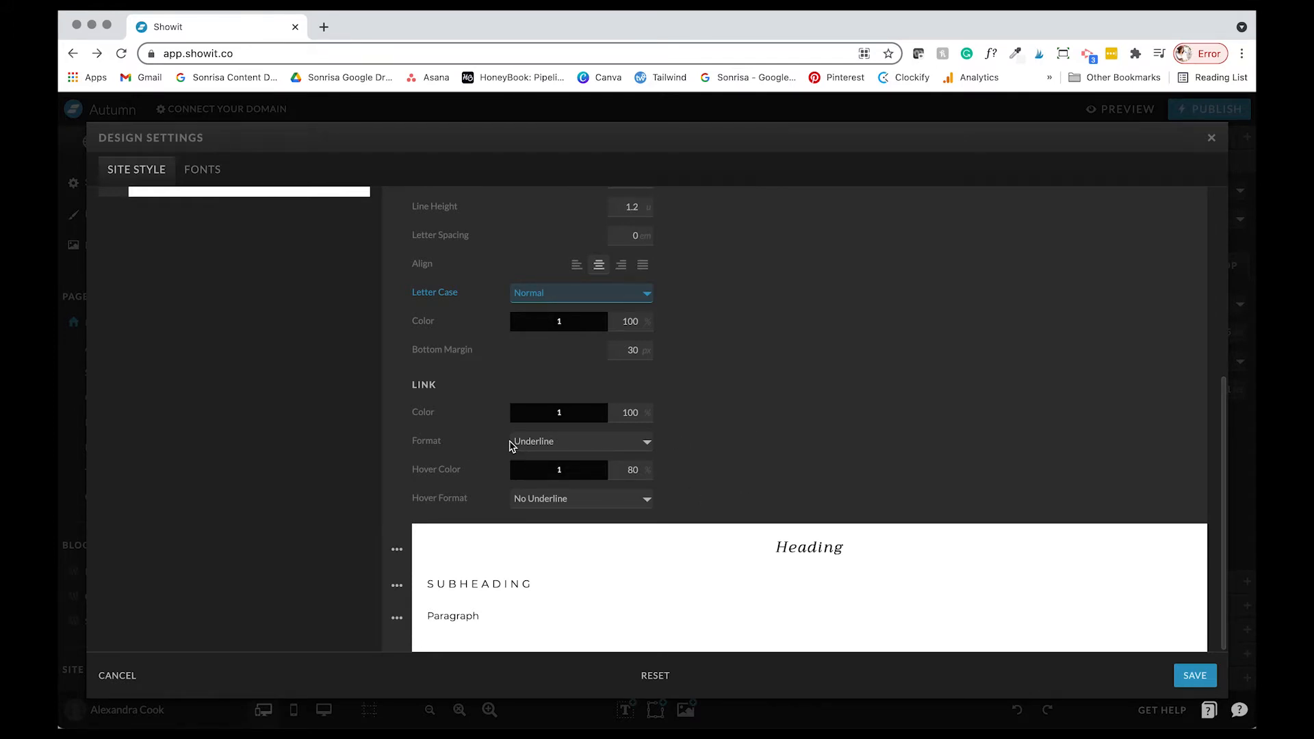
pyautogui.scroll(1, 510, 445)
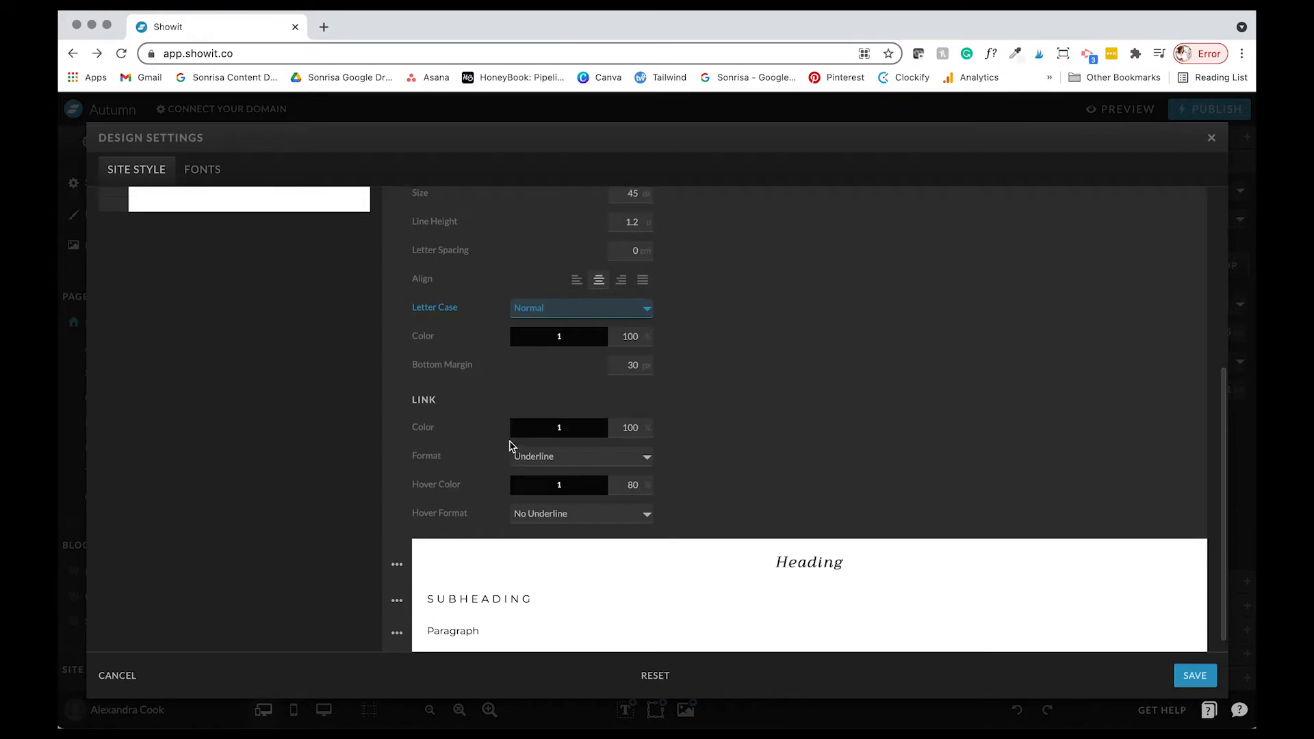
pyautogui.scroll(2, 510, 446)
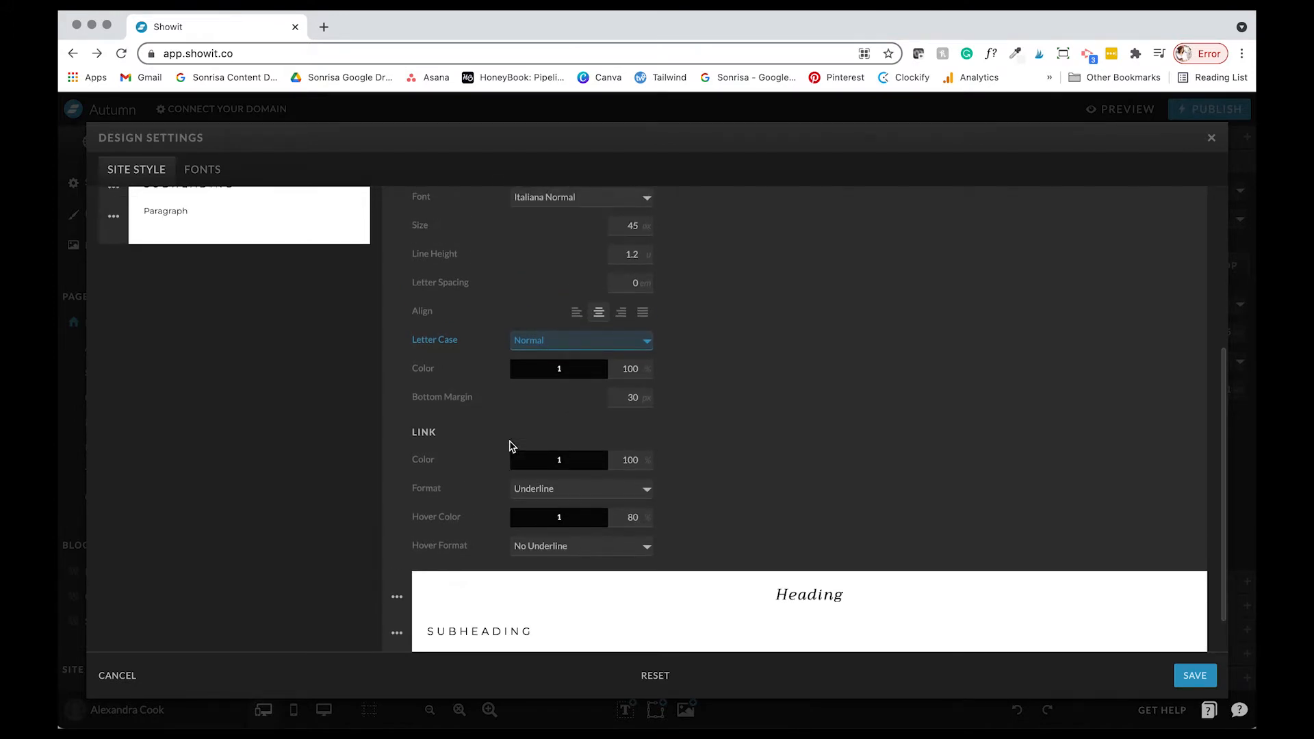
pyautogui.scroll(8, 510, 446)
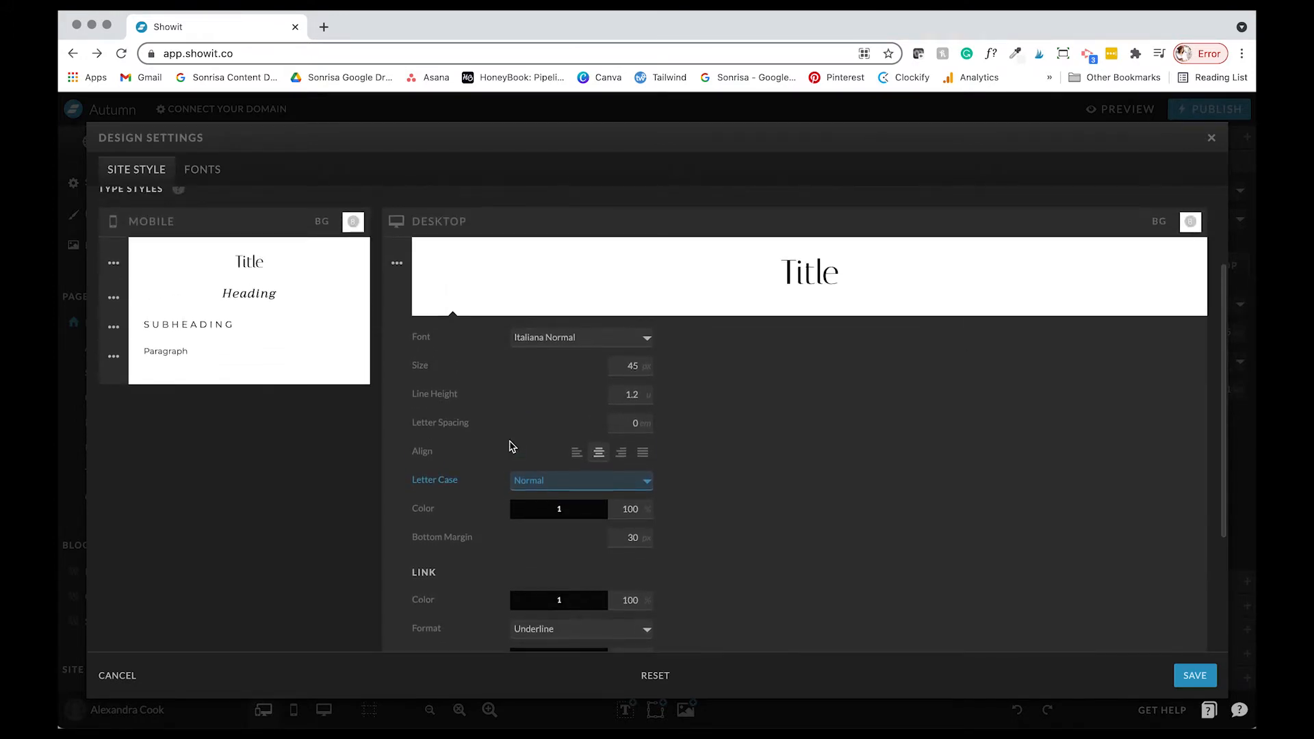
# Expand the desktop Heading type style and review its font, spacing and link settings
pyautogui.scroll(-11, 510, 445)
pyautogui.click(397, 548)
pyautogui.scroll(-7, 648, 473)
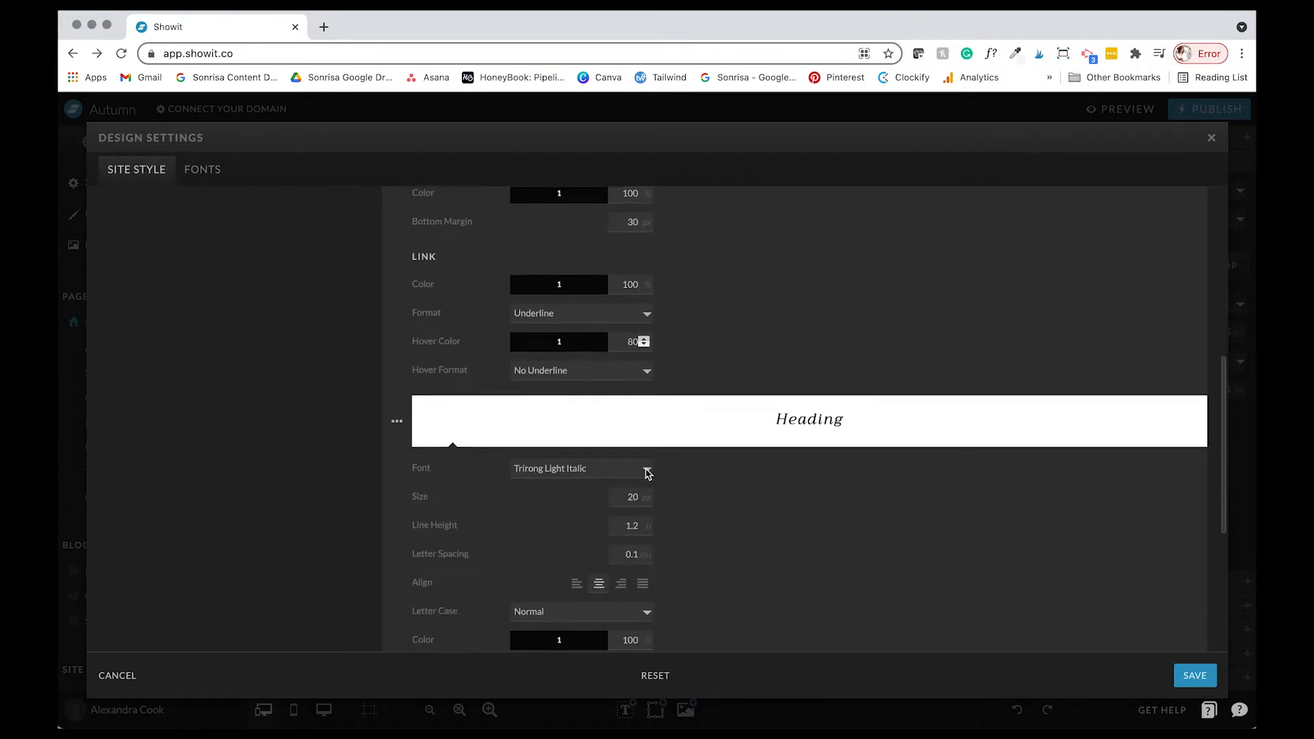
pyautogui.scroll(-3, 648, 472)
pyautogui.scroll(-12, 644, 469)
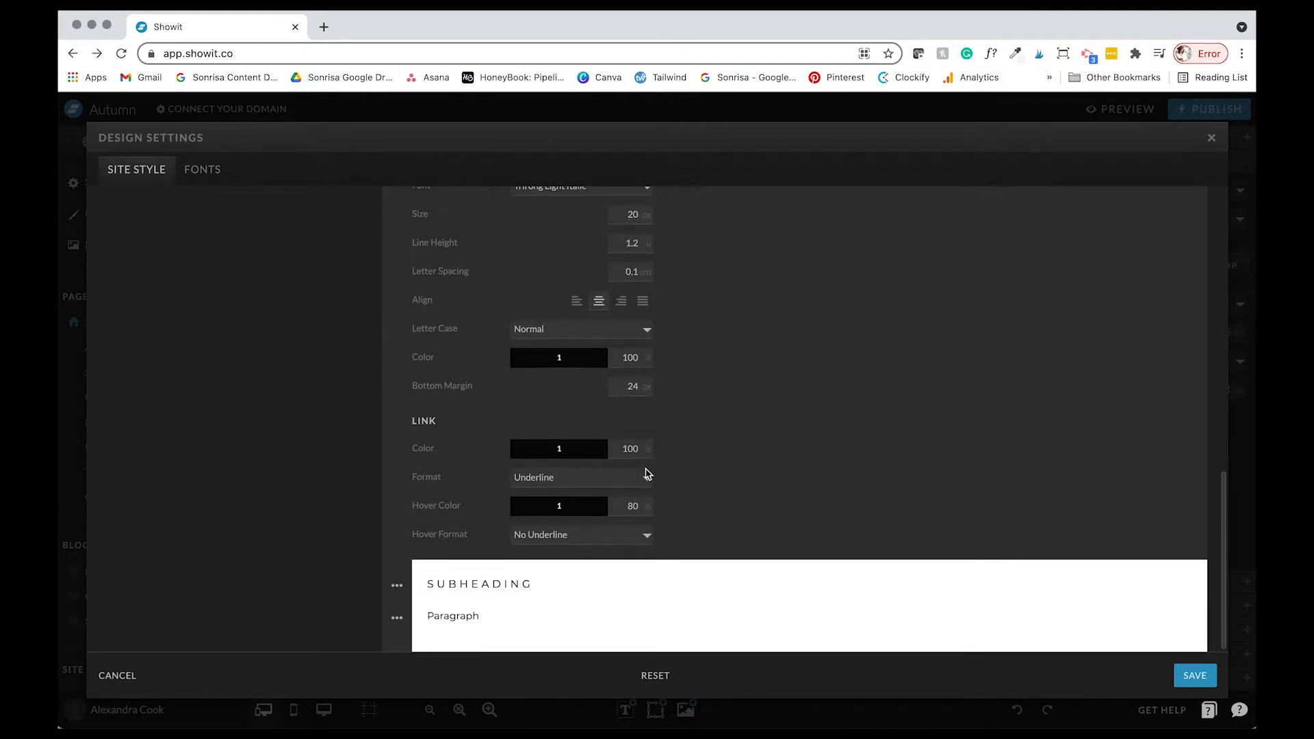
# Expand the desktop Paragraph type style and review its text and link settings
pyautogui.click(404, 624)
pyautogui.scroll(-12, 582, 561)
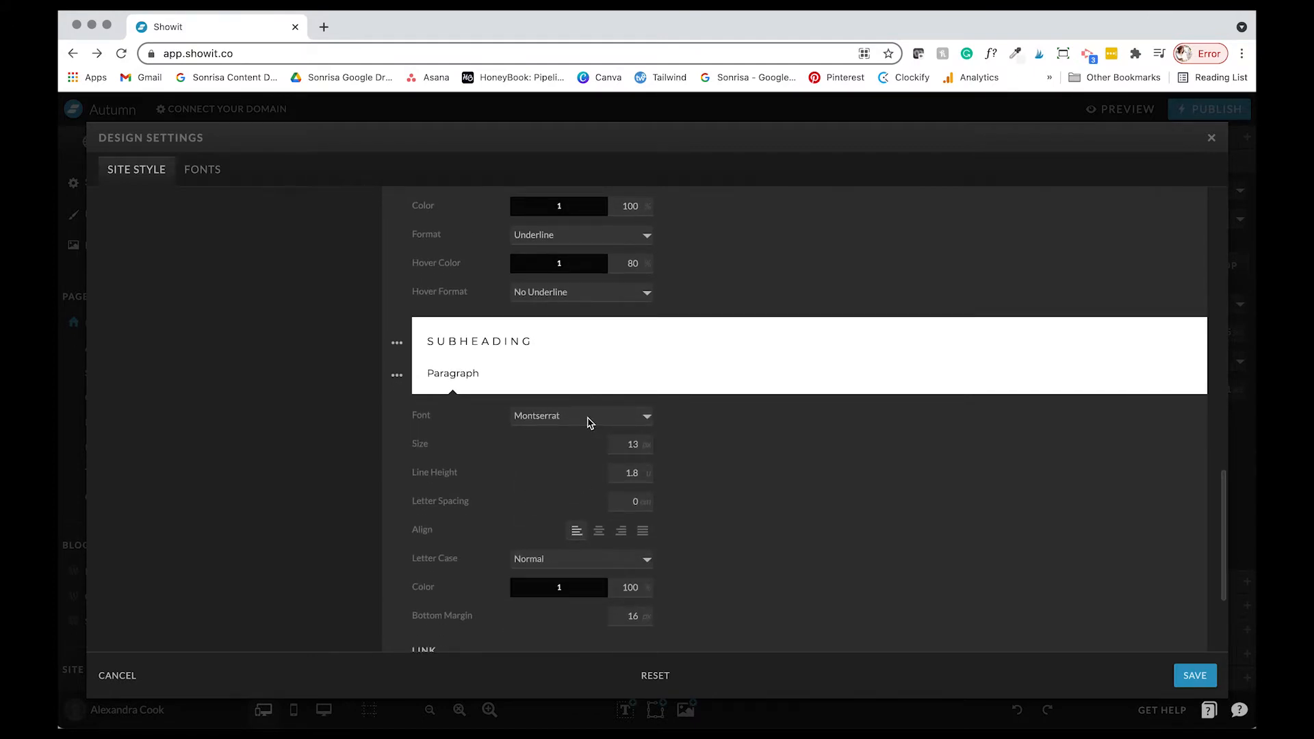
pyautogui.scroll(-5, 589, 421)
pyautogui.scroll(-2, 586, 420)
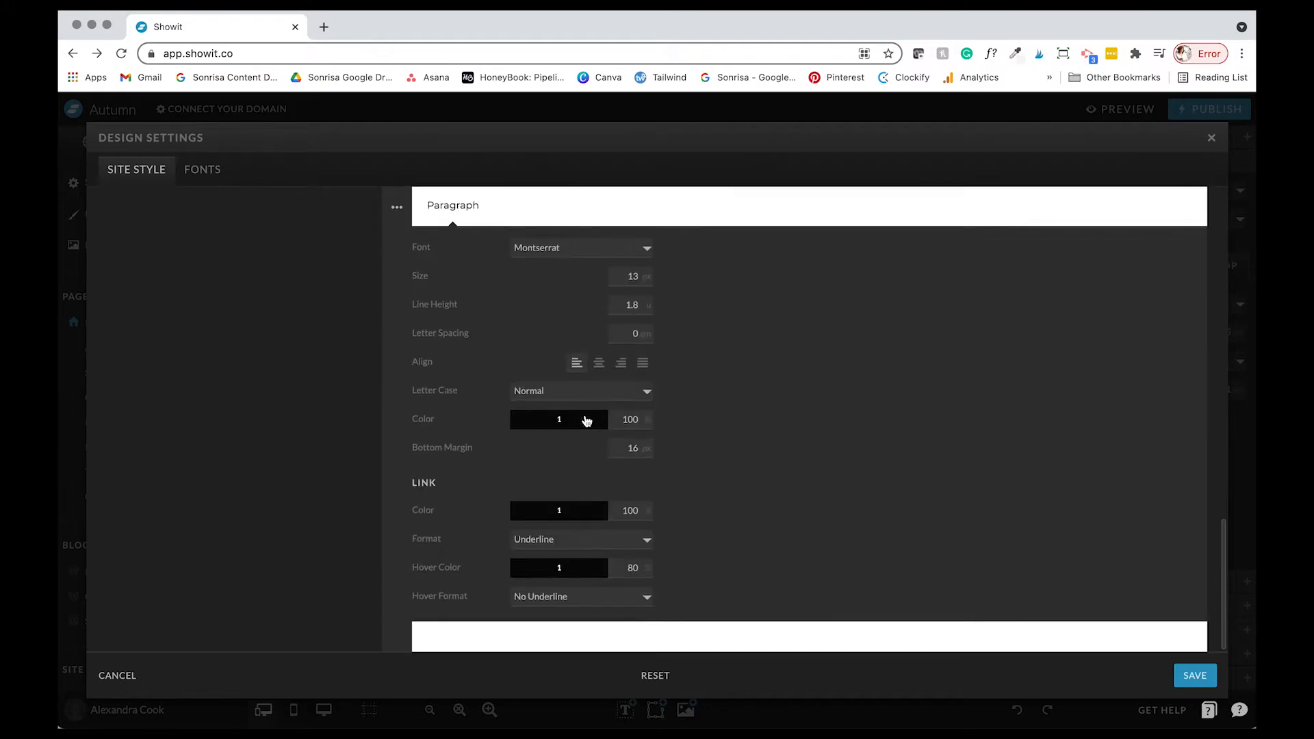
pyautogui.scroll(15, 586, 421)
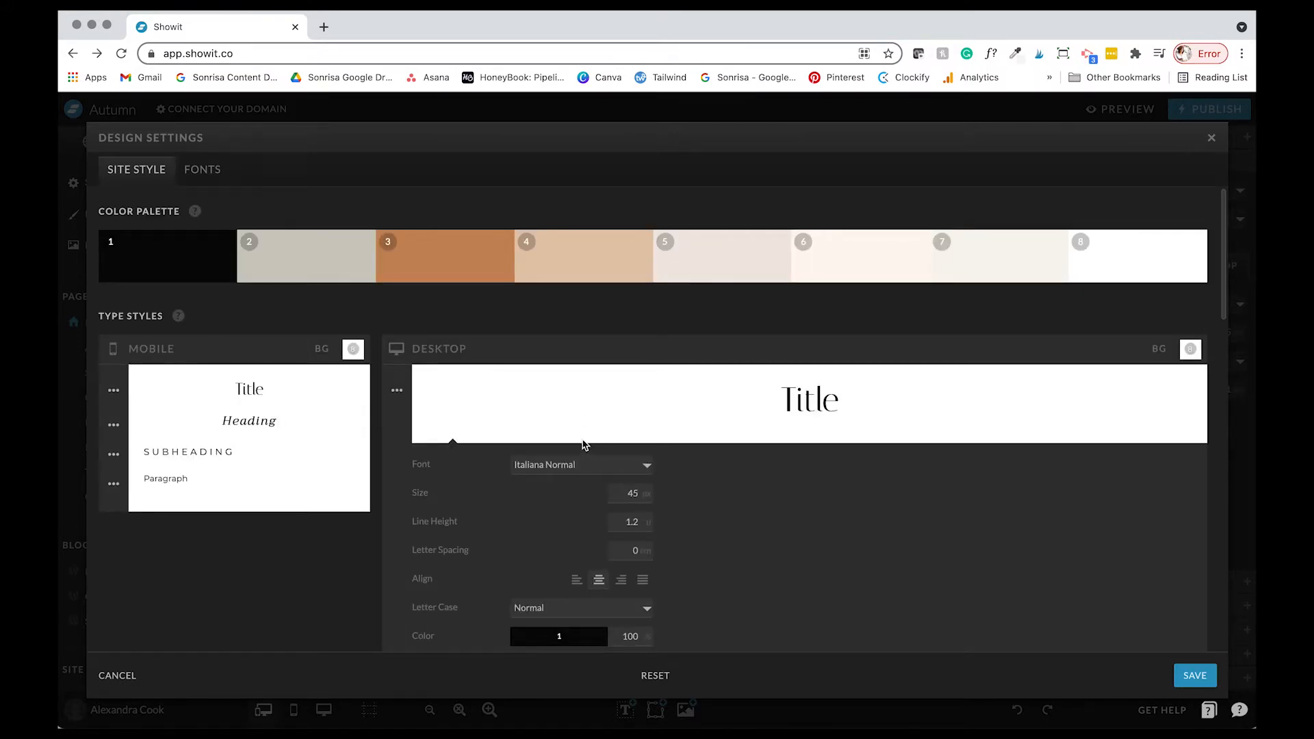
# Compare the site's active fonts with the font choices offered for the desktop Title style
pyautogui.click(203, 170)
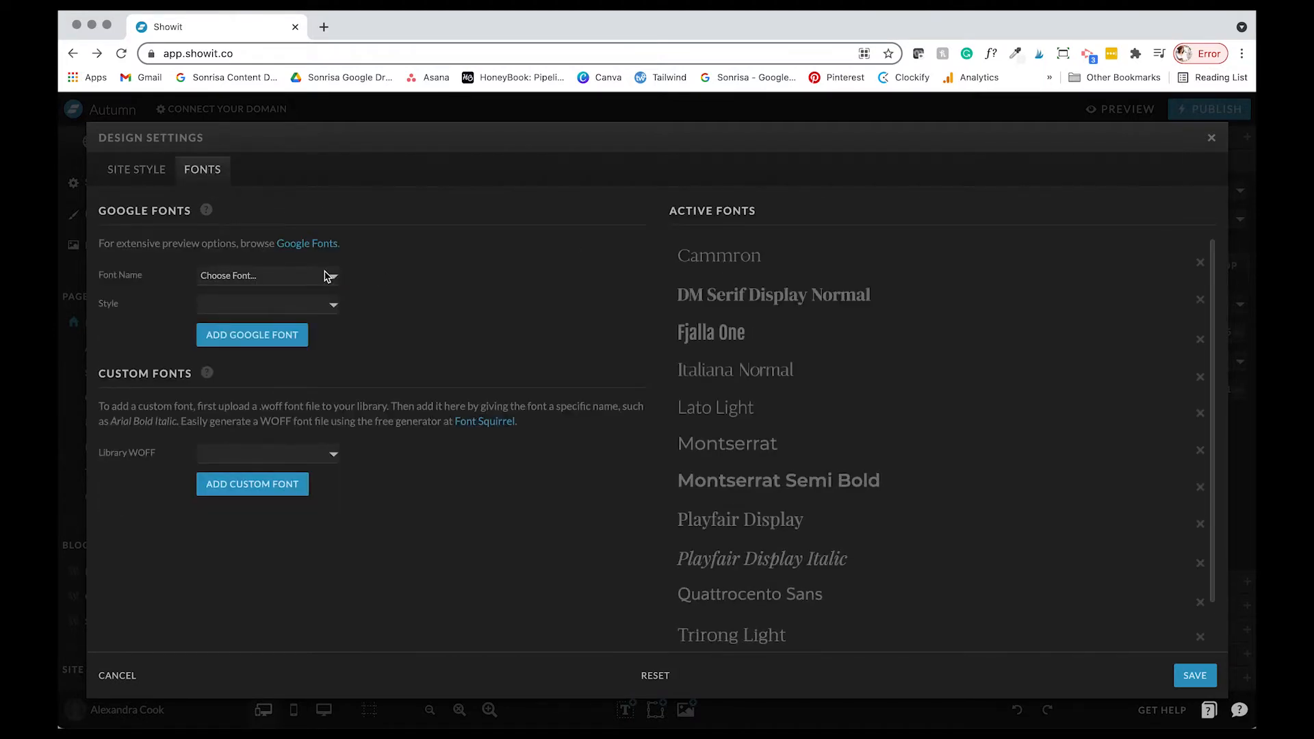
pyautogui.click(164, 178)
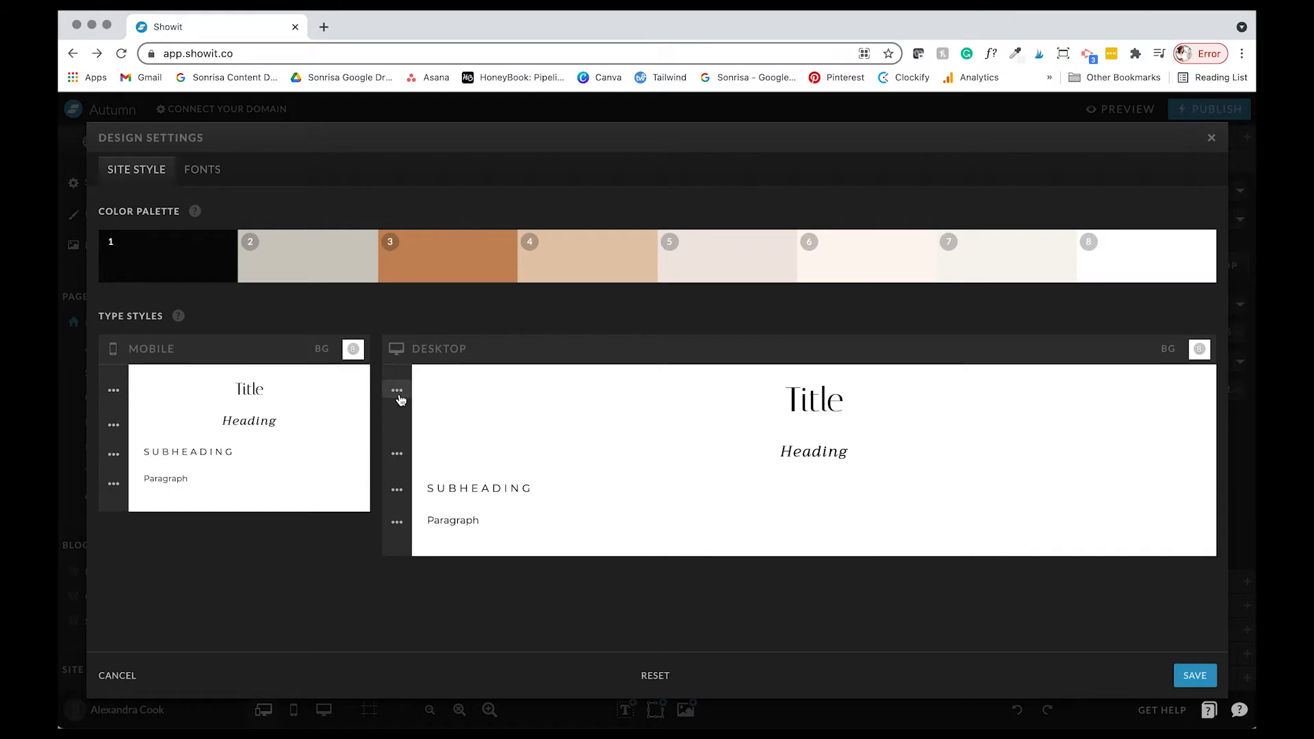
pyautogui.click(397, 392)
pyautogui.click(614, 468)
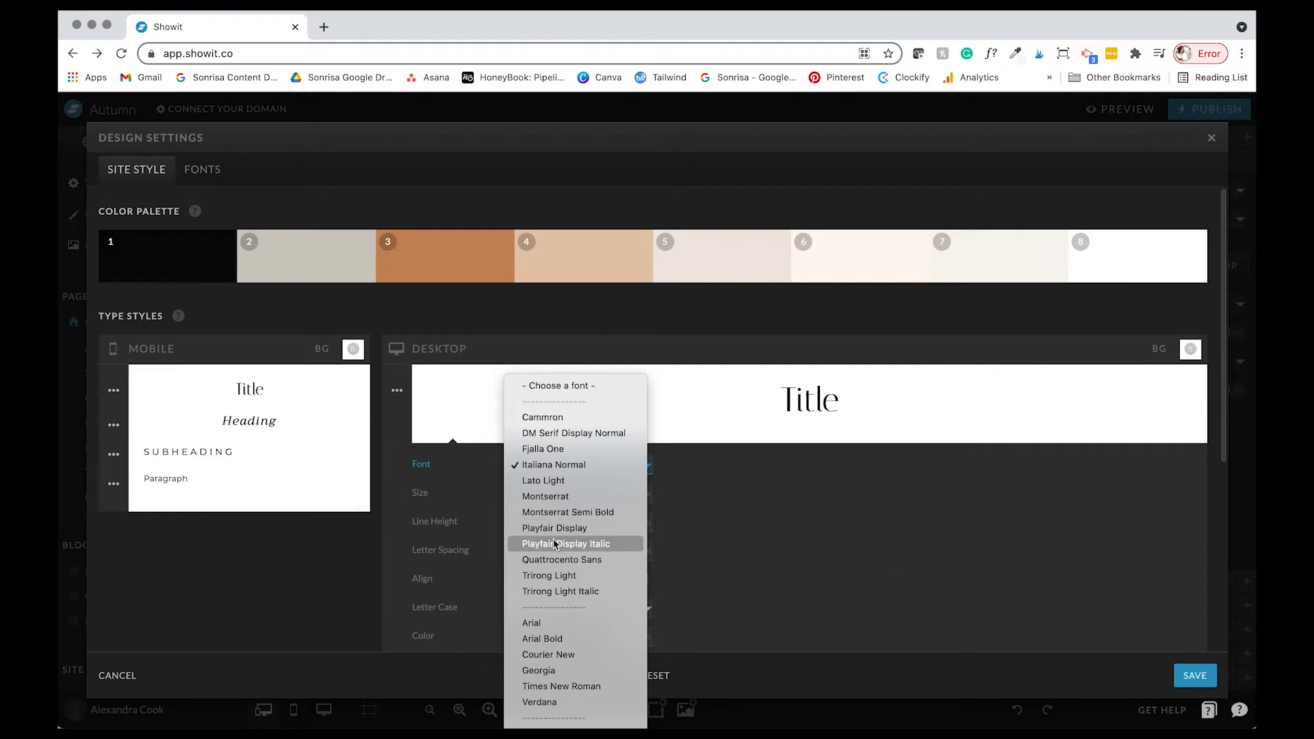
pyautogui.click(862, 564)
# Browse the list of Google font names that can be added to the site
pyautogui.click(211, 171)
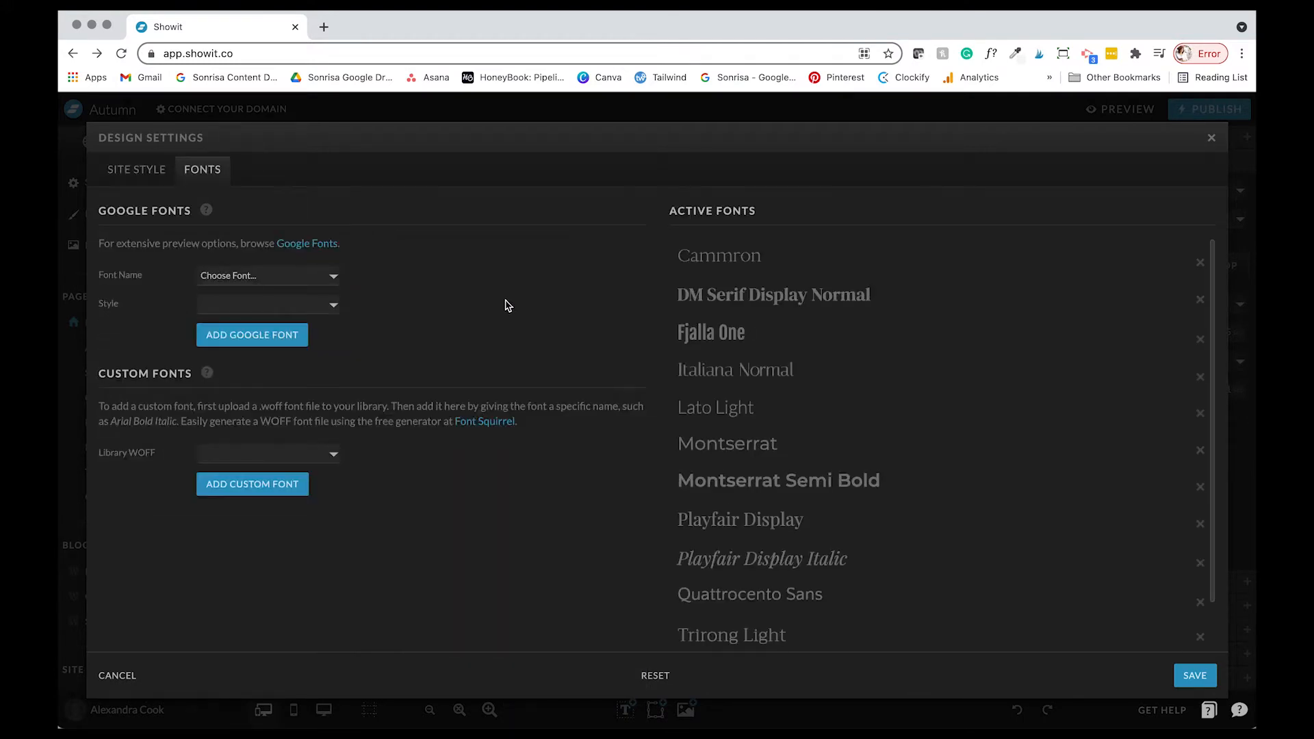
pyautogui.click(255, 279)
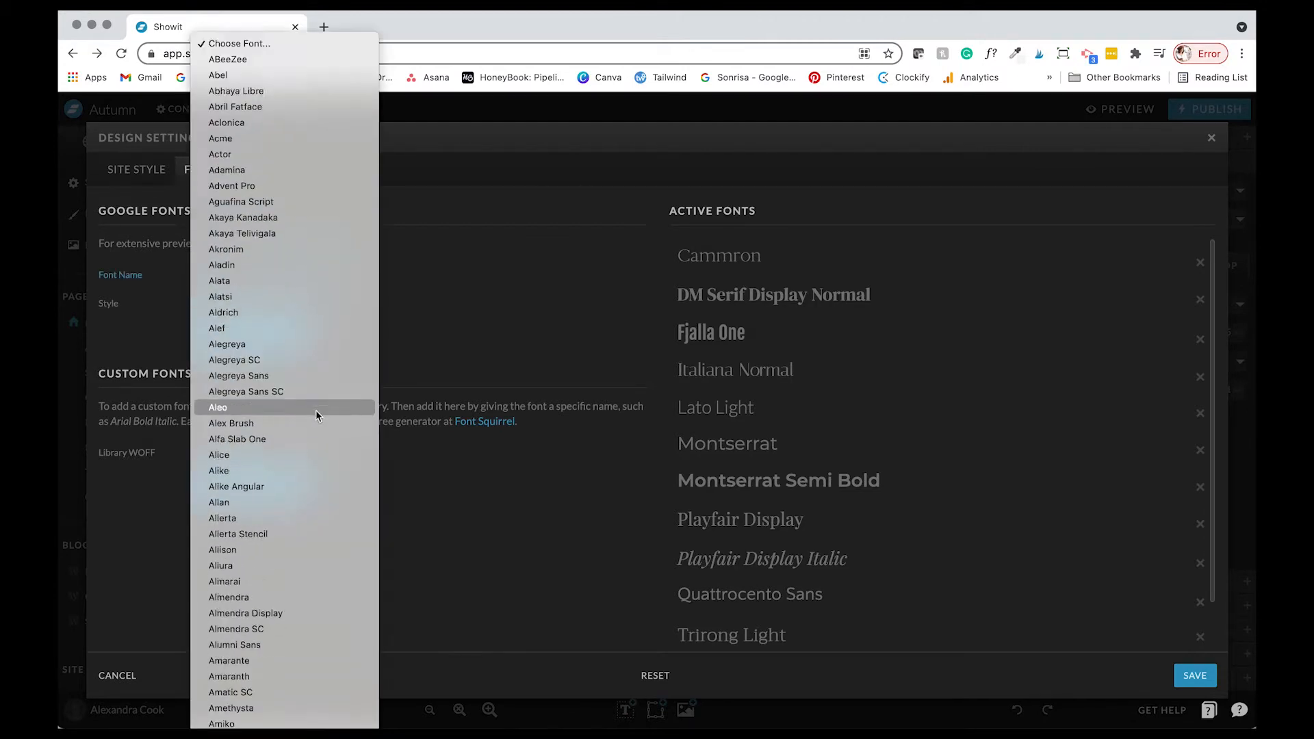
pyautogui.scroll(-5, 315, 410)
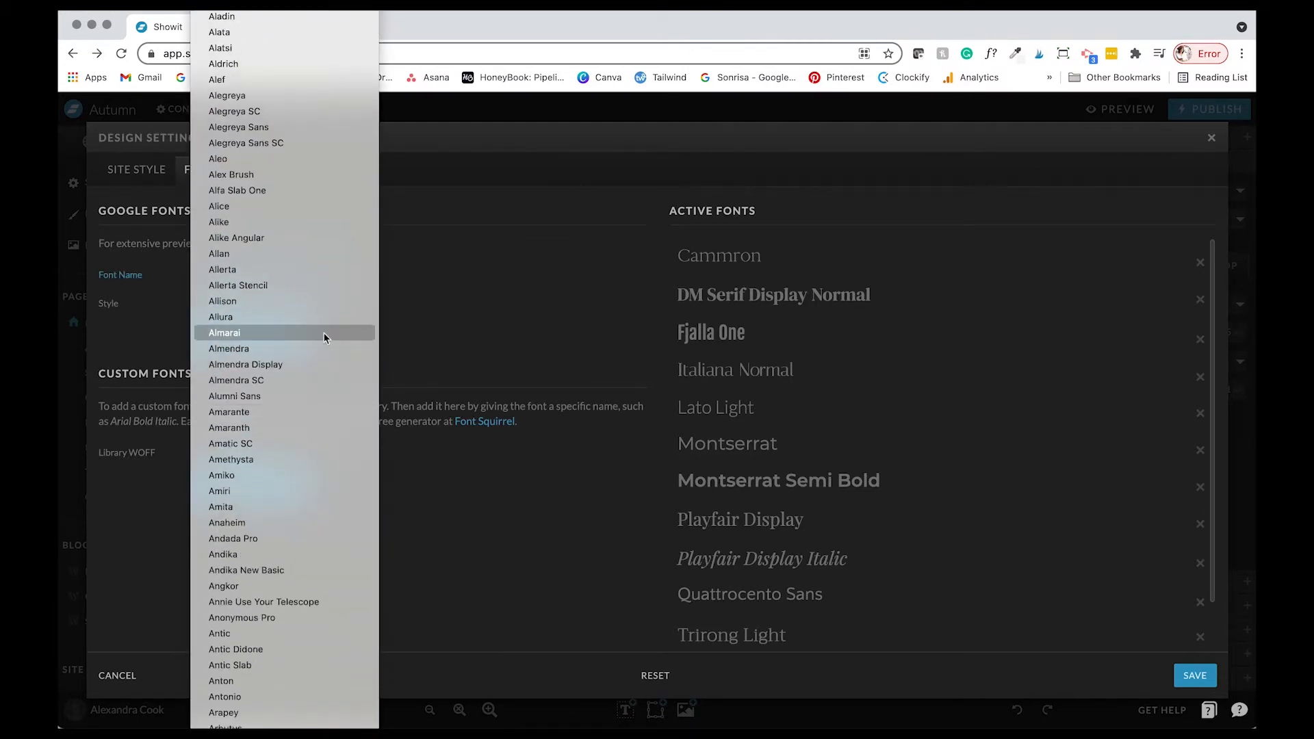
pyautogui.scroll(-3, 306, 327)
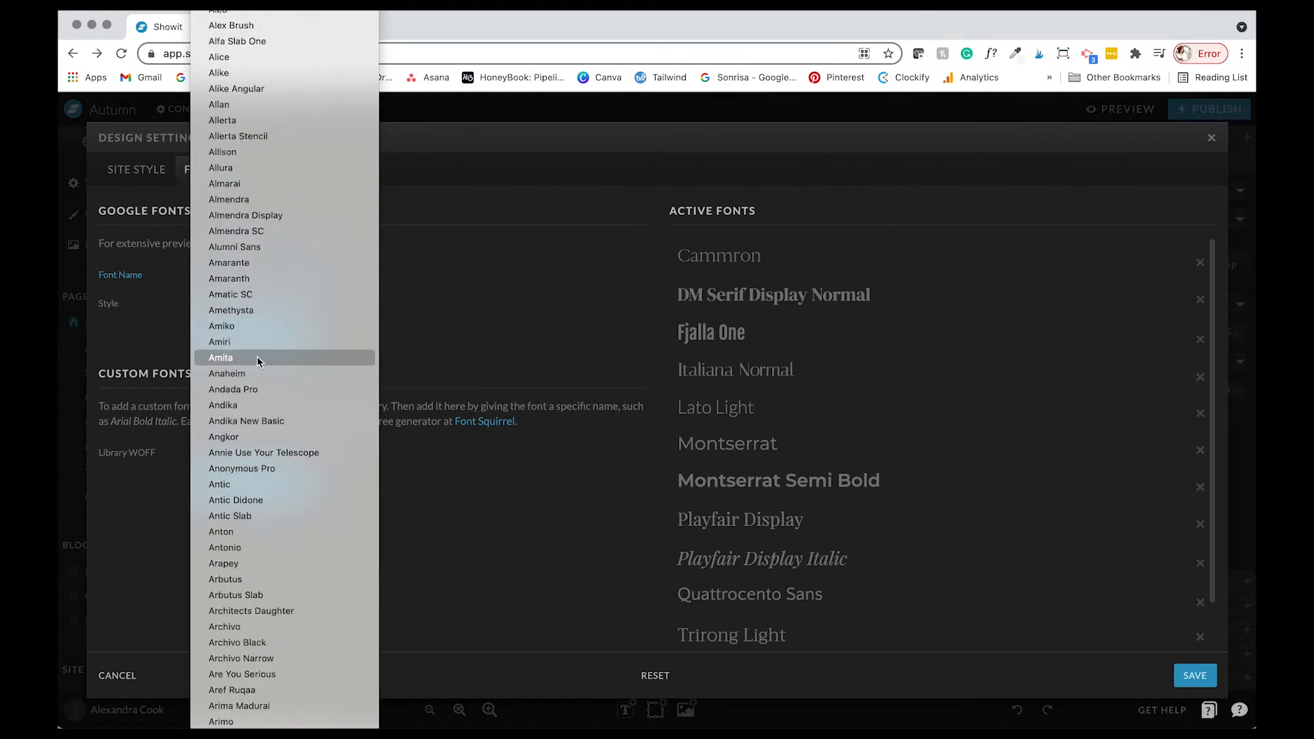
pyautogui.click(479, 322)
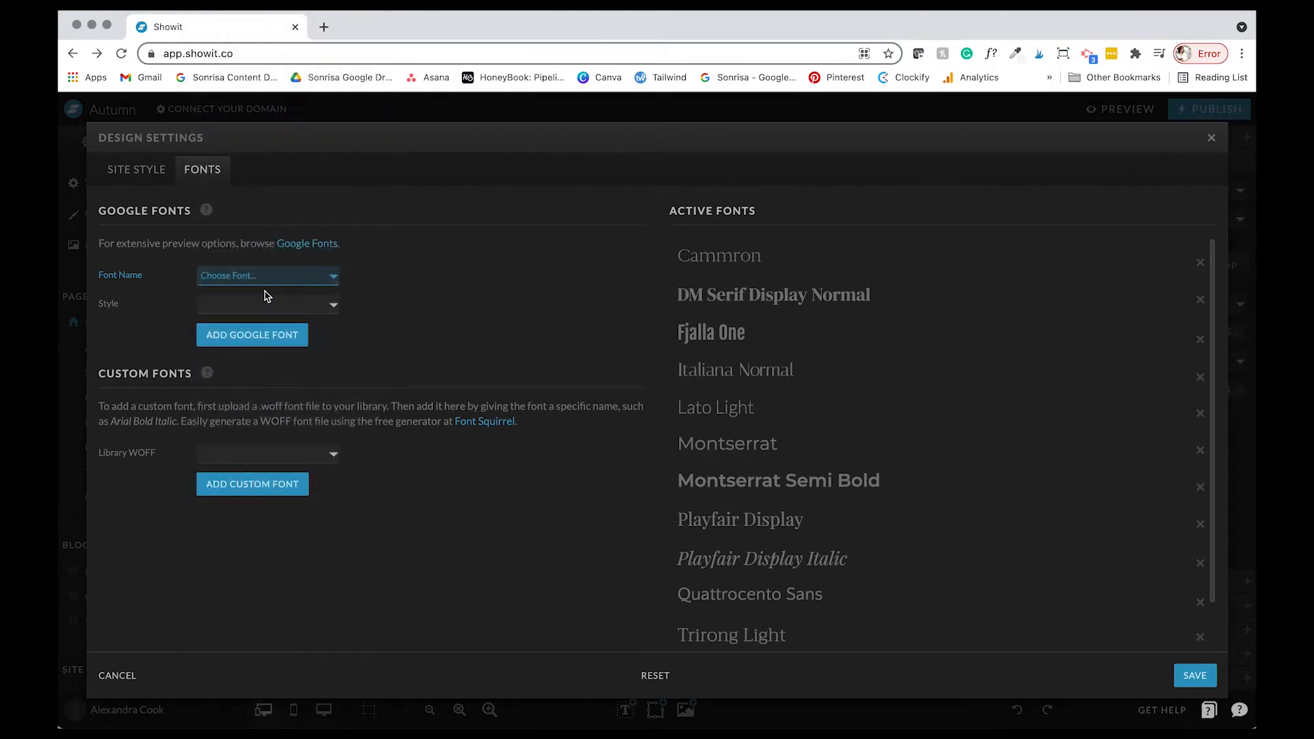
# Open the Google Fonts website in a new tab, view it and return to the Showit tab
pyautogui.rightClick(310, 244)
pyautogui.click(360, 252)
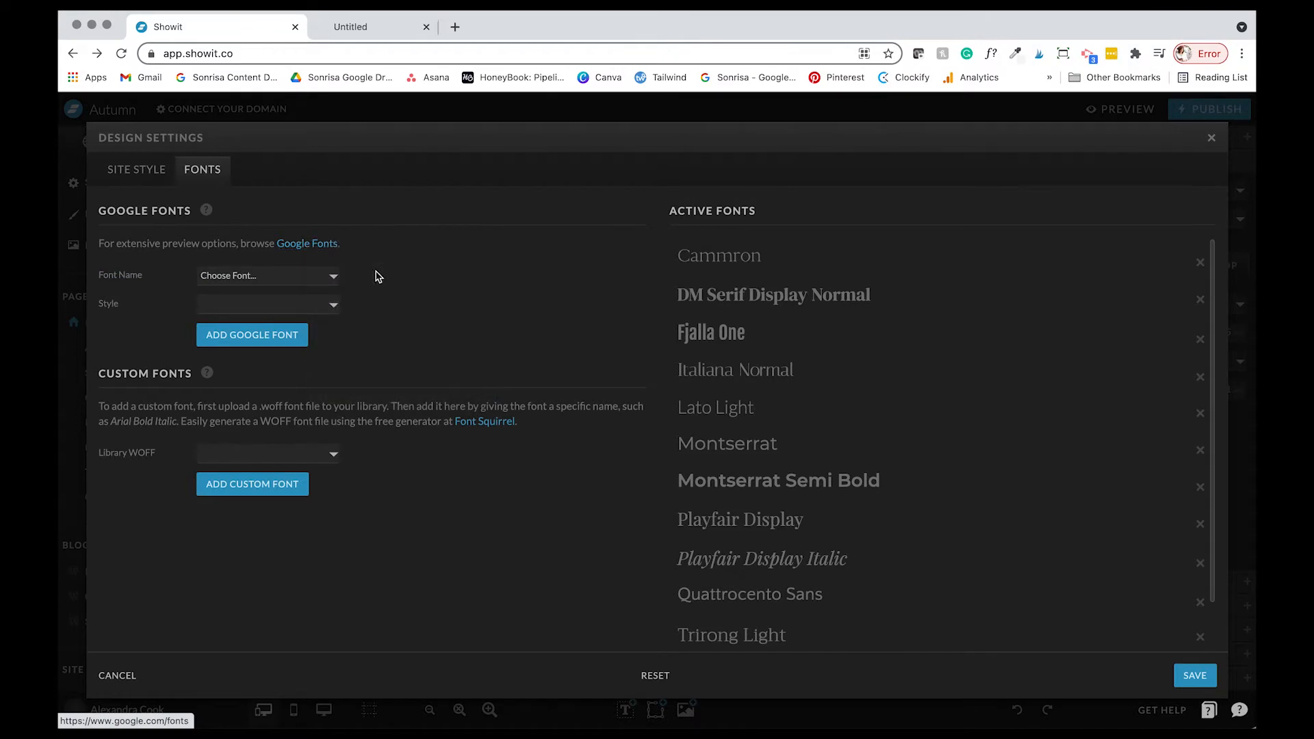
pyautogui.click(363, 22)
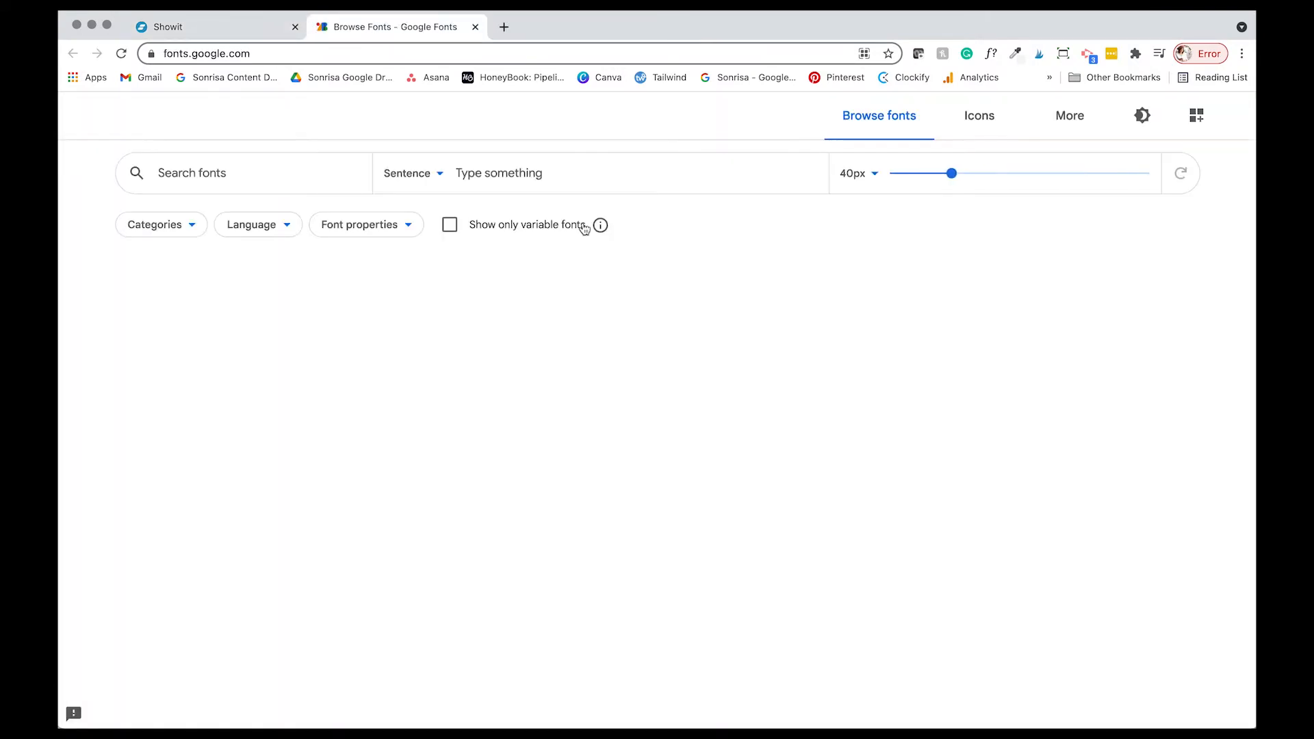
pyautogui.click(255, 28)
# Choose Acme as the Google font to preview above the active fonts
pyautogui.click(305, 281)
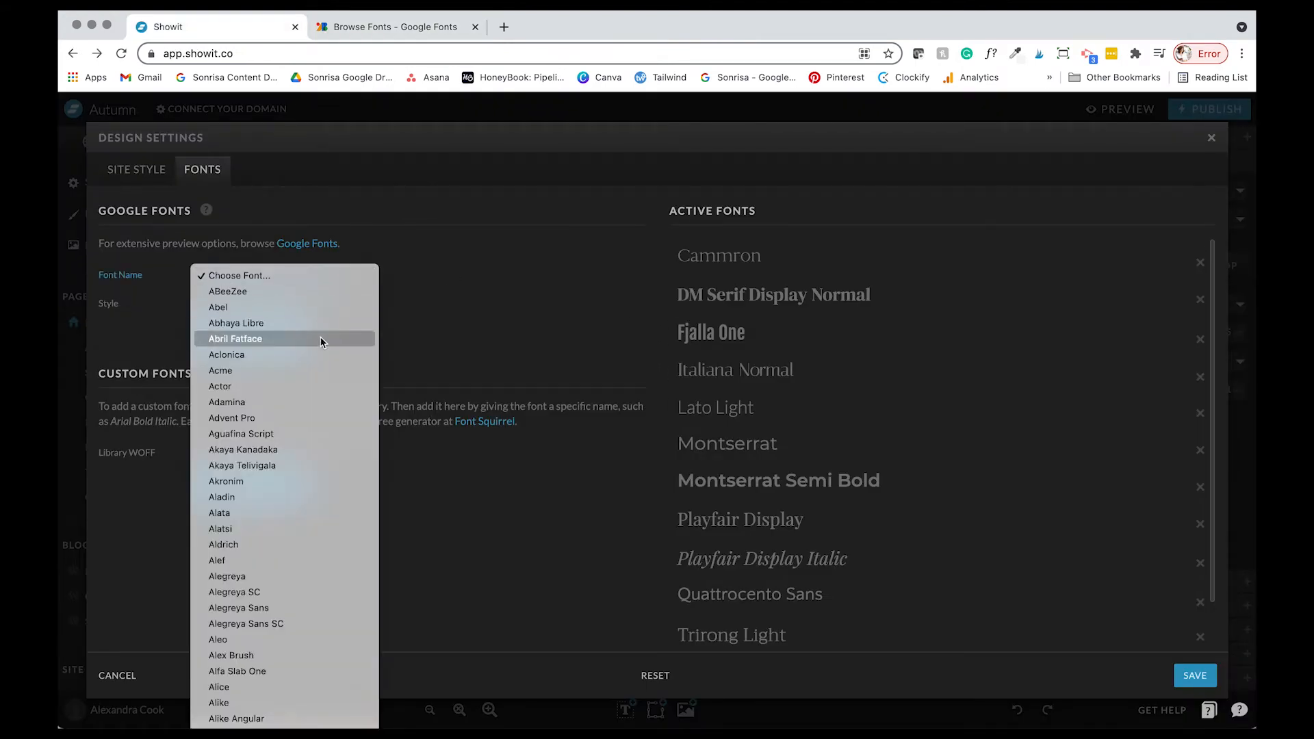
pyautogui.click(455, 285)
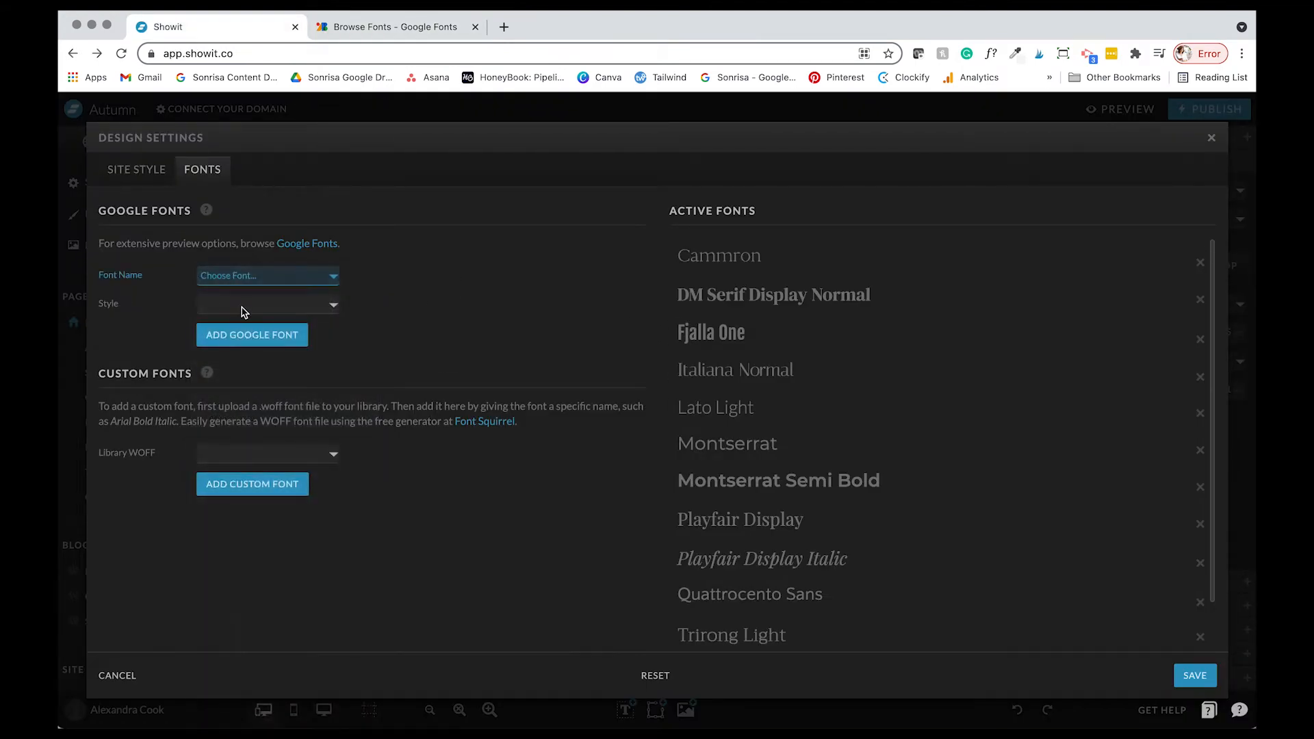
pyautogui.click(243, 308)
pyautogui.click(284, 281)
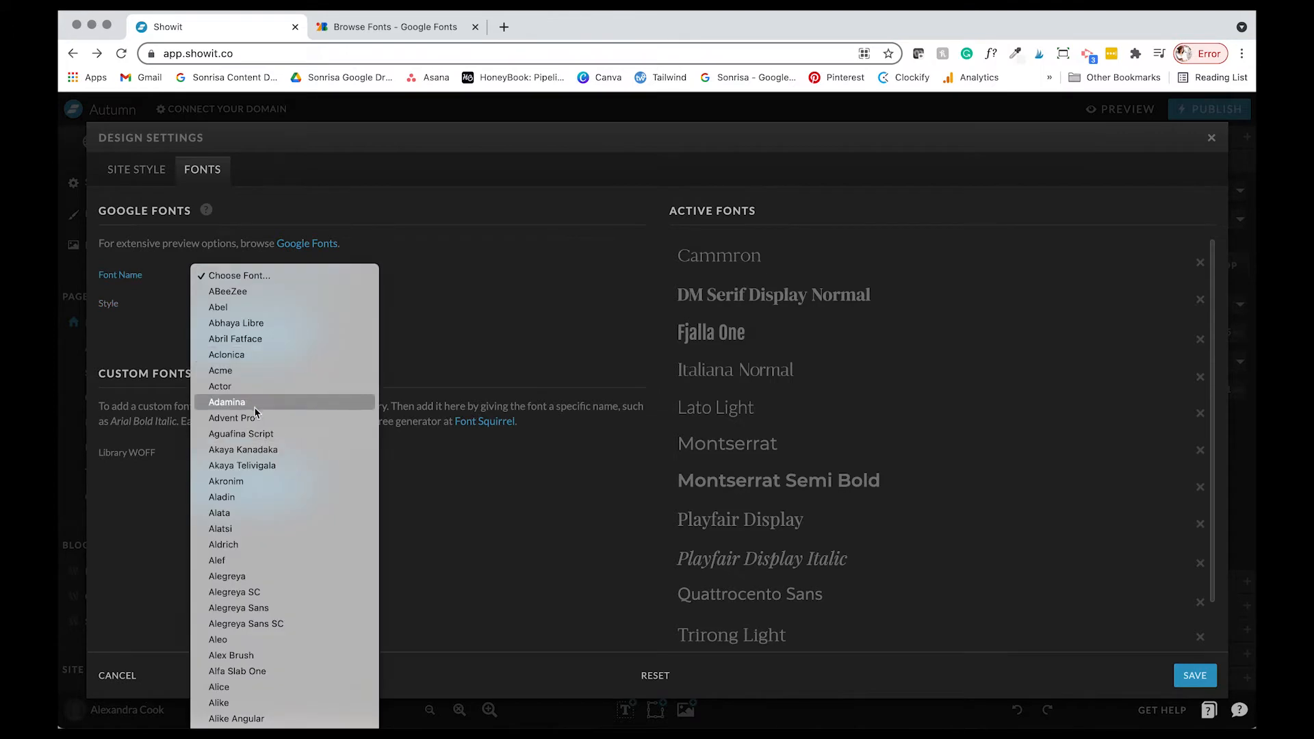
pyautogui.click(236, 373)
# Check the style options of the Acme font and reset the Google font name choice
pyautogui.click(251, 306)
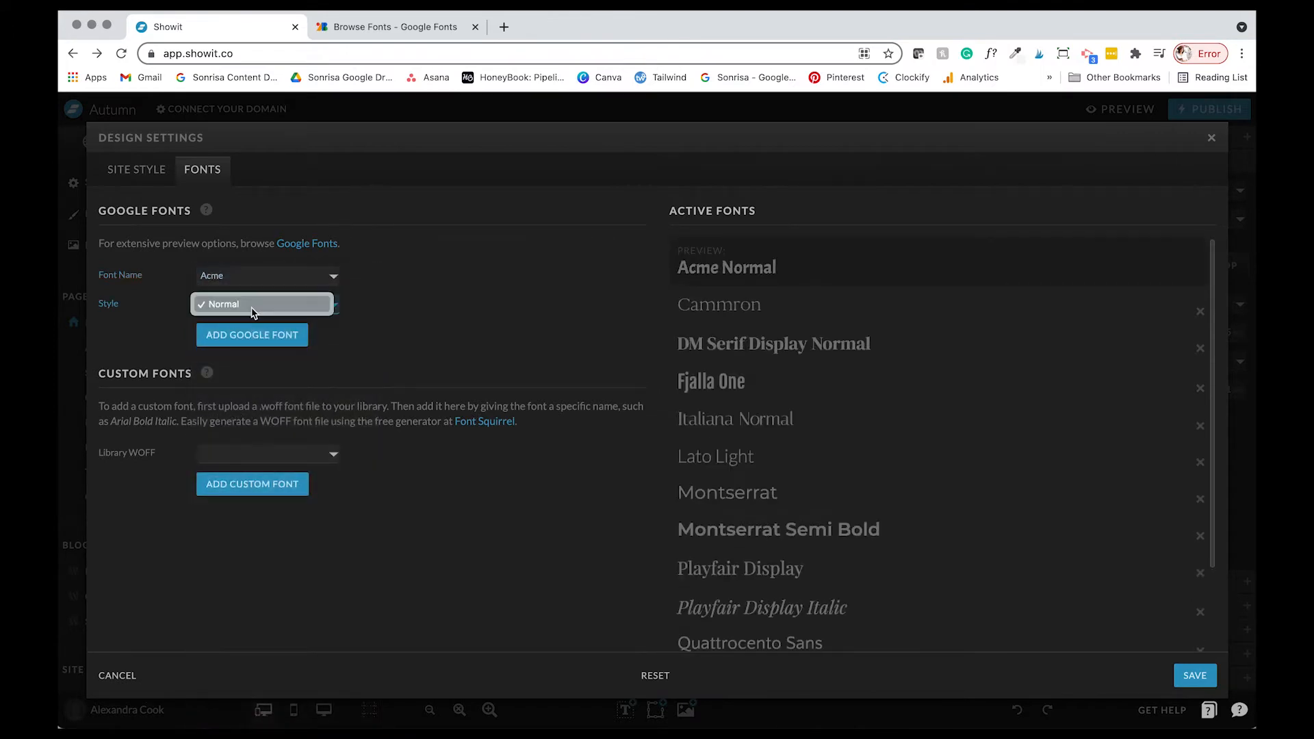
pyautogui.click(266, 302)
pyautogui.click(267, 303)
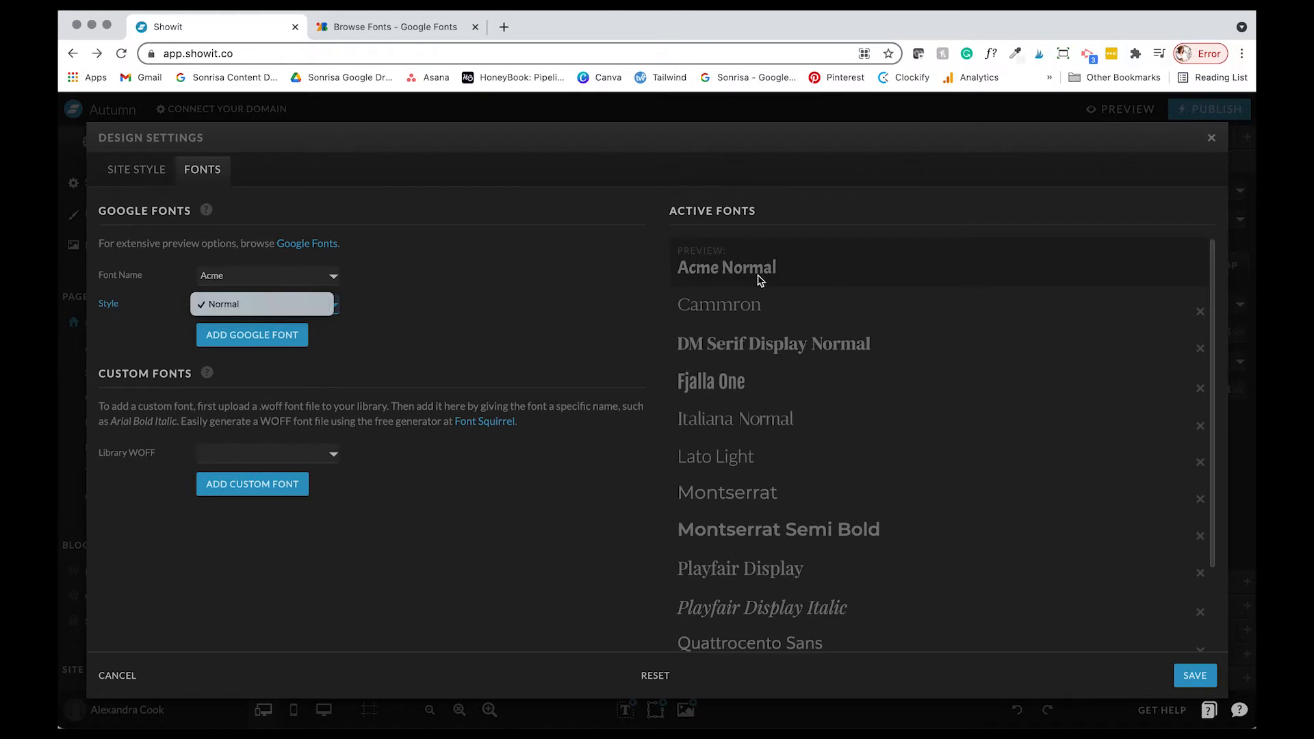
pyautogui.click(278, 303)
pyautogui.click(267, 277)
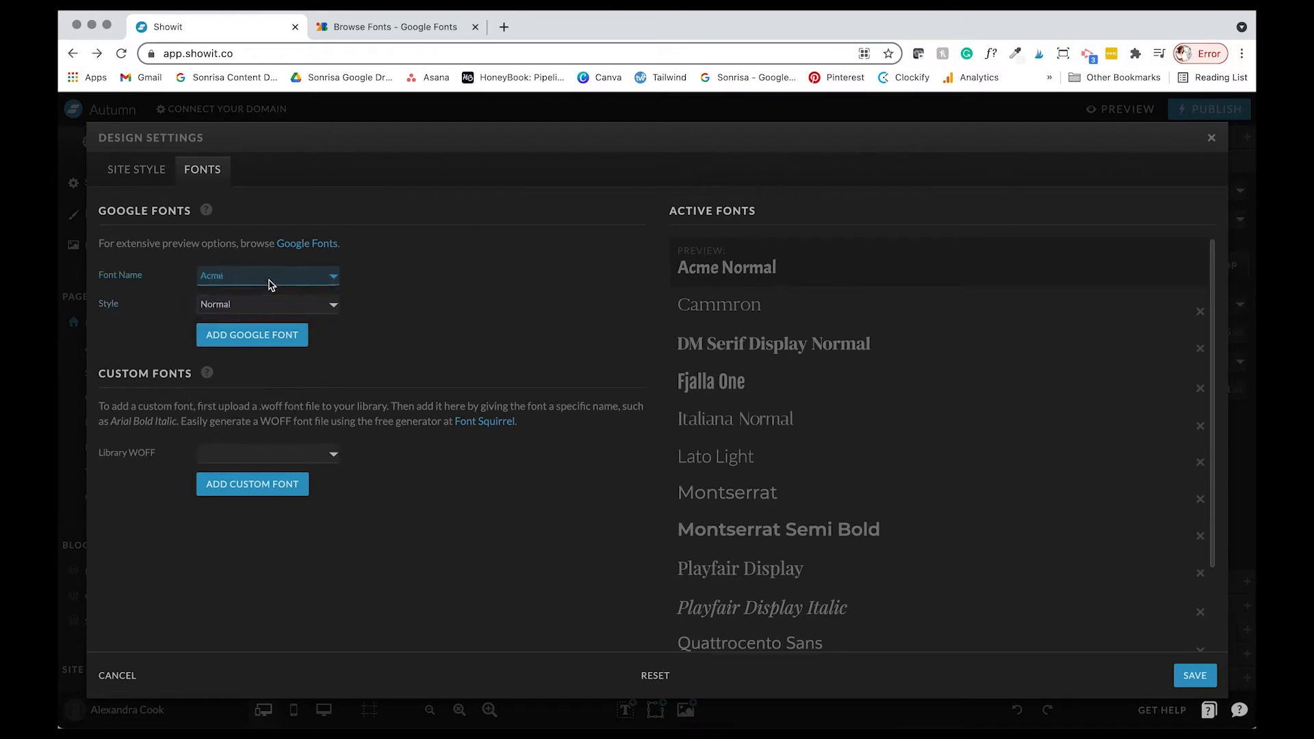
pyautogui.click(401, 305)
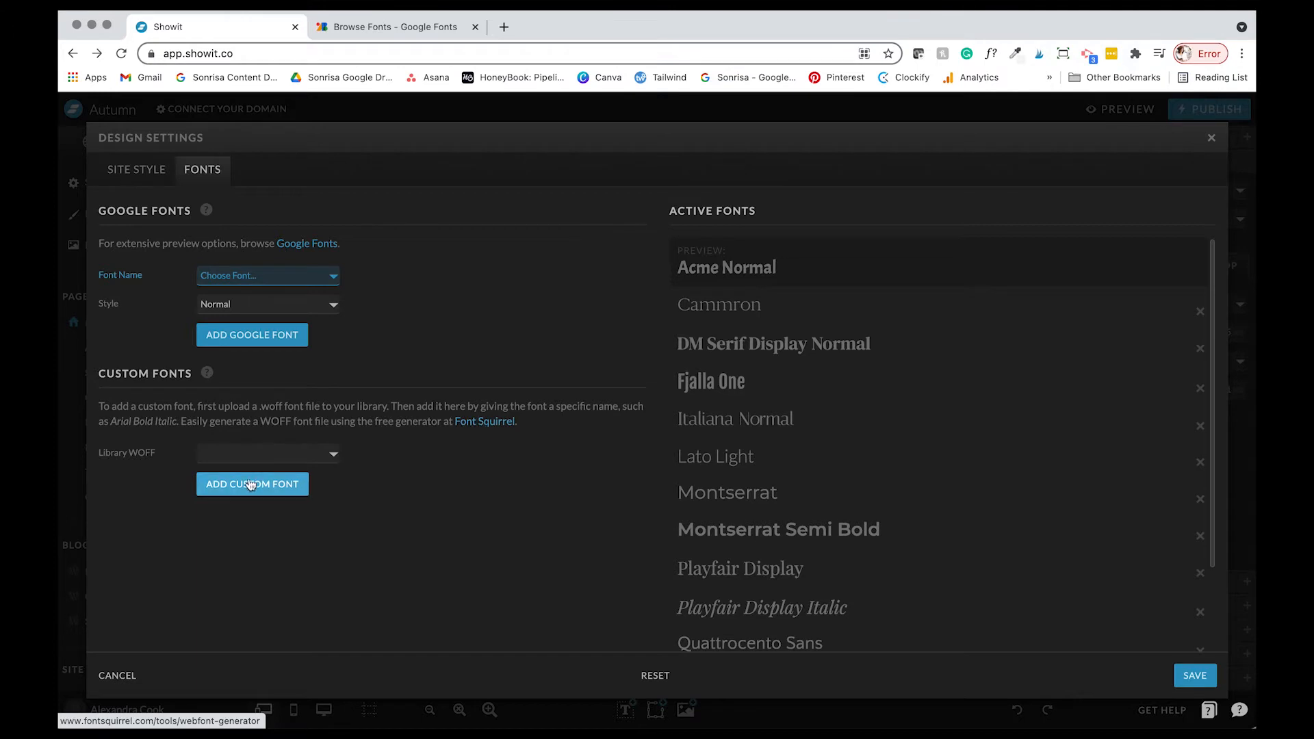
# Check the WOFF files available as custom fonts and save the design settings
pyautogui.click(263, 455)
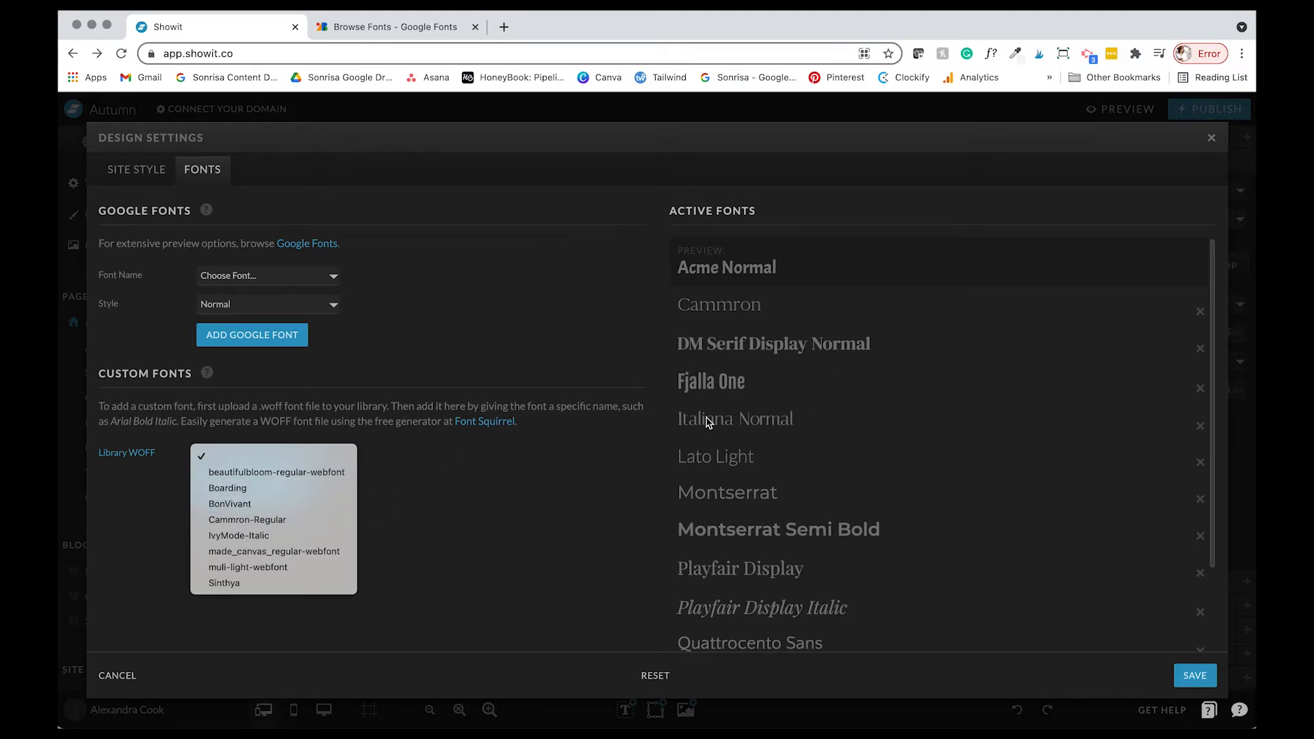
pyautogui.click(676, 430)
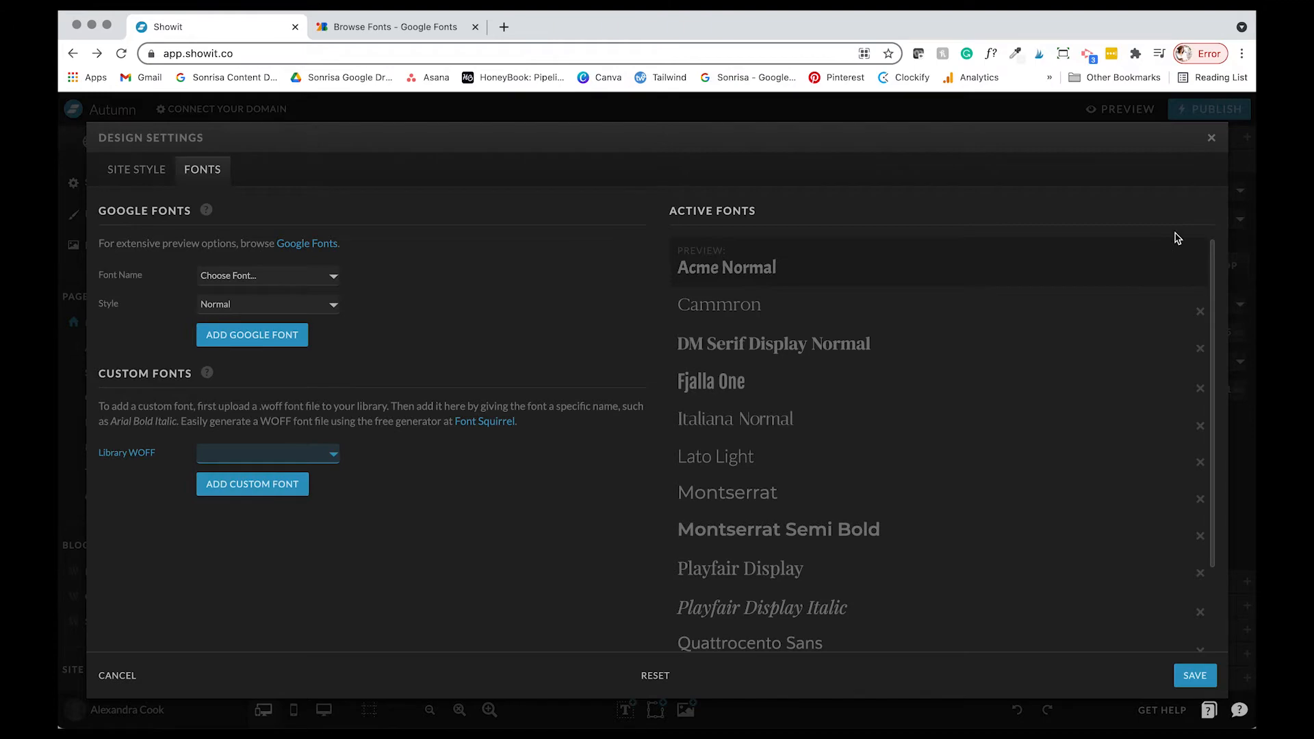
pyautogui.click(1191, 675)
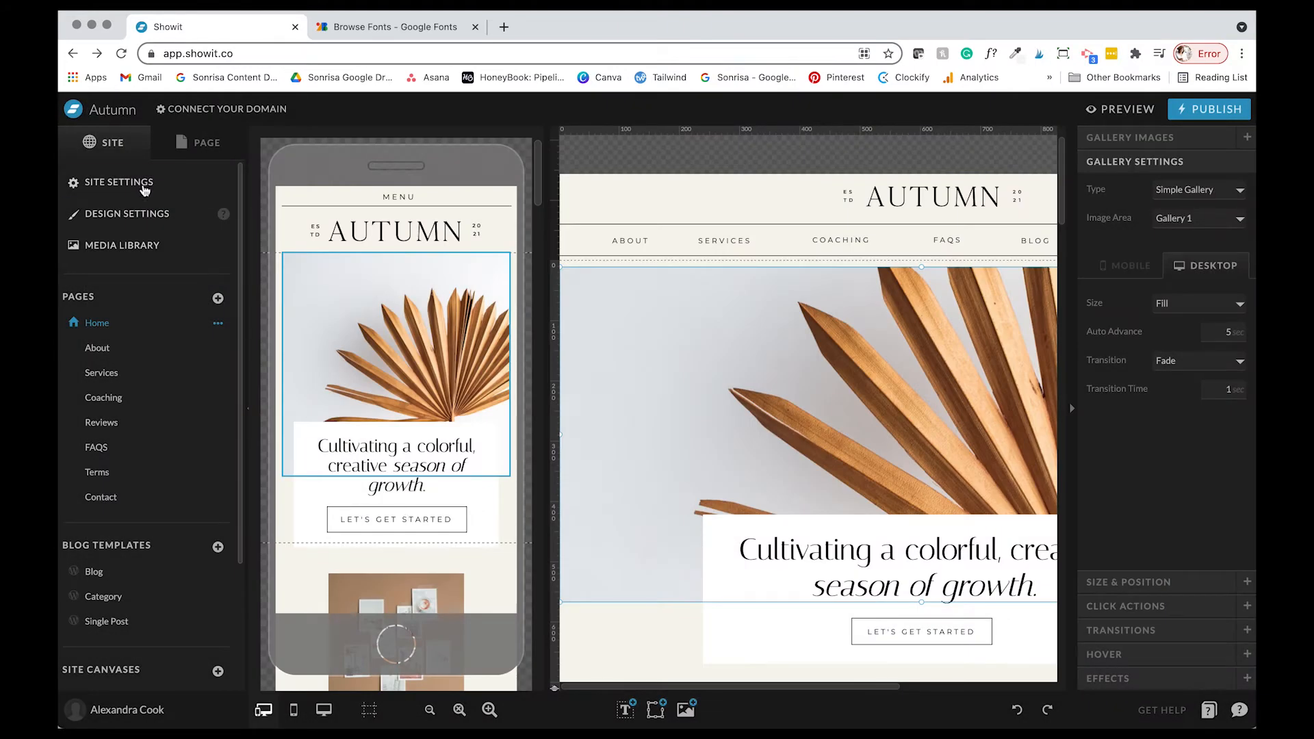
# Reopen the design settings, review the color palette and type styles, and close them
pyautogui.click(134, 215)
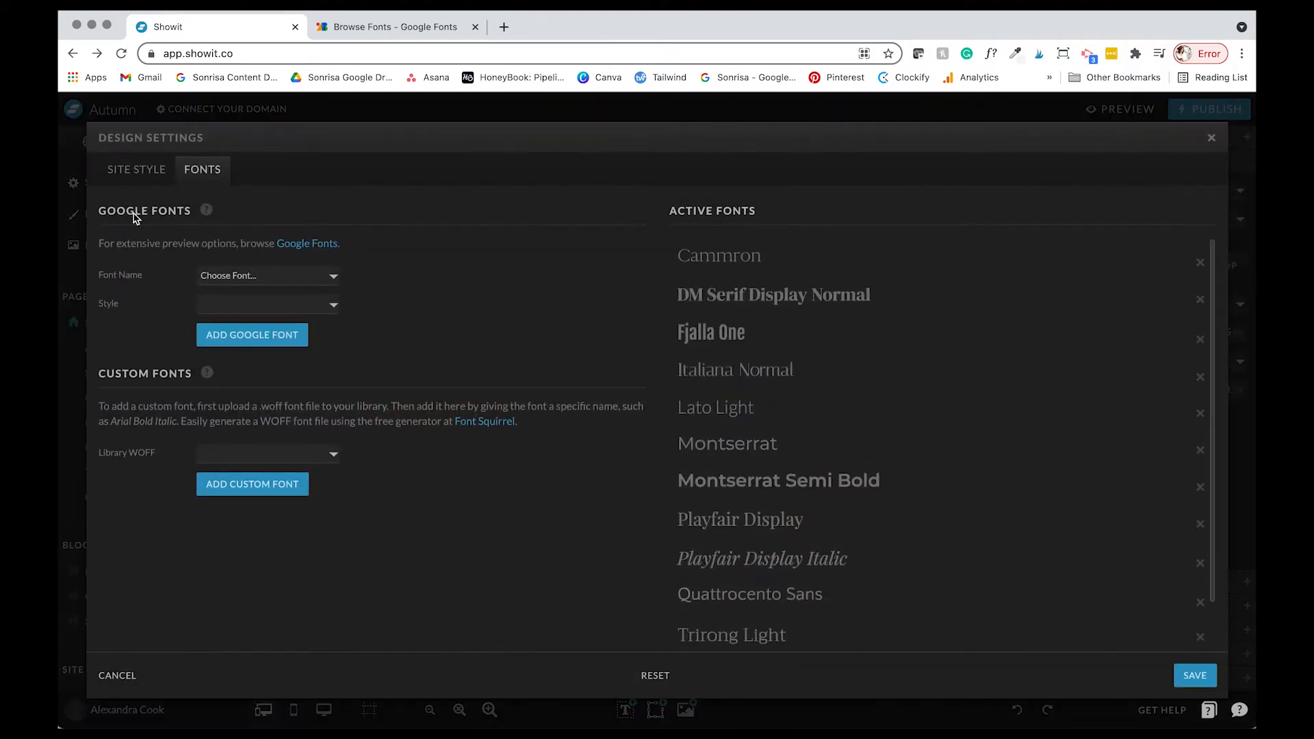
pyautogui.click(122, 171)
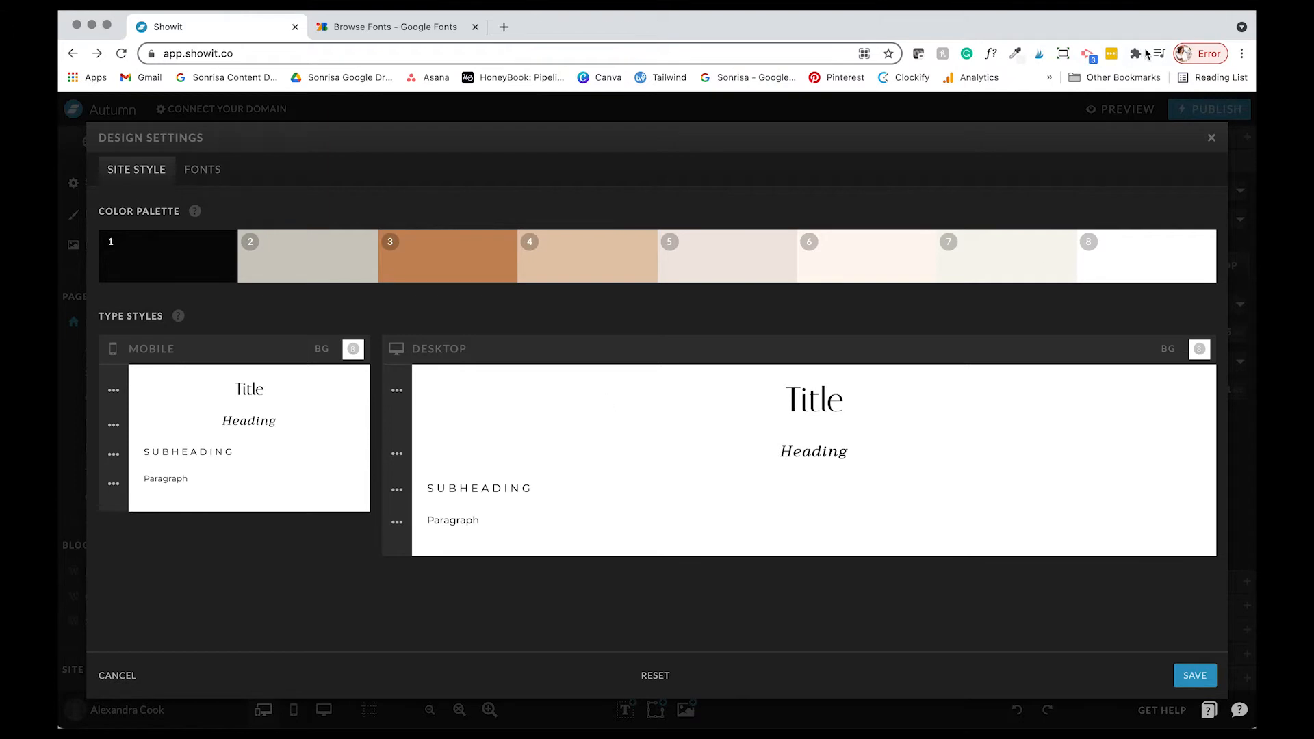
pyautogui.click(1211, 138)
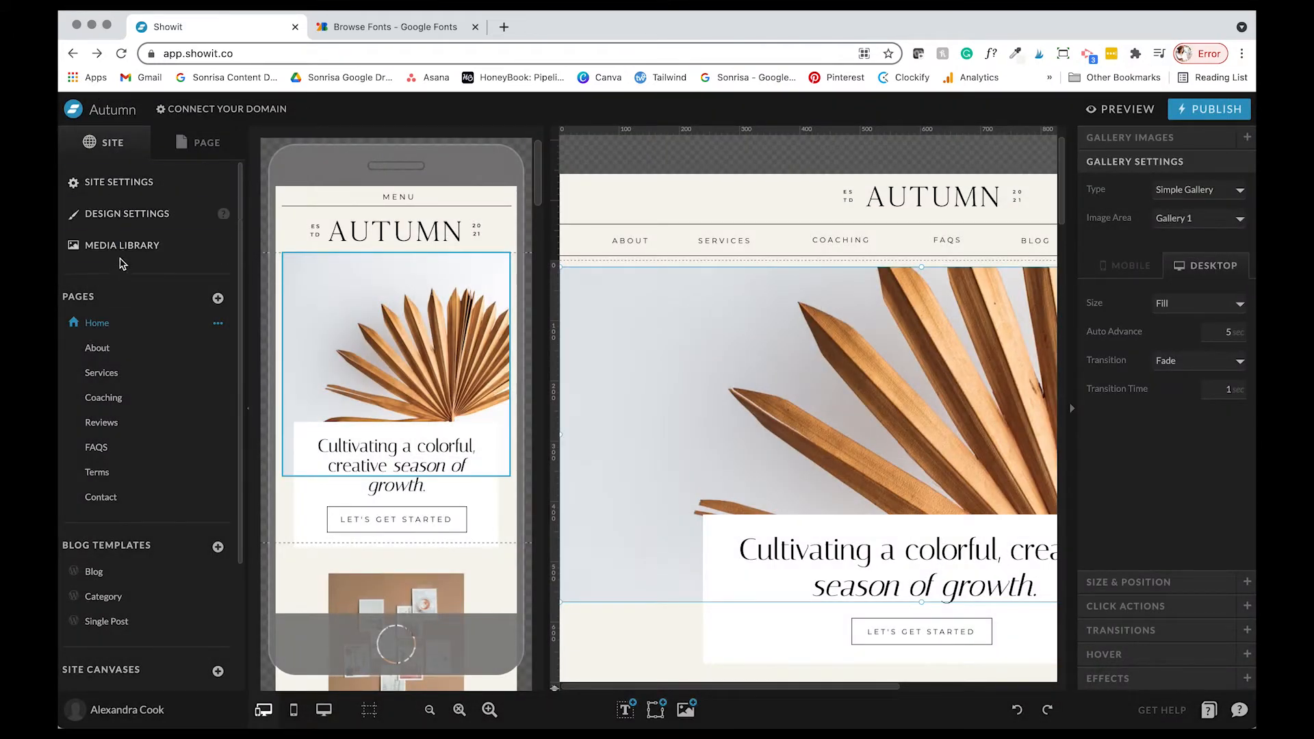
# Open the media library, look through the local files available for upload and cancel the upload
pyautogui.click(115, 248)
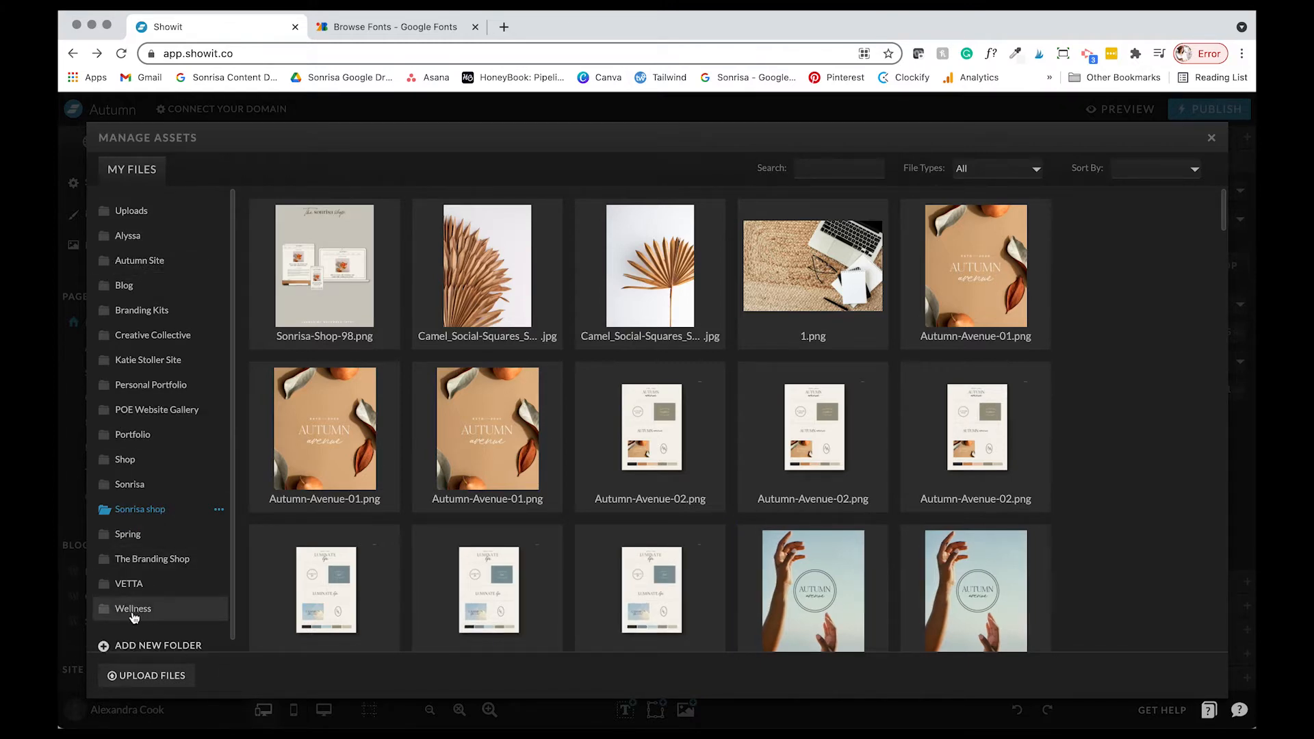
pyautogui.click(181, 677)
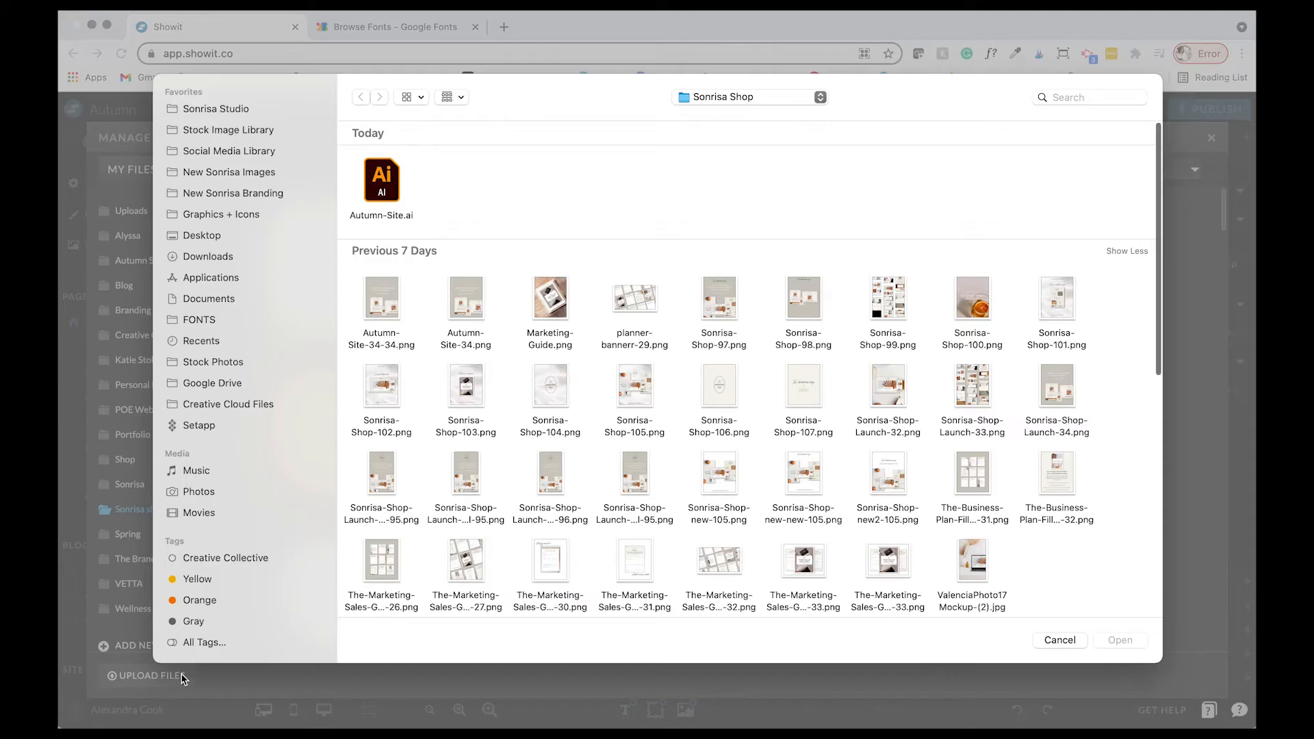
pyautogui.scroll(-10, 639, 342)
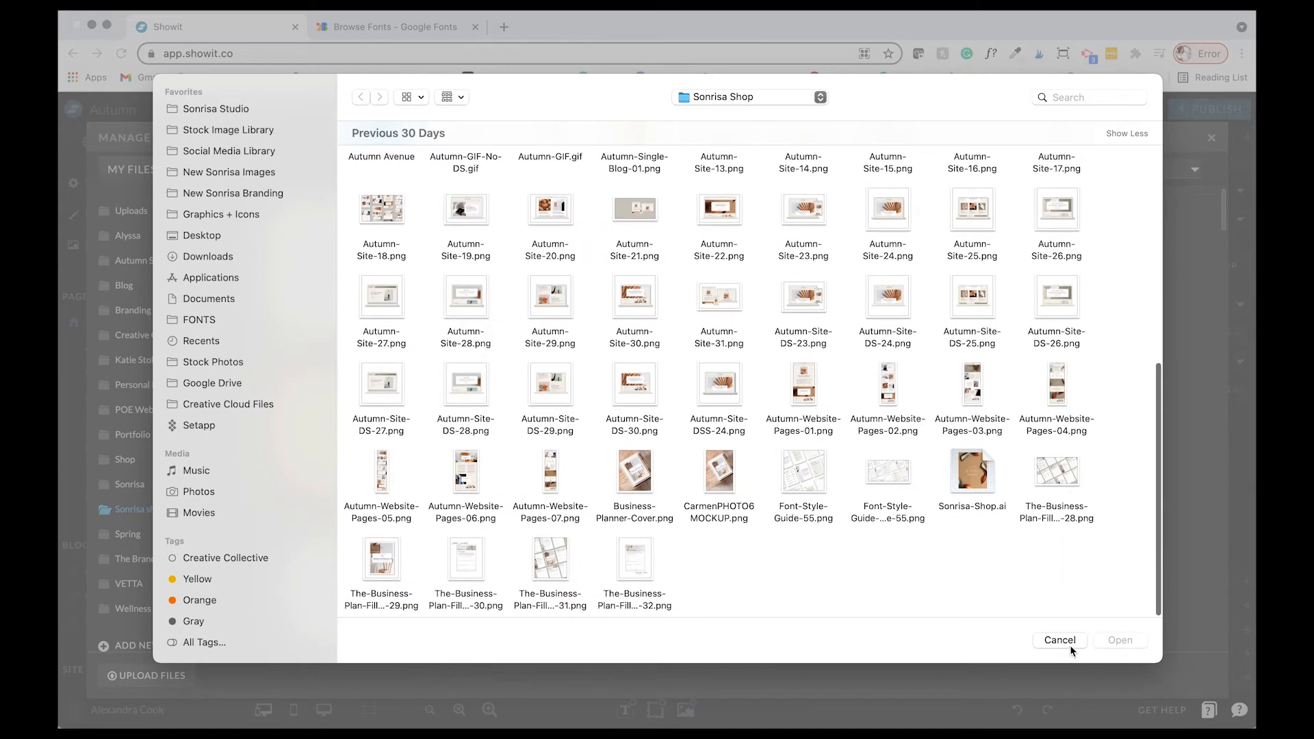
pyautogui.click(1067, 642)
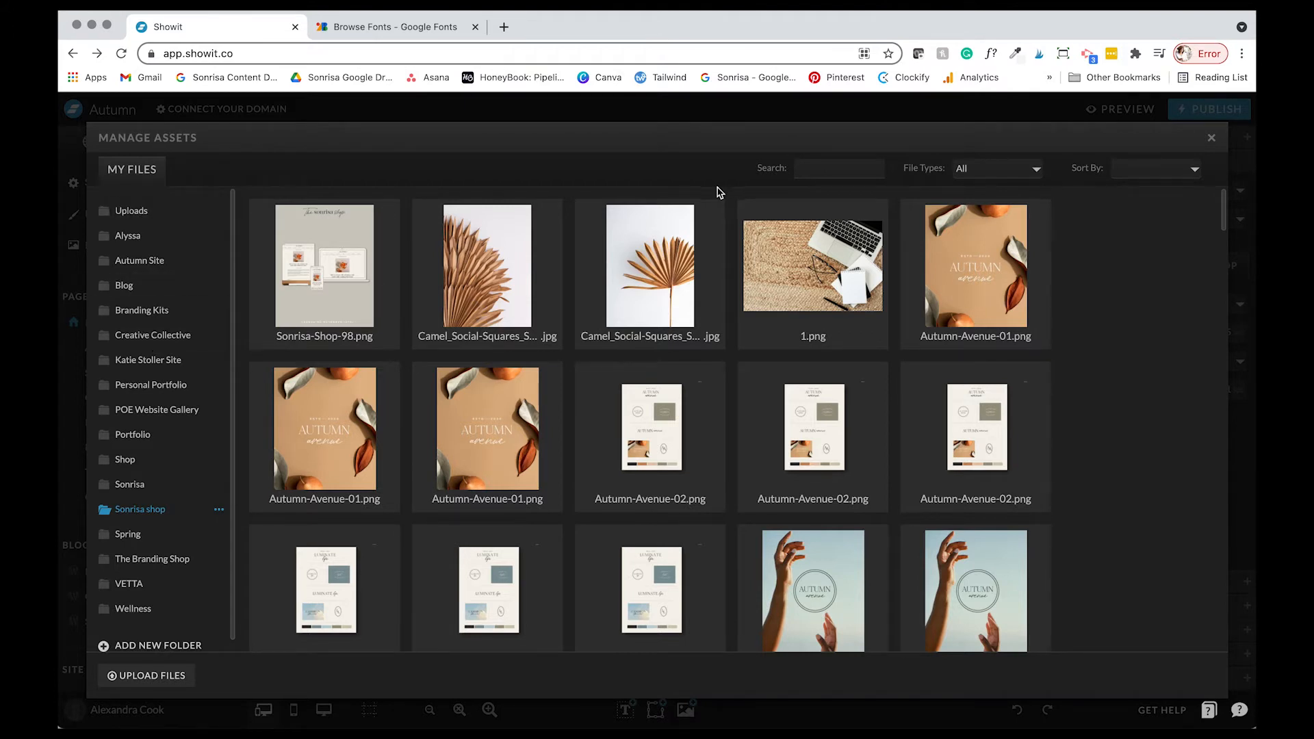
# Search the media library for "So", look through the matching files, clear the search and close the library
pyautogui.click(854, 168)
pyautogui.write('So')
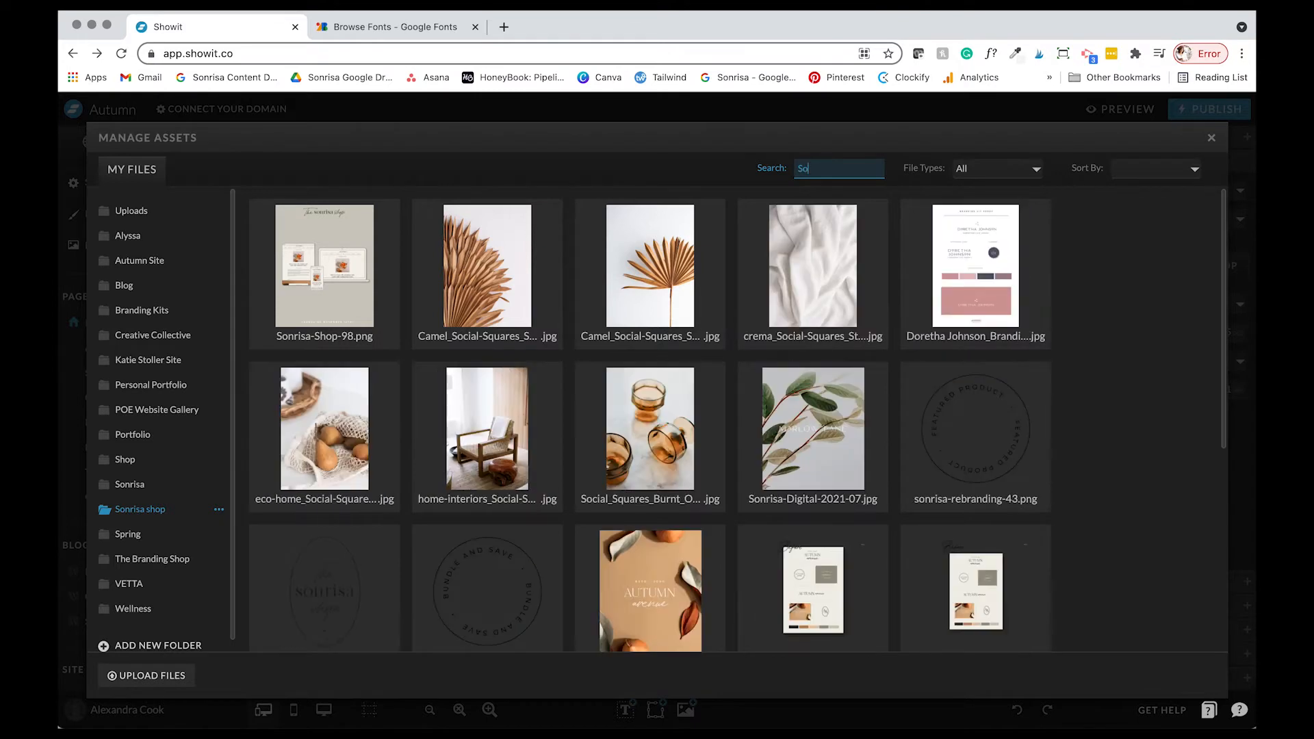
pyautogui.scroll(-3, 650, 288)
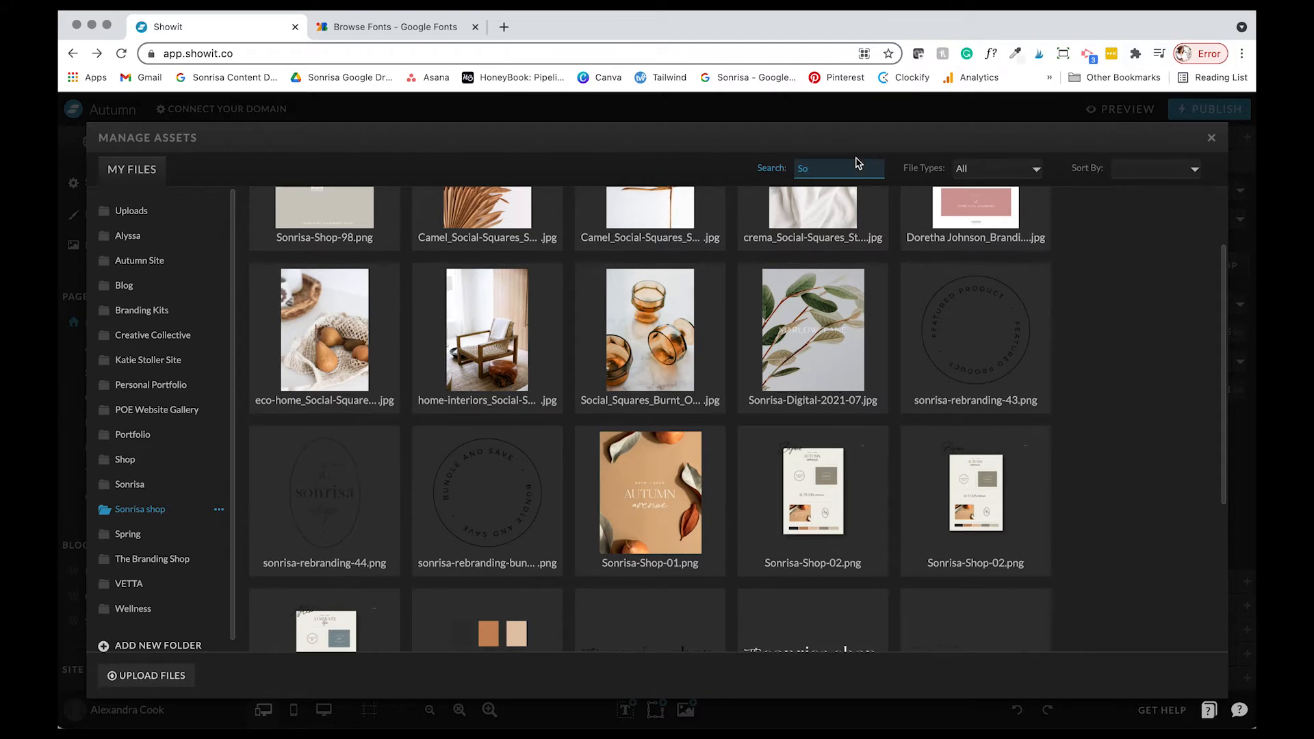
pyautogui.moveTo(842, 168); pyautogui.dragTo(783, 166)
pyautogui.press('BackSpace')
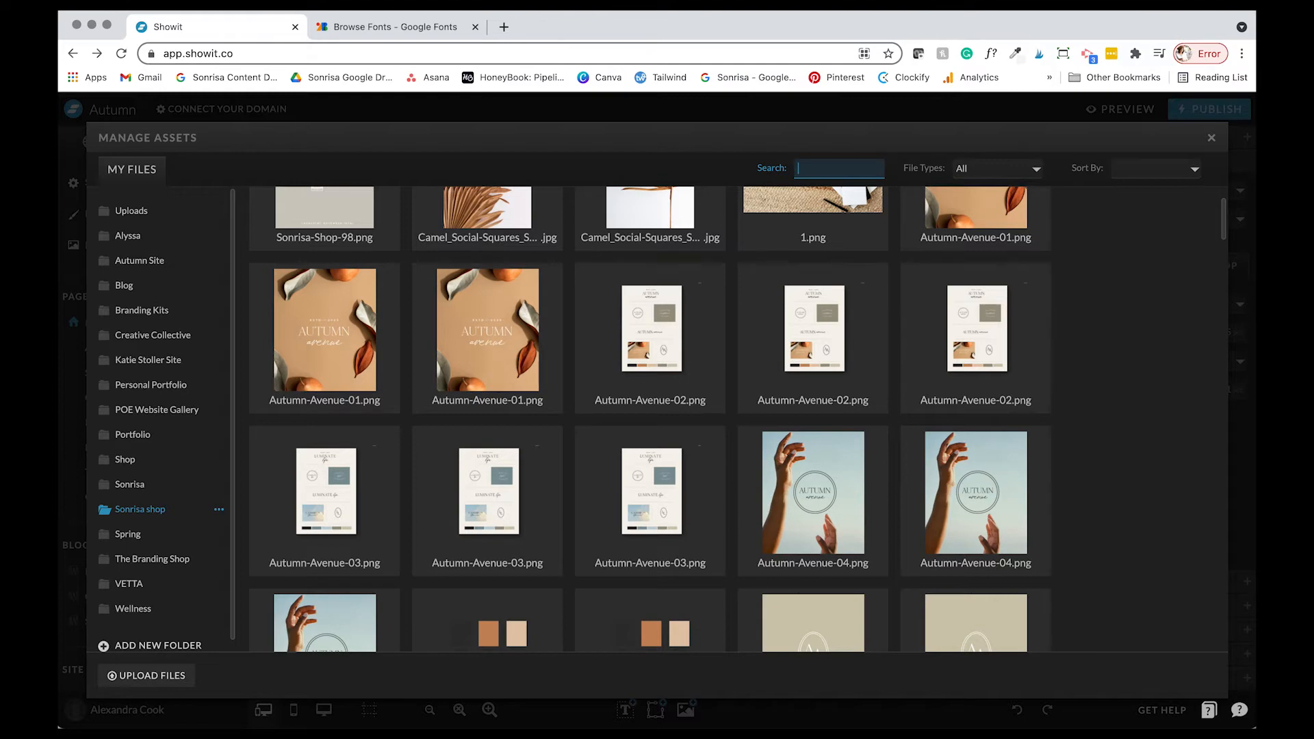
pyautogui.click(1210, 139)
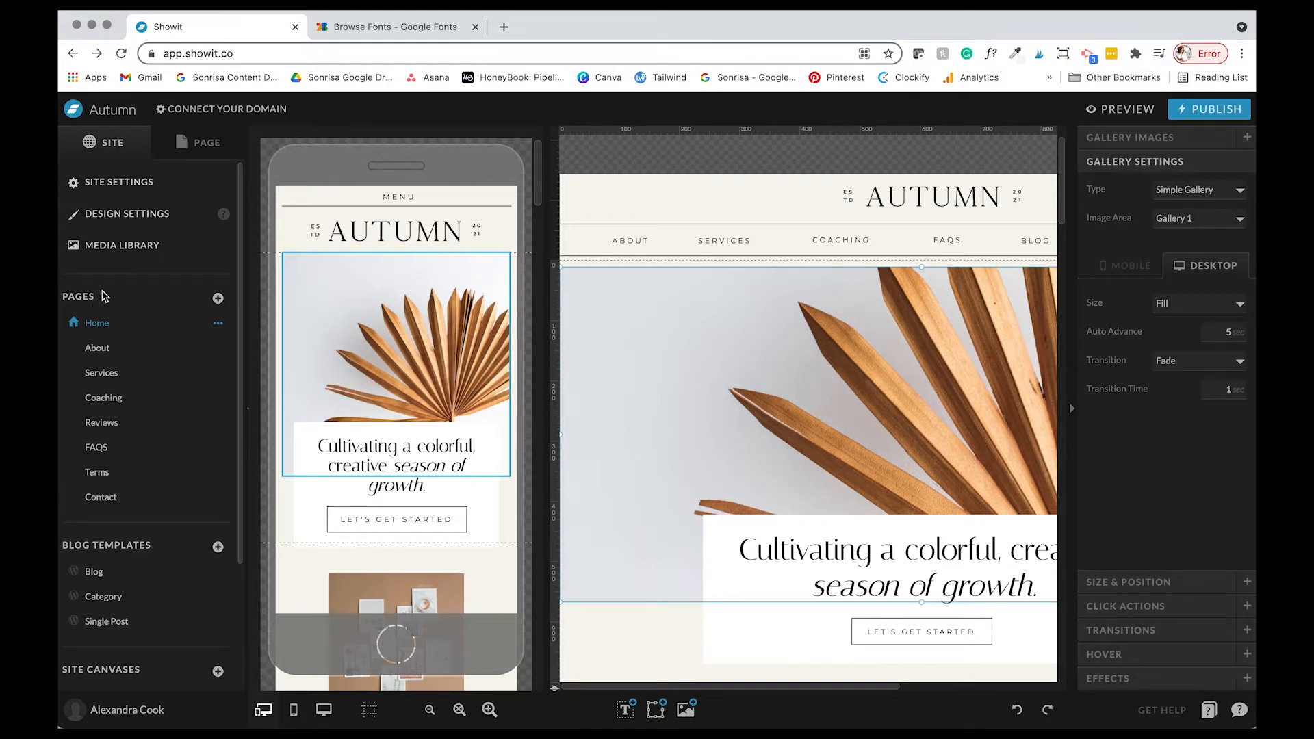
# Review the site's page list, show the Home page's canvases and select the Logo canvas
pyautogui.scroll(-2, 116, 233)
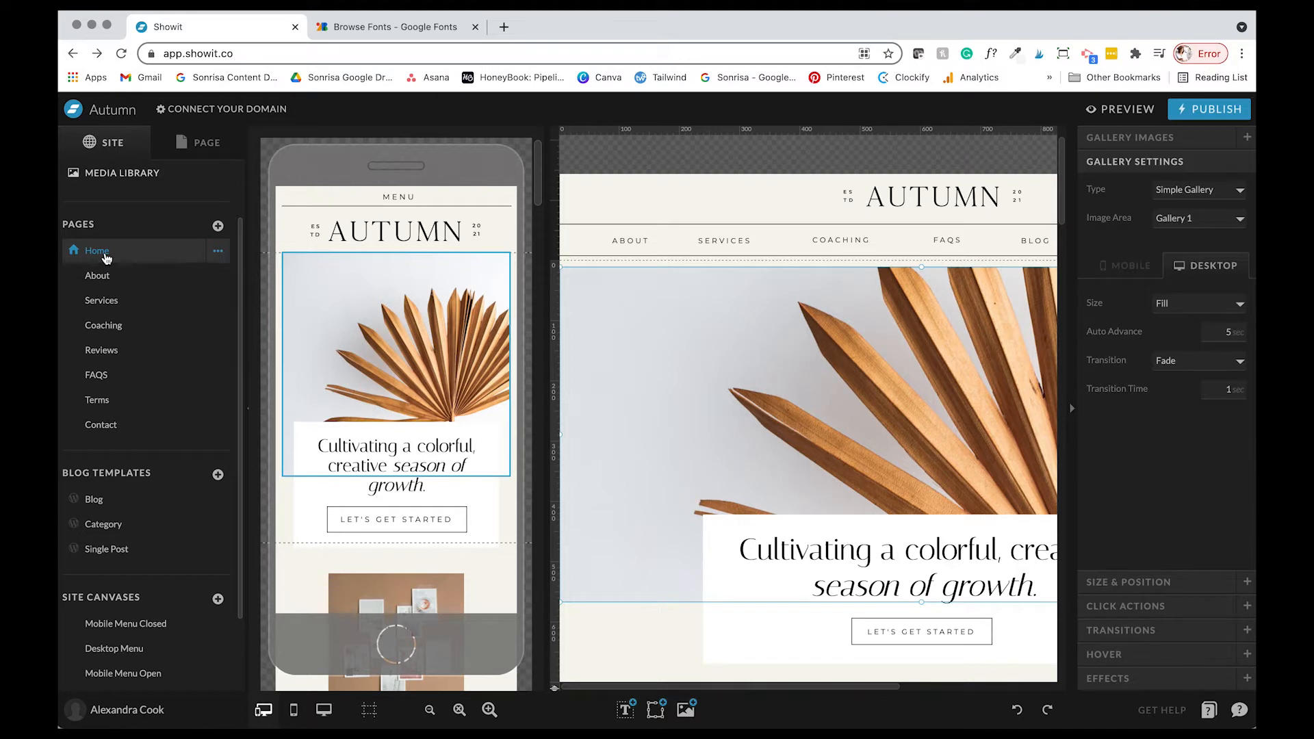
pyautogui.scroll(1, 140, 346)
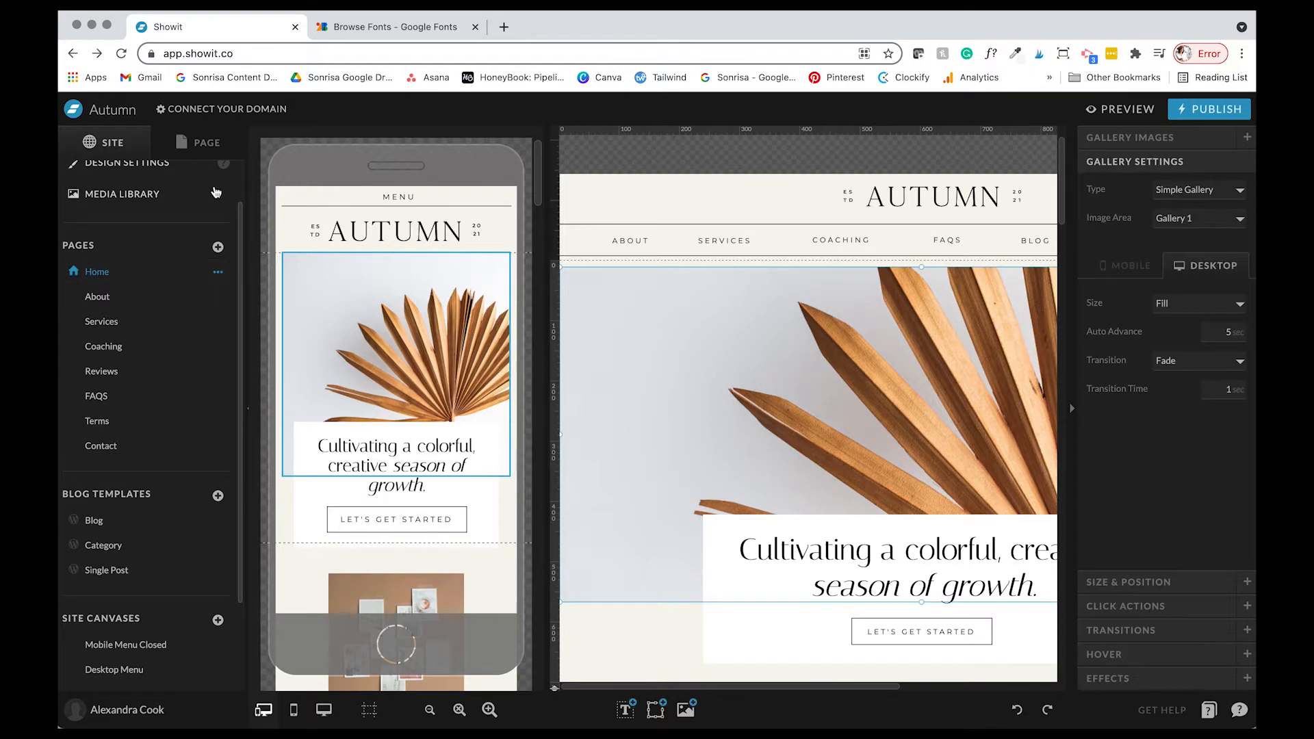
pyautogui.click(214, 142)
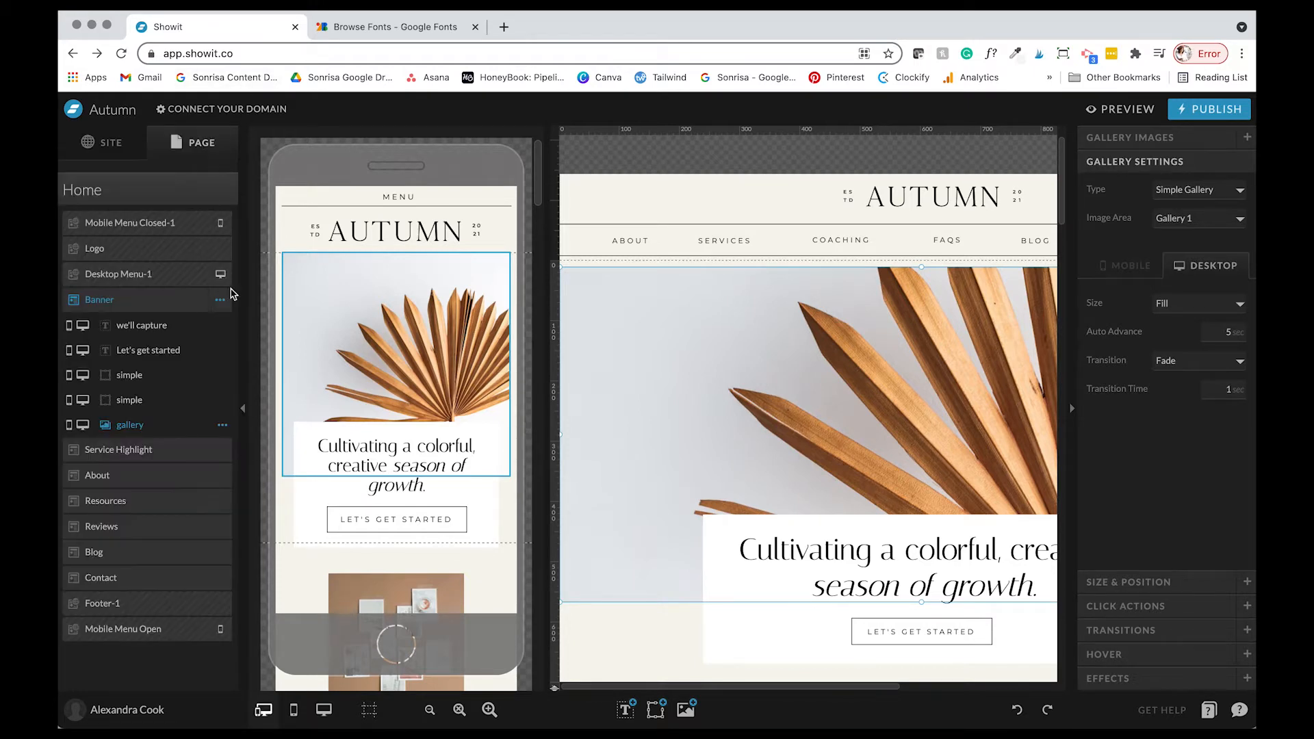
pyautogui.click(118, 251)
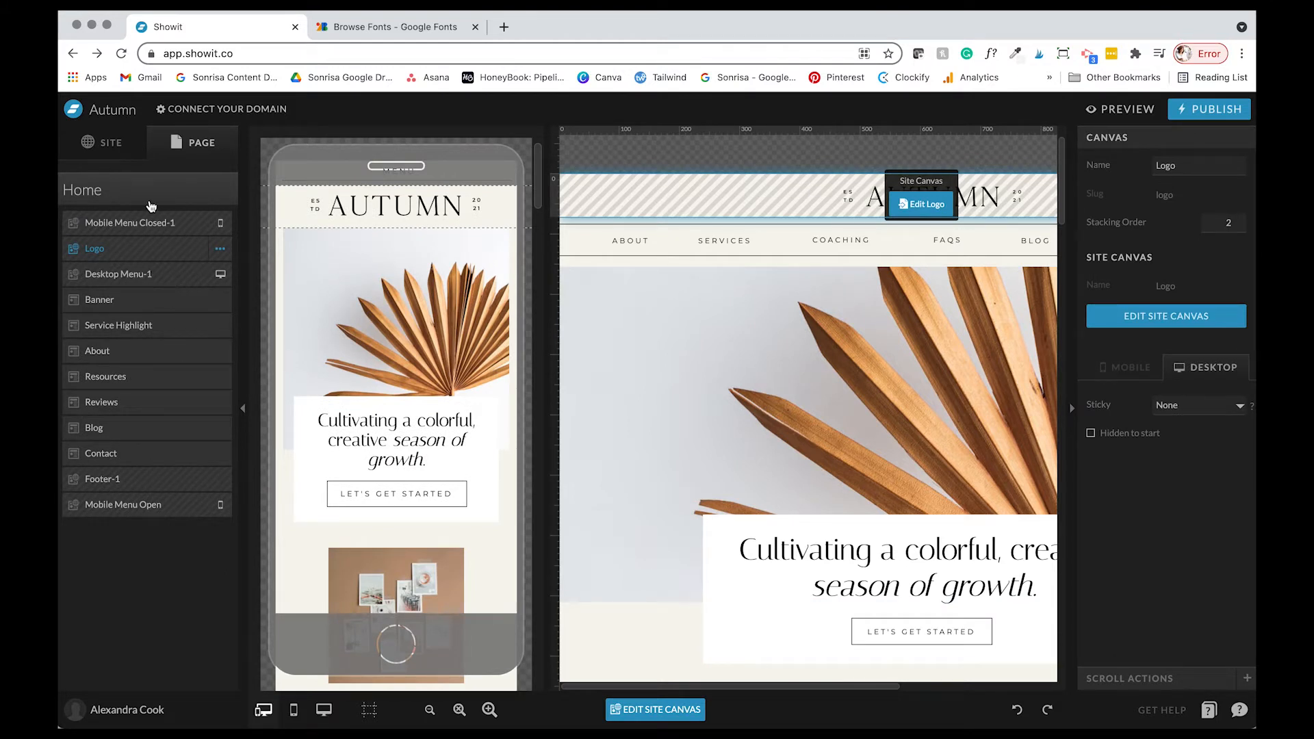
# Look over the Home page's desktop layout and return to the site-wide list of pages, blog templates and site canvases
pyautogui.scroll(-3, 758, 300)
pyautogui.scroll(-3, 758, 301)
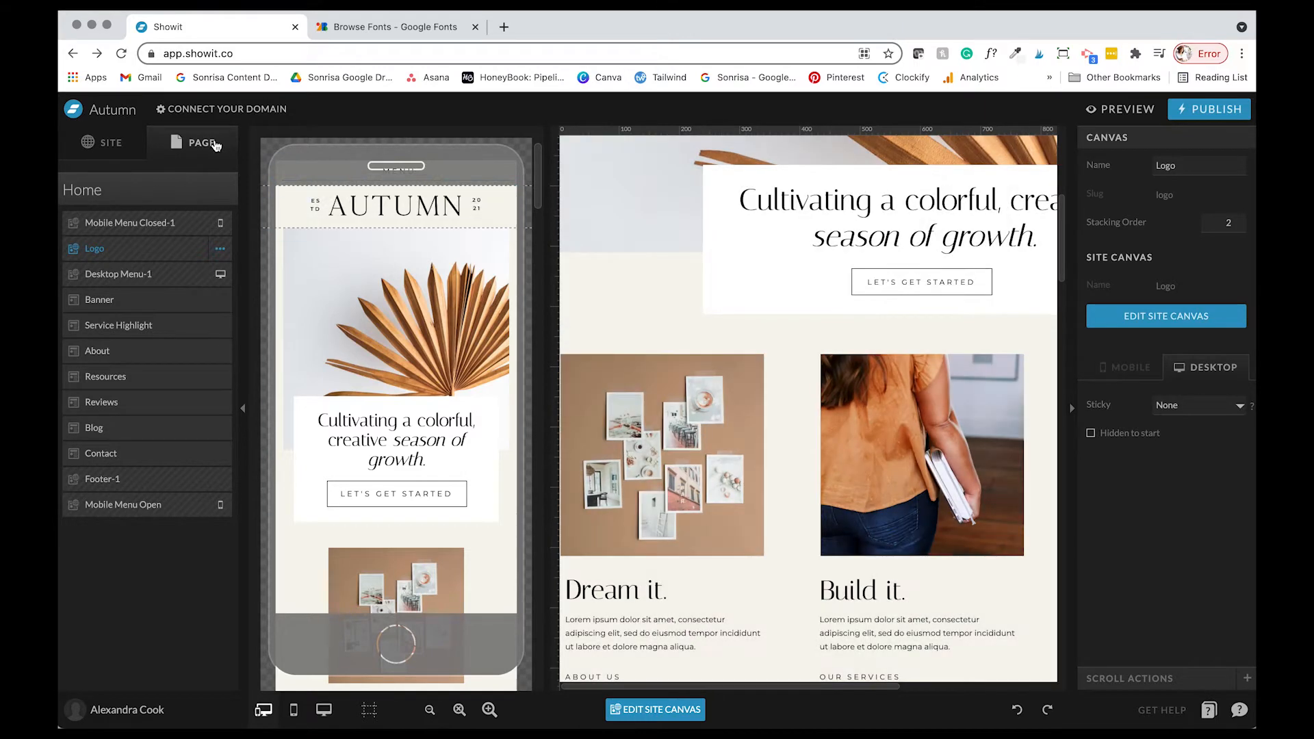
pyautogui.click(113, 143)
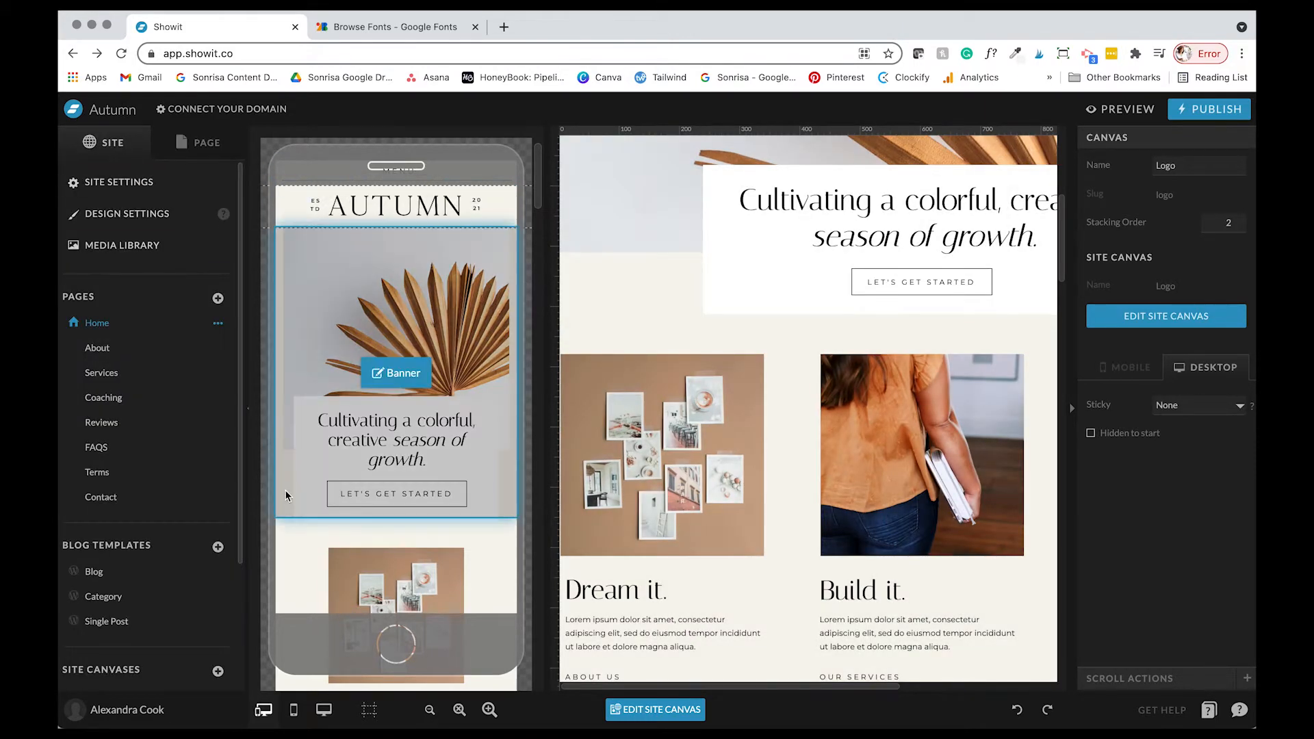
pyautogui.scroll(-2, 140, 410)
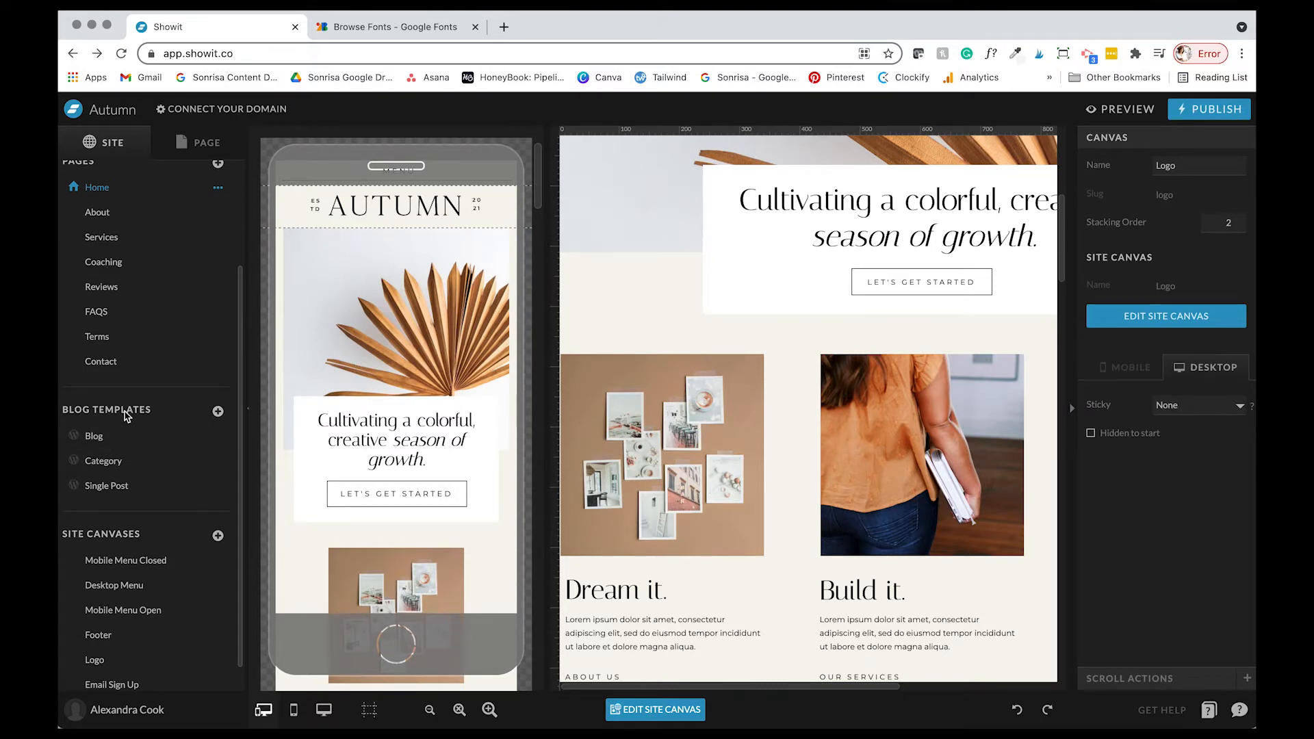
# Open the Blog template, look through its featured post and post list, and review the blog templates and site canvases listed
pyautogui.click(95, 436)
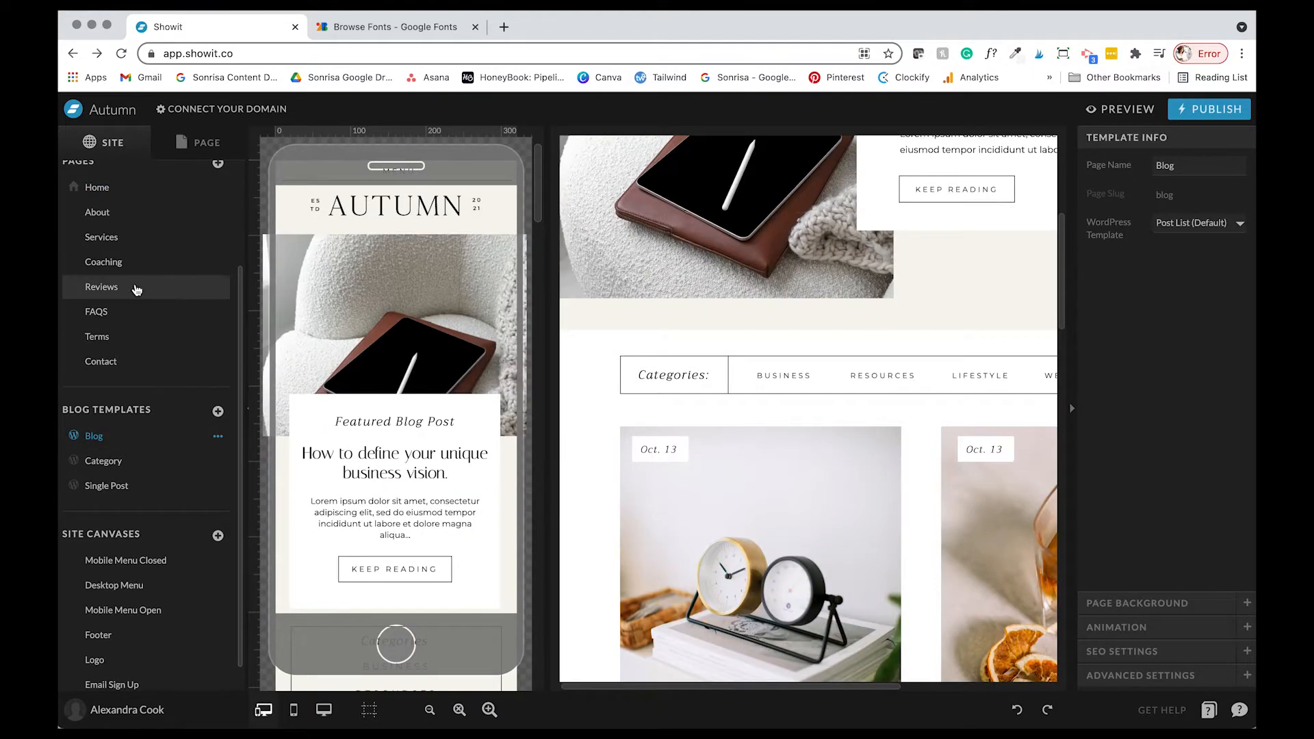
pyautogui.scroll(1, 137, 287)
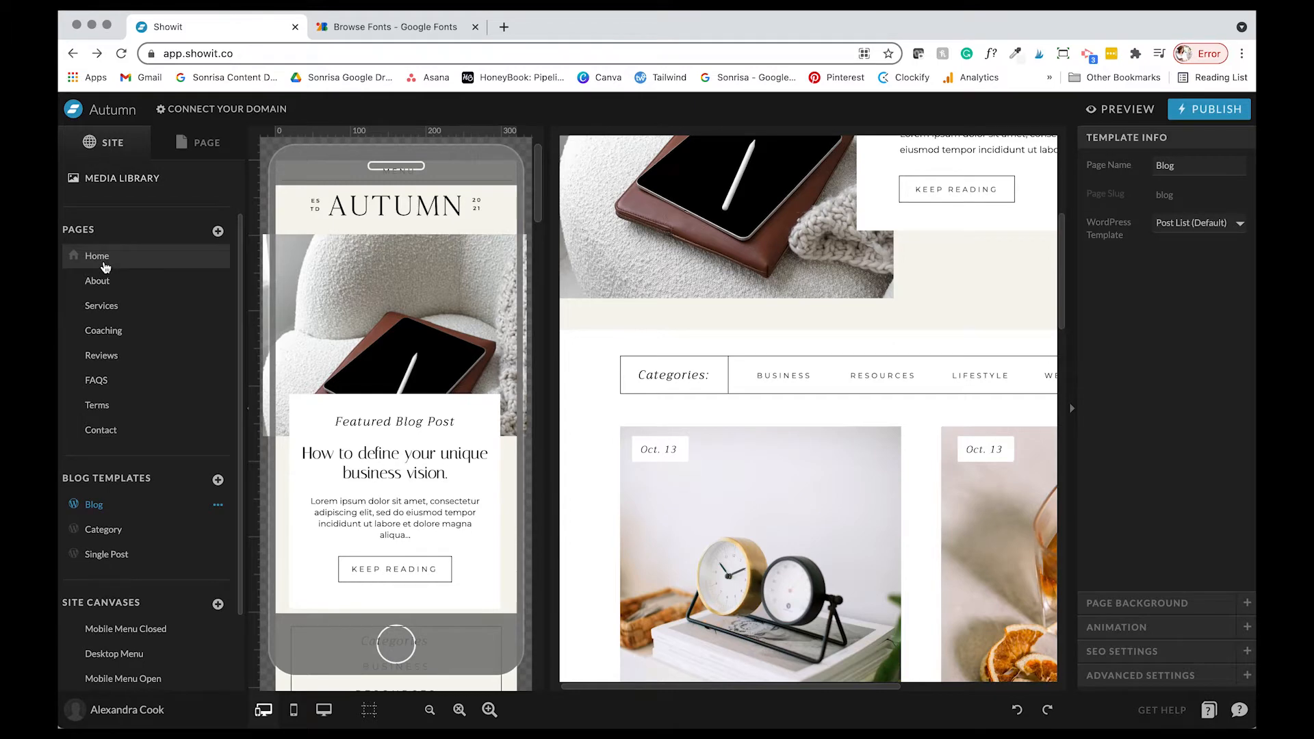
pyautogui.scroll(3, 696, 391)
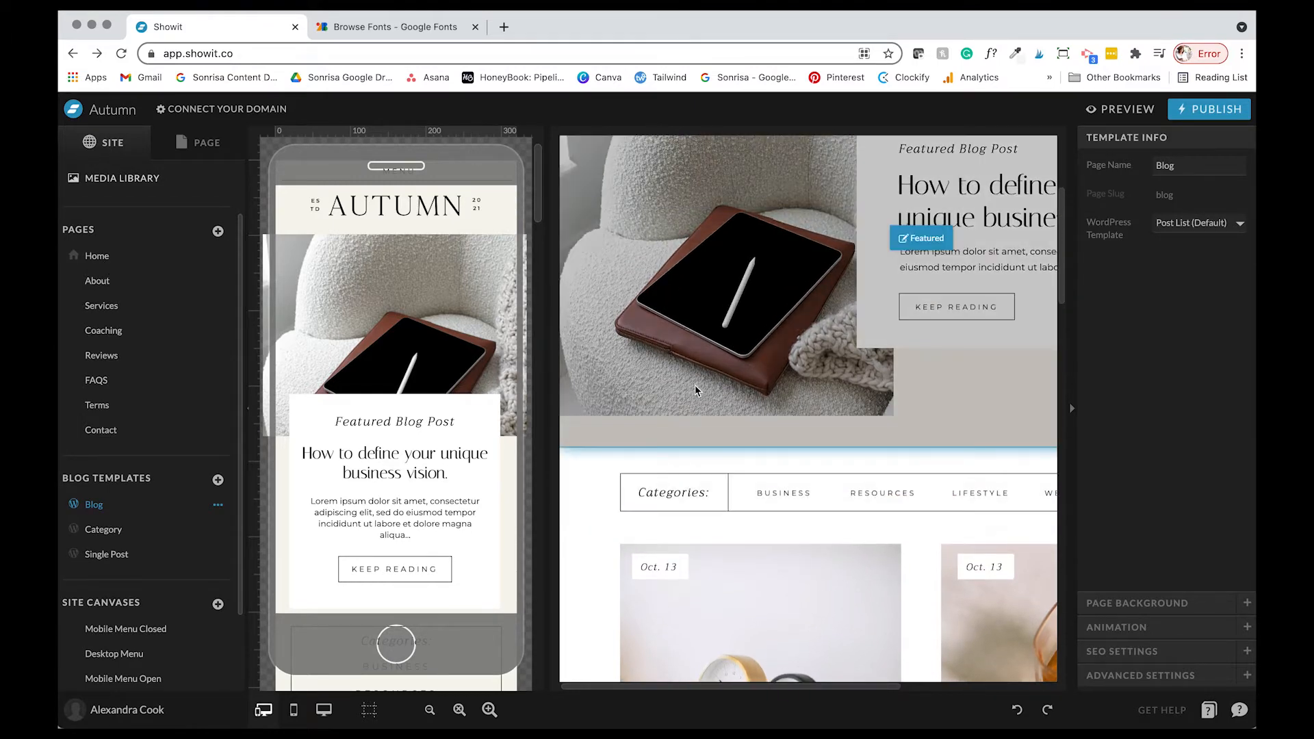
pyautogui.scroll(-5, 697, 391)
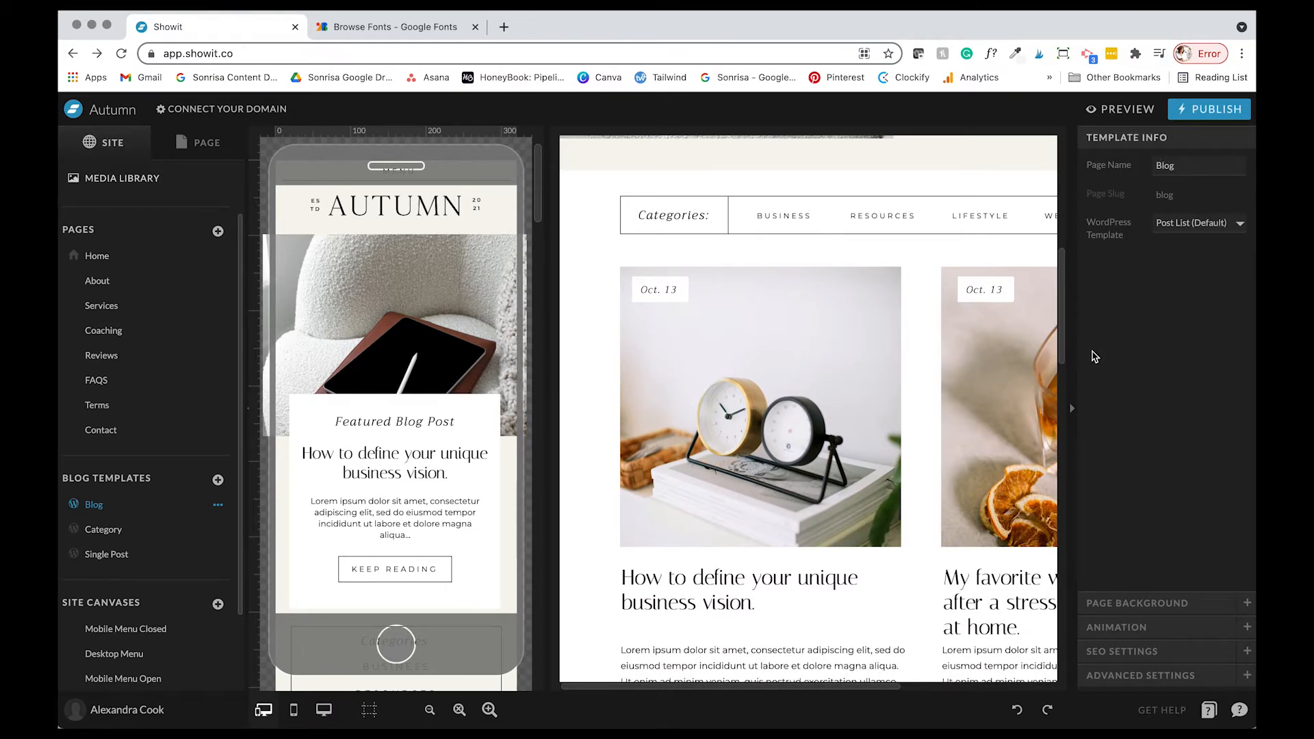
pyautogui.scroll(-1, 146, 479)
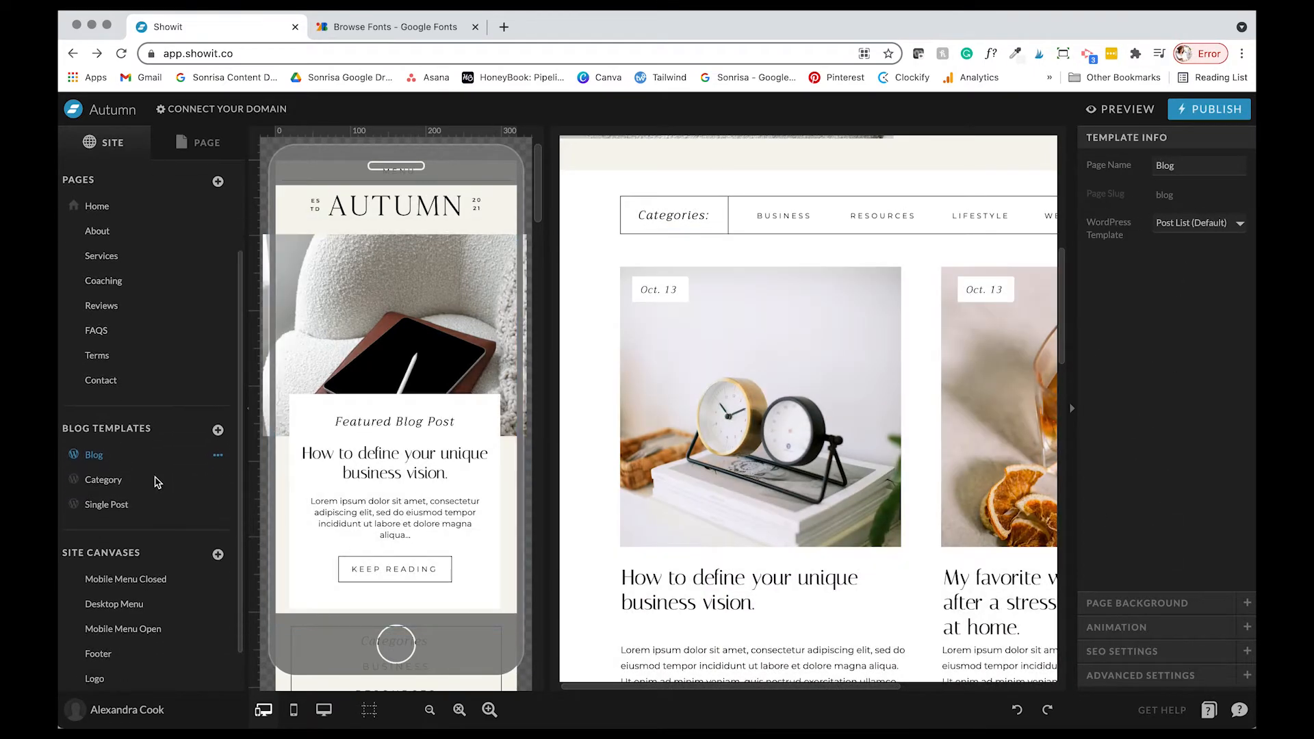
pyautogui.scroll(-1, 143, 489)
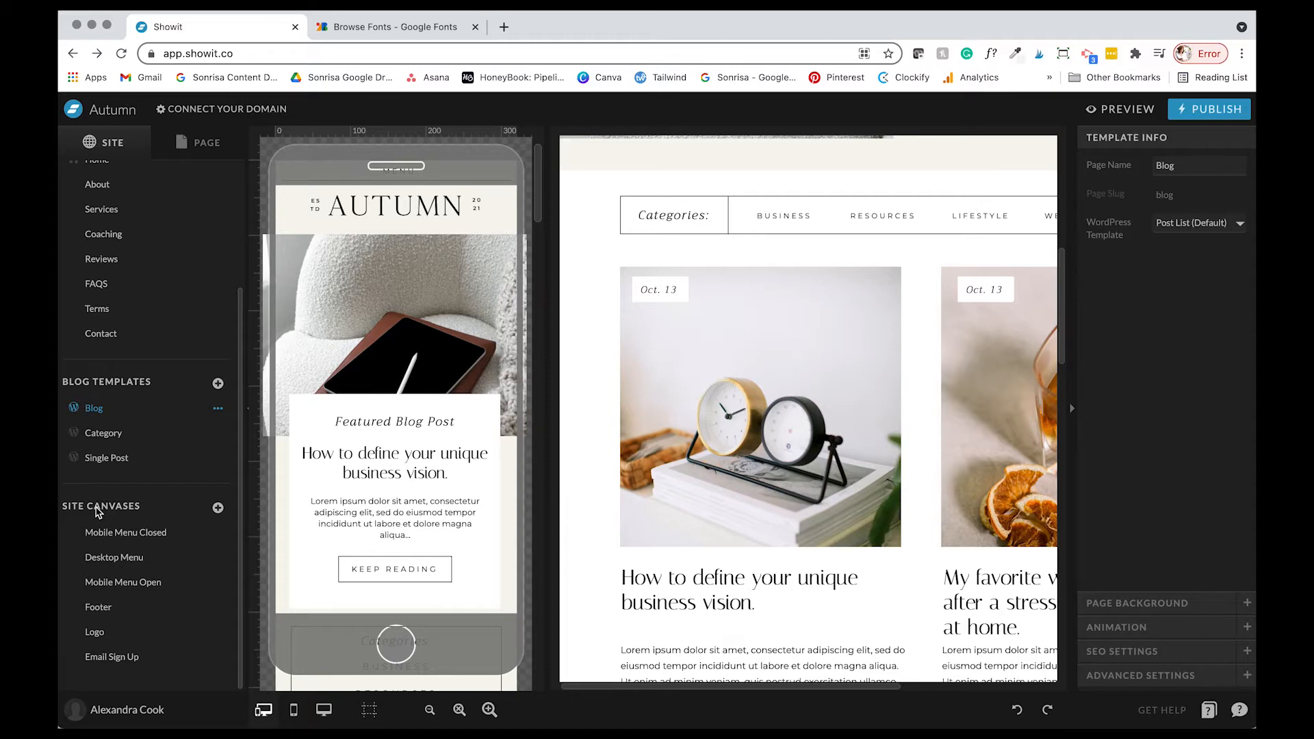
# Open the Logo site canvas from the Blog template's header, select its AUTUMN title, and open the Desktop Menu site canvas
pyautogui.scroll(10, 917, 575)
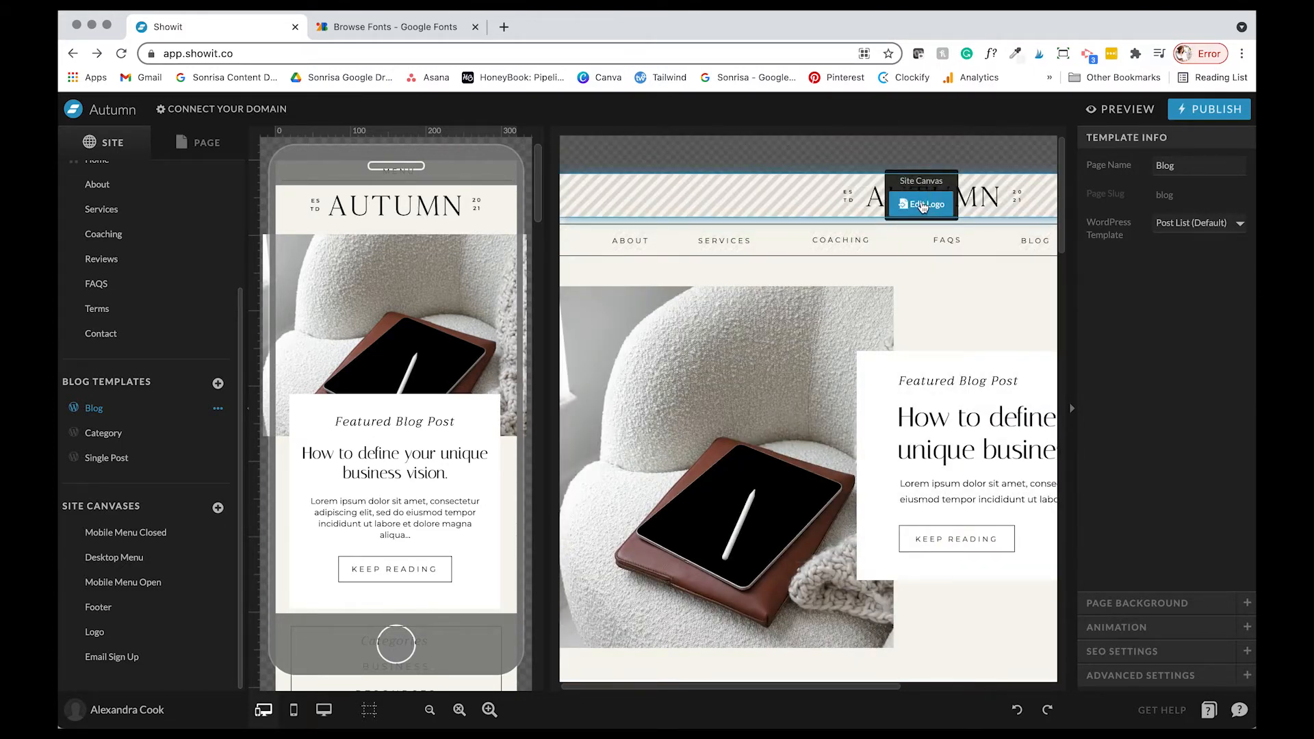
pyautogui.click(922, 204)
pyautogui.click(918, 196)
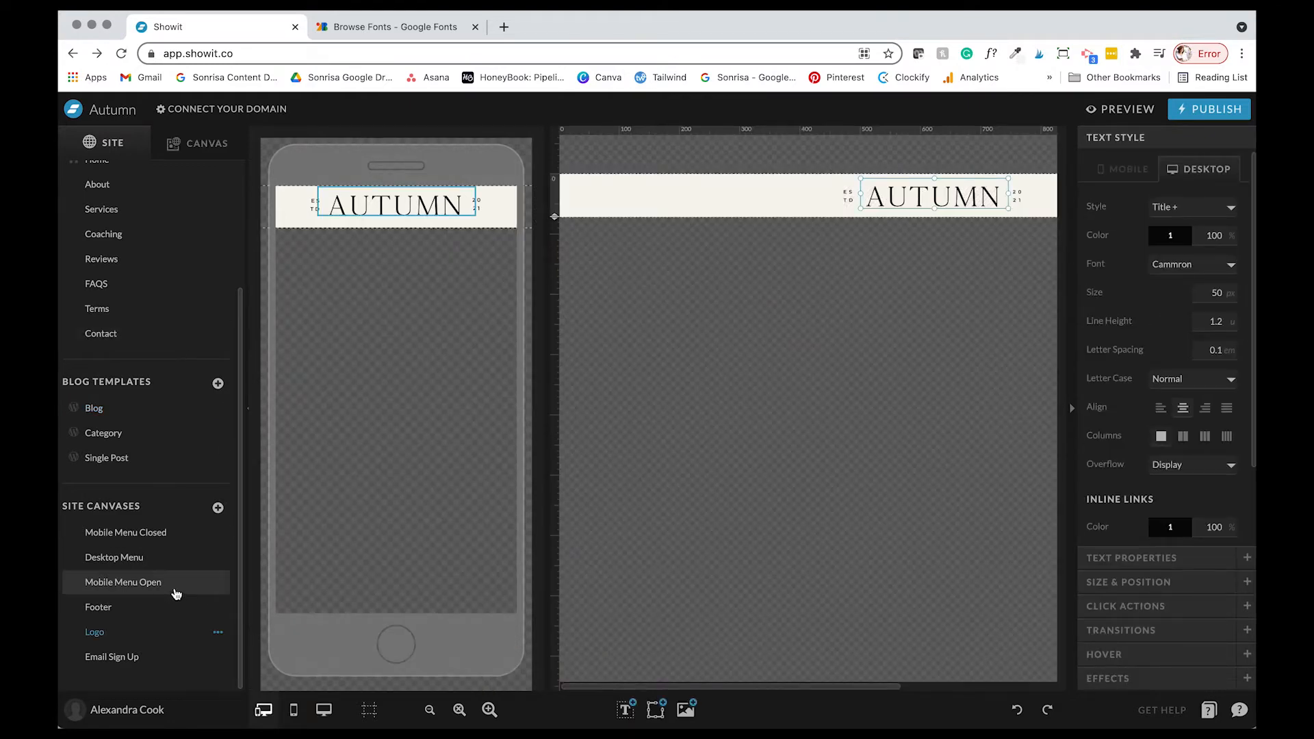
pyautogui.click(103, 560)
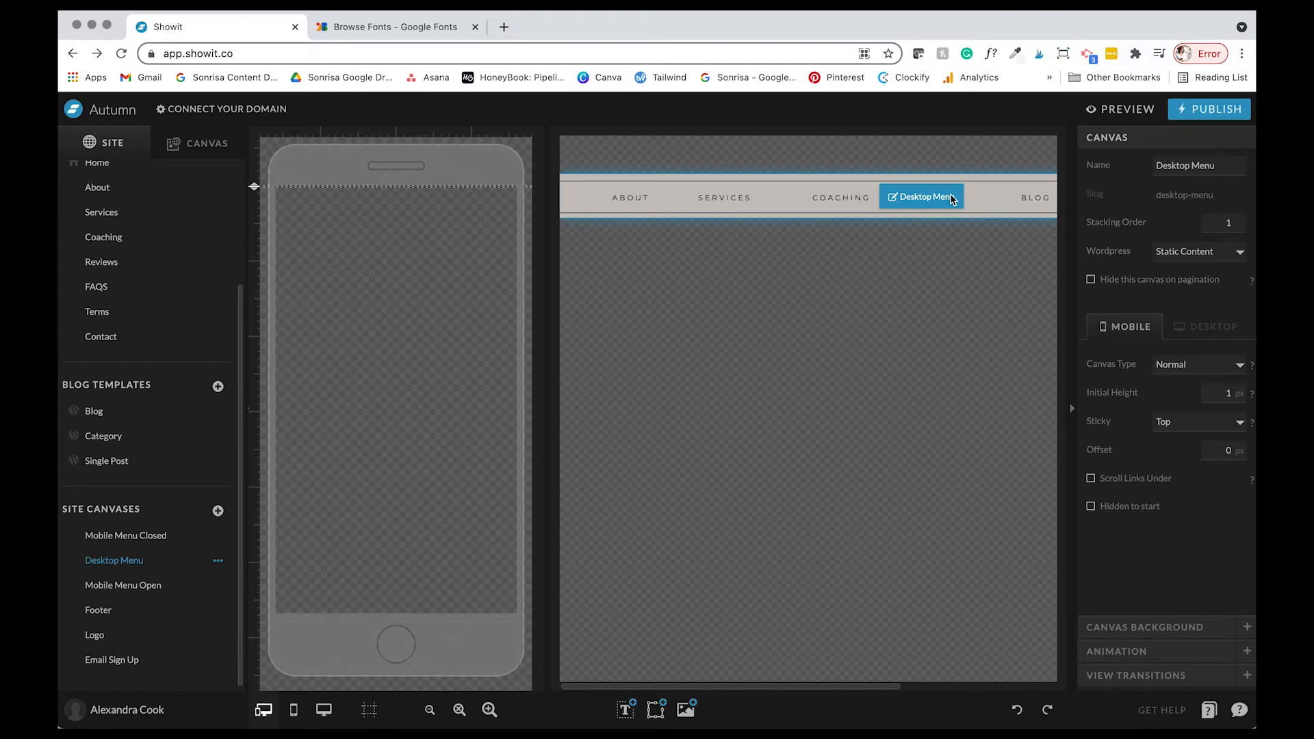
# Open the Footer site canvas and look over its navigation links and Instagram images in the desktop layout
pyautogui.click(123, 610)
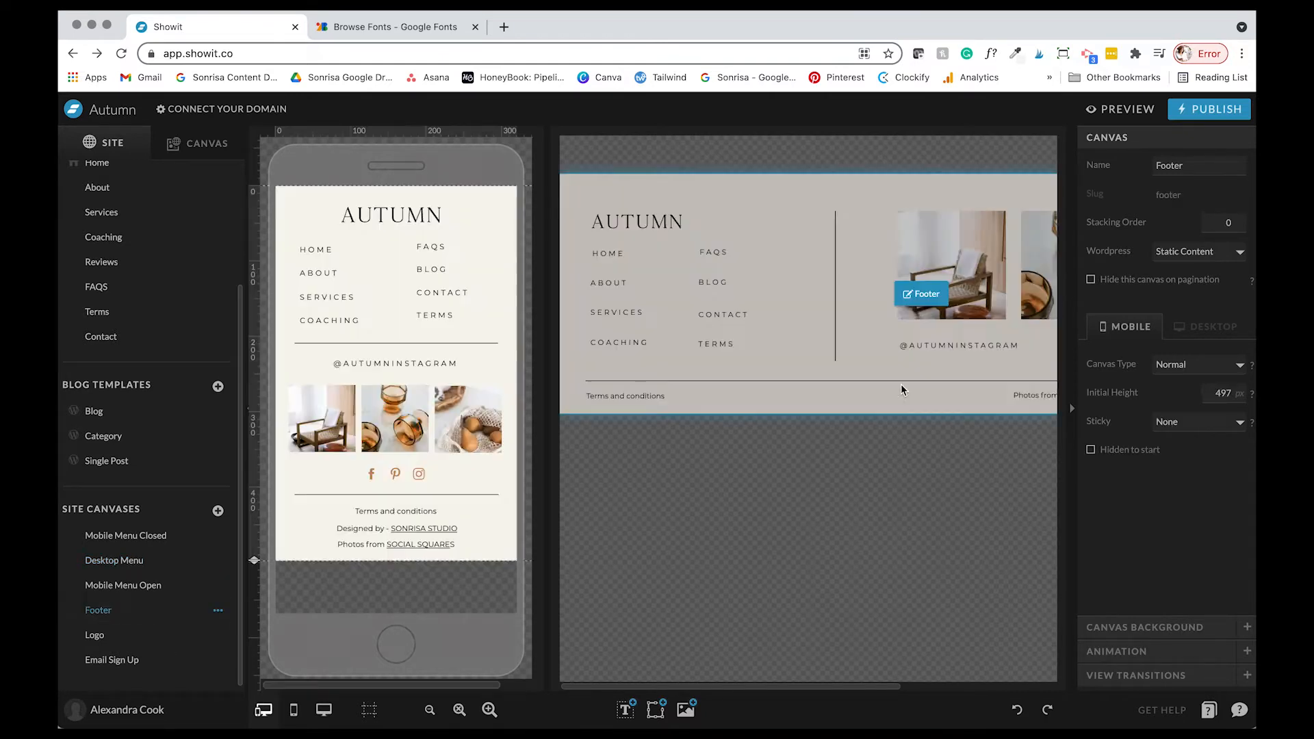
pyautogui.hscroll(2, 673, 310)
pyautogui.hscroll(-3, 962, 298)
pyautogui.click(720, 272)
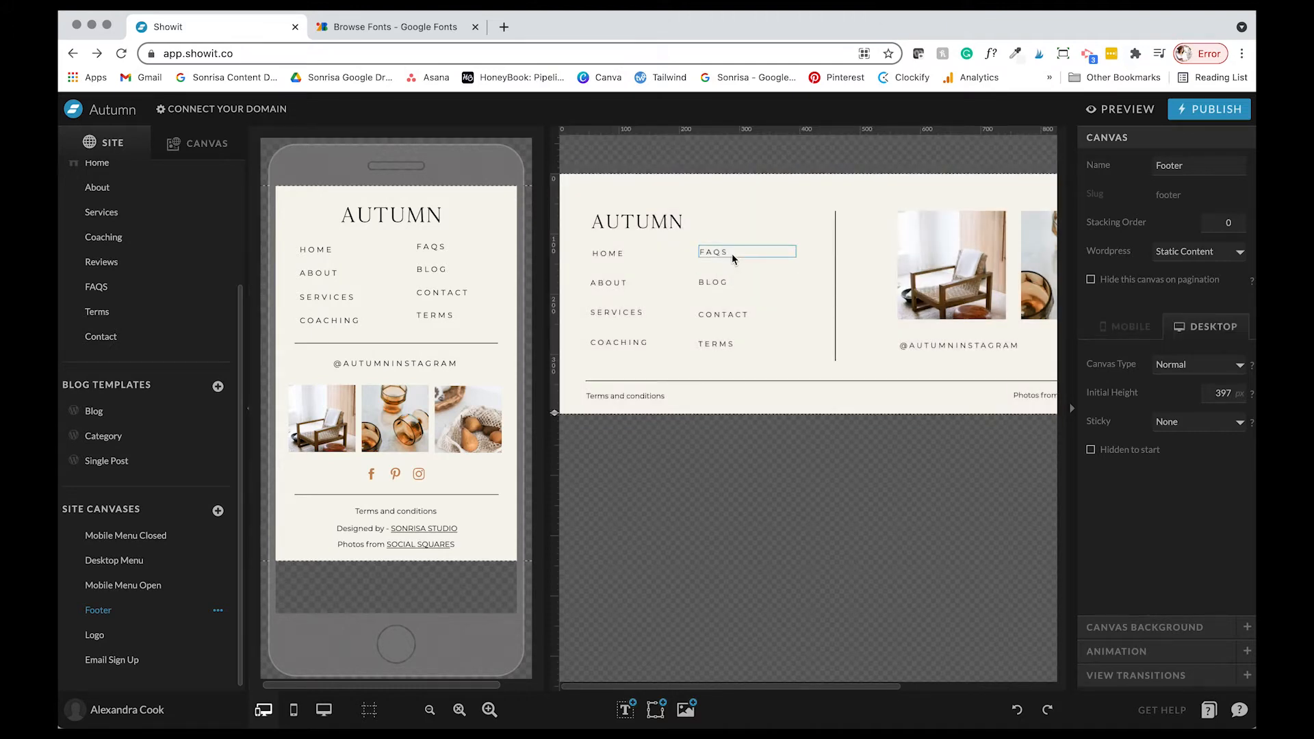
pyautogui.doubleClick(636, 353)
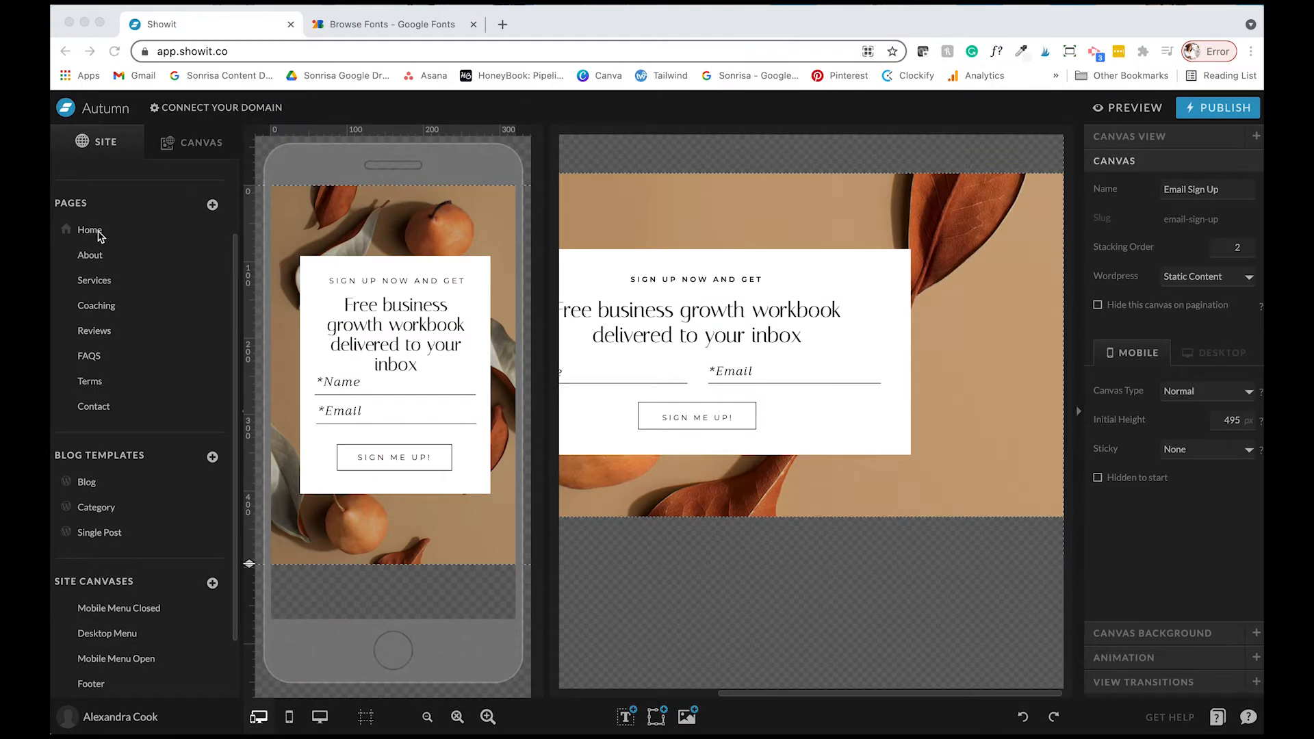
# Open the Home page and view it in mobile only, desktop only and the combined mobile and desktop layout
pyautogui.click(99, 236)
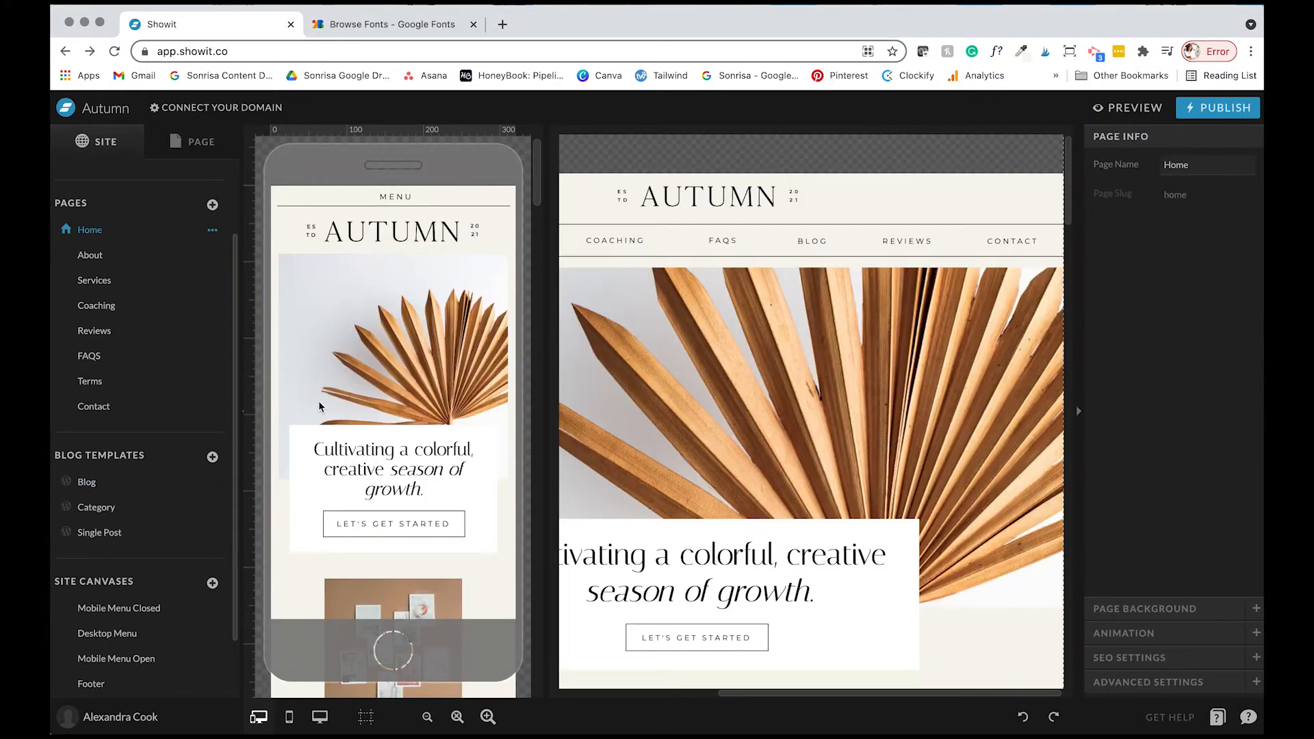
pyautogui.moveTo(371, 700)
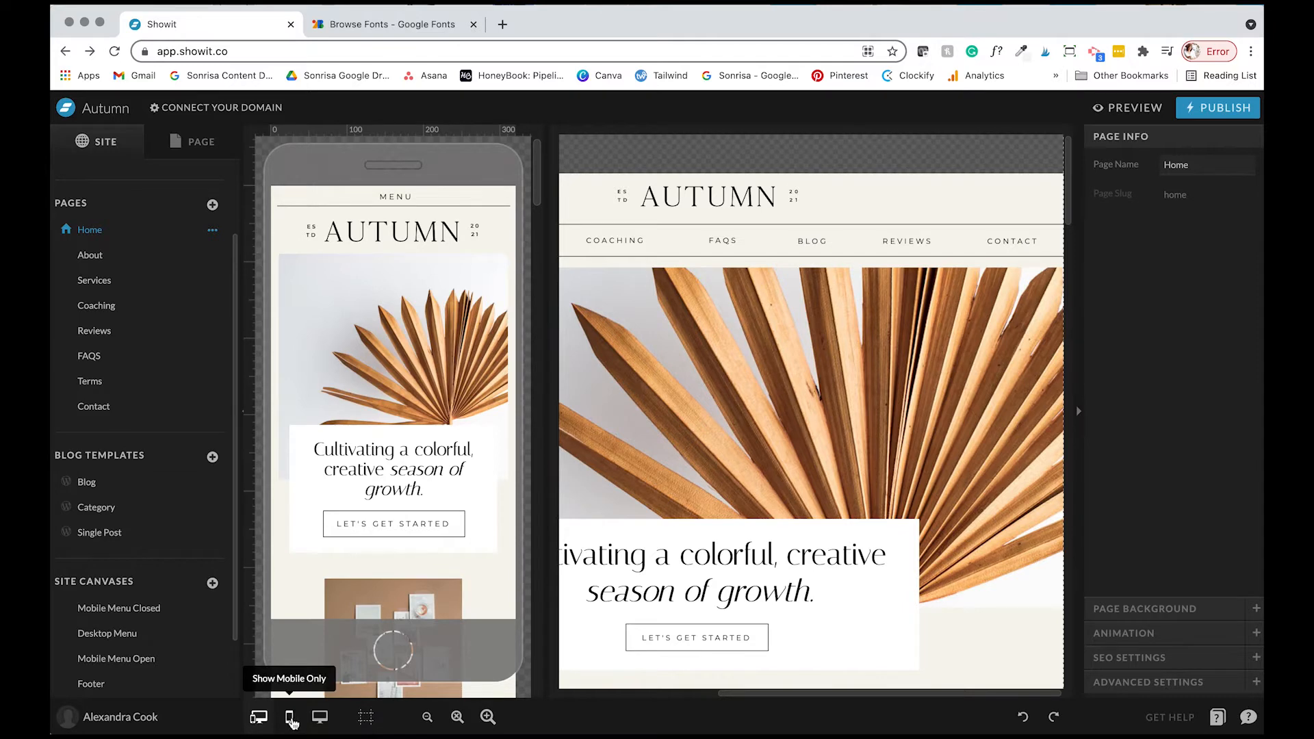
pyautogui.click(289, 717)
pyautogui.scroll(-5, 438, 664)
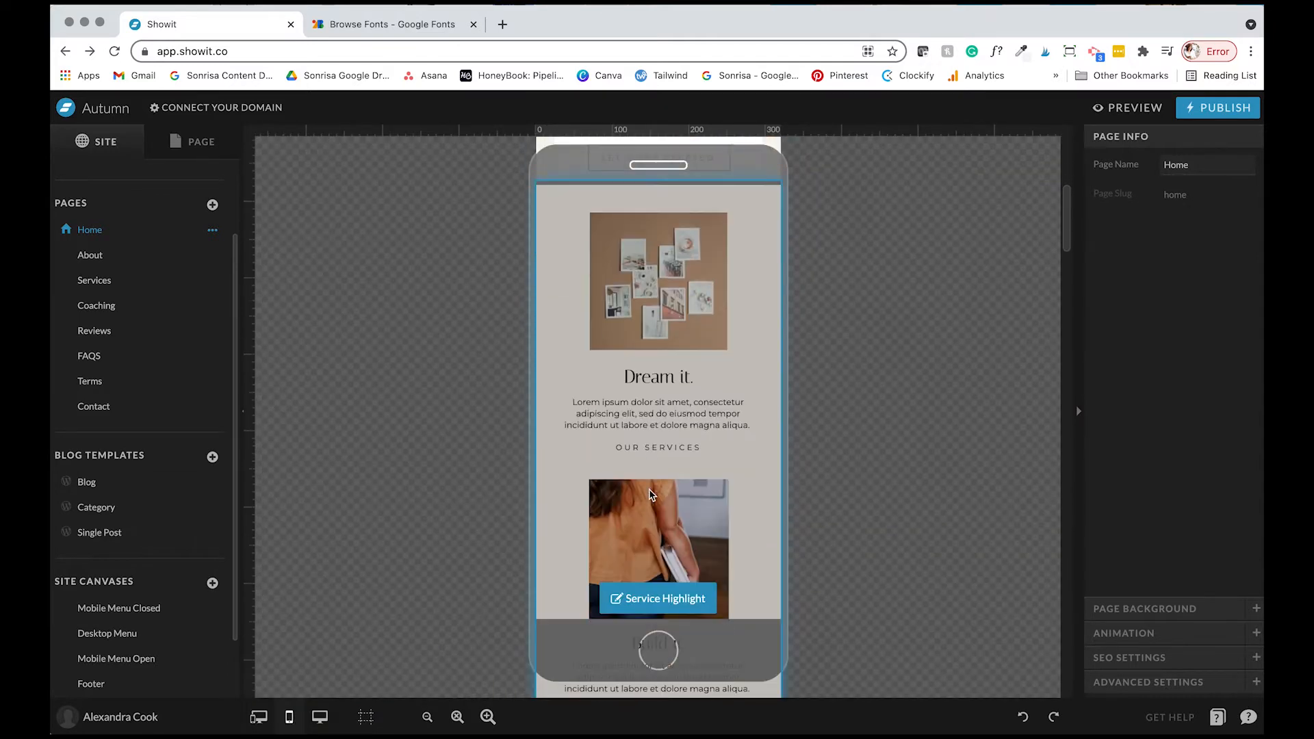
pyautogui.click(320, 717)
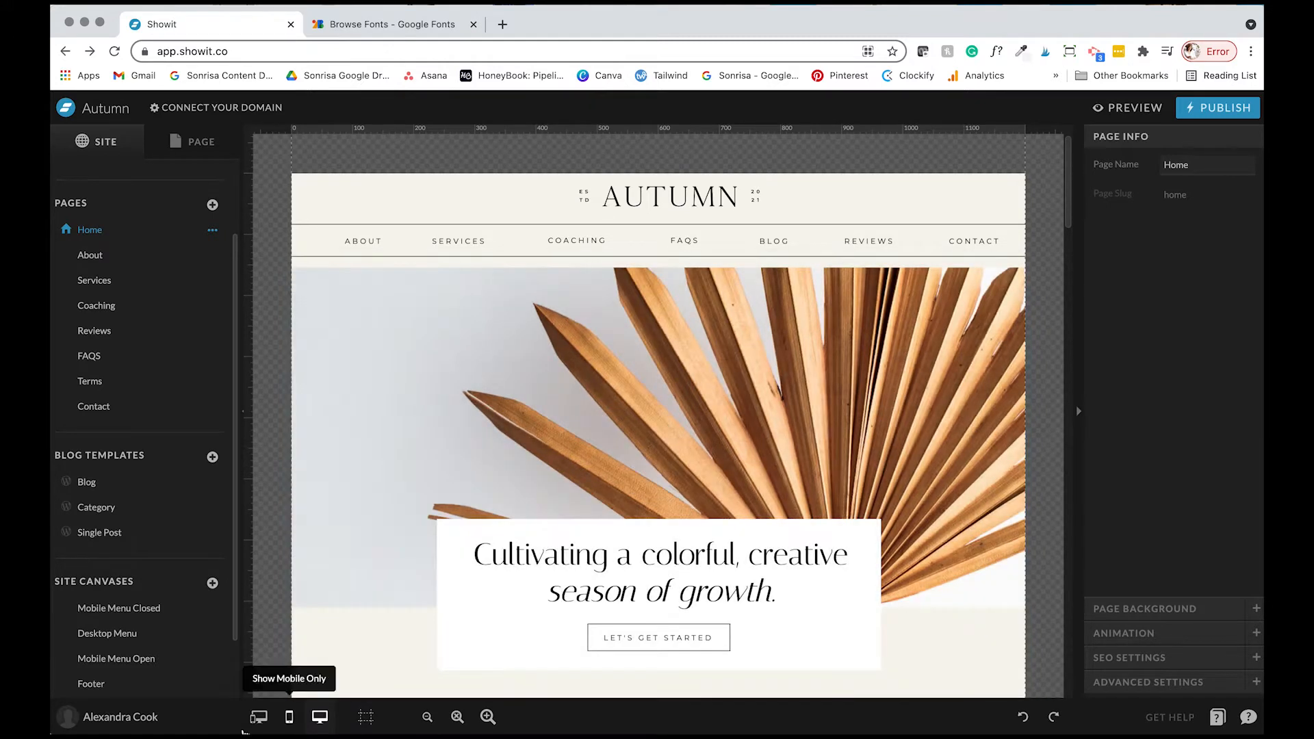
pyautogui.click(258, 717)
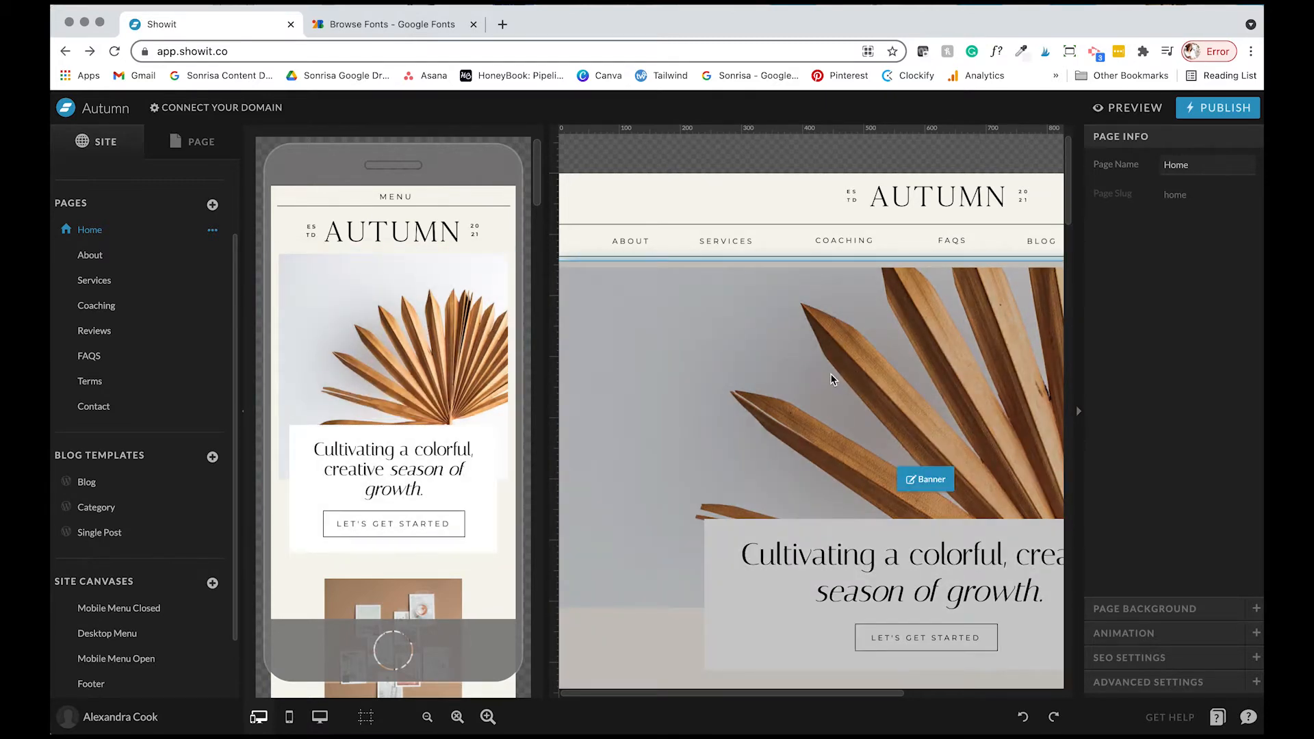
# Compare the desktop and mobile settings of the Home page's Banner canvas and its "Cultivating a colorful, creative season of growth" headline
pyautogui.click(830, 378)
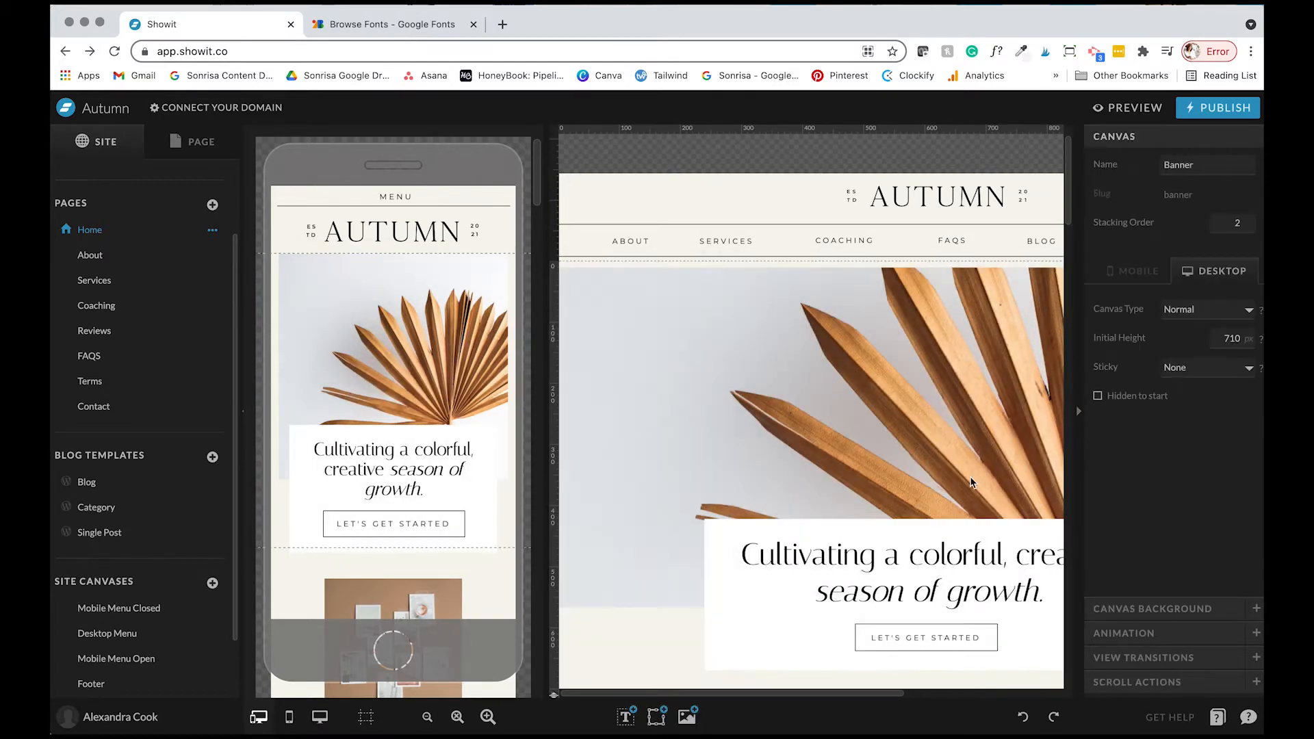
pyautogui.click(321, 317)
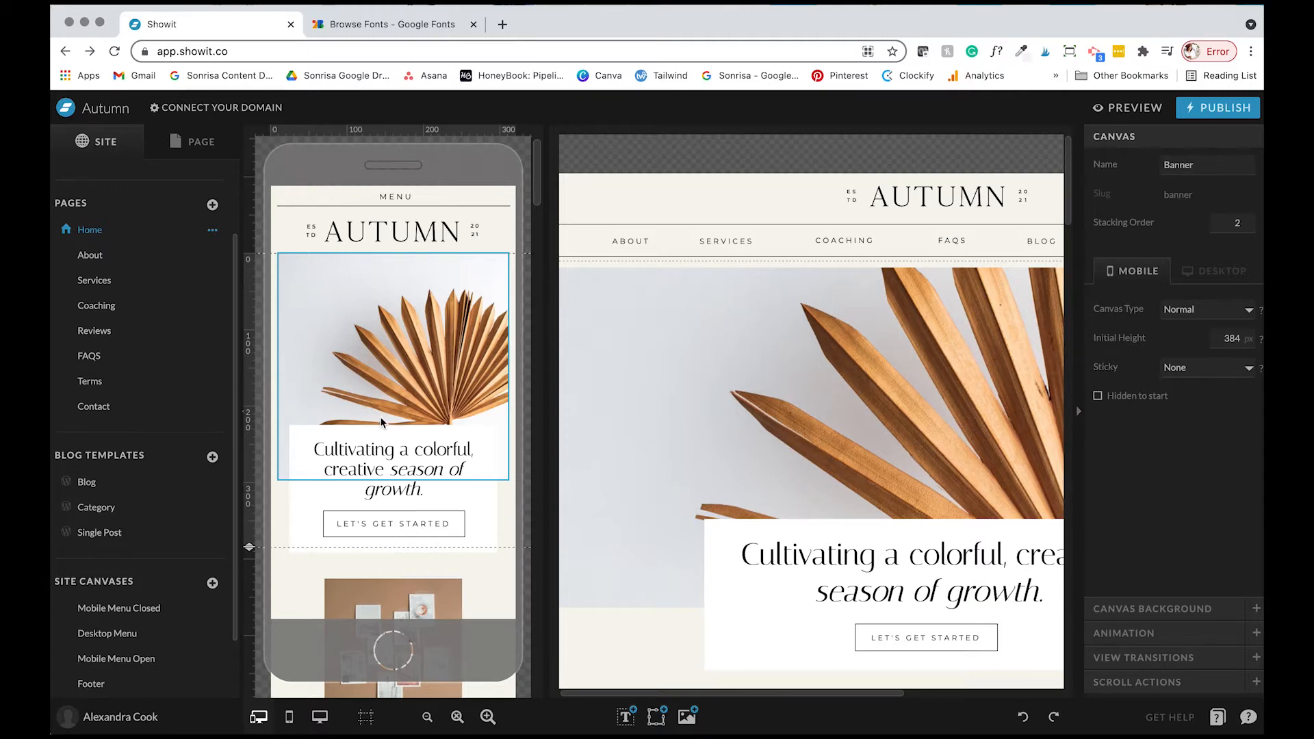
pyautogui.click(862, 554)
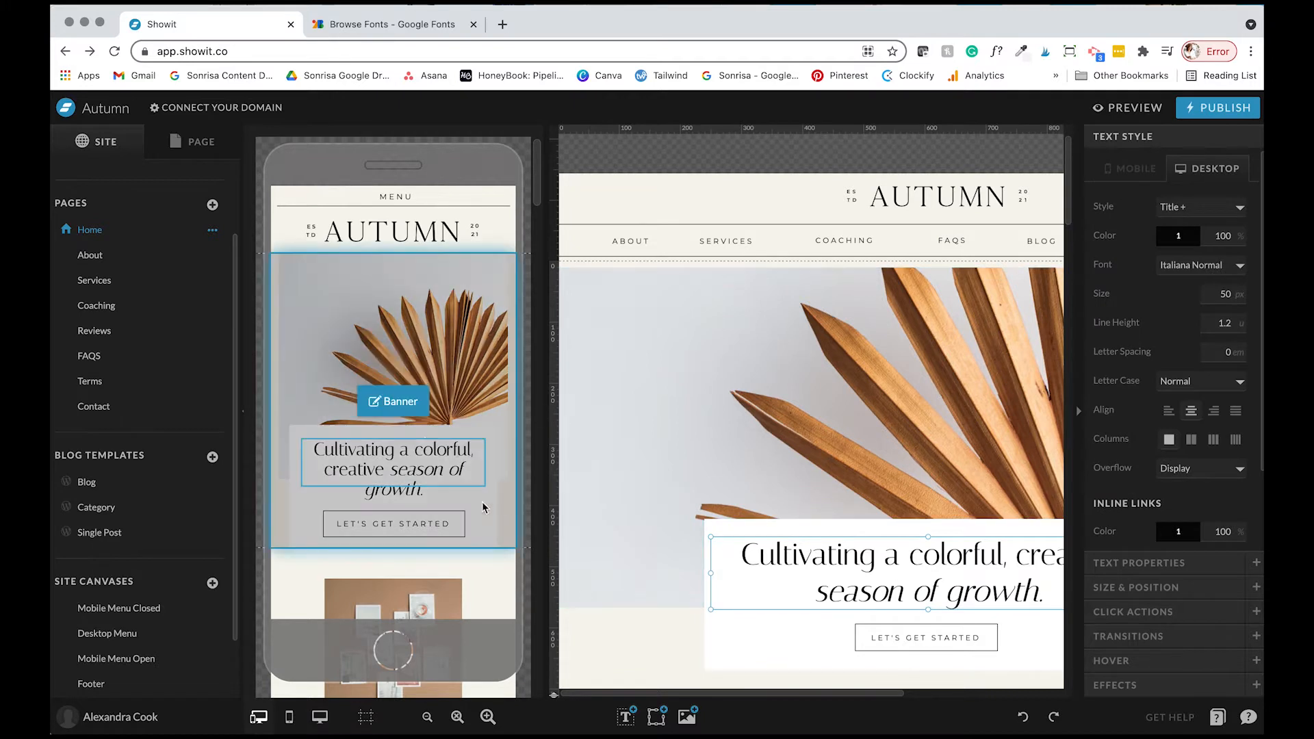
pyautogui.click(430, 469)
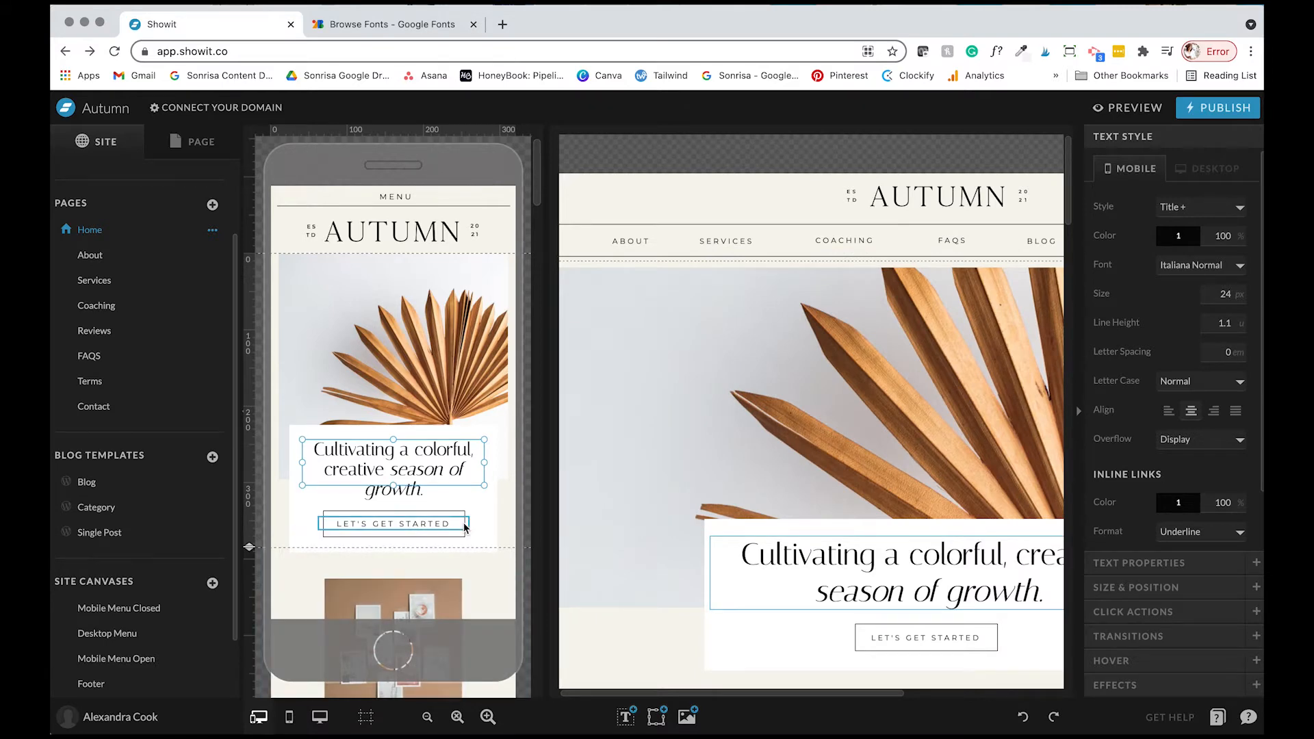
pyautogui.click(731, 471)
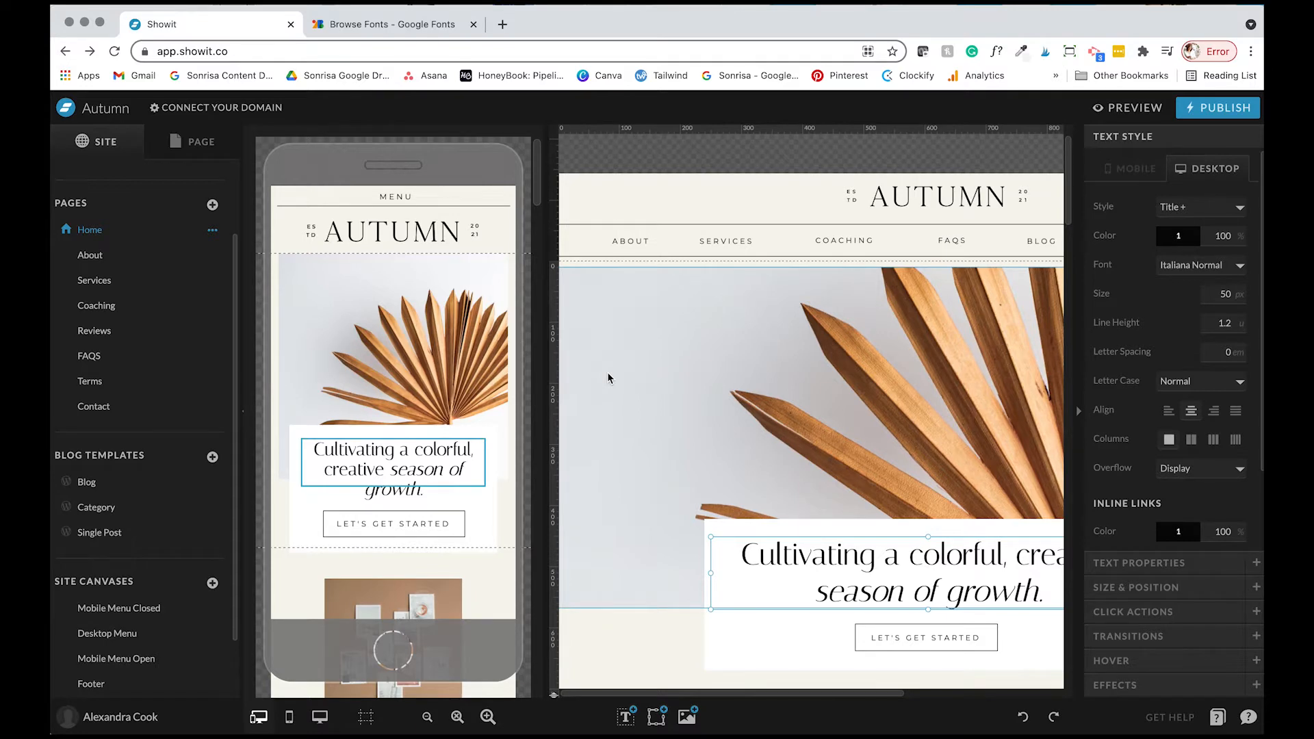
# Turn off the canvas guidelines and the mobile overlay, and look over the Home page without them
pyautogui.scroll(-2, 606, 372)
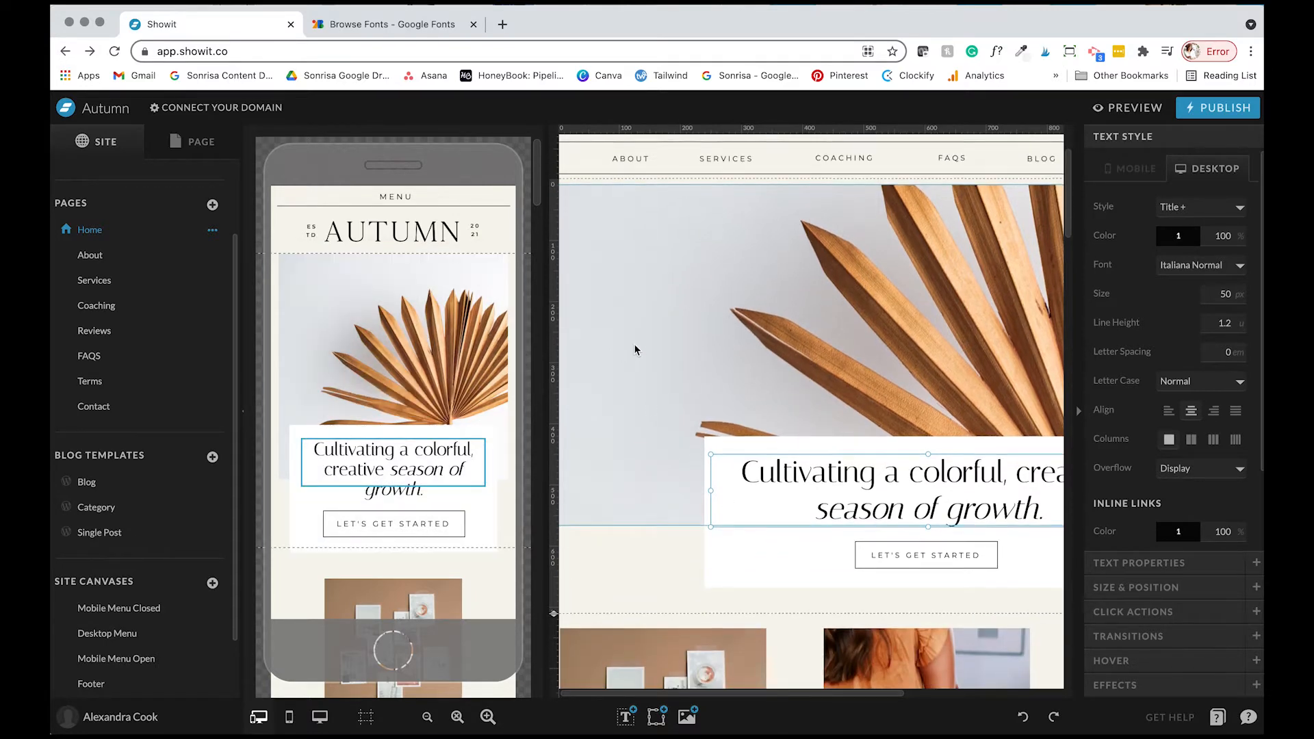
pyautogui.scroll(-8, 635, 348)
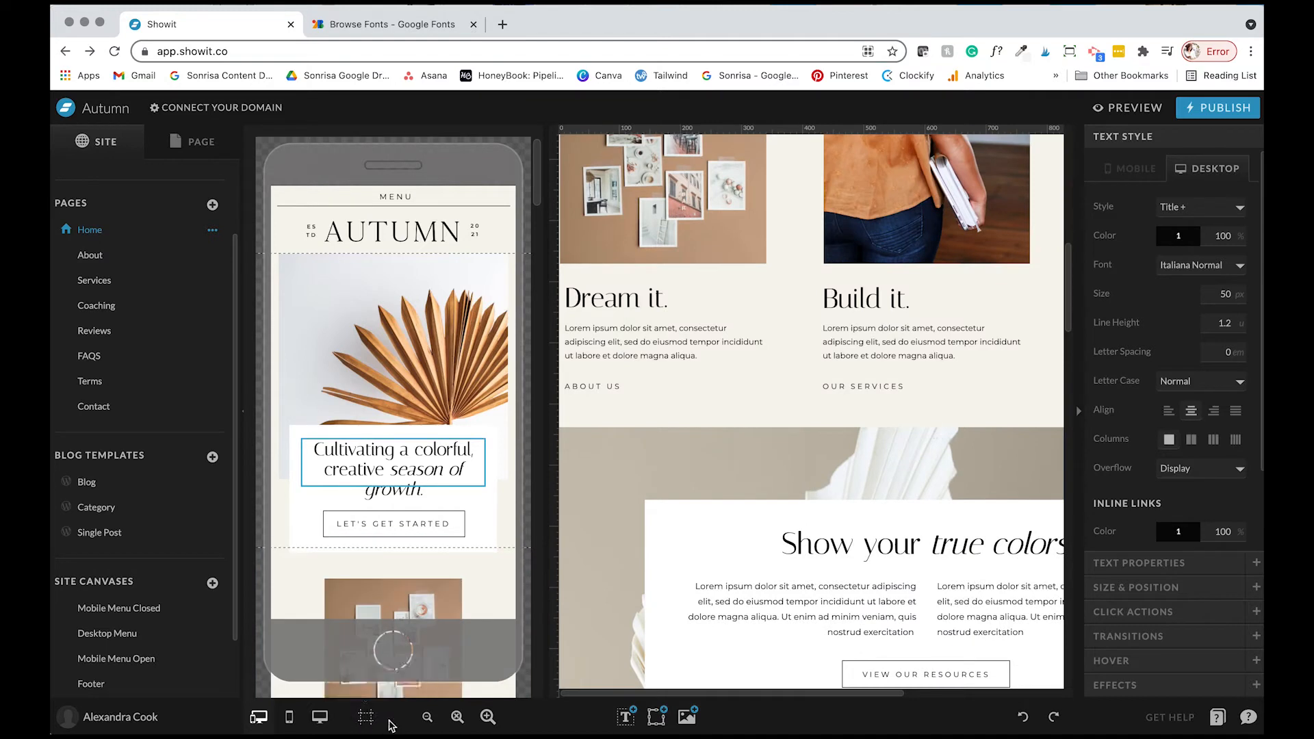
pyautogui.moveTo(358, 723)
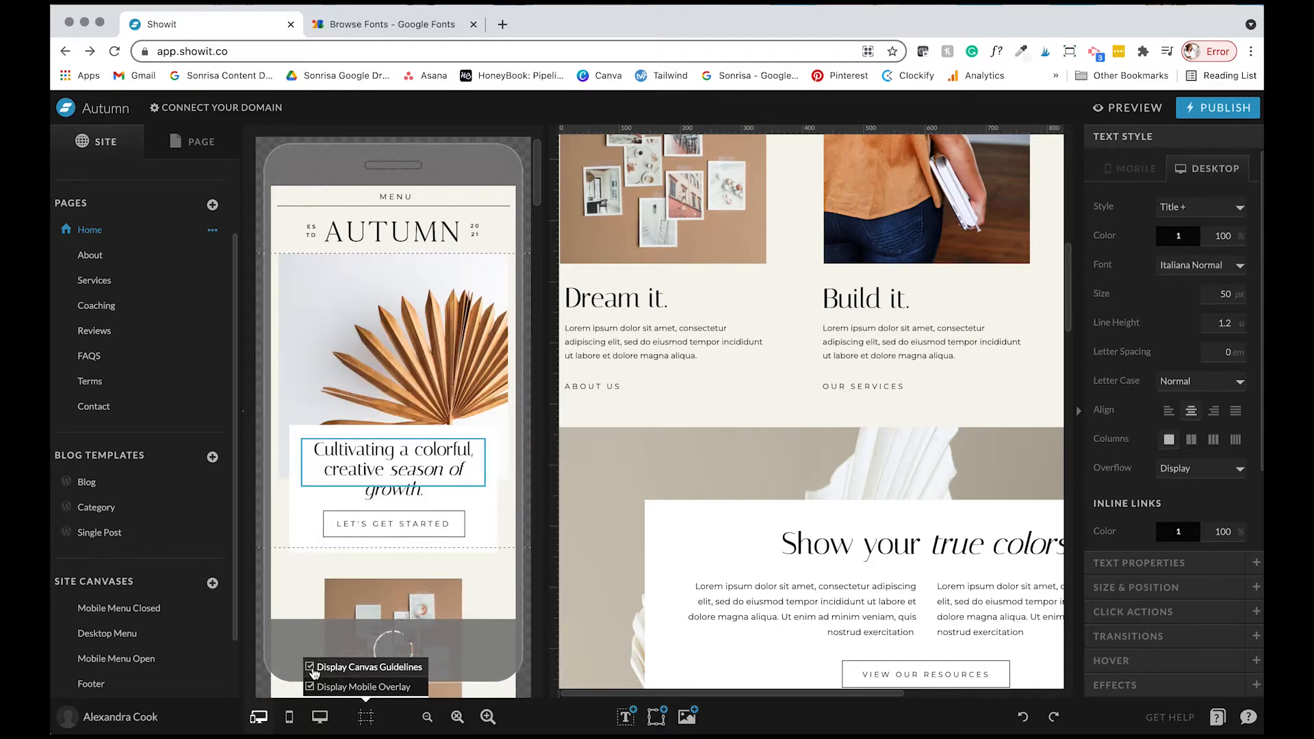
pyautogui.click(313, 671)
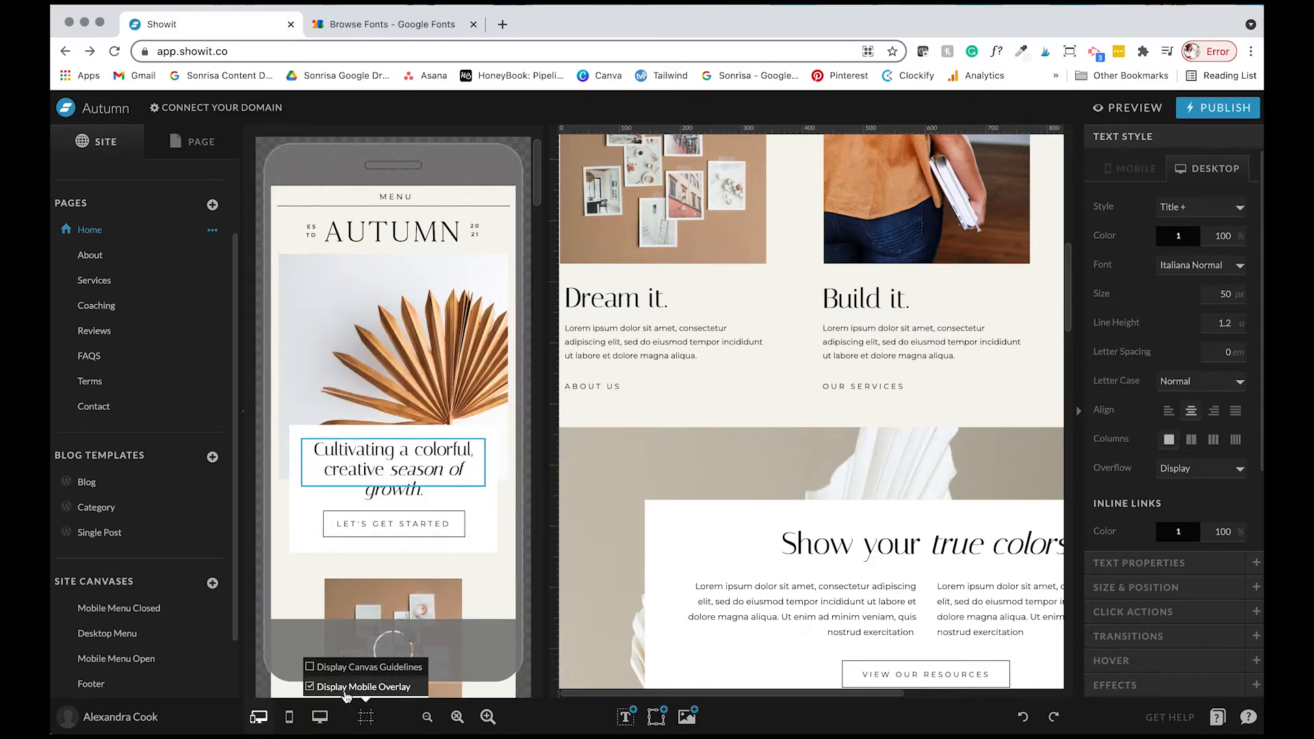
pyautogui.click(313, 688)
pyautogui.scroll(-6, 693, 509)
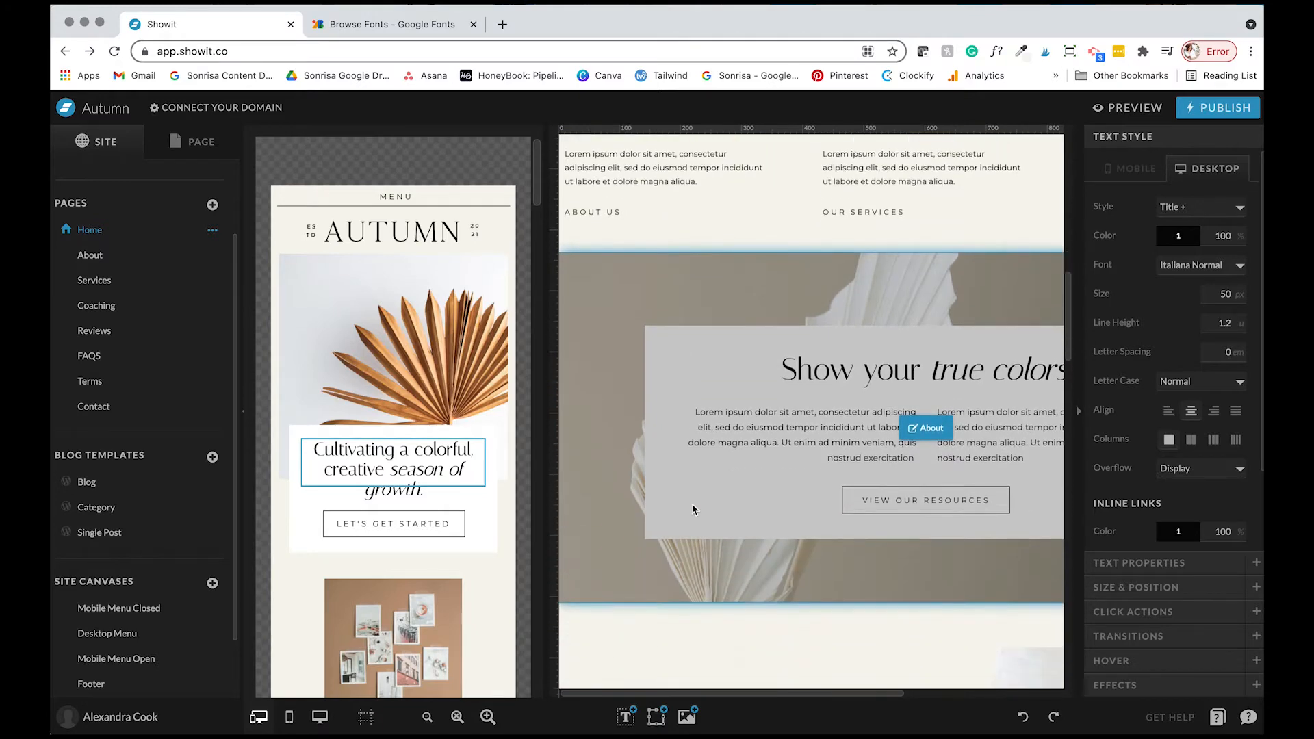
pyautogui.scroll(6, 694, 509)
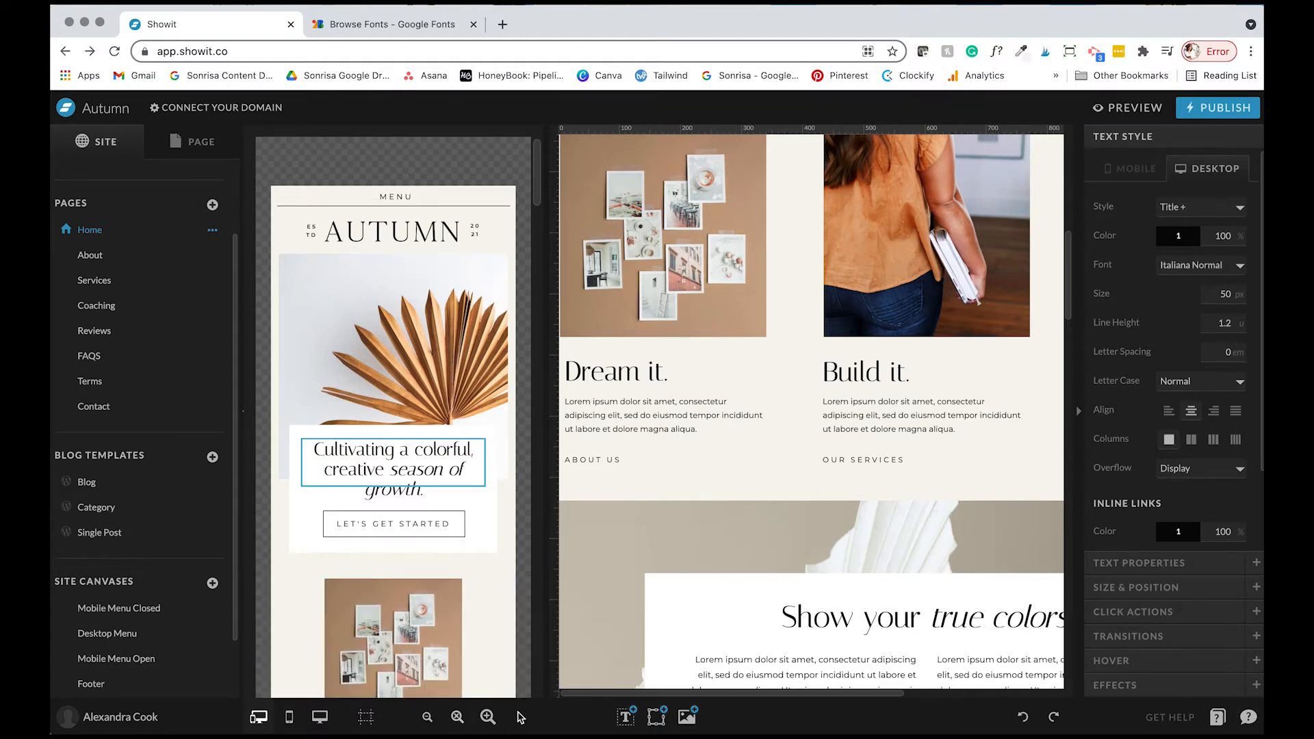
# Select the Service Highlight canvas, show the desktop layout only, zoom in on the page and reset the zoom
pyautogui.click(787, 481)
pyautogui.click(320, 717)
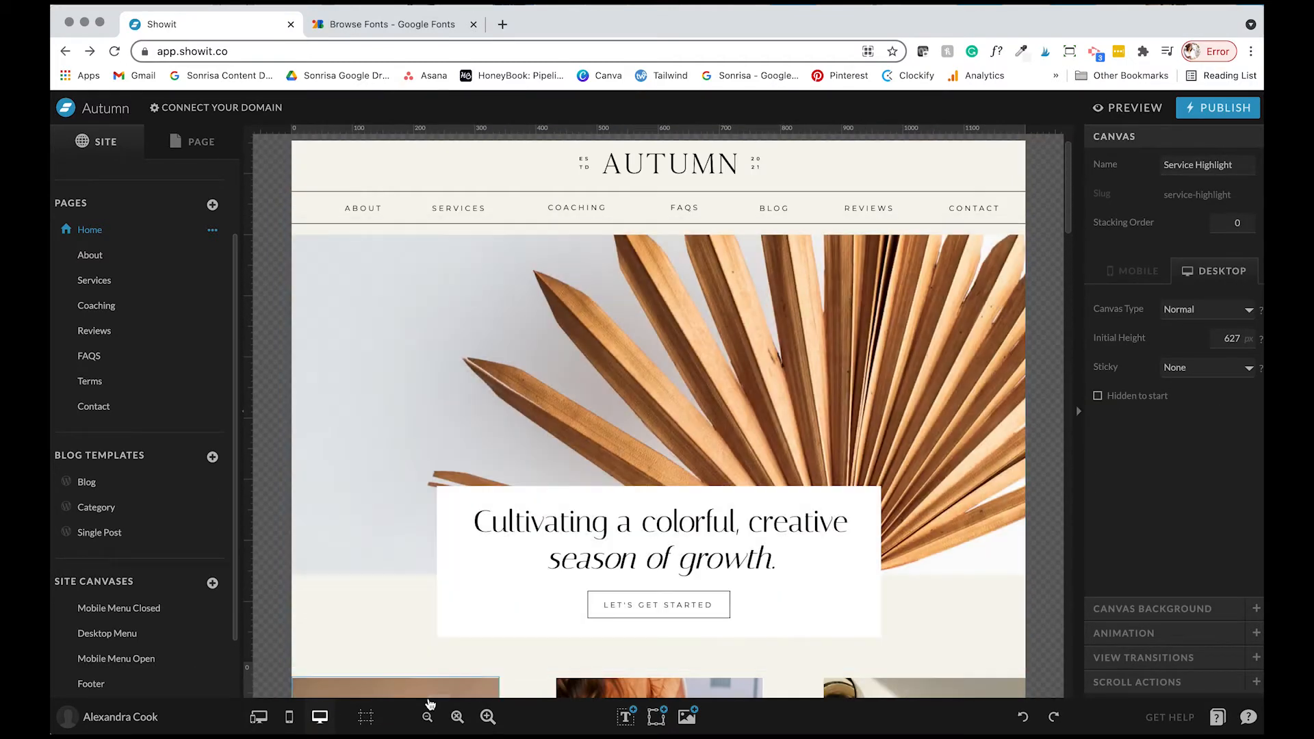
pyautogui.click(488, 717)
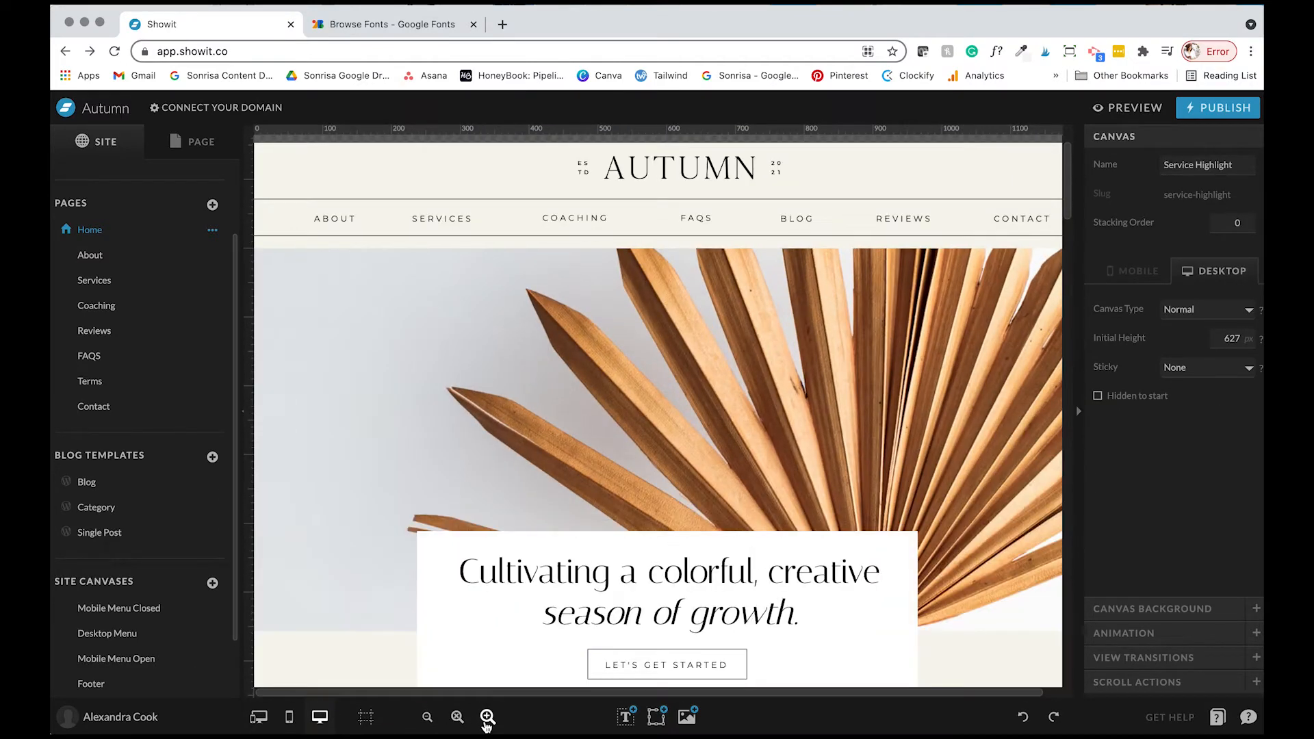
pyautogui.click(488, 717)
pyautogui.scroll(-3, 592, 483)
pyautogui.scroll(-2, 592, 482)
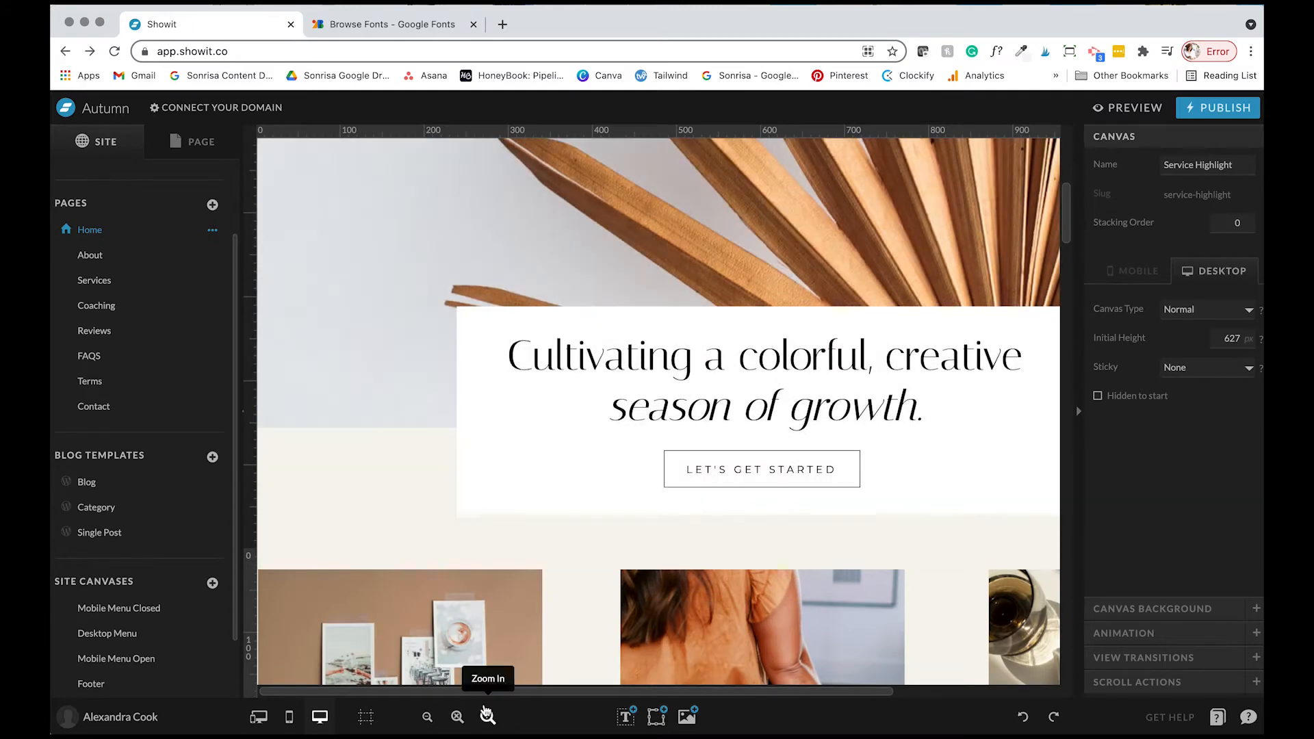
pyautogui.click(454, 719)
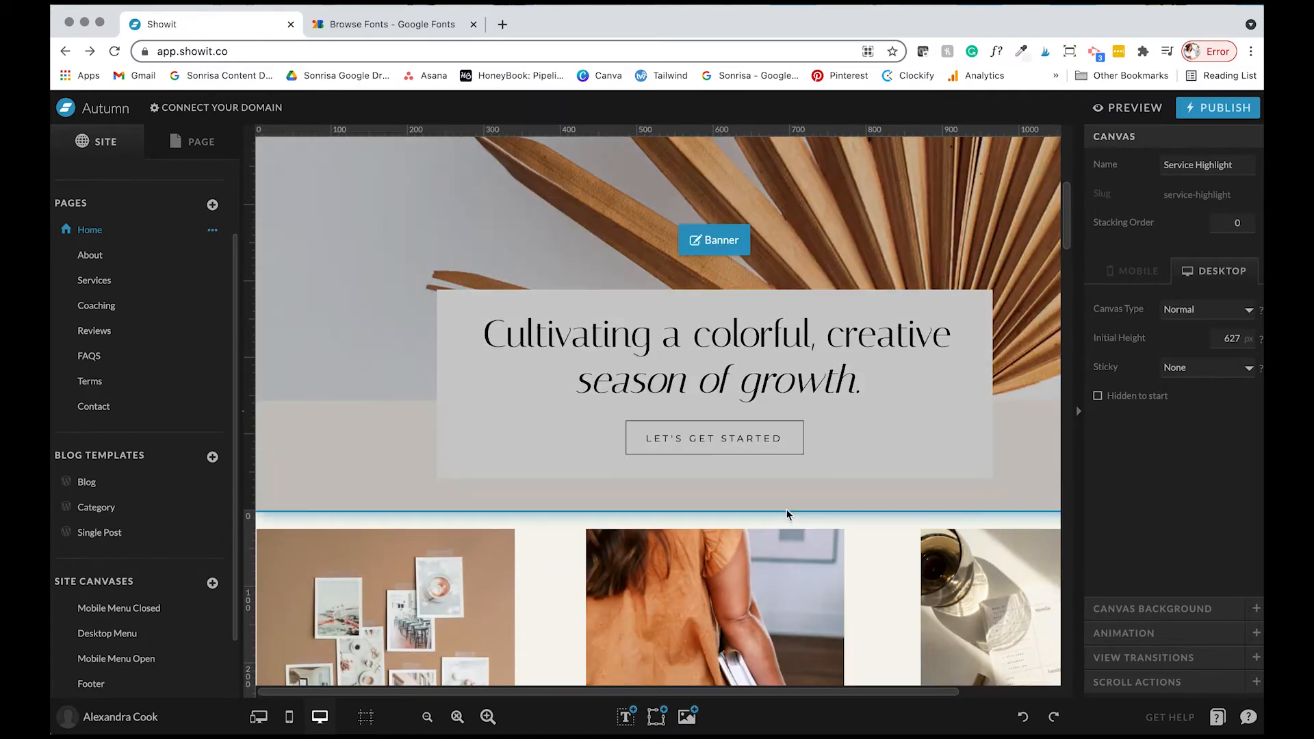
# Look through the Home page's desktop layout and select the Resources canvas
pyautogui.scroll(-10, 707, 362)
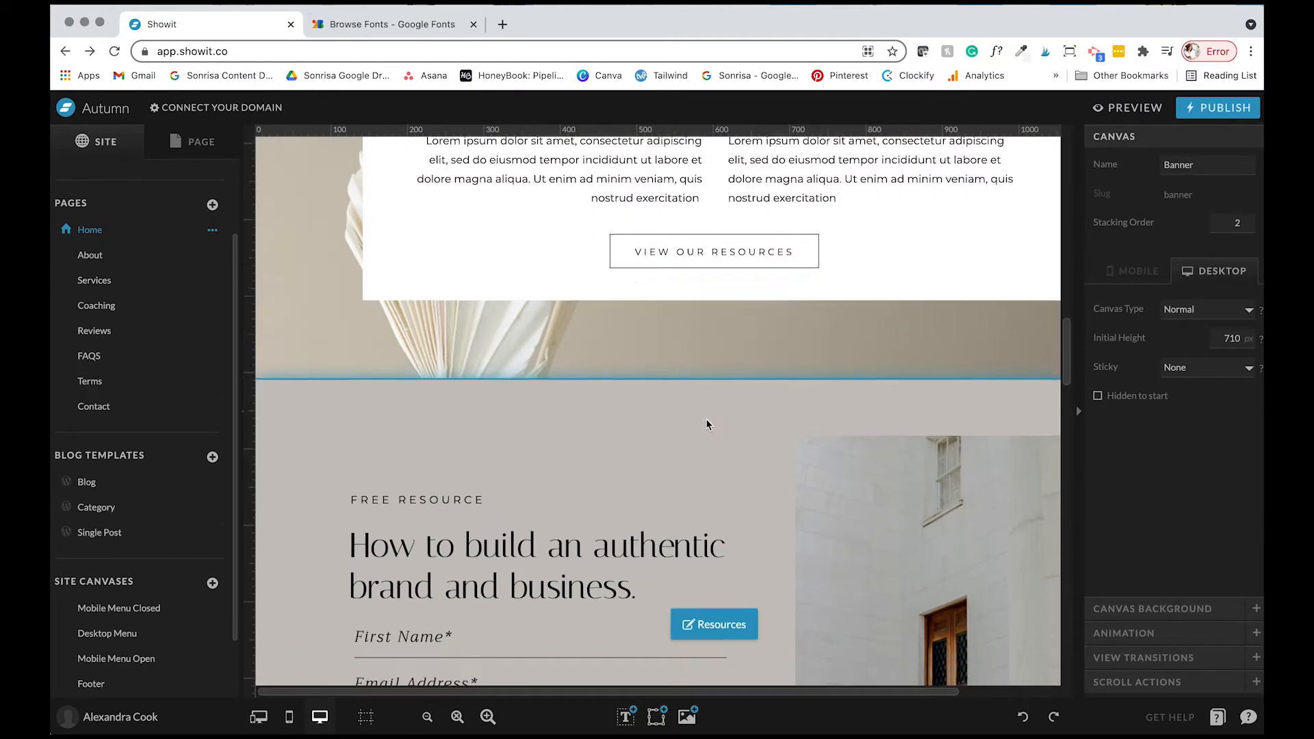
pyautogui.click(322, 482)
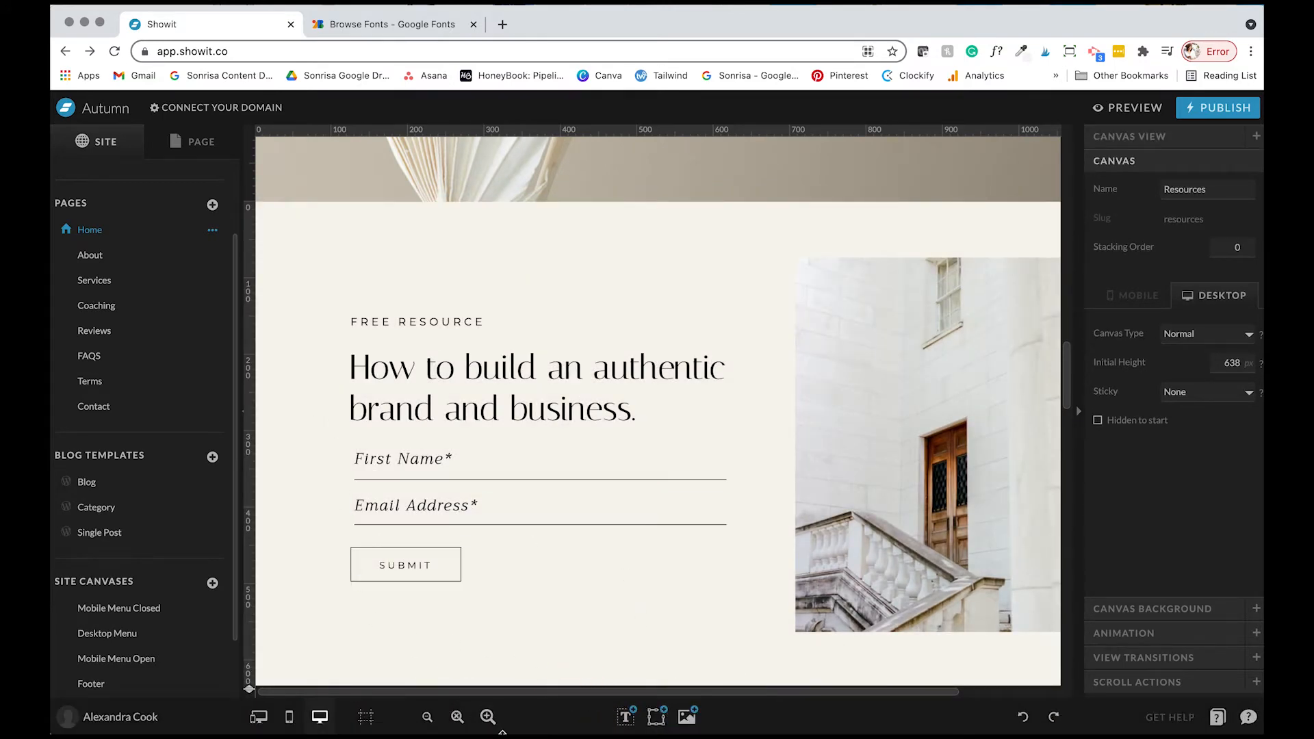
pyautogui.moveTo(620, 720)
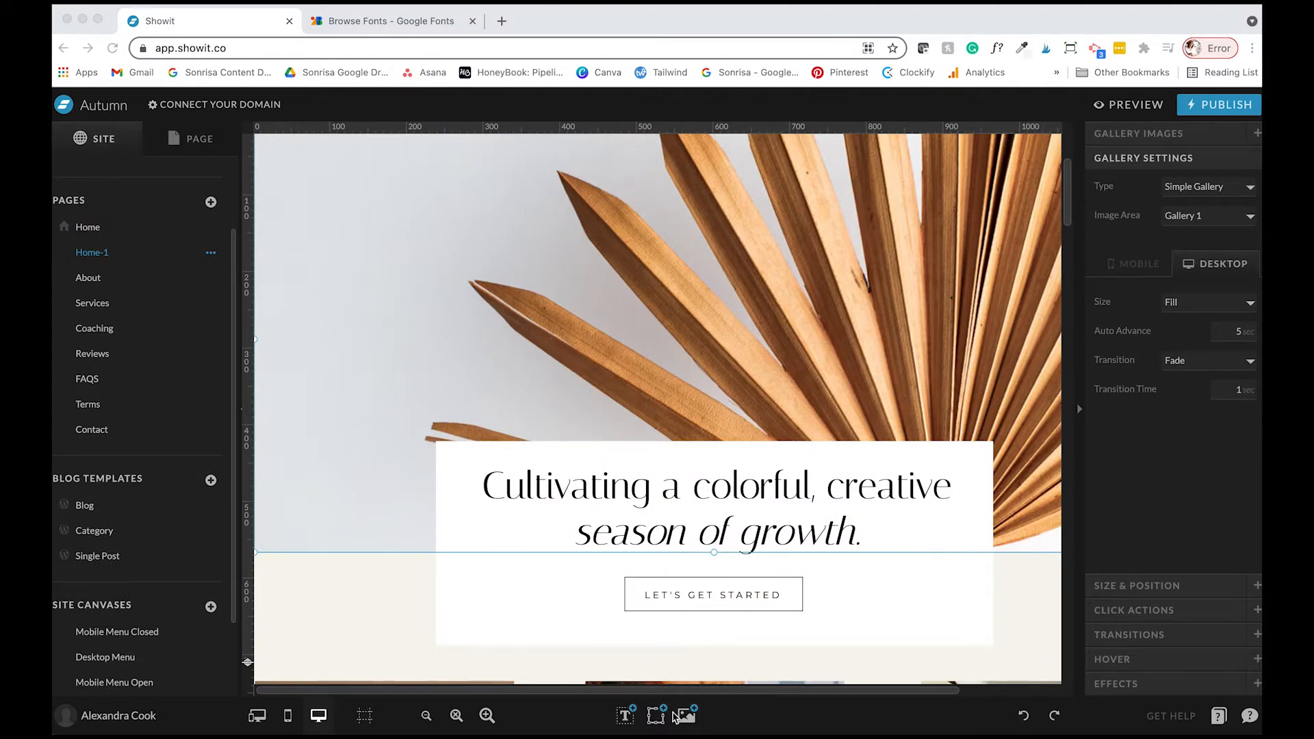
# Add a Title text and a Heading text to the Banner canvas of the Home-1 page
pyautogui.click(625, 719)
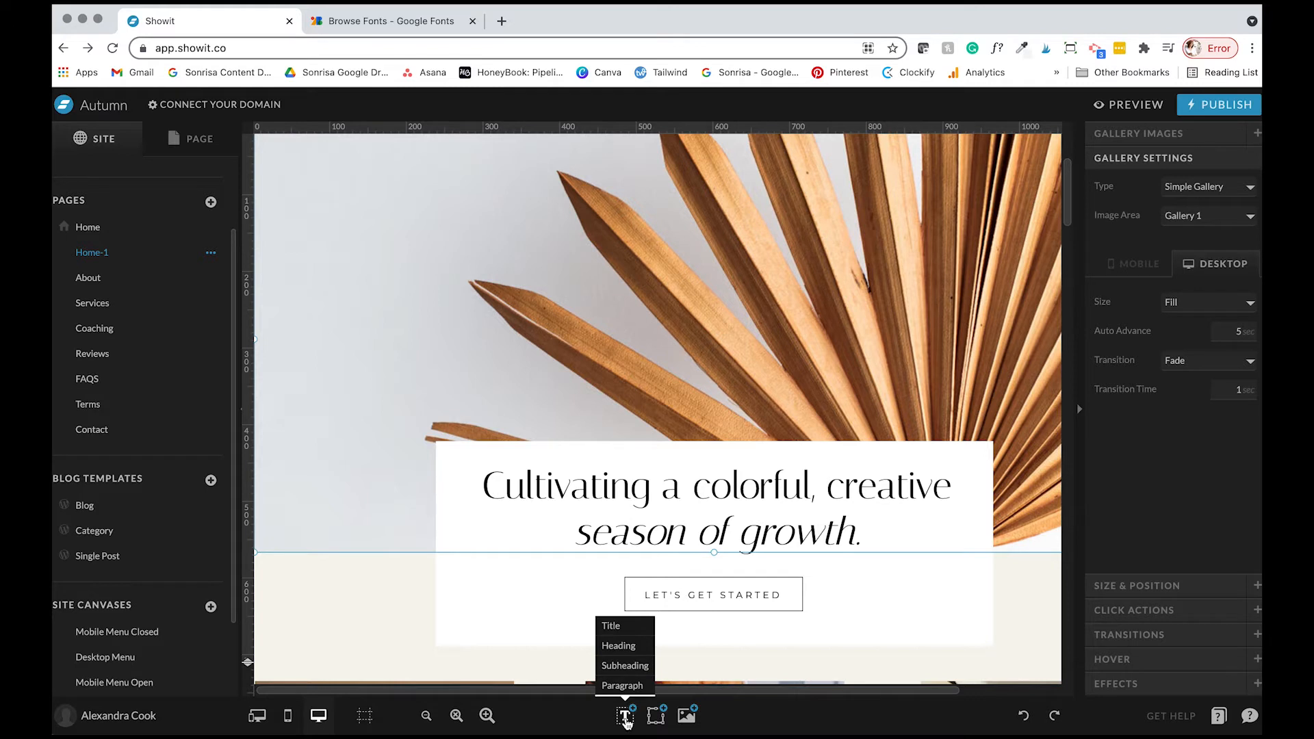
pyautogui.click(624, 631)
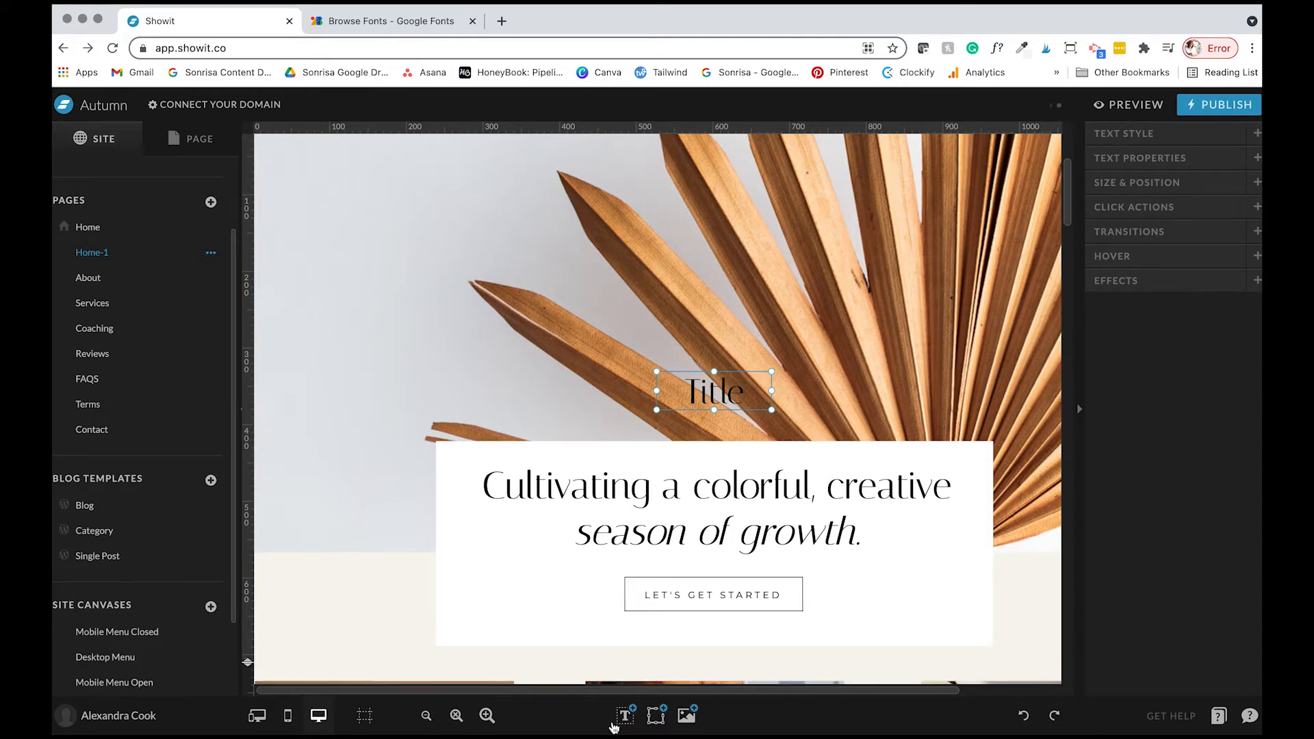
pyautogui.moveTo(623, 715)
pyautogui.click(627, 647)
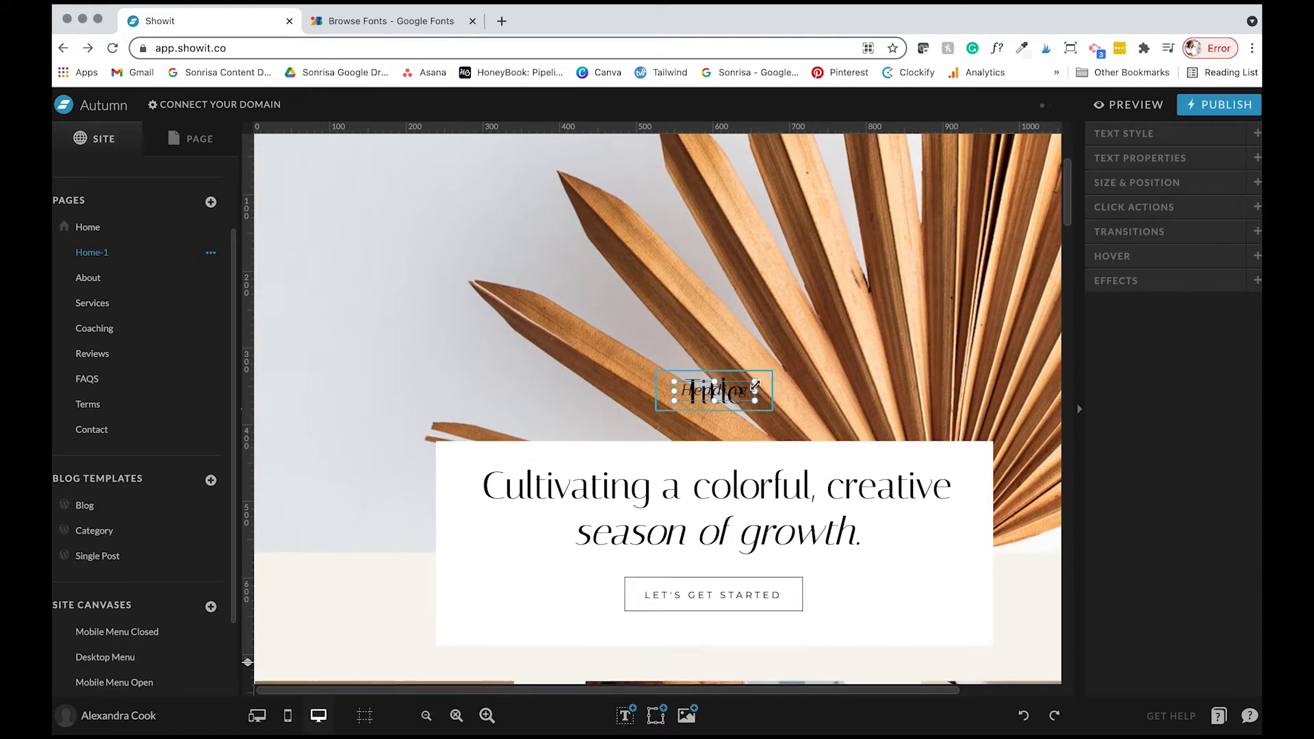
# Extend the white box behind the banner headline upward and stack the Title and Heading texts inside it
pyautogui.click(825, 458)
pyautogui.moveTo(717, 444); pyautogui.dragTo(717, 339)
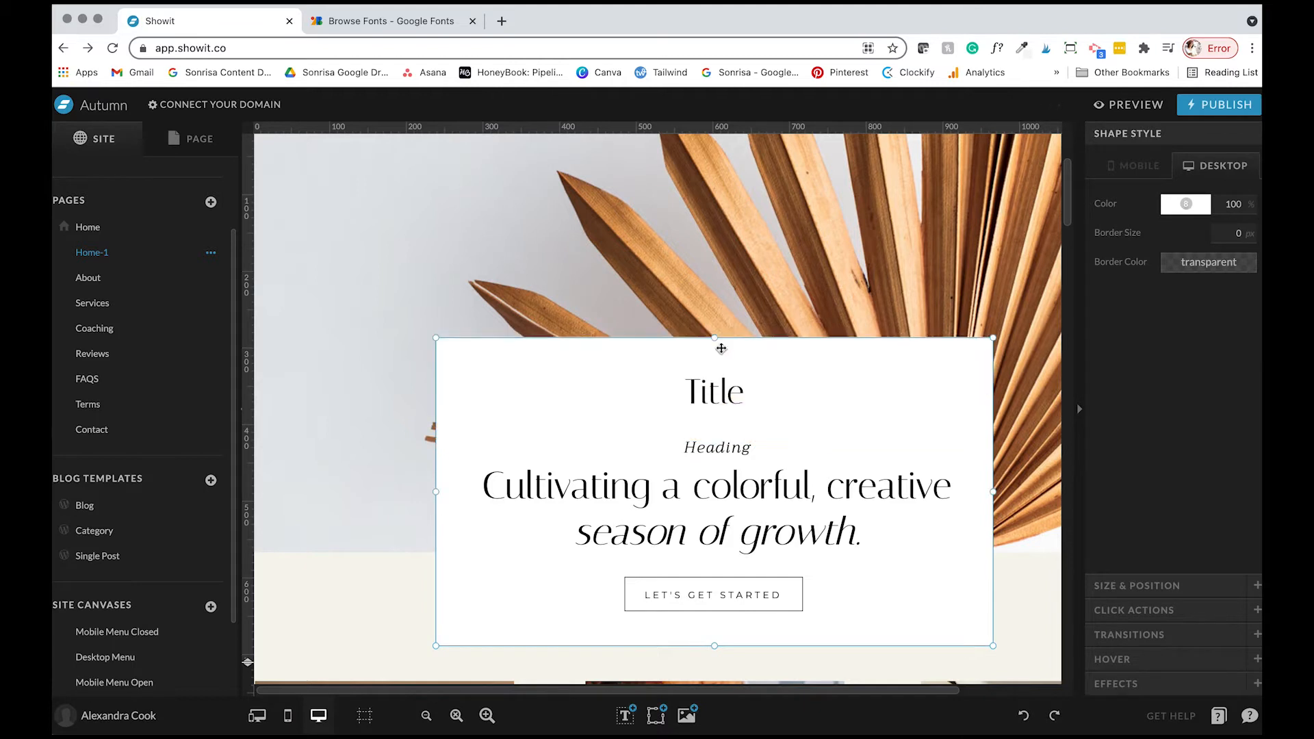
pyautogui.click(739, 412)
pyautogui.click(723, 438)
pyautogui.moveTo(723, 438)
pyautogui.mouseDown()
pyautogui.moveTo(714, 412)
pyautogui.moveTo(705, 452)
pyautogui.mouseUp()
# Add a Subheading below the Heading and a Paragraph text, resizing the Paragraph's text box and placing it beside the Heading
pyautogui.moveTo(624, 715)
pyautogui.click(625, 663)
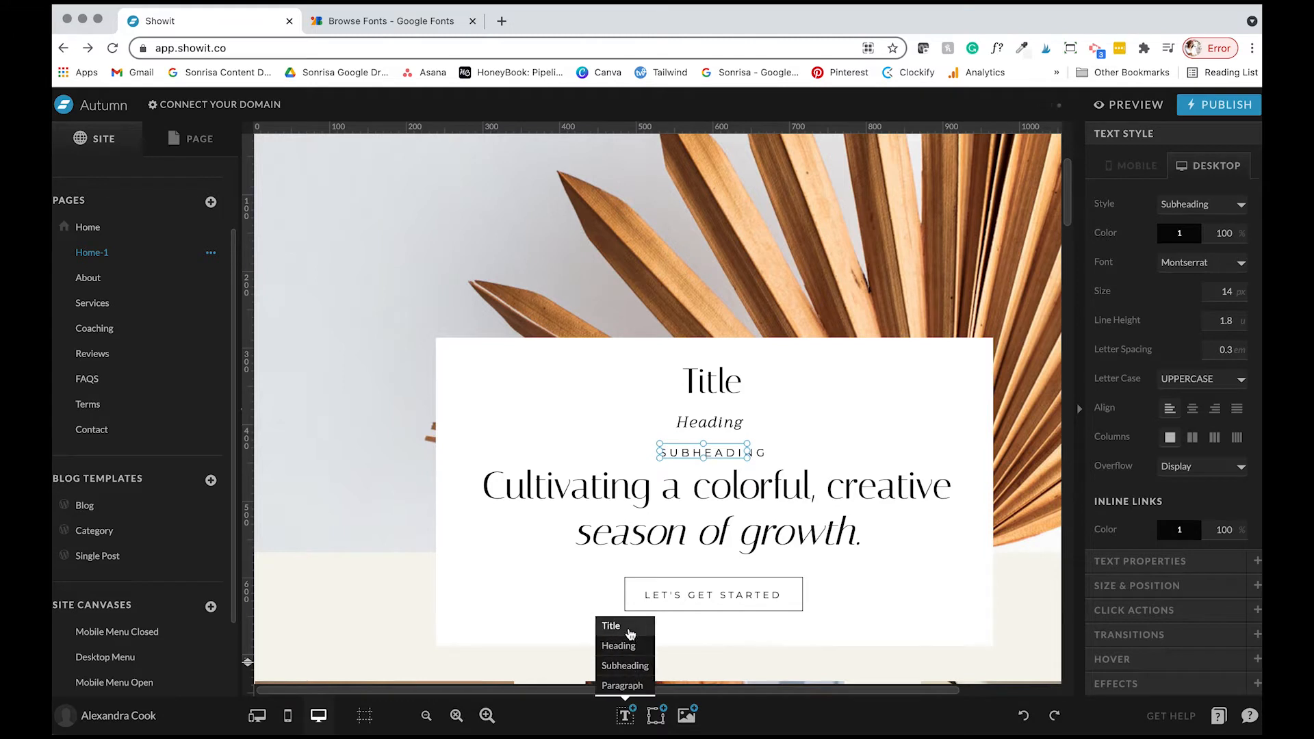
pyautogui.click(622, 685)
pyautogui.moveTo(767, 382); pyautogui.dragTo(893, 414)
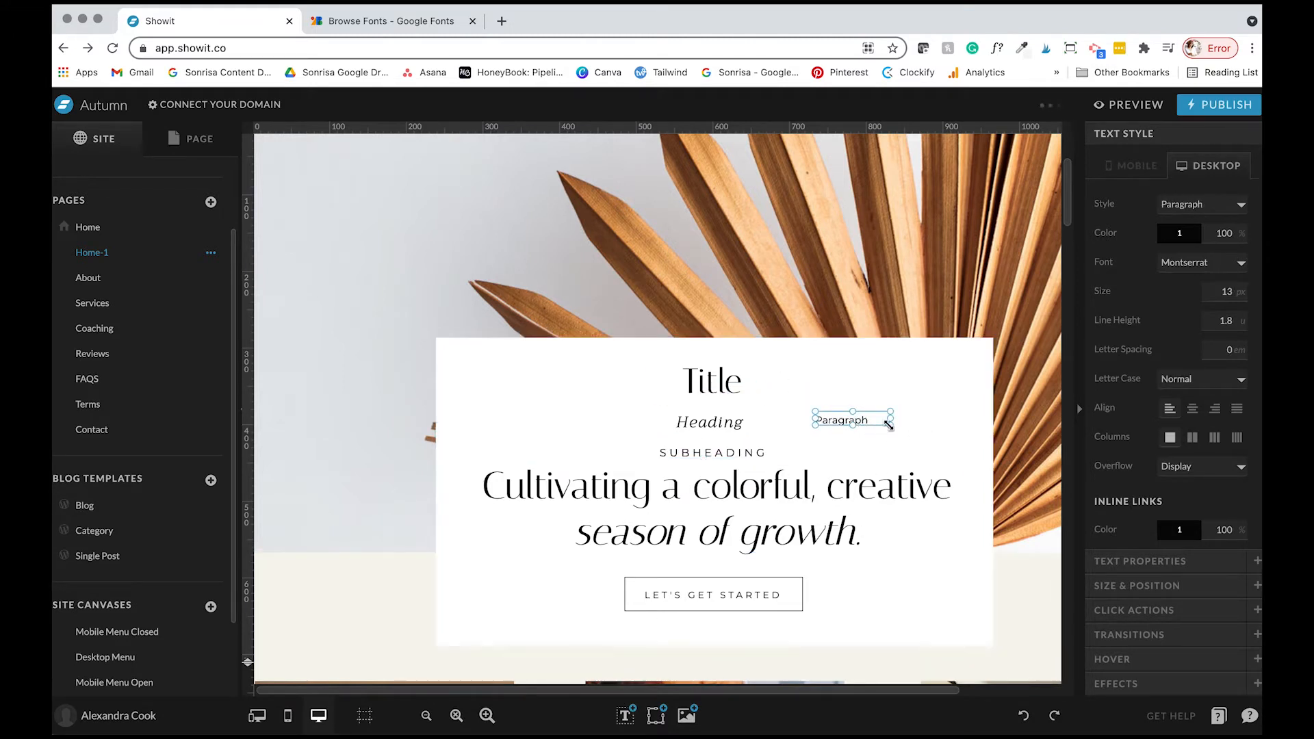
pyautogui.moveTo(892, 425); pyautogui.dragTo(841, 392)
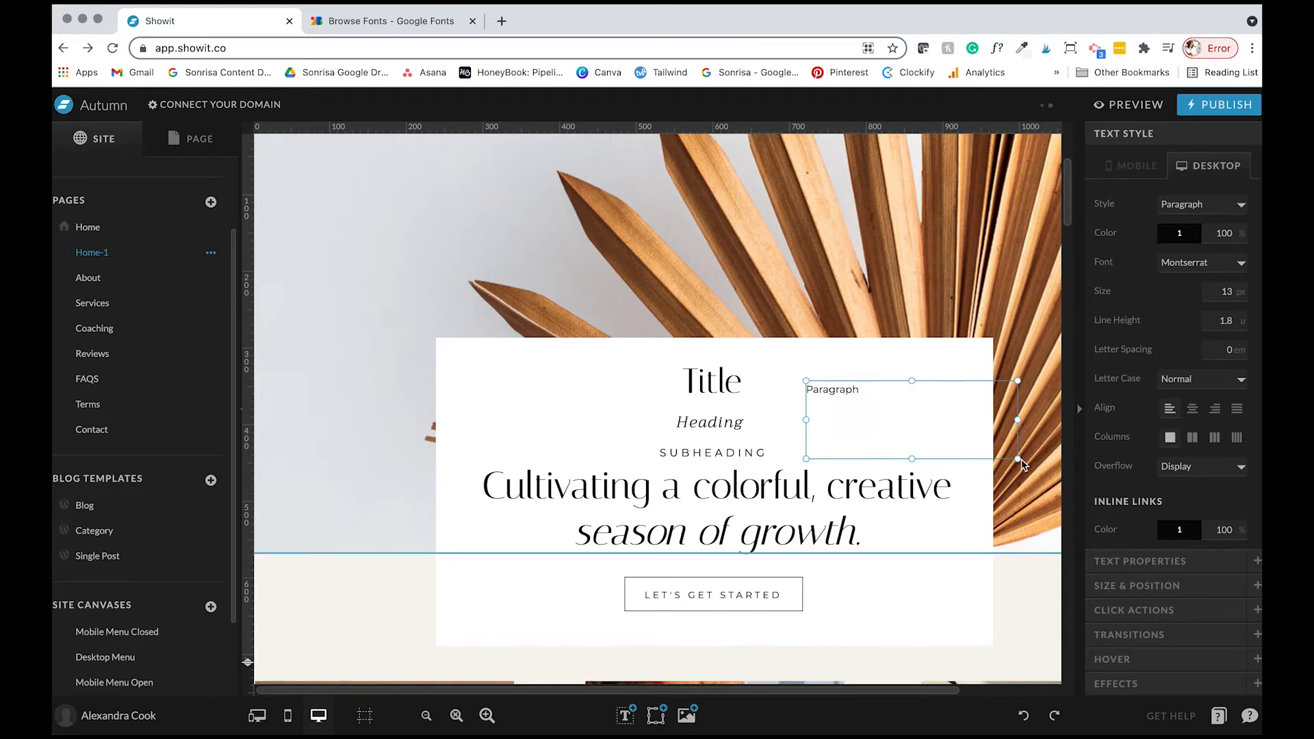
pyautogui.moveTo(1022, 465); pyautogui.dragTo(942, 440)
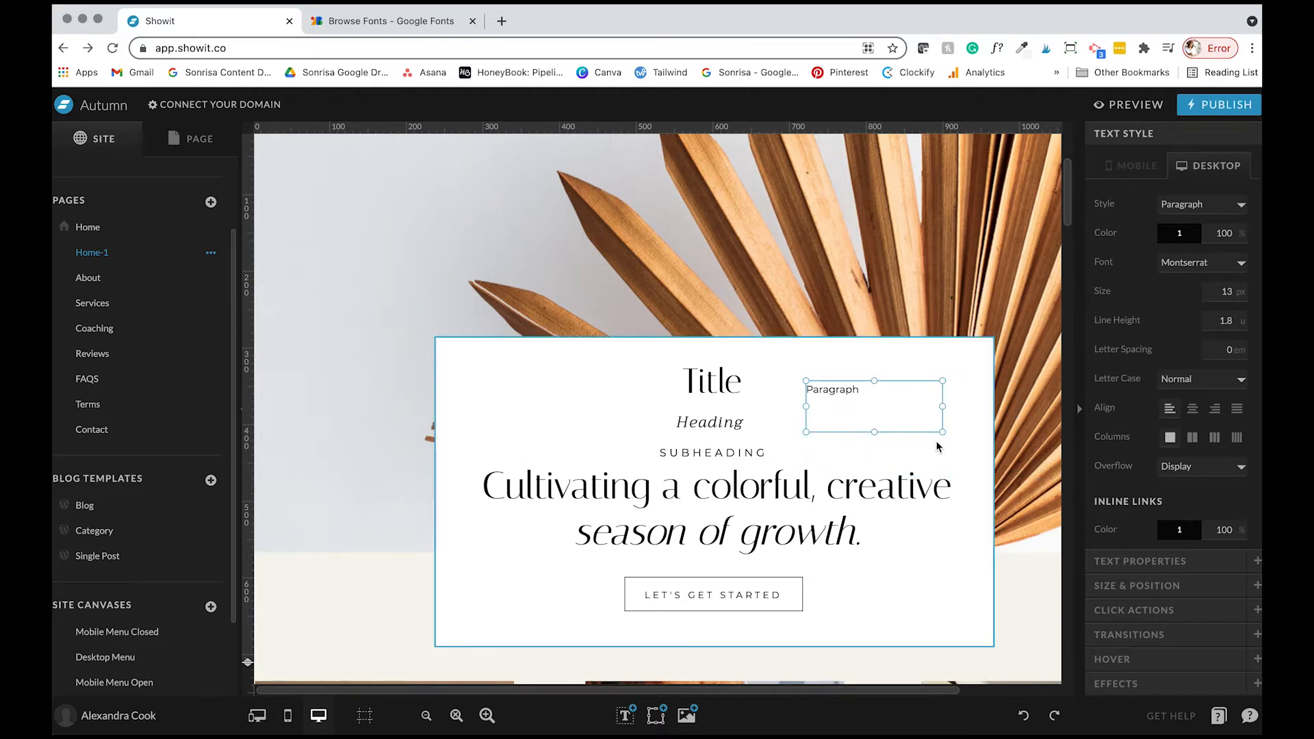
pyautogui.moveTo(832, 389); pyautogui.dragTo(525, 400)
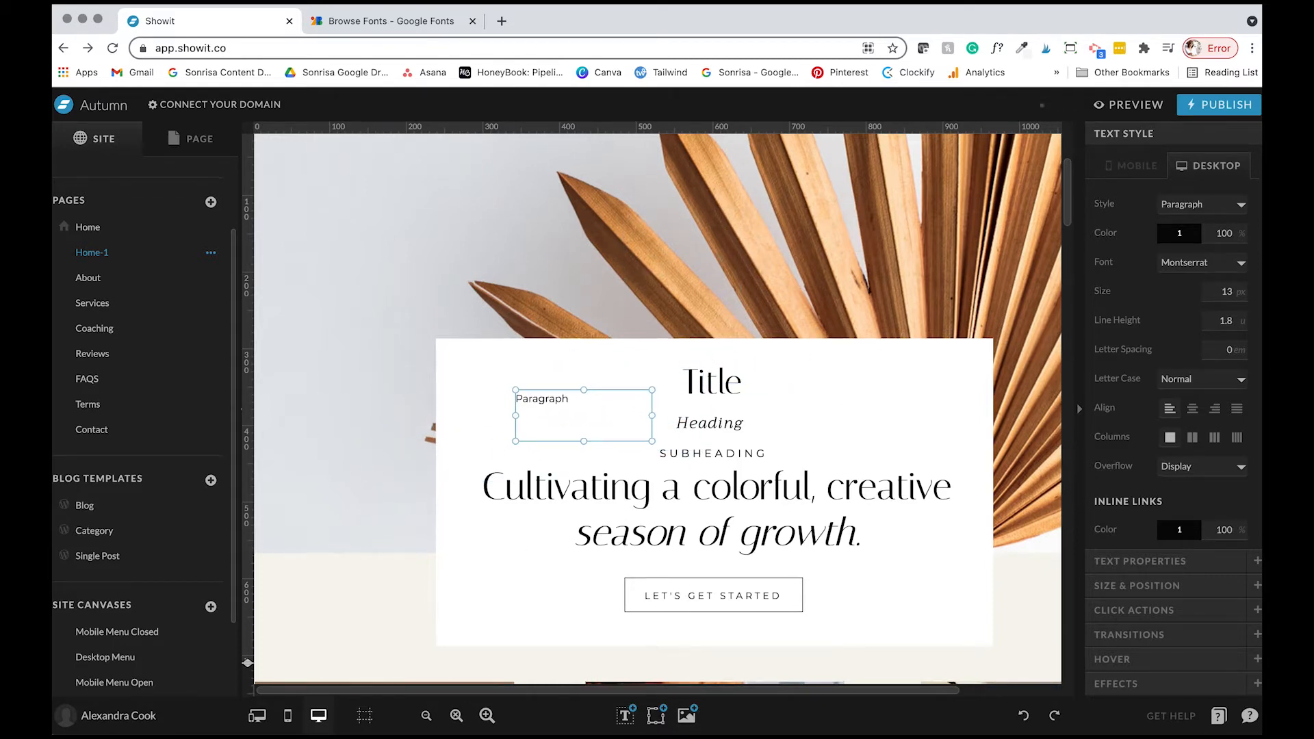
# In the mobile layout, extend the banner's white box upward and spread the overlapping Title, Heading, Subheading and Paragraph texts apart inside it
pyautogui.click(288, 715)
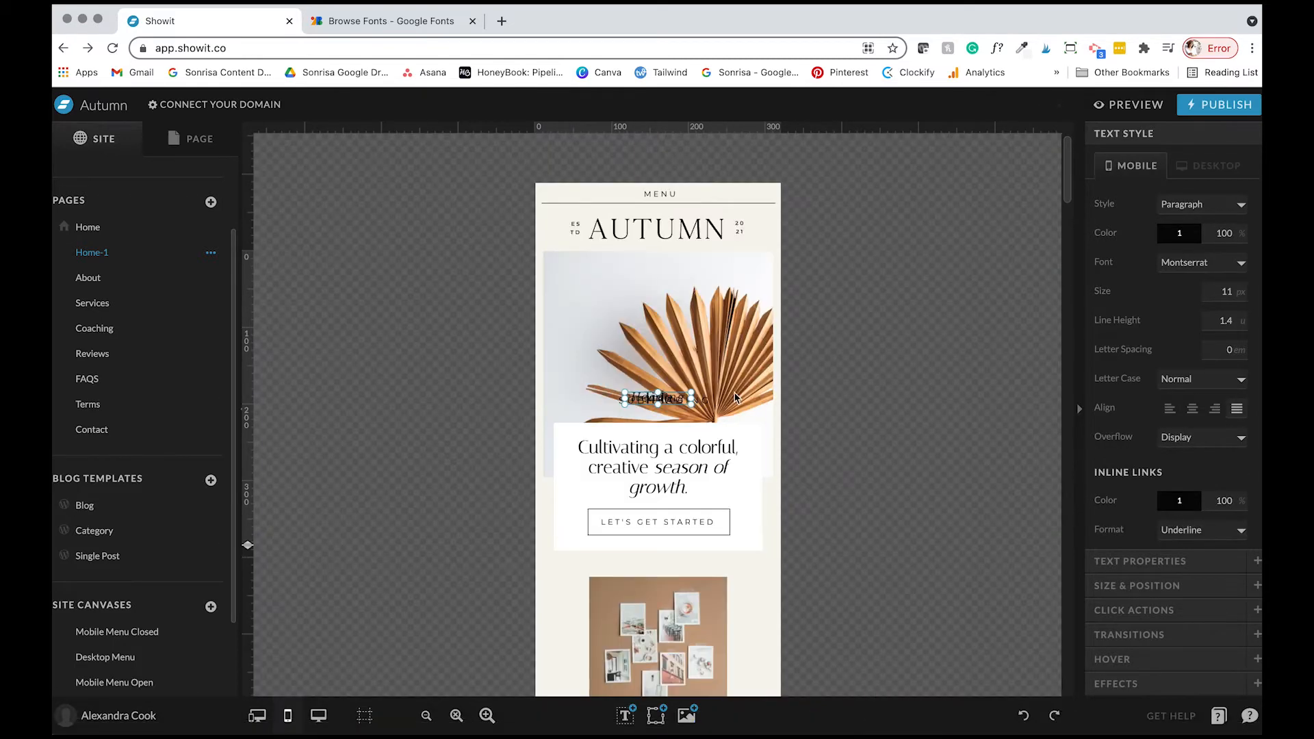
pyautogui.click(678, 398)
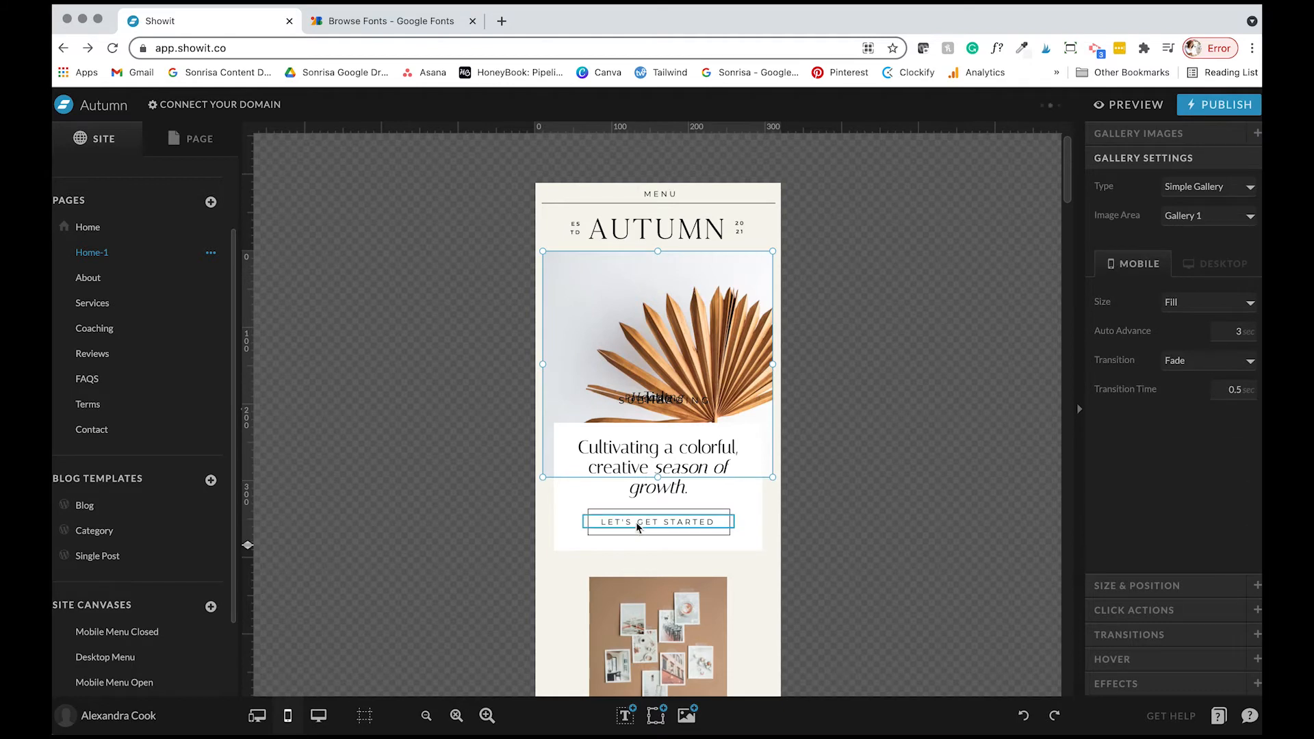
pyautogui.click(671, 402)
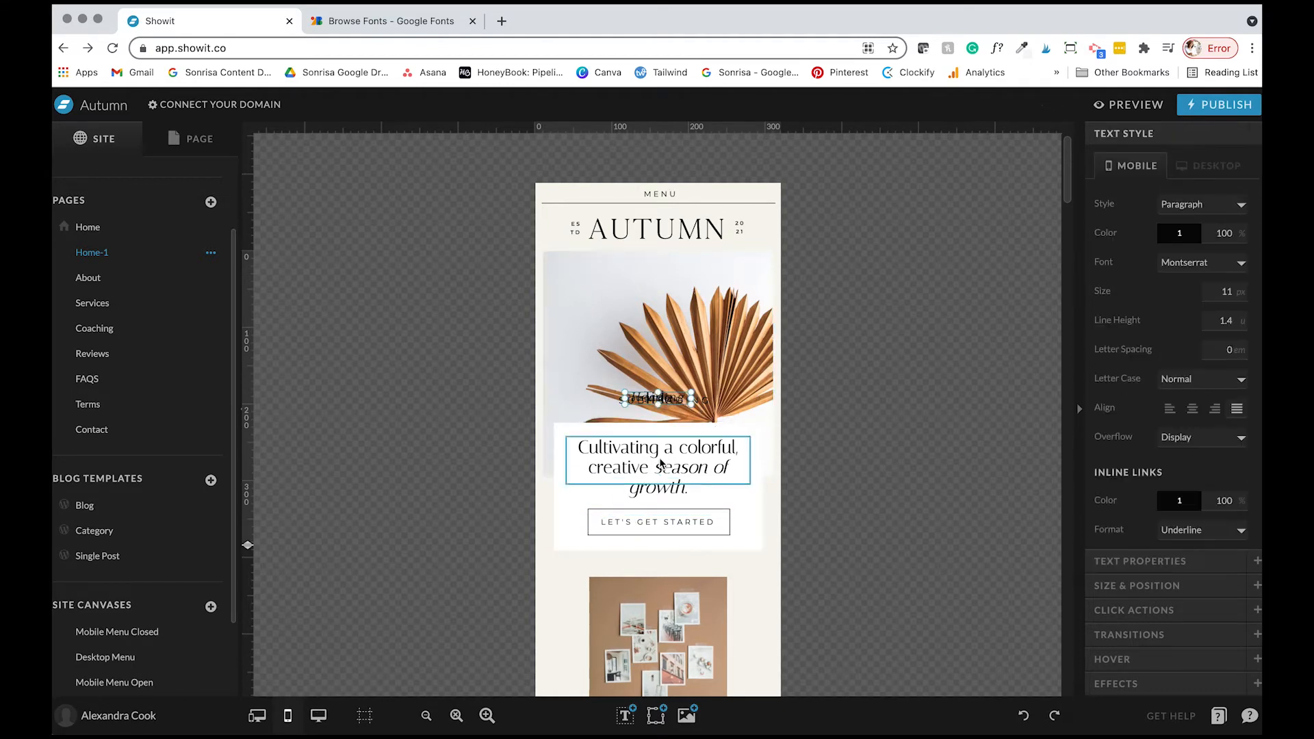
pyautogui.click(660, 423)
pyautogui.moveTo(658, 422); pyautogui.dragTo(714, 437)
pyautogui.moveTo(692, 370); pyautogui.dragTo(661, 375)
pyautogui.moveTo(628, 421); pyautogui.dragTo(666, 391)
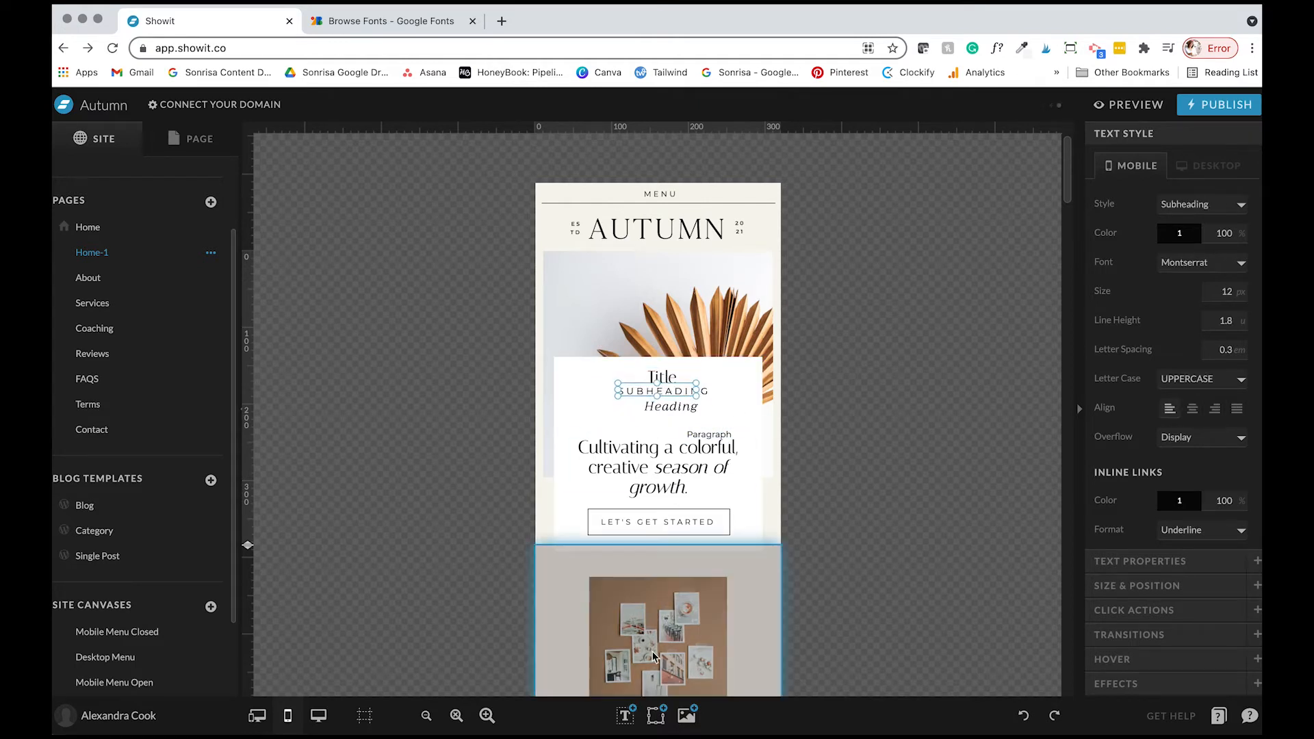
# Return to the desktop layout and delete the added Title, Heading, Subheading and Paragraph texts from the banner
pyautogui.moveTo(671, 719)
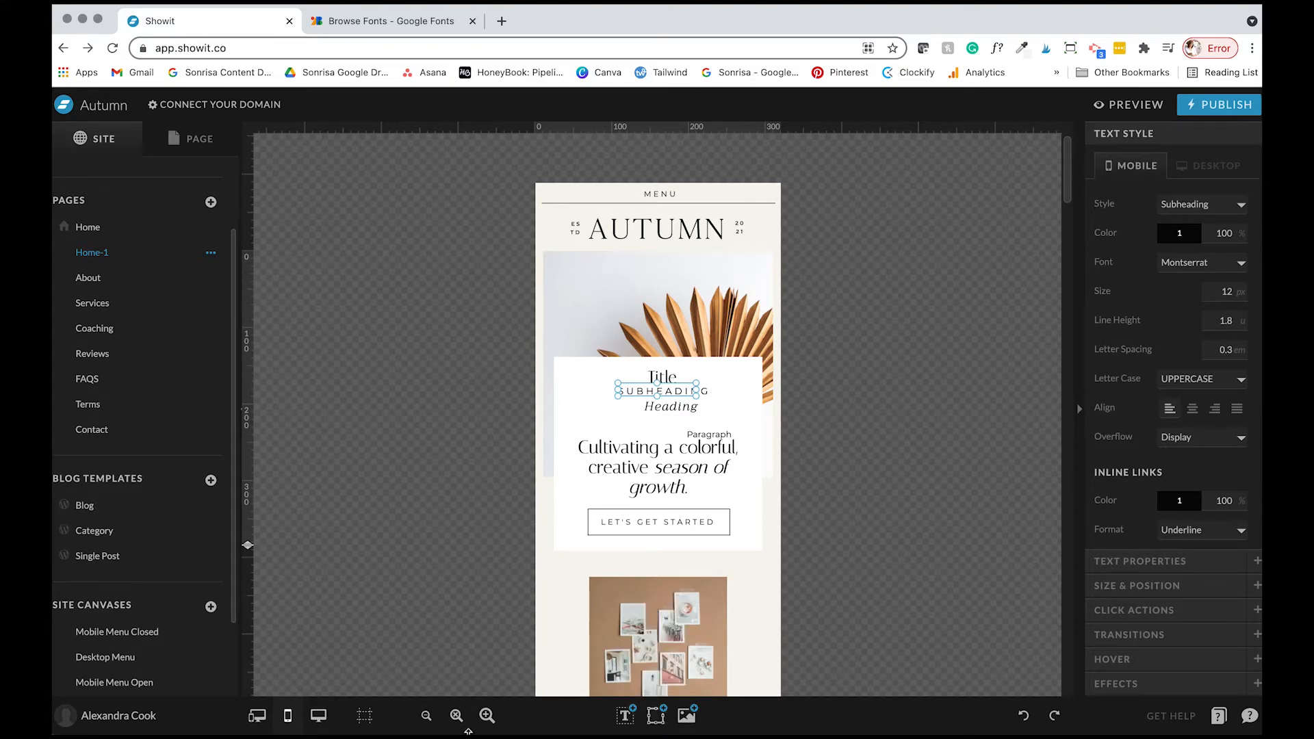
pyautogui.click(318, 715)
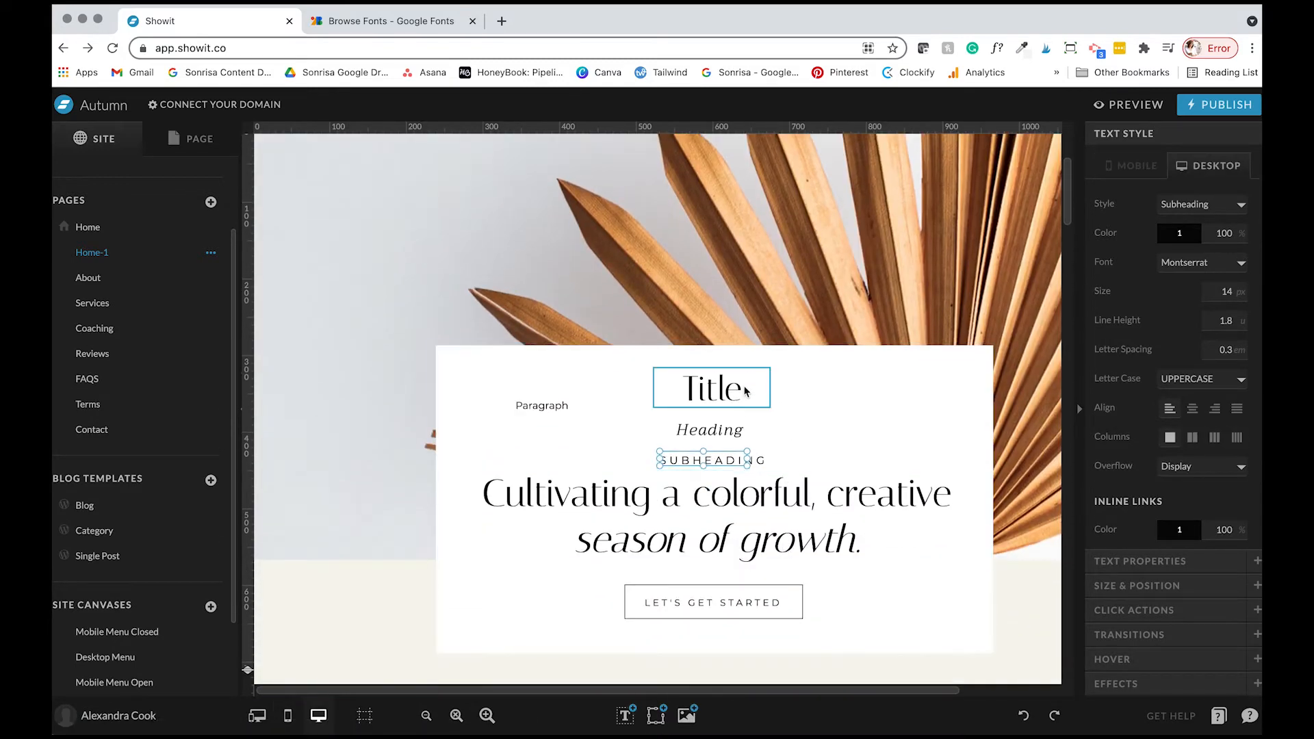
pyautogui.click(739, 397)
pyautogui.press('BackSpace')
pyautogui.press('BackSpace')
pyautogui.press('BackSpace')
pyautogui.press('BackSpace')
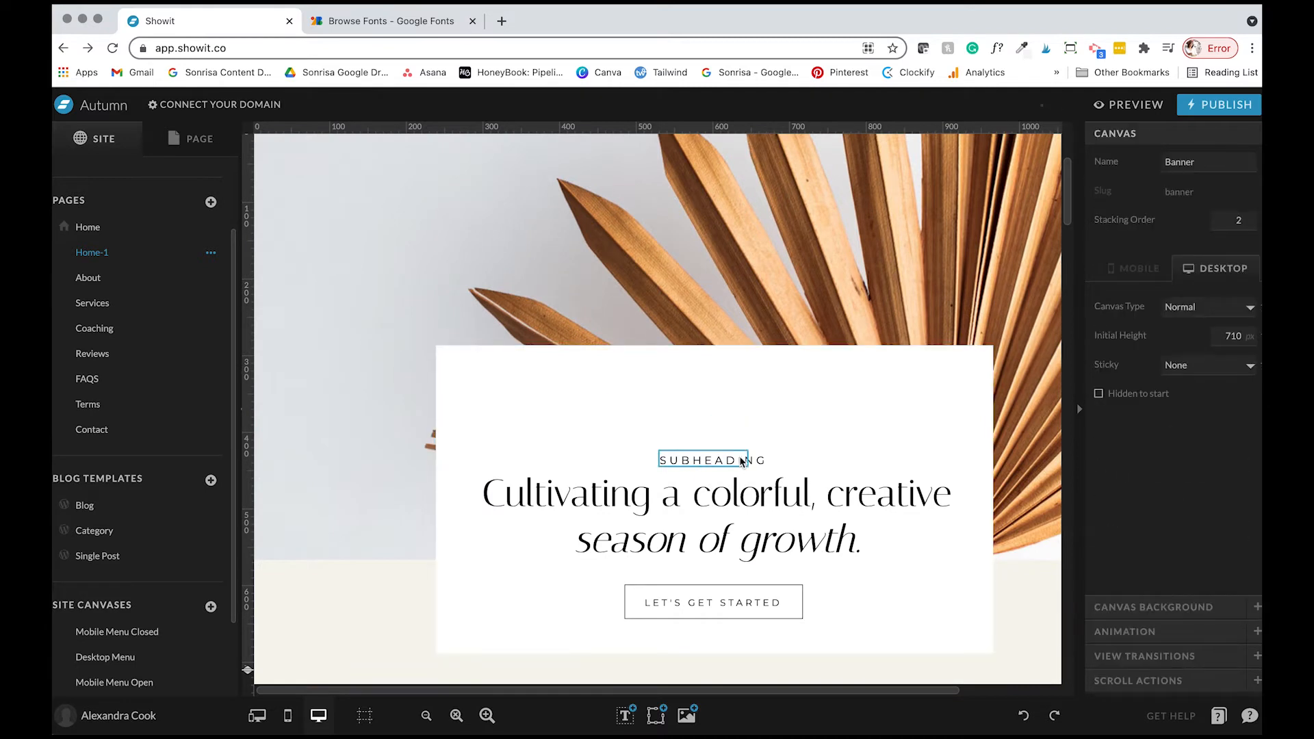
# Add a rectangle to the Banner canvas, move it over the upper part of the photo and show its shape style
pyautogui.moveTo(640, 700)
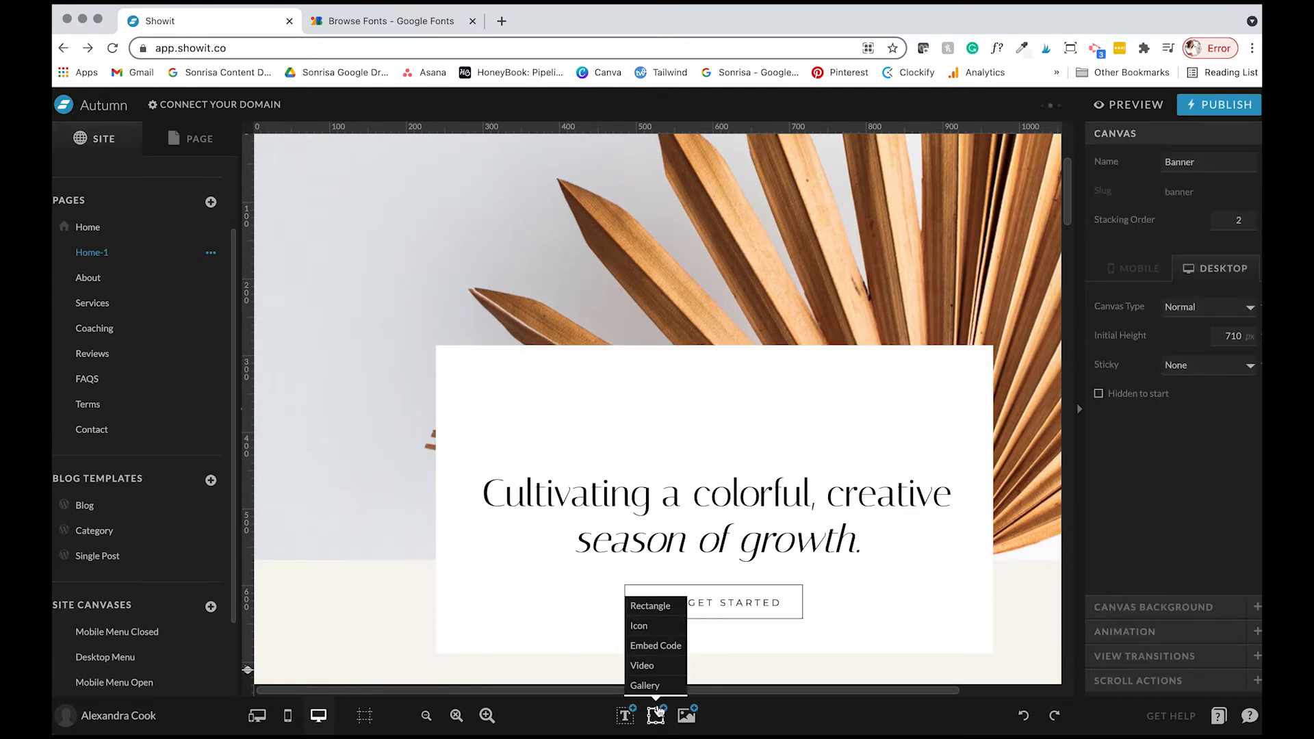
pyautogui.click(640, 606)
pyautogui.moveTo(771, 395); pyautogui.dragTo(519, 307)
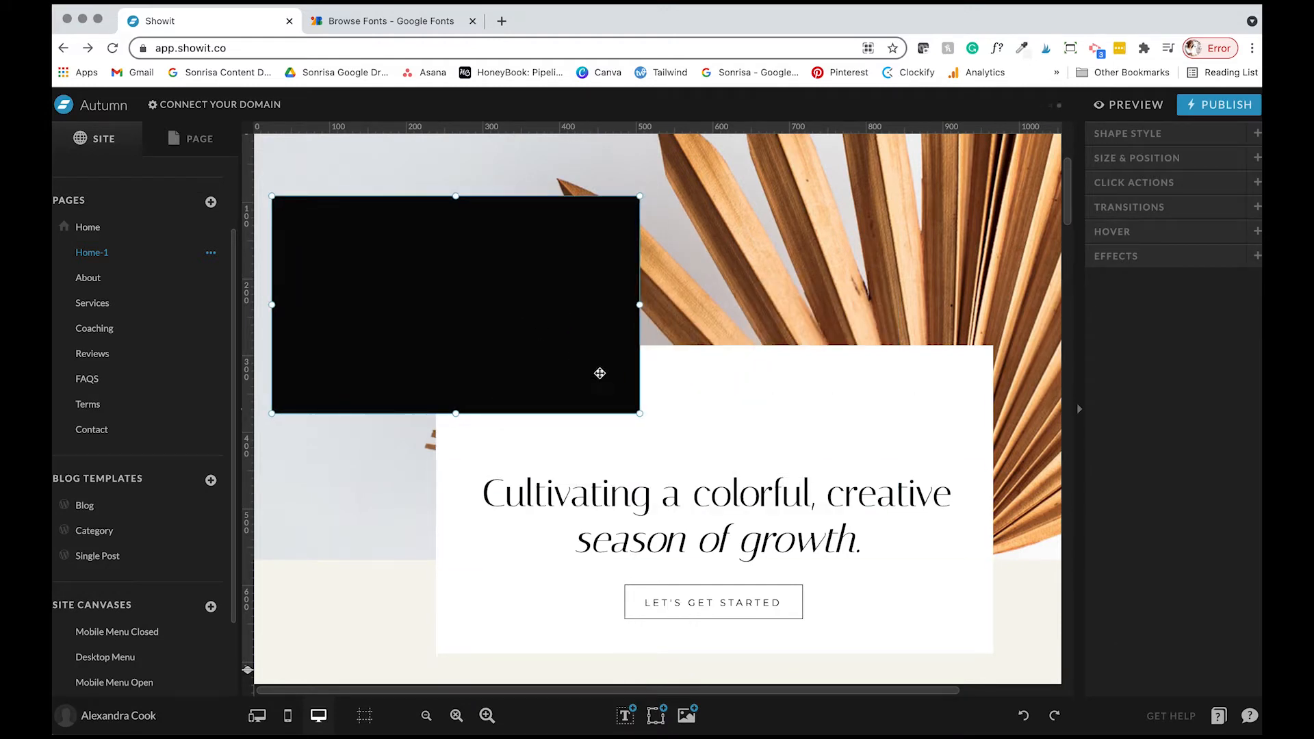
pyautogui.click(1181, 134)
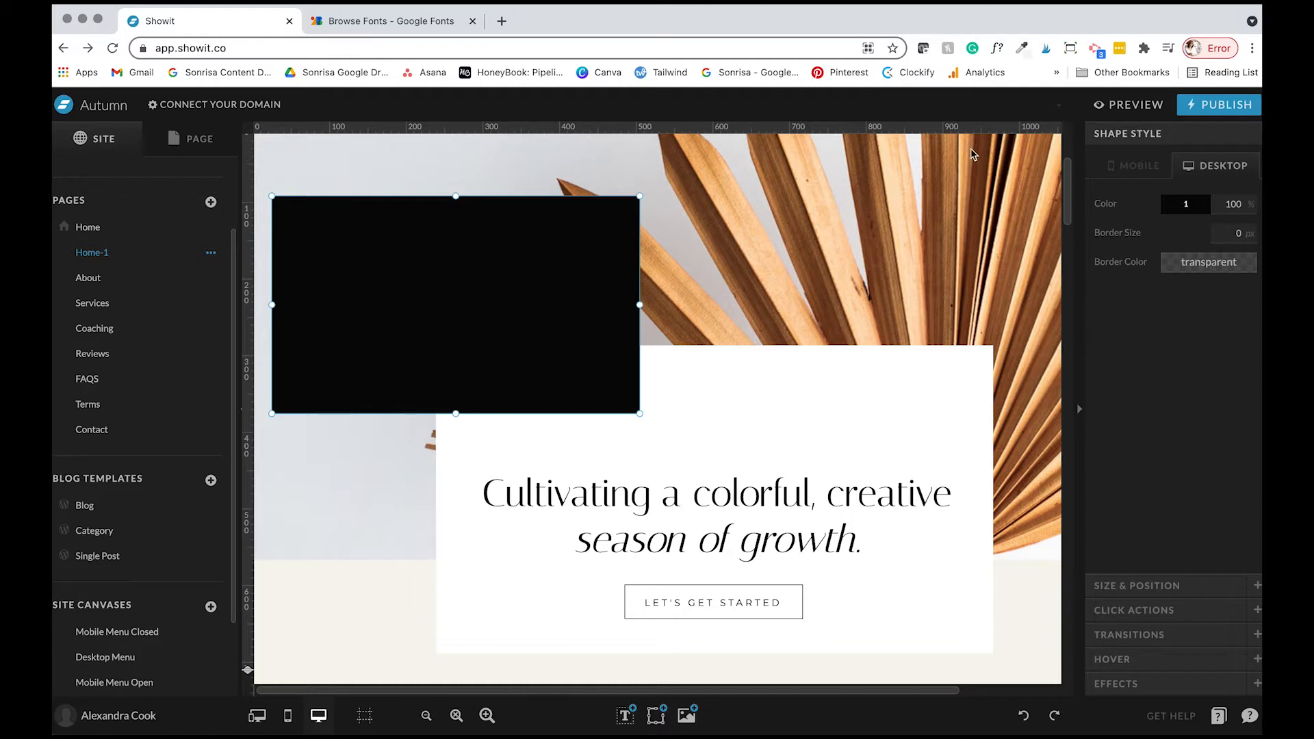
# Rotate the black rectangle, undo the rotation, stretch it across the banner and reposition it
pyautogui.moveTo(641, 415); pyautogui.dragTo(877, 437)
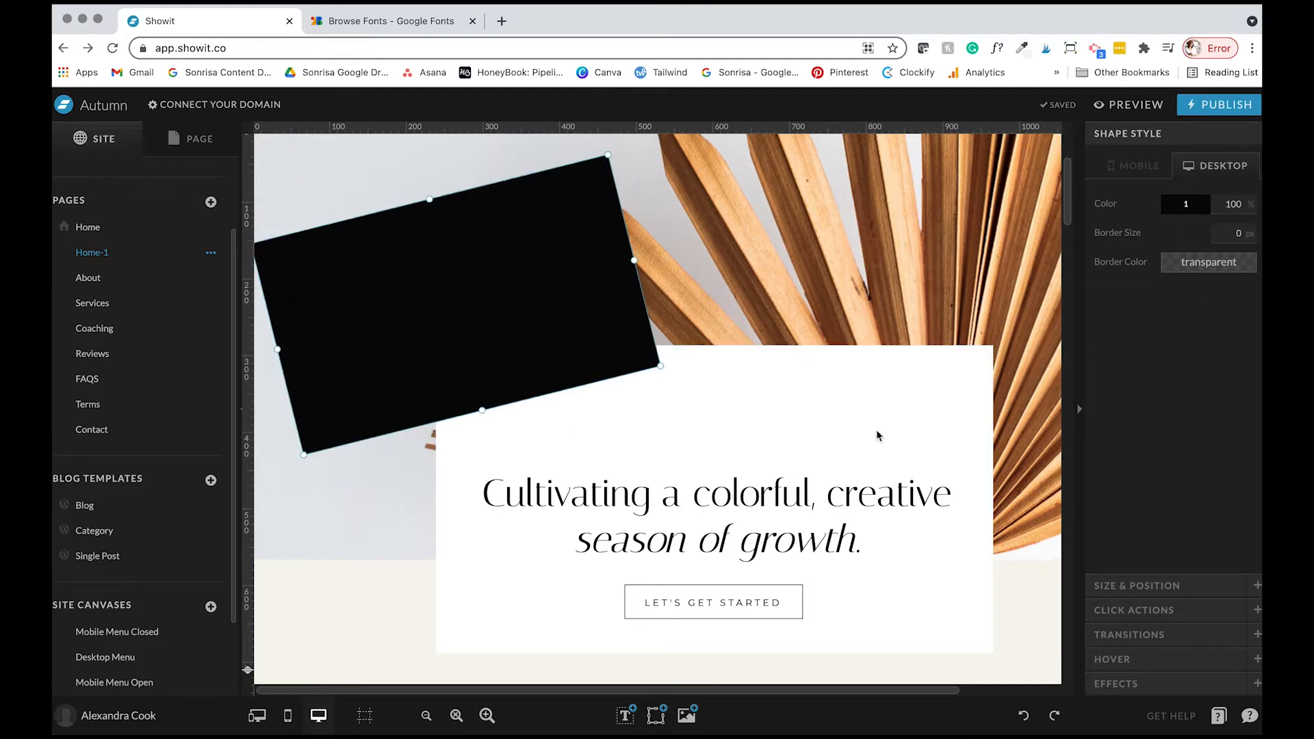
pyautogui.press('super+z')
pyautogui.moveTo(641, 415); pyautogui.dragTo(1067, 401)
pyautogui.moveTo(699, 303); pyautogui.dragTo(738, 319)
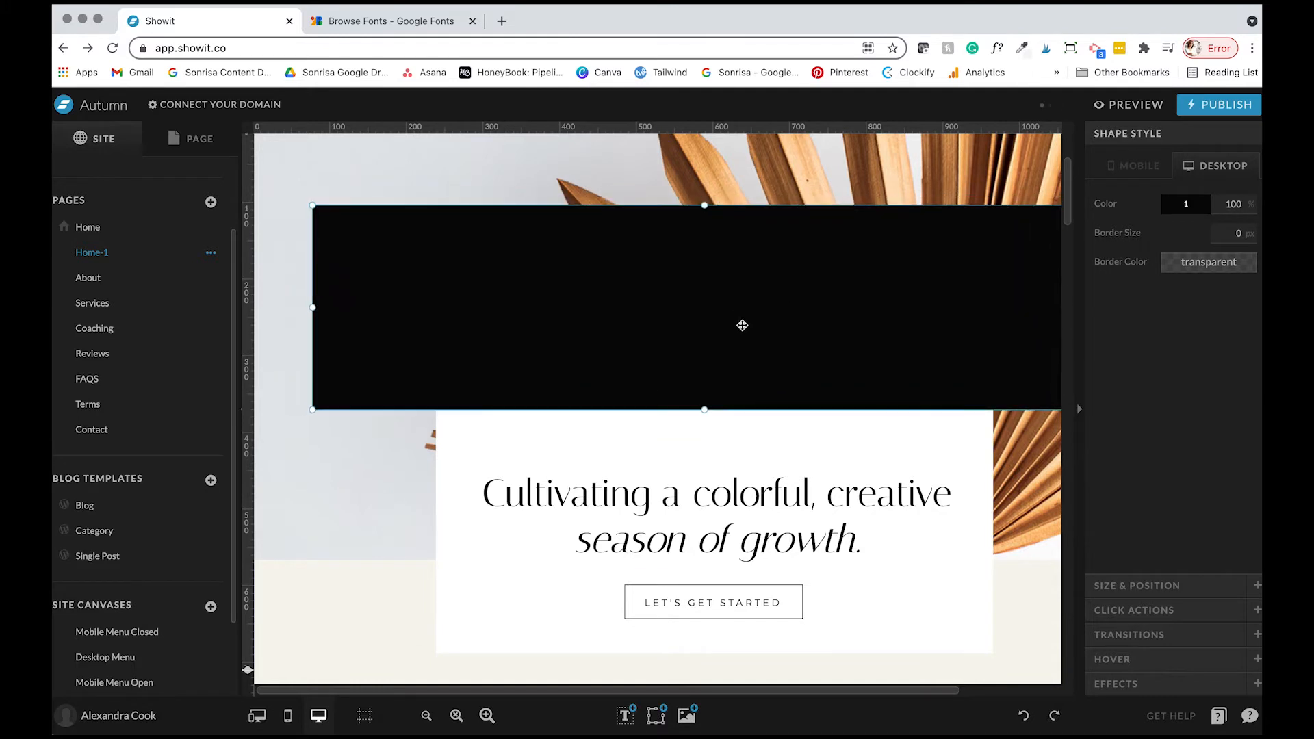
# In the mobile layout, move the black rectangle and enlarge it over the banner photo, and finally delete it
pyautogui.click(289, 716)
pyautogui.moveTo(670, 378); pyautogui.dragTo(639, 374)
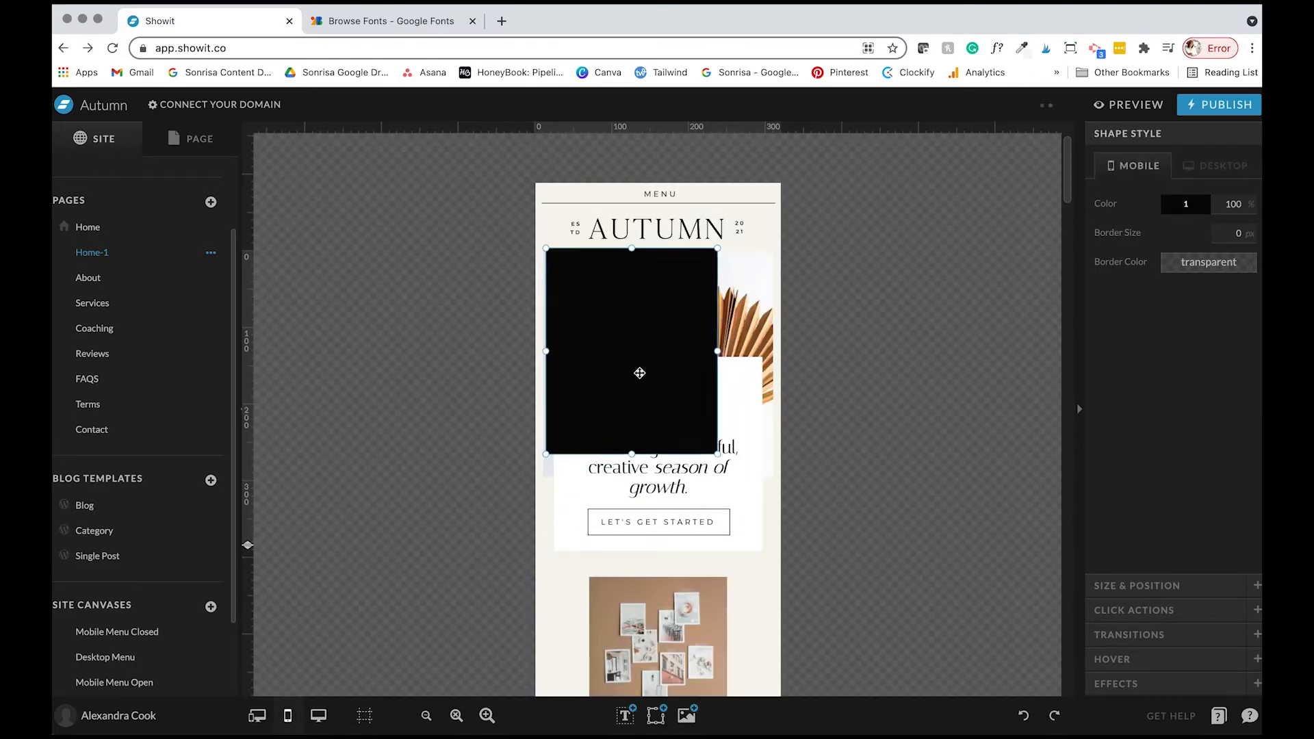
pyautogui.moveTo(717, 454); pyautogui.dragTo(775, 479)
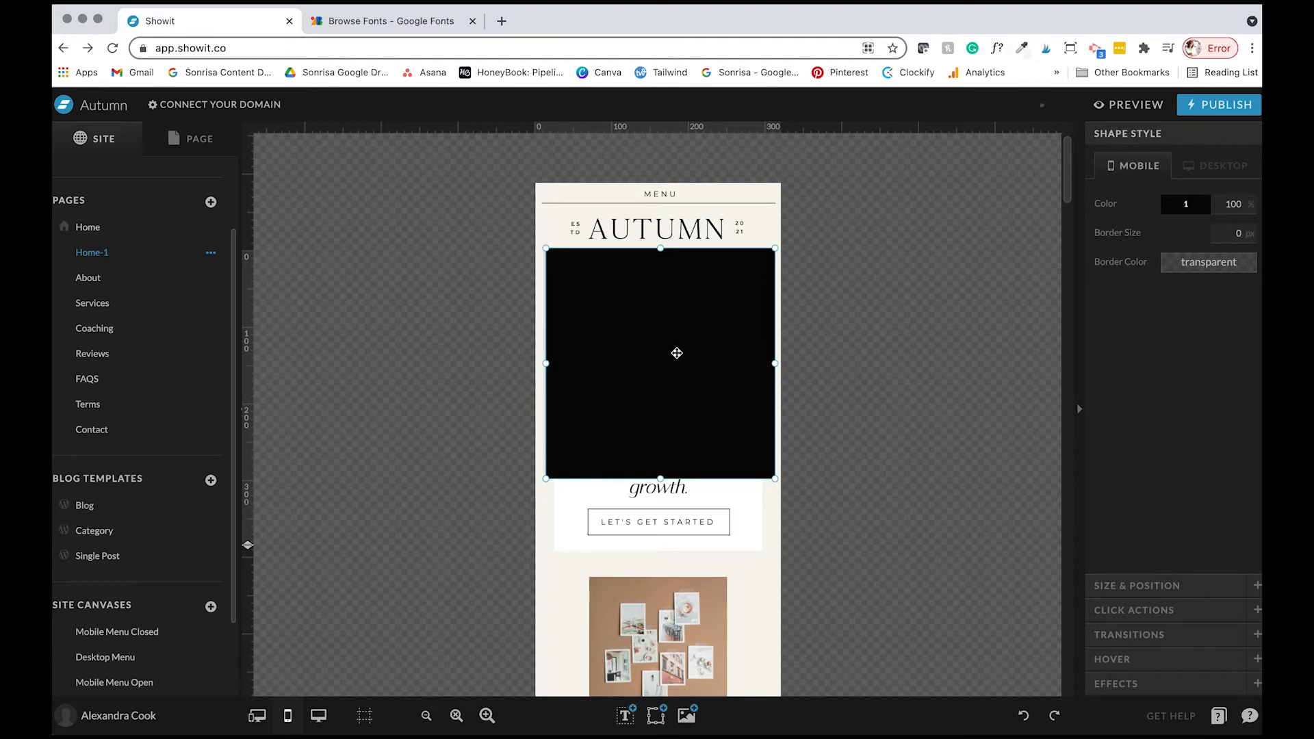
pyautogui.press('Delete')
# Switch to the desktop layout and add an icon above the headline on the Banner canvas
pyautogui.click(654, 715)
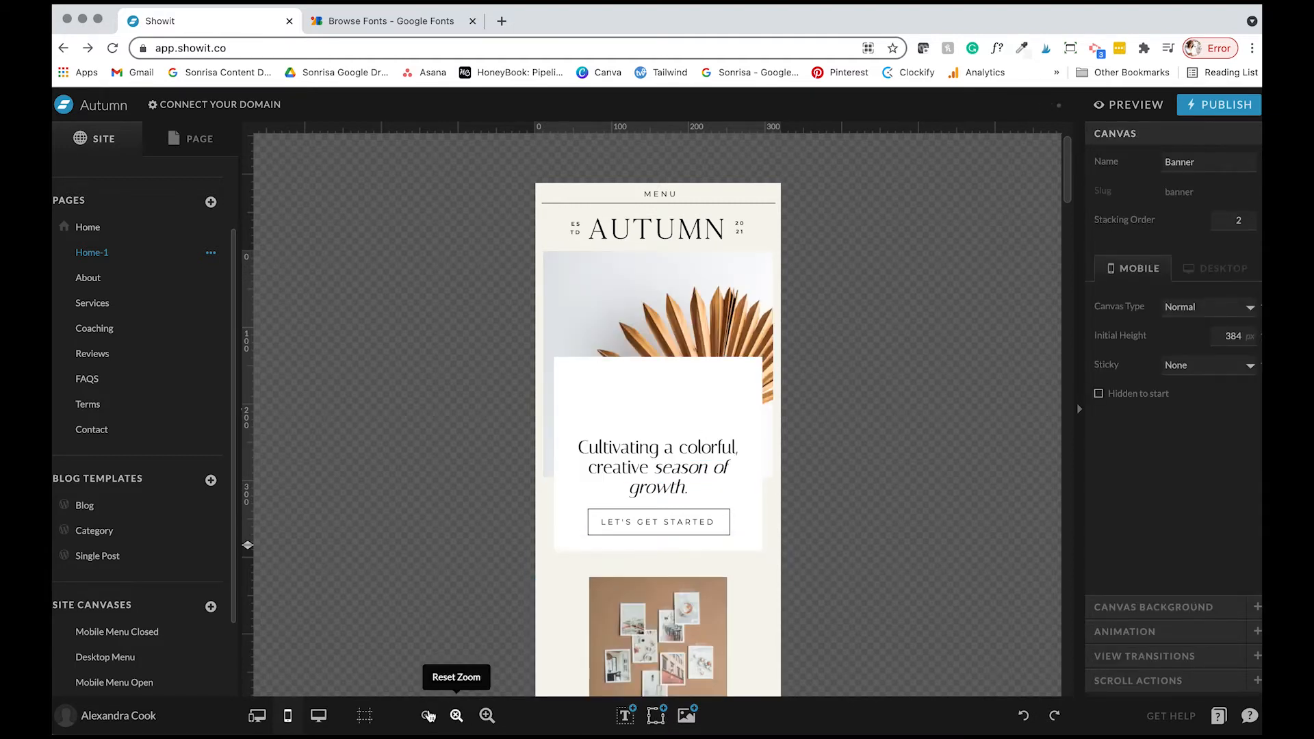
pyautogui.click(319, 715)
pyautogui.click(655, 715)
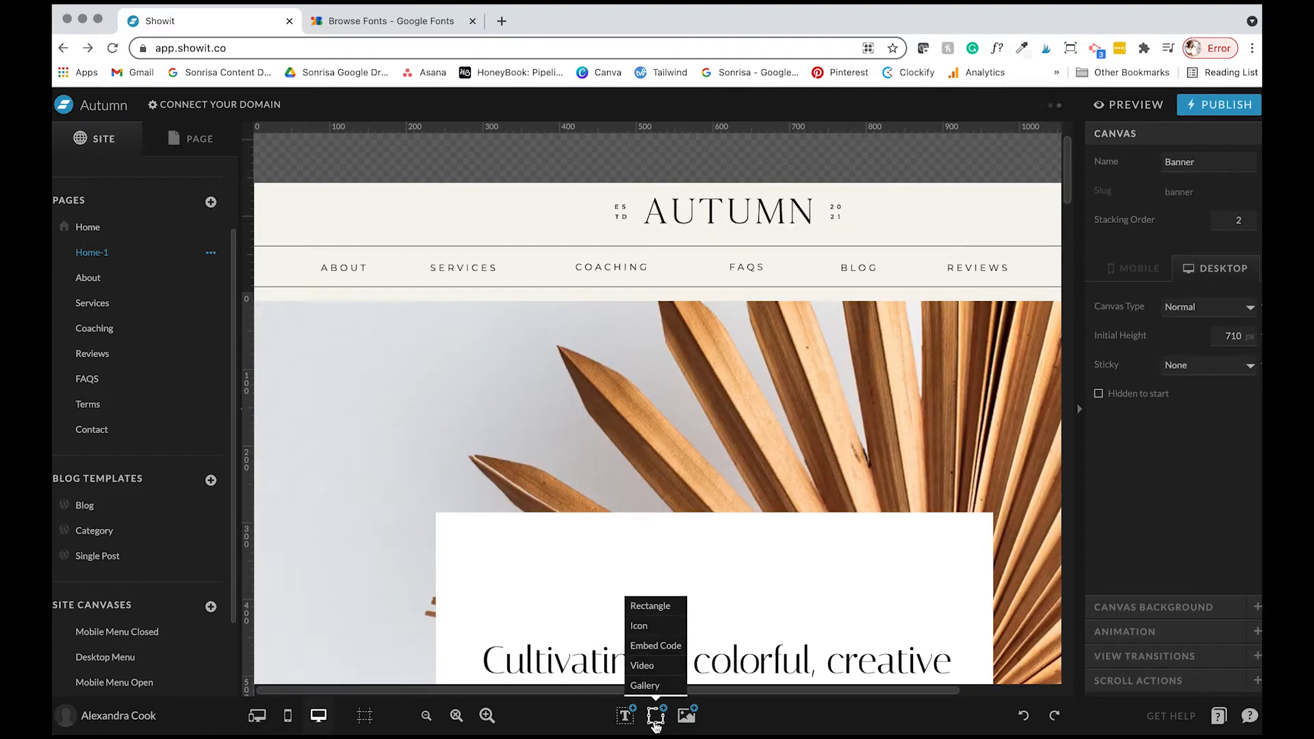
pyautogui.click(671, 625)
pyautogui.scroll(-3, 742, 373)
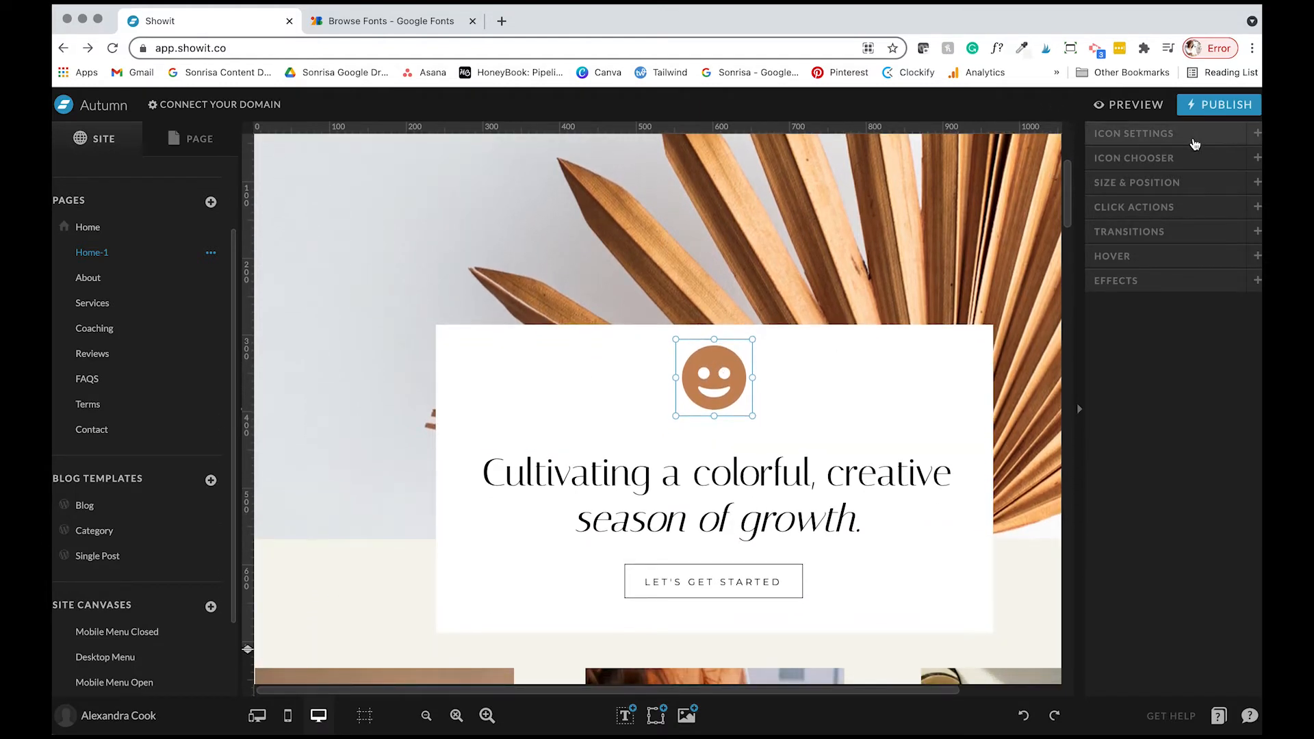
# Browse the available icons and change the banner's smiley icon to the outlined Instagram icon
pyautogui.click(1181, 161)
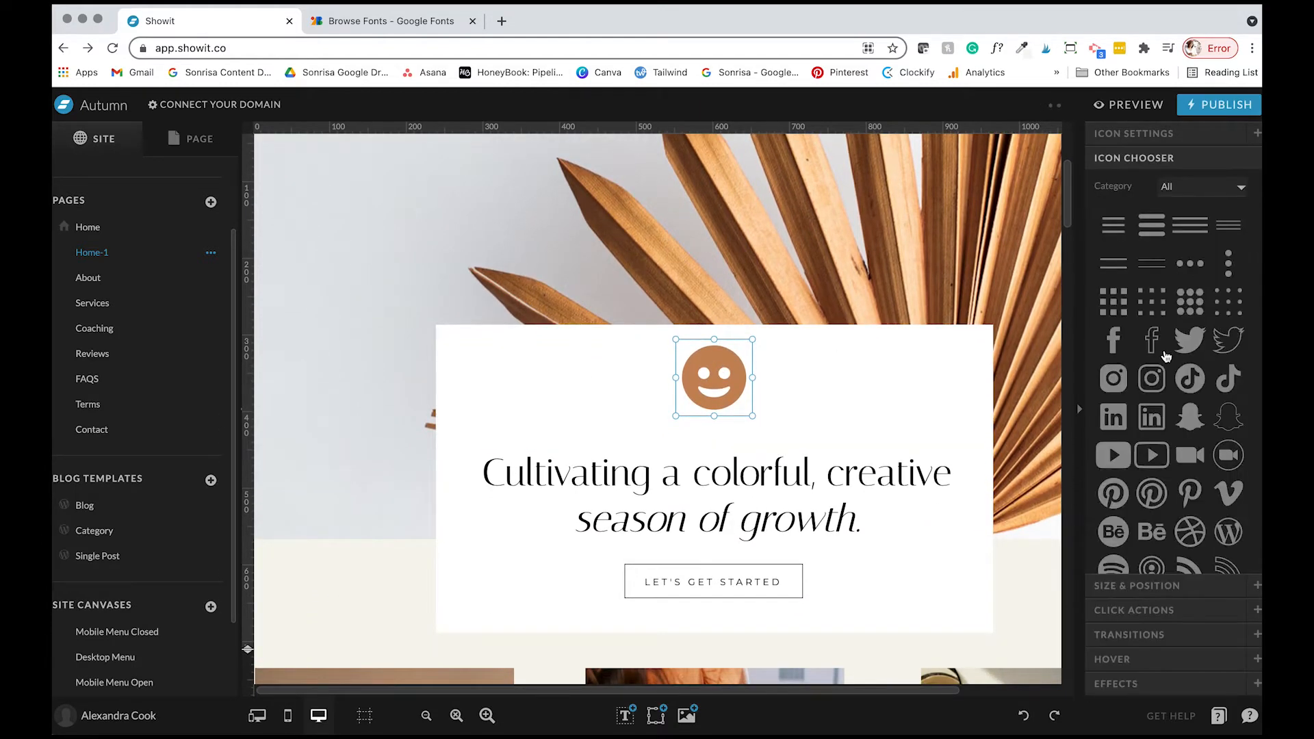
pyautogui.scroll(-10, 1167, 356)
pyautogui.scroll(10, 1166, 356)
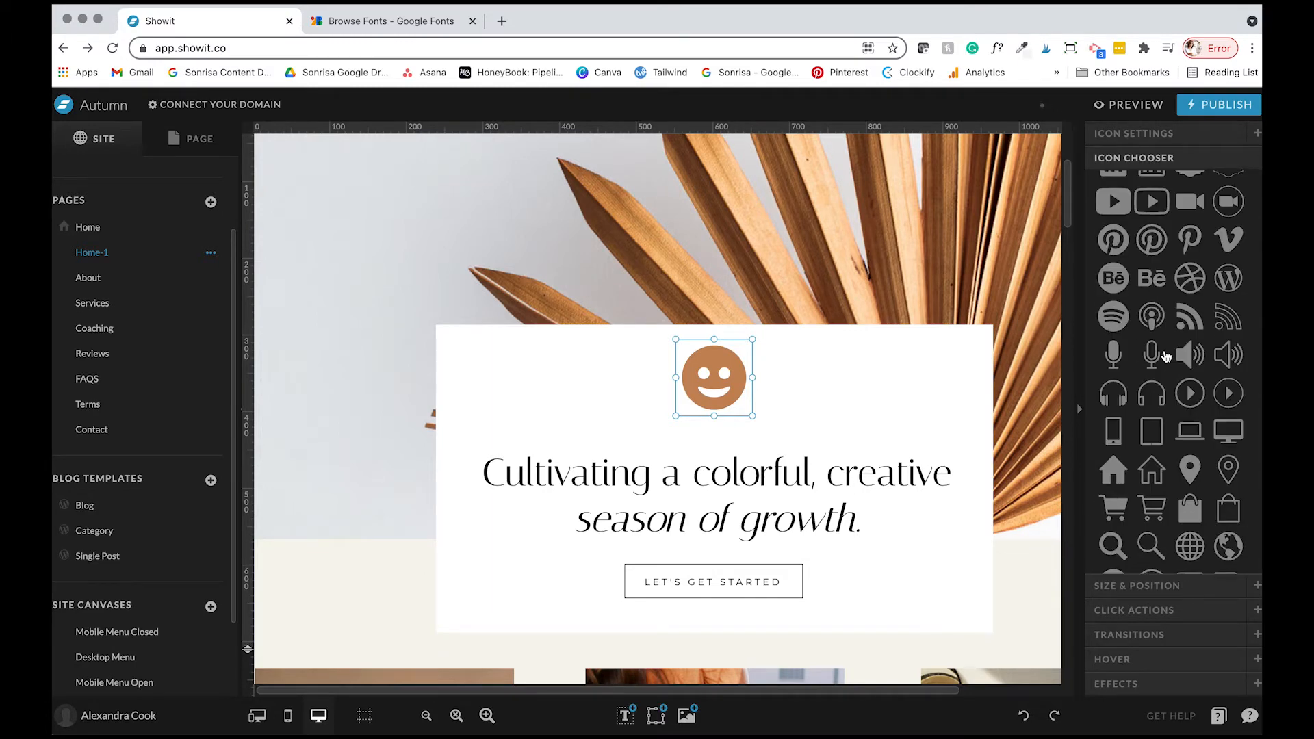
pyautogui.click(1141, 304)
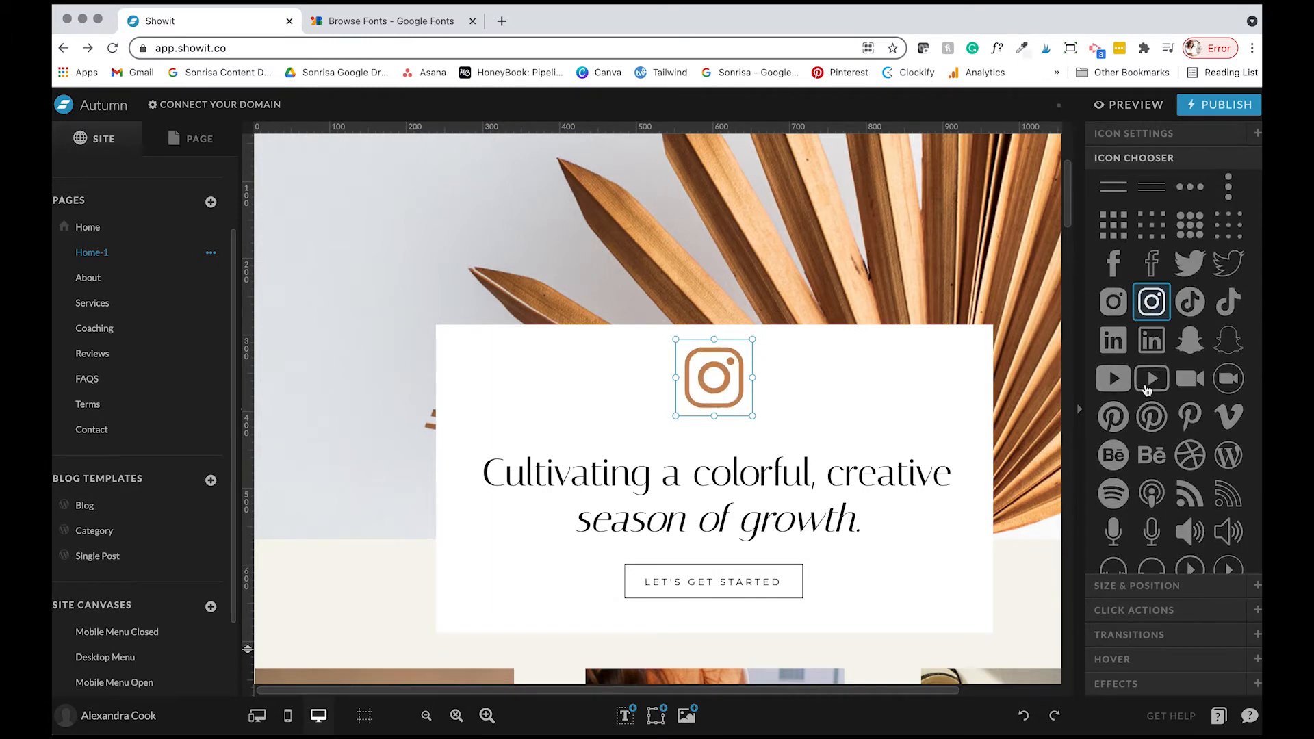
# Shrink the Instagram icon, open its icon settings and enlarge it slightly above the headline
pyautogui.moveTo(751, 339); pyautogui.dragTo(715, 373)
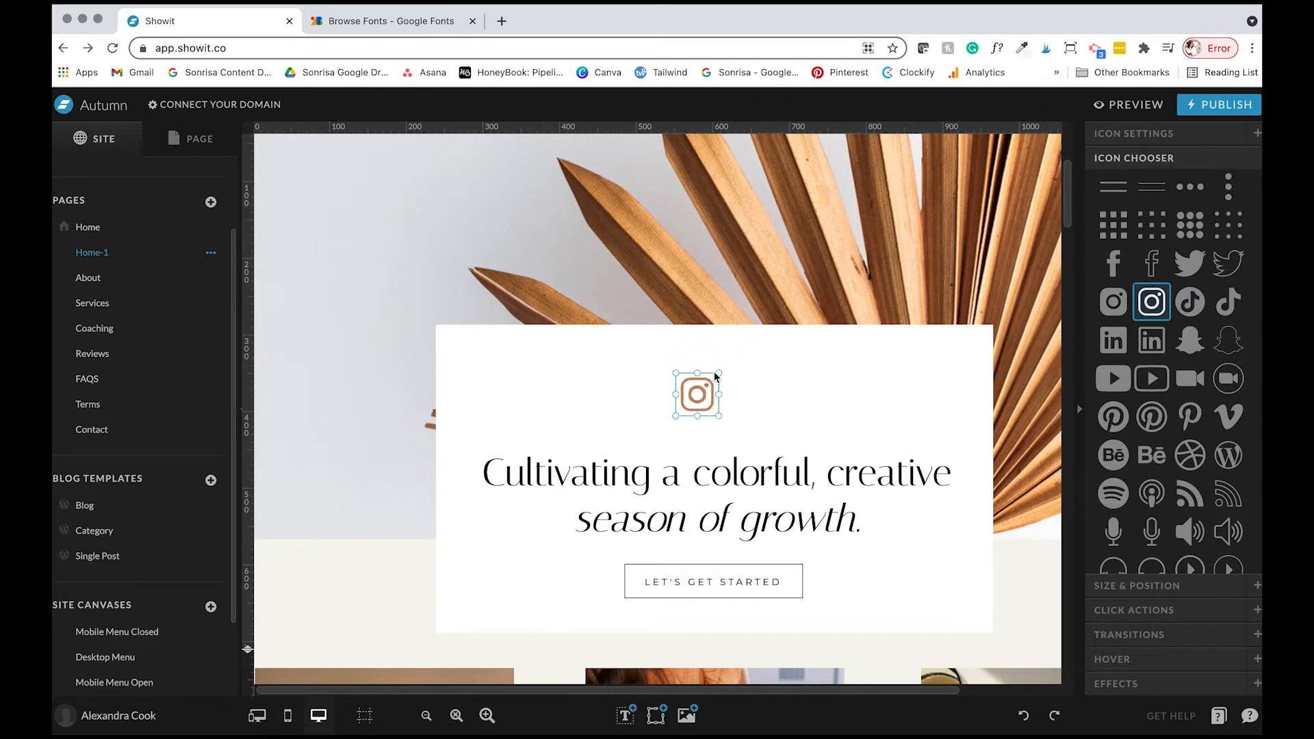
pyautogui.click(1150, 162)
pyautogui.scroll(-1, 693, 392)
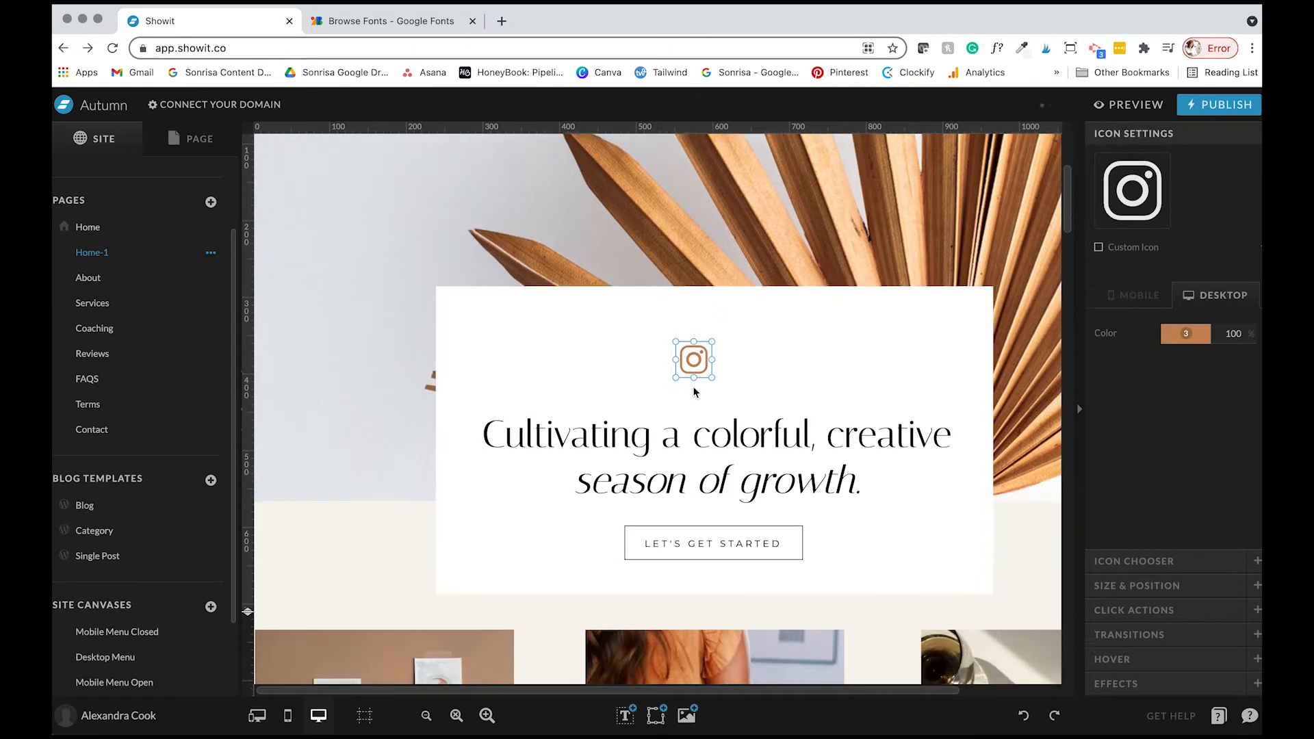
pyautogui.scroll(-1, 694, 392)
pyautogui.moveTo(712, 309); pyautogui.dragTo(733, 290)
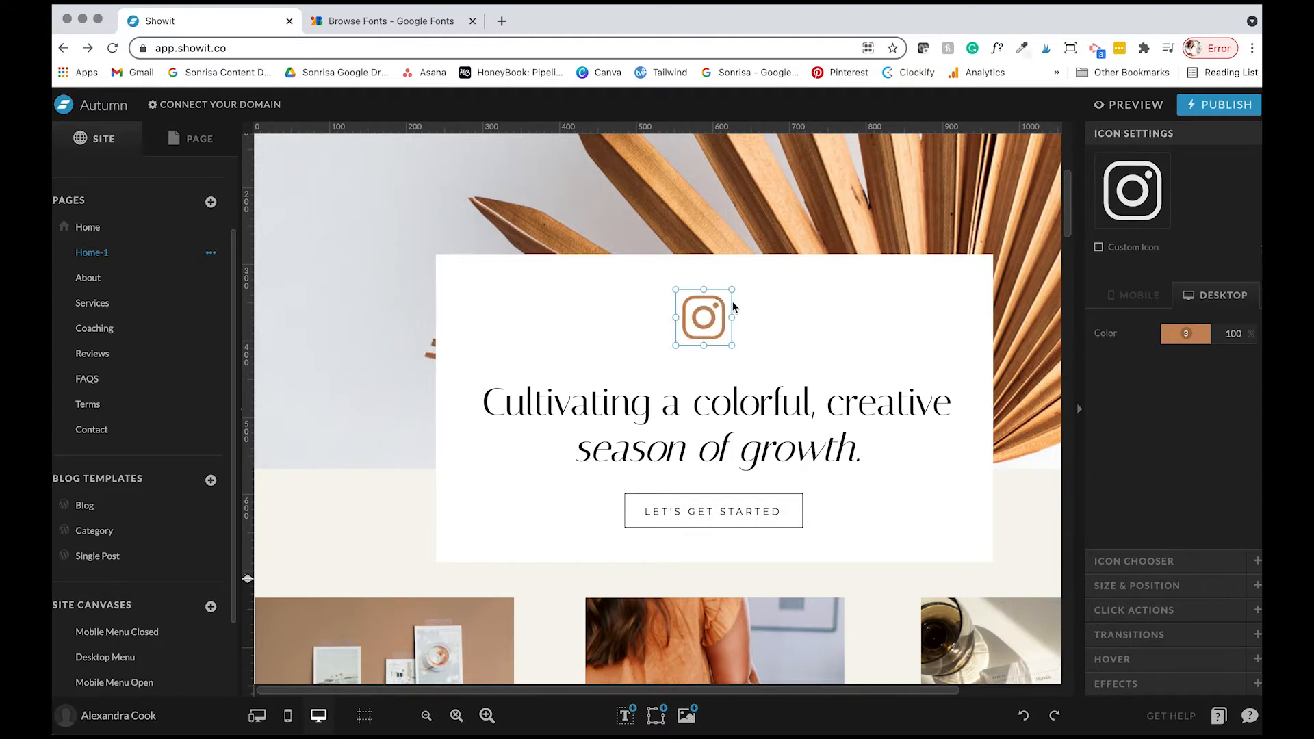
# Move the Instagram icon just below the Let's Get Started button and add a second icon above the headline
pyautogui.moveTo(700, 313); pyautogui.dragTo(682, 550)
pyautogui.moveTo(656, 716)
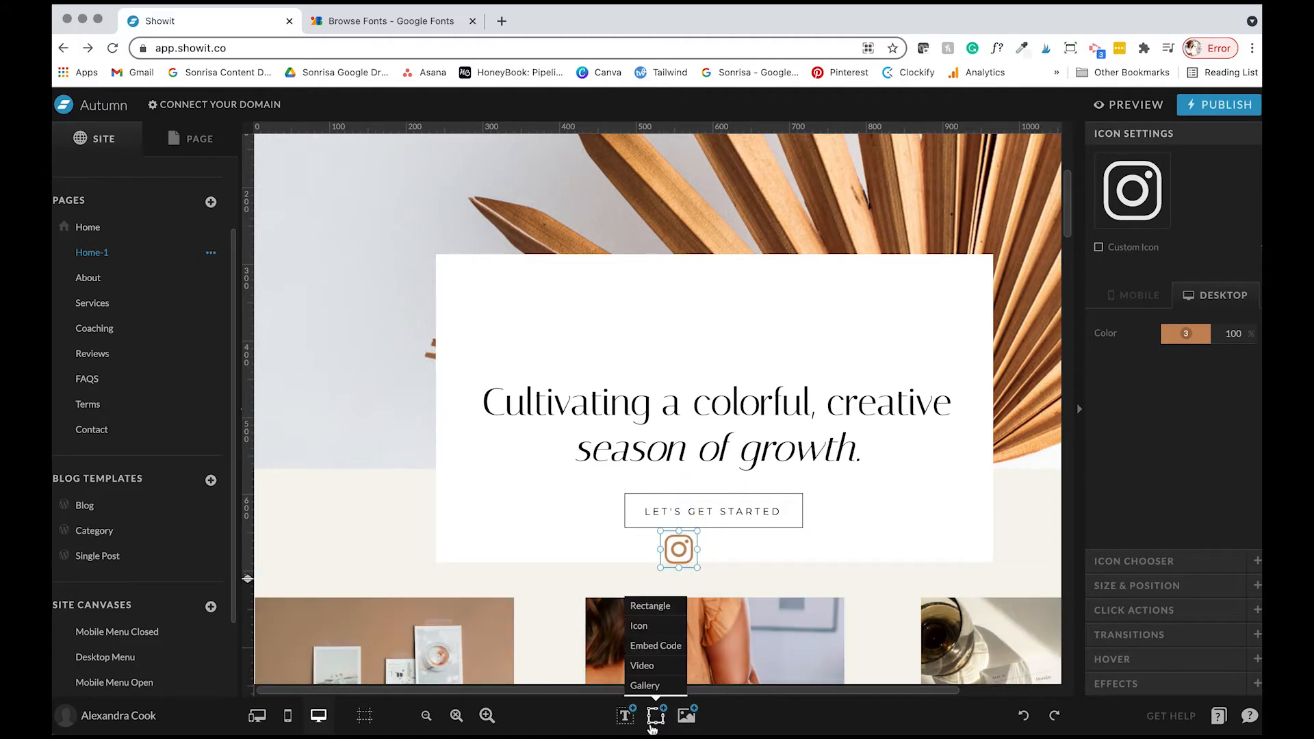
pyautogui.click(658, 628)
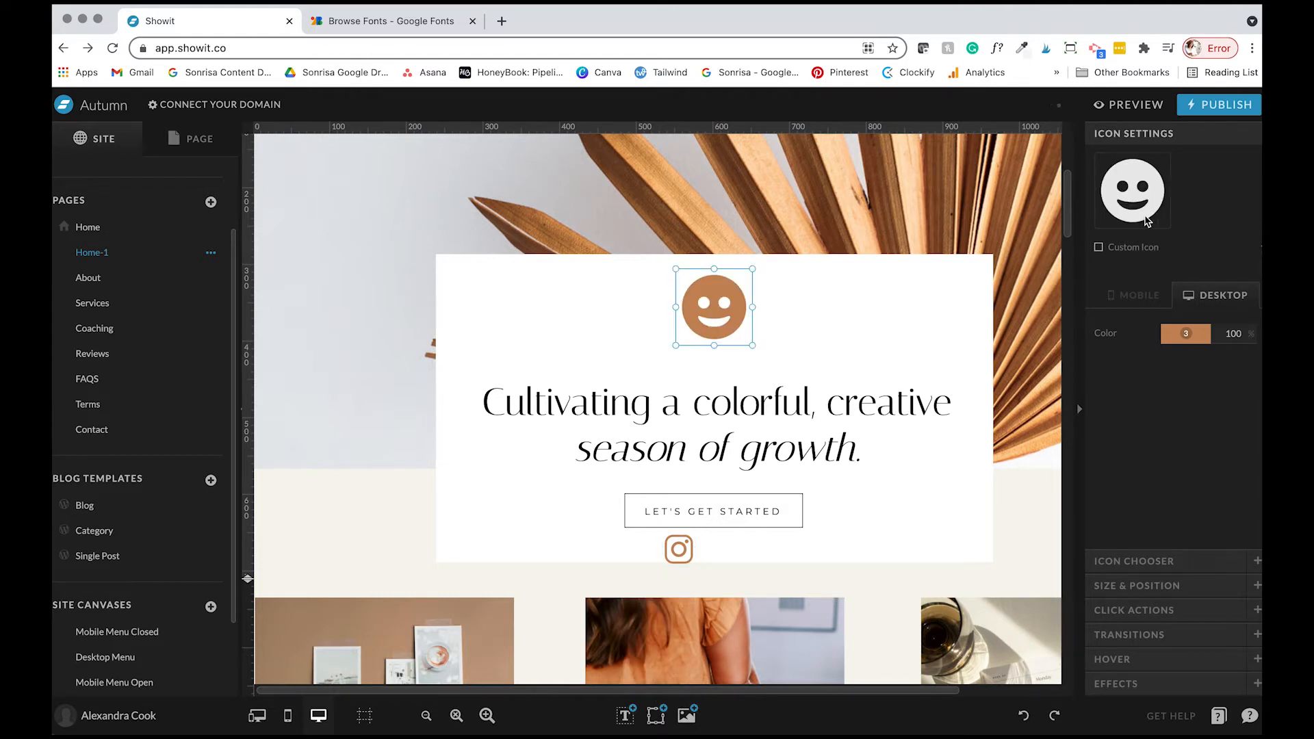
# Try the new icon's Custom Icon option, turn it off again, and change the smiley to the wide three-line menu icon
pyautogui.click(1099, 247)
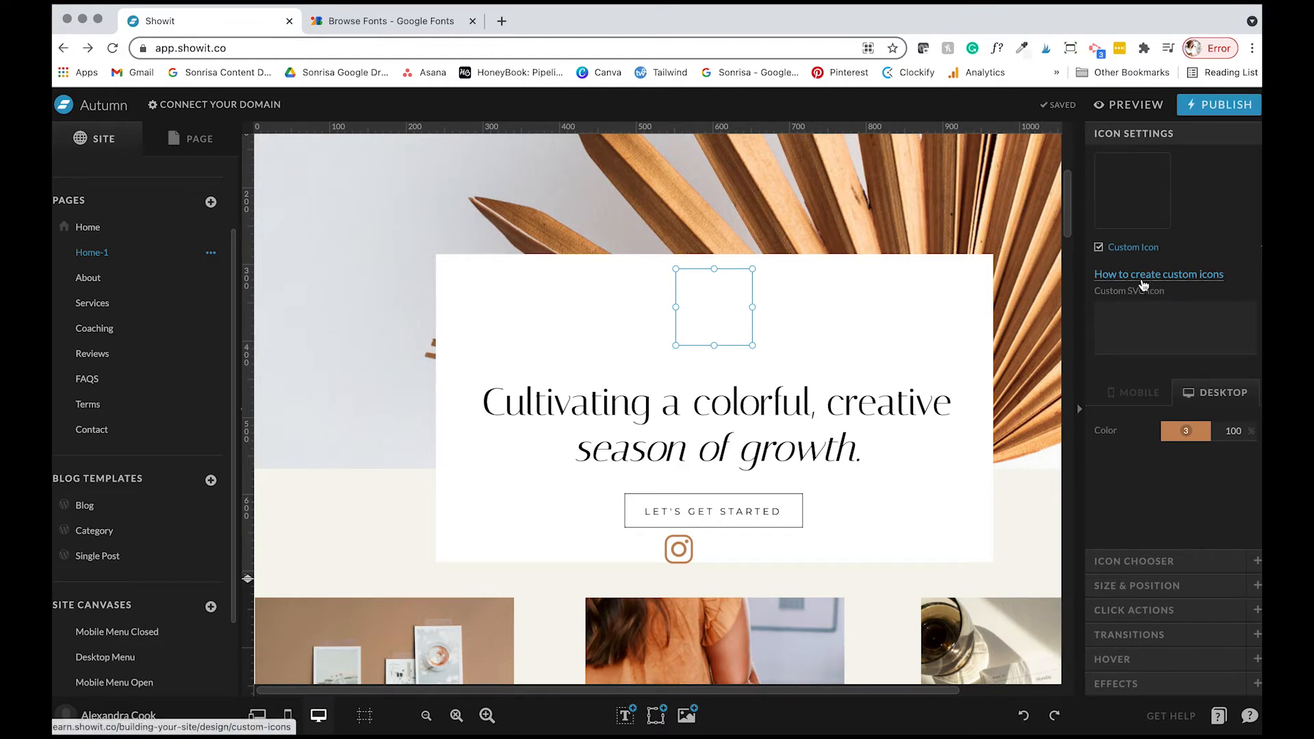
pyautogui.click(1098, 248)
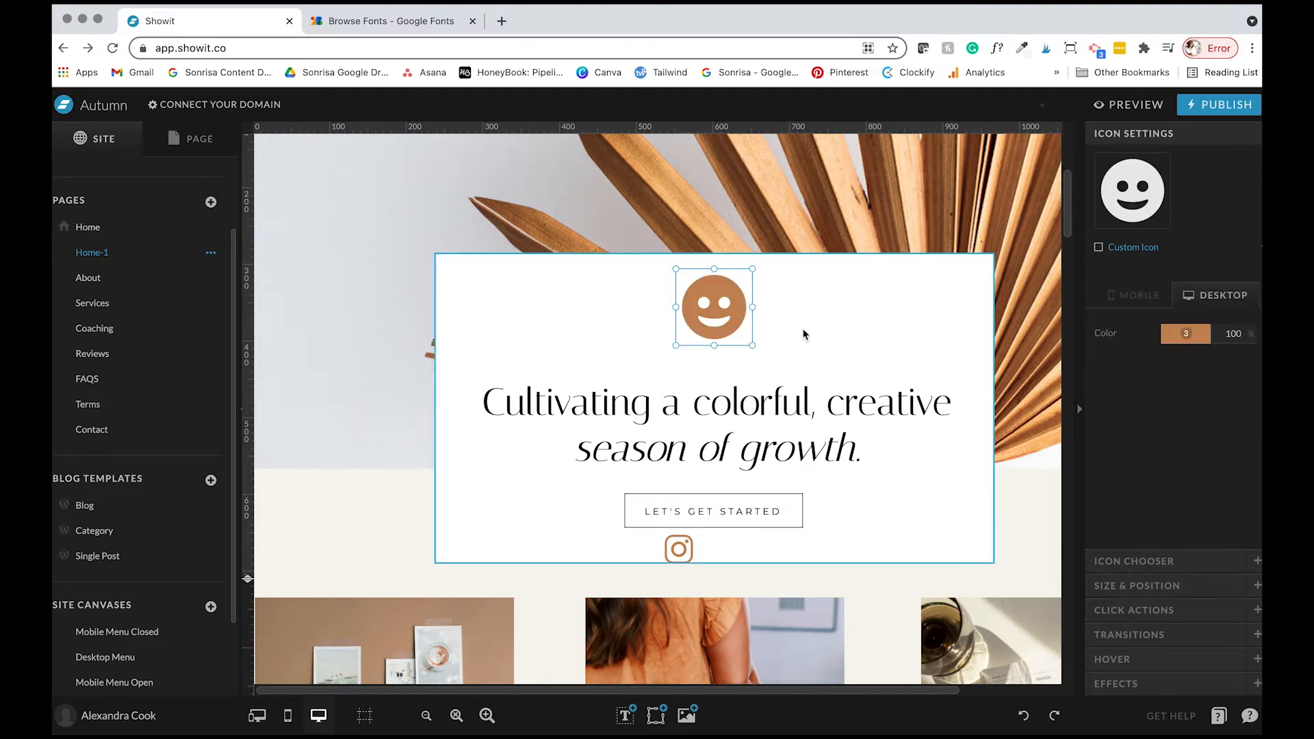
pyautogui.click(1157, 566)
pyautogui.scroll(-2, 1169, 356)
pyautogui.scroll(-2, 1169, 356)
pyautogui.scroll(5, 1169, 356)
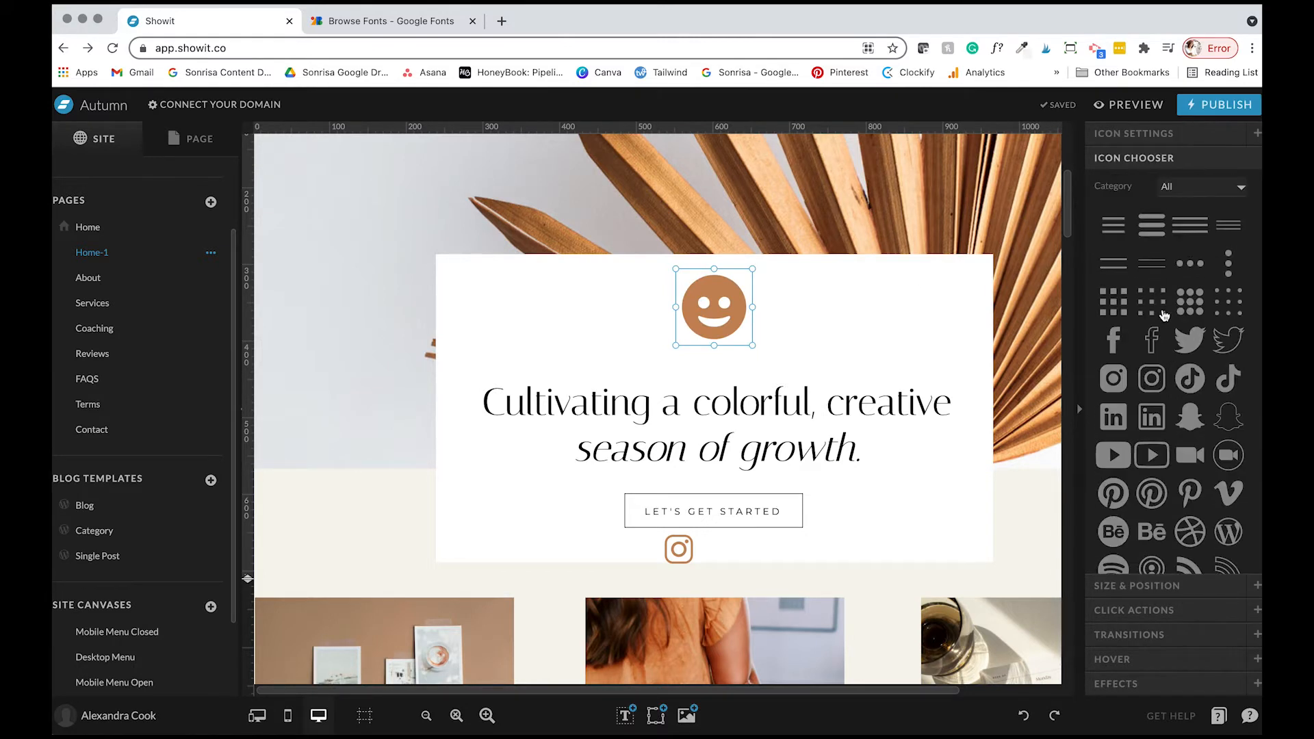
pyautogui.click(1190, 225)
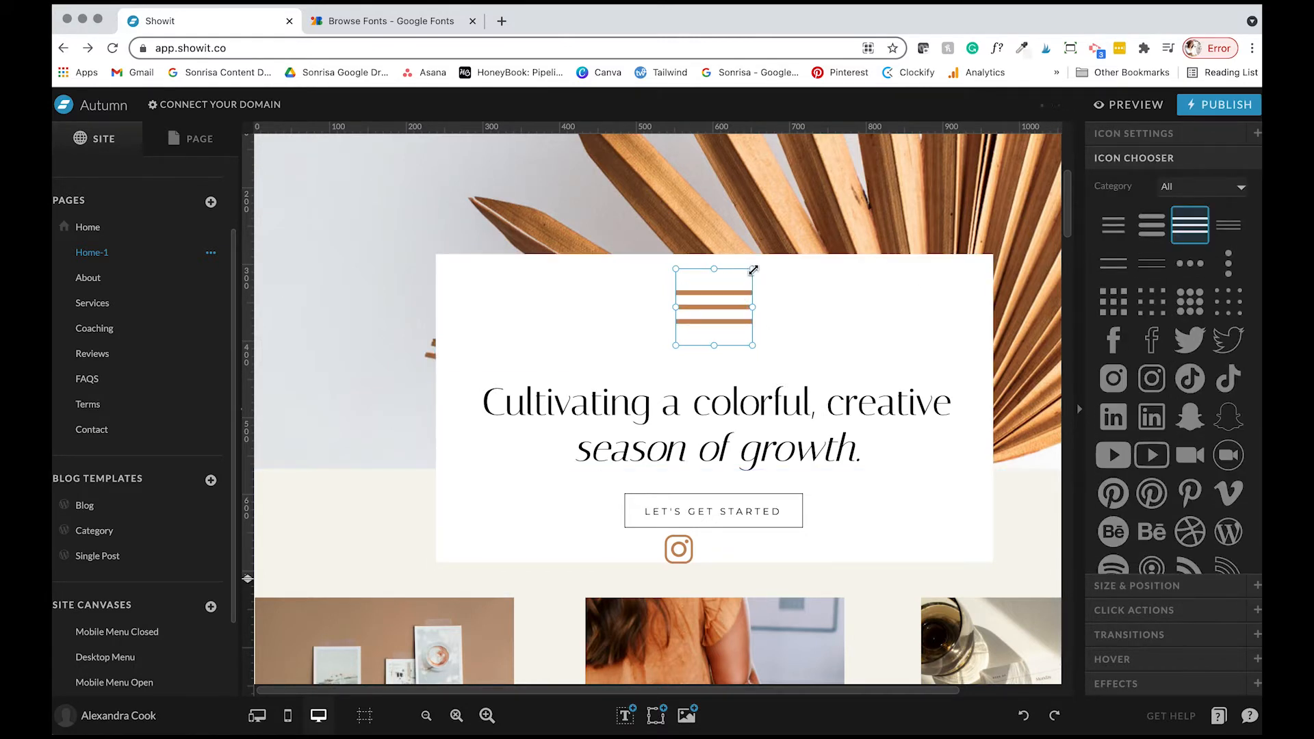
# Shrink the three-line icon beside the Instagram icon and change it to the desktop monitor icon, keeping the white box in place
pyautogui.moveTo(753, 270); pyautogui.dragTo(725, 542)
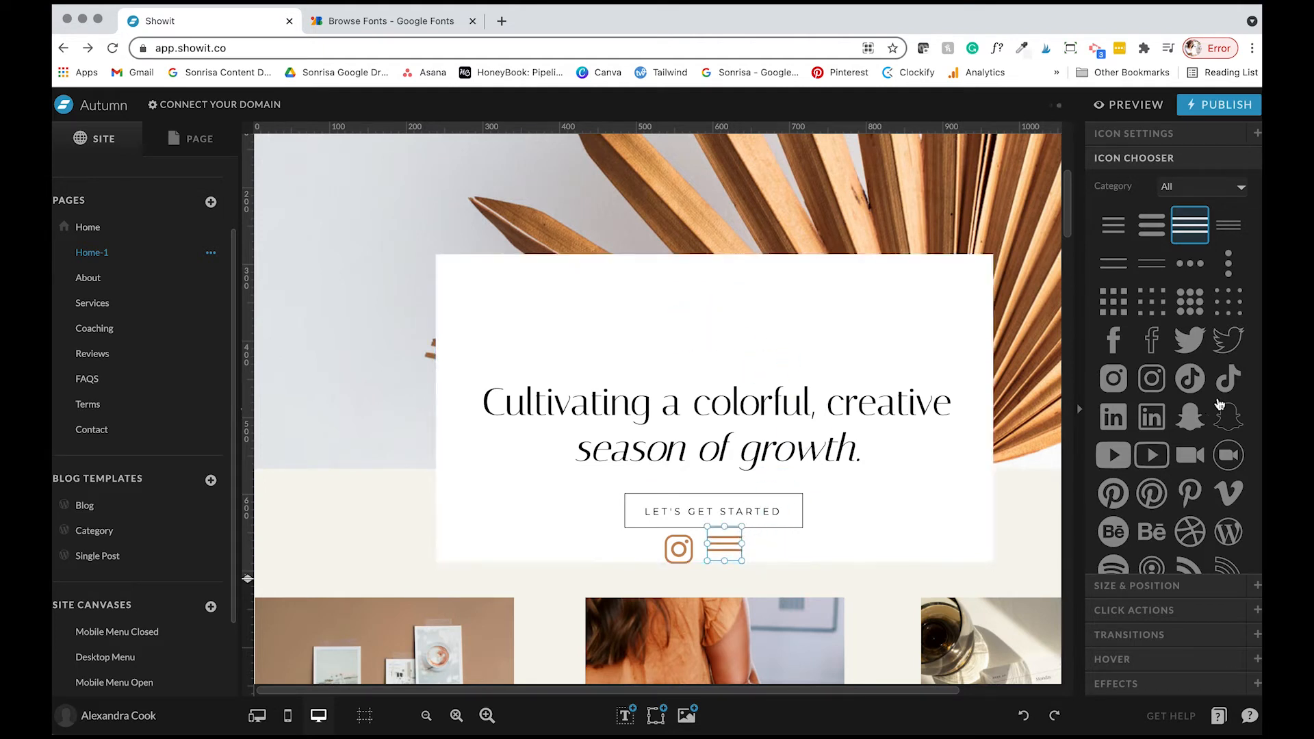
pyautogui.scroll(-3, 1219, 405)
pyautogui.scroll(-3, 1219, 404)
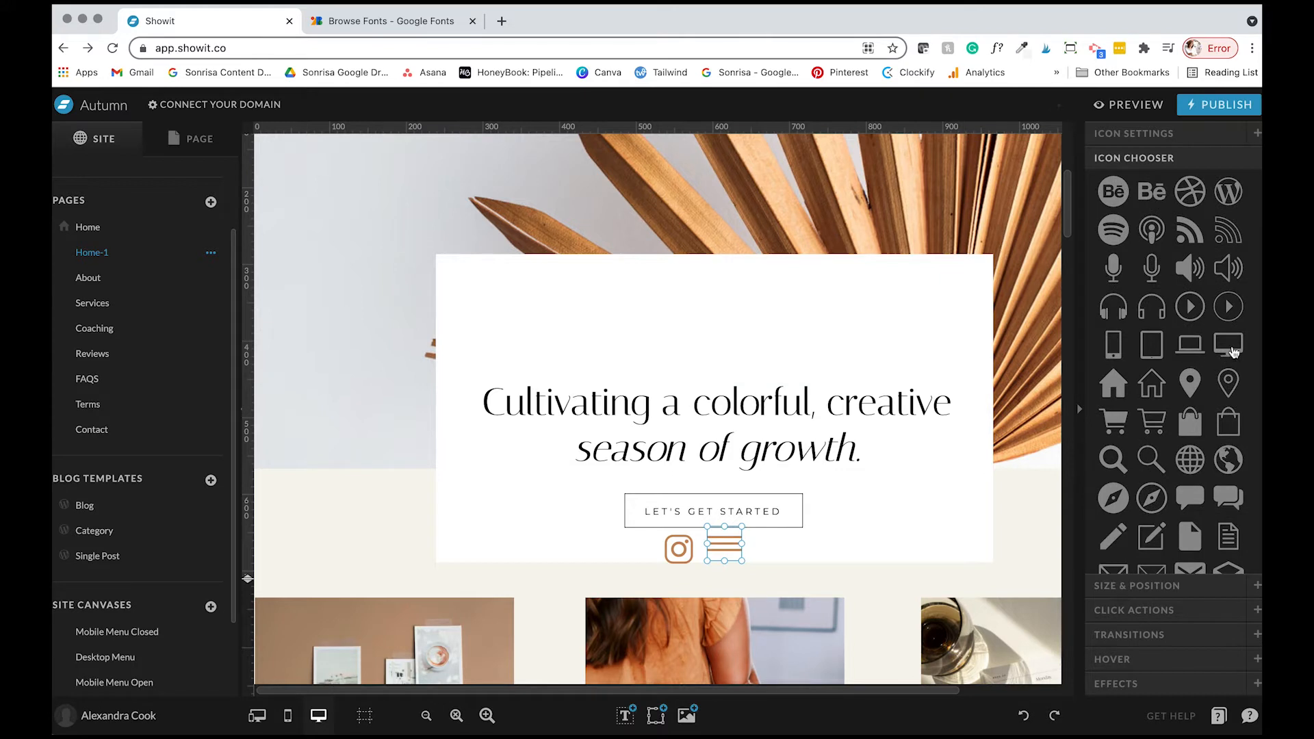
pyautogui.click(1229, 346)
pyautogui.moveTo(743, 533); pyautogui.dragTo(830, 463)
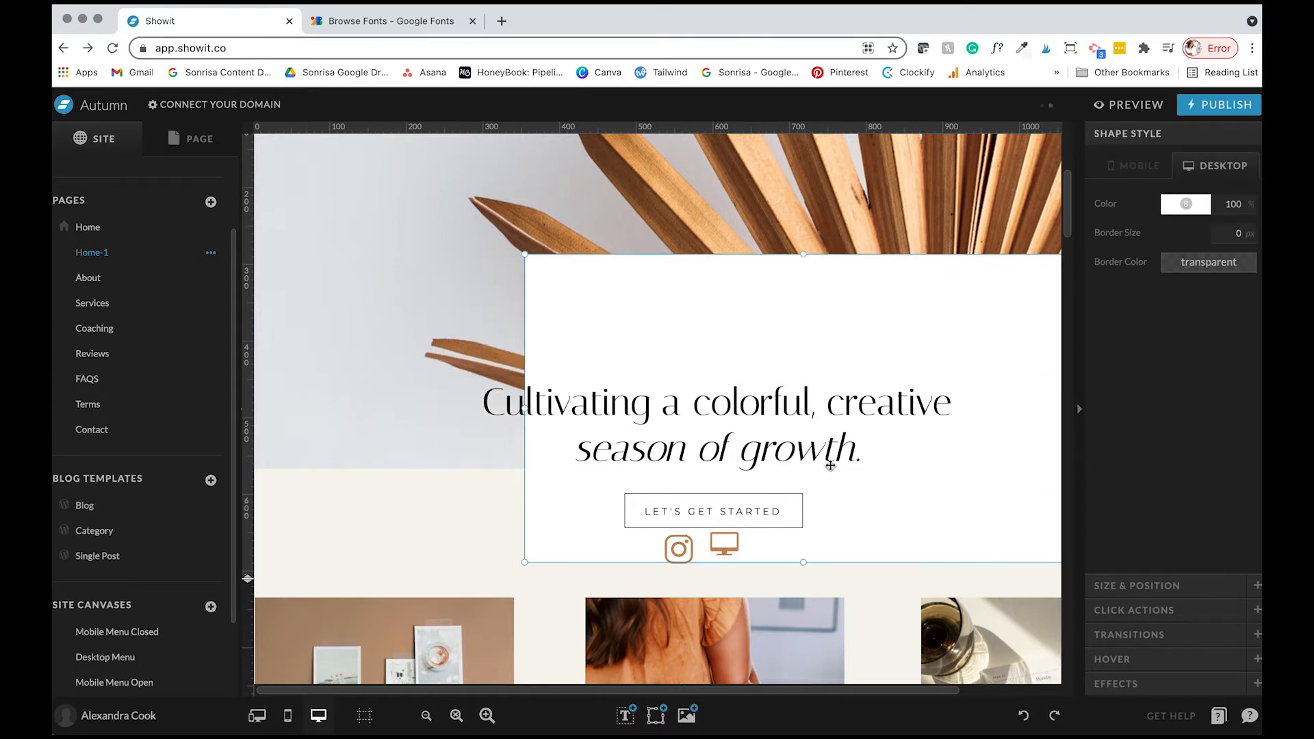
pyautogui.press('super+z')
# Resize and move the desktop monitor icon on the Banner canvas, and delete it
pyautogui.click(730, 540)
pyautogui.moveTo(742, 528); pyautogui.dragTo(895, 402)
pyautogui.moveTo(826, 523); pyautogui.dragTo(942, 383)
pyautogui.press('Delete')
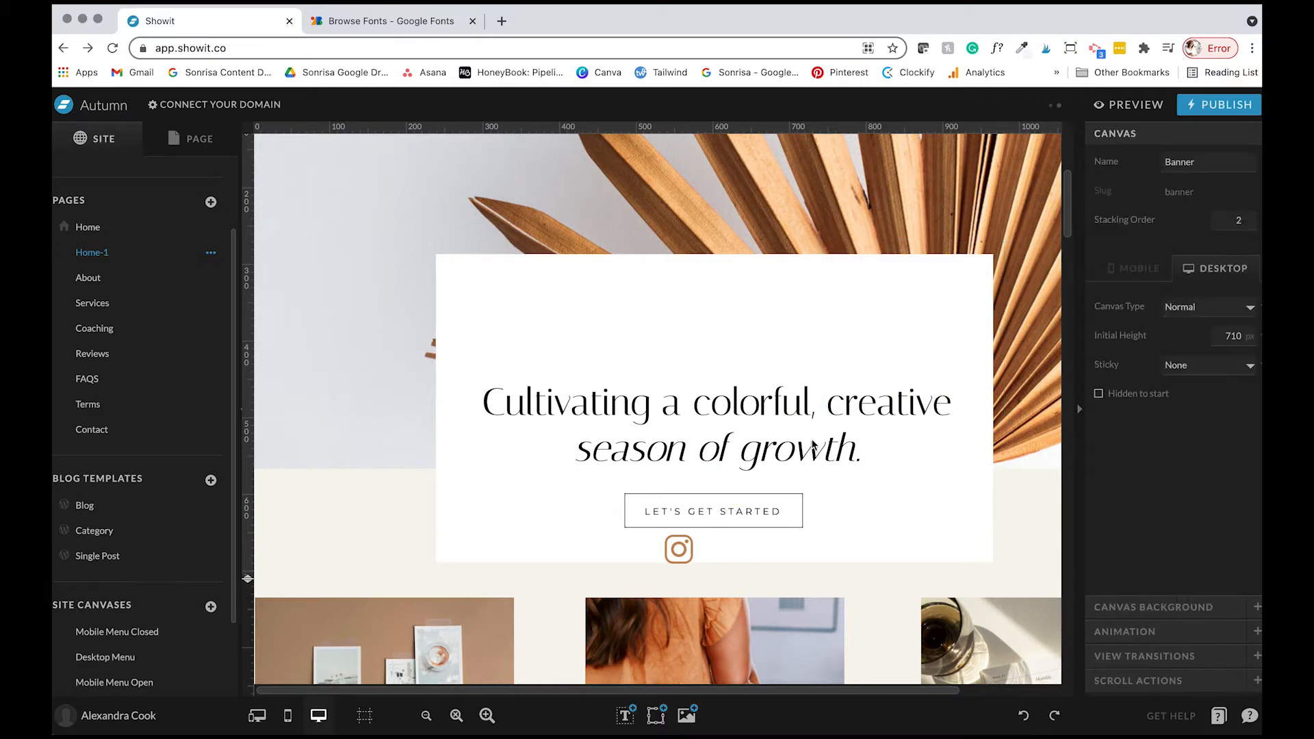
# Delete the Instagram icon and lower the white rectangle's upper edge to just above the headline
pyautogui.click(676, 546)
pyautogui.press('Delete')
pyautogui.click(725, 285)
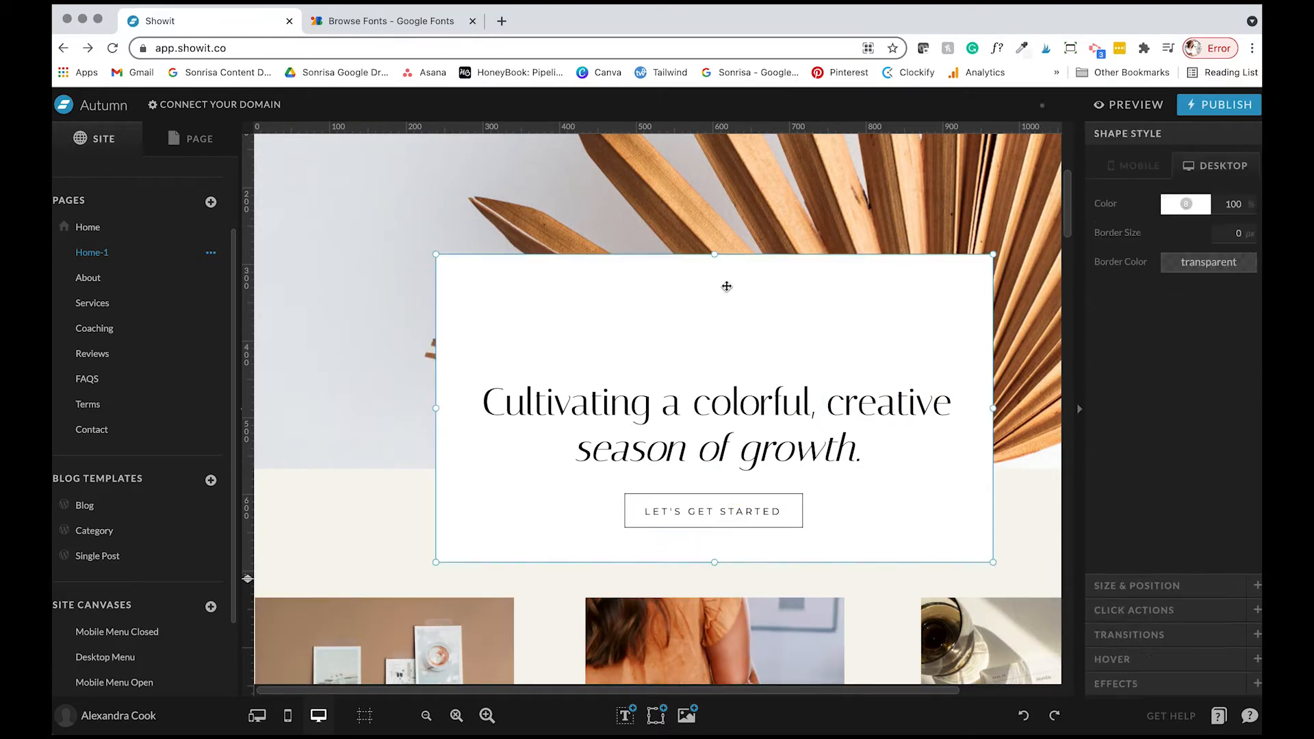
pyautogui.moveTo(712, 266); pyautogui.dragTo(714, 349)
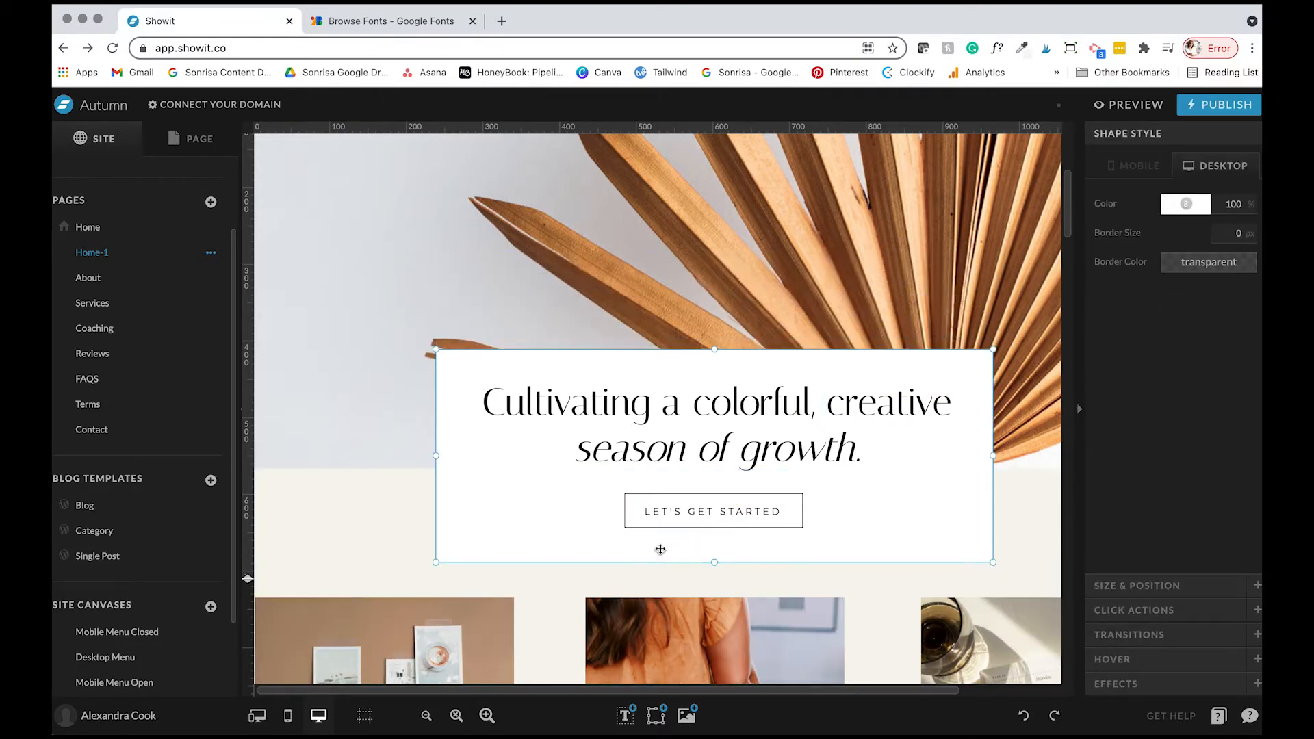
# Add an embed code element to the Banner canvas and open its embed info settings
pyautogui.moveTo(653, 716)
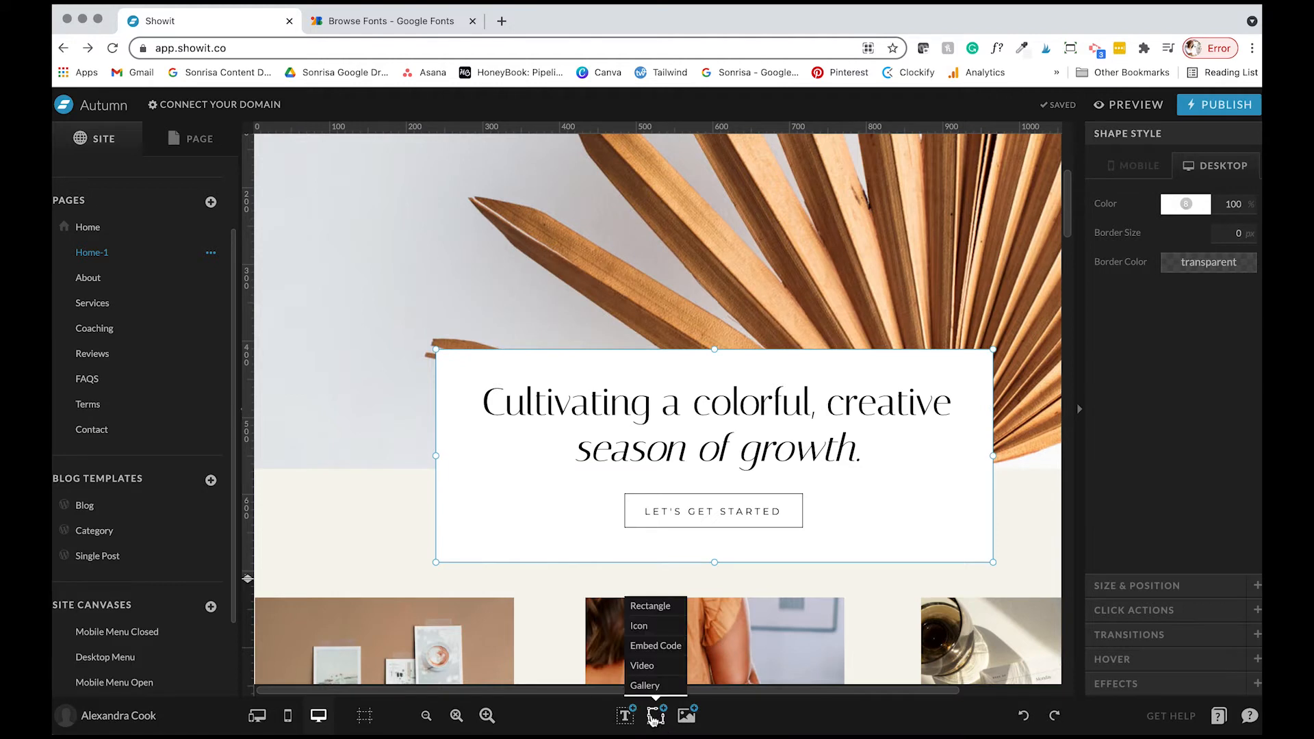
pyautogui.click(669, 654)
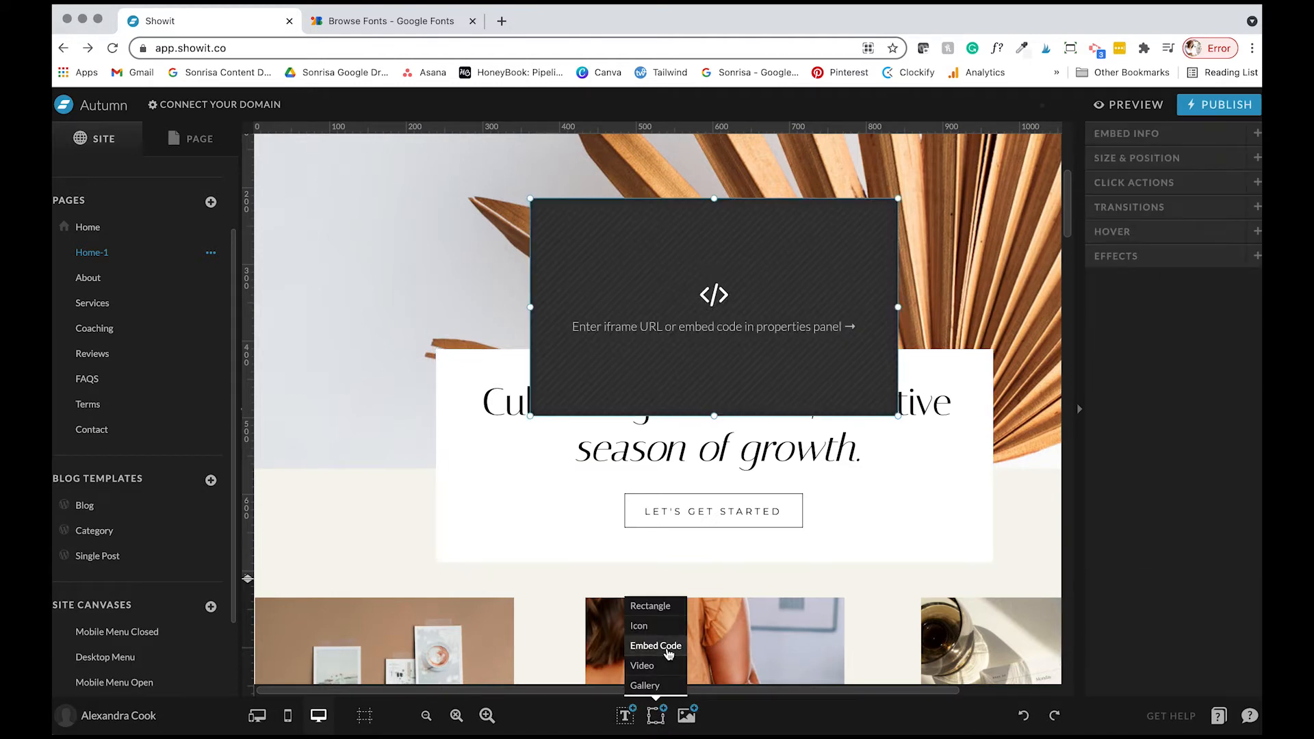
pyautogui.click(1116, 136)
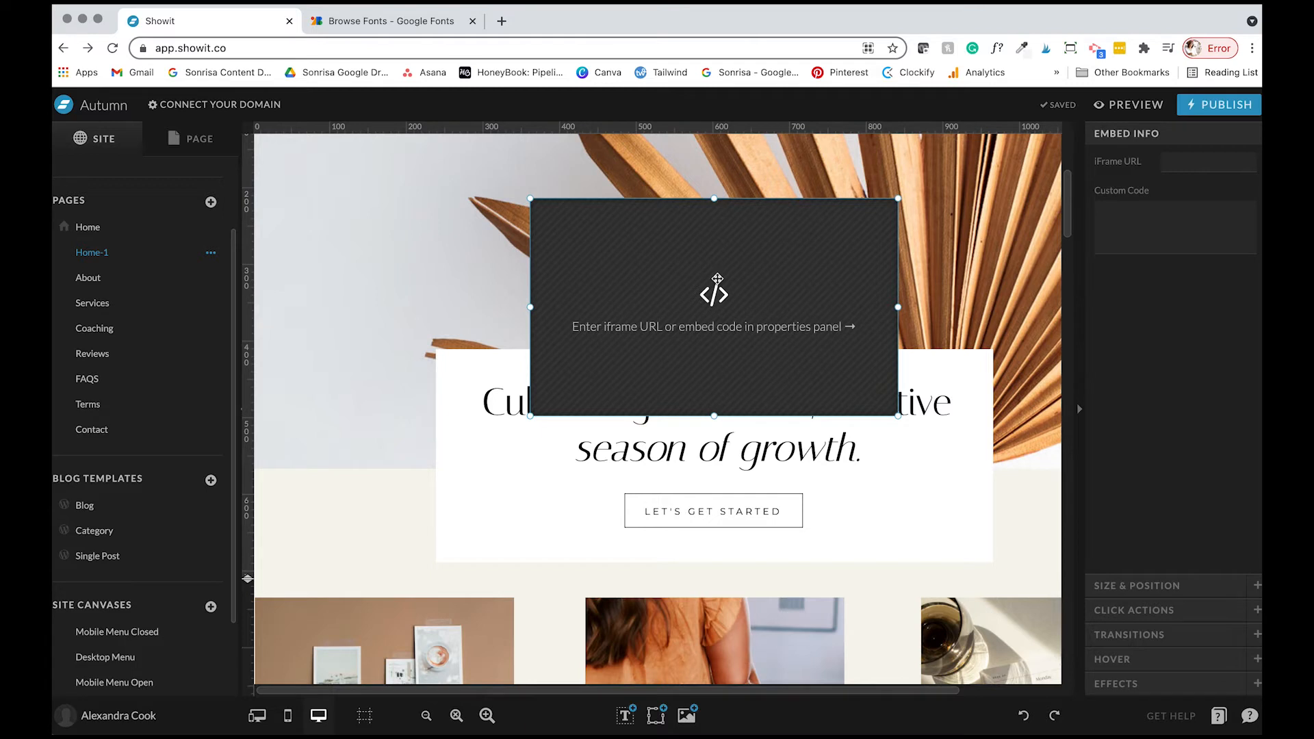
# In a new browser tab, search Google for "sonrisa studio" and open the studio's website
pyautogui.click(502, 22)
pyautogui.write('sonrisa studio')
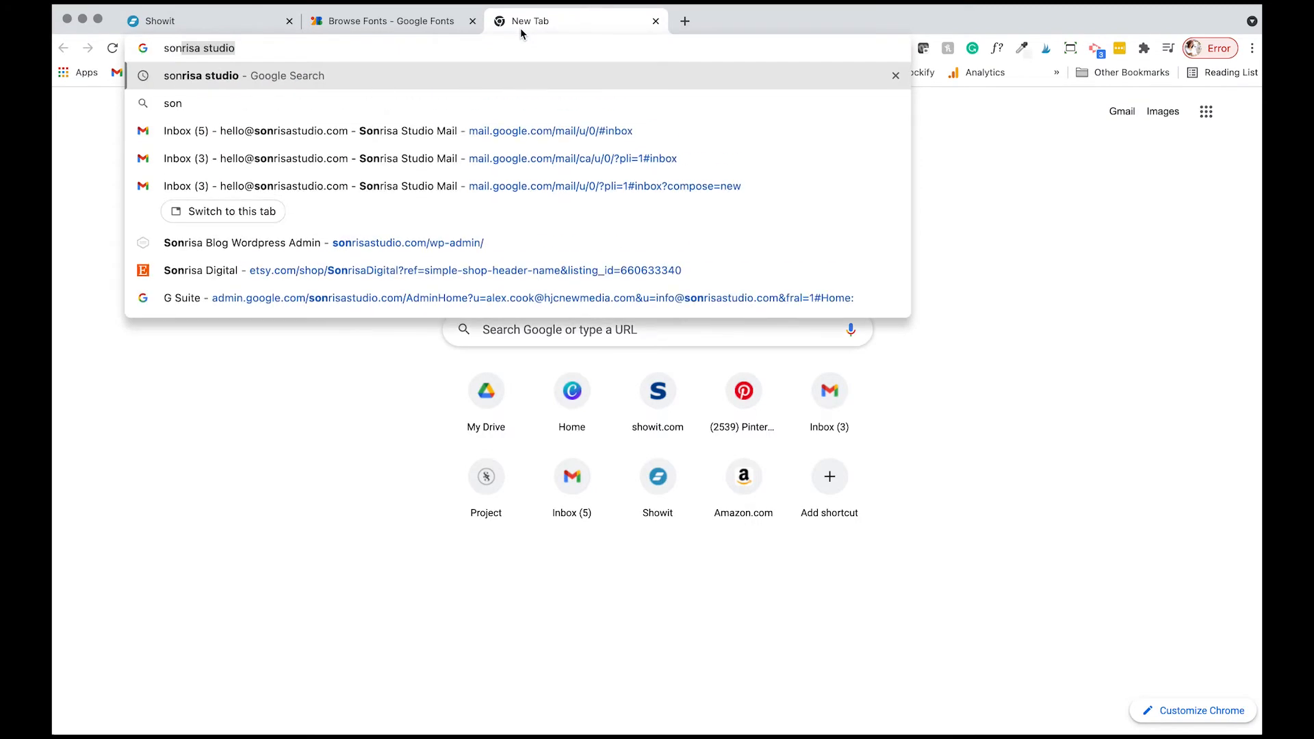
pyautogui.press('Return')
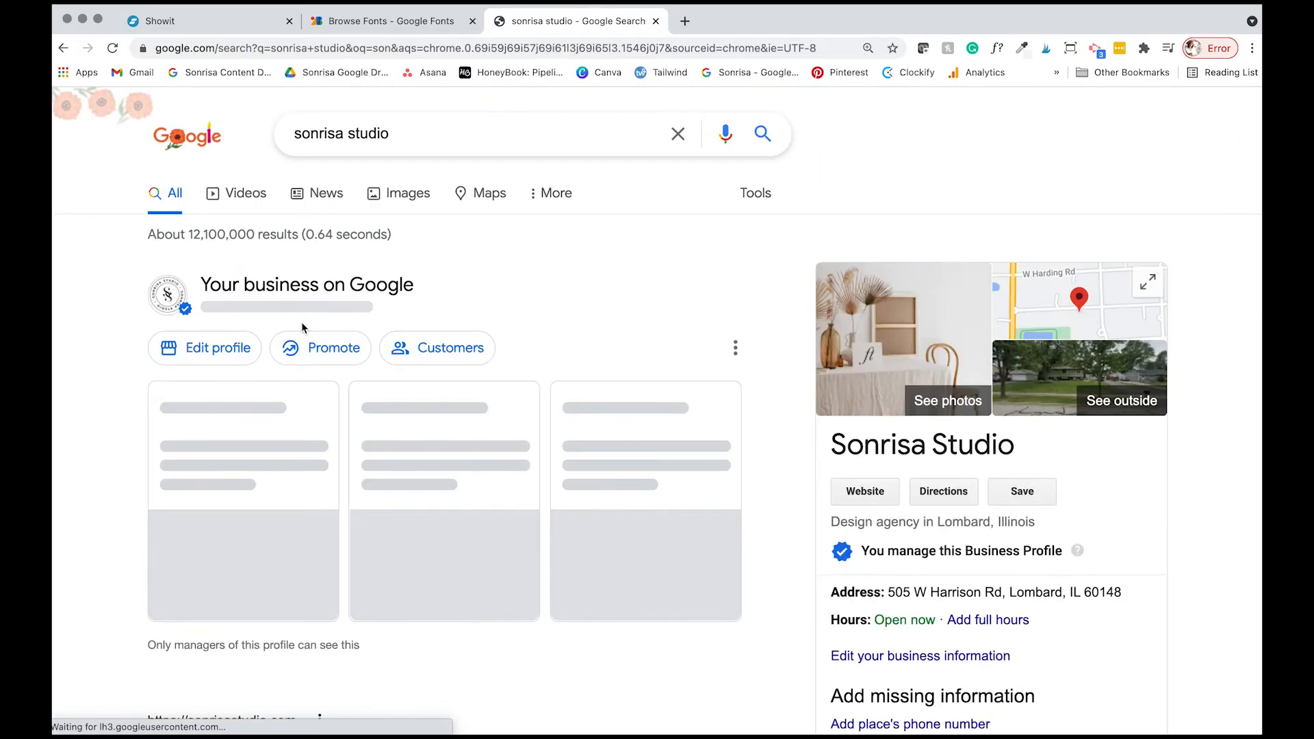
pyautogui.scroll(-5, 301, 322)
pyautogui.click(302, 404)
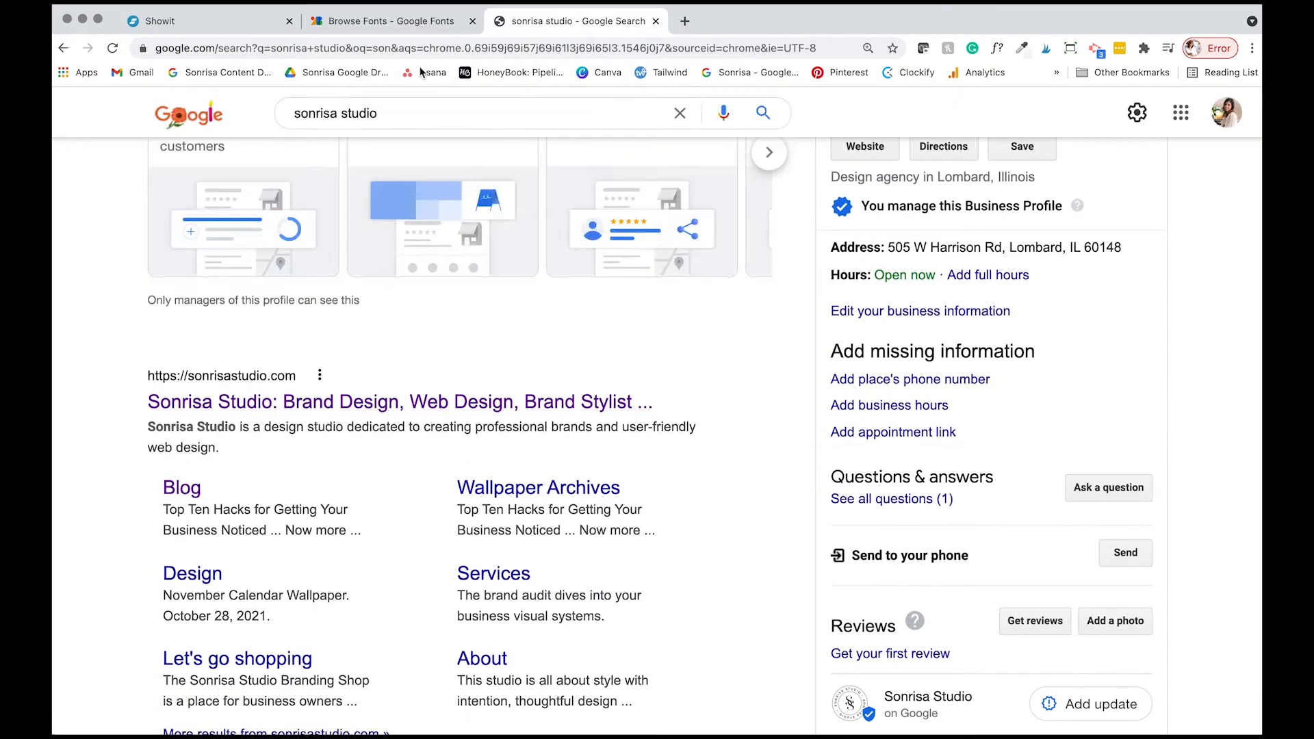
pyautogui.click(200, 21)
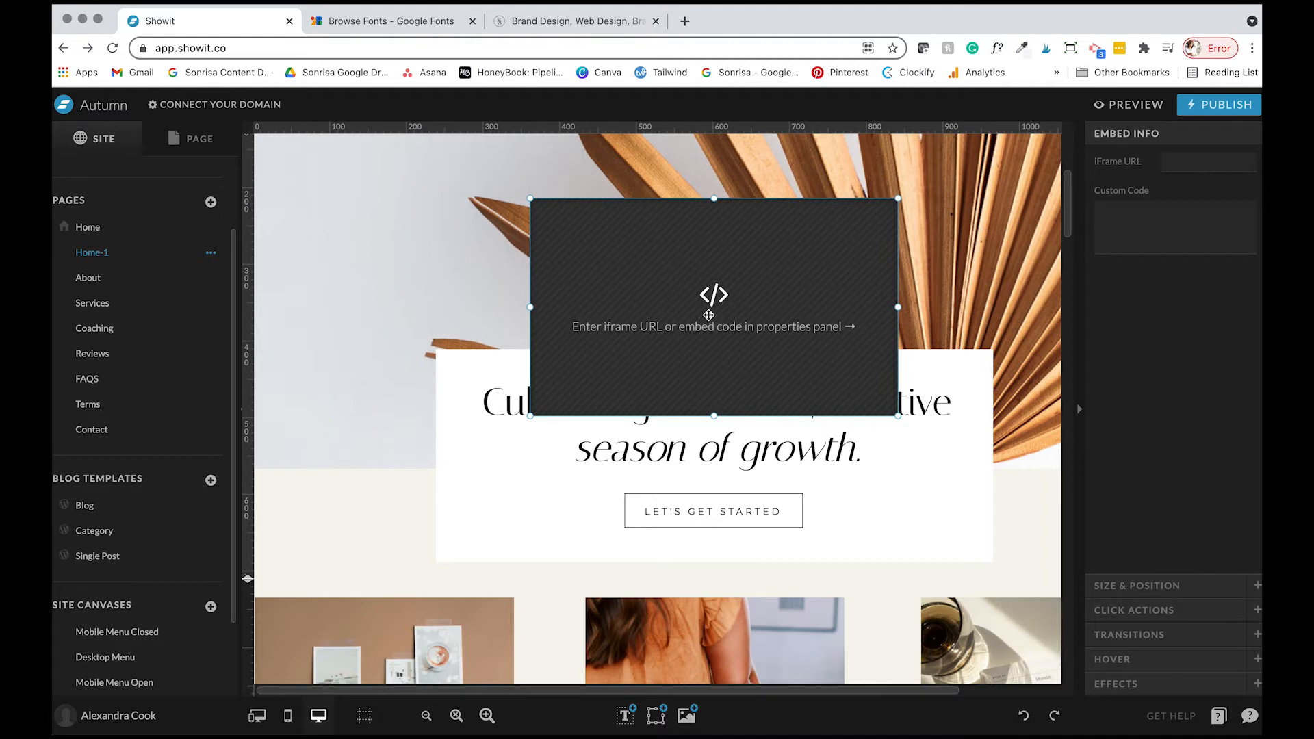
pyautogui.click(557, 21)
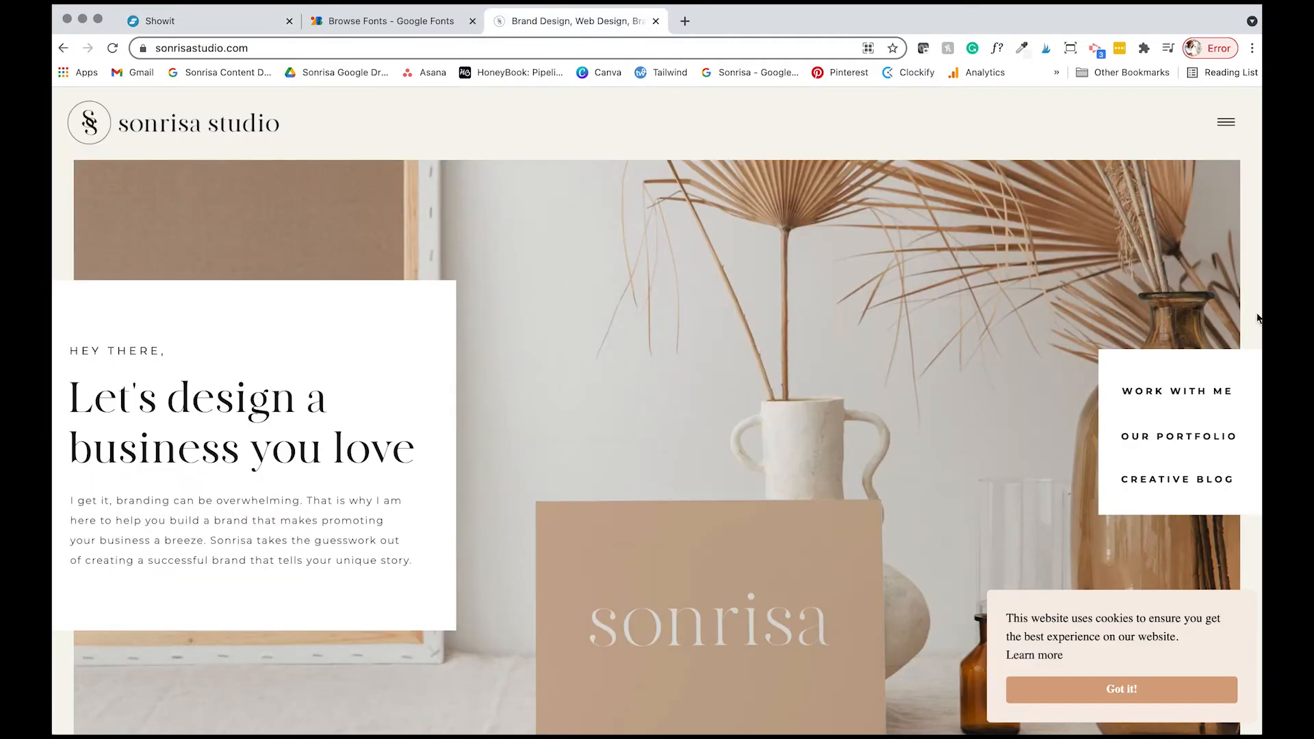
# Open the Project Inquiry page from the website's navigation, accepting the cookie notice, and examine the first fields of its form
pyautogui.click(1223, 123)
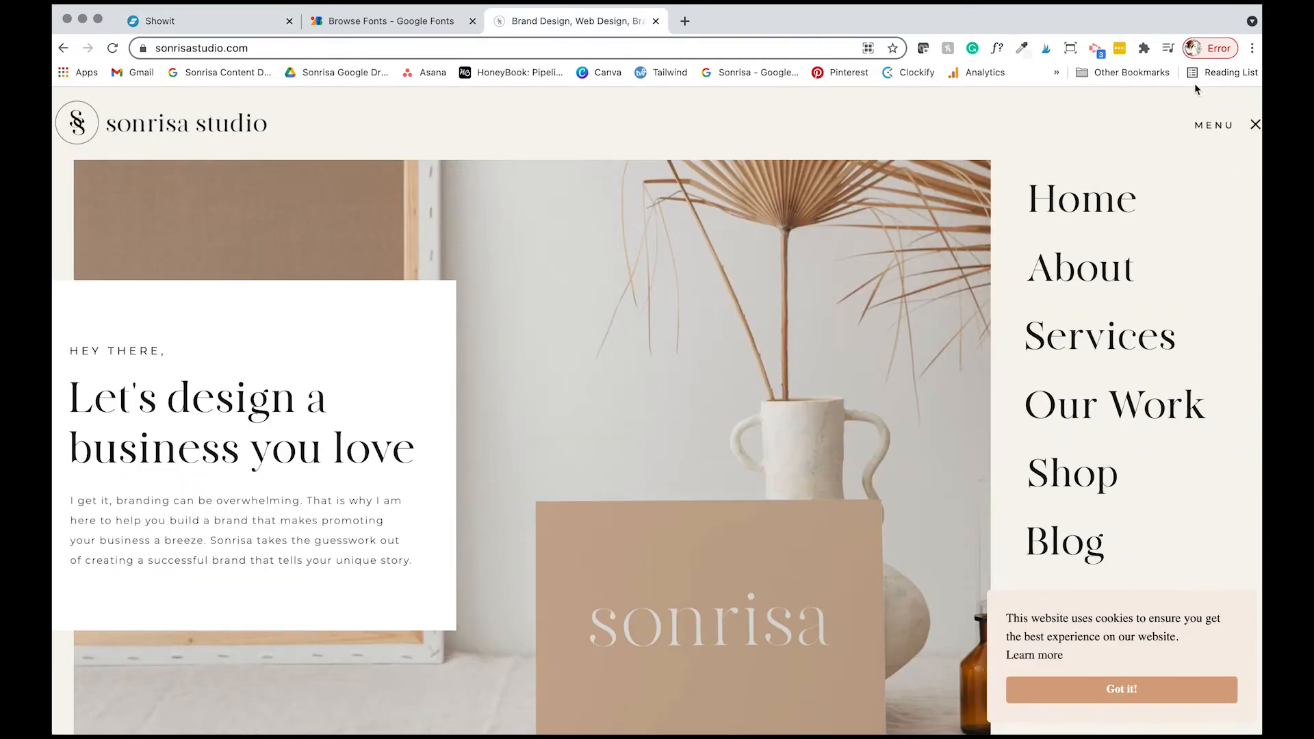
pyautogui.click(1109, 688)
pyautogui.scroll(-1, 1082, 651)
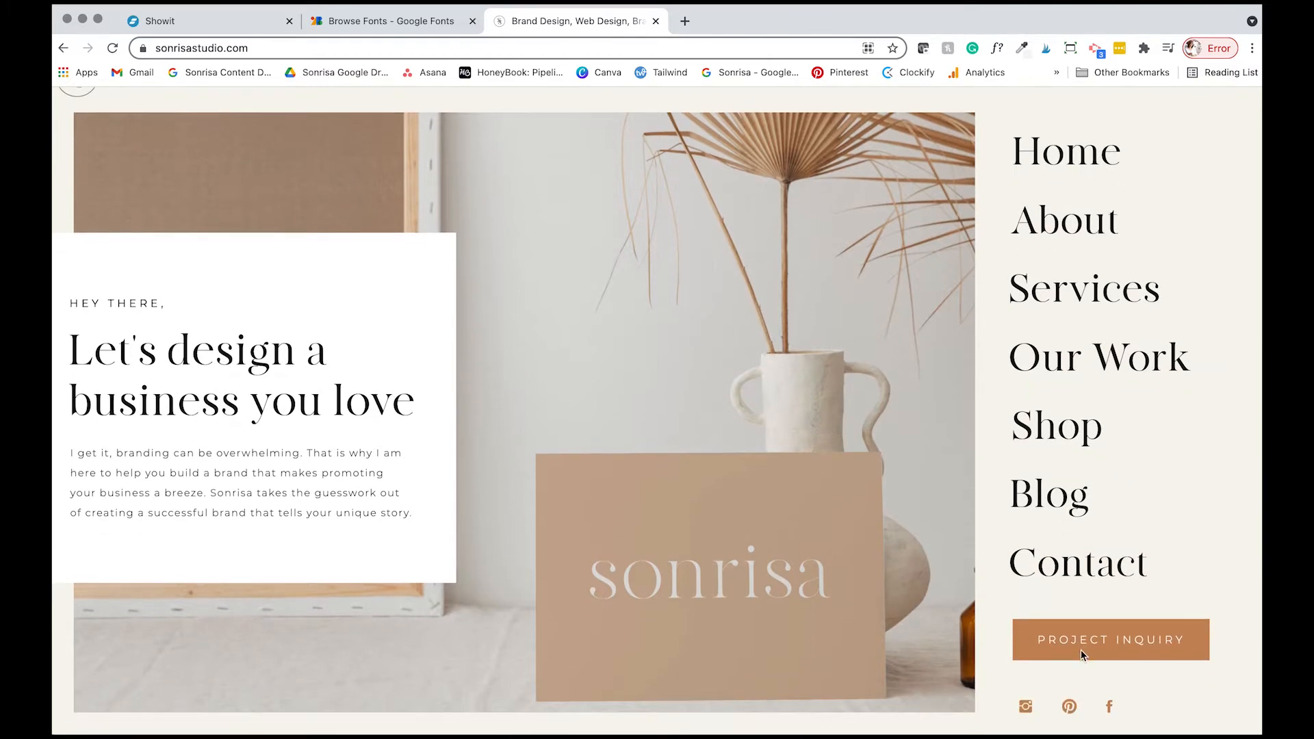
pyautogui.click(1081, 647)
pyautogui.scroll(-5, 602, 281)
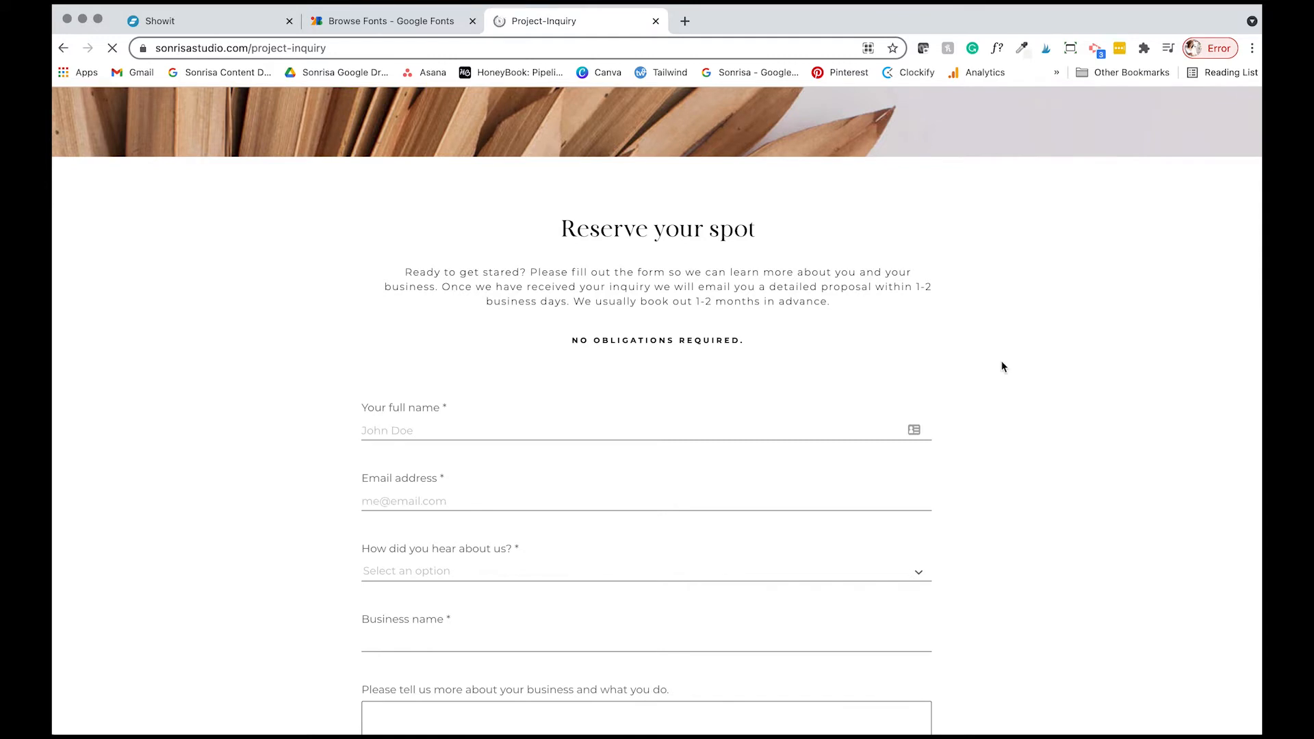
pyautogui.scroll(-2, 900, 348)
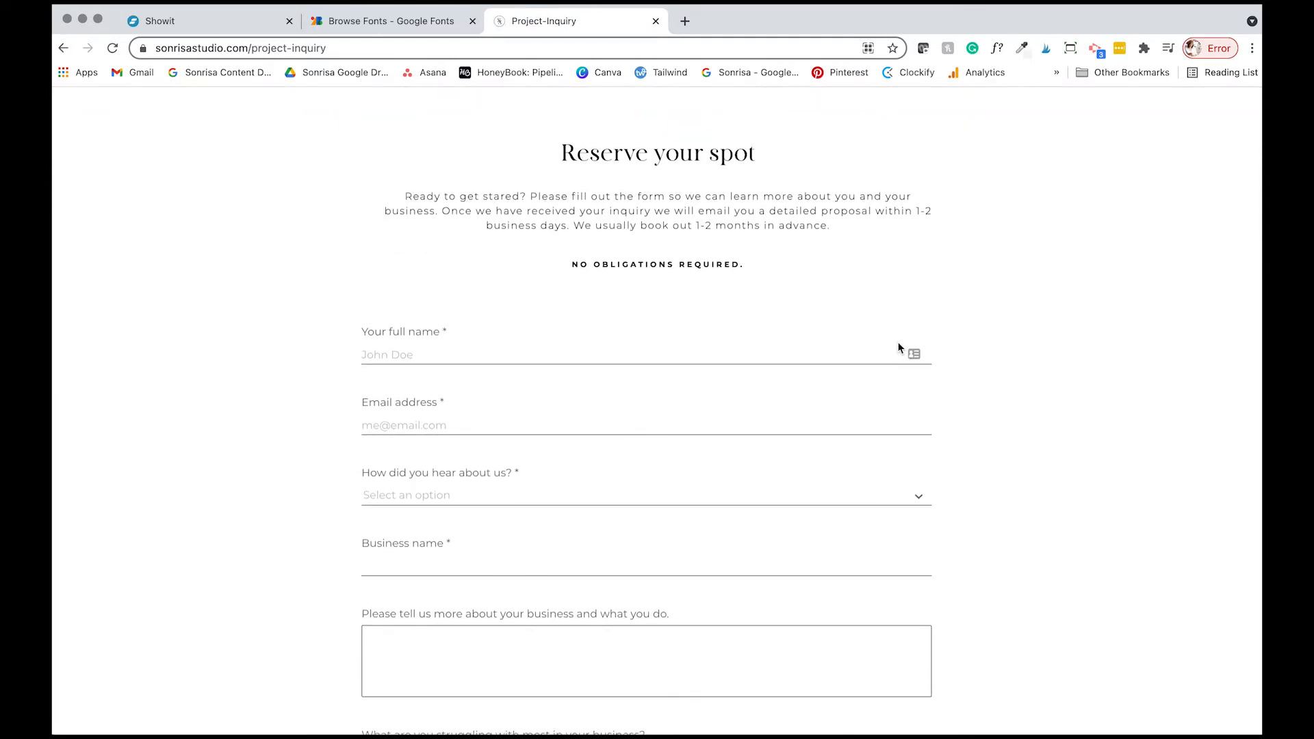
pyautogui.scroll(1, 900, 348)
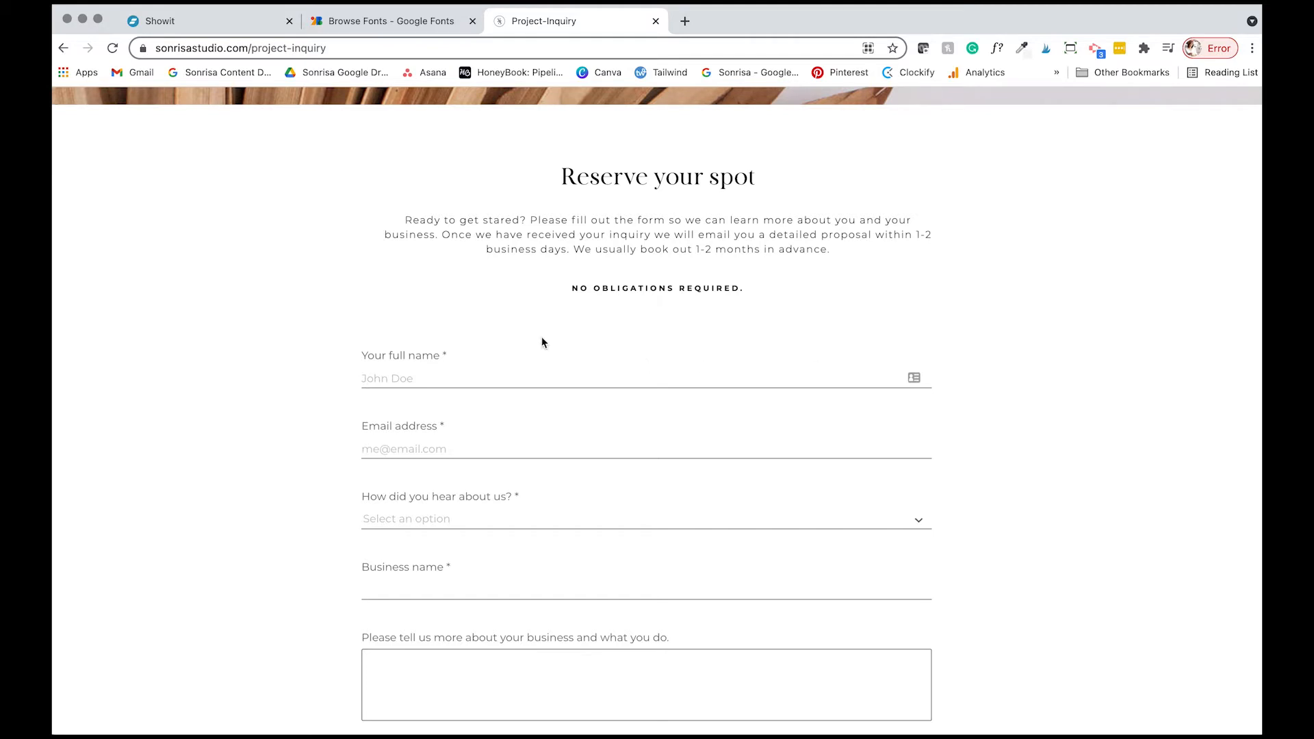
pyautogui.scroll(-1, 421, 293)
pyautogui.scroll(-3, 248, 294)
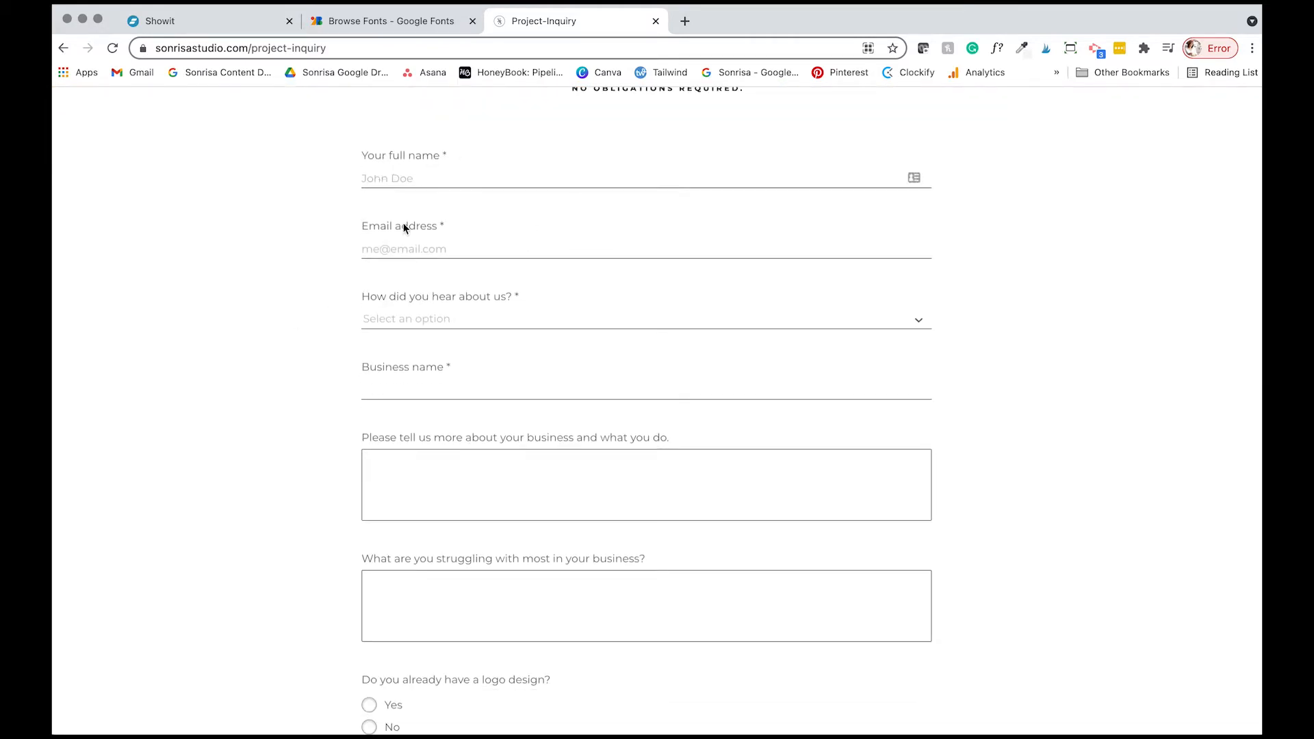
# Switch back to Showit and enlarge the embed code block over the headline, repositioning it on the Banner canvas
pyautogui.click(193, 22)
pyautogui.moveTo(714, 415); pyautogui.dragTo(714, 620)
pyautogui.moveTo(746, 334); pyautogui.dragTo(692, 281)
pyautogui.moveTo(834, 346); pyautogui.dragTo(905, 355)
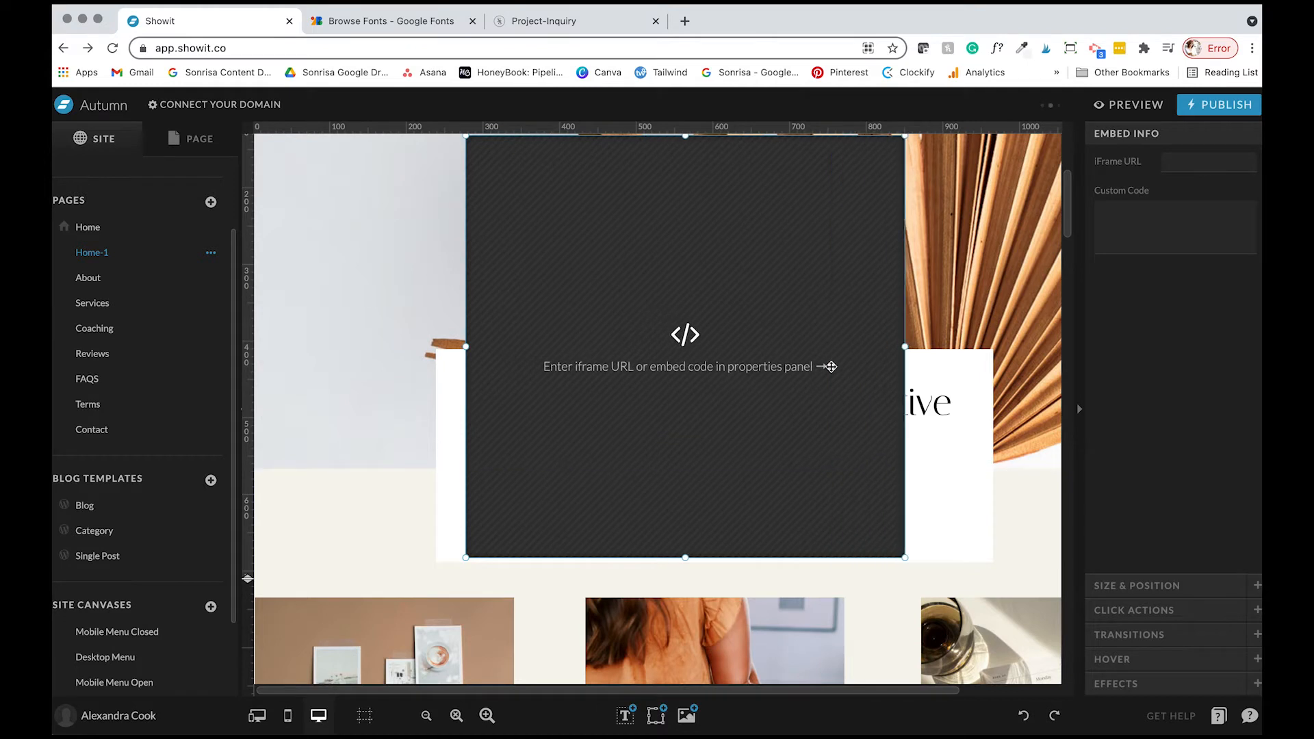
pyautogui.scroll(1, 694, 358)
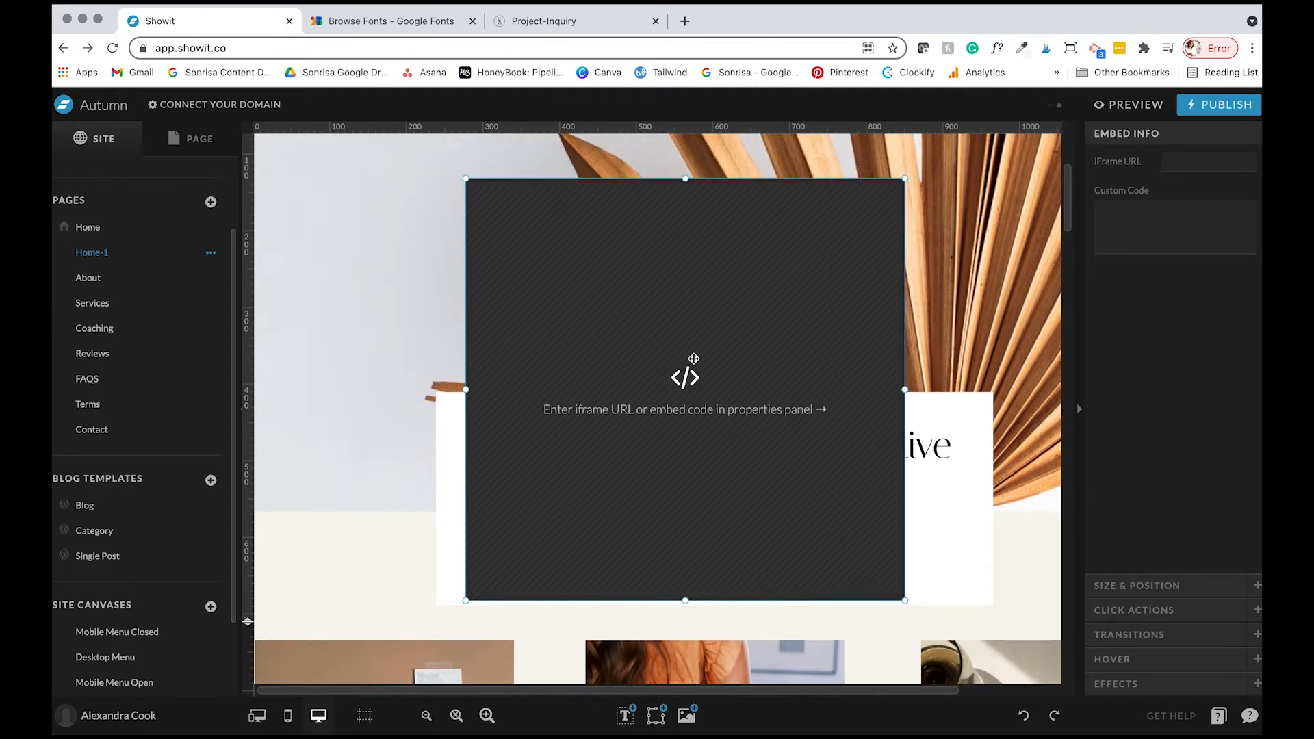
# Switch to the Project-Inquiry page and review the embedded form down to its send button
pyautogui.click(562, 23)
pyautogui.scroll(-2, 663, 196)
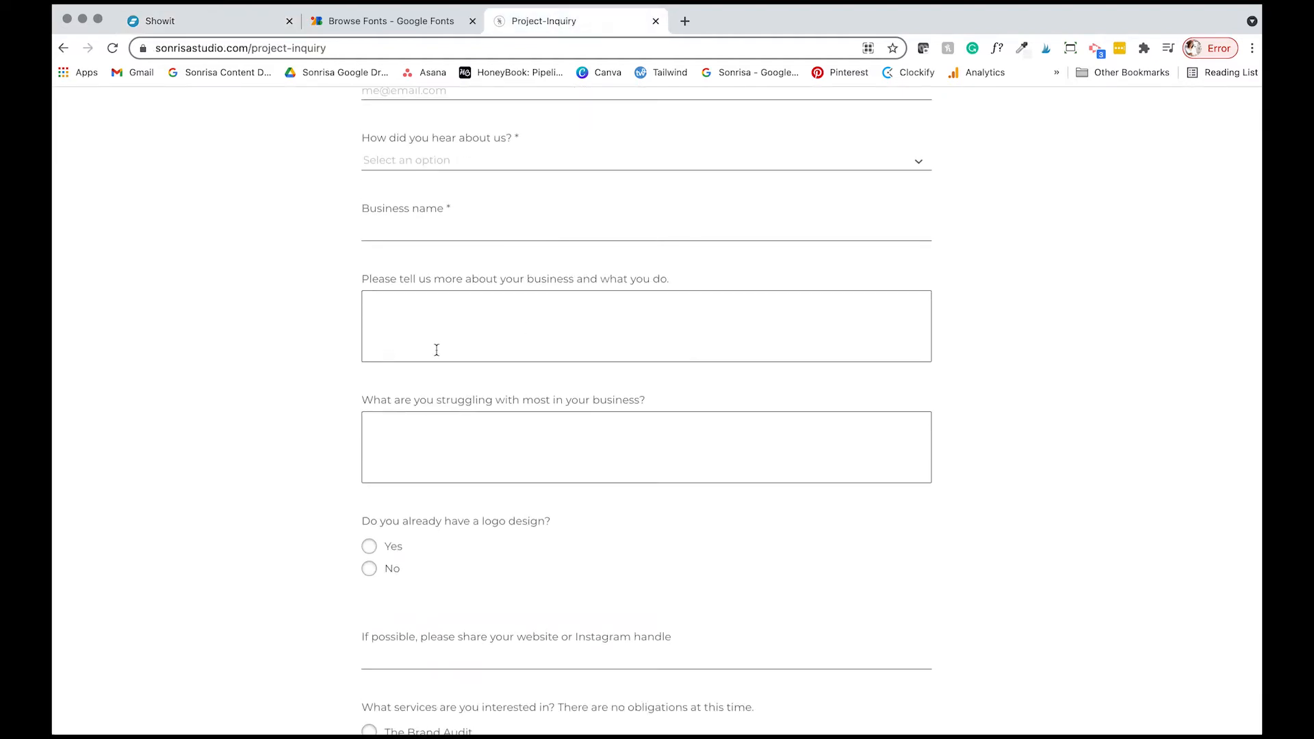
pyautogui.scroll(-3, 510, 426)
pyautogui.scroll(-3, 510, 426)
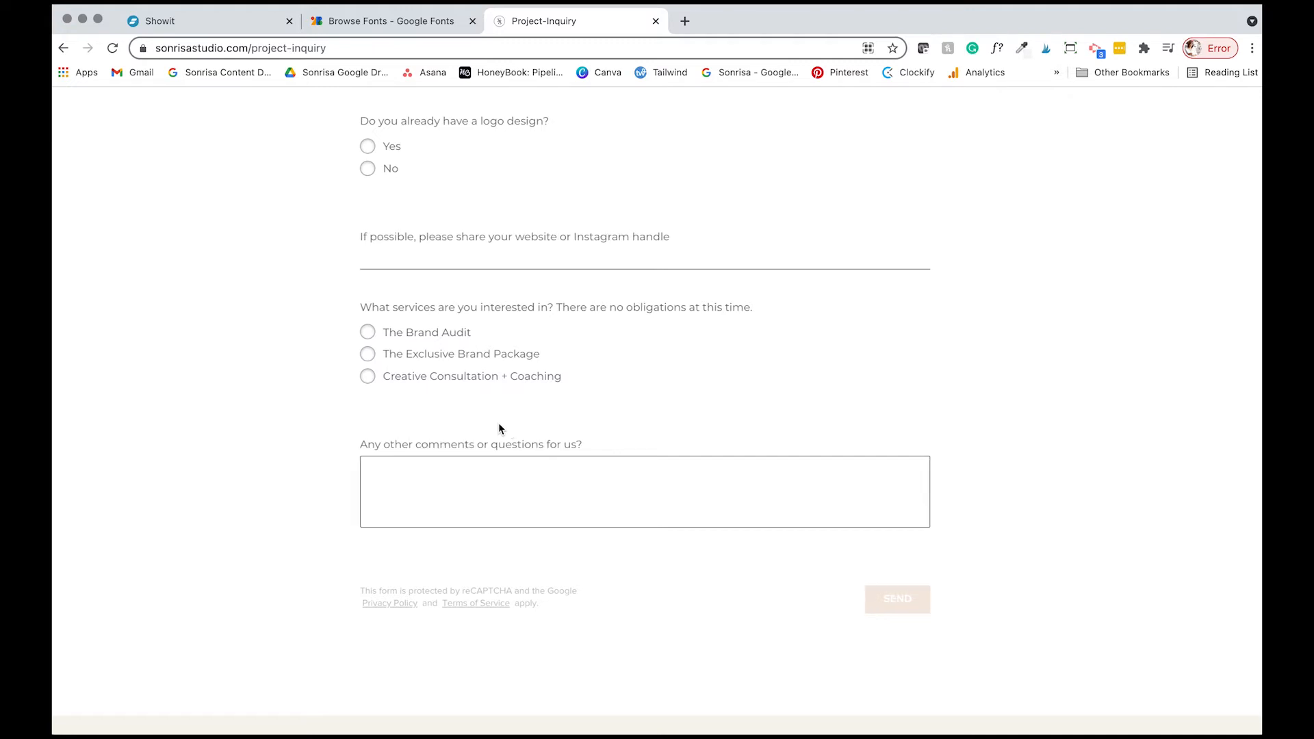
pyautogui.scroll(10, 537, 332)
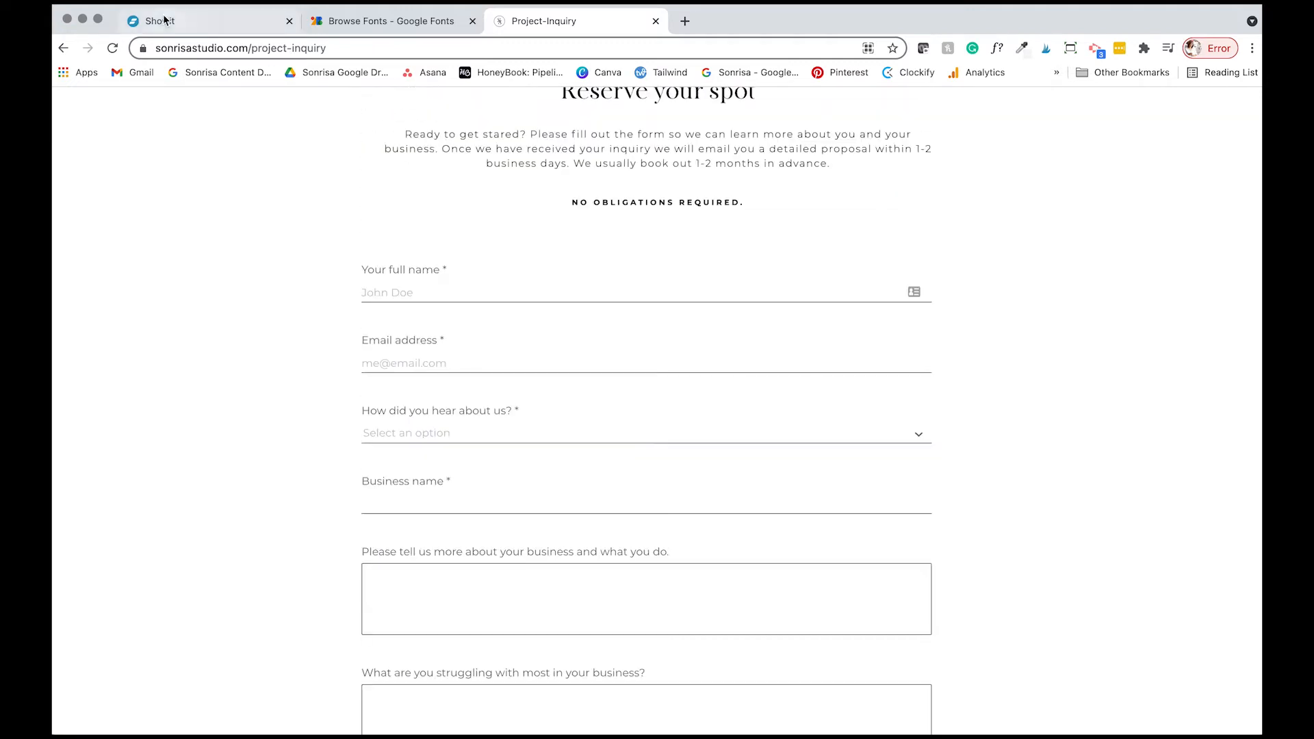
# Return to Showit, reduce the embed code block's height and delete it from the Banner canvas
pyautogui.click(235, 27)
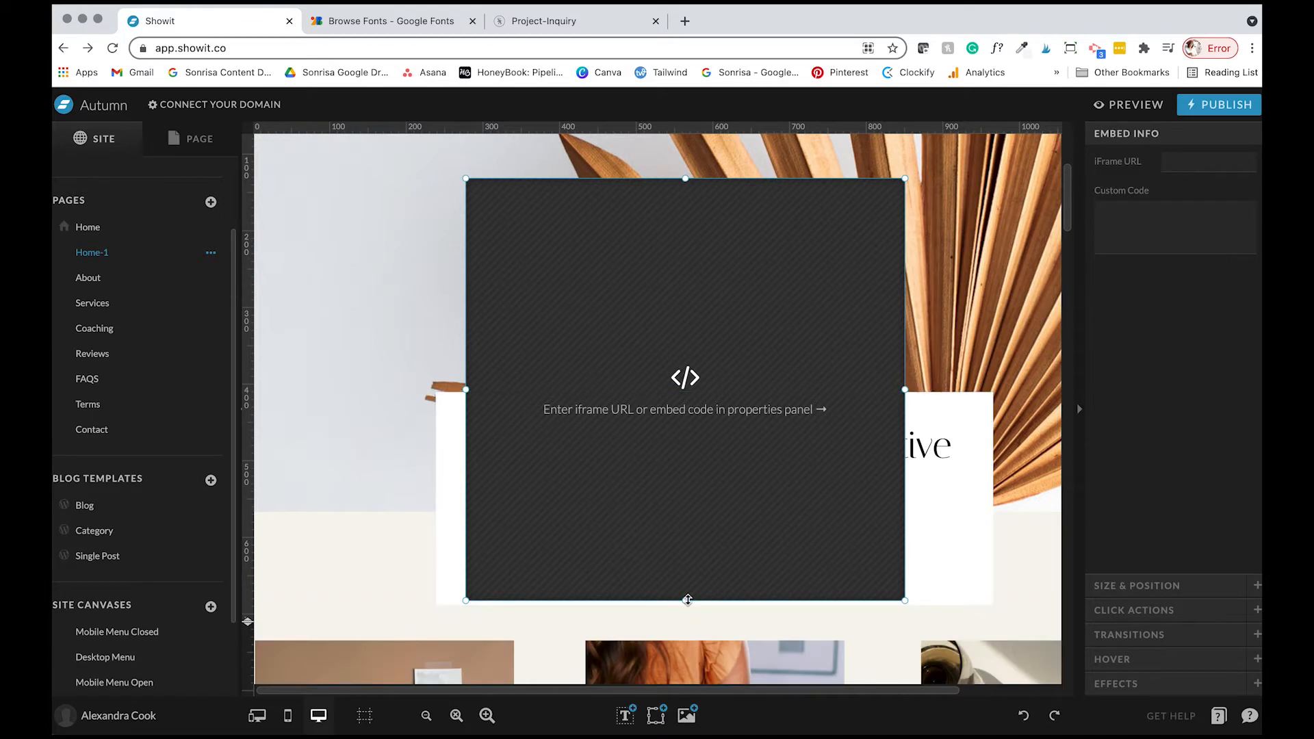
pyautogui.moveTo(686, 601); pyautogui.dragTo(762, 465)
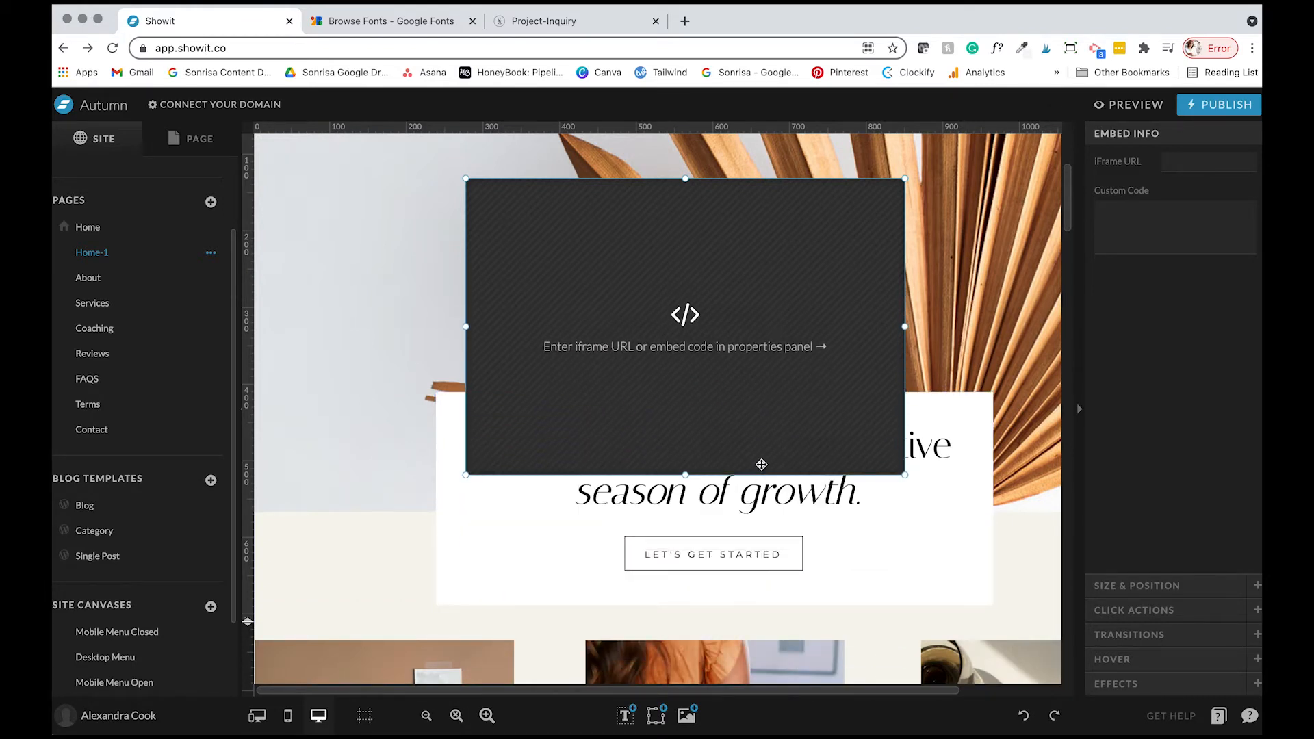
pyautogui.press('BackSpace')
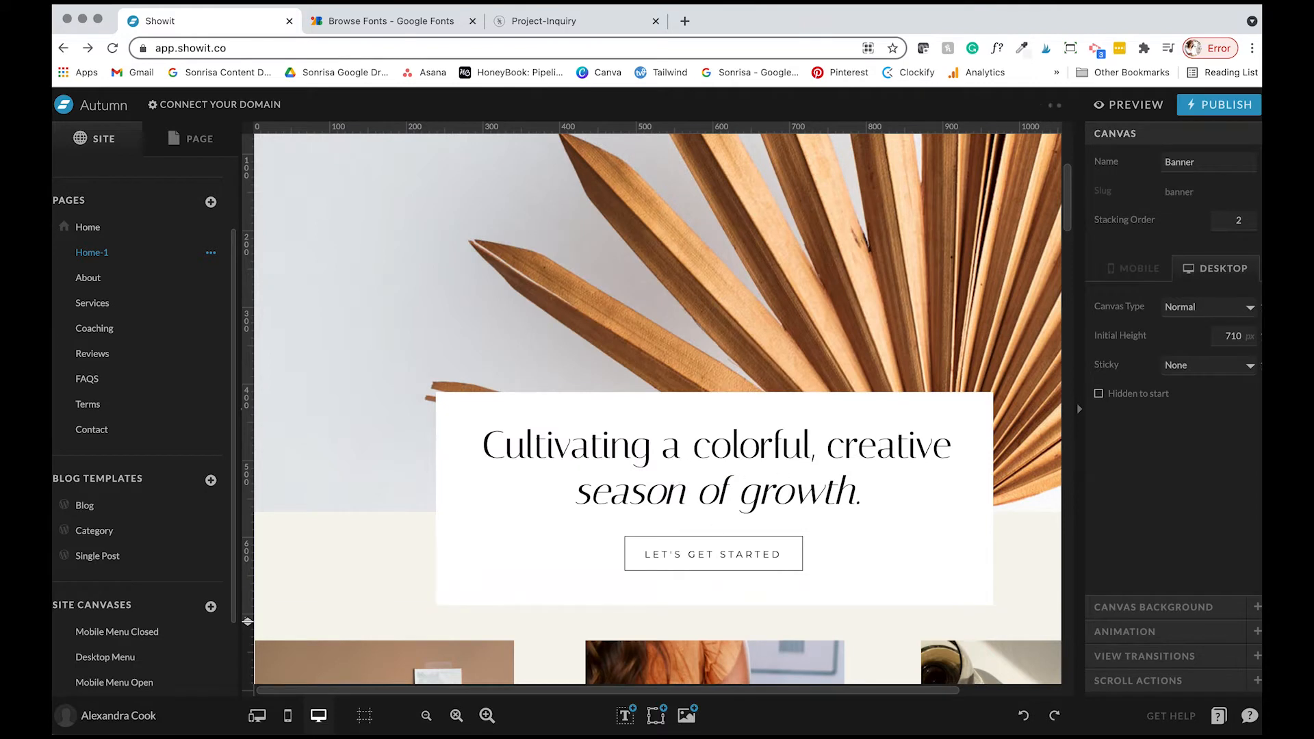
# Add a gallery element to the Banner canvas, align it with the canvas's upper-left corner and enlarge it over the banner image
pyautogui.moveTo(654, 726)
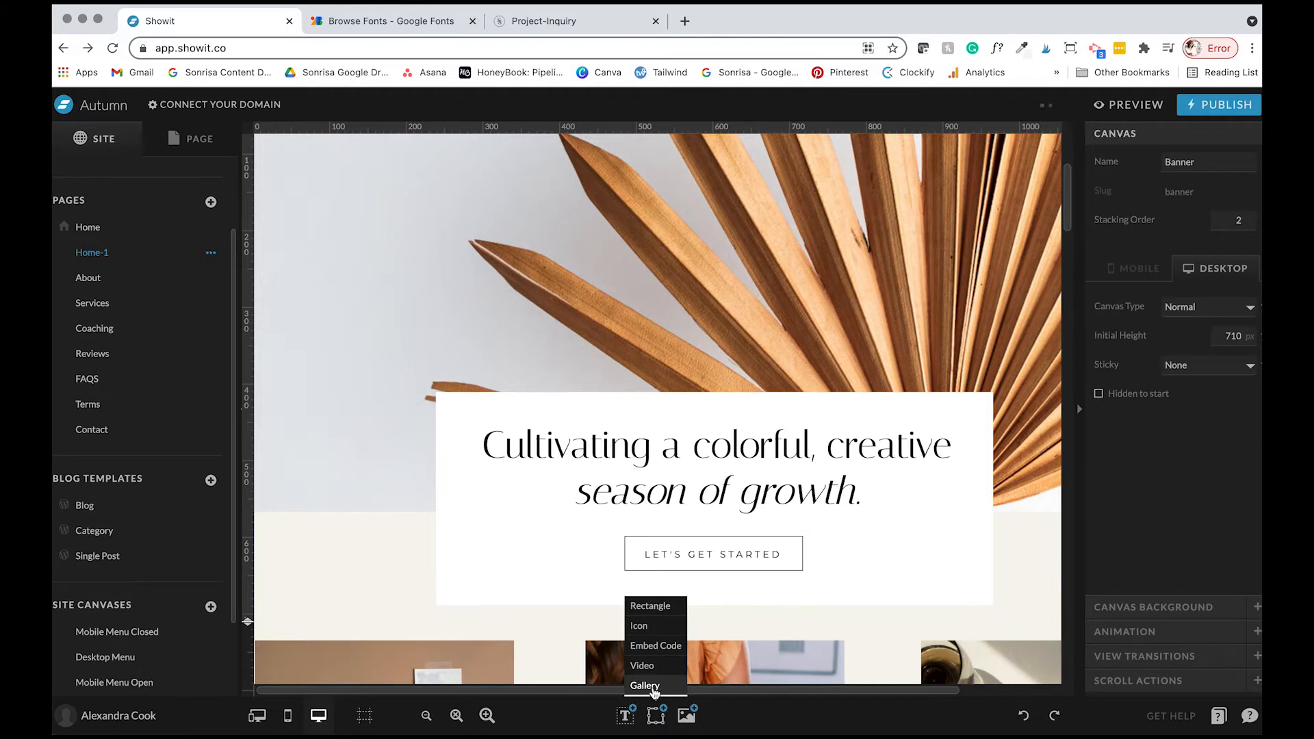
pyautogui.click(653, 690)
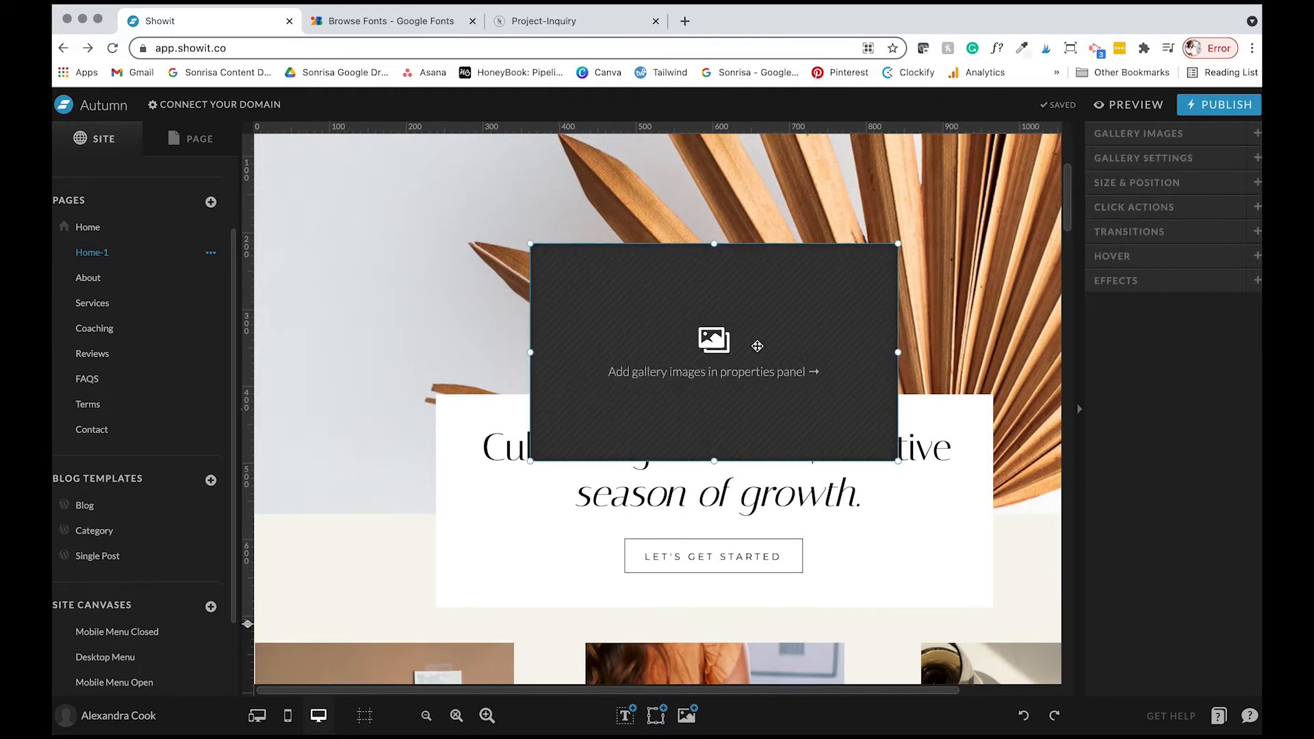
pyautogui.moveTo(757, 341); pyautogui.dragTo(600, 252)
pyautogui.scroll(2, 599, 252)
pyautogui.moveTo(602, 334); pyautogui.dragTo(478, 267)
pyautogui.scroll(-2, 522, 291)
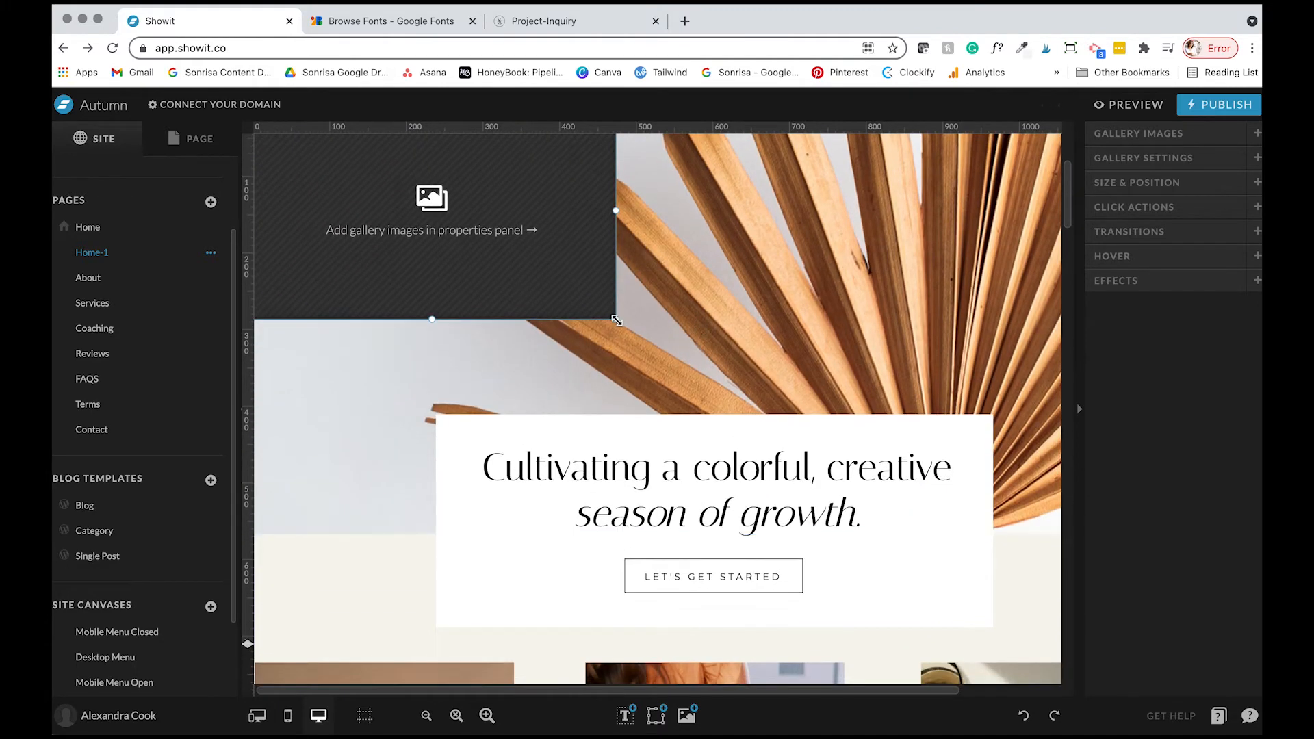
pyautogui.moveTo(616, 320); pyautogui.dragTo(1162, 543)
pyautogui.scroll(2, 1045, 332)
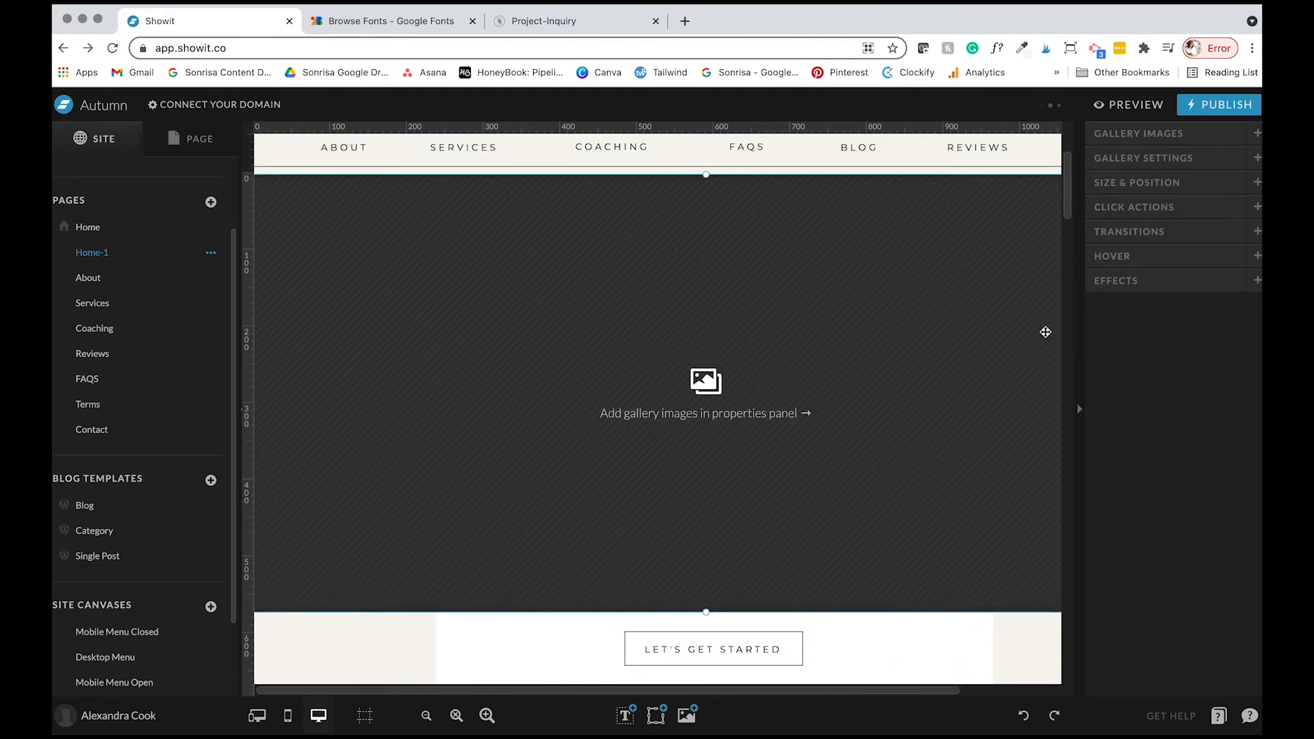
# Open the gallery's image manager and add Autumn-Avenue-09.png from the Sonrisa shop folder to the gallery
pyautogui.click(1142, 133)
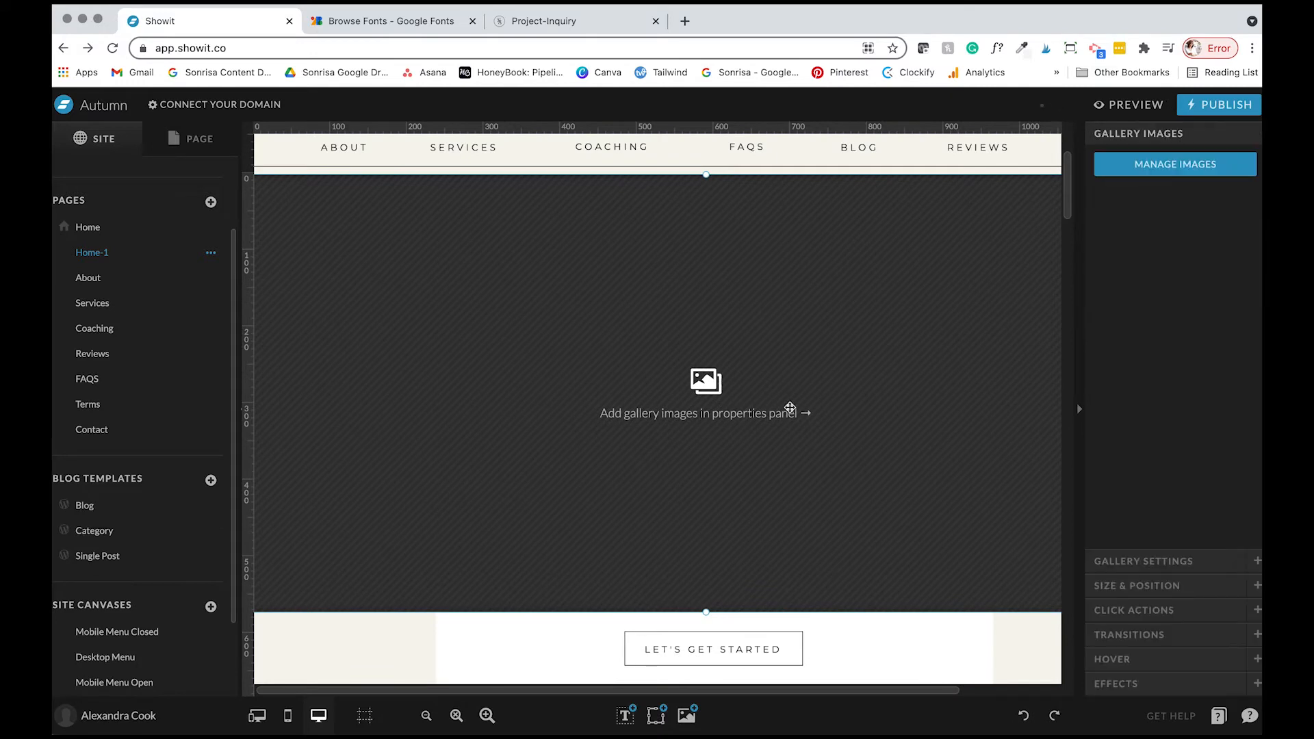
pyautogui.click(1157, 172)
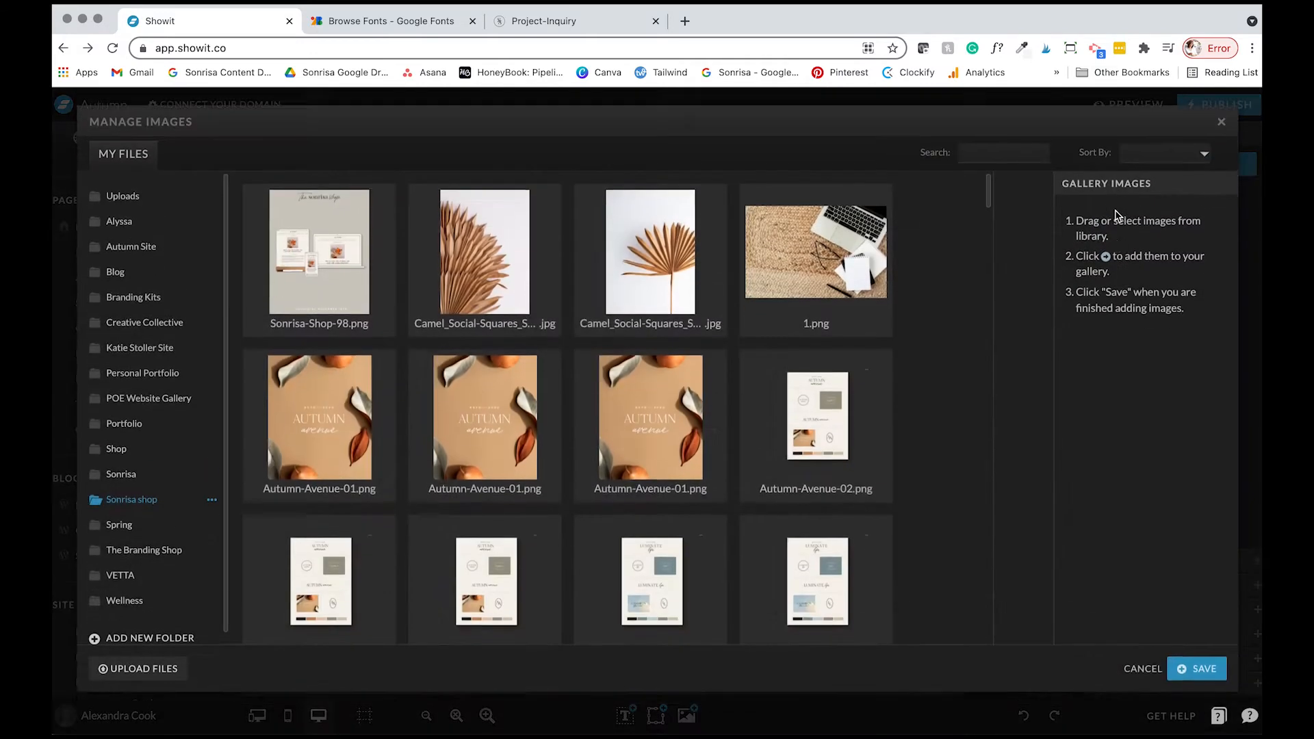
pyautogui.click(484, 267)
pyautogui.click(815, 267)
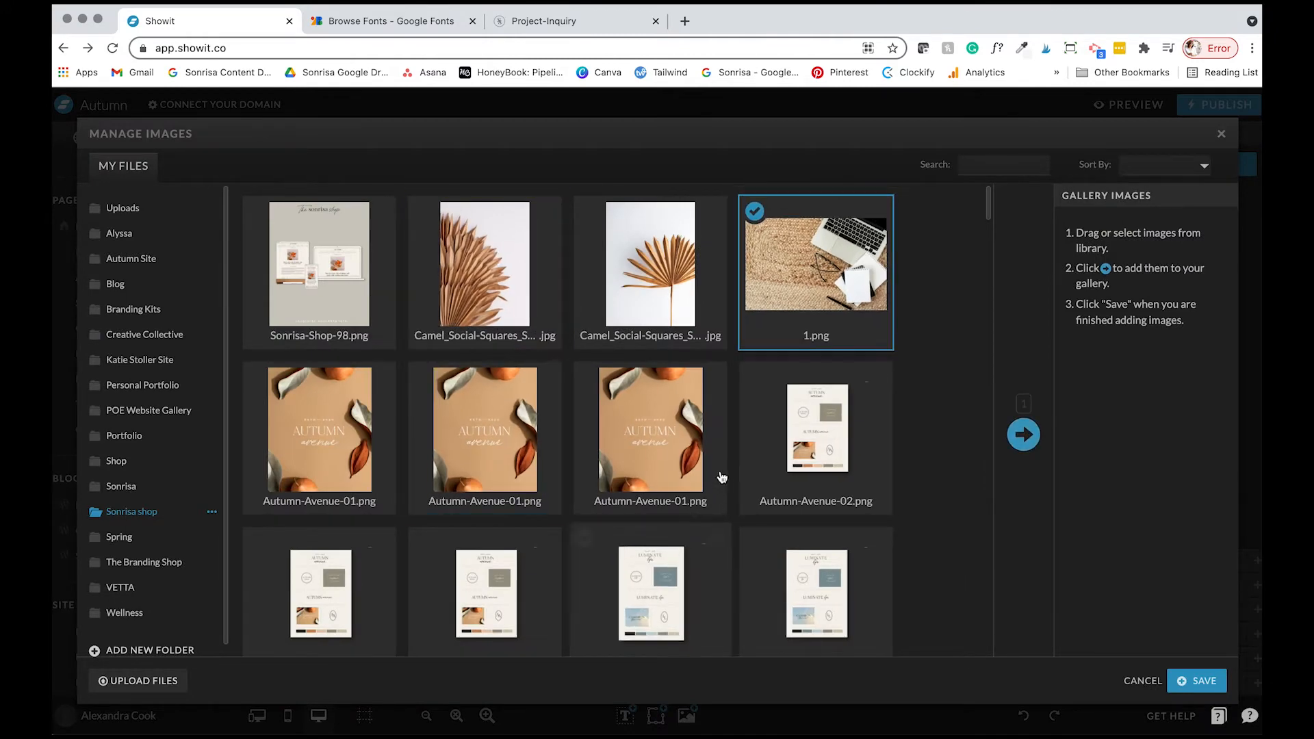
pyautogui.scroll(-3, 718, 475)
pyautogui.scroll(-15, 718, 475)
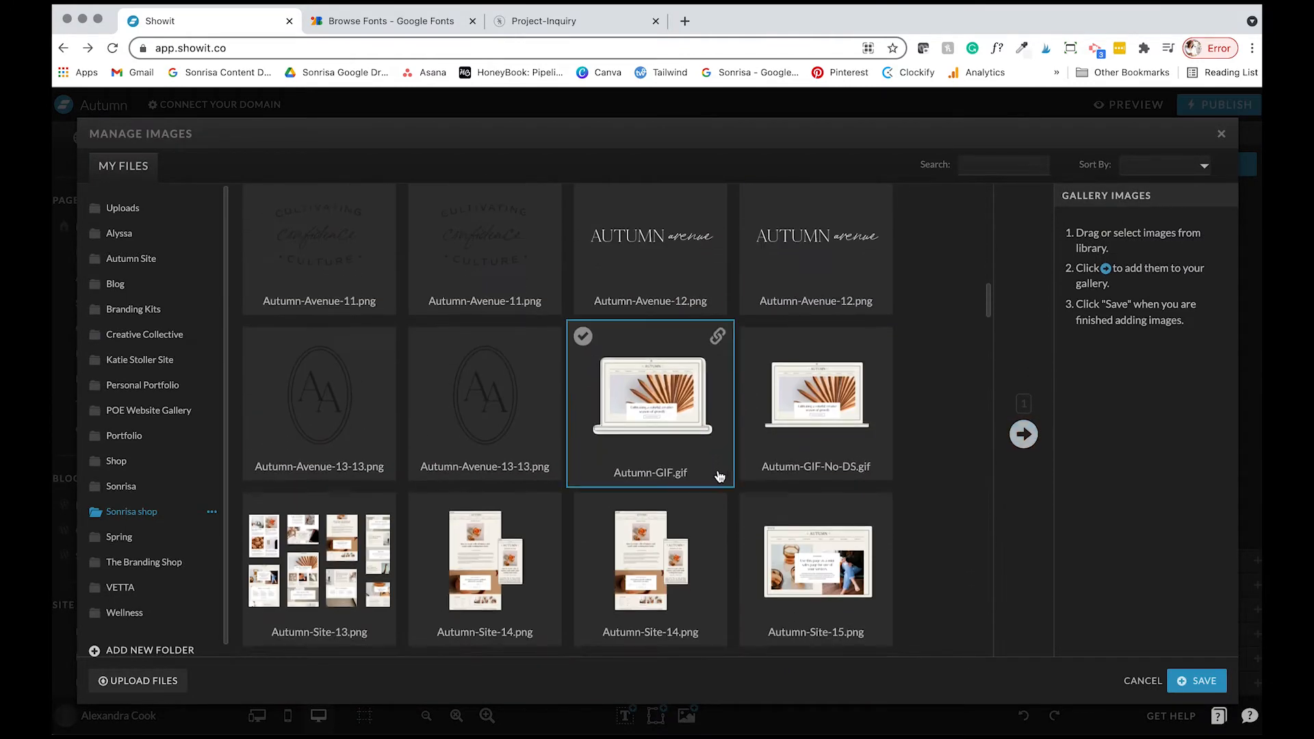
pyautogui.click(485, 232)
pyautogui.click(1023, 434)
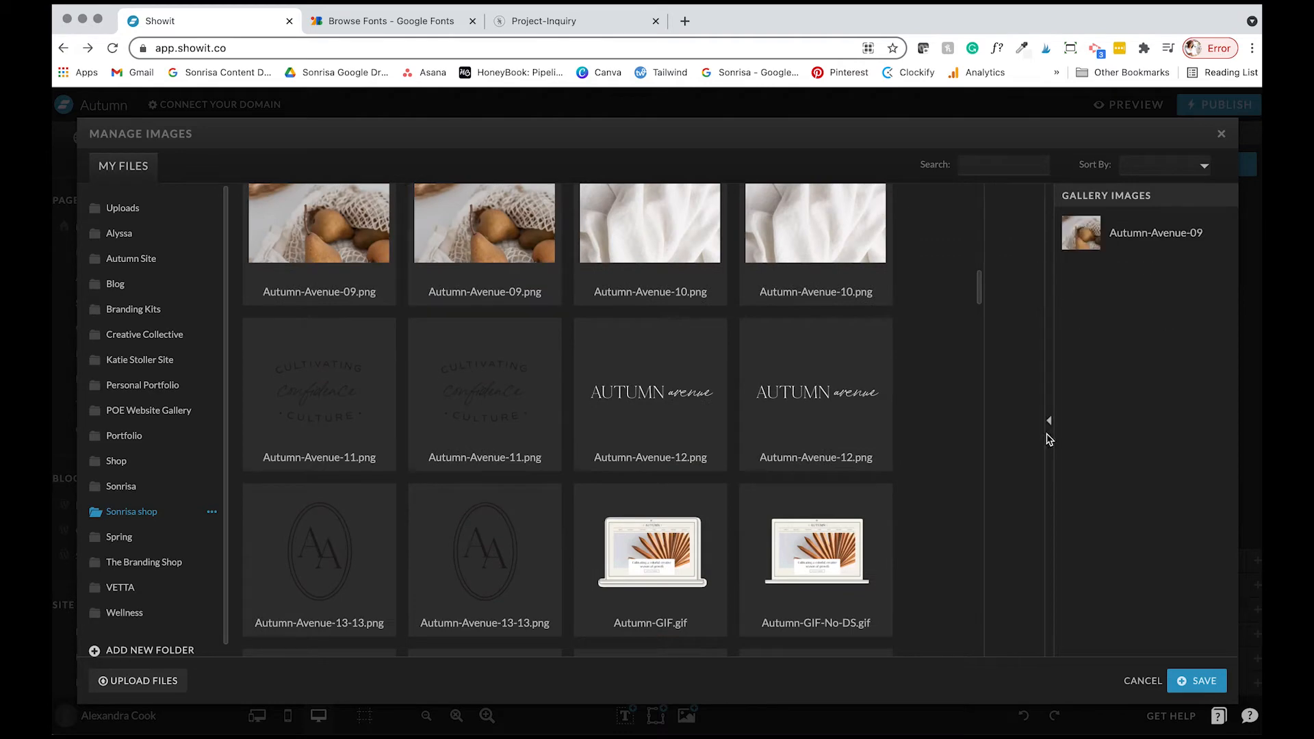
# Add the close-up palm leaf Camel_Social-Squares image and 1.png to the gallery images
pyautogui.scroll(15, 684, 352)
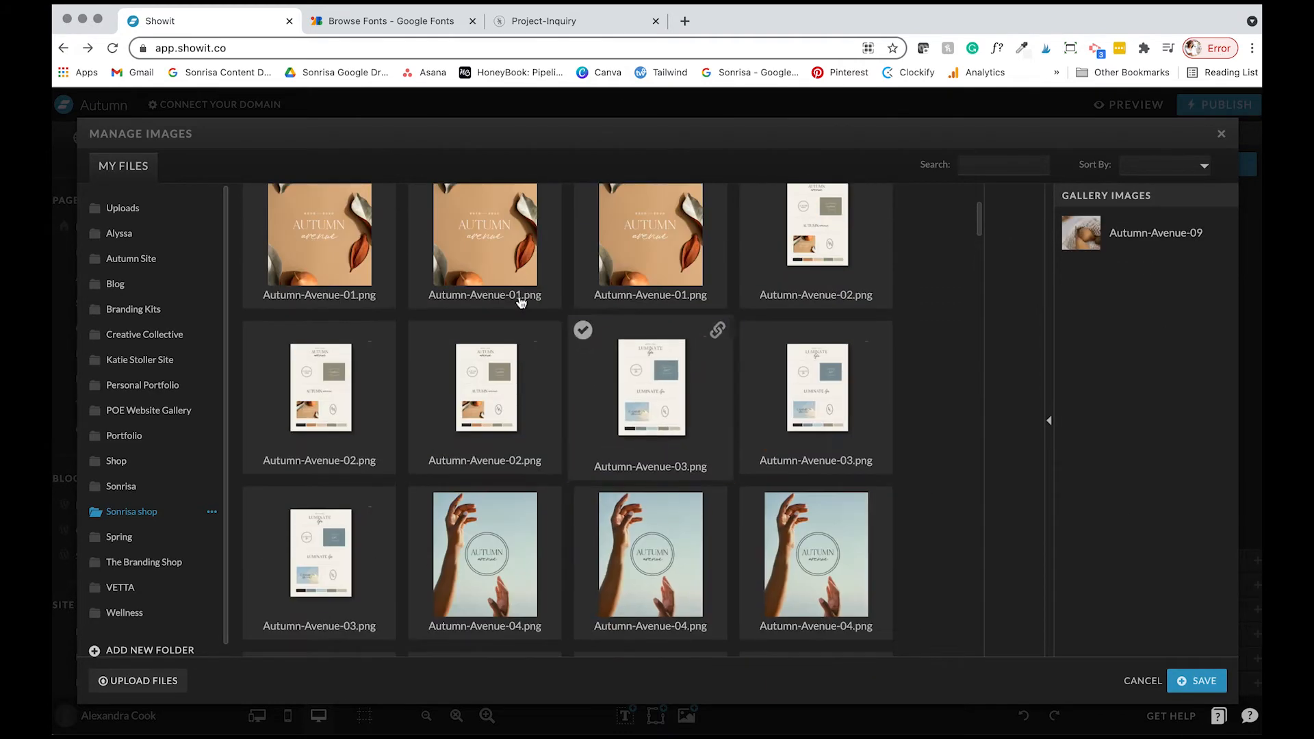
pyautogui.click(506, 272)
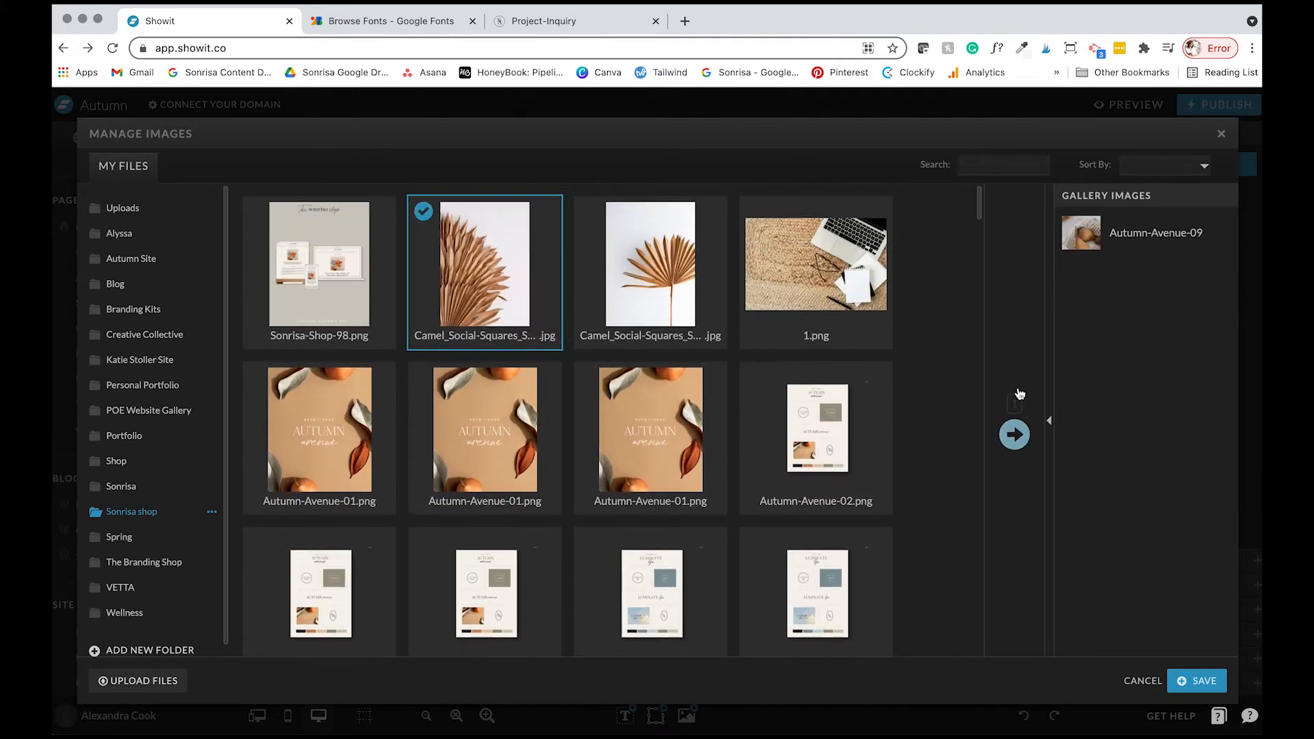
pyautogui.click(1013, 432)
pyautogui.click(815, 263)
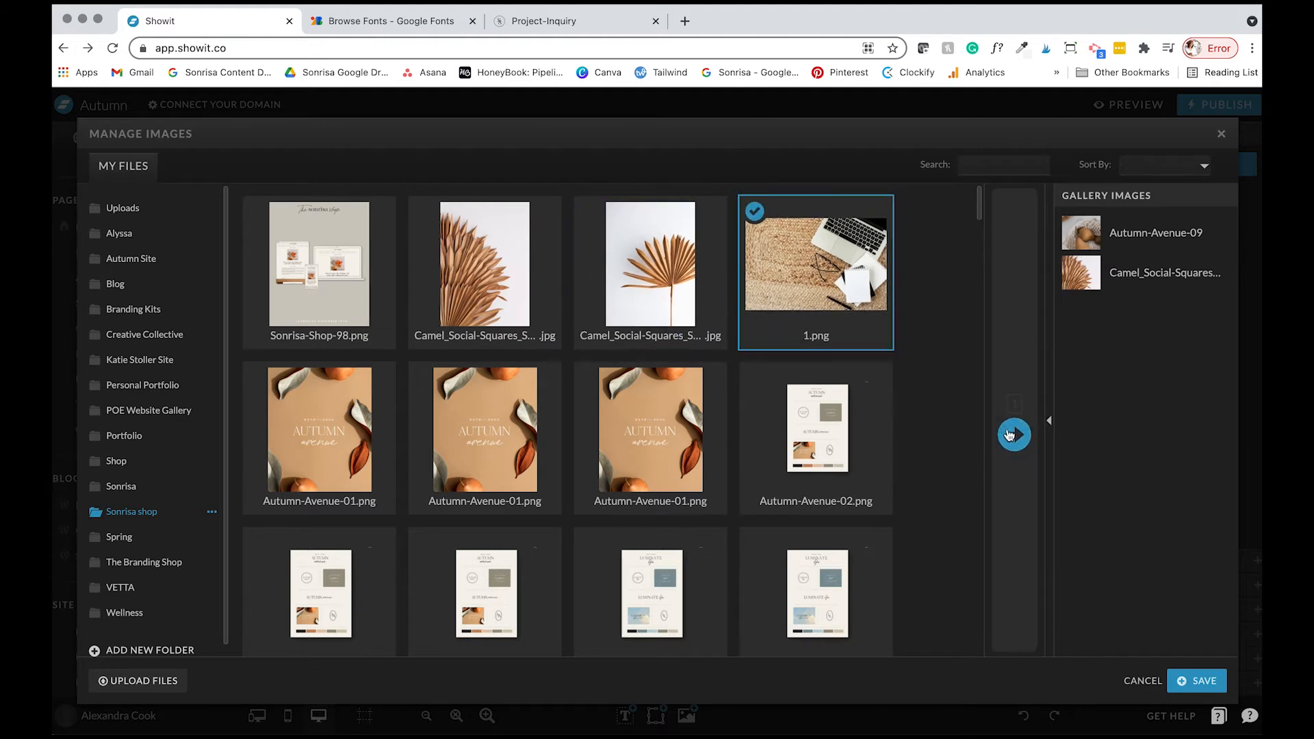
pyautogui.click(1012, 433)
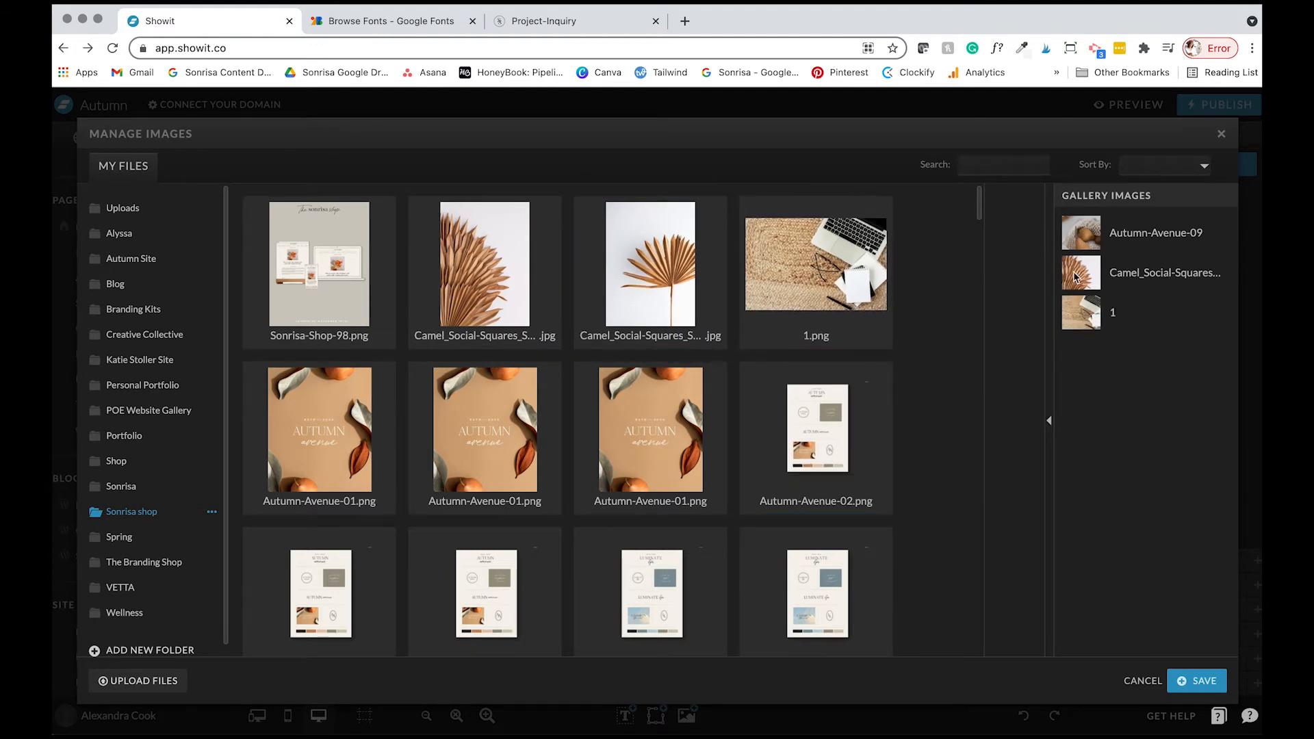
# Reorder the gallery images so that image 1 comes first, and save the gallery
pyautogui.moveTo(1092, 267); pyautogui.dragTo(1100, 217)
pyautogui.moveTo(1093, 316); pyautogui.dragTo(1089, 230)
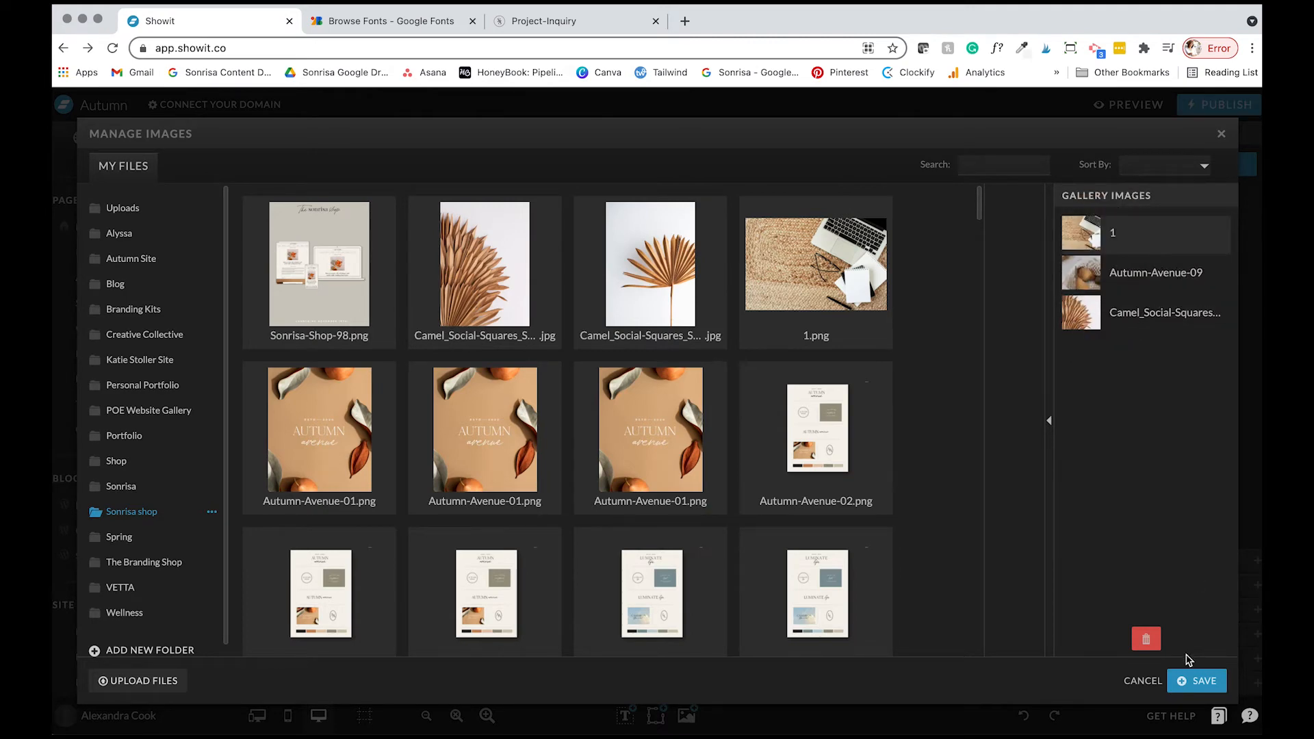
pyautogui.click(1198, 675)
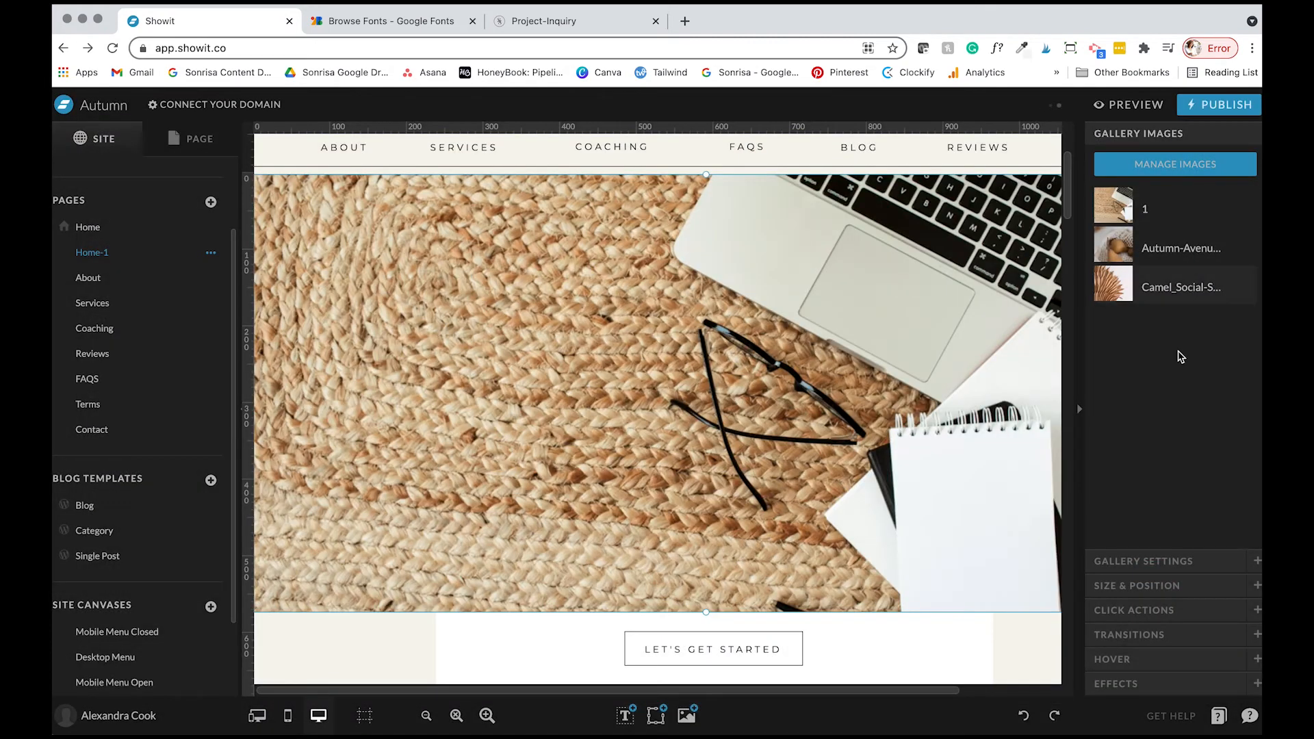
# Review the gallery's type and transition options, and set its Auto Advance to 2 seconds
pyautogui.click(1176, 564)
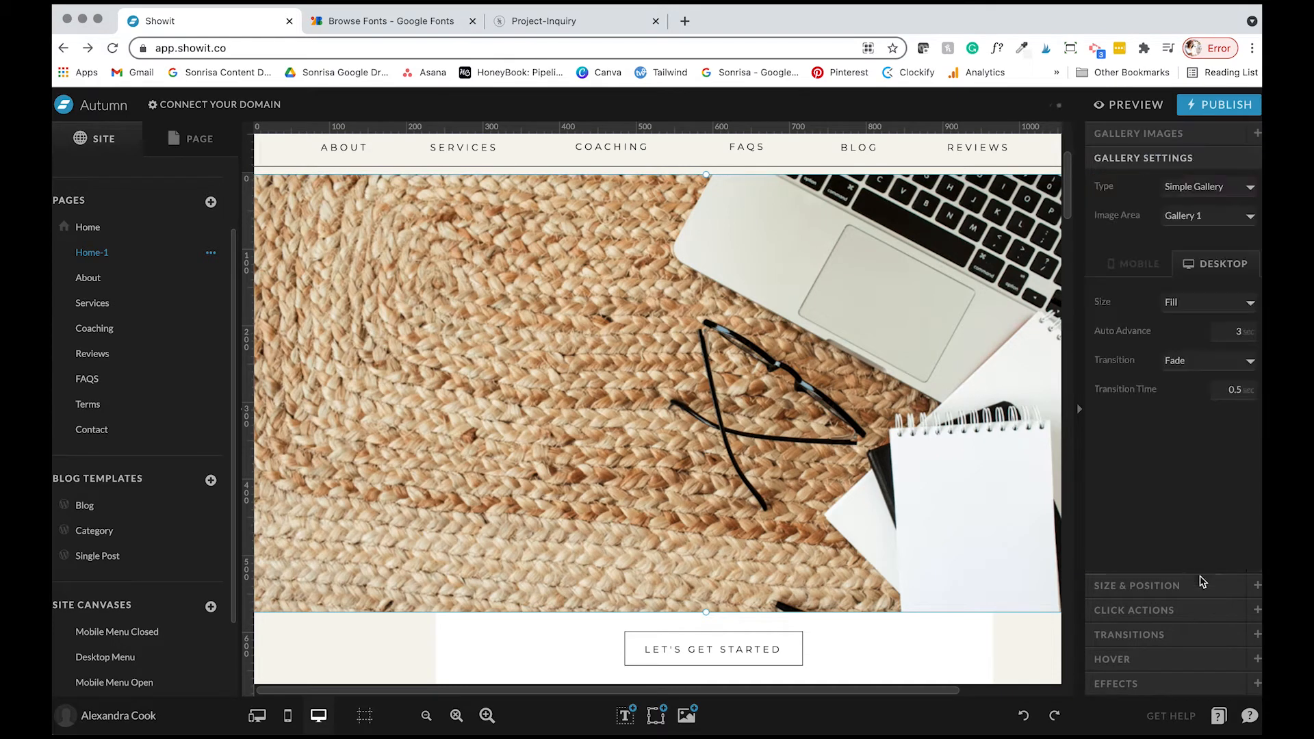
pyautogui.click(1194, 192)
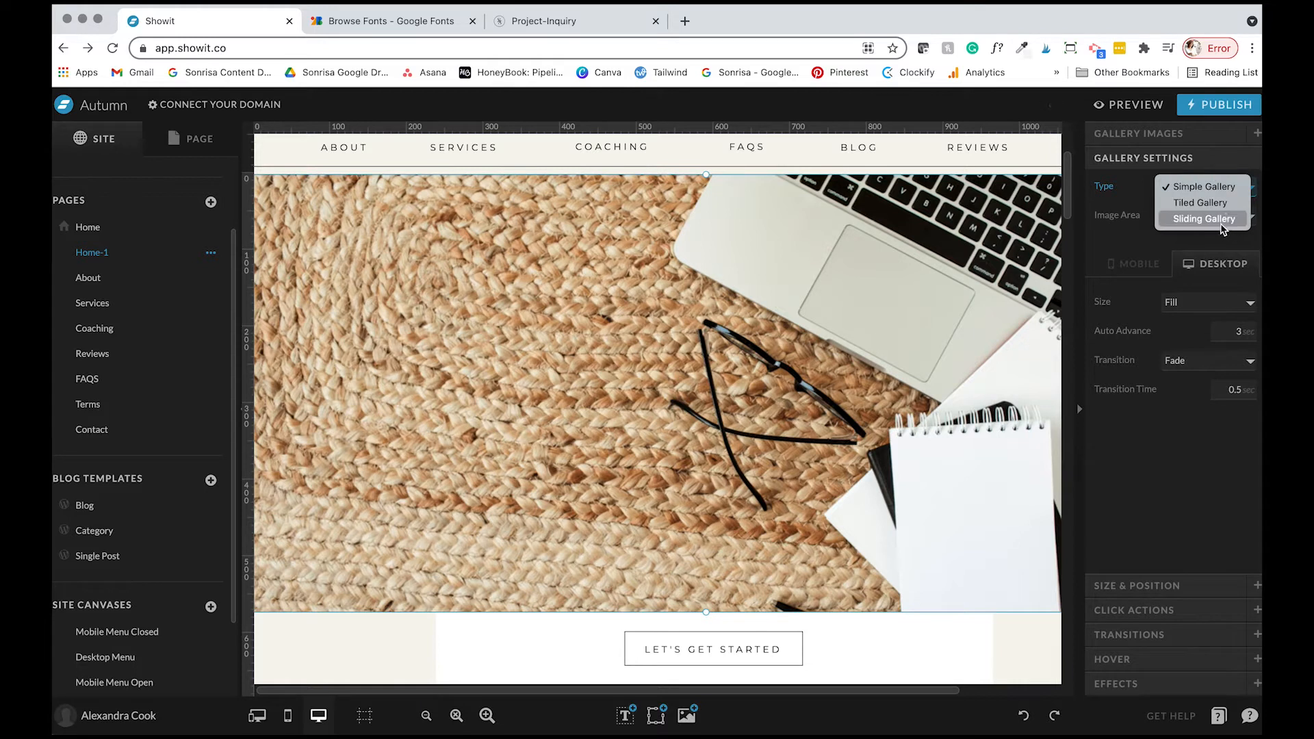
pyautogui.click(1103, 230)
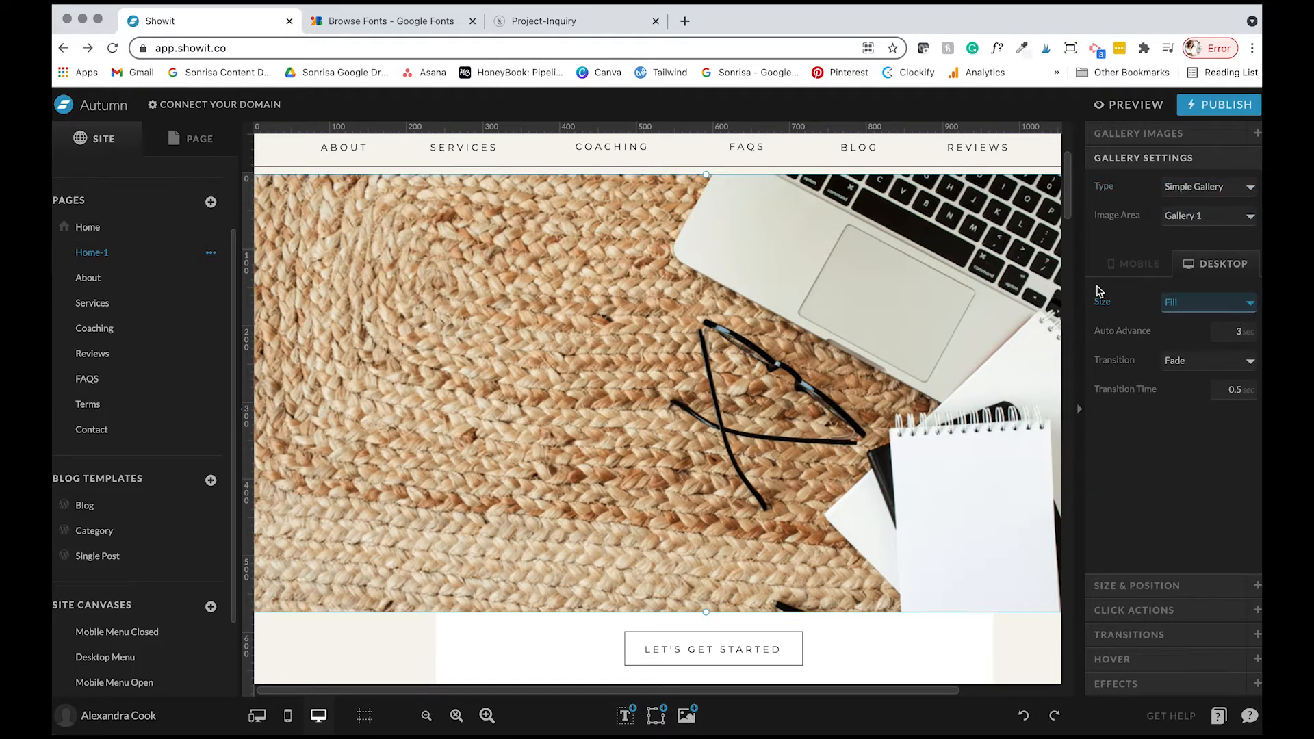
pyautogui.click(1209, 363)
pyautogui.click(1185, 356)
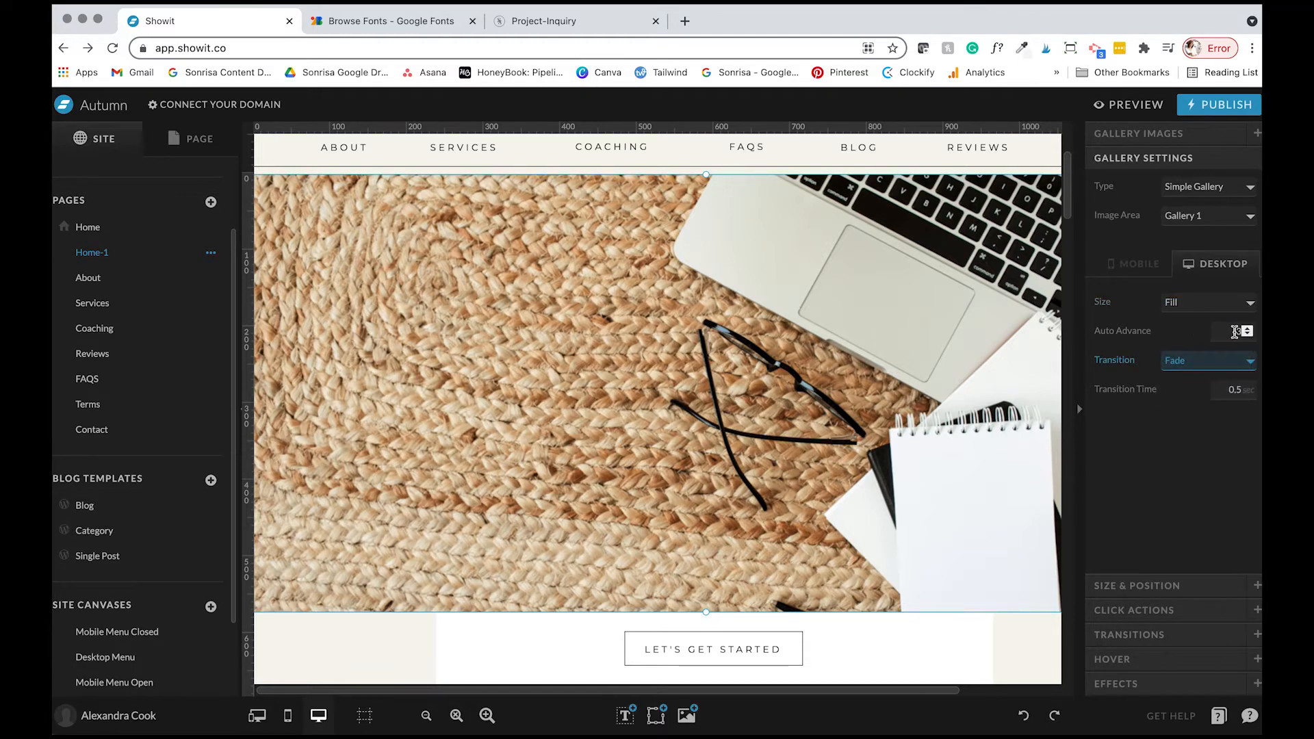
pyautogui.click(1237, 332)
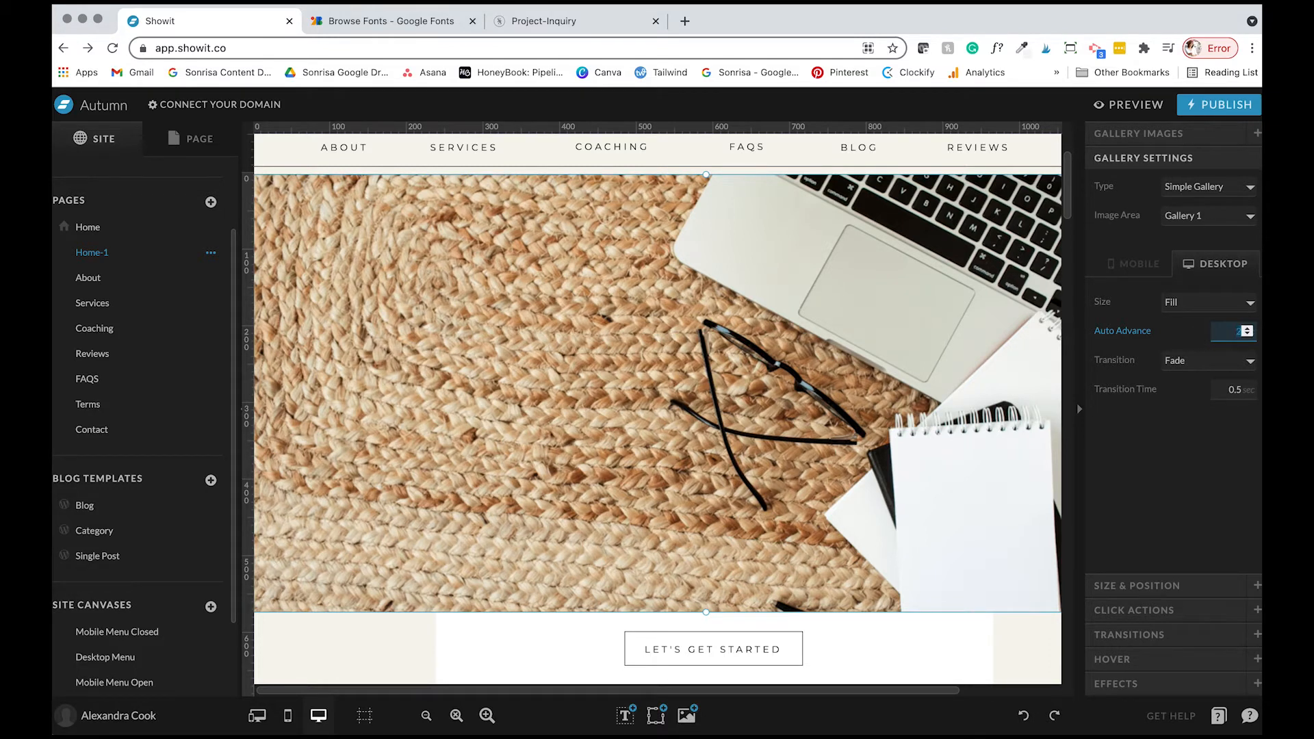
pyautogui.click(1248, 335)
pyautogui.click(1232, 389)
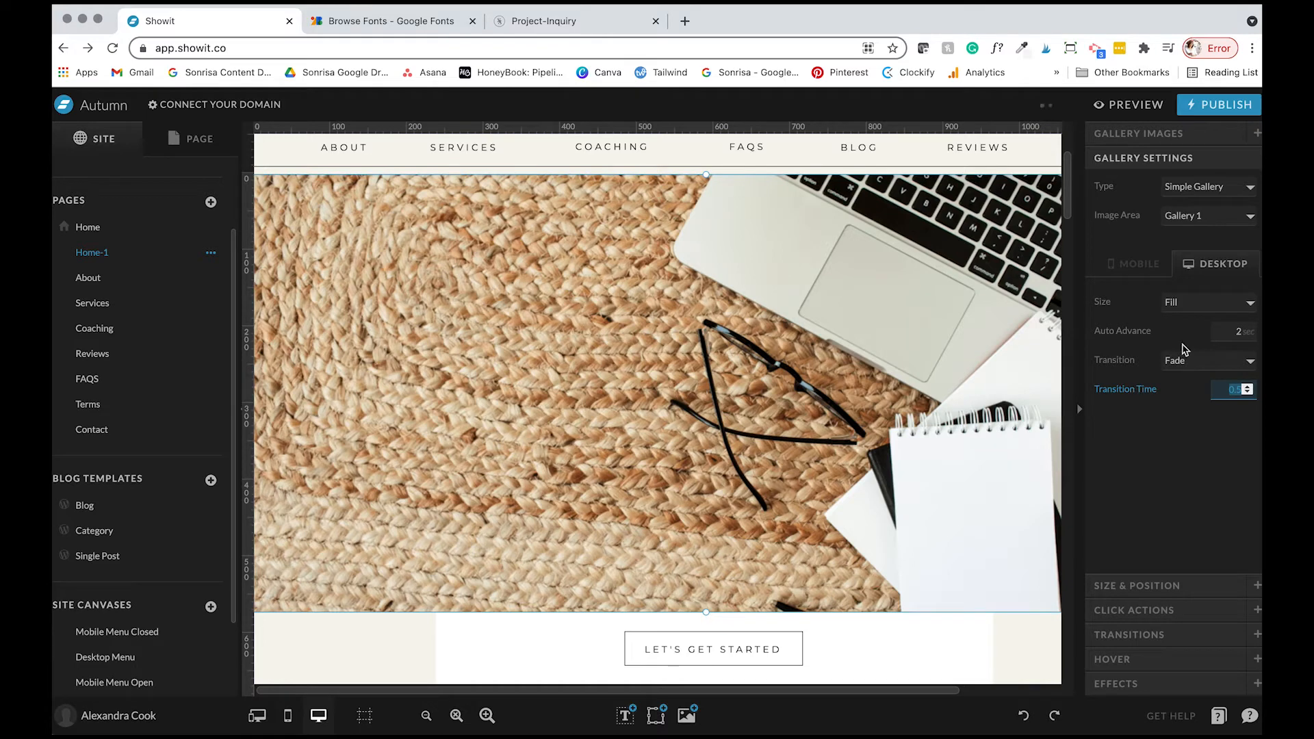
# Preview the Home-1 page in desktop view, and shift the gallery slightly on the Banner canvas
pyautogui.click(1151, 109)
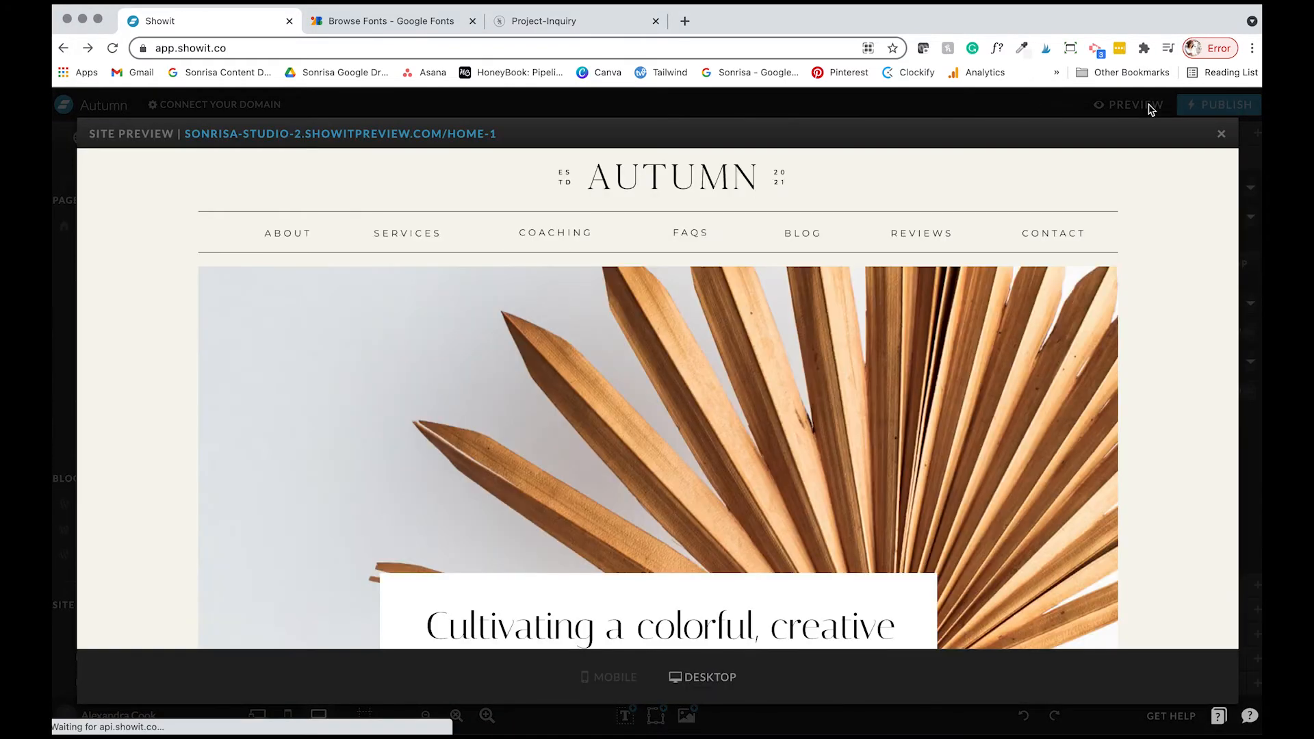
pyautogui.scroll(-3, 931, 271)
pyautogui.scroll(-5, 928, 265)
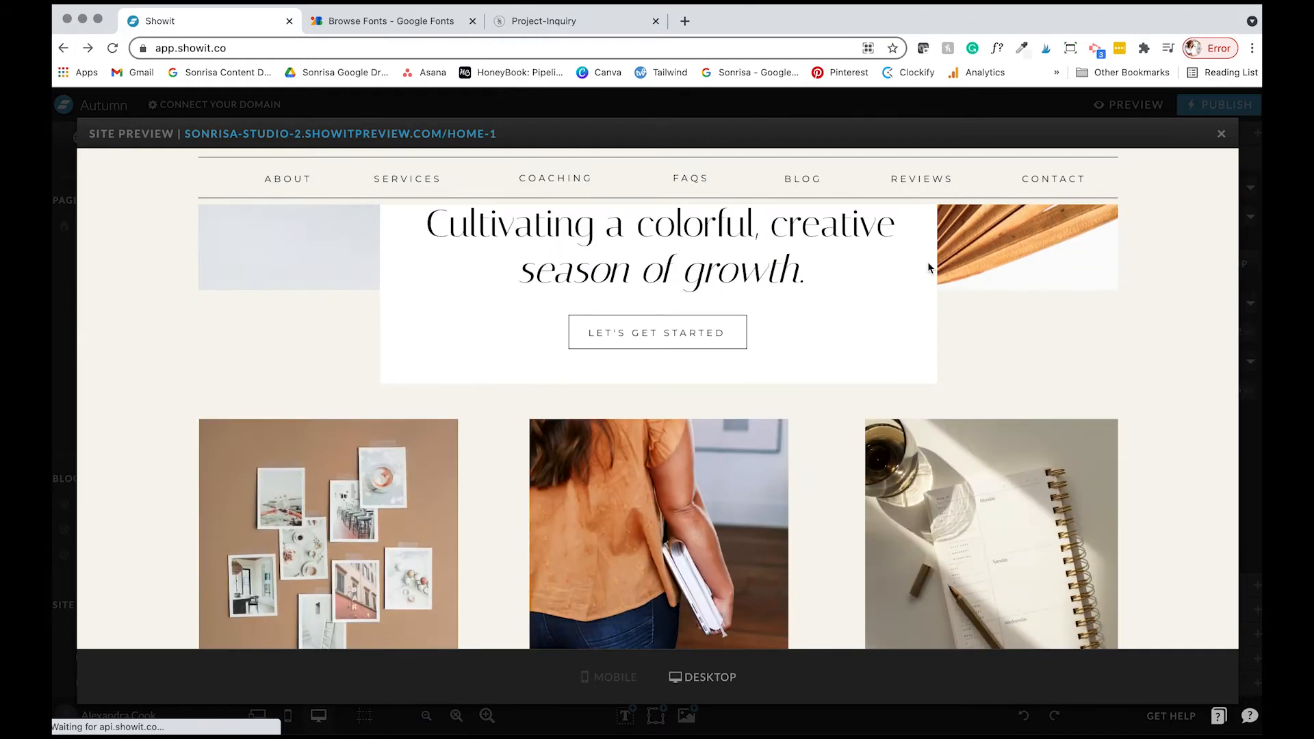
pyautogui.click(1220, 135)
pyautogui.scroll(2, 759, 423)
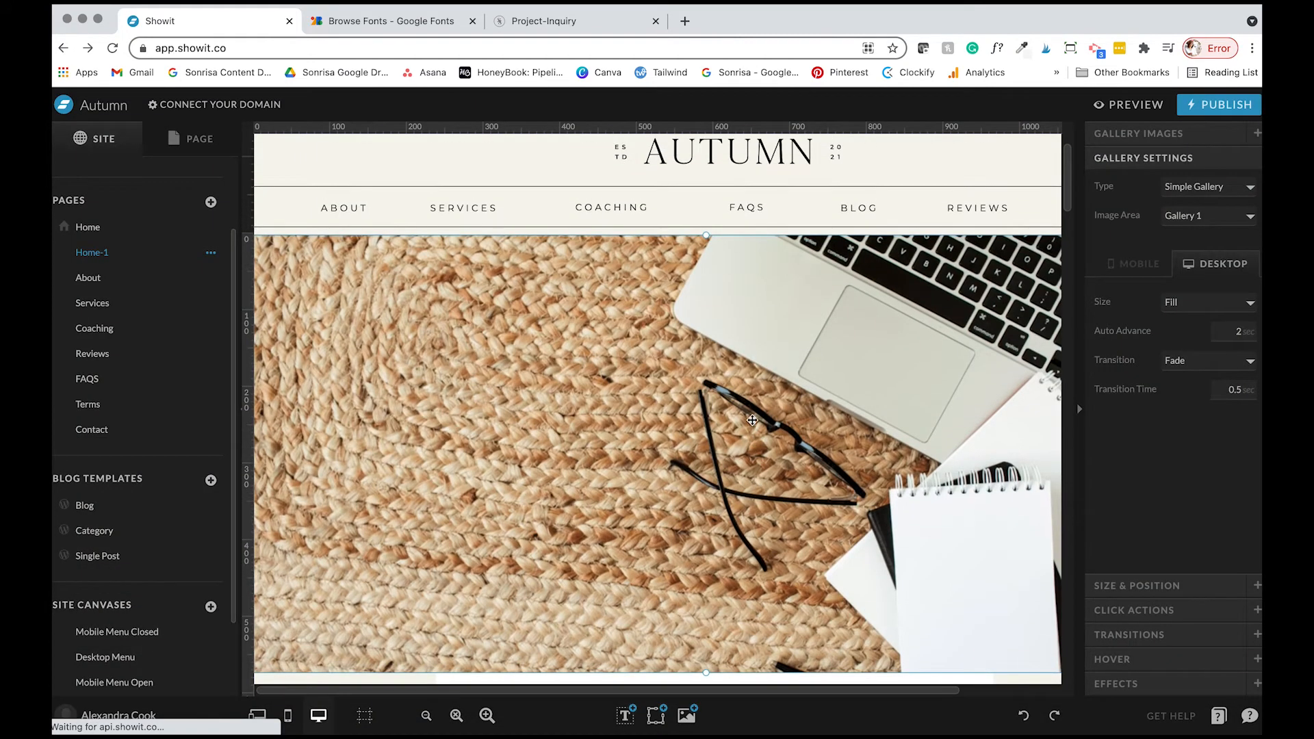
pyautogui.scroll(-2, 741, 273)
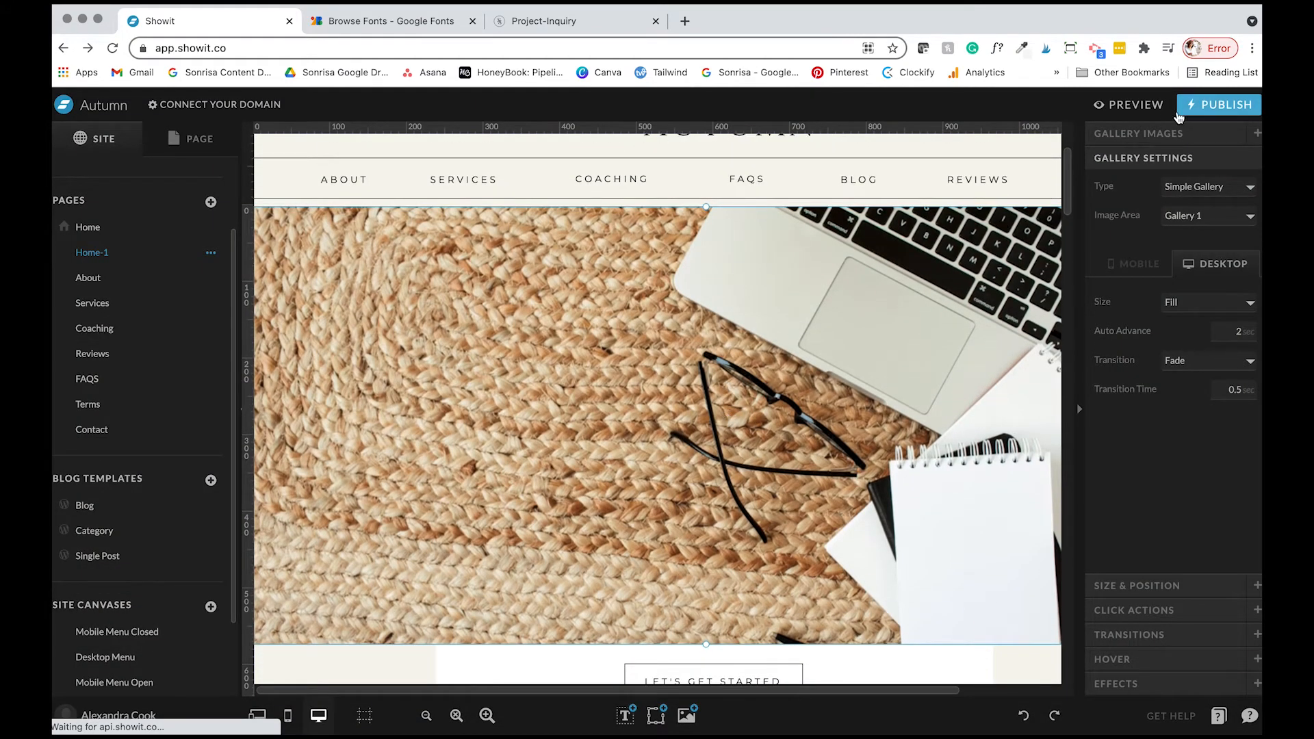
pyautogui.moveTo(822, 422); pyautogui.dragTo(835, 426)
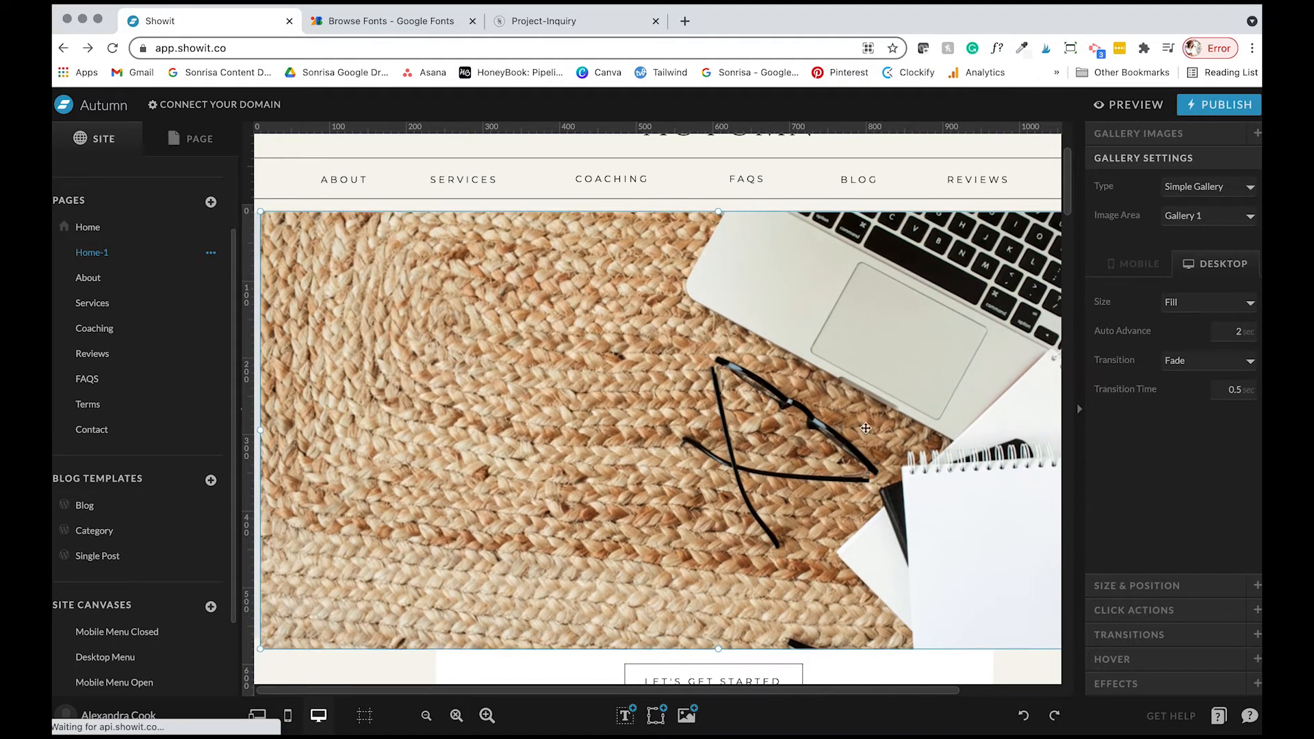
pyautogui.click(1141, 159)
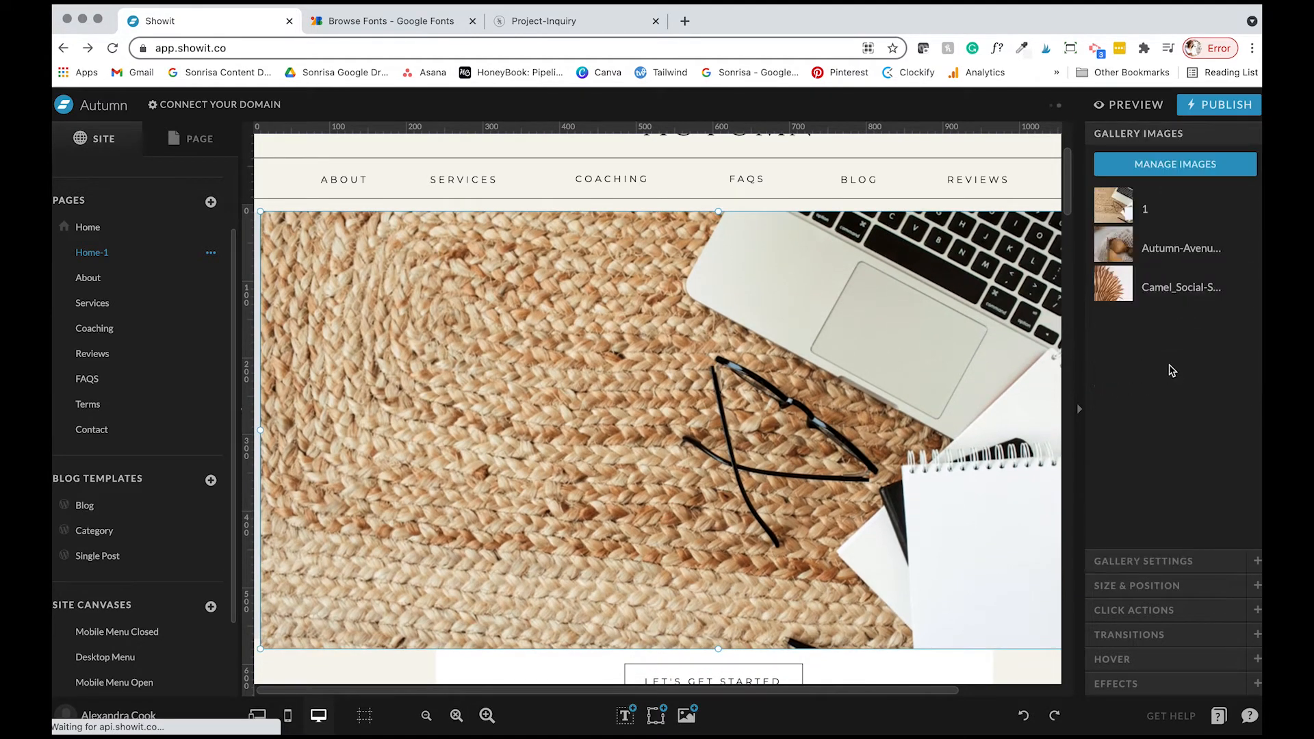
# Preview the gallery slideshow on the Home-1 page and delete the gallery from the Banner canvas
pyautogui.click(1133, 105)
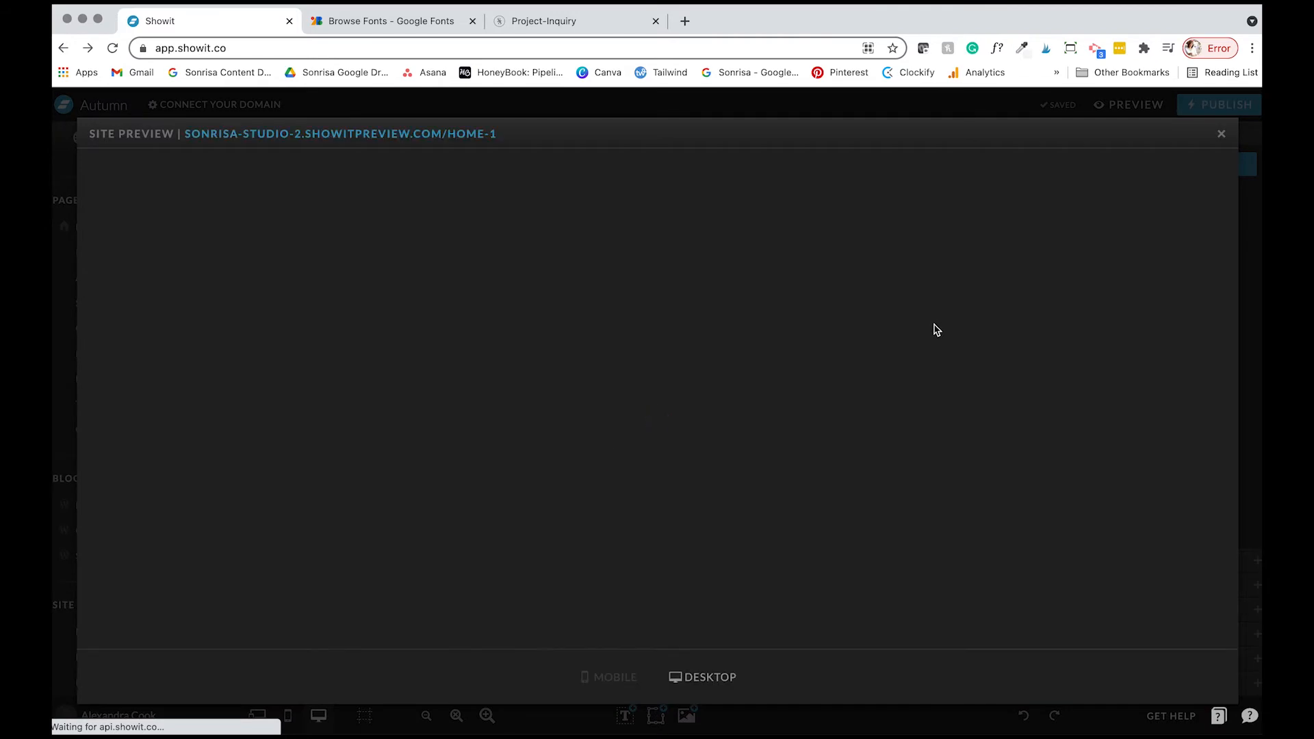
pyautogui.scroll(-1, 933, 323)
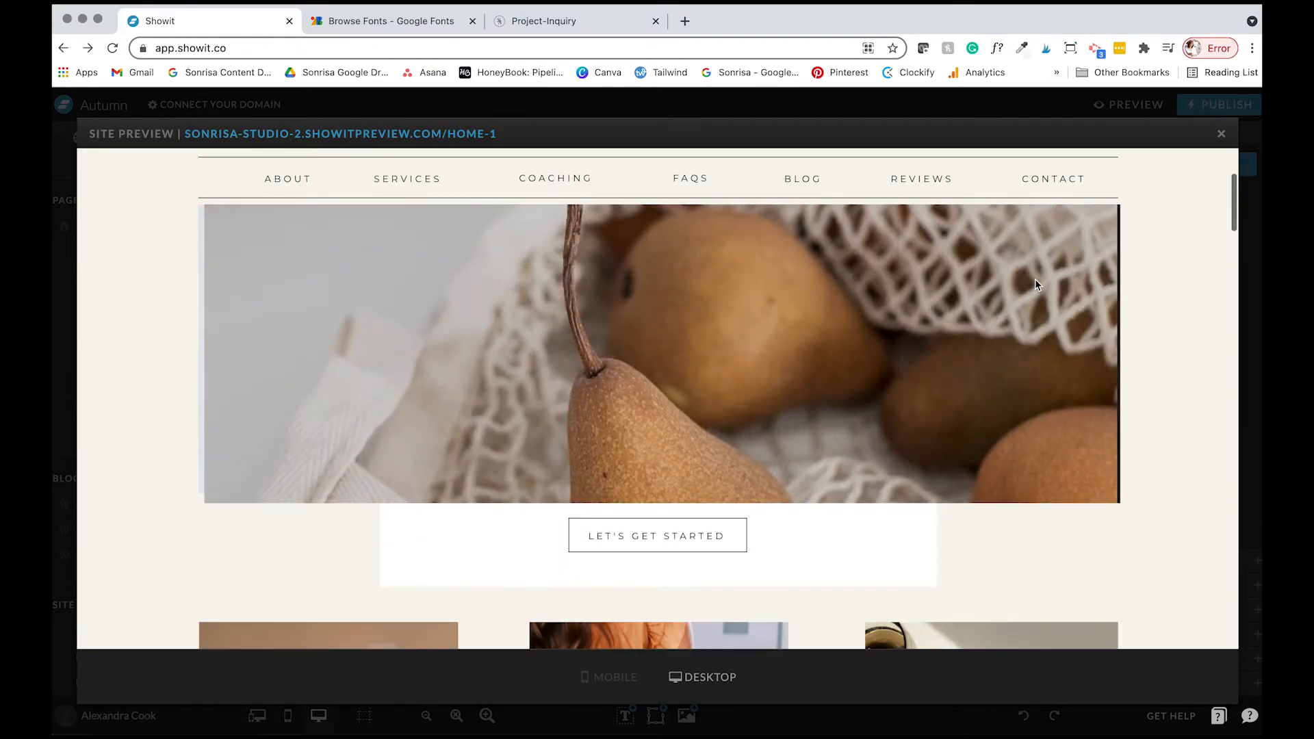
pyautogui.press('Escape')
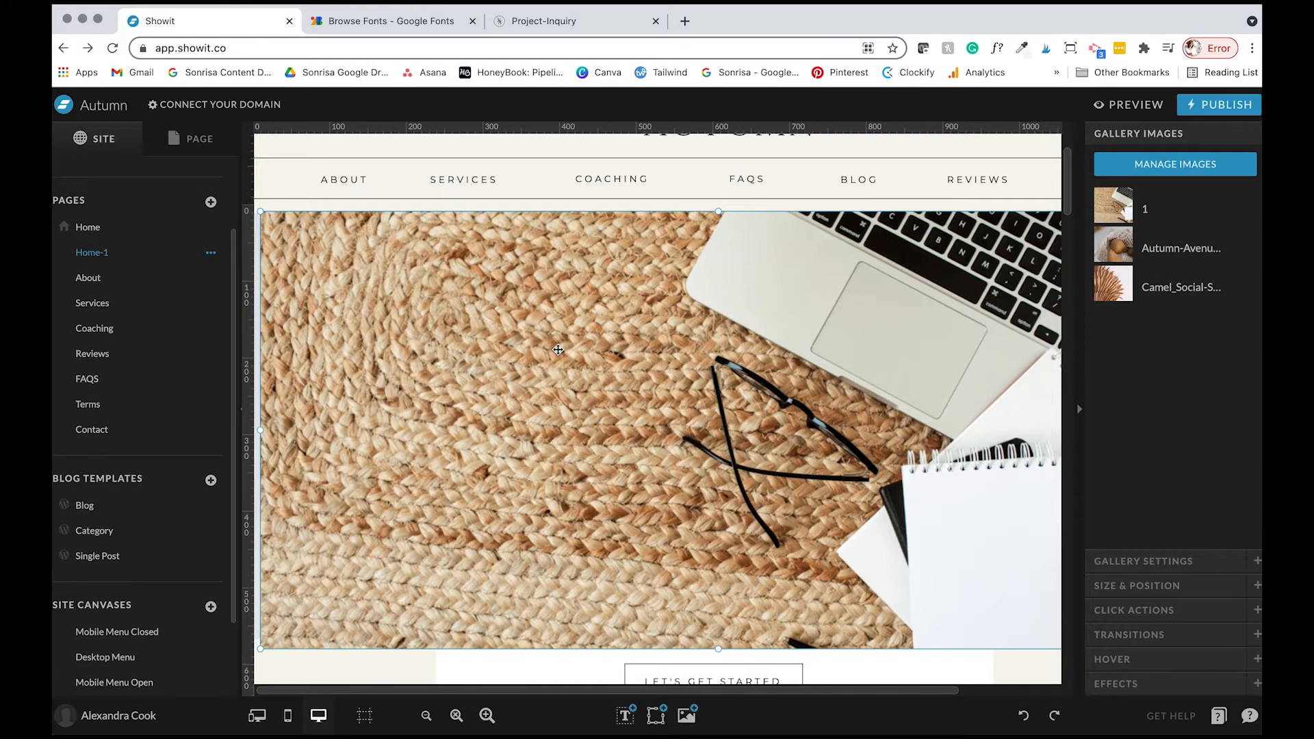
pyautogui.press('Escape')
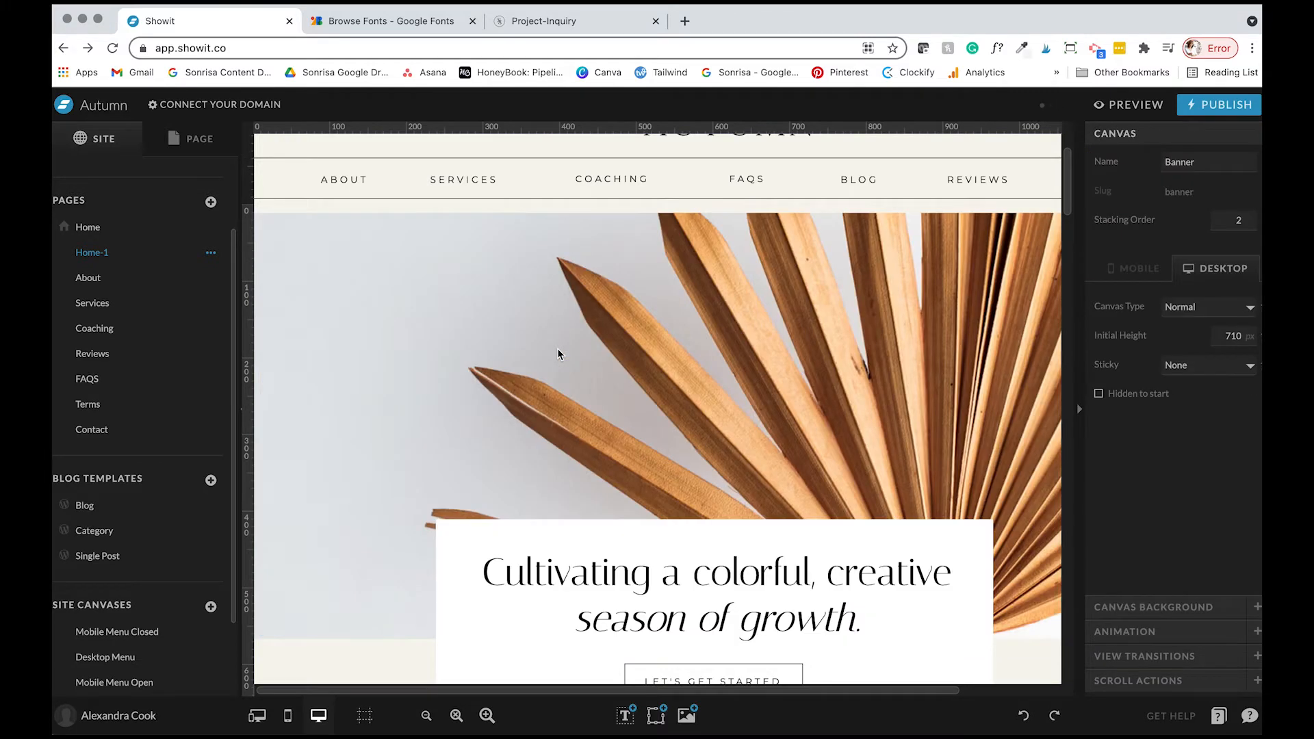
# Browse the Sonrisa shop folder in the media library, open the file upload chooser, and close both without adding files
pyautogui.moveTo(658, 715)
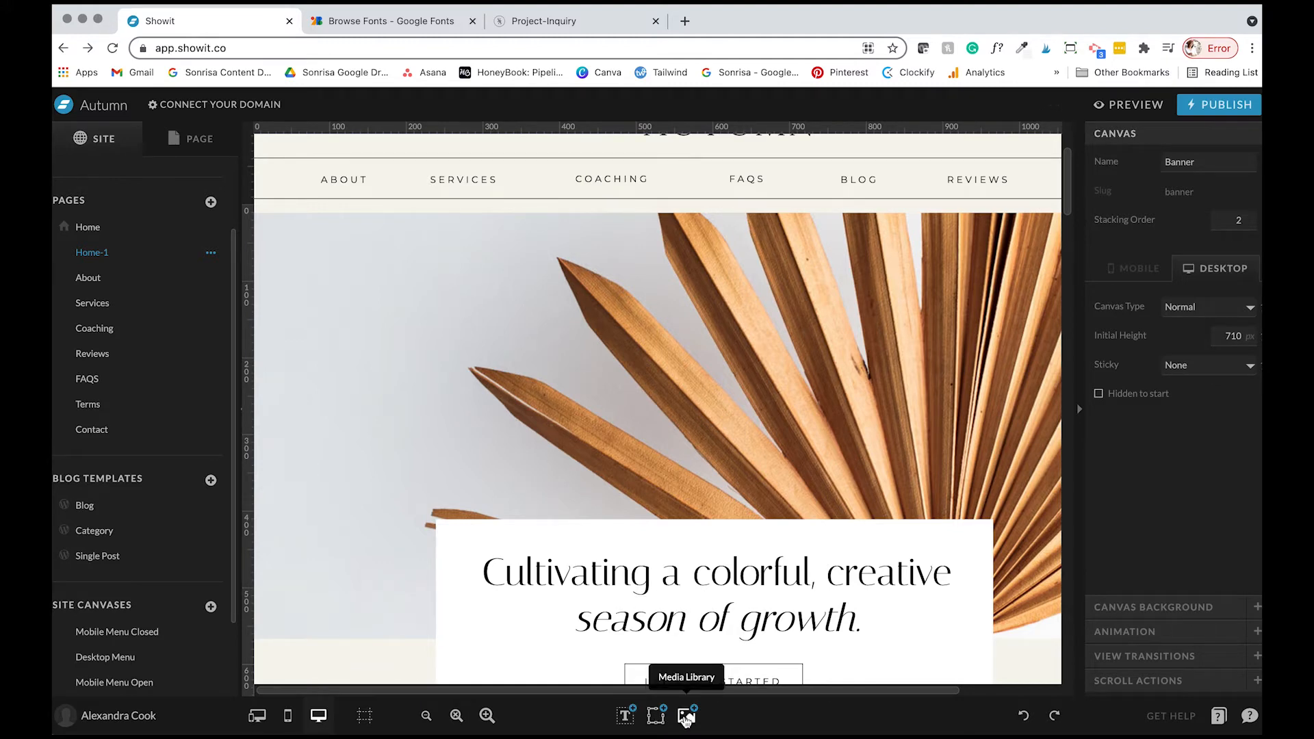
pyautogui.click(685, 718)
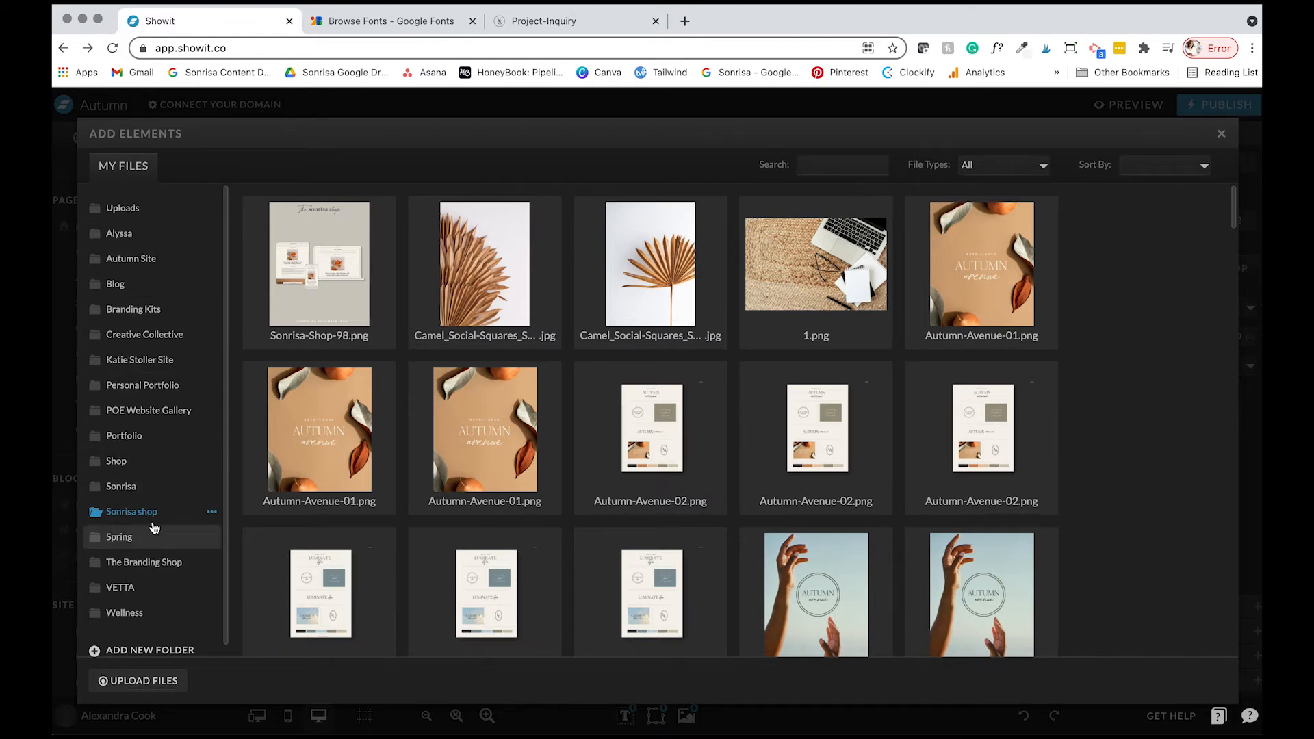
pyautogui.scroll(-1, 178, 479)
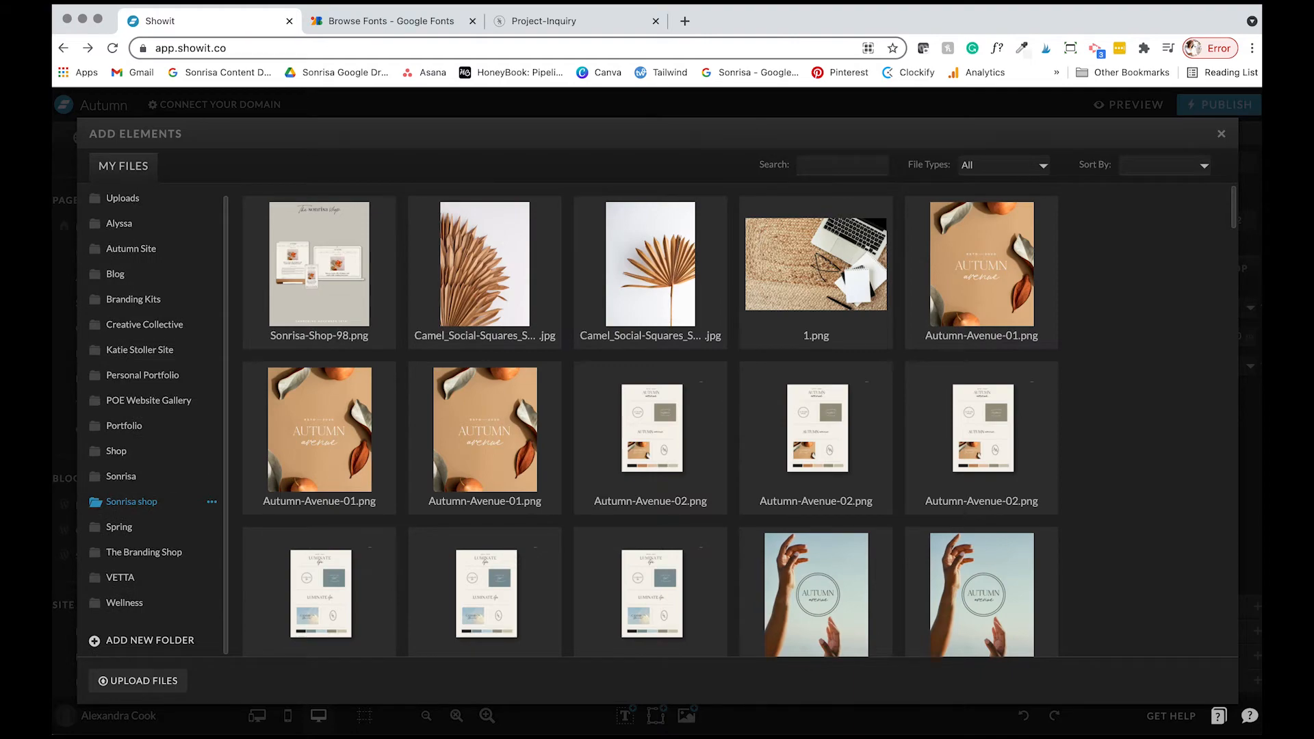
pyautogui.click(171, 682)
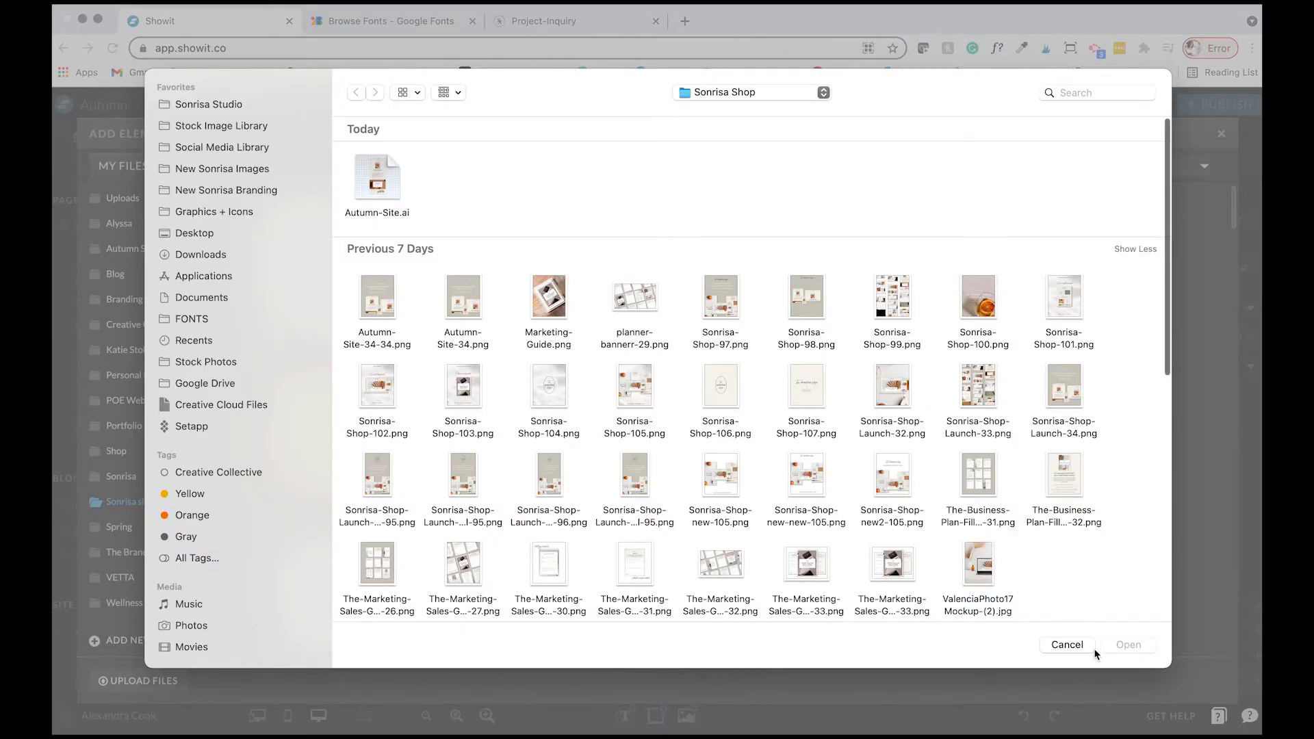
pyautogui.click(1088, 645)
pyautogui.click(1221, 134)
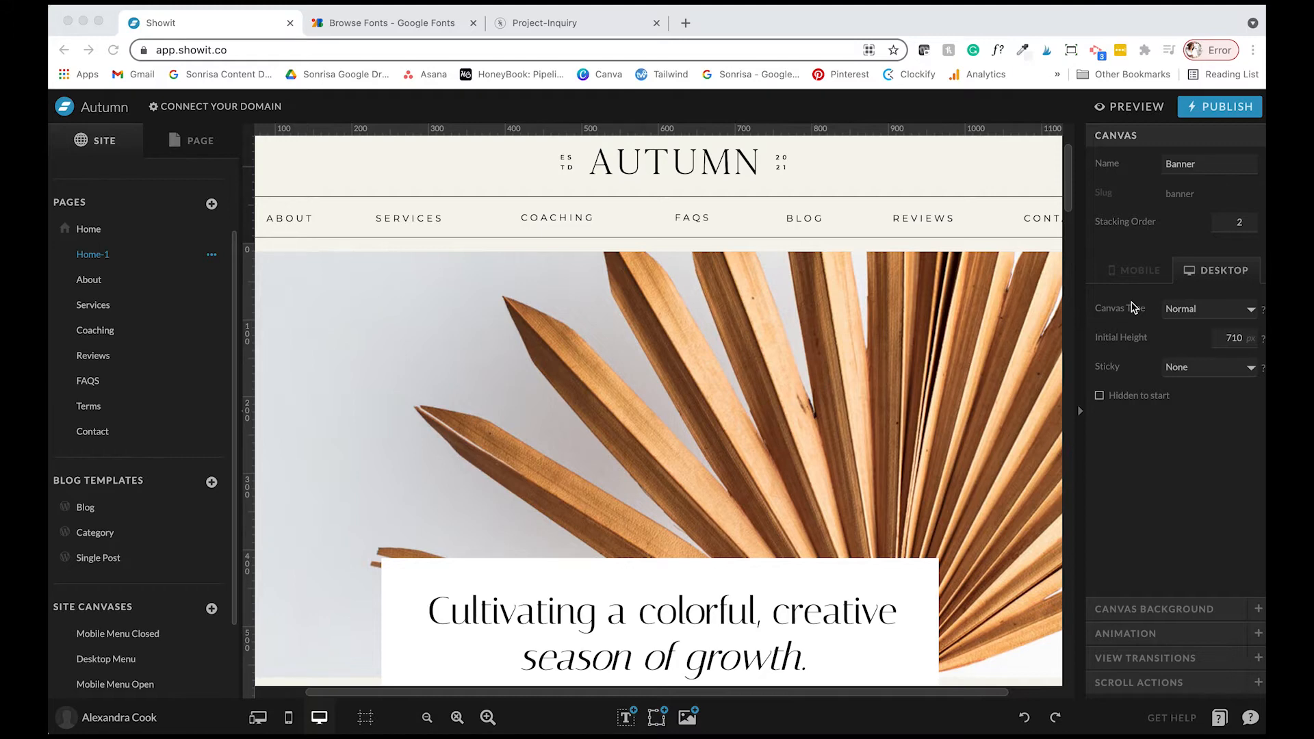
# Look over the Home-1 page's canvas list and page info, checking the page in the site's page list
pyautogui.scroll(-5, 798, 424)
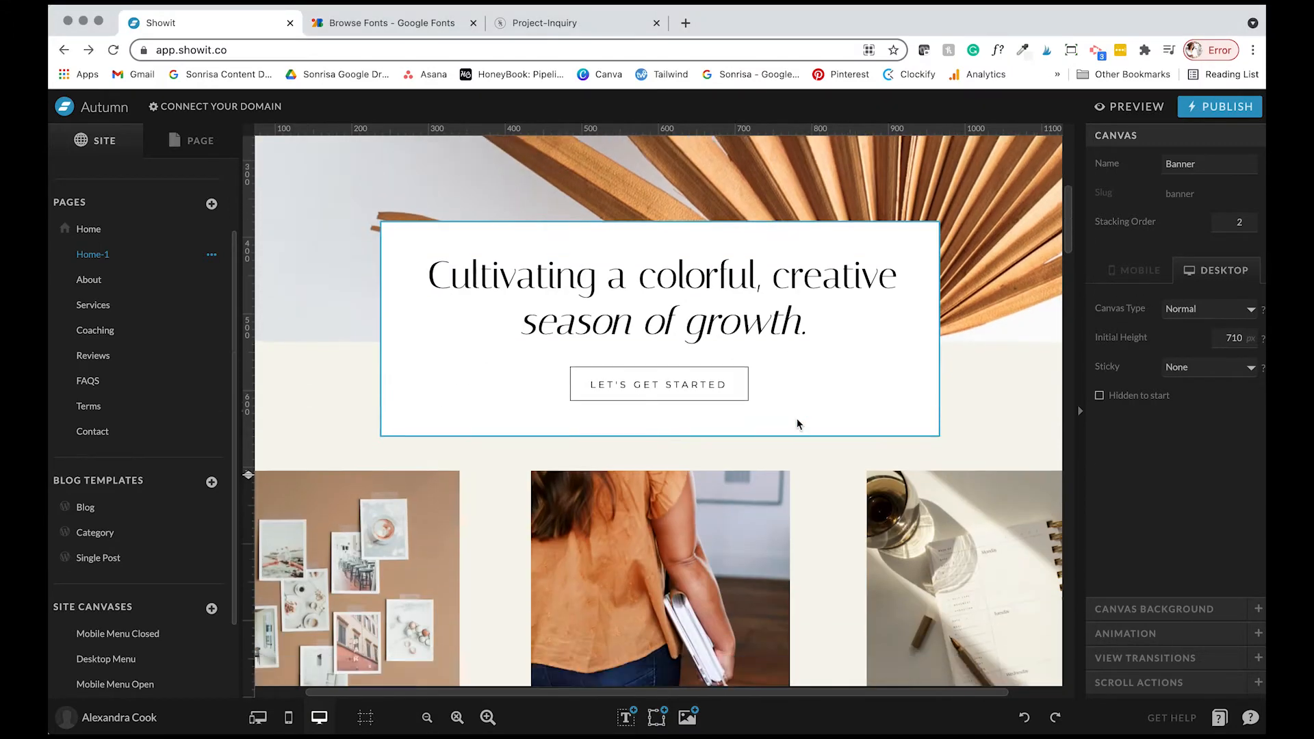
pyautogui.scroll(-2, 801, 421)
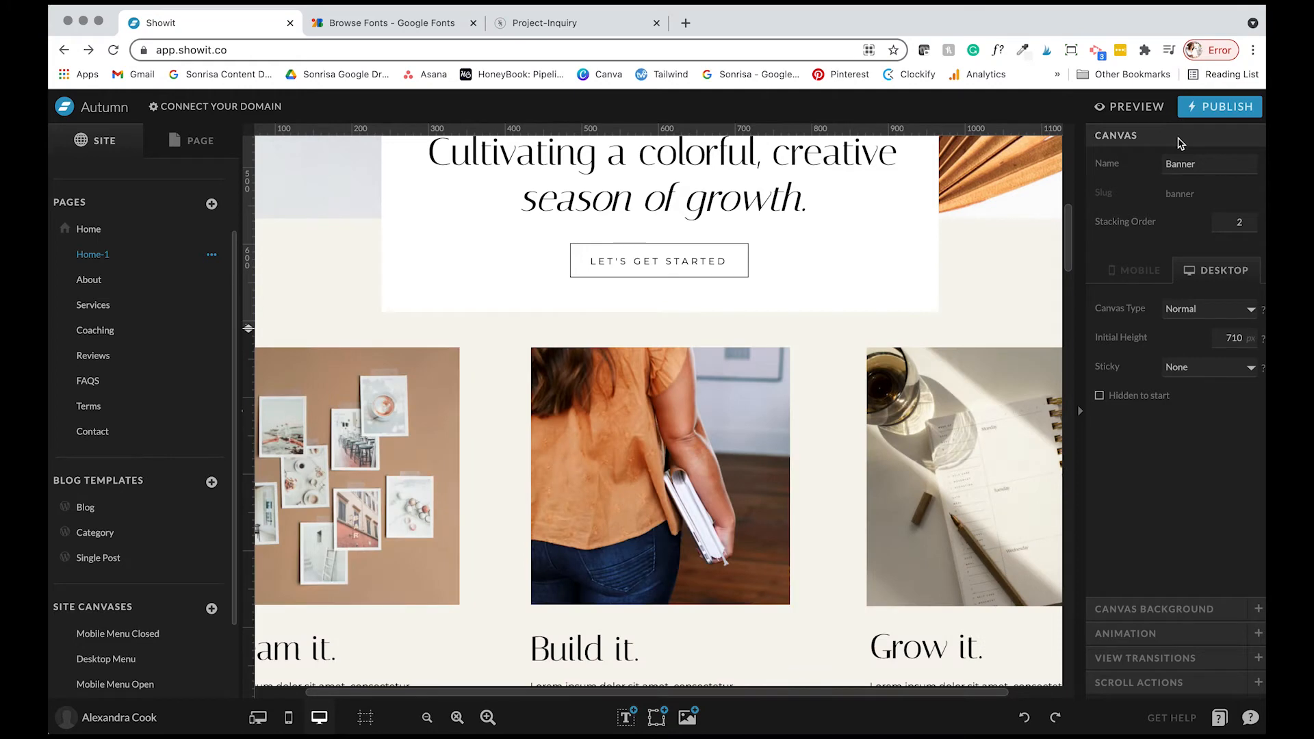
pyautogui.click(186, 140)
pyautogui.click(100, 184)
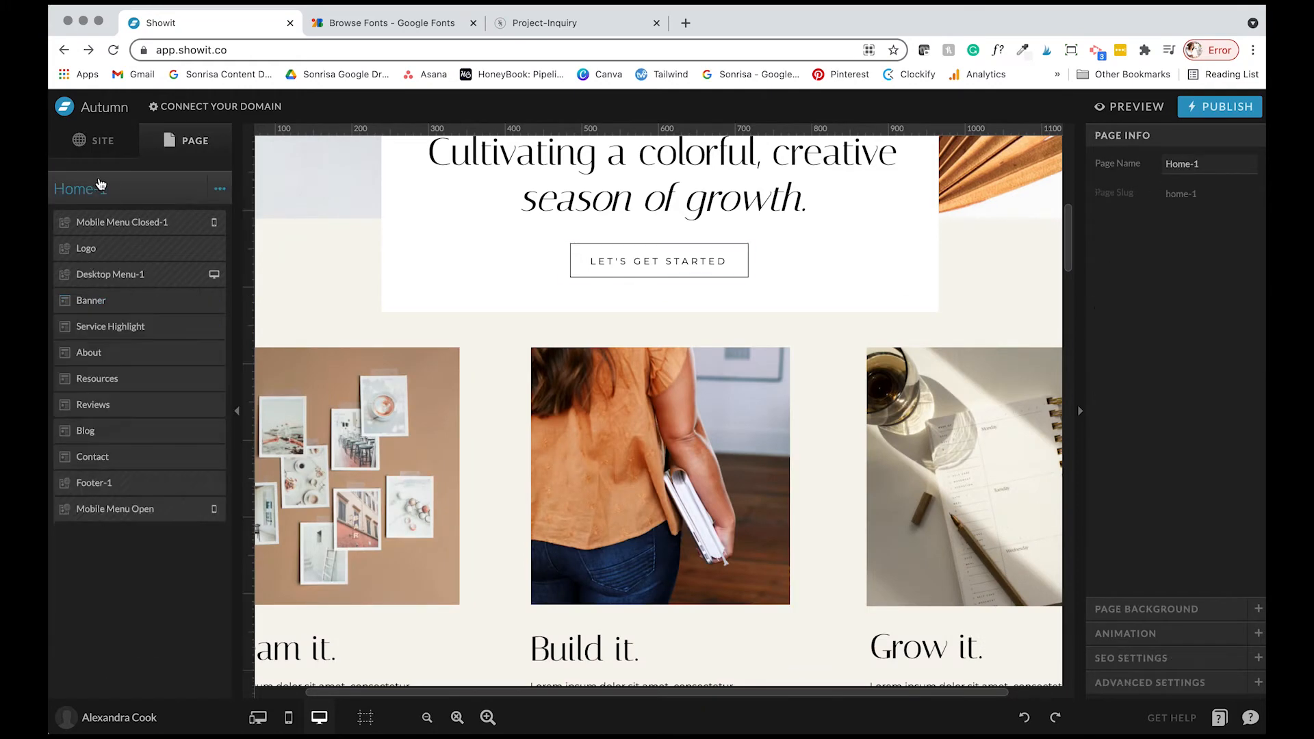
pyautogui.click(85, 149)
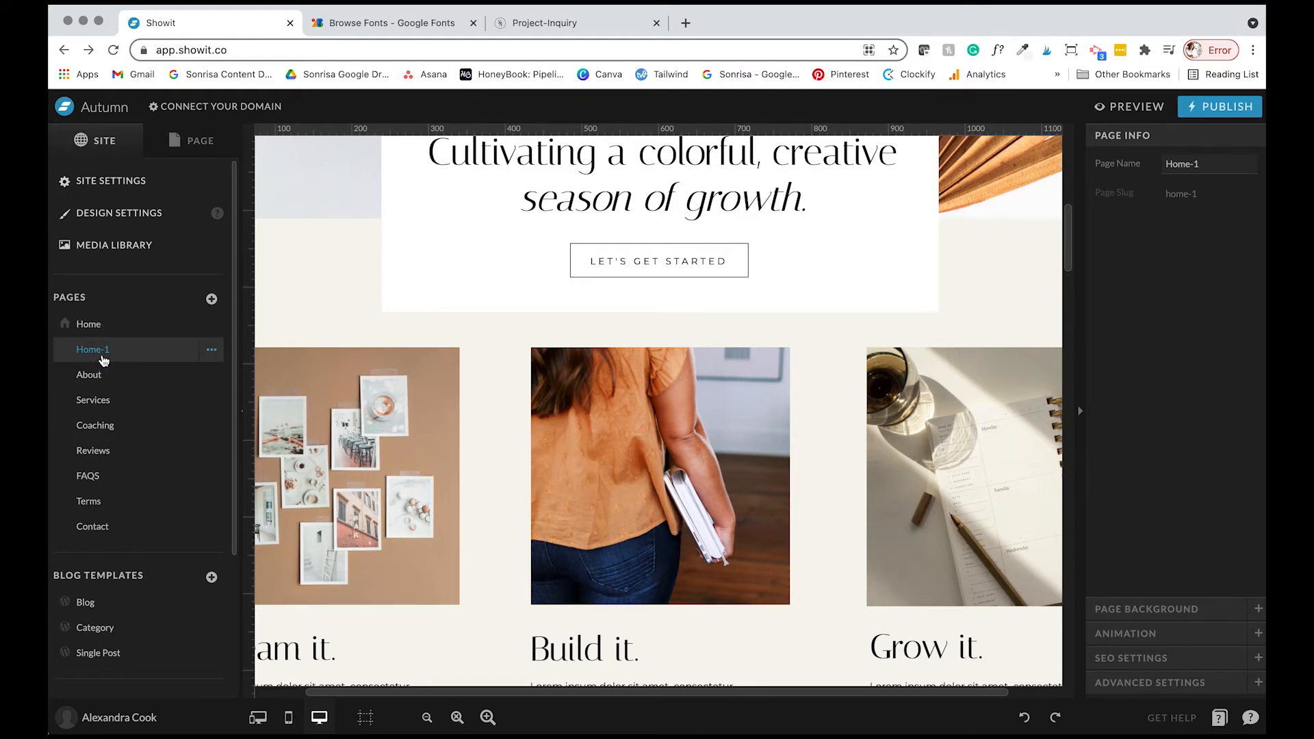
pyautogui.click(195, 141)
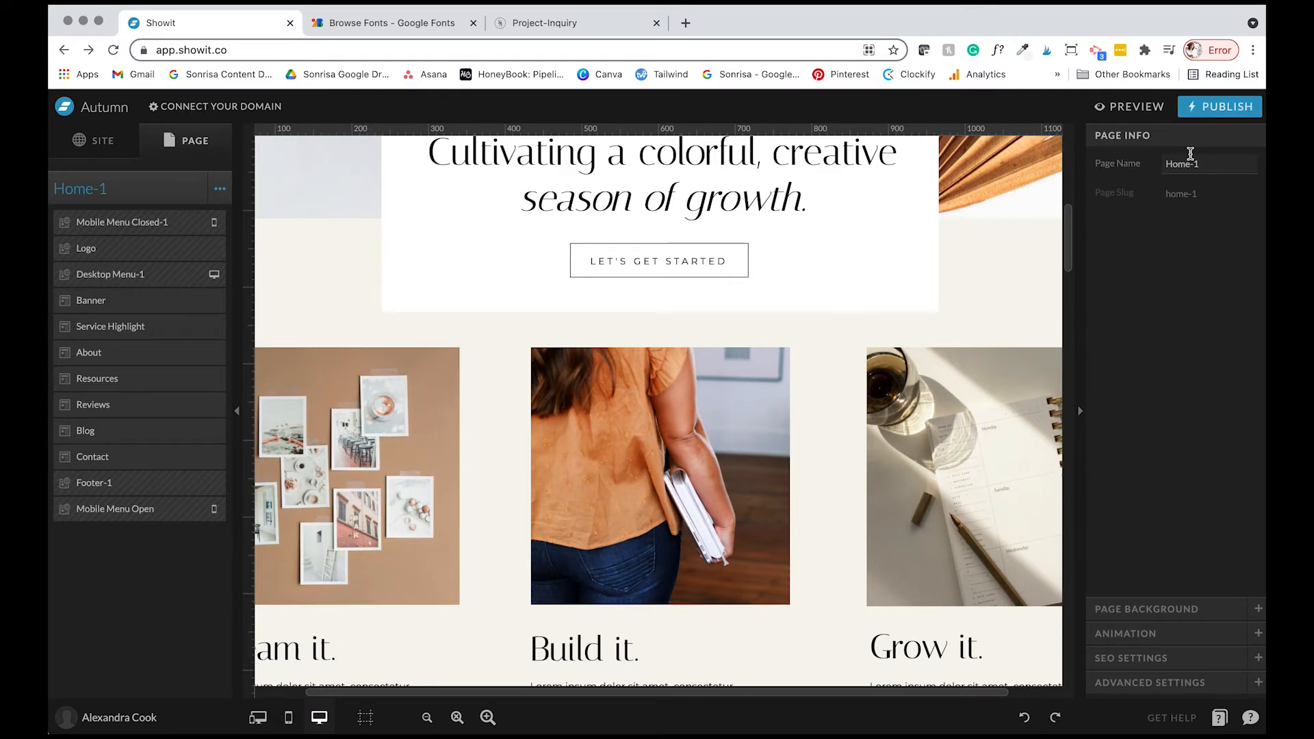
# Review the Home-1 page's background, animation, SEO and advanced settings
pyautogui.click(1164, 610)
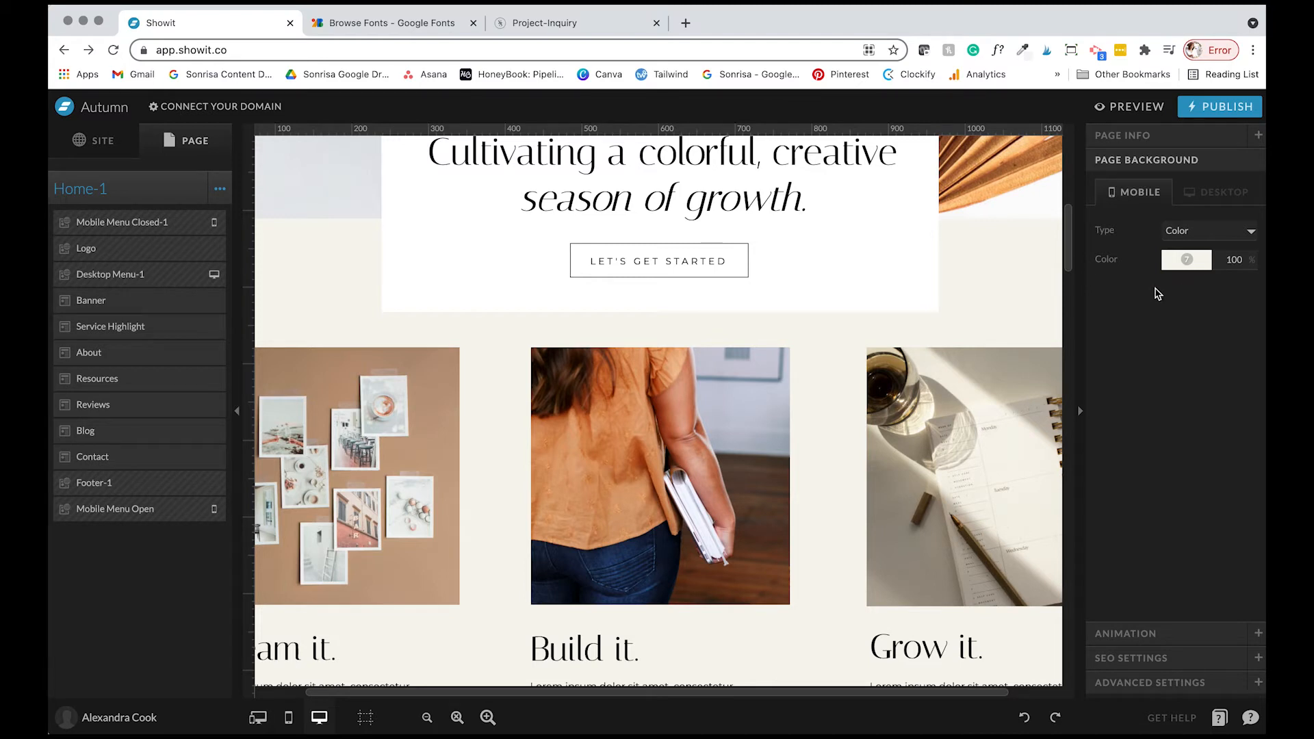
pyautogui.click(1192, 640)
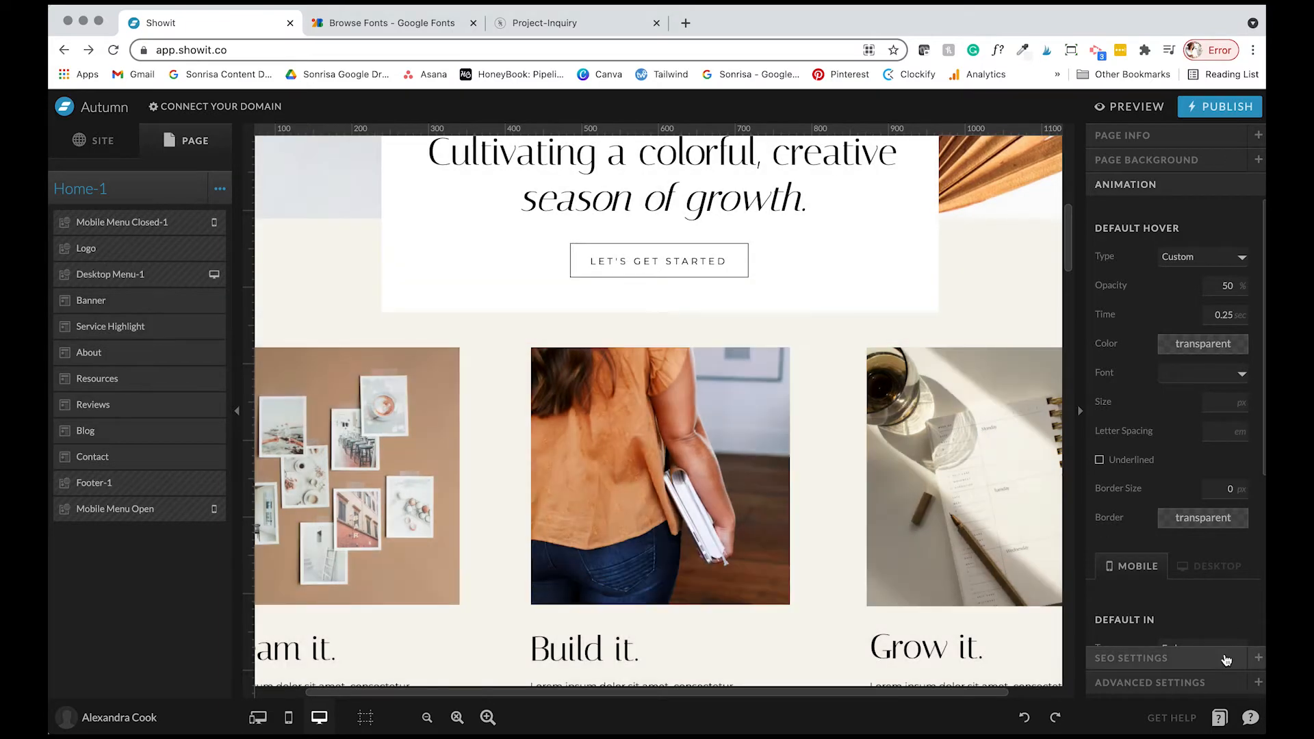
pyautogui.click(1172, 657)
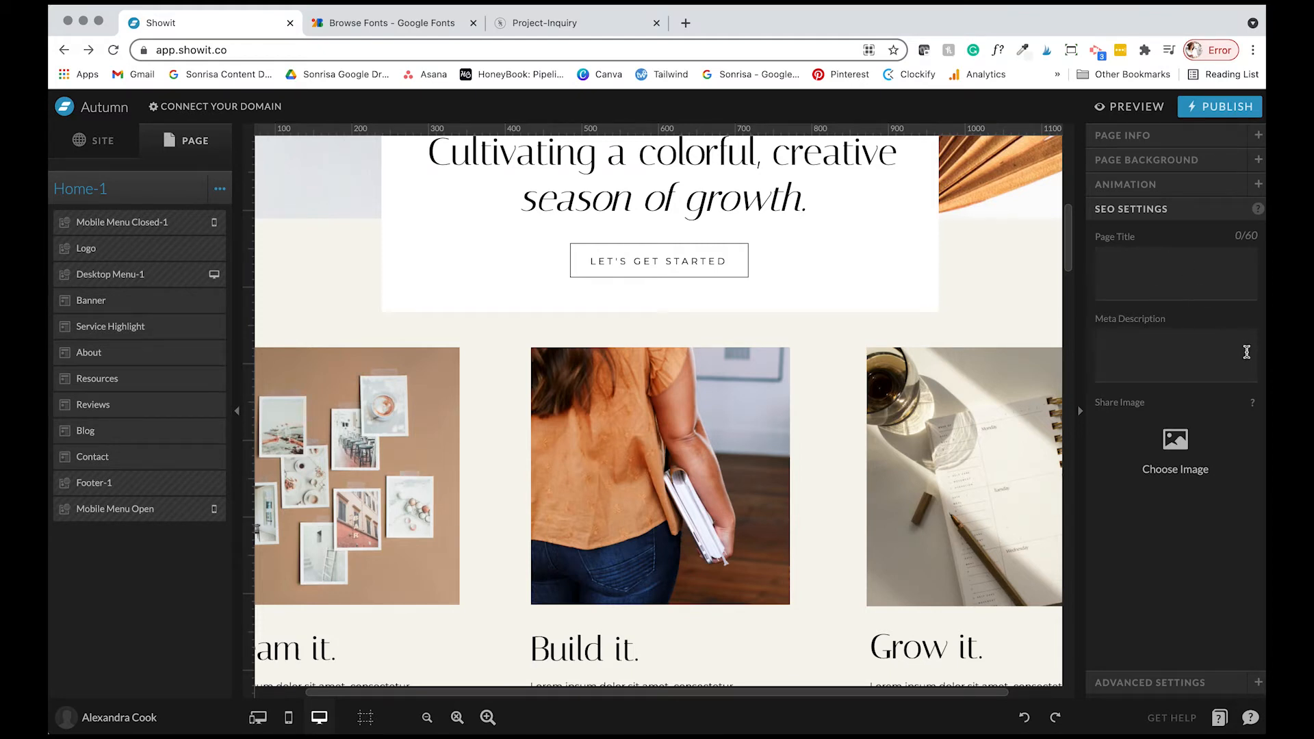
pyautogui.click(1129, 683)
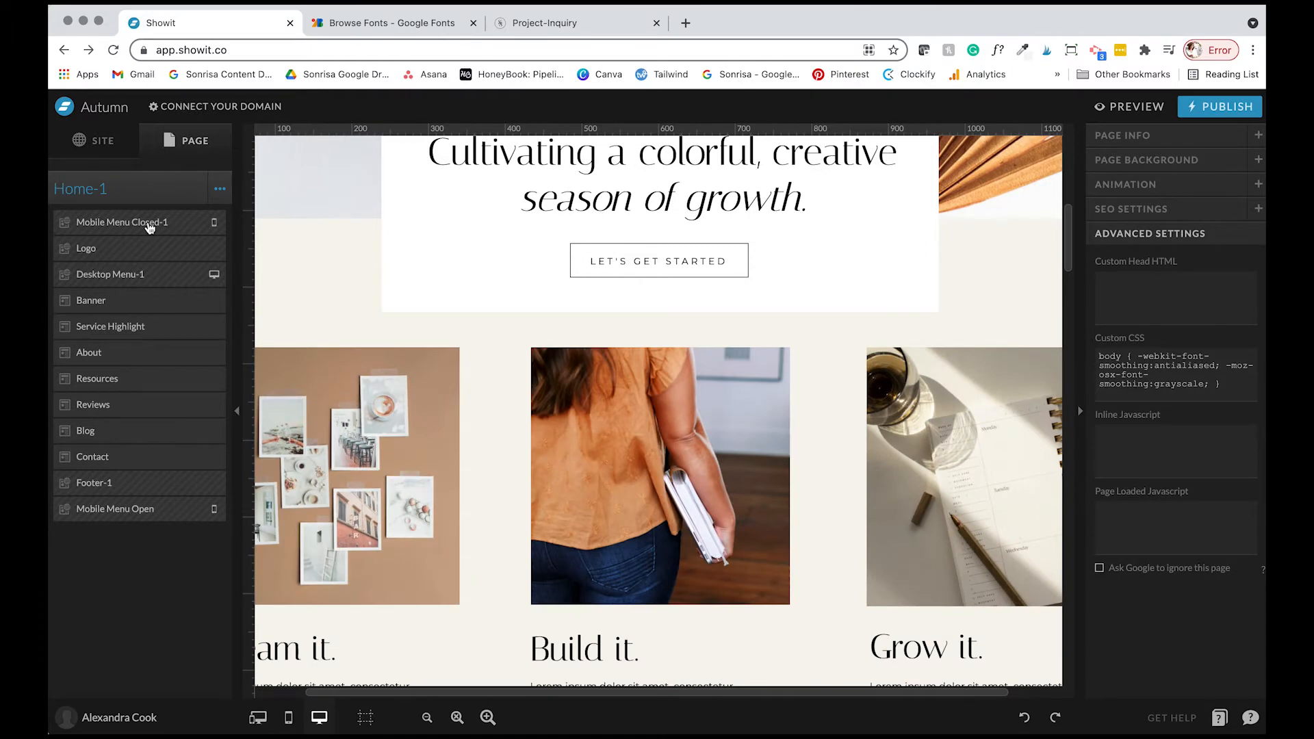
# Select the Banner canvas to list its elements, and return to the Home-1 page level
pyautogui.scroll(8, 496, 225)
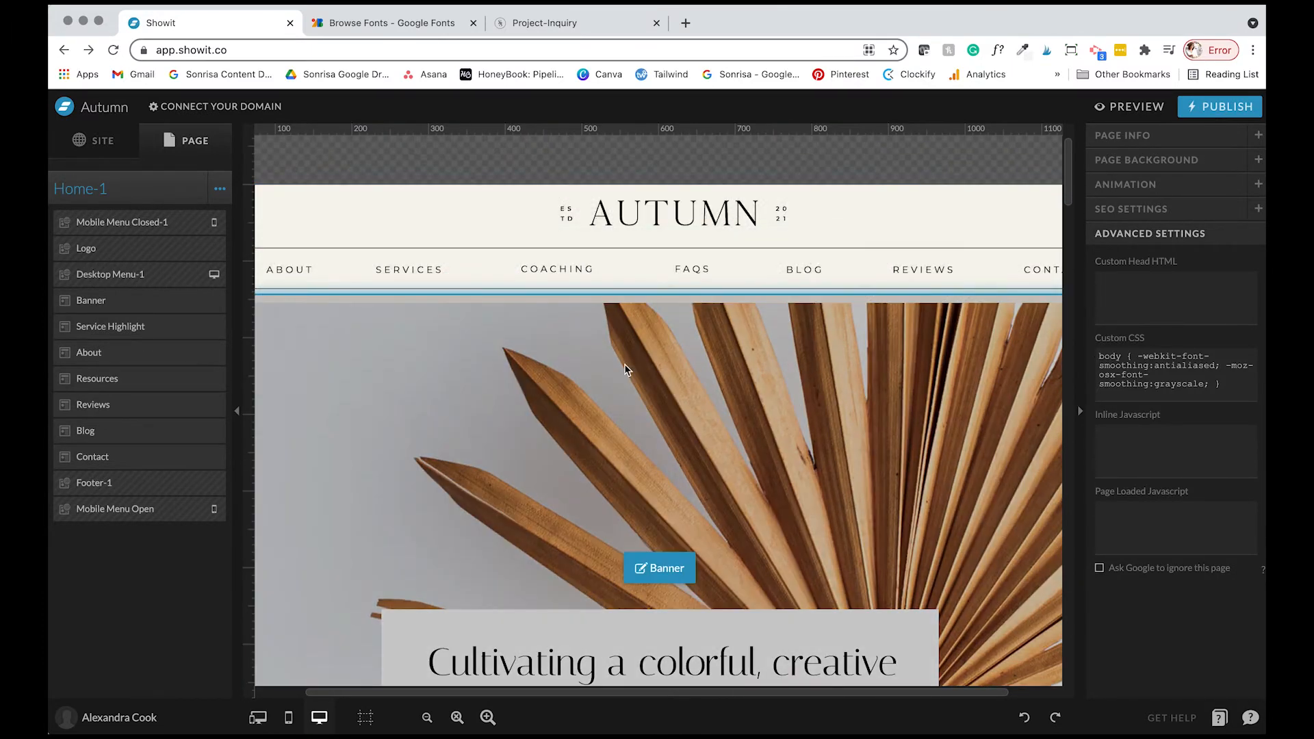
pyautogui.scroll(-3, 538, 338)
pyautogui.click(449, 296)
pyautogui.scroll(1, 425, 295)
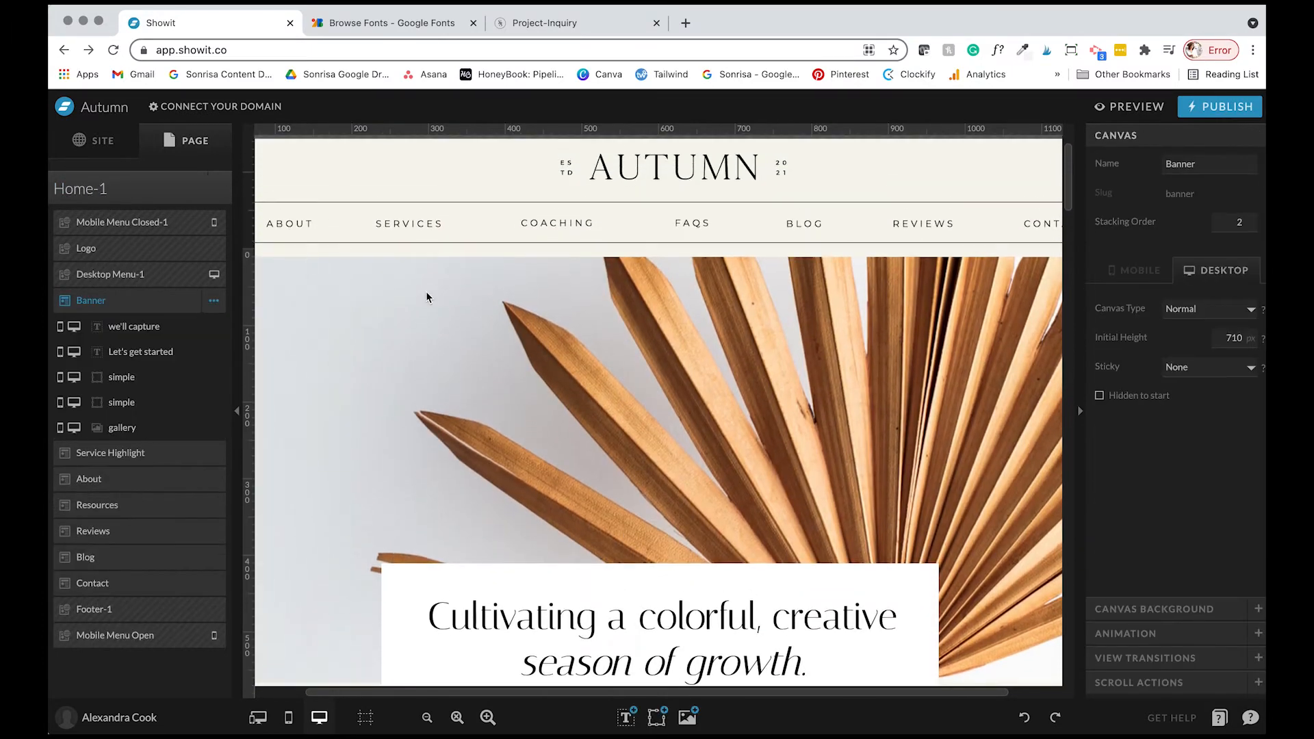
pyautogui.click(87, 189)
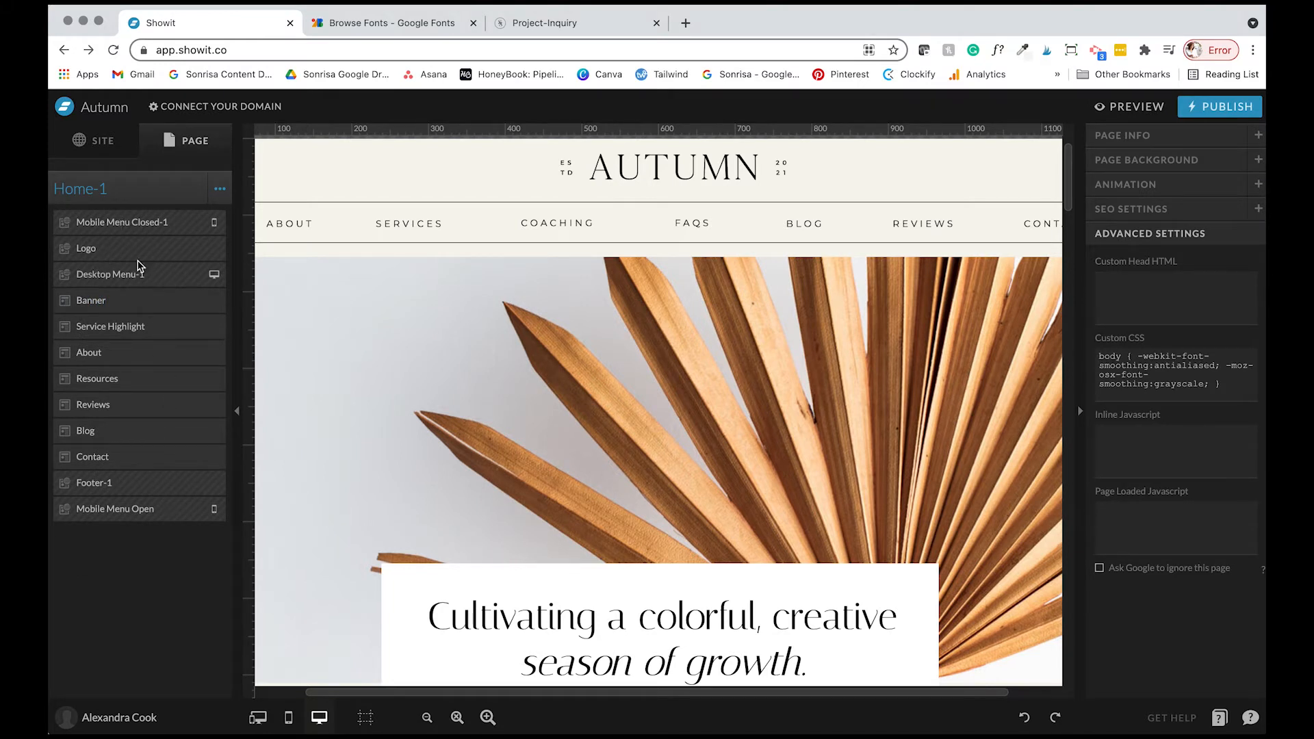
# Examine the logo and menu site canvases on Home-1, comparing the mobile view with the desktop view
pyautogui.scroll(2, 376, 222)
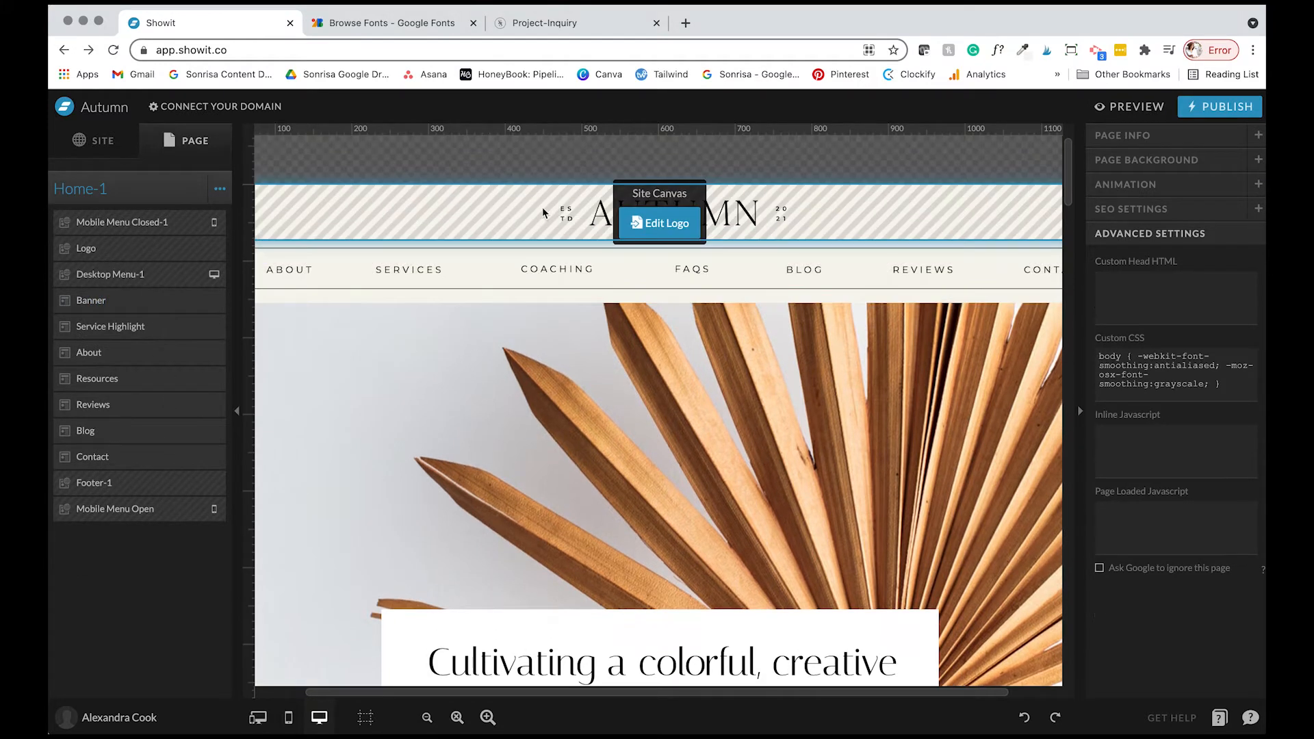
pyautogui.moveTo(622, 291)
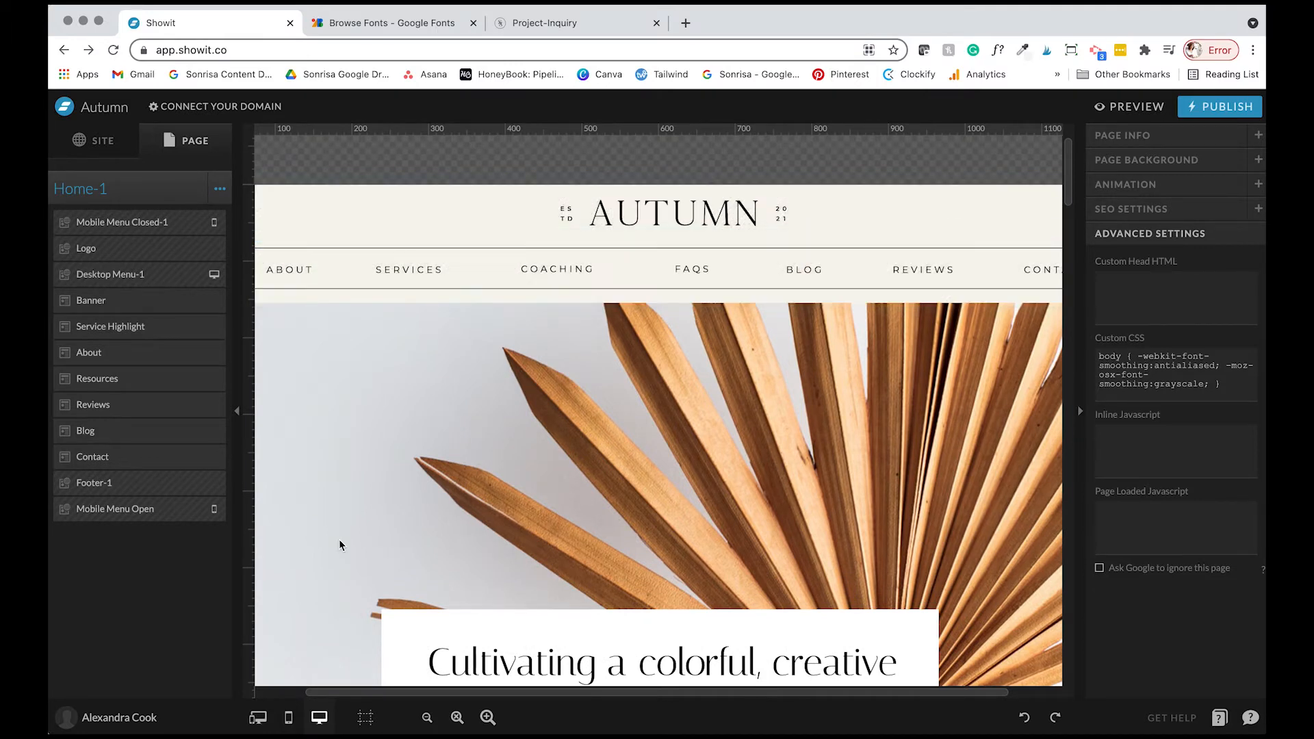
pyautogui.click(288, 717)
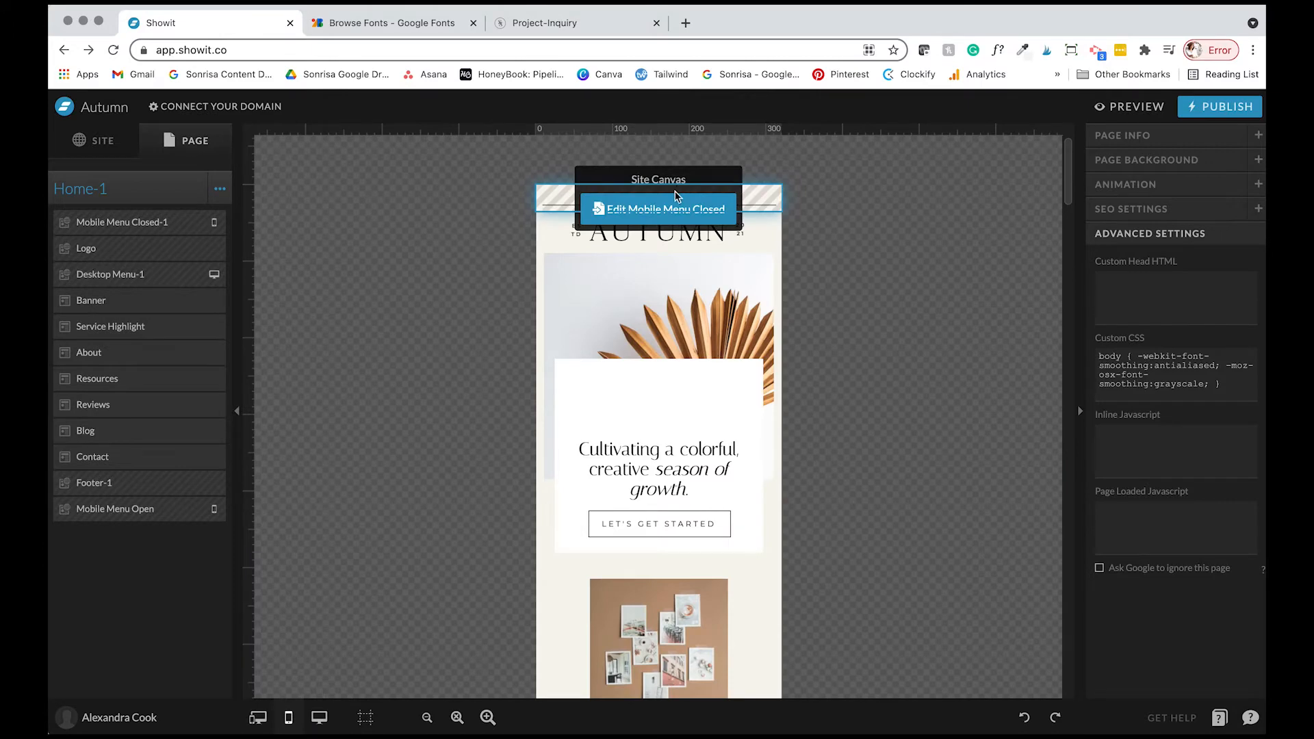
pyautogui.click(319, 717)
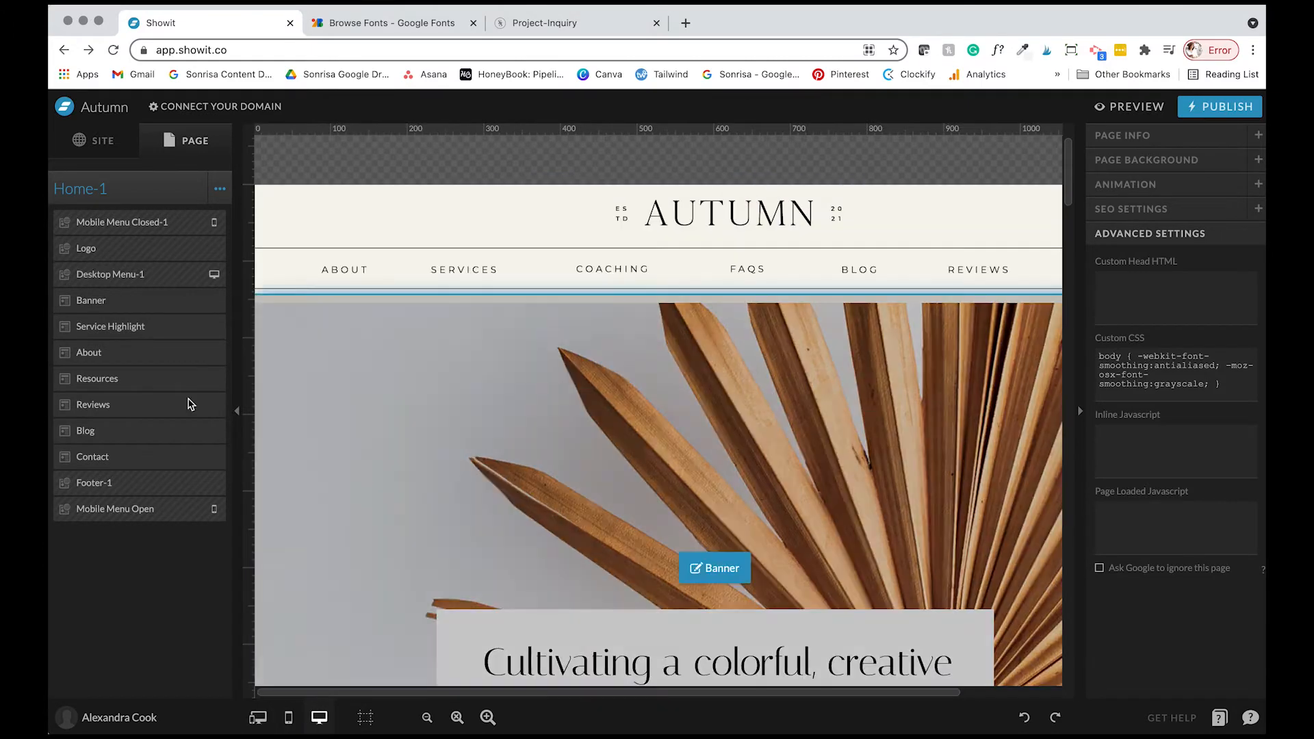
# Open the Logo site canvas for editing to view its elements, and go back to the Home-1 page
pyautogui.click(109, 250)
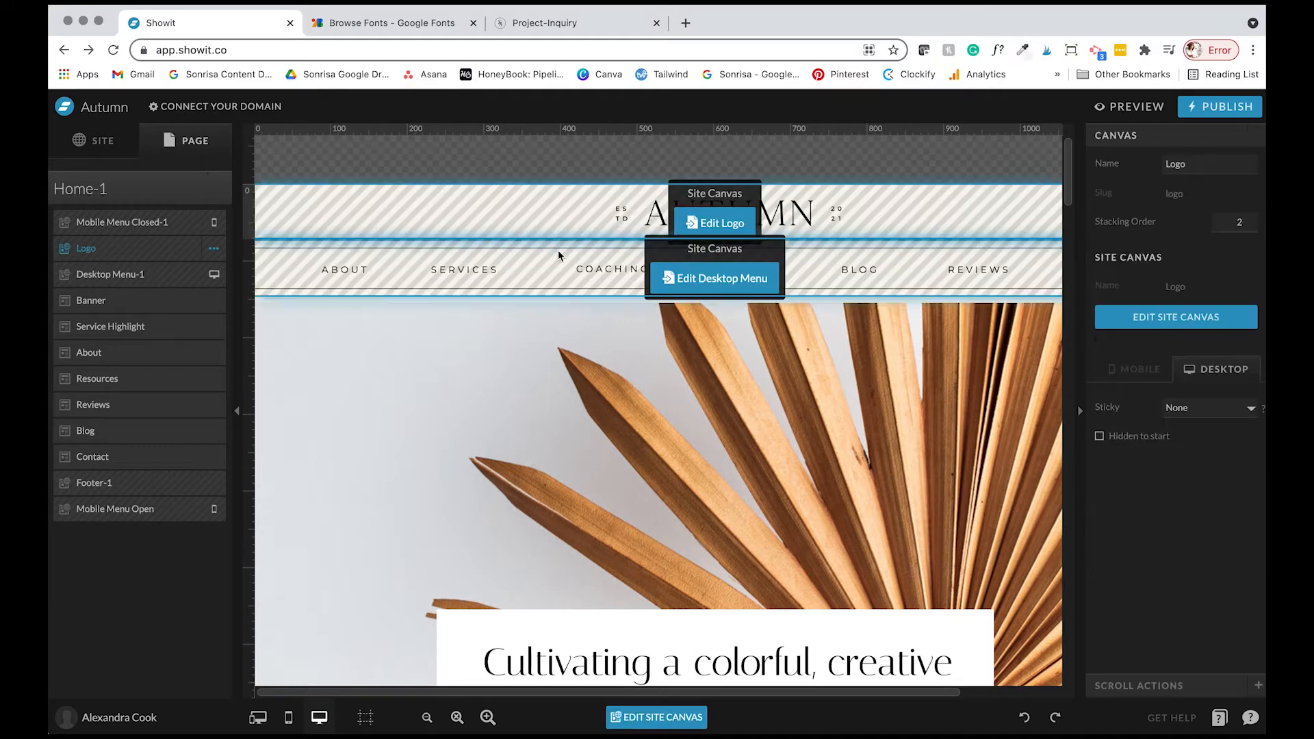
pyautogui.click(744, 225)
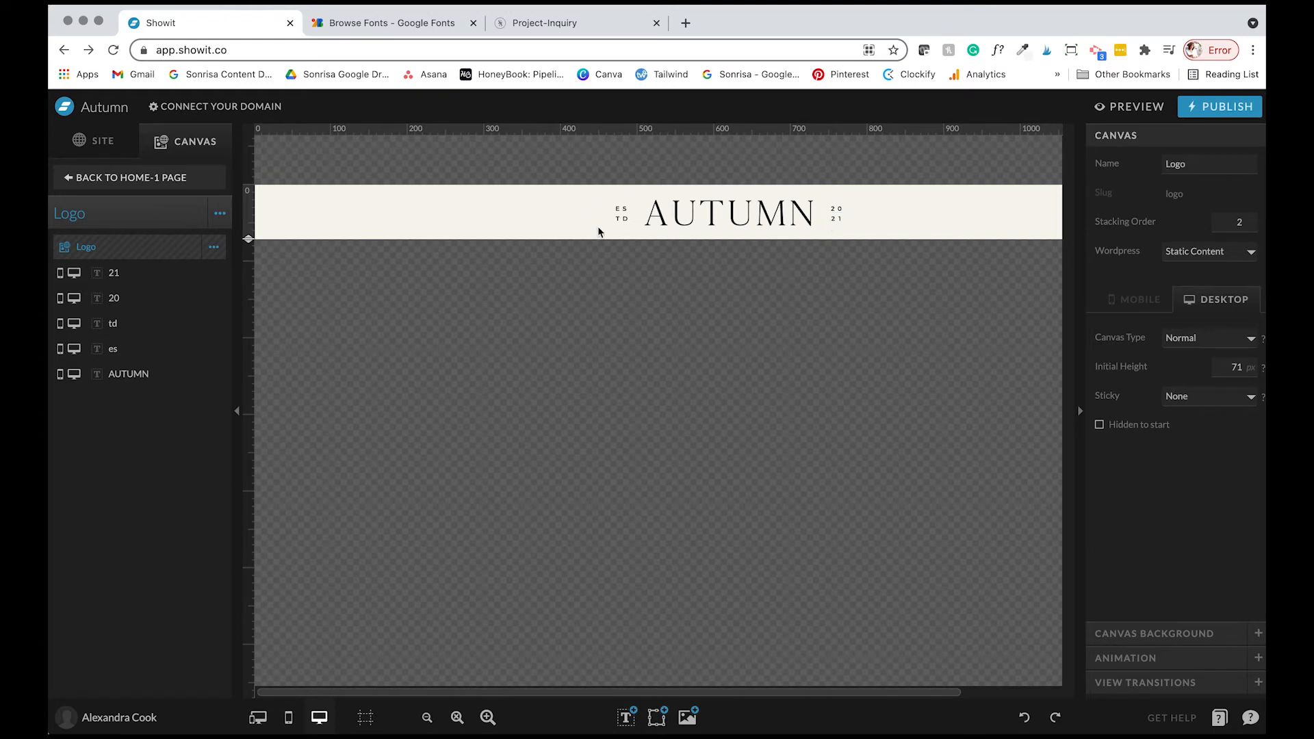
pyautogui.click(122, 179)
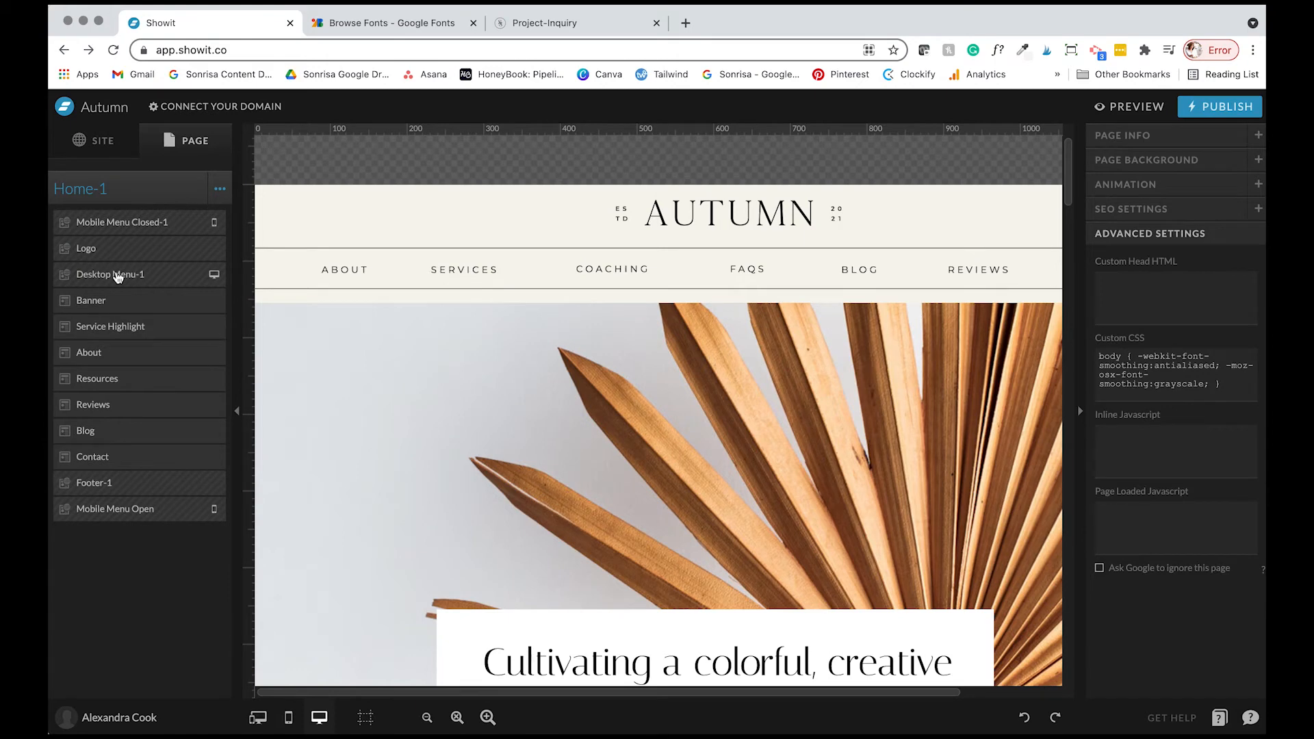
# Open the Desktop Menu site canvas for editing, and check its sticky behavior by scrolling the site preview in a separate browser tab
pyautogui.click(118, 276)
pyautogui.click(705, 227)
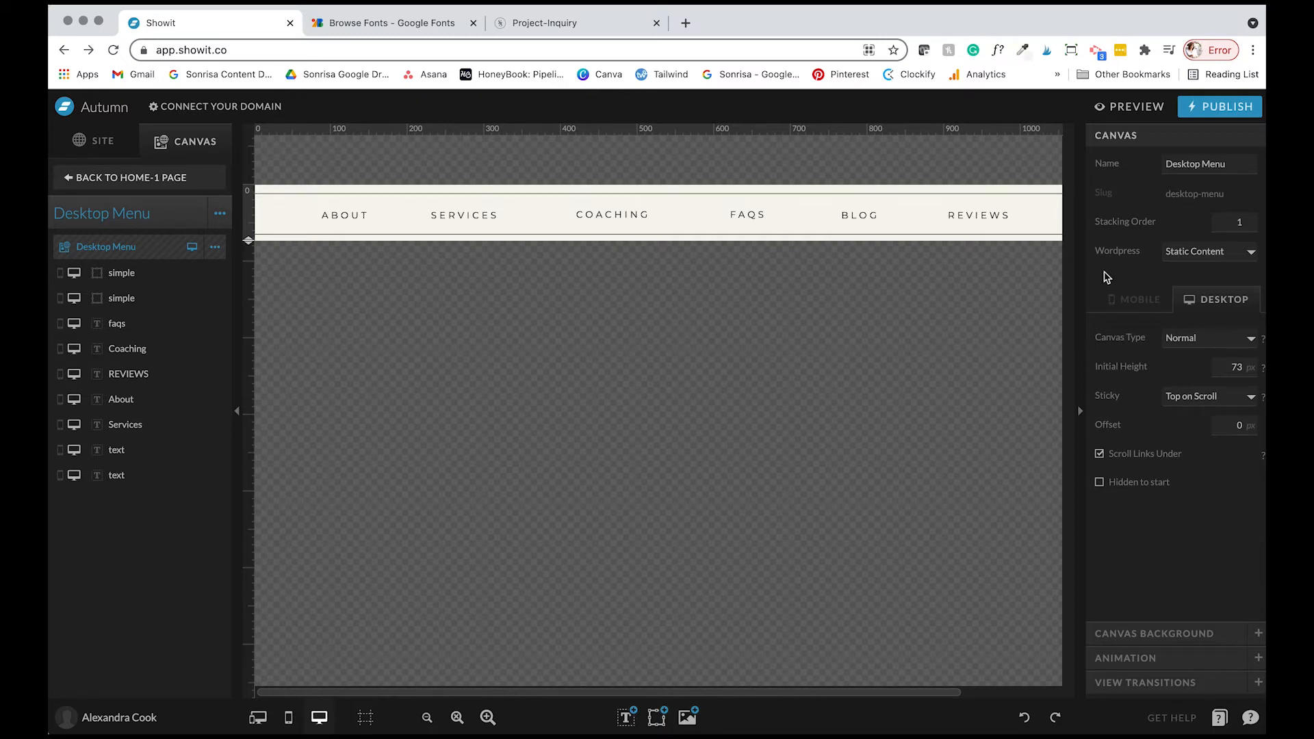
pyautogui.click(1138, 109)
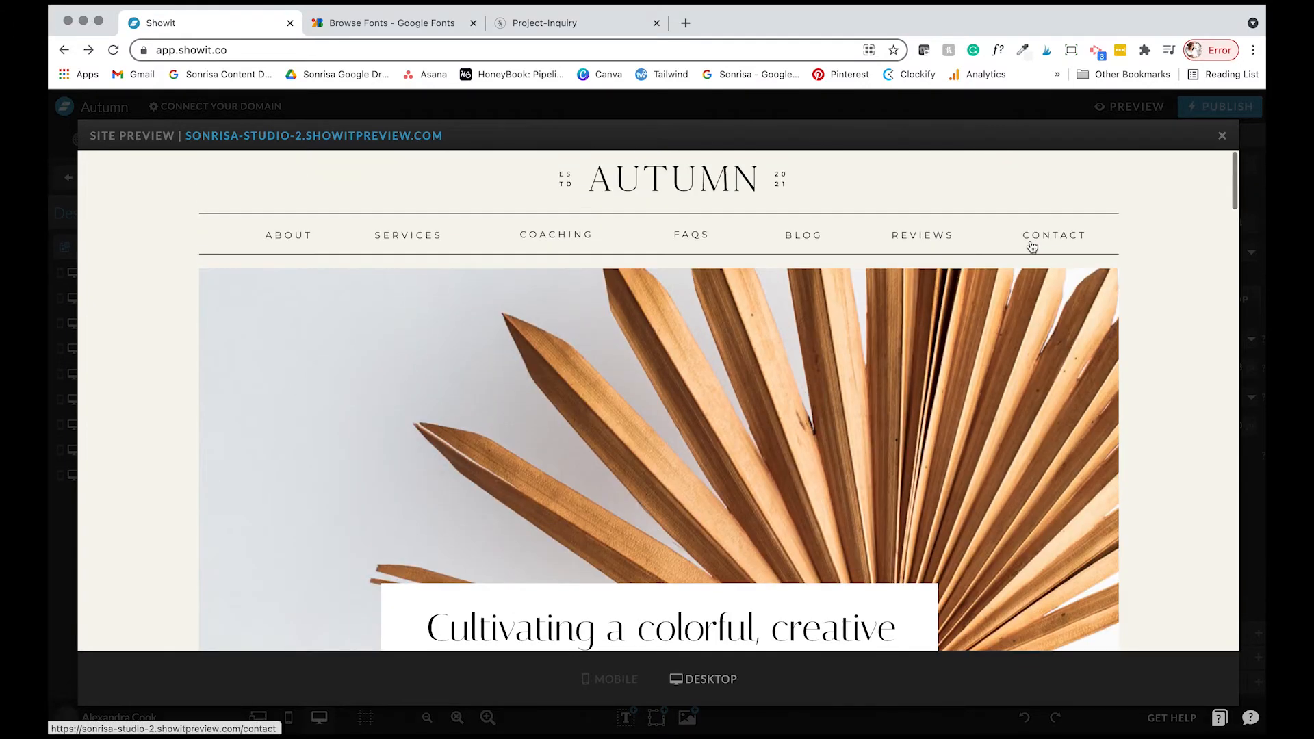
pyautogui.click(350, 136)
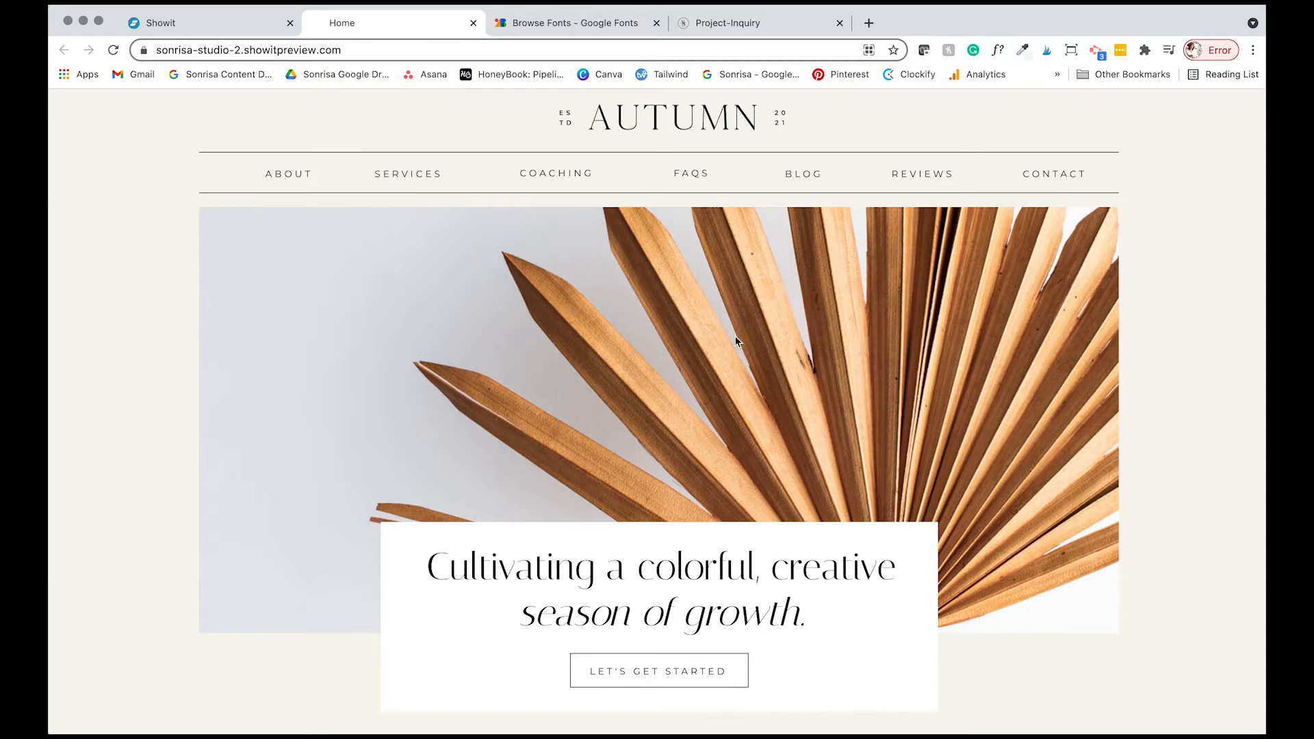
pyautogui.scroll(-3, 460, 306)
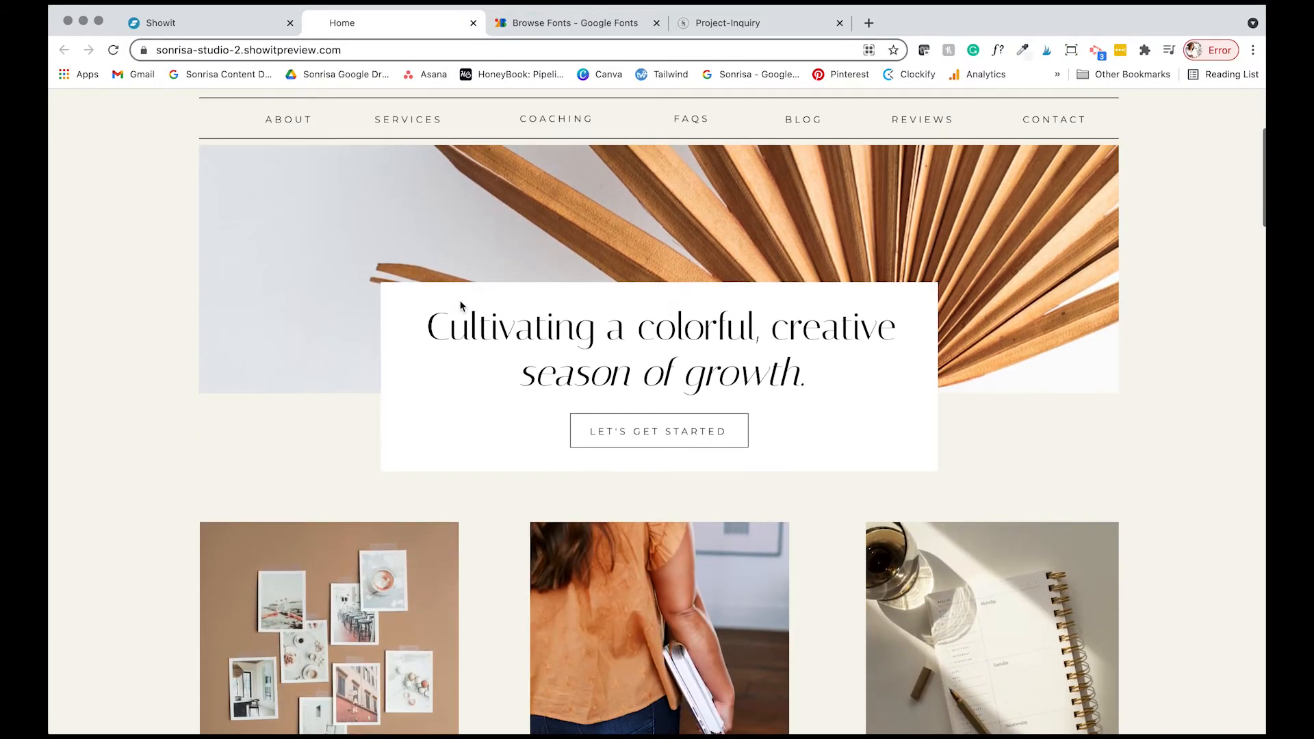
pyautogui.scroll(3, 460, 306)
pyautogui.scroll(-3, 460, 306)
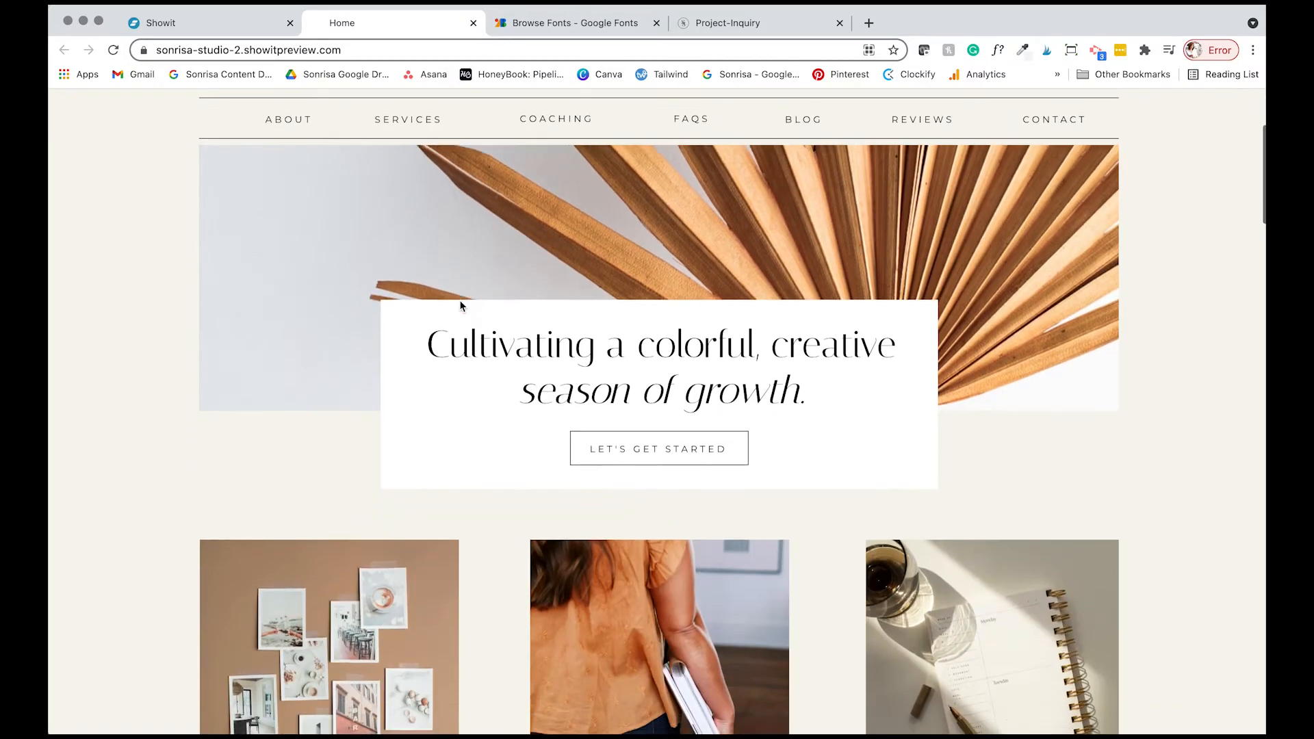
pyautogui.scroll(3, 460, 306)
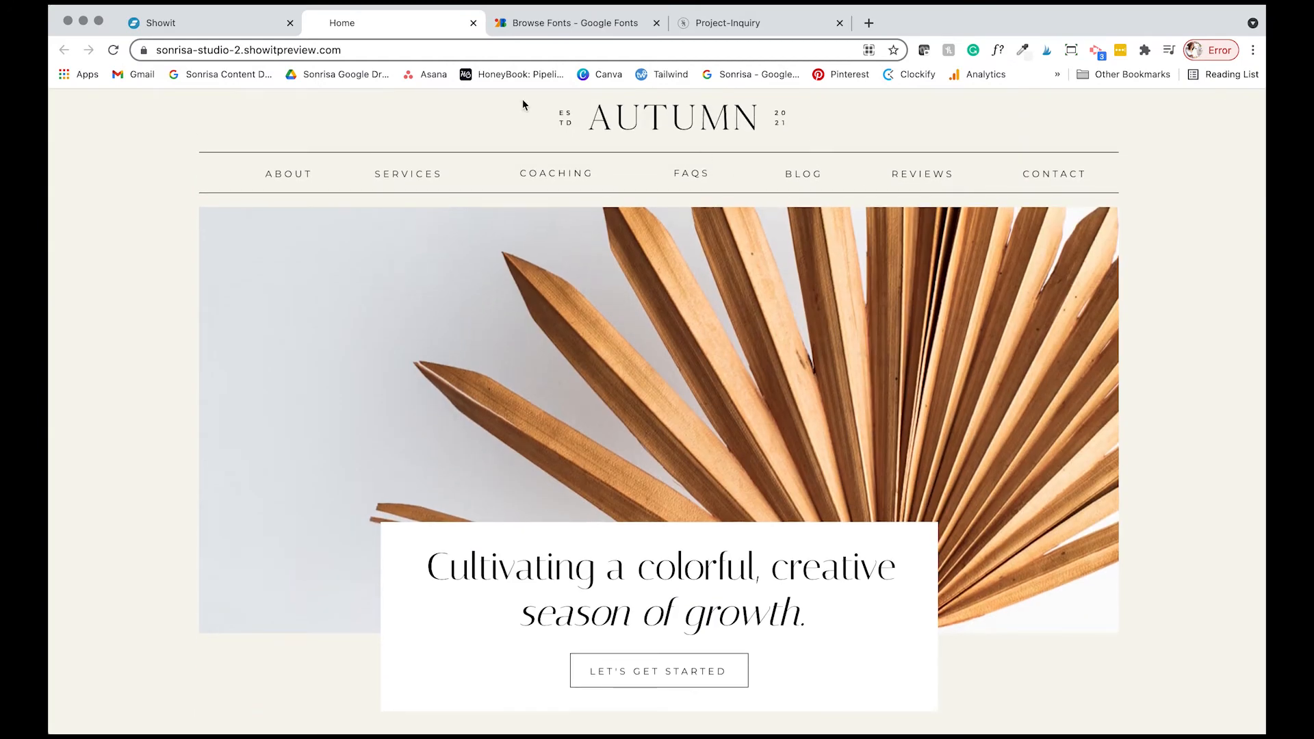
# Switch back to the Showit editor, close the site preview, and return to the Home-1 page
pyautogui.click(258, 30)
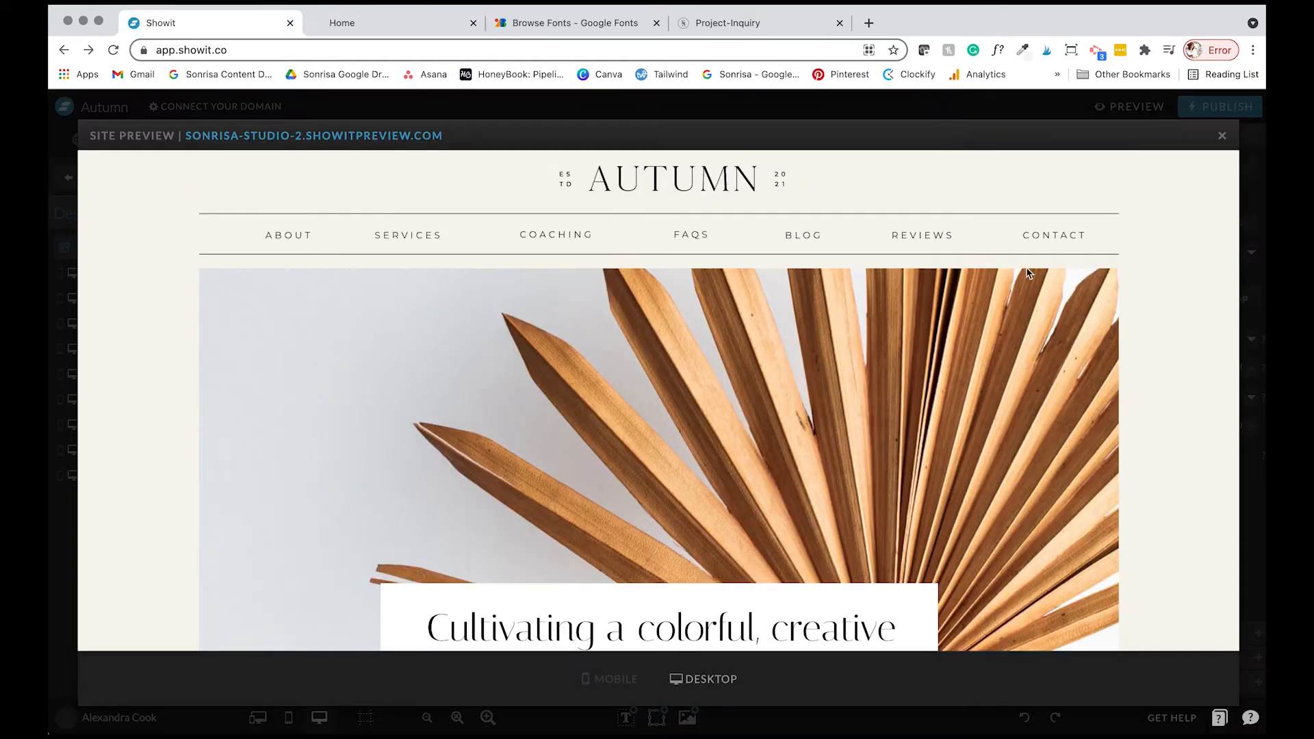
pyautogui.click(1226, 132)
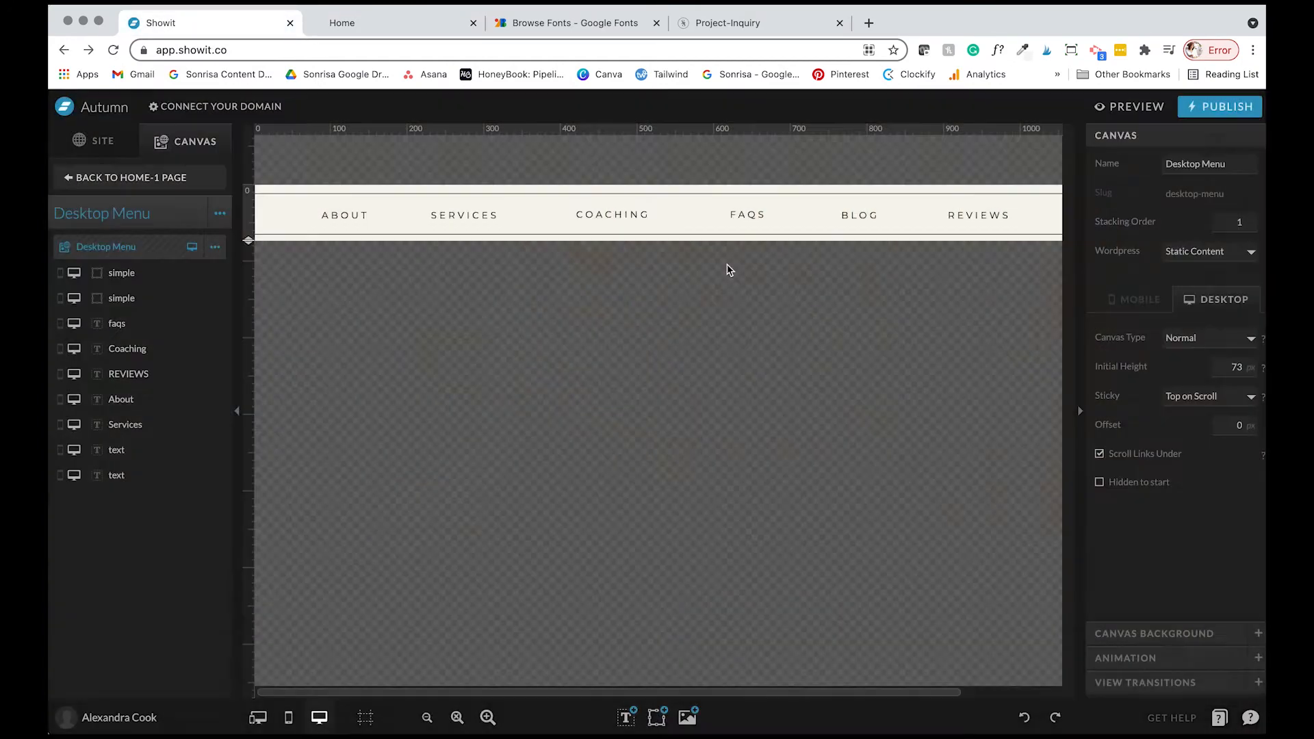
pyautogui.click(104, 171)
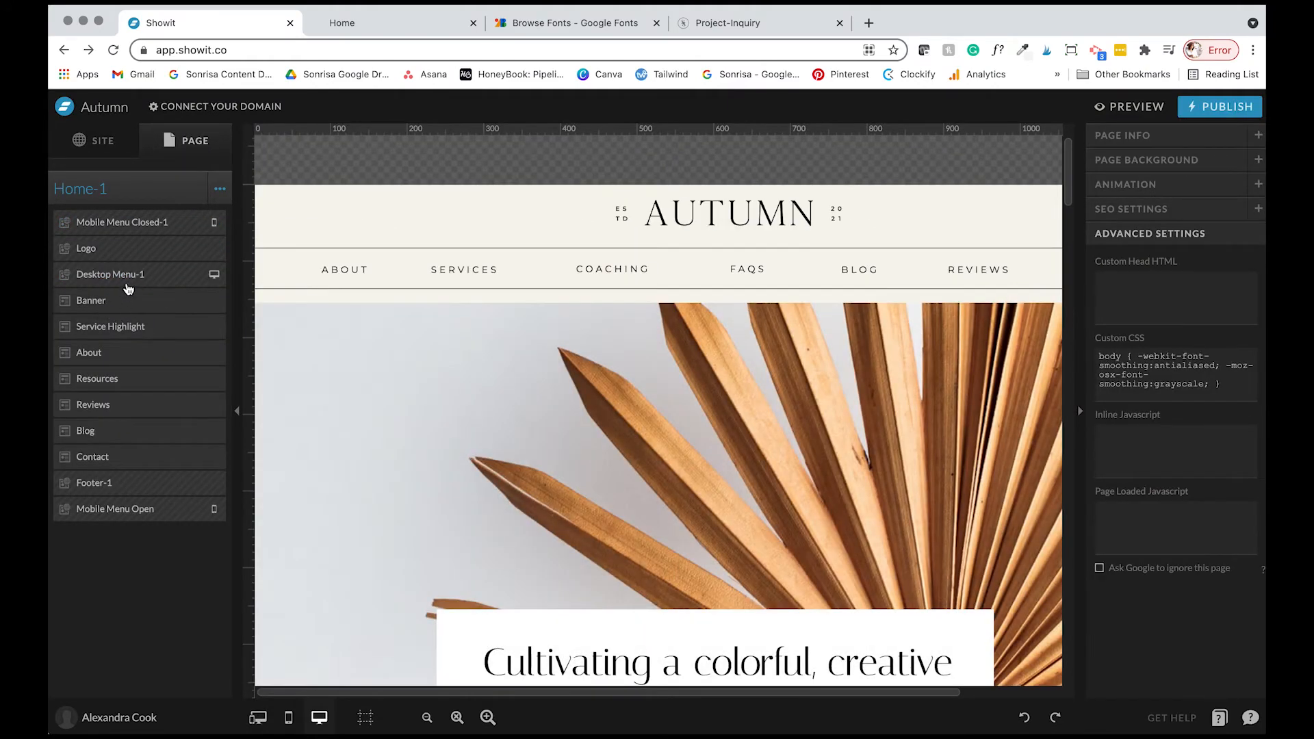
# Select the Banner canvas on the Home-1 page to view its elements and canvas settings
pyautogui.scroll(-1, 504, 342)
pyautogui.scroll(-3, 504, 341)
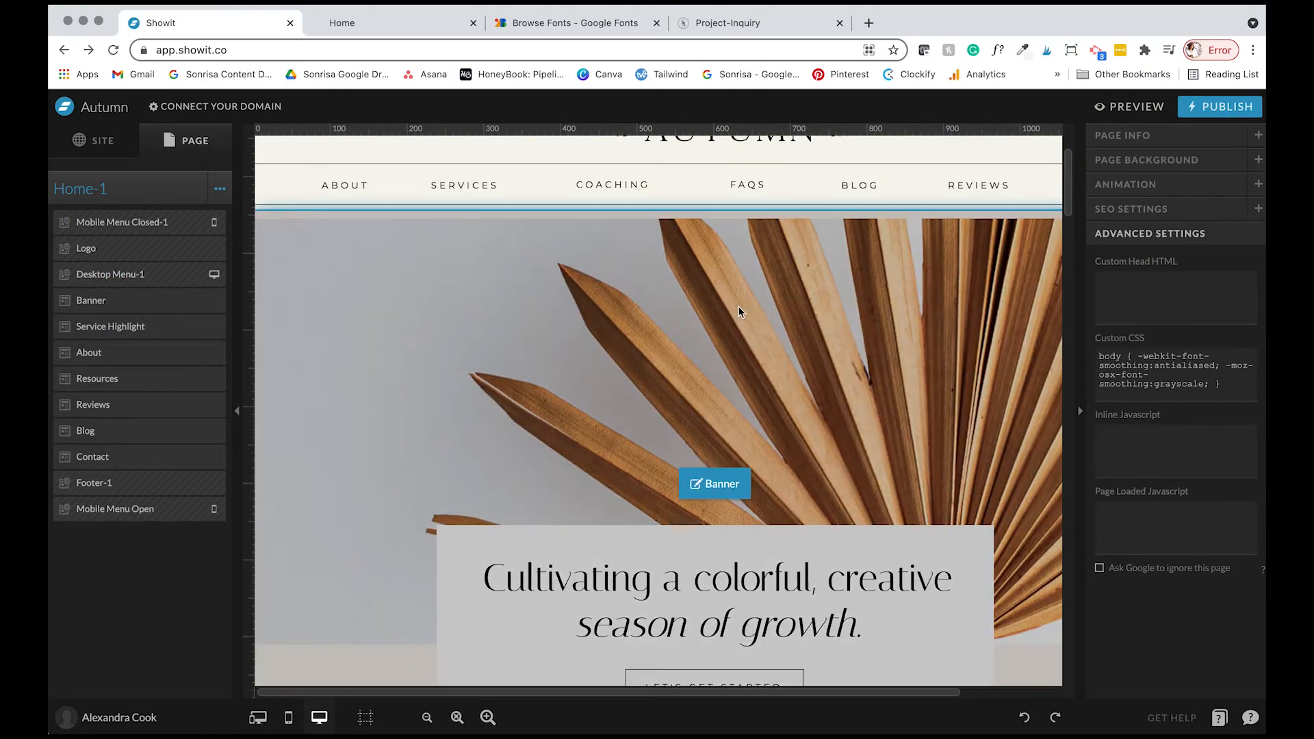
pyautogui.click(722, 313)
pyautogui.click(103, 301)
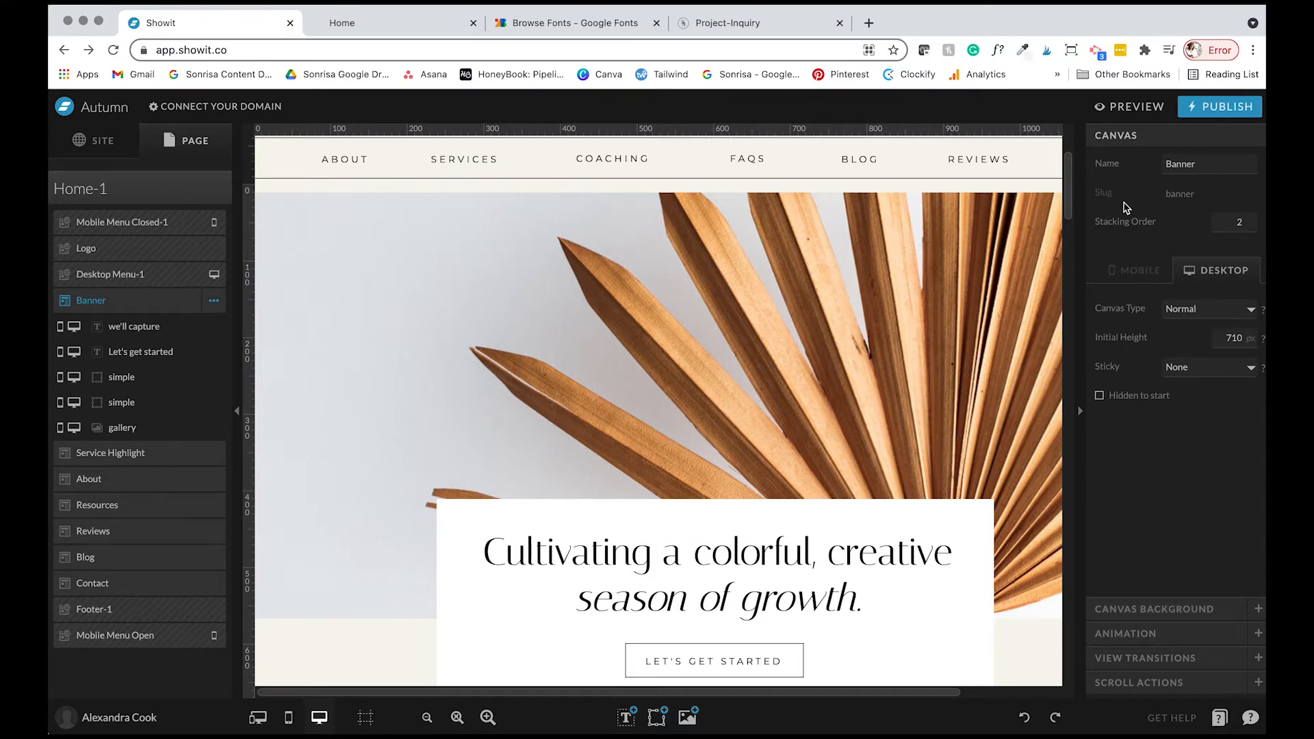
# Examine the Banner canvas's name, canvas type options and Hidden to start setting
pyautogui.click(1210, 167)
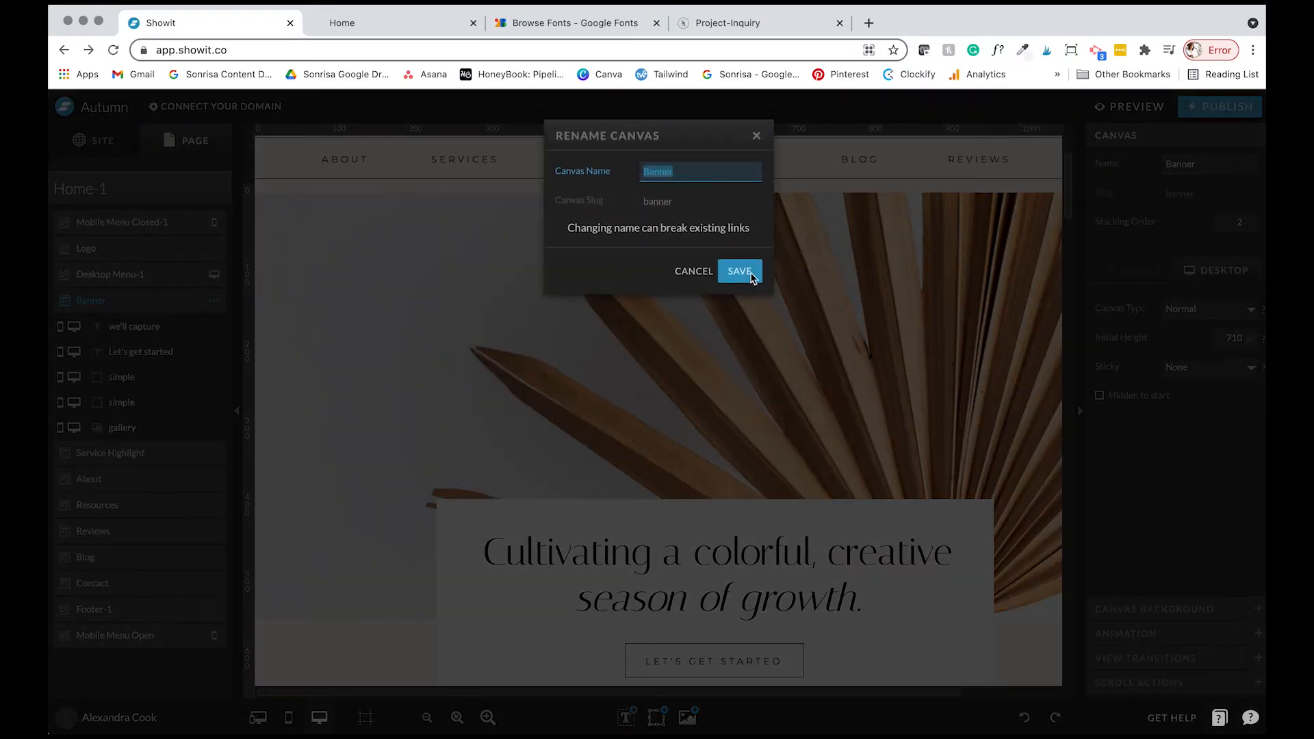
pyautogui.click(756, 137)
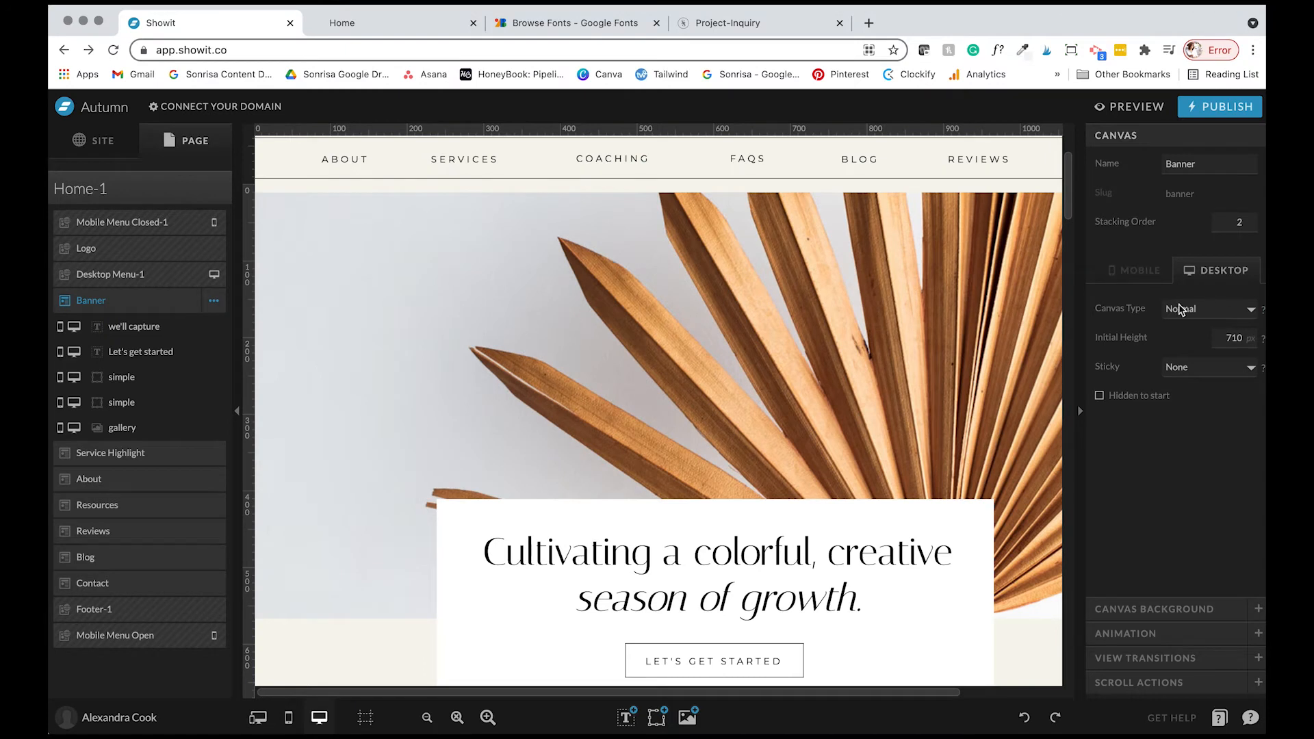
pyautogui.click(1202, 313)
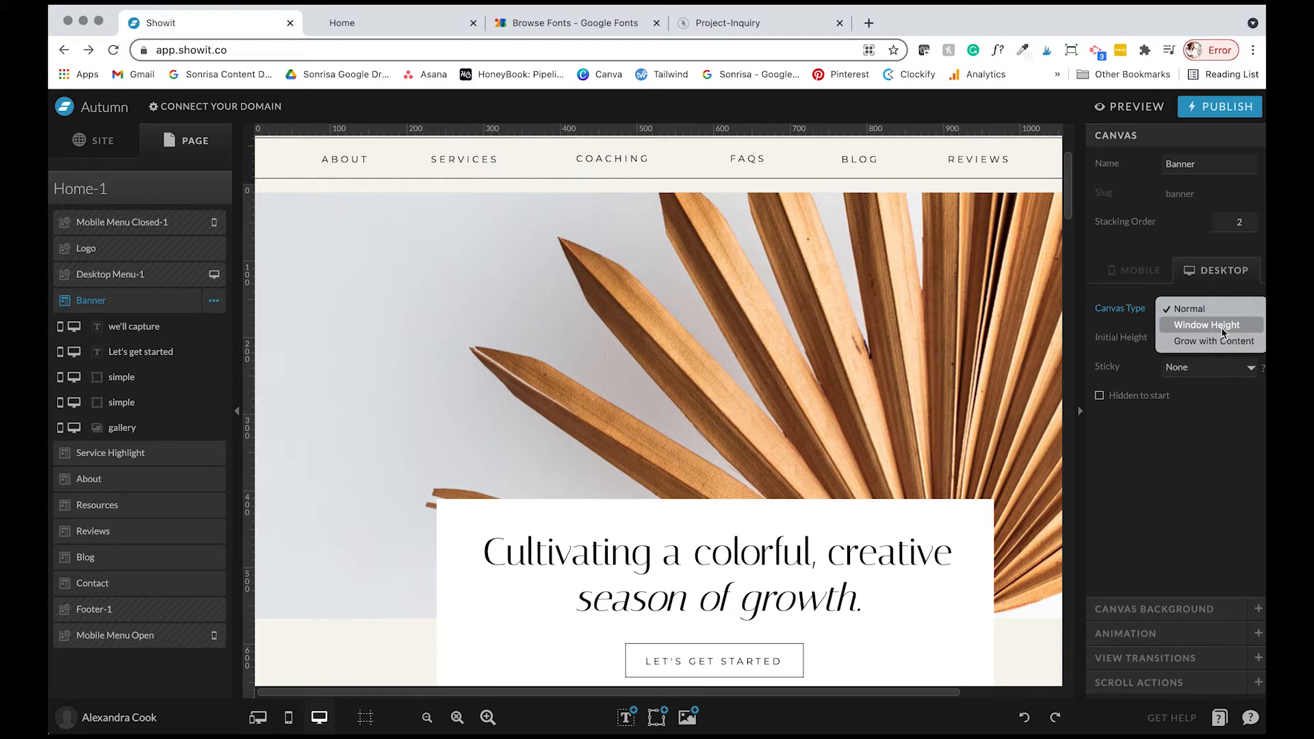
pyautogui.click(1194, 309)
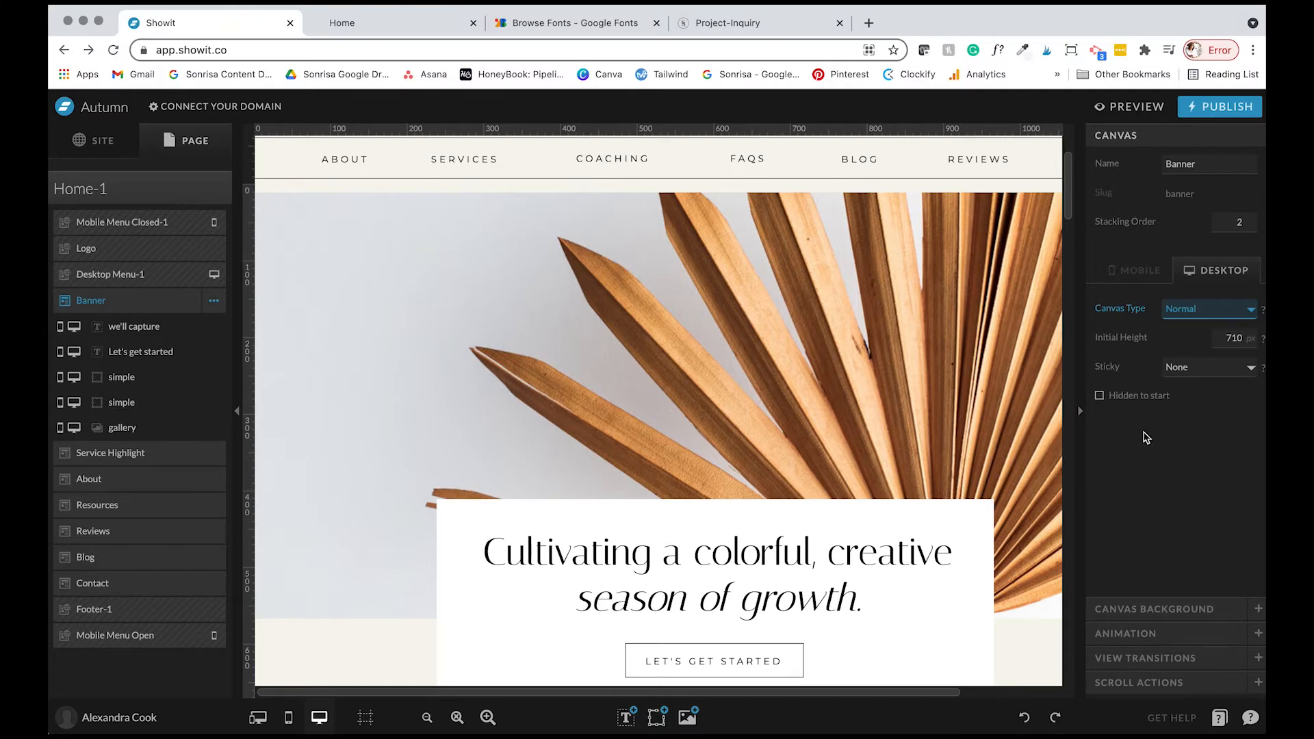
pyautogui.click(1100, 397)
pyautogui.click(1102, 397)
# Set the Service Highlight canvas's desktop background to the white palette color 8
pyautogui.click(1161, 609)
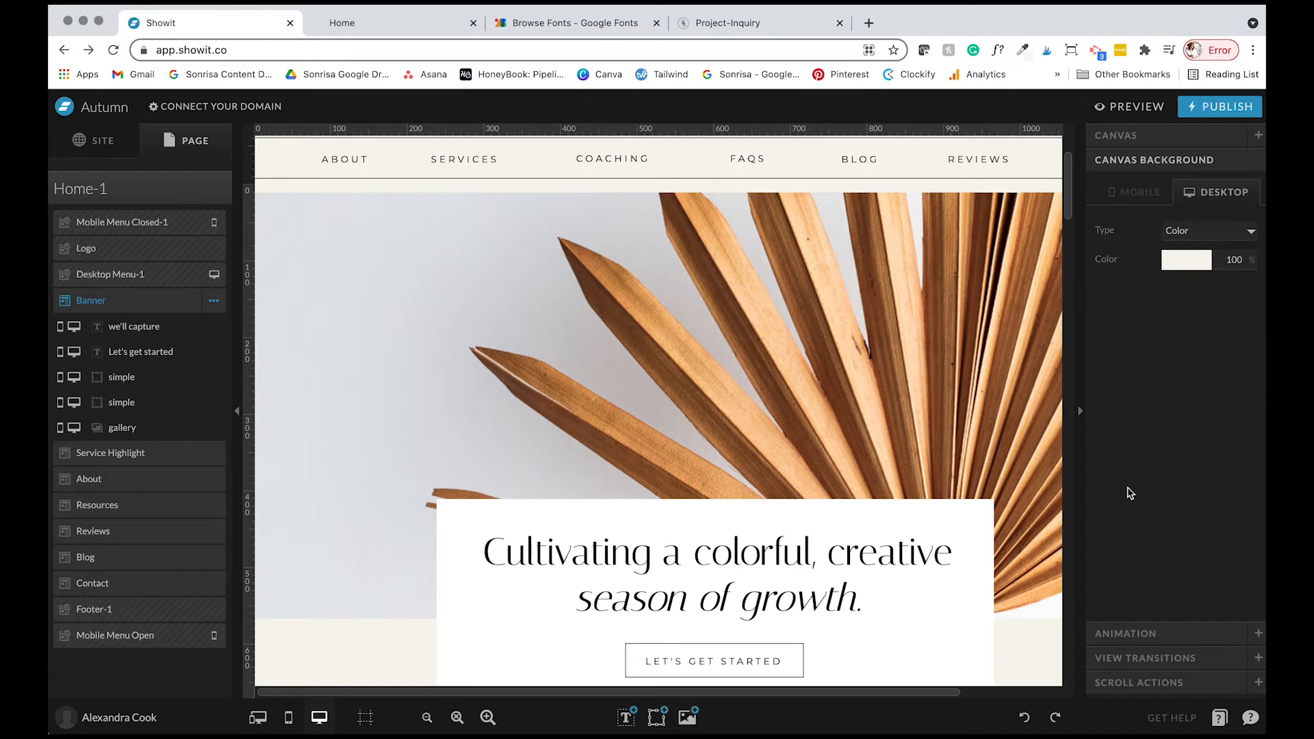
pyautogui.scroll(-3, 1034, 523)
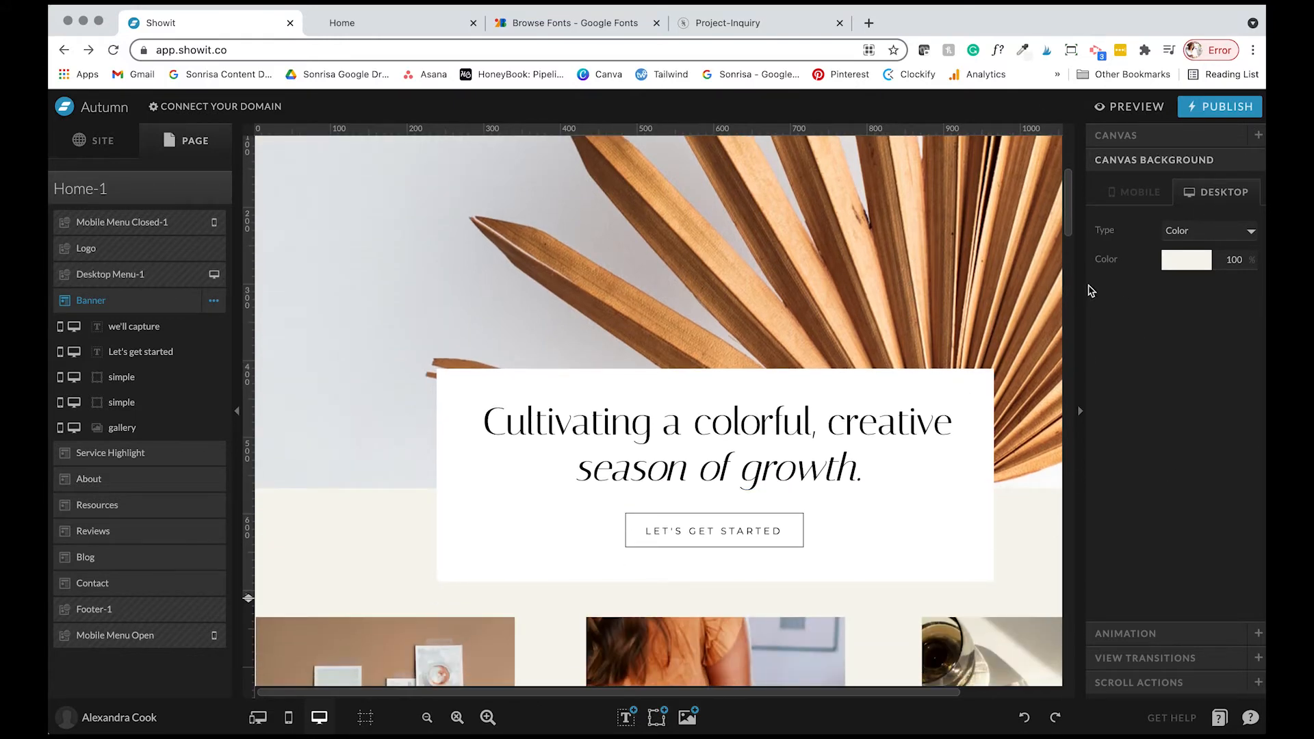
pyautogui.scroll(-6, 1016, 301)
pyautogui.hscroll(2, 1016, 301)
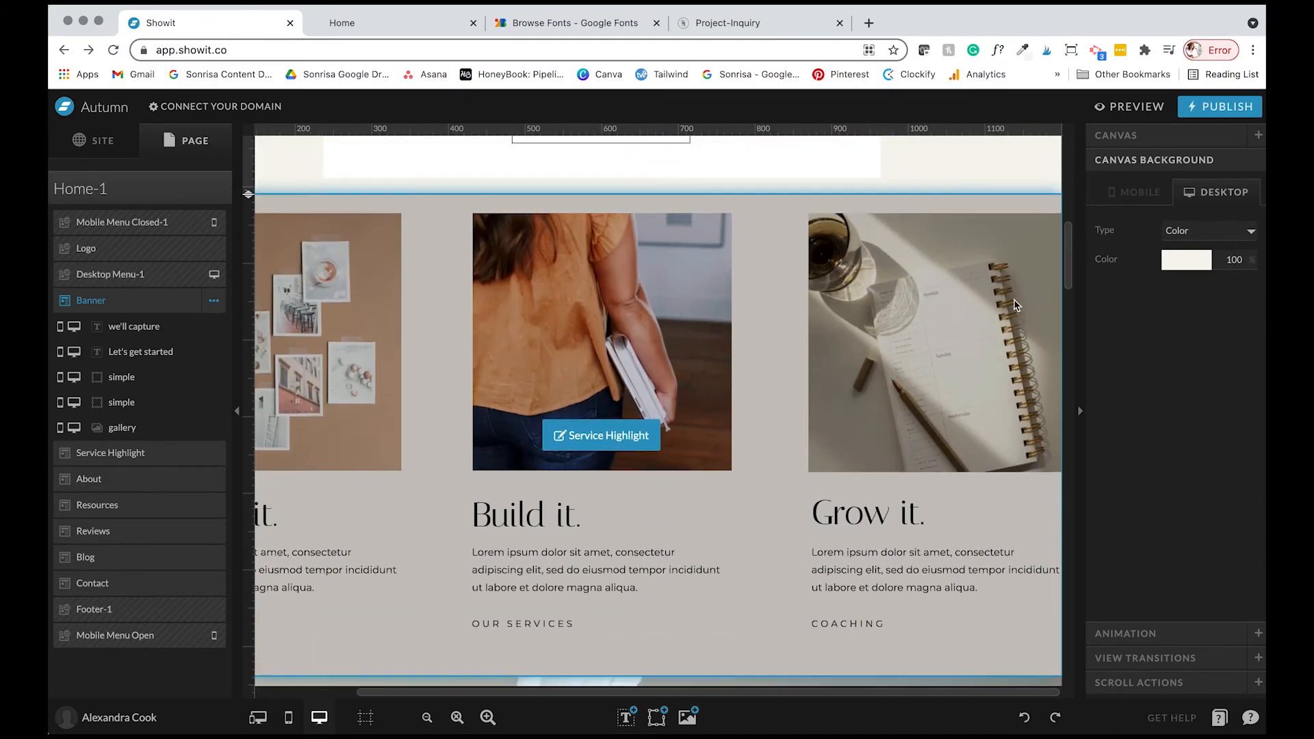
pyautogui.click(781, 396)
pyautogui.click(1191, 264)
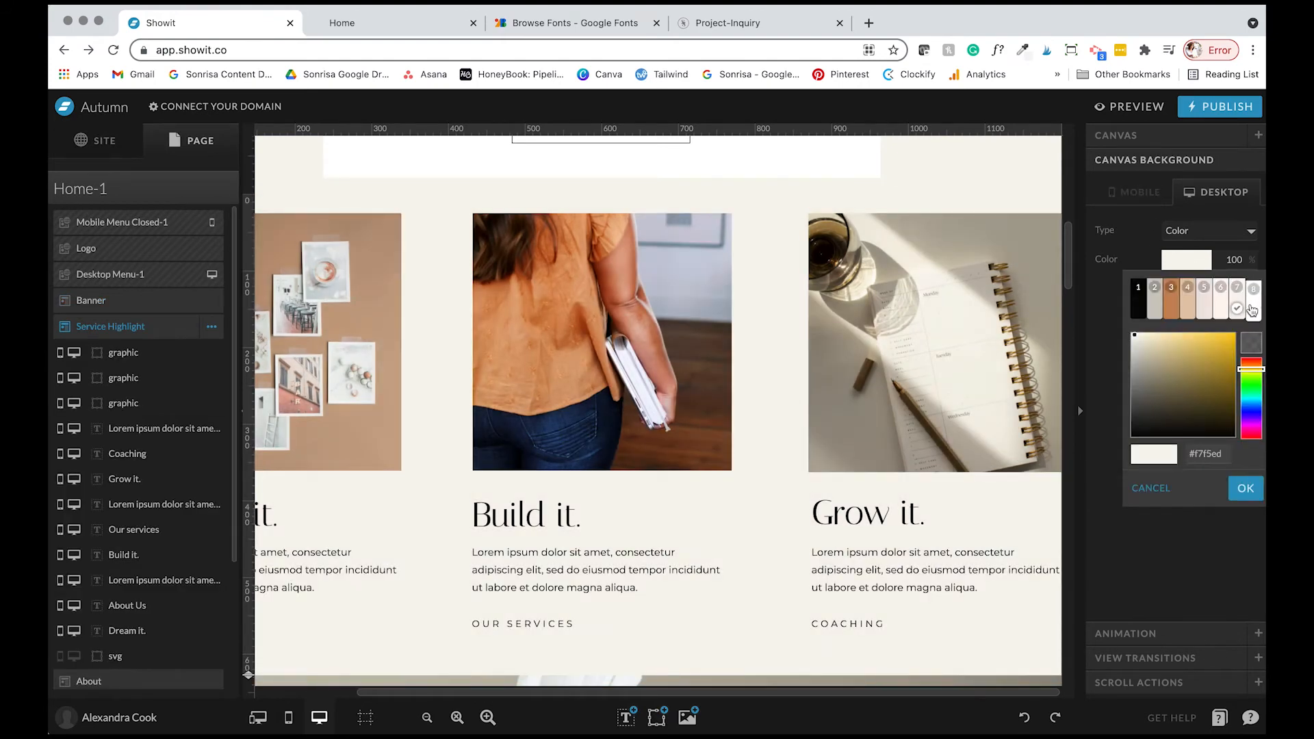
pyautogui.click(1252, 310)
pyautogui.scroll(-3, 753, 409)
pyautogui.hscroll(-2, 716, 354)
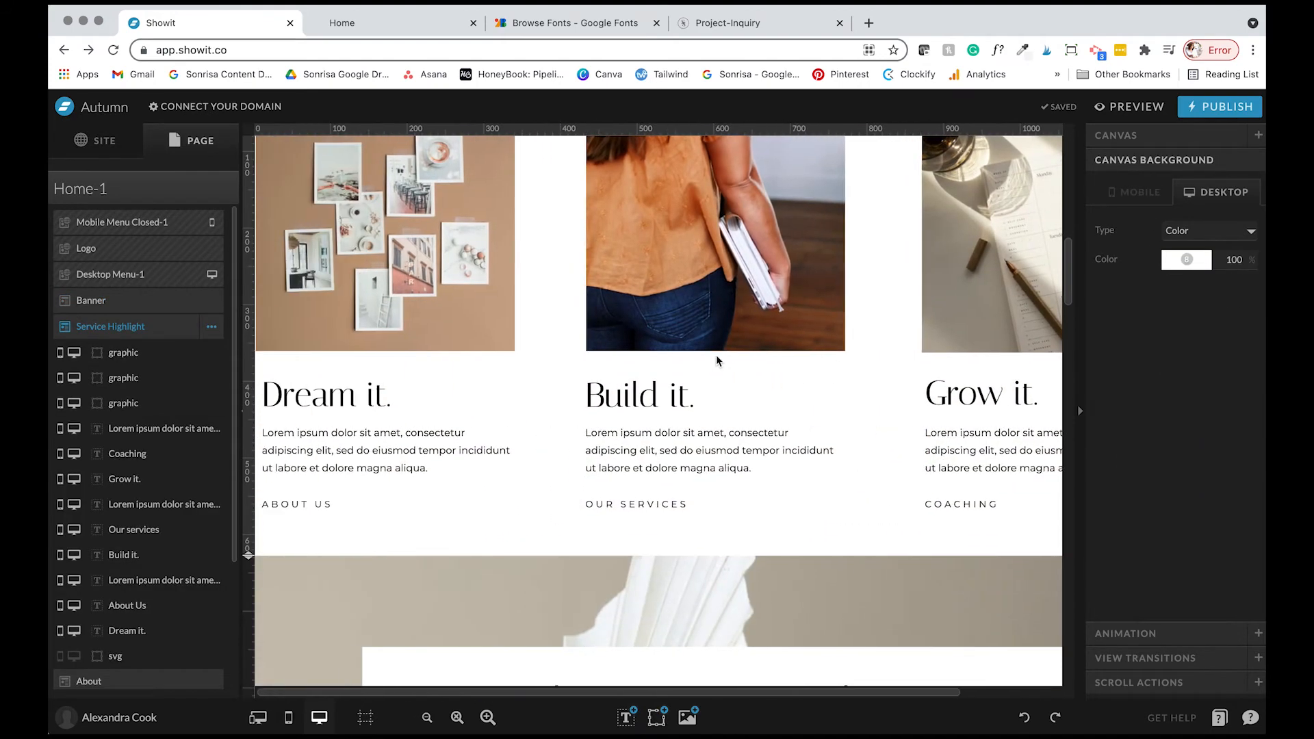
pyautogui.hscroll(1, 705, 351)
pyautogui.scroll(2, 688, 344)
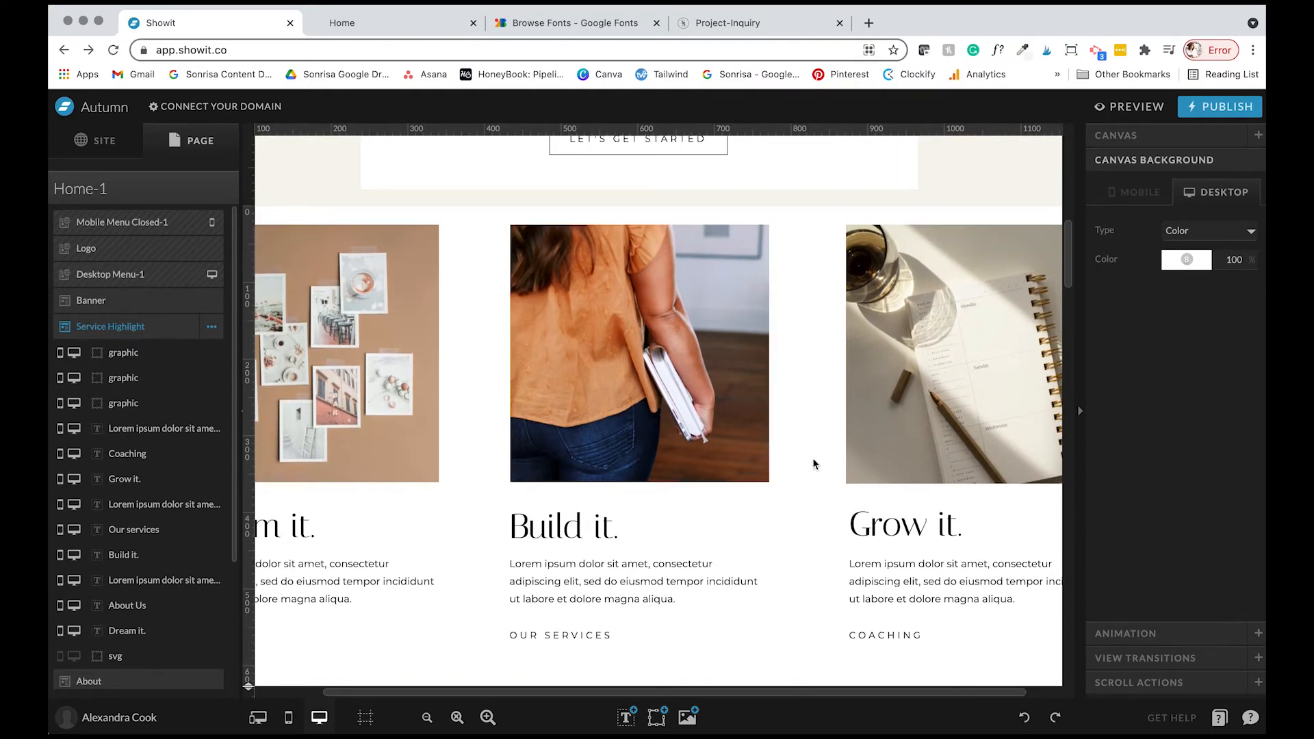
pyautogui.scroll(-3, 634, 493)
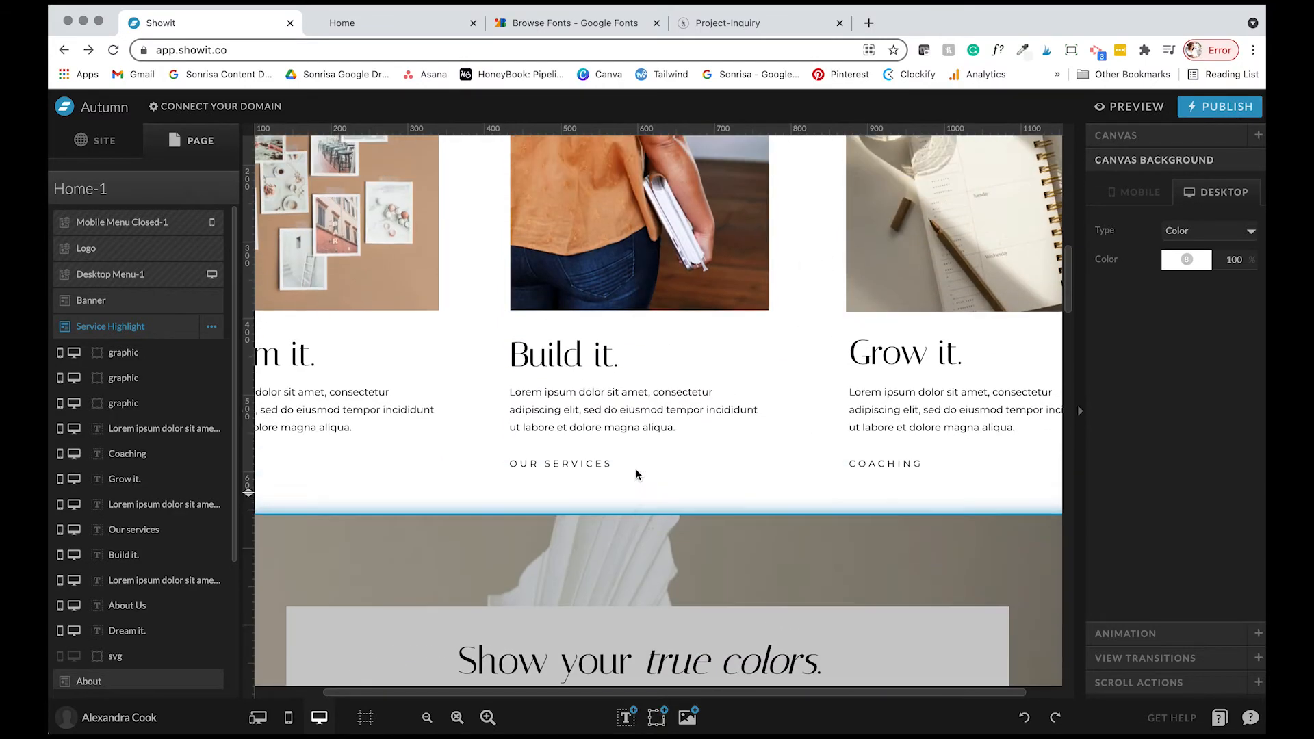
pyautogui.scroll(2, 637, 475)
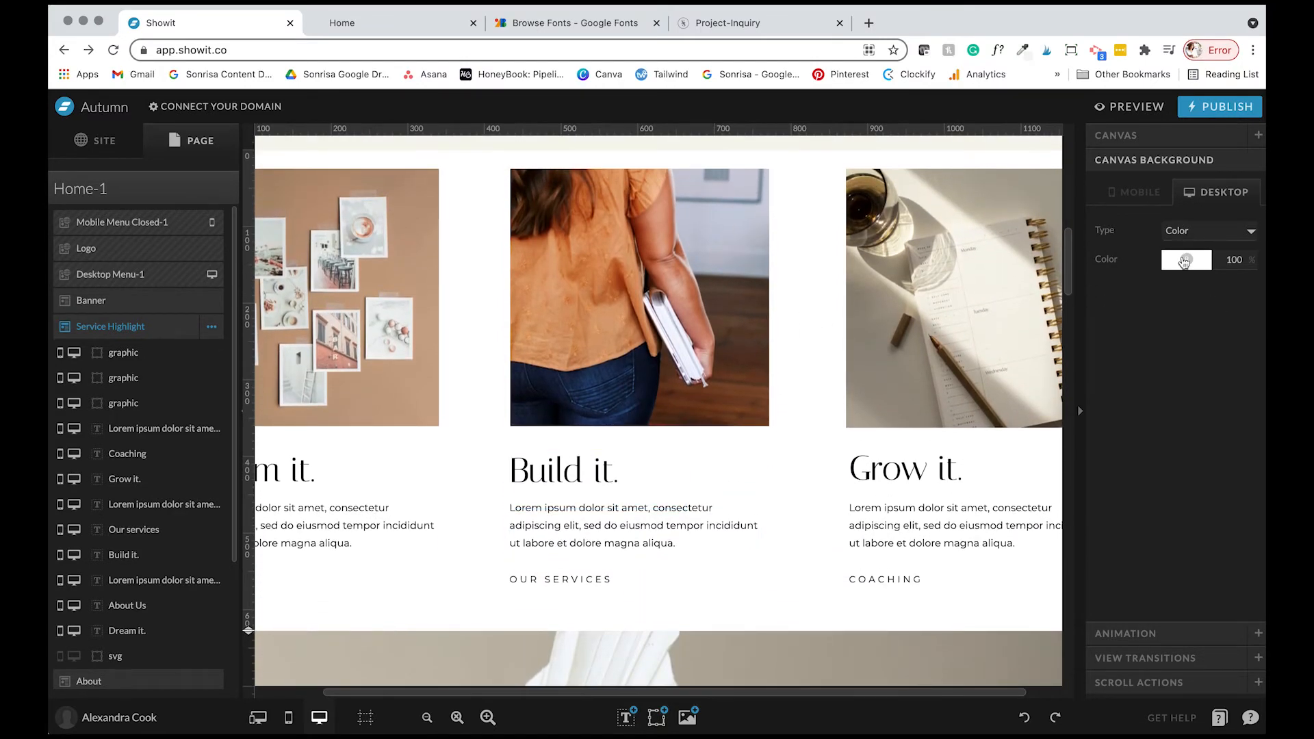
# Set the Service Highlight canvas's desktop background to the cream palette color 7
pyautogui.click(1185, 262)
pyautogui.click(1230, 286)
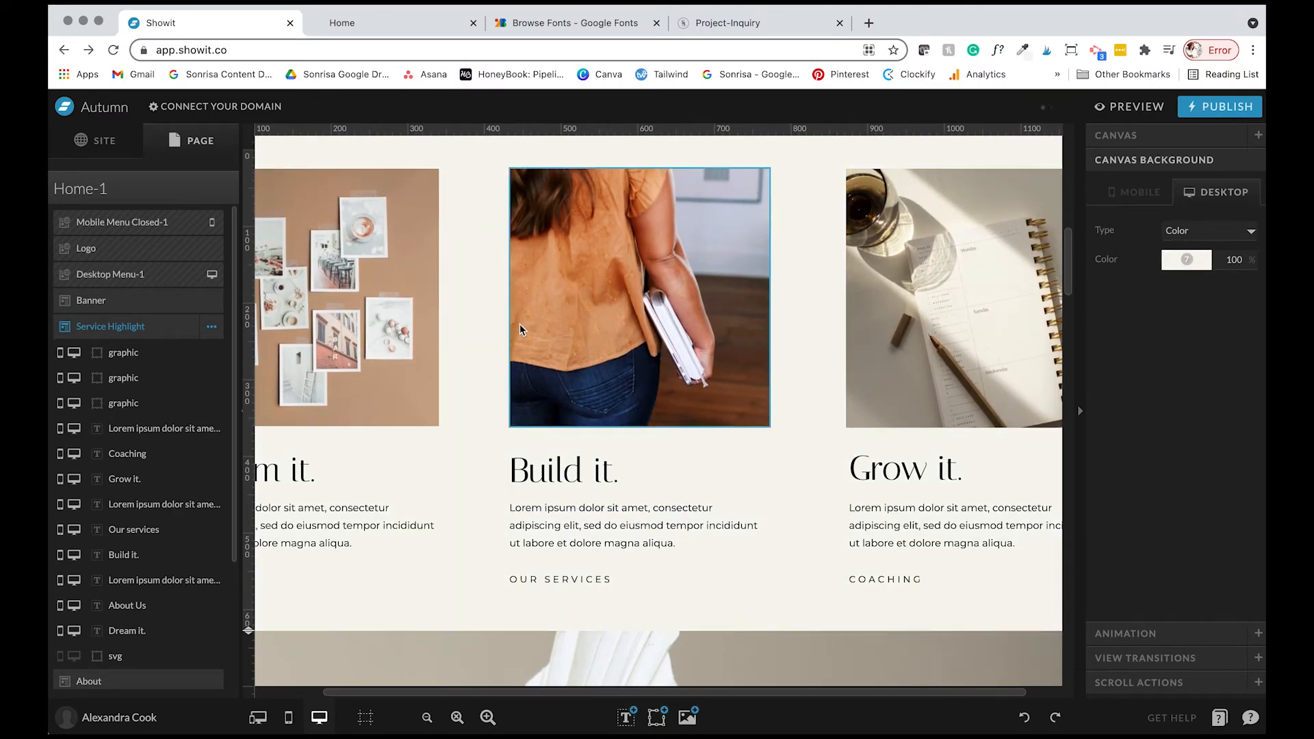
pyautogui.scroll(-3, 905, 458)
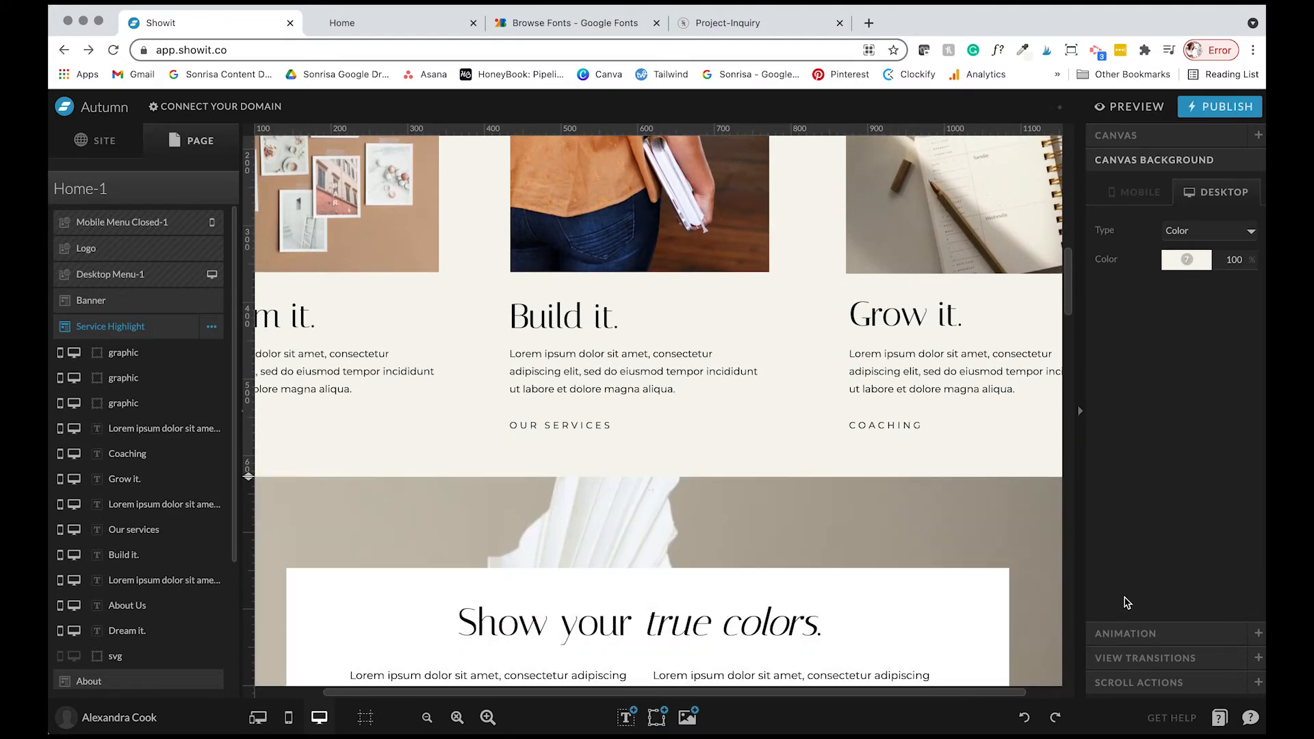
# Examine the Service Highlight canvas's animation settings, including the available Canvas In types
pyautogui.click(1126, 633)
pyautogui.scroll(3, 718, 270)
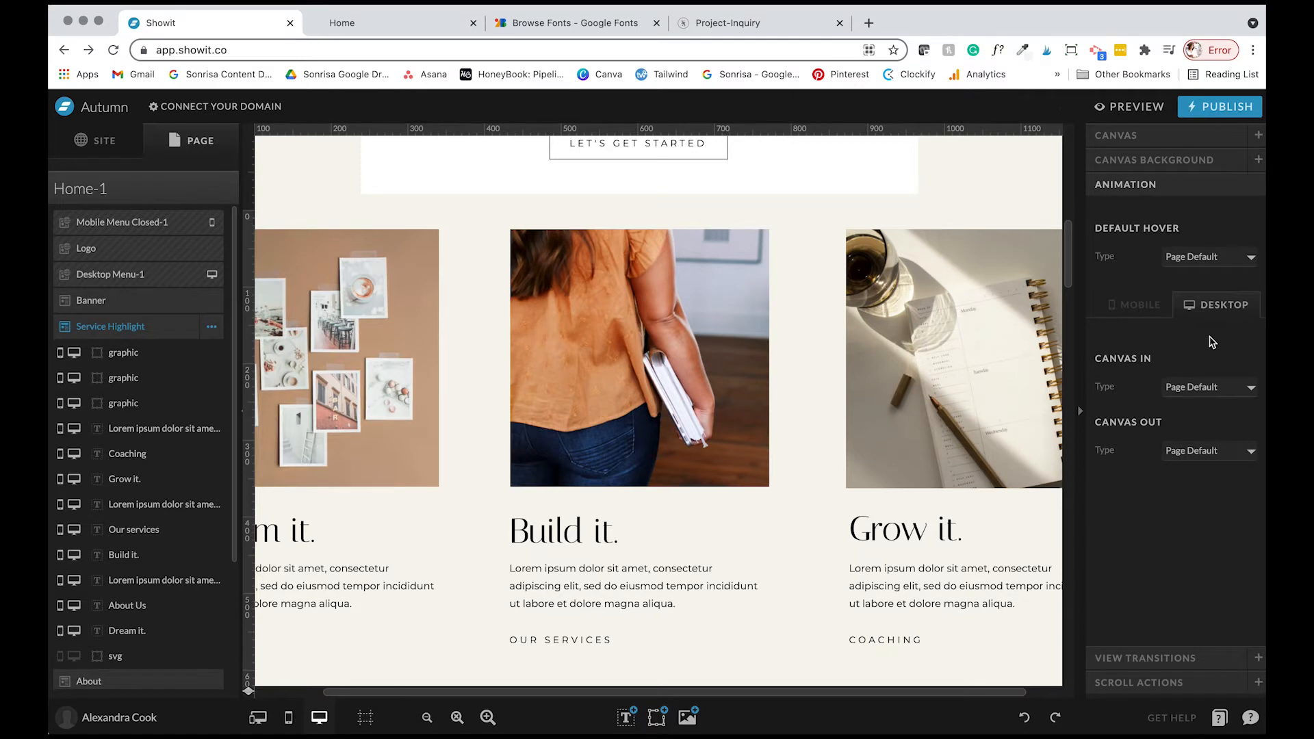
pyautogui.scroll(1, 774, 350)
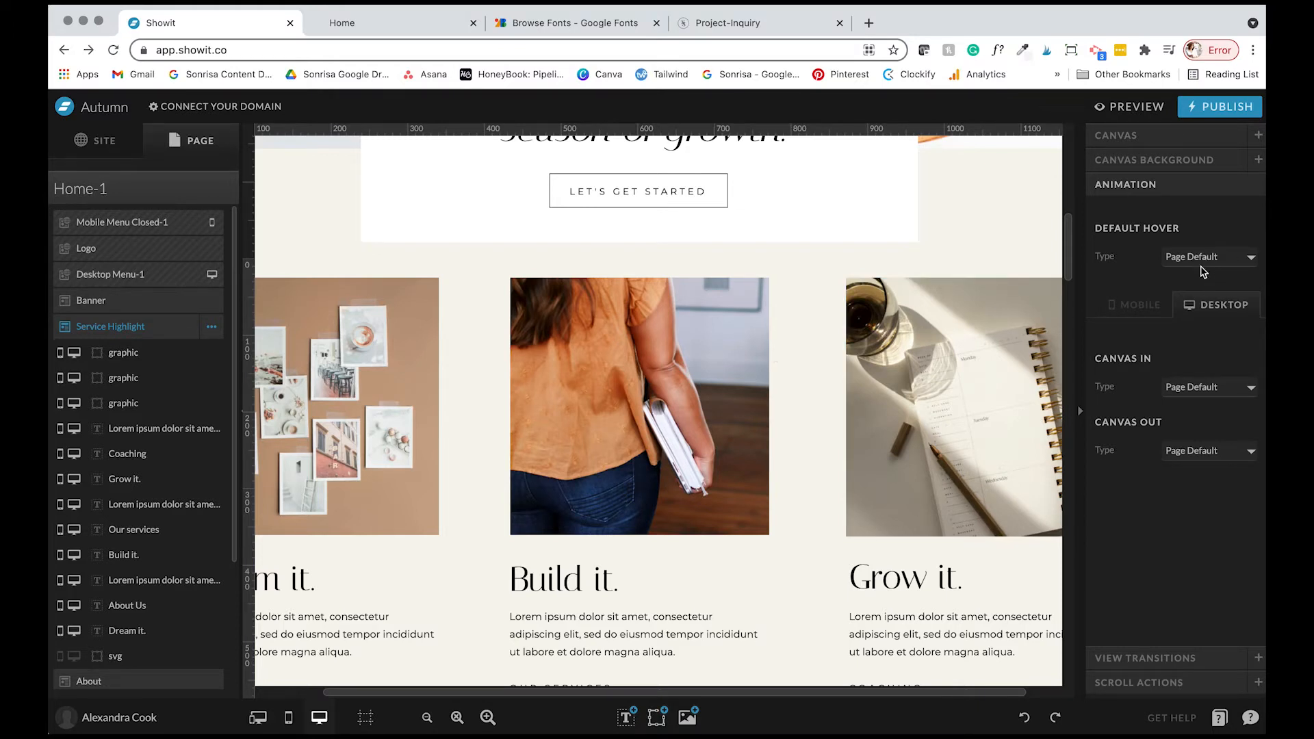
pyautogui.click(1202, 386)
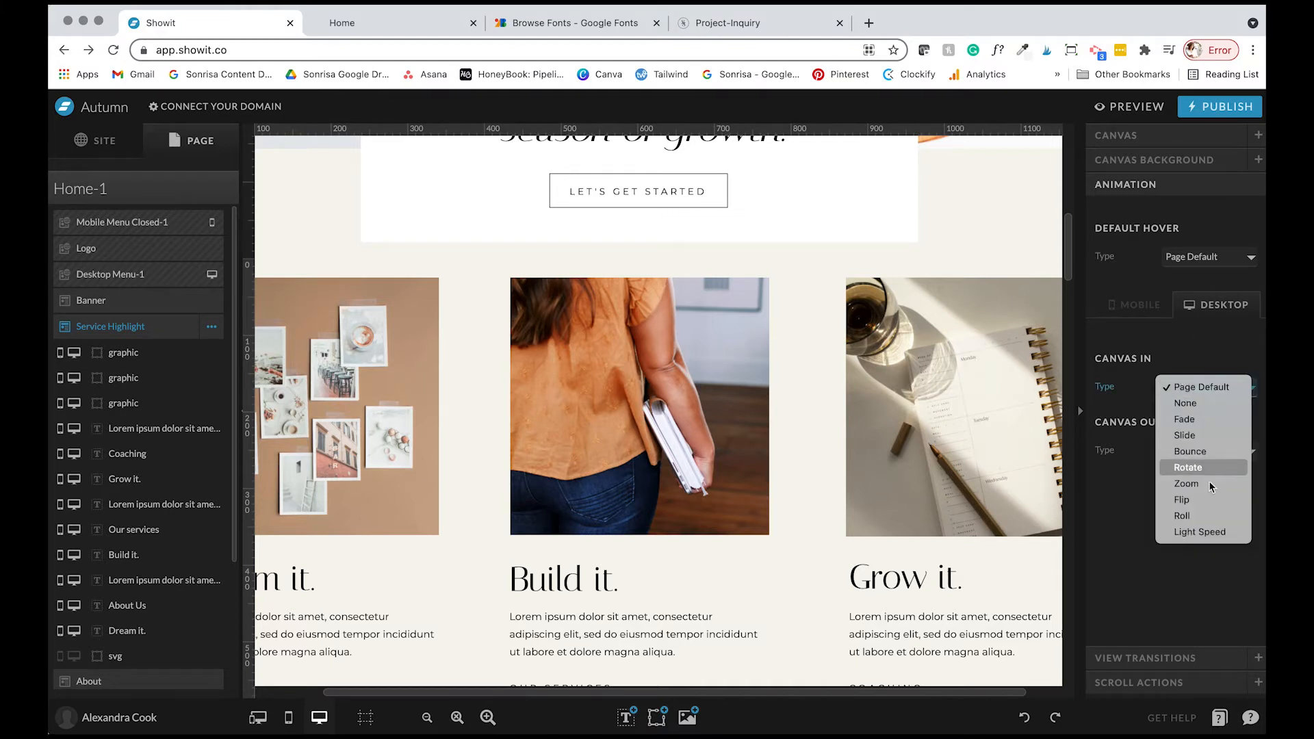
pyautogui.click(1194, 359)
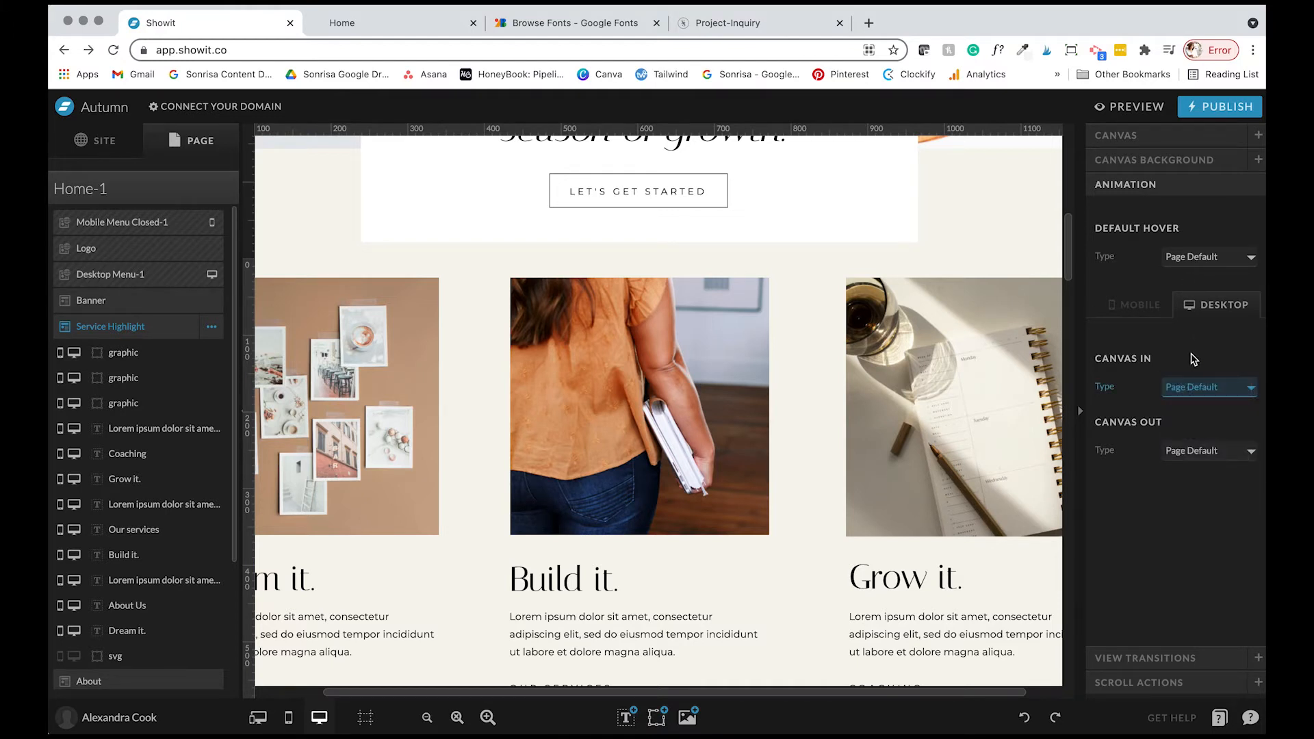
# Examine the Service Highlight canvas's view transition settings and the Canvas View In type
pyautogui.click(1174, 658)
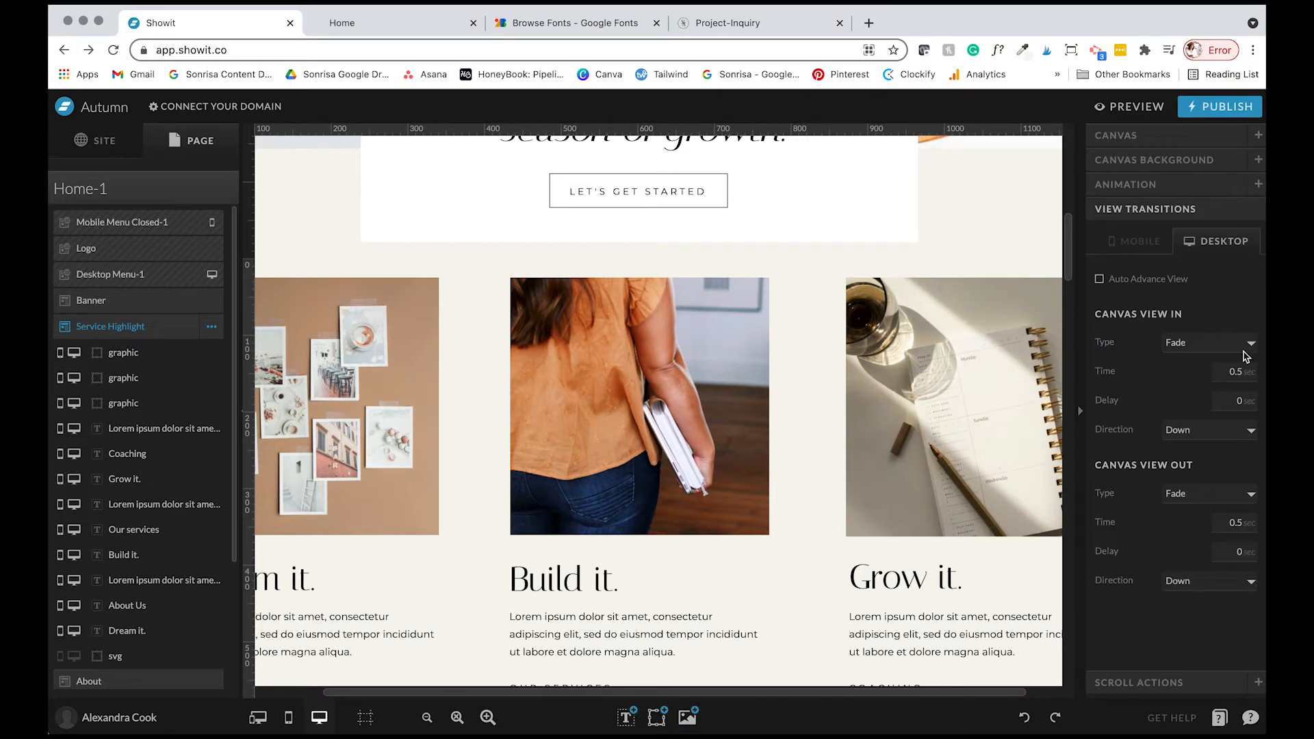
pyautogui.click(1186, 343)
pyautogui.click(1091, 364)
# Add a scroll action to the Service Highlight canvas to view its options, and remove it
pyautogui.click(1153, 682)
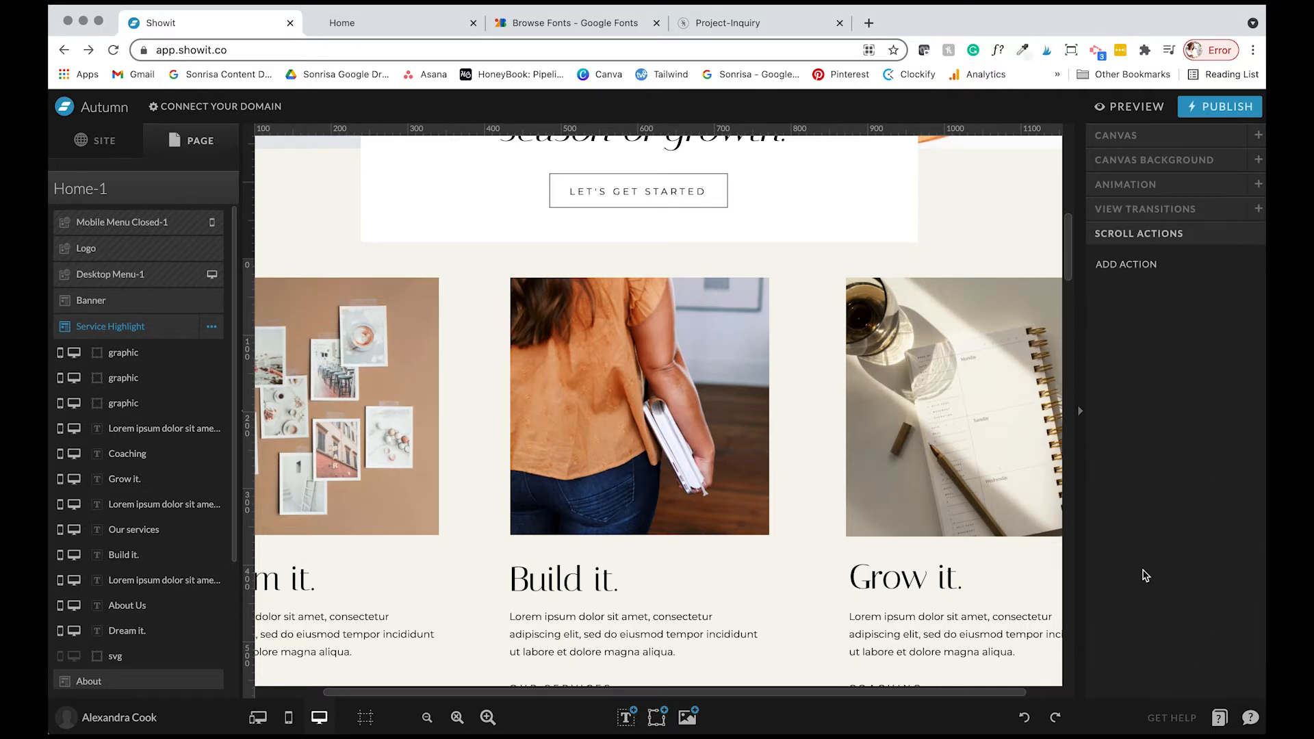
pyautogui.click(1126, 265)
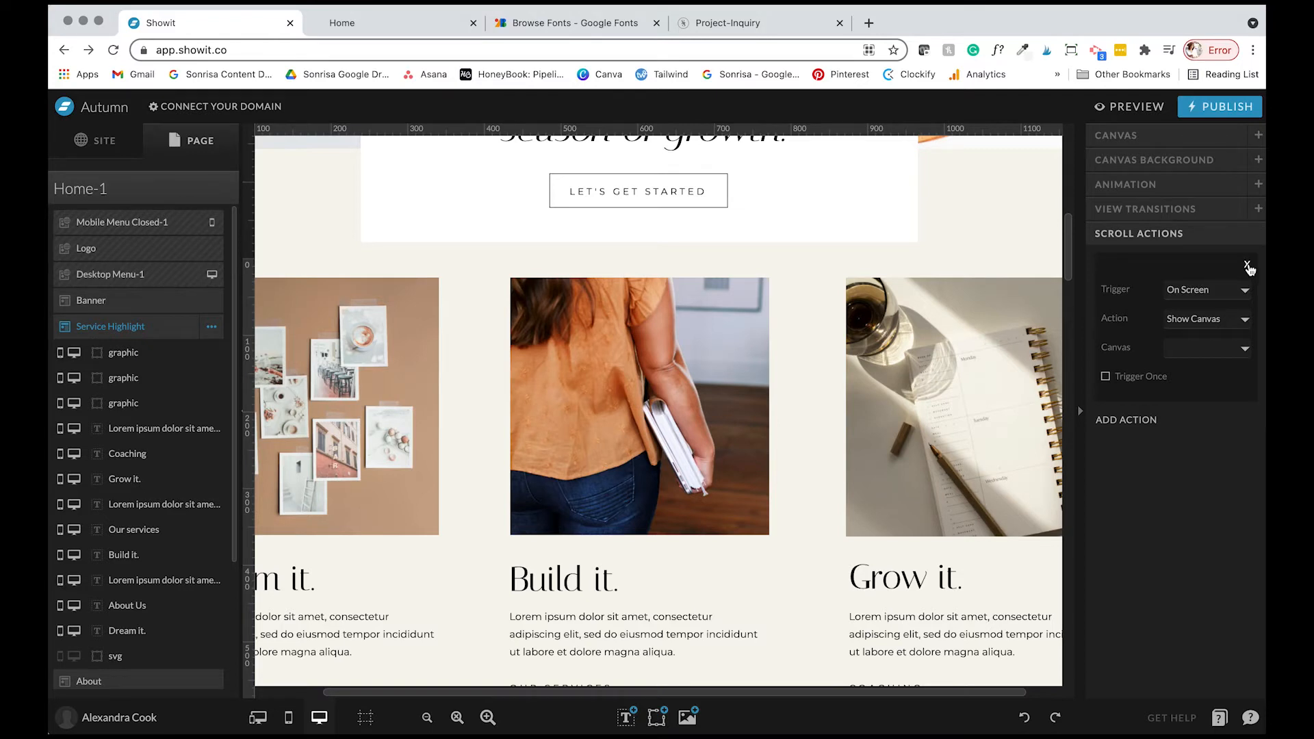
pyautogui.click(1247, 266)
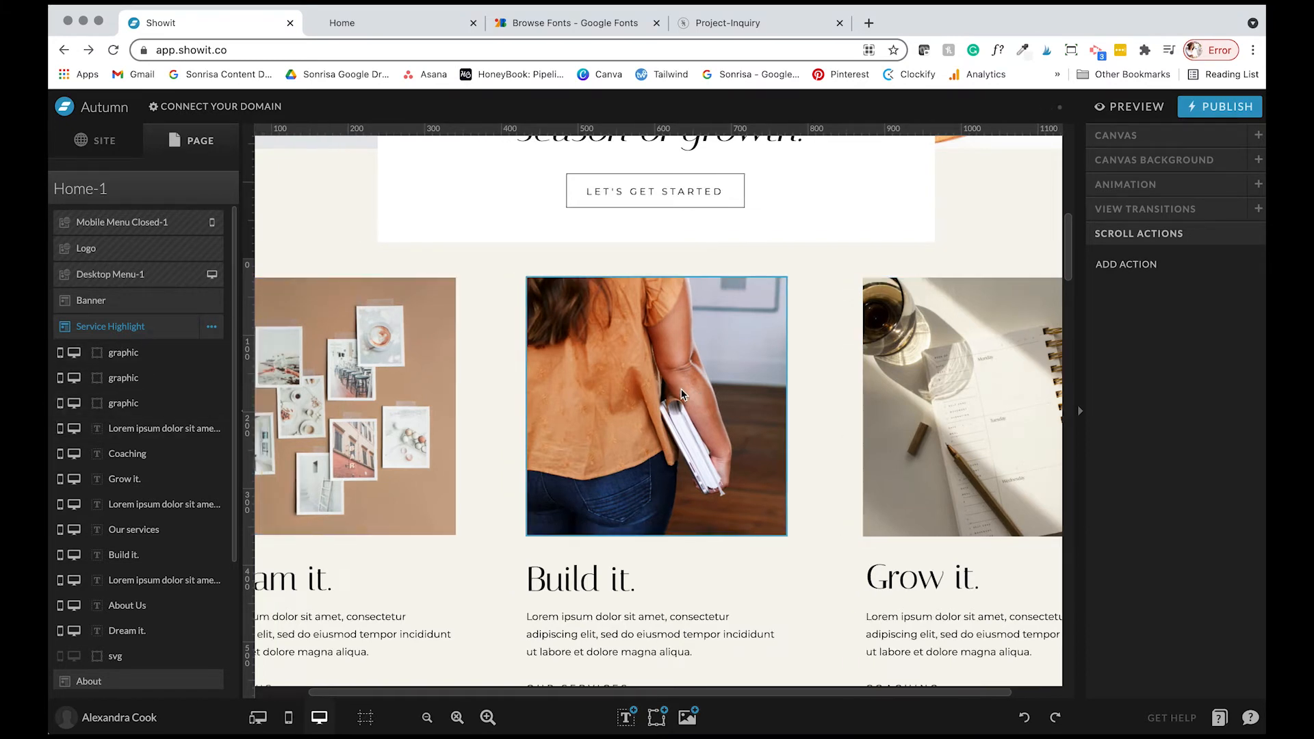
# Select the Banner canvas and go through its gallery, two simple shapes, Let's get started text and headline text one by one
pyautogui.hscroll(-3, 411, 404)
pyautogui.scroll(-3, 678, 440)
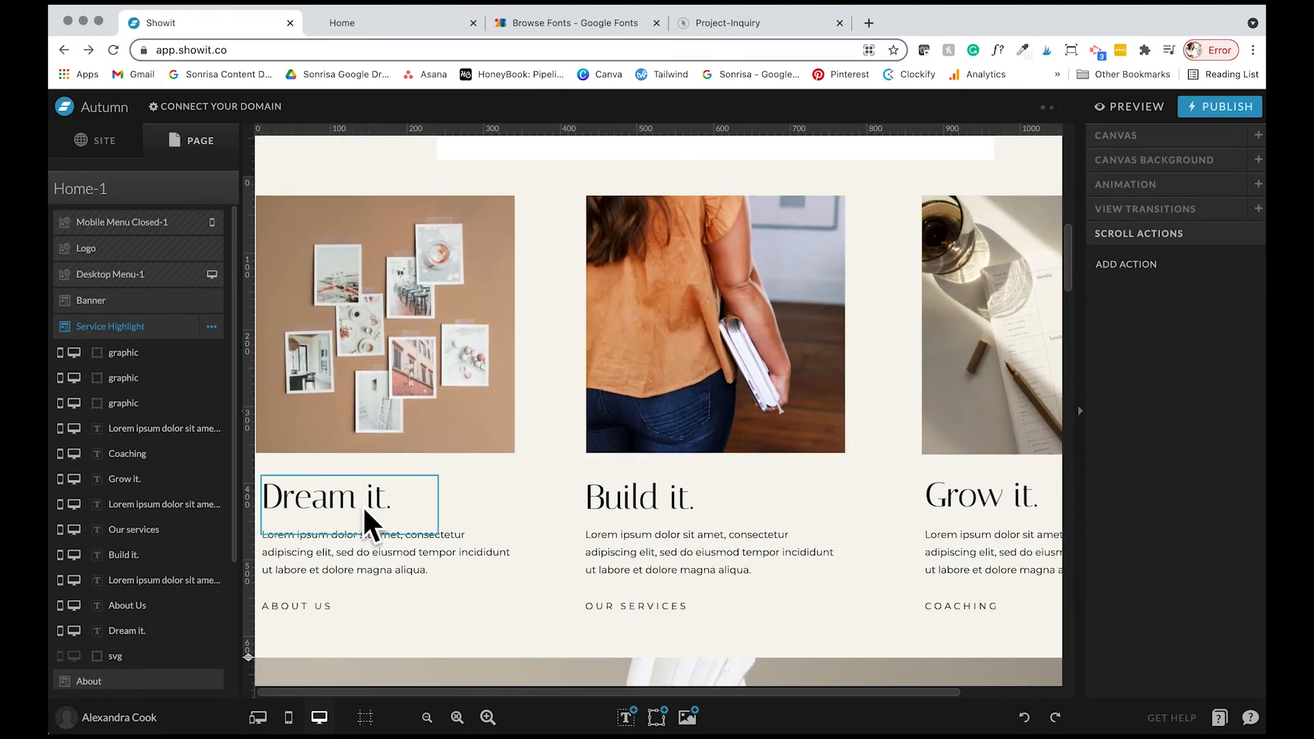
pyautogui.click(106, 303)
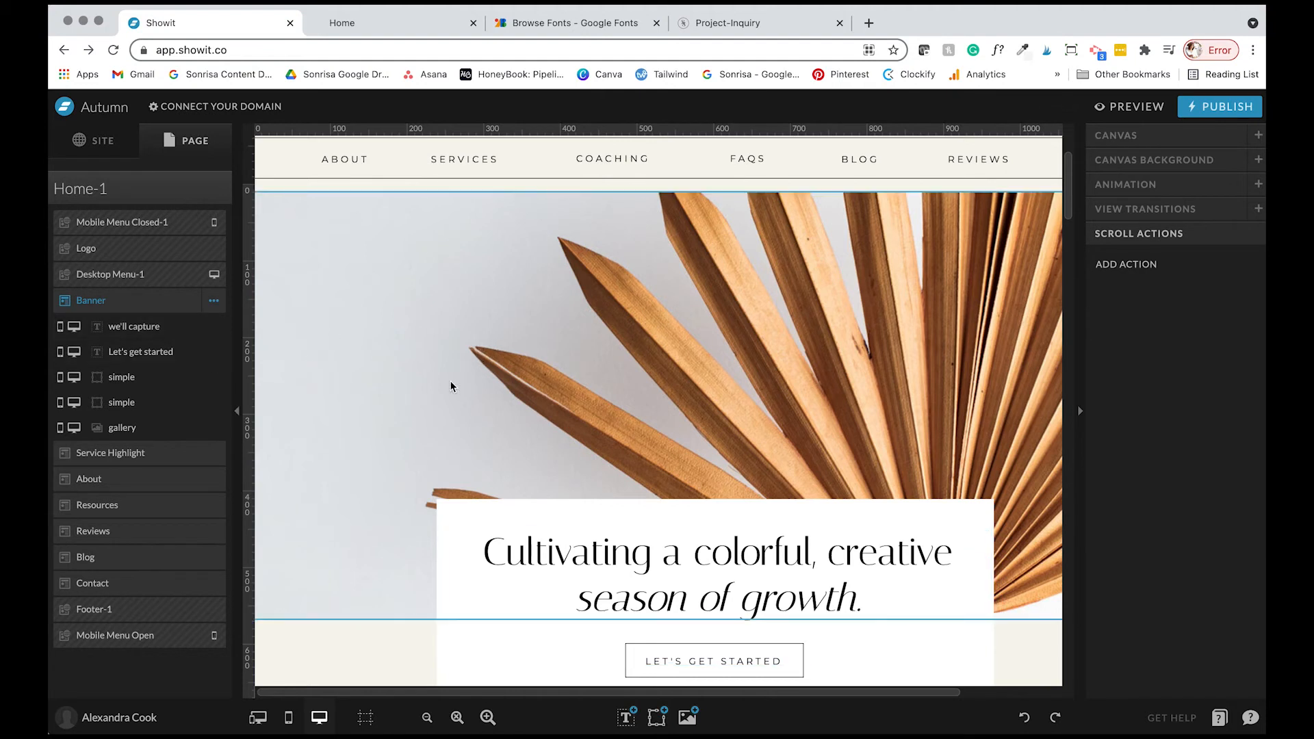
pyautogui.scroll(-1, 729, 337)
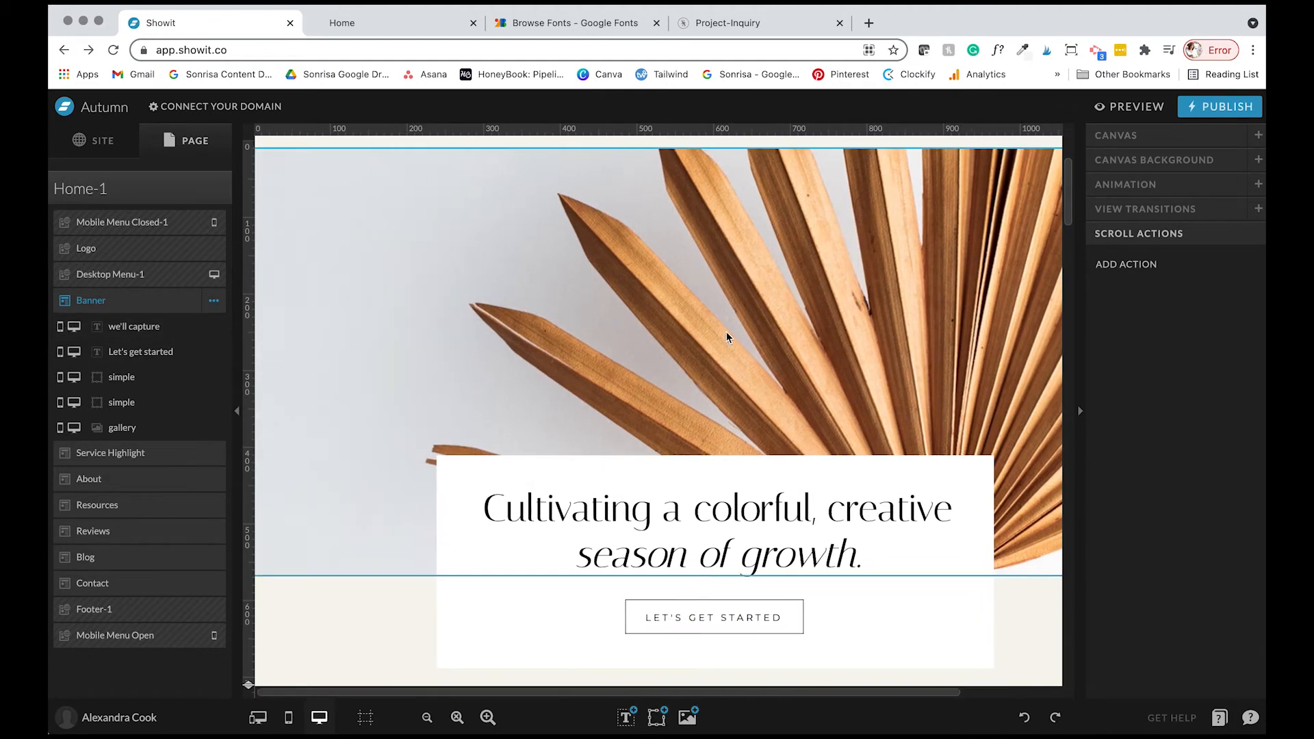
pyautogui.click(124, 428)
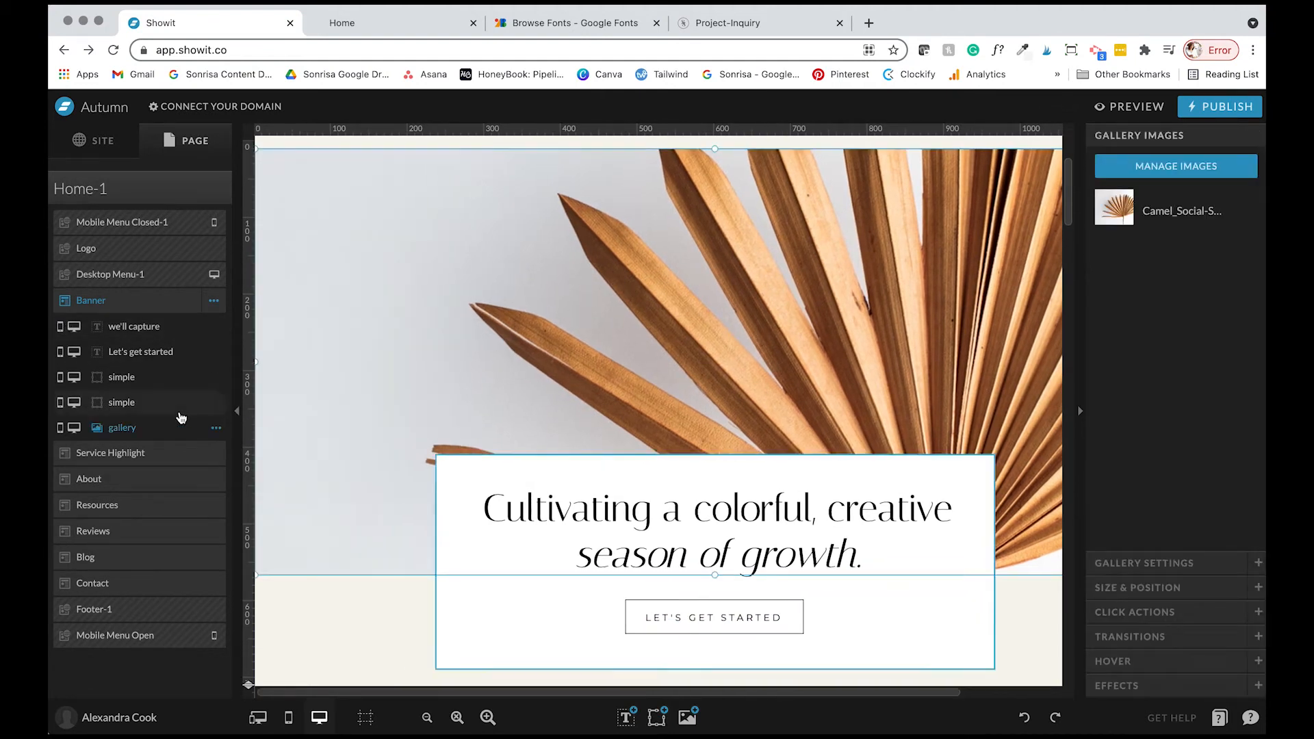
pyautogui.click(123, 403)
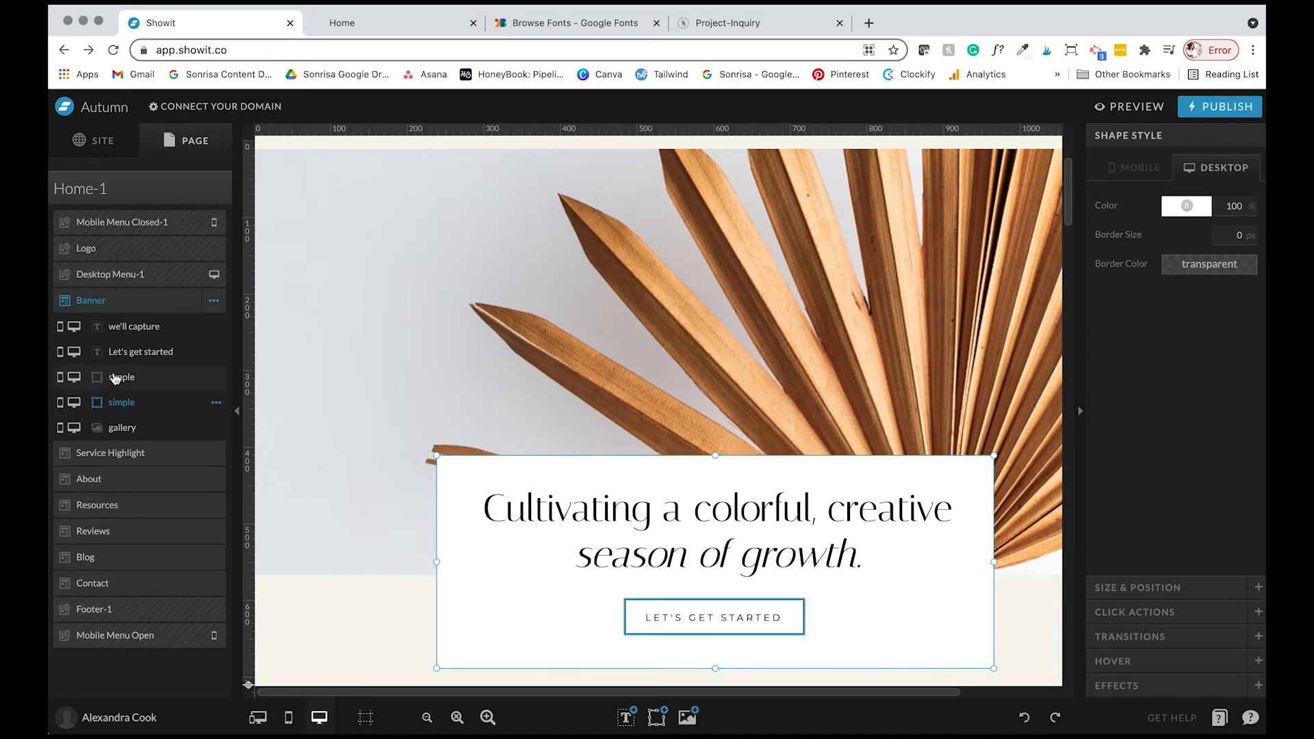
pyautogui.click(115, 378)
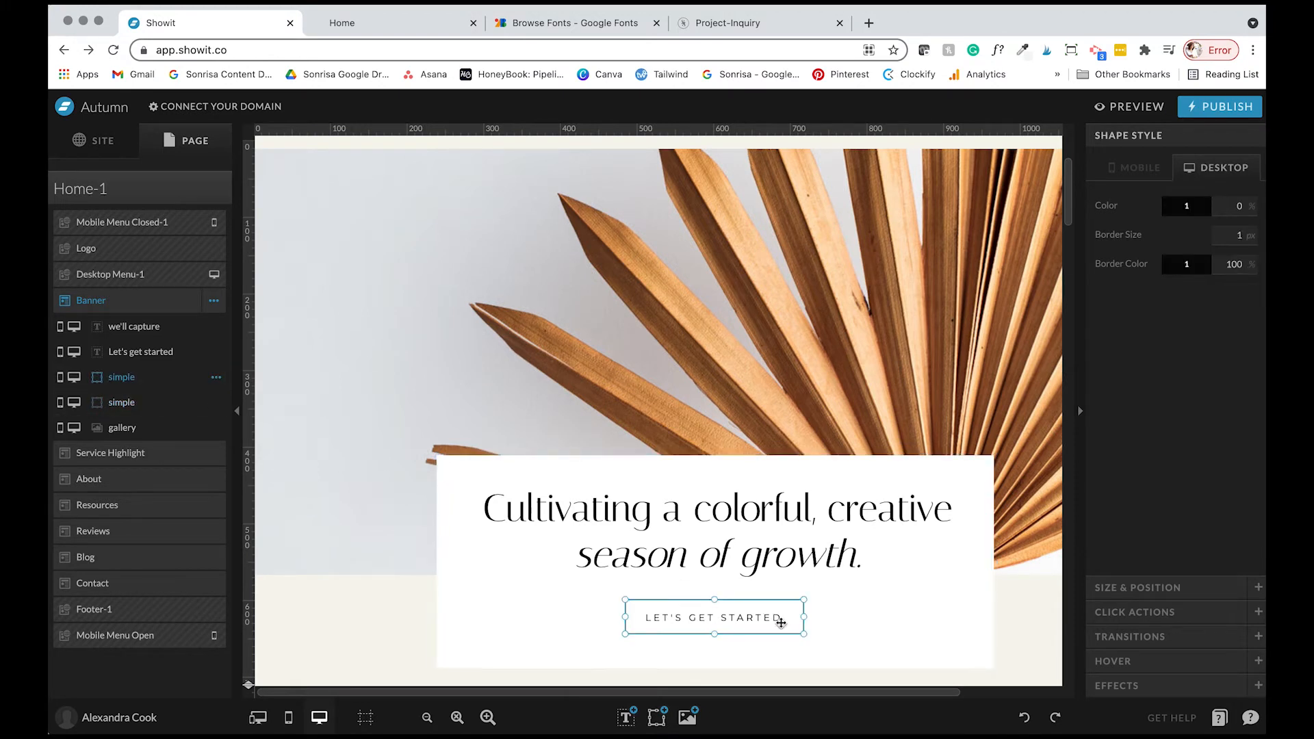
pyautogui.click(164, 359)
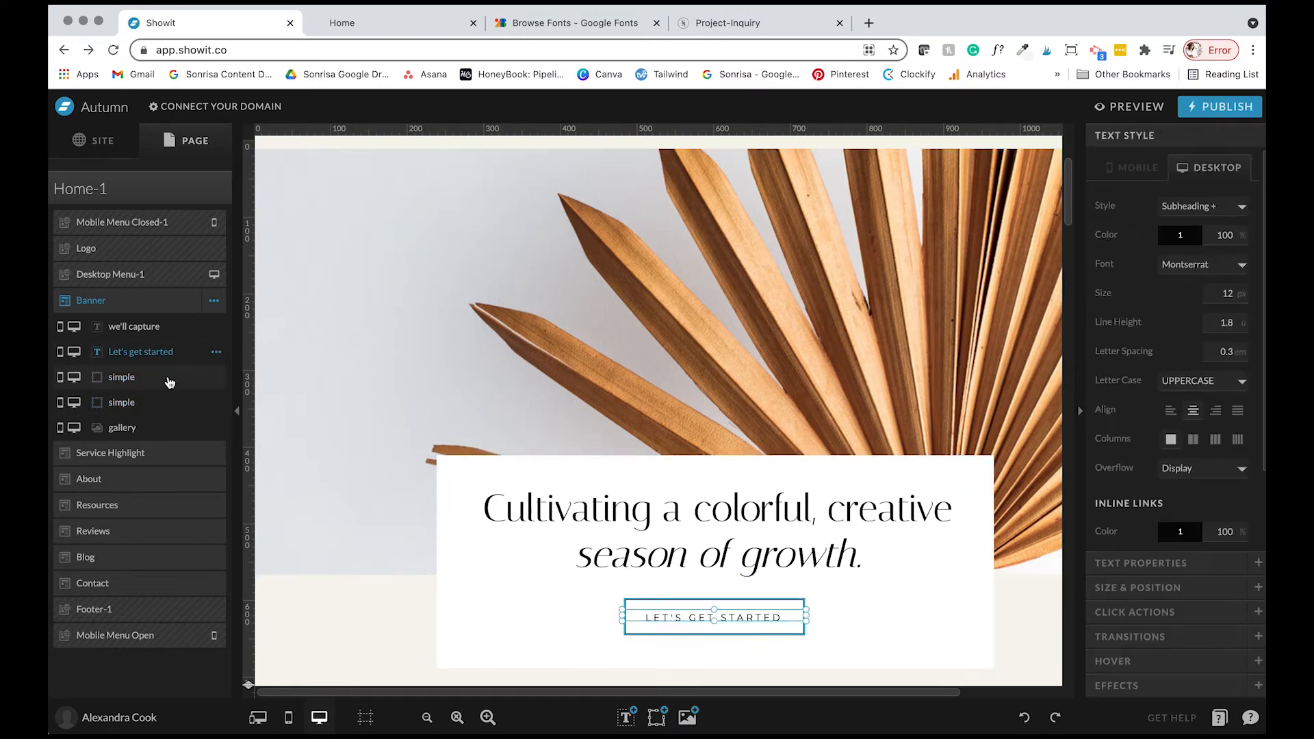
pyautogui.click(146, 333)
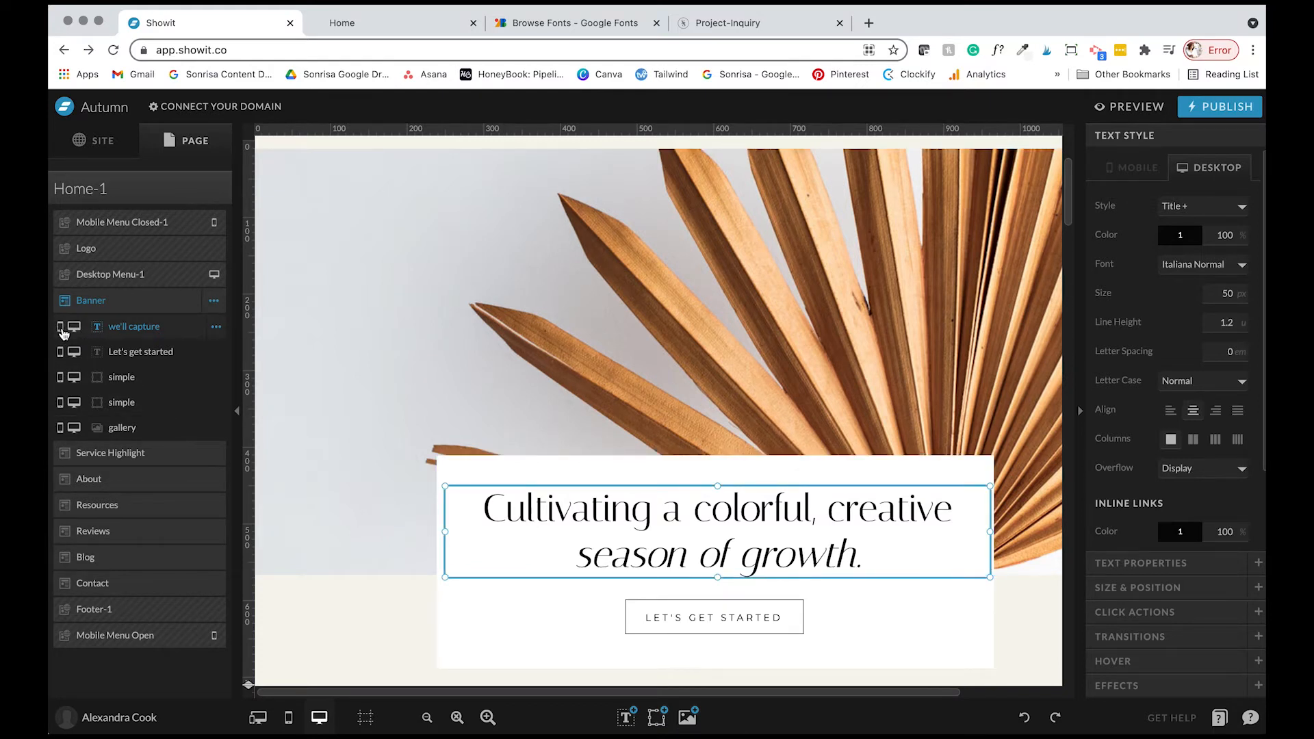
# Show the mobile and desktop layouts side by side, and select the Banner's gallery in the desktop layout
pyautogui.click(259, 723)
pyautogui.click(834, 332)
pyautogui.hscroll(3, 830, 471)
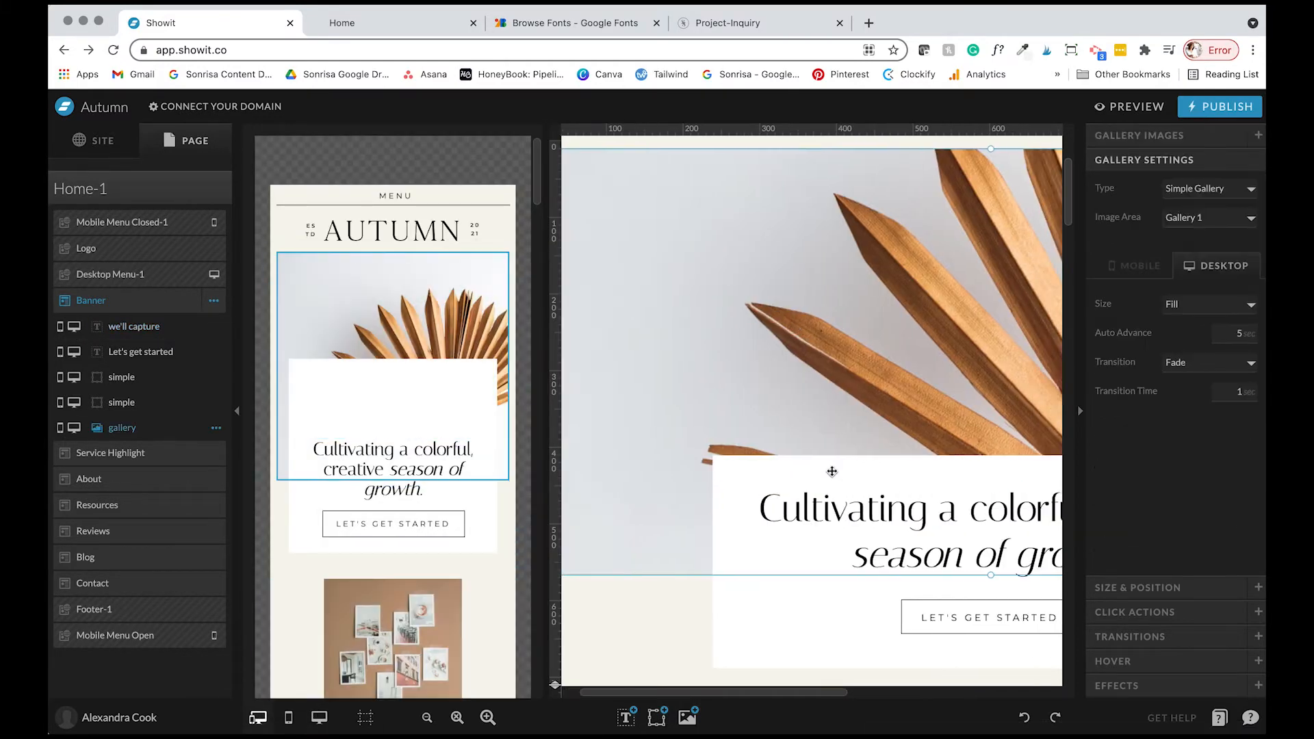
# Try hiding the banner's gallery on mobile and on desktop, restoring its visibility on each
pyautogui.scroll(-2, 823, 491)
pyautogui.scroll(3, 823, 487)
pyautogui.scroll(-2, 789, 439)
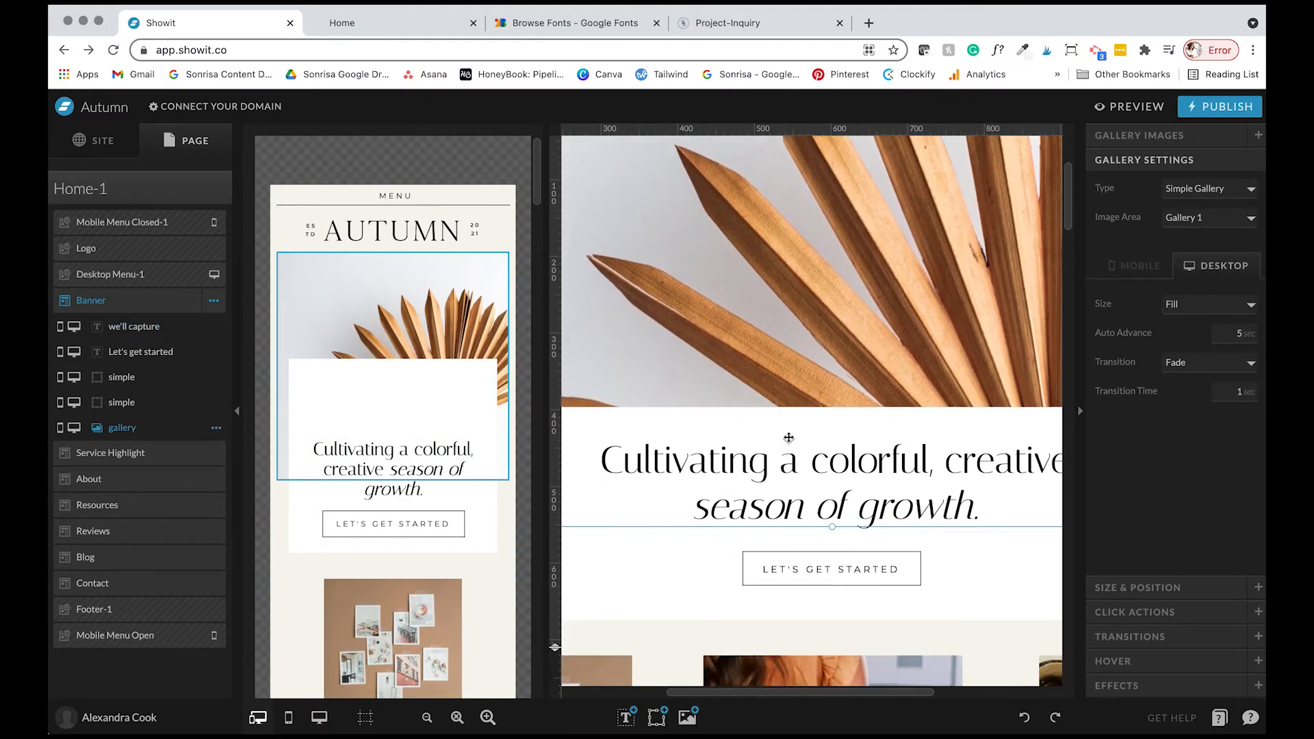
pyautogui.scroll(2, 789, 438)
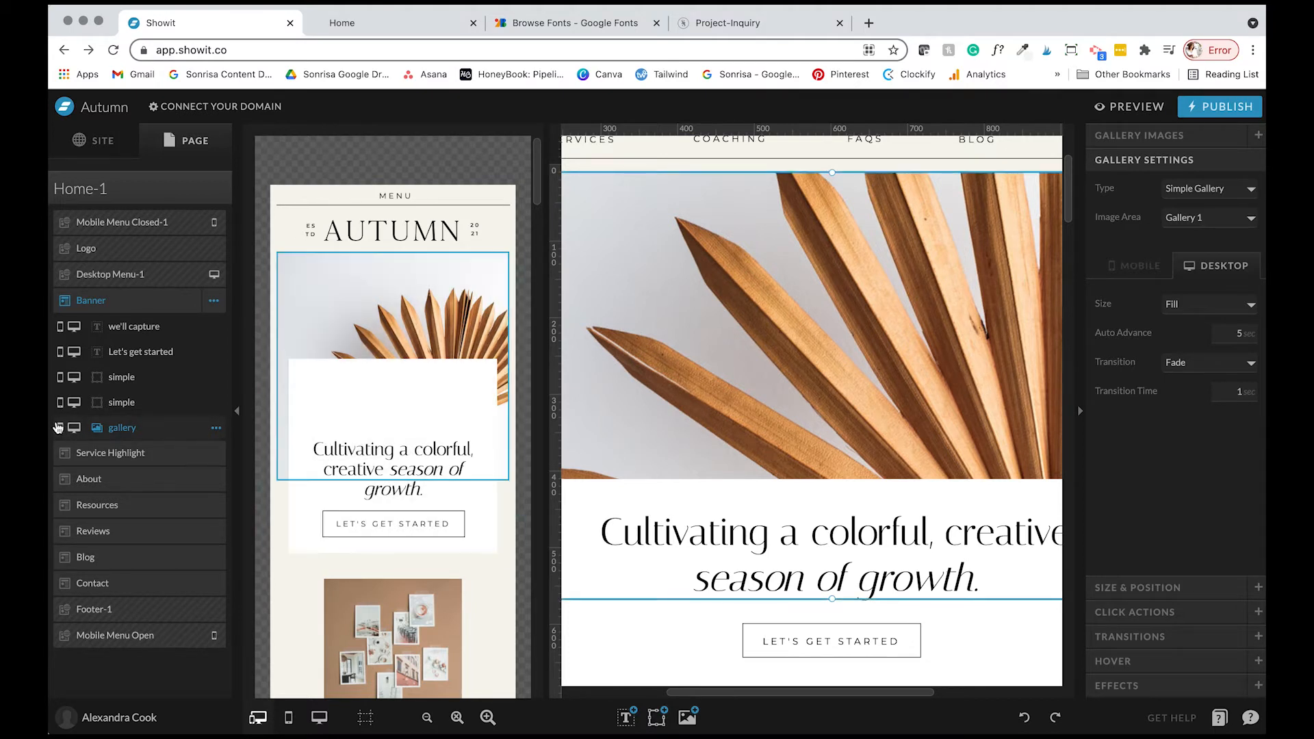
pyautogui.click(63, 429)
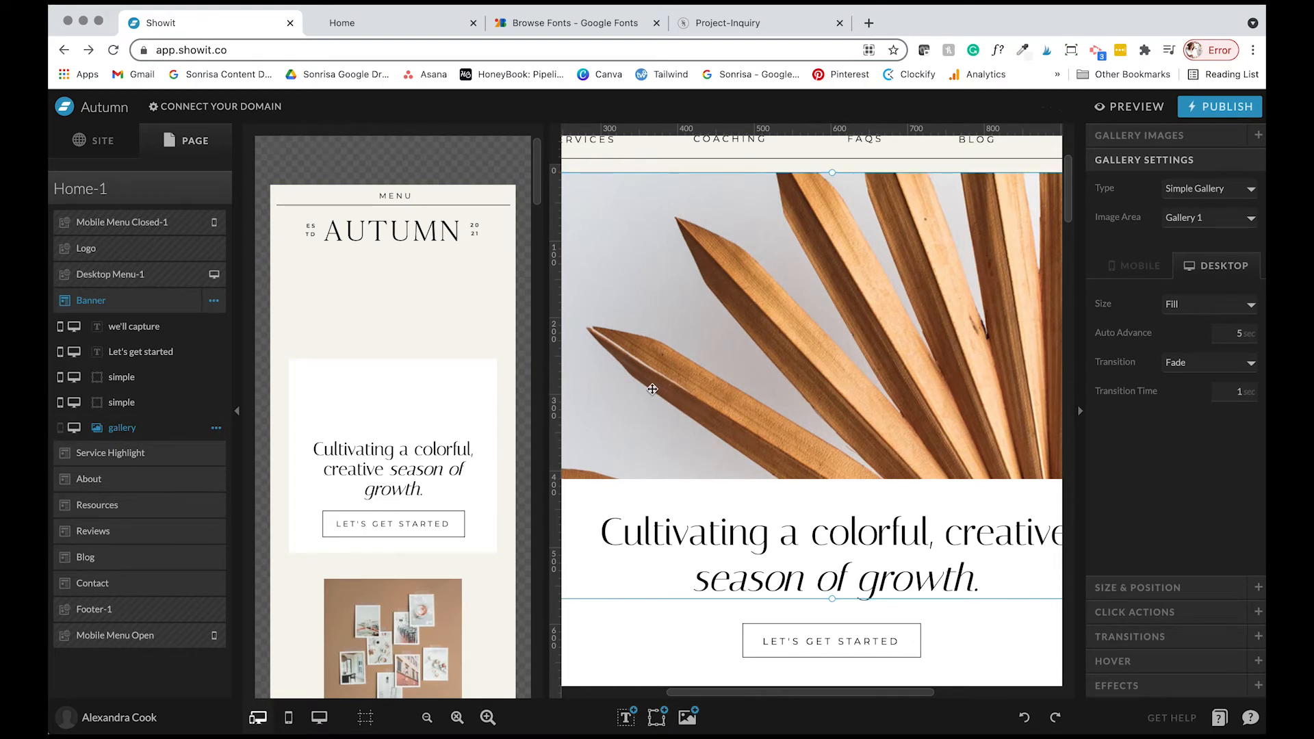
pyautogui.click(60, 429)
pyautogui.click(74, 428)
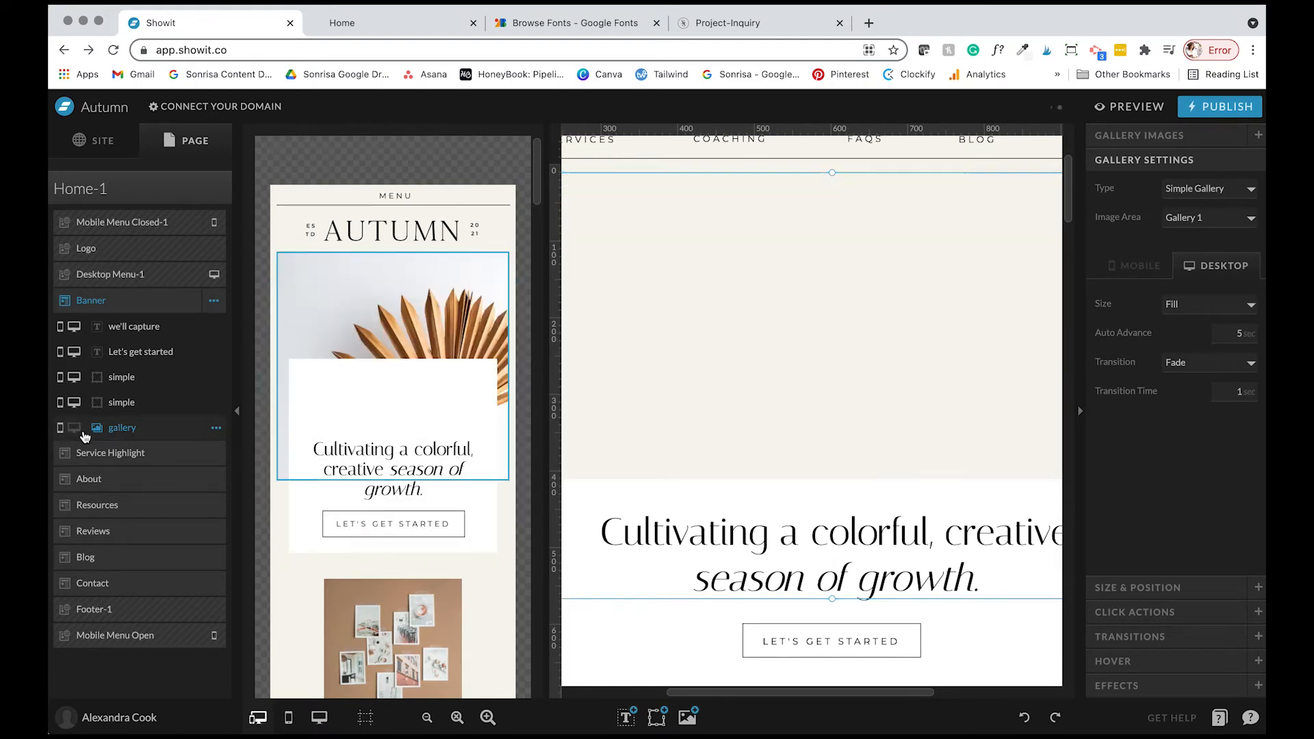
pyautogui.click(74, 428)
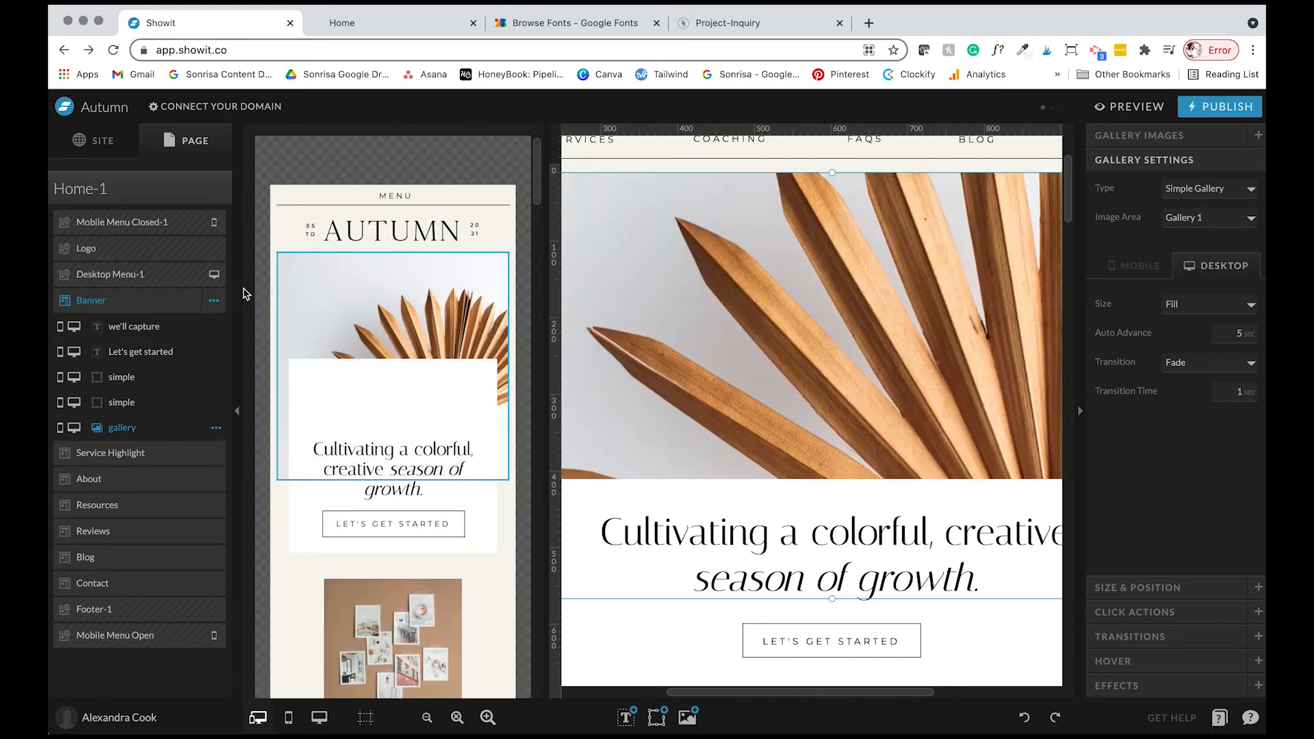
# Try hiding the whole Banner canvas on desktop, and turn its desktop visibility back on
pyautogui.click(214, 301)
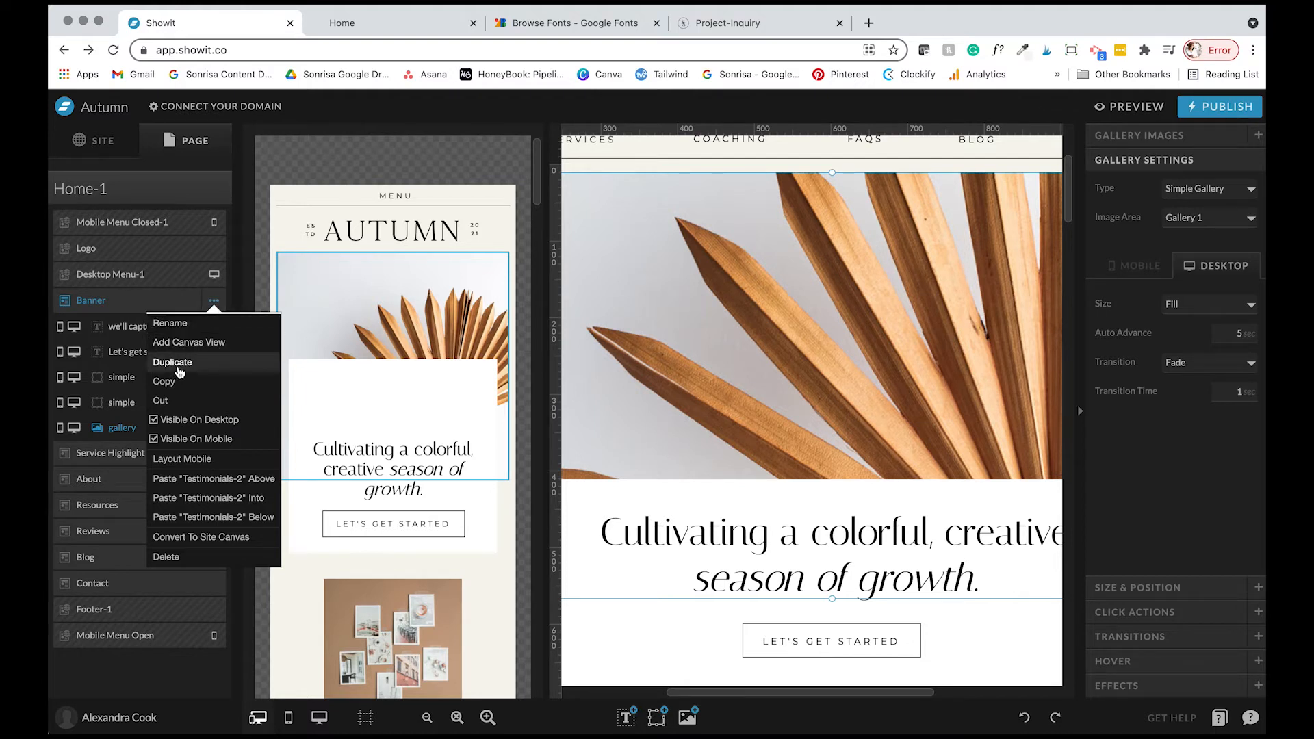
pyautogui.click(154, 420)
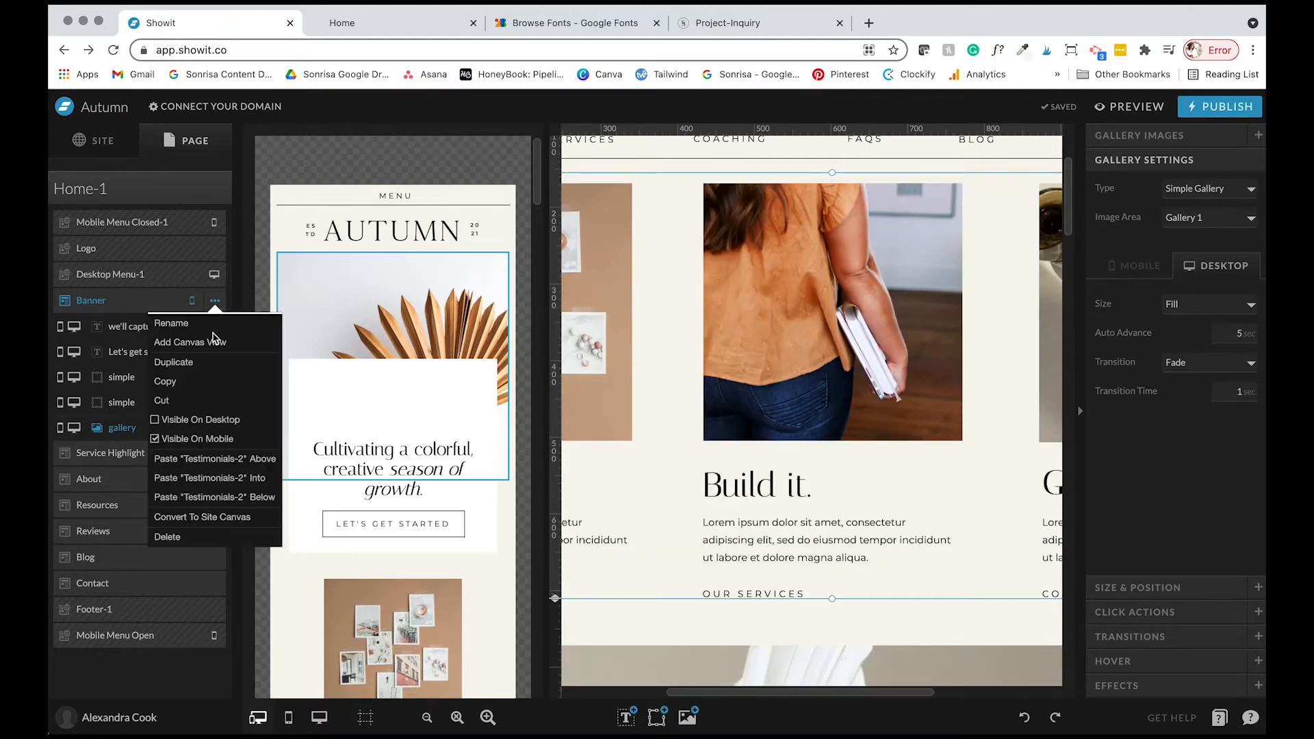
pyautogui.click(155, 421)
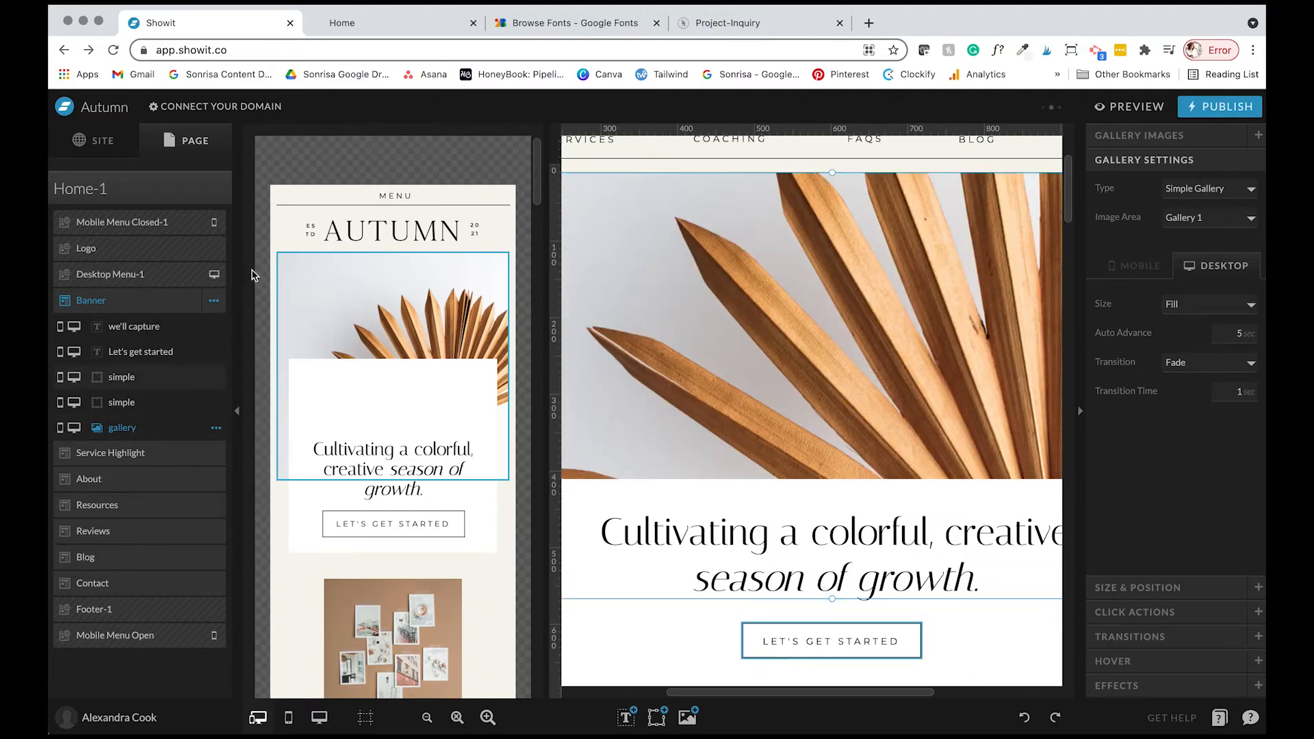
# Review the canvas options available for the Banner canvas, such as duplicating, layout and visibility
pyautogui.click(213, 300)
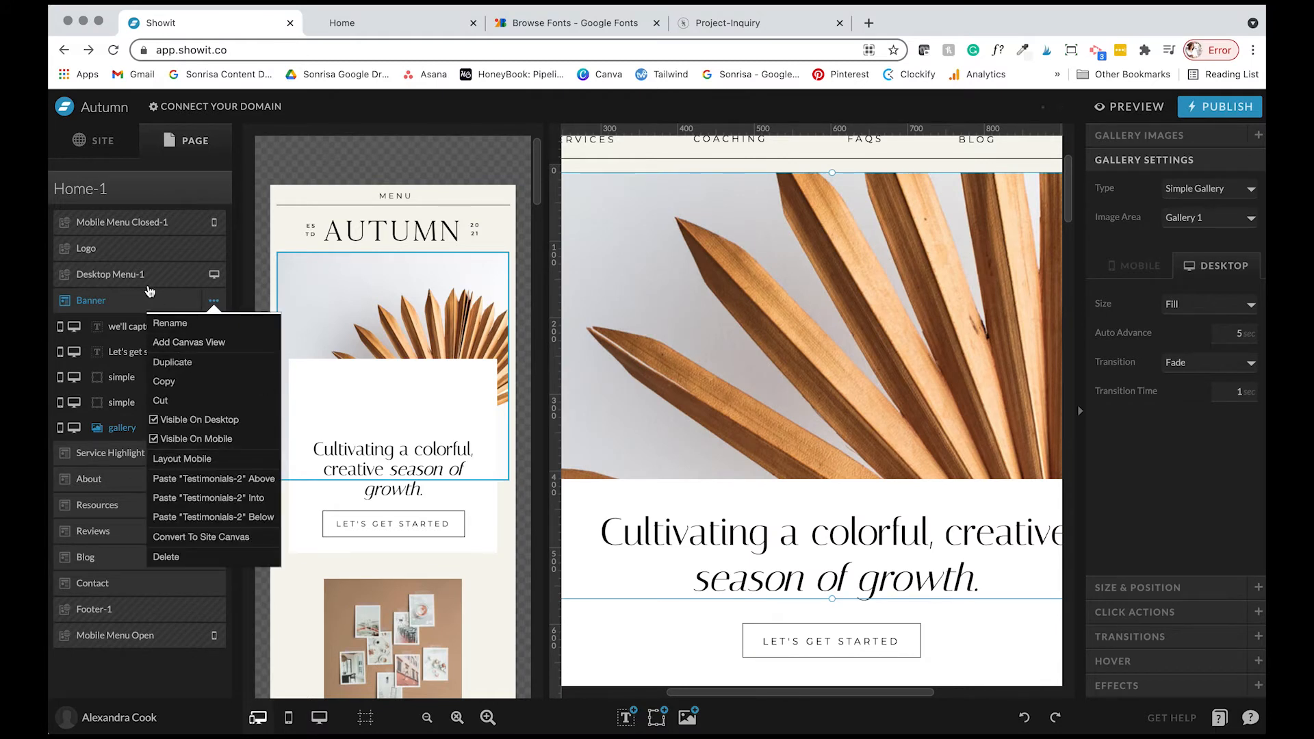
pyautogui.click(134, 223)
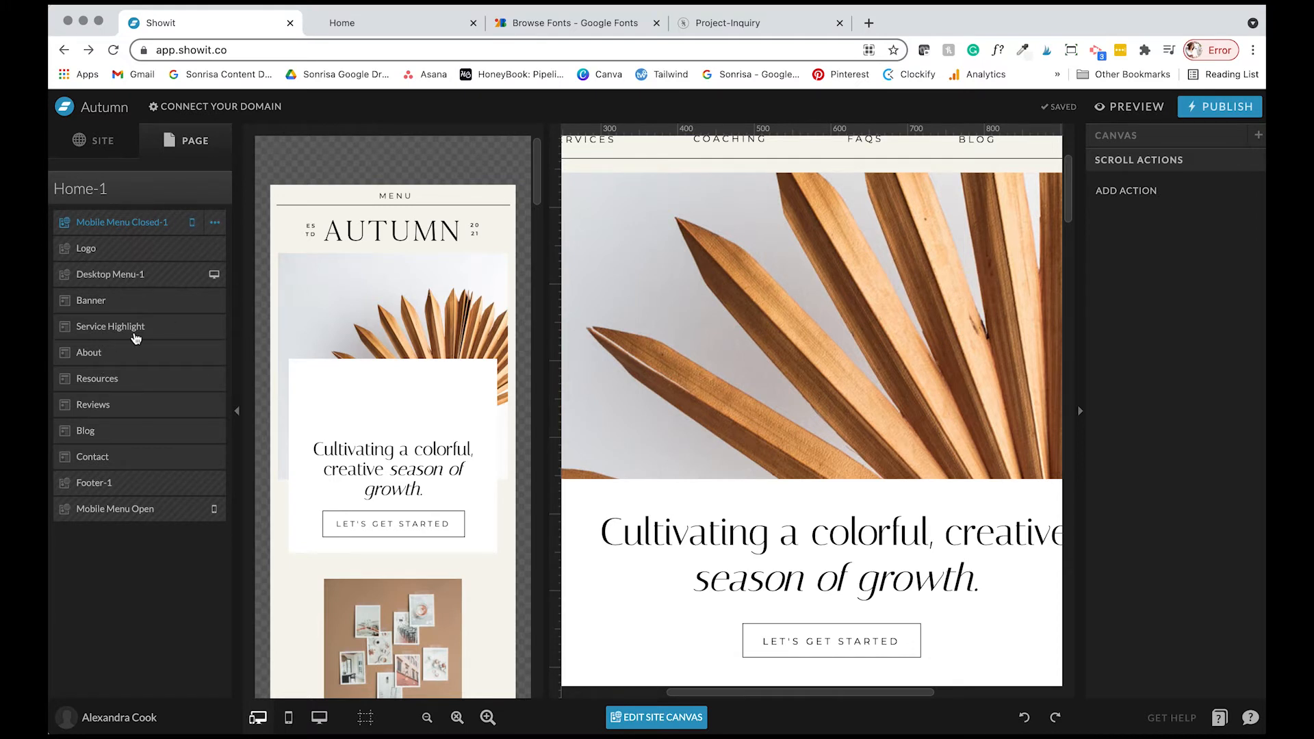
pyautogui.click(157, 305)
pyautogui.click(215, 300)
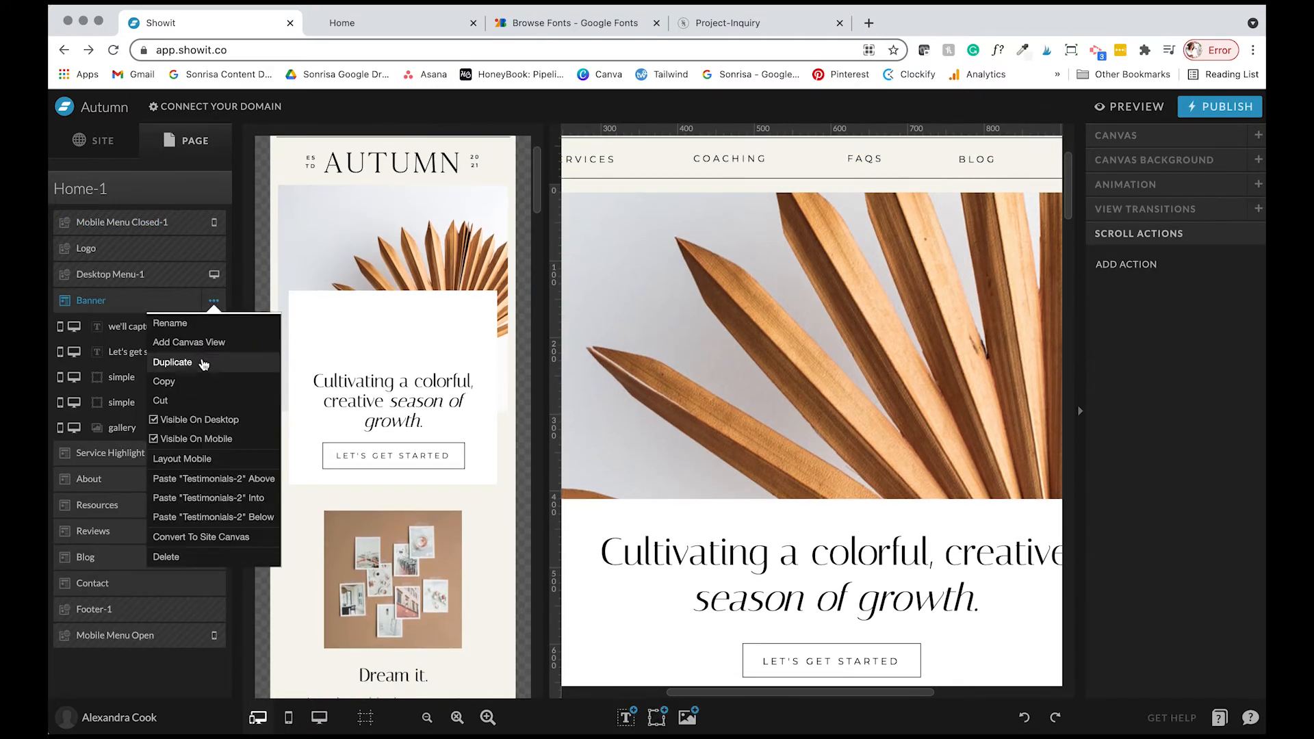
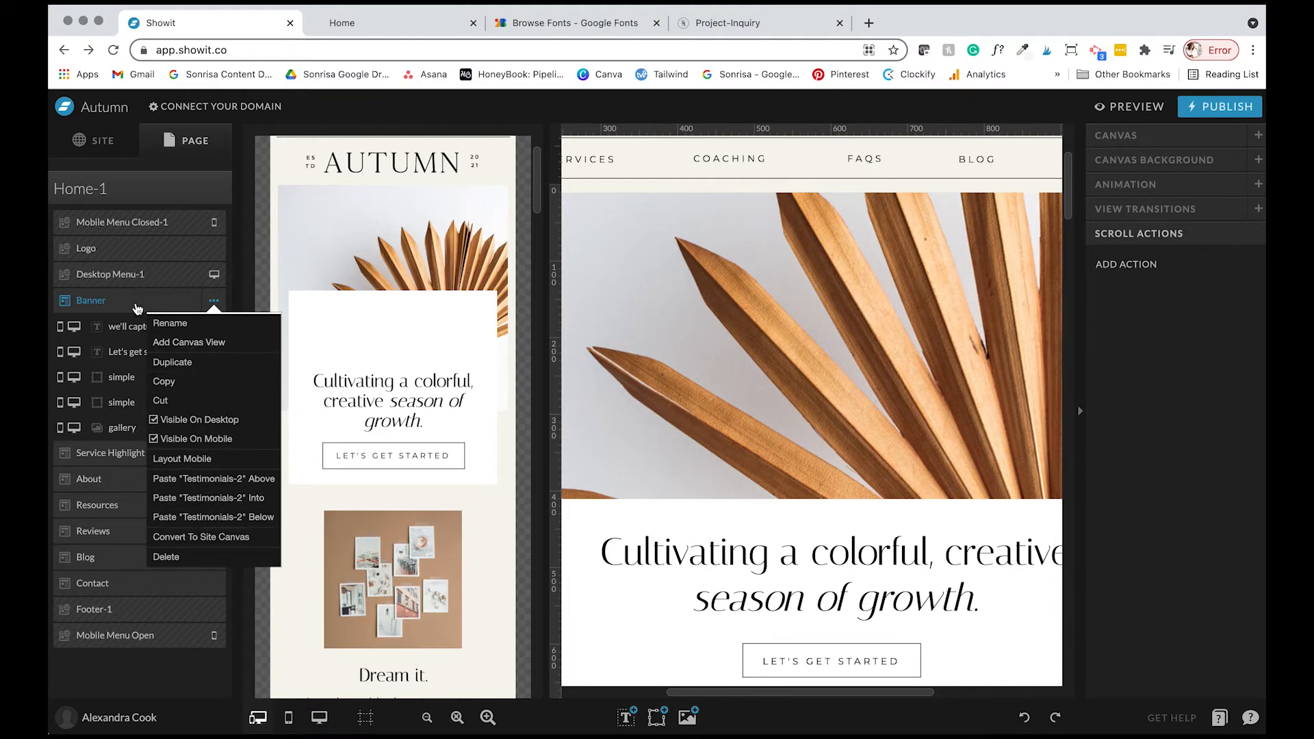
pyautogui.click(115, 307)
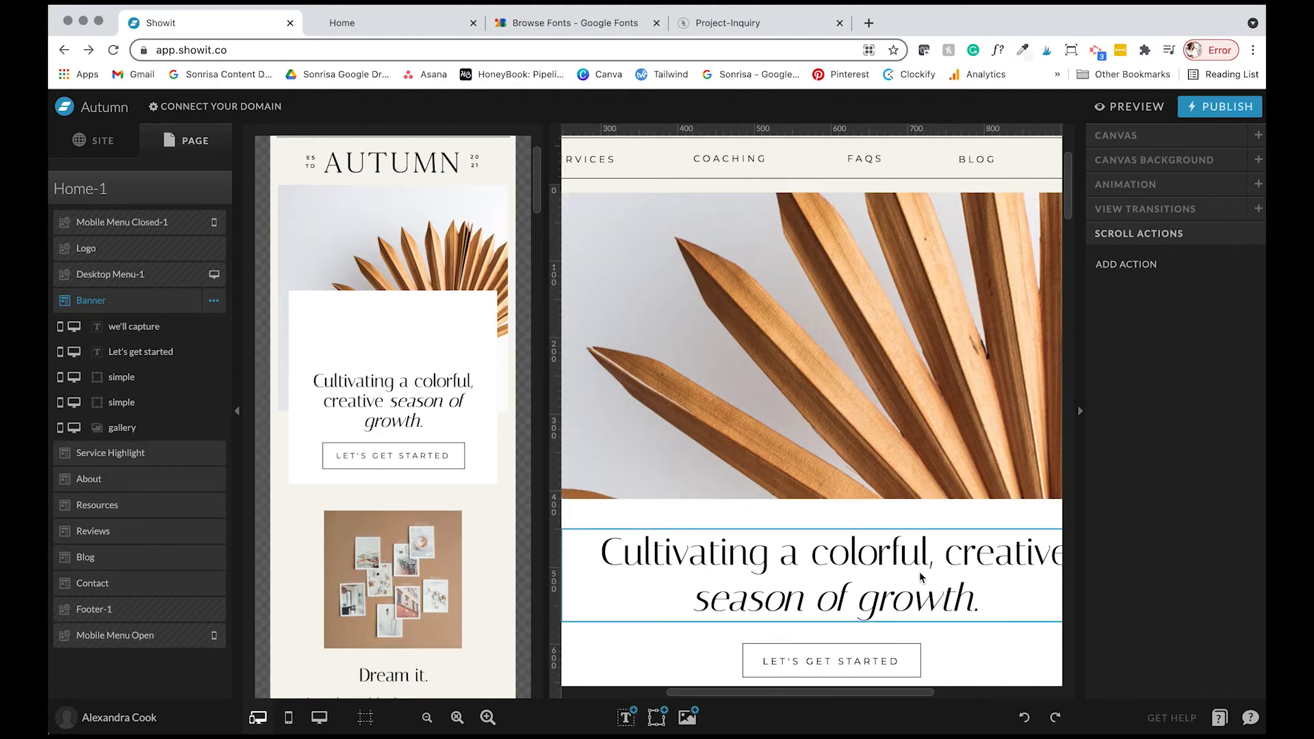
# In the desktop-only layout, add 1.png and Autumn-Avenue-09.png from the Sonrisa shop folder to the banner's gallery
pyautogui.hscroll(3, 921, 577)
pyautogui.scroll(-4, 874, 391)
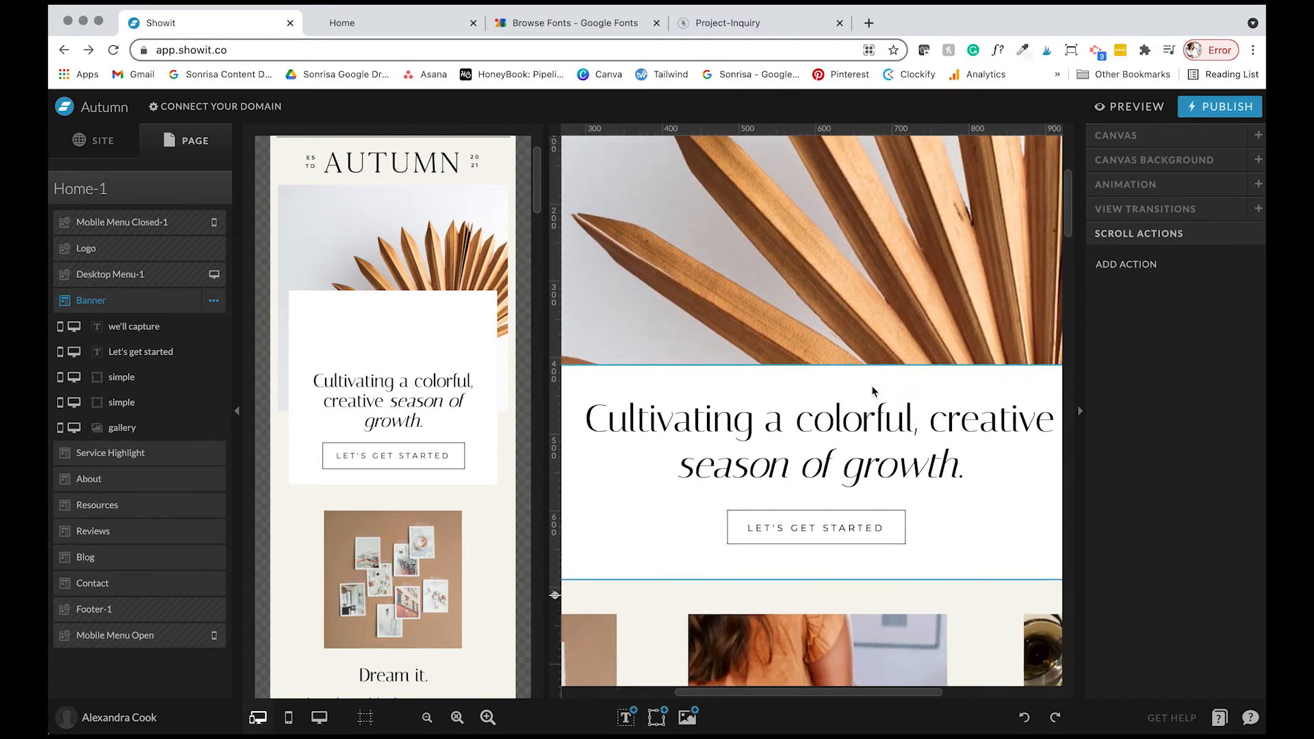
pyautogui.scroll(5, 874, 391)
pyautogui.hscroll(-2, 822, 445)
pyautogui.click(759, 507)
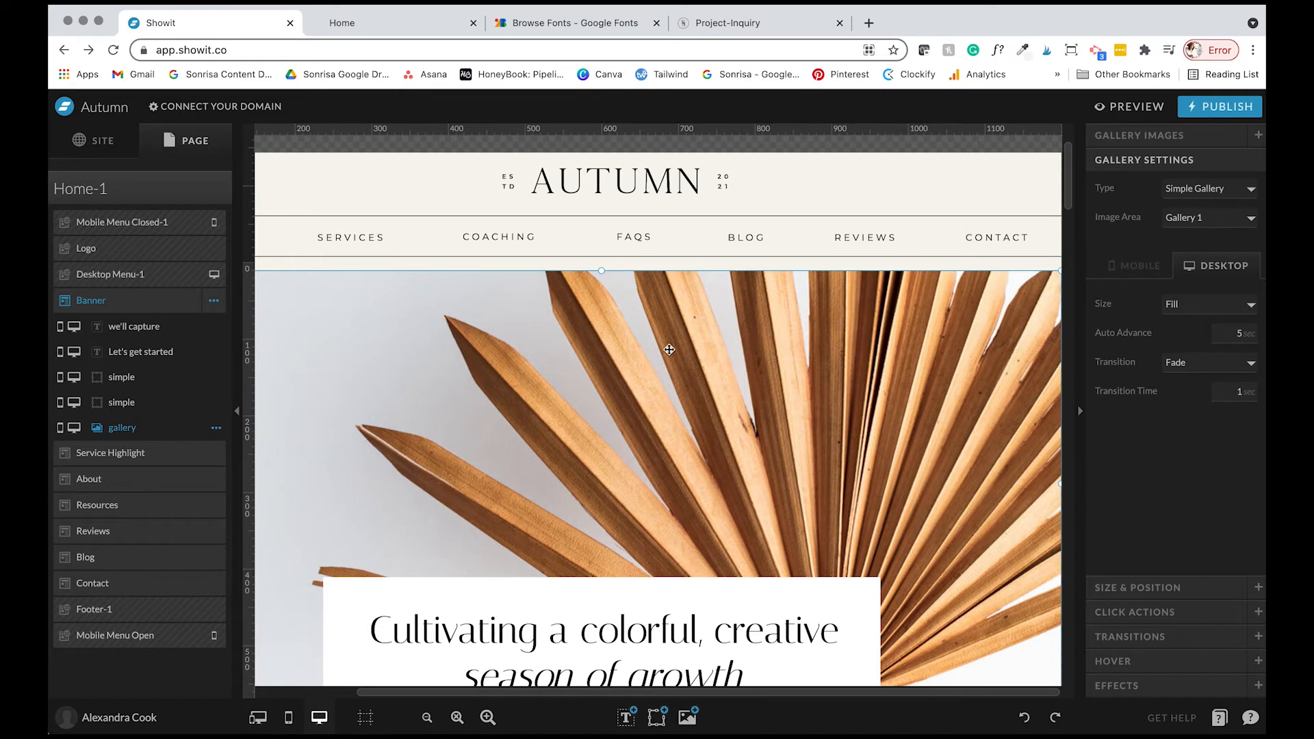
pyautogui.hscroll(-2, 669, 350)
pyautogui.scroll(-2, 669, 350)
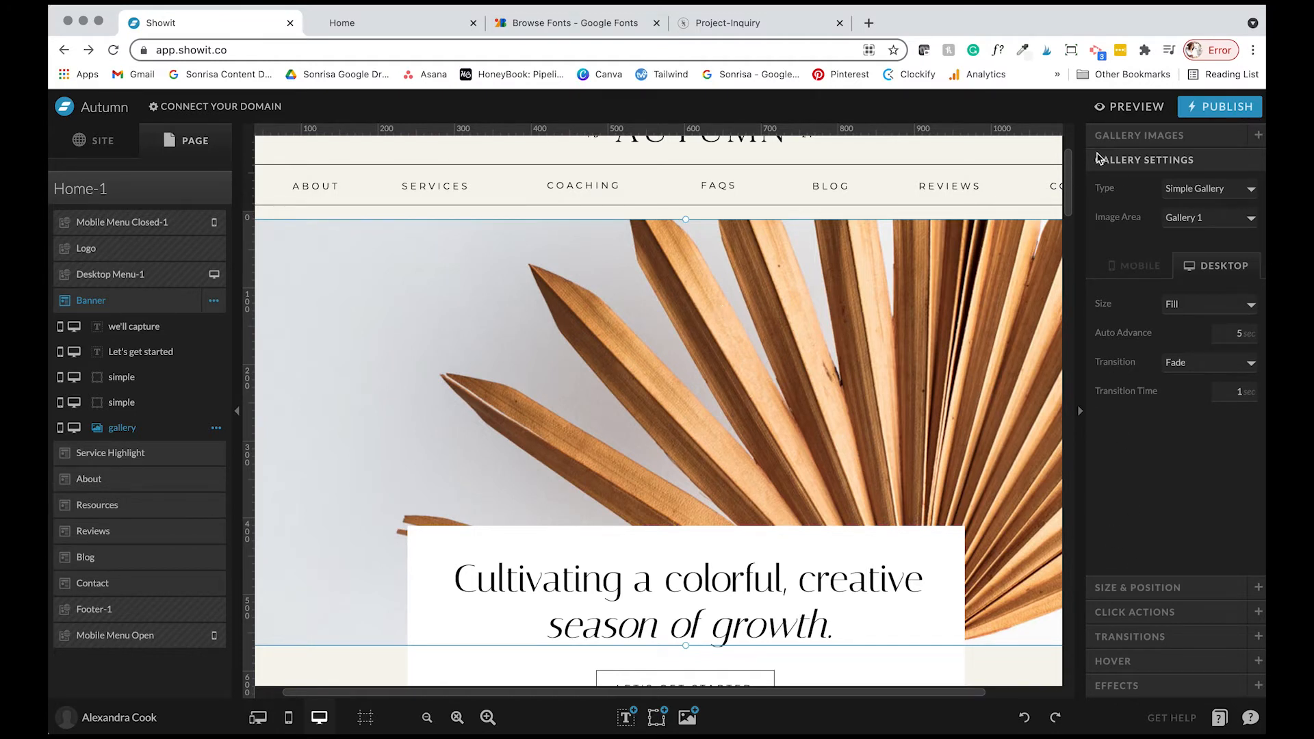
pyautogui.click(1133, 139)
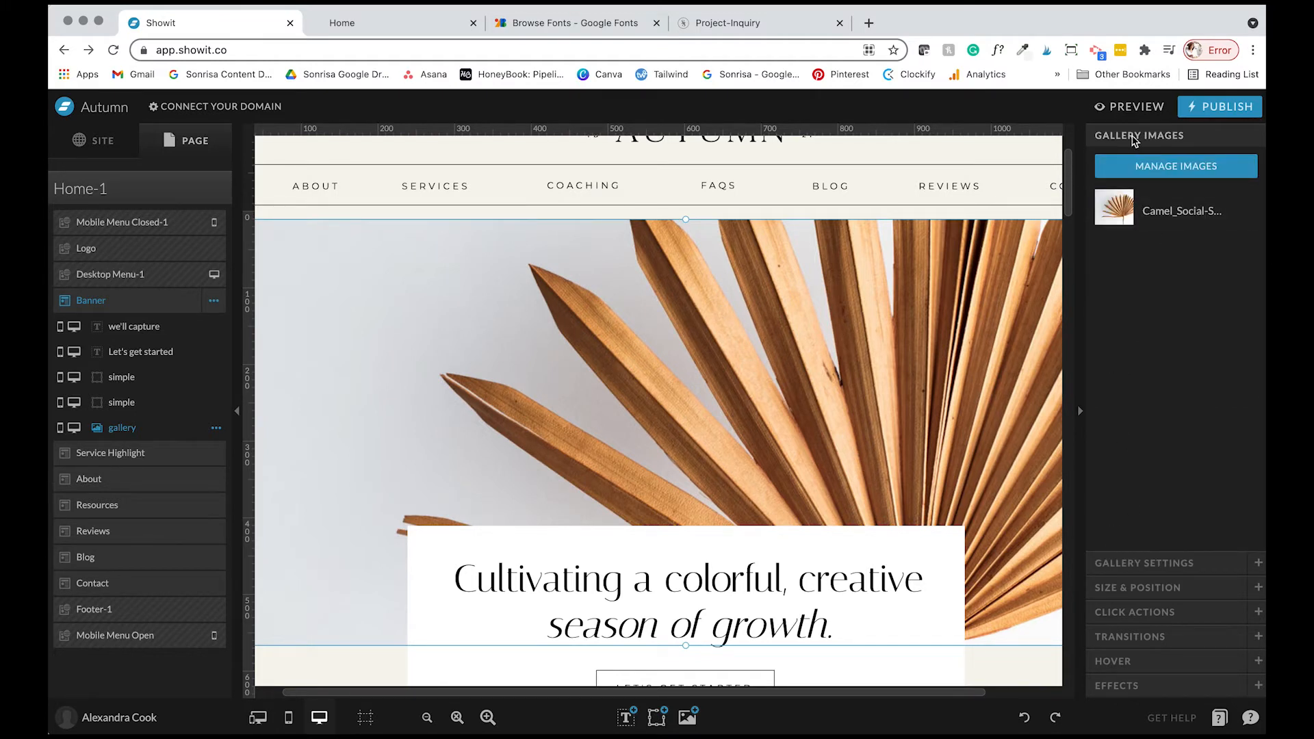
pyautogui.click(1170, 171)
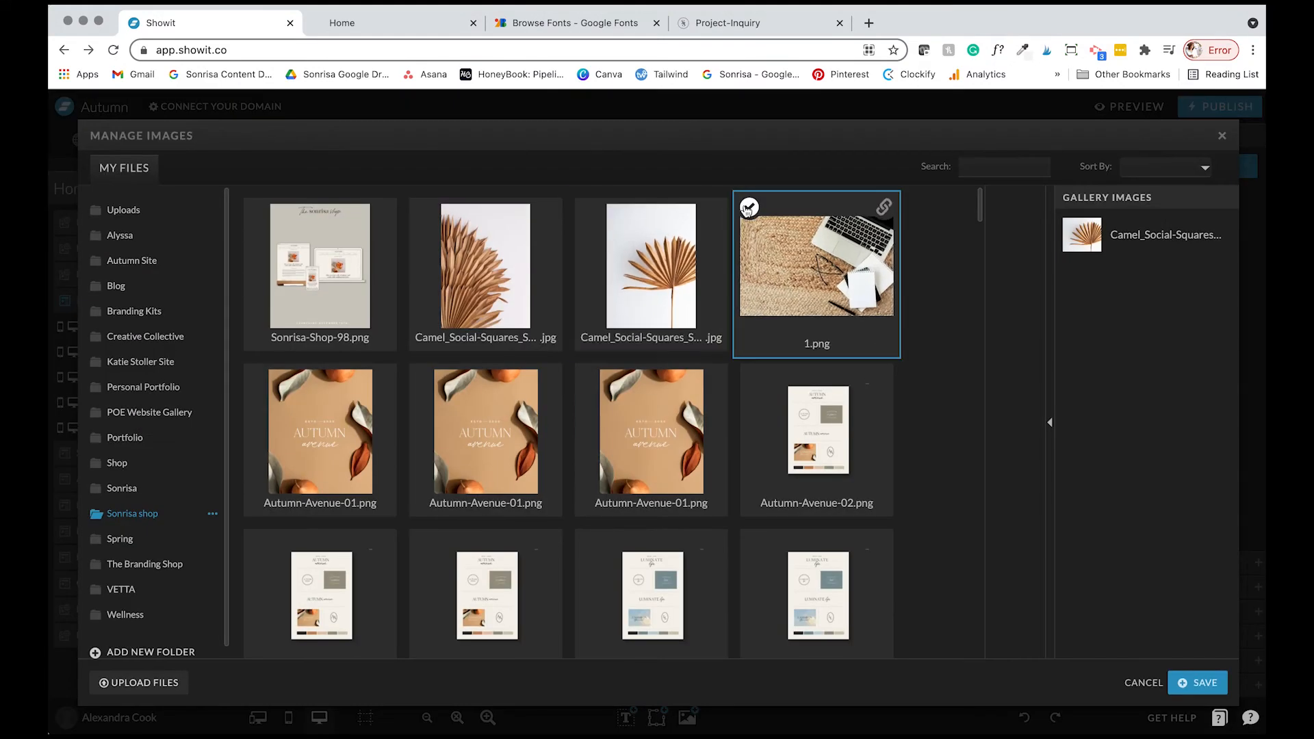
pyautogui.click(748, 208)
pyautogui.scroll(-5, 662, 358)
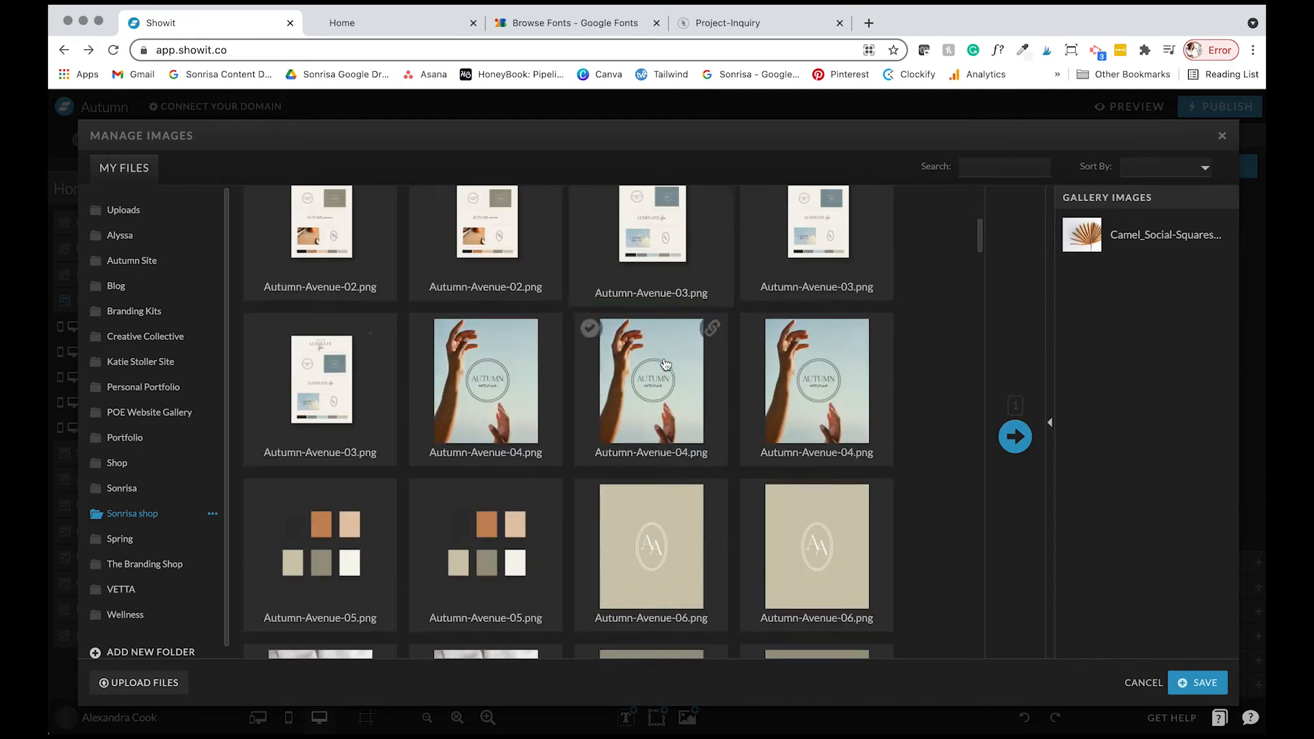
pyautogui.scroll(-5, 664, 364)
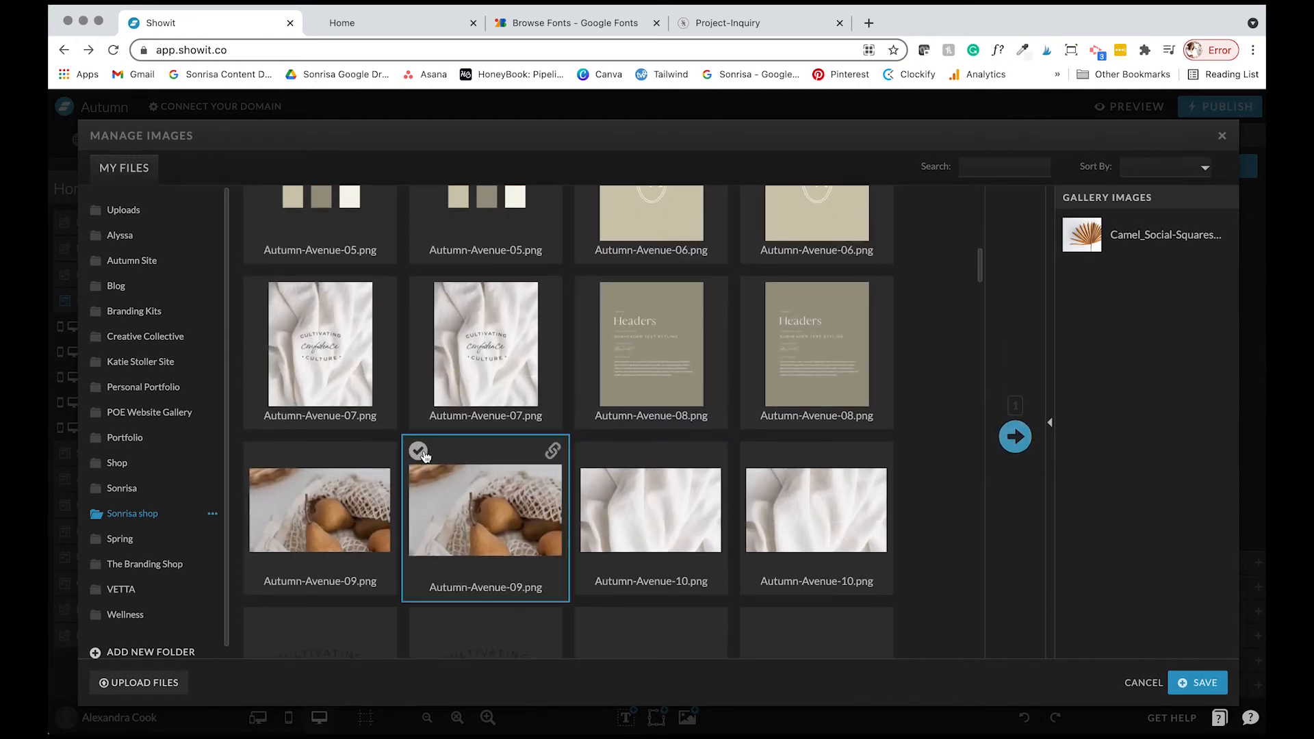
pyautogui.click(419, 451)
pyautogui.click(1015, 436)
pyautogui.click(1198, 682)
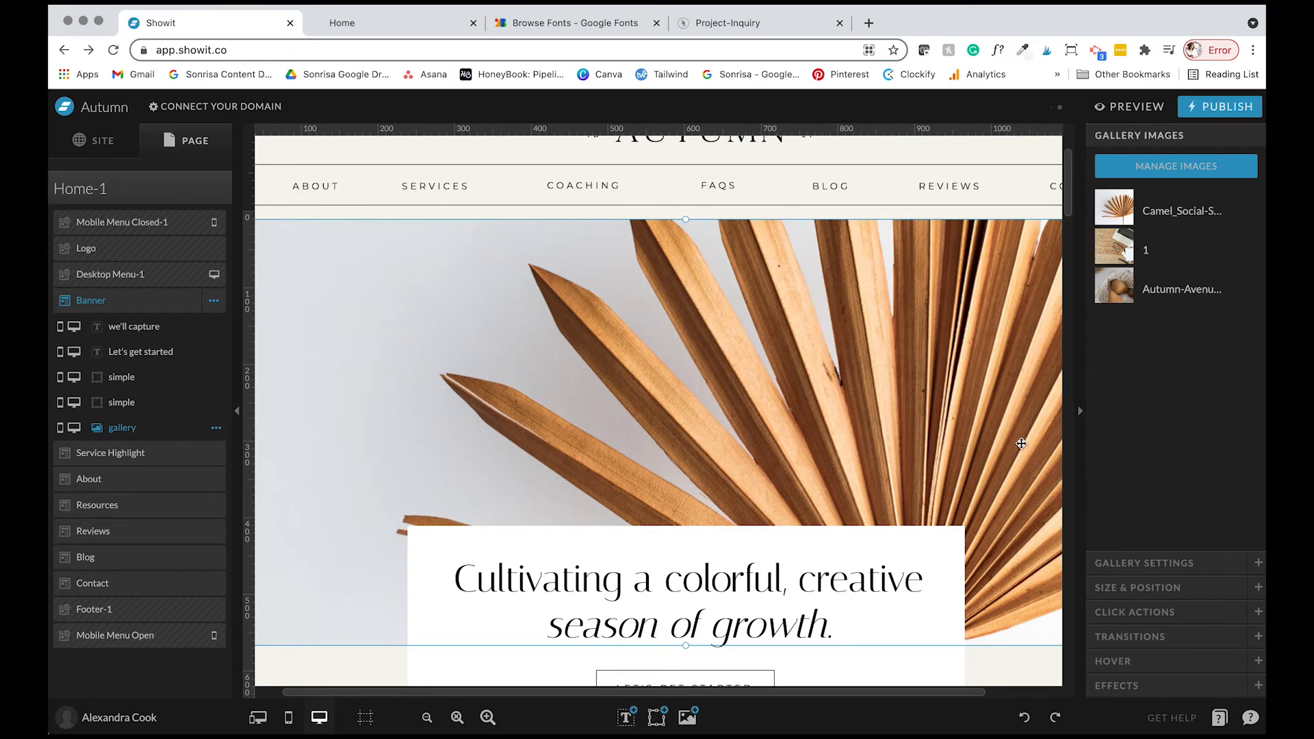
# Lower the upper edge of the banner's gallery to about Y 24 px, making it about 542 px high
pyautogui.click(1139, 587)
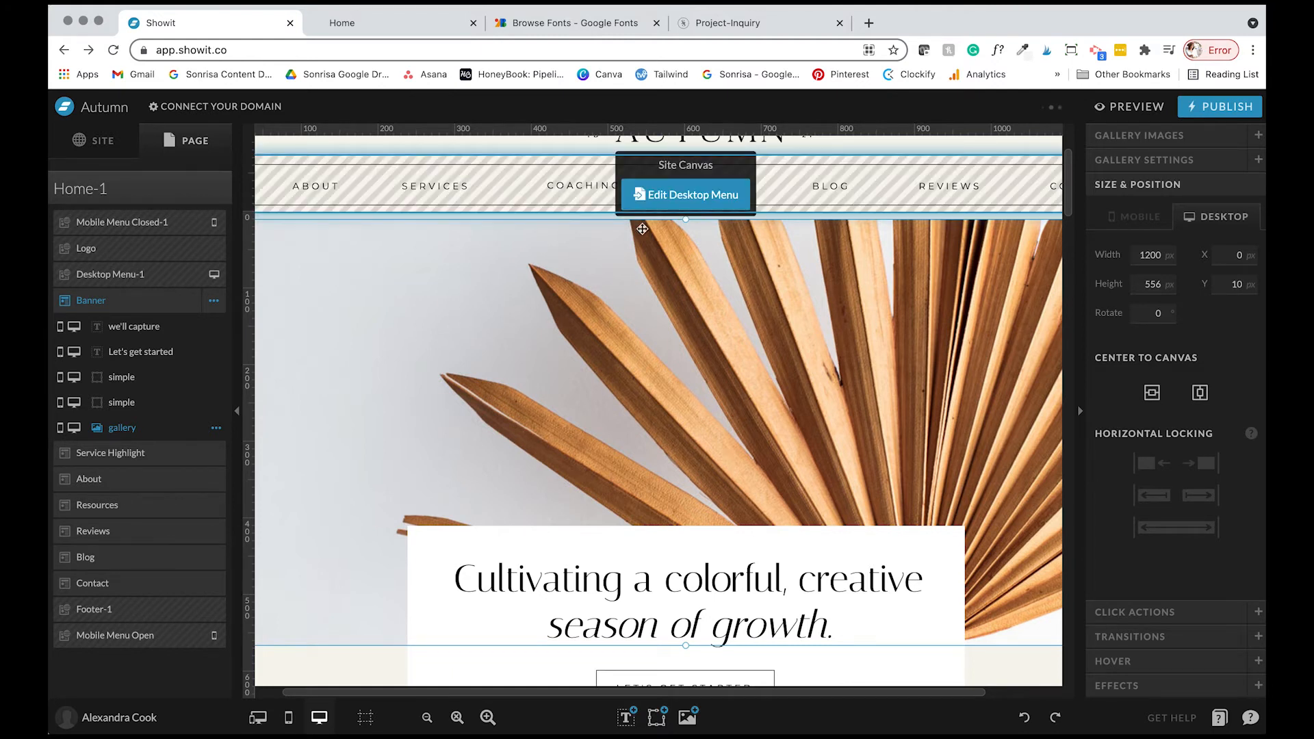
pyautogui.moveTo(686, 220); pyautogui.dragTo(687, 232)
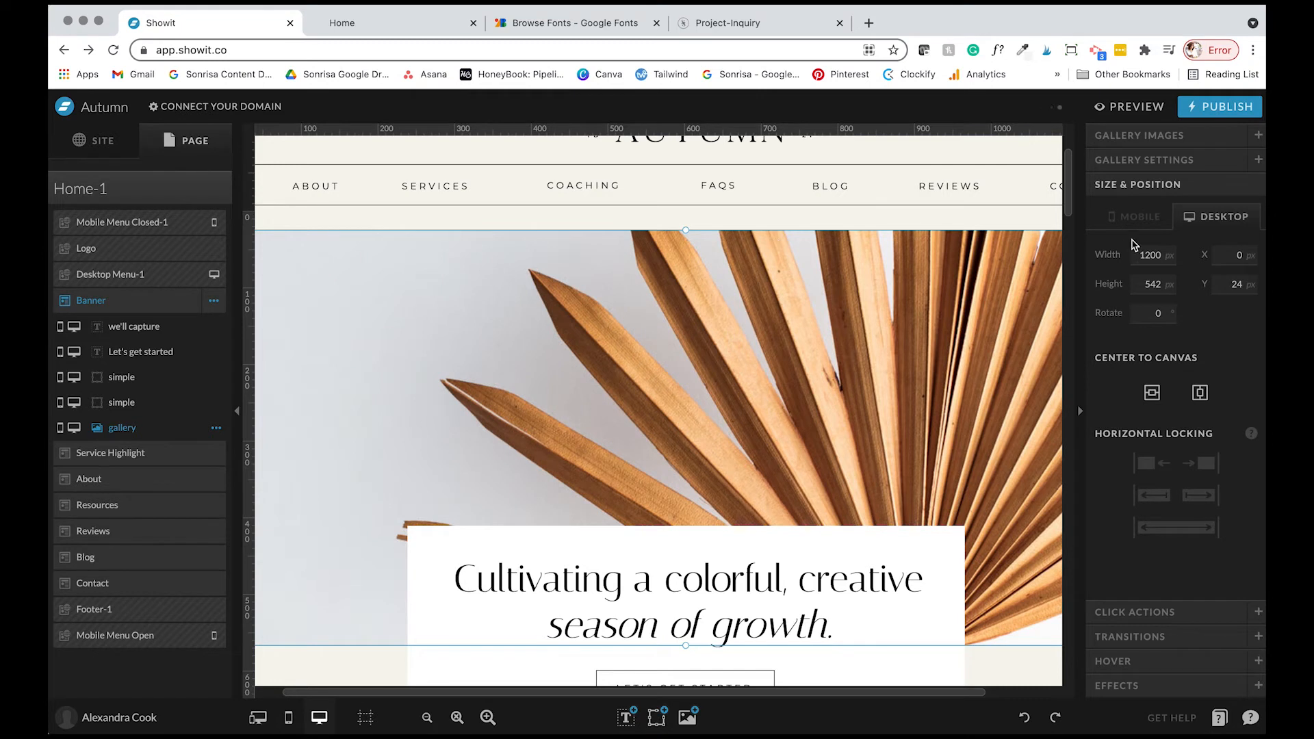
# Examine the gallery's display and transition settings and the link types its click actions offer
pyautogui.click(1157, 162)
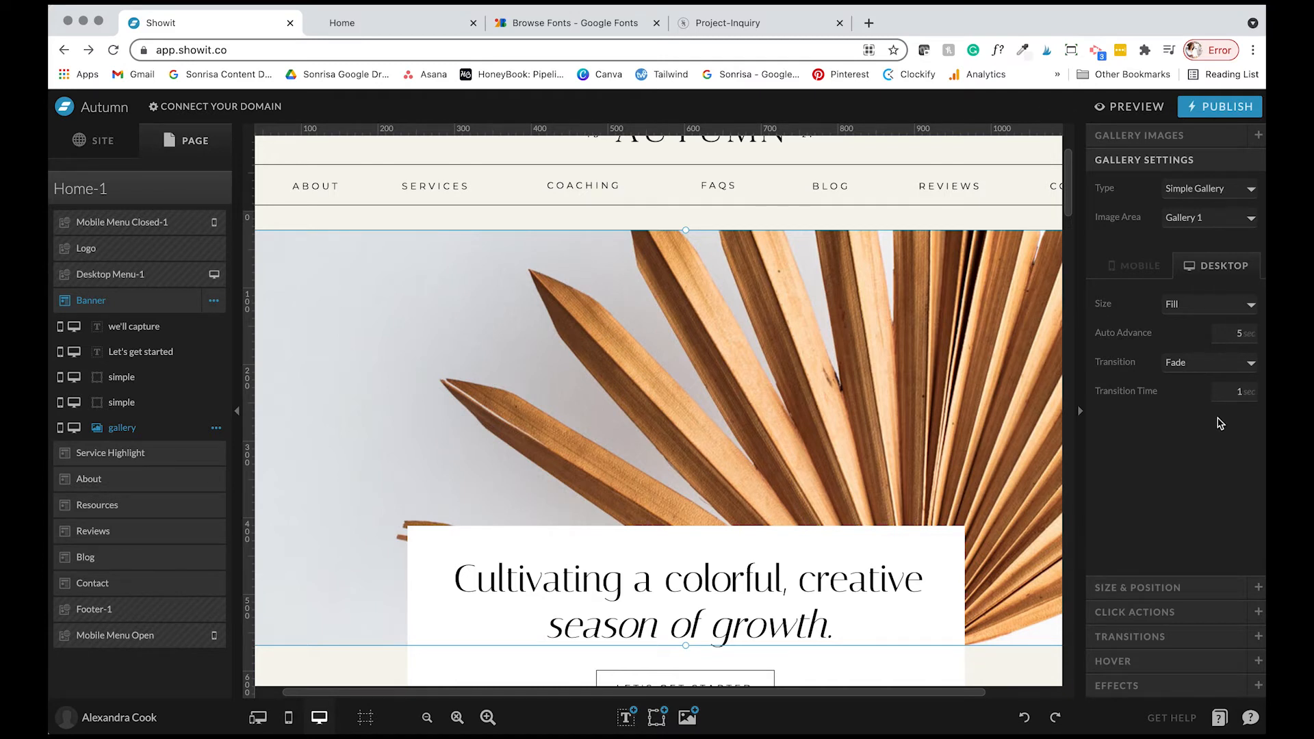
pyautogui.click(1167, 611)
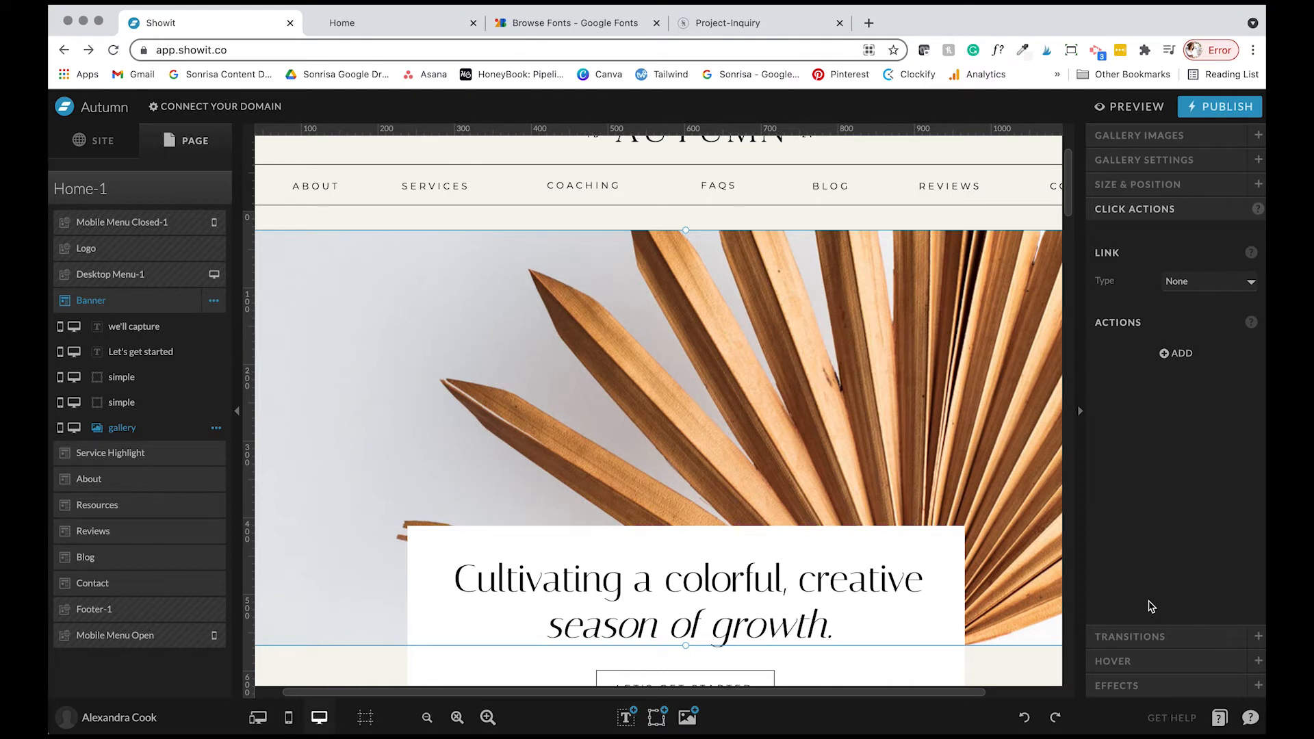
pyautogui.click(1222, 283)
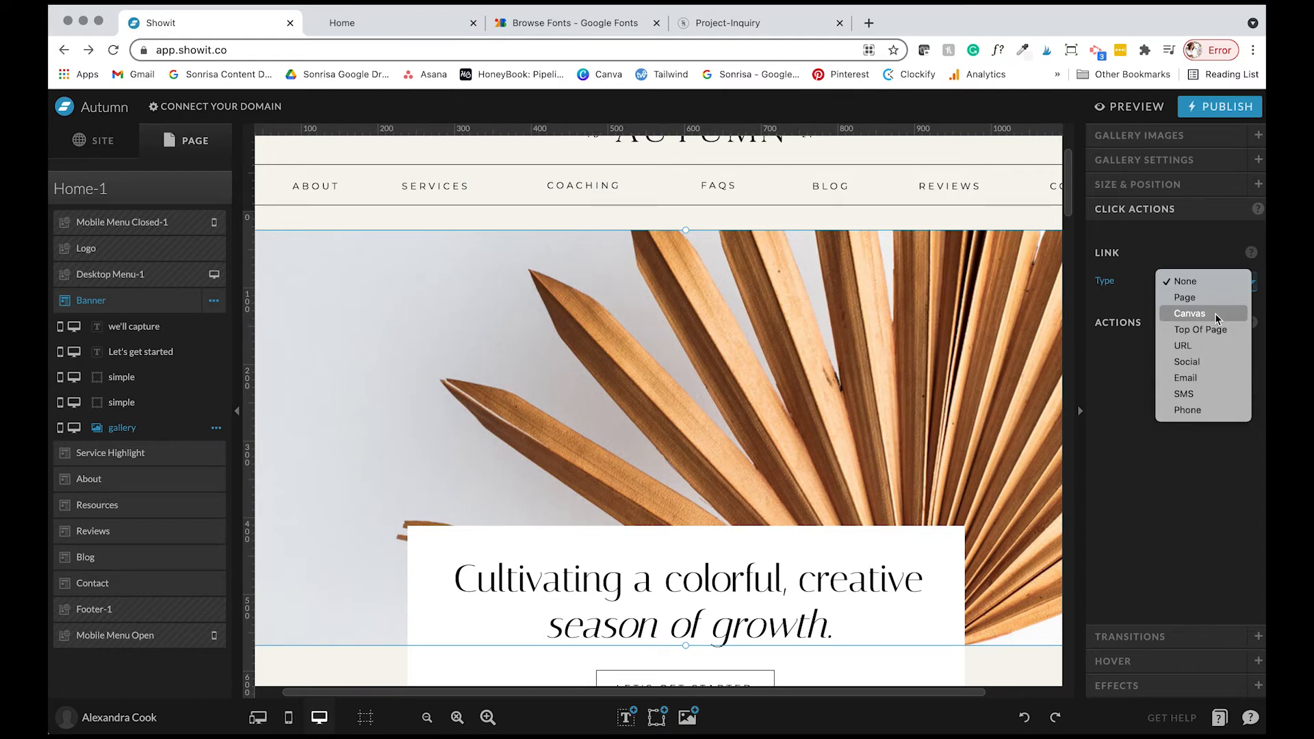
pyautogui.click(913, 308)
# Link the banner's Let's Get Started text to the Resources canvas, leaving the canvas view blank
pyautogui.scroll(-2, 913, 311)
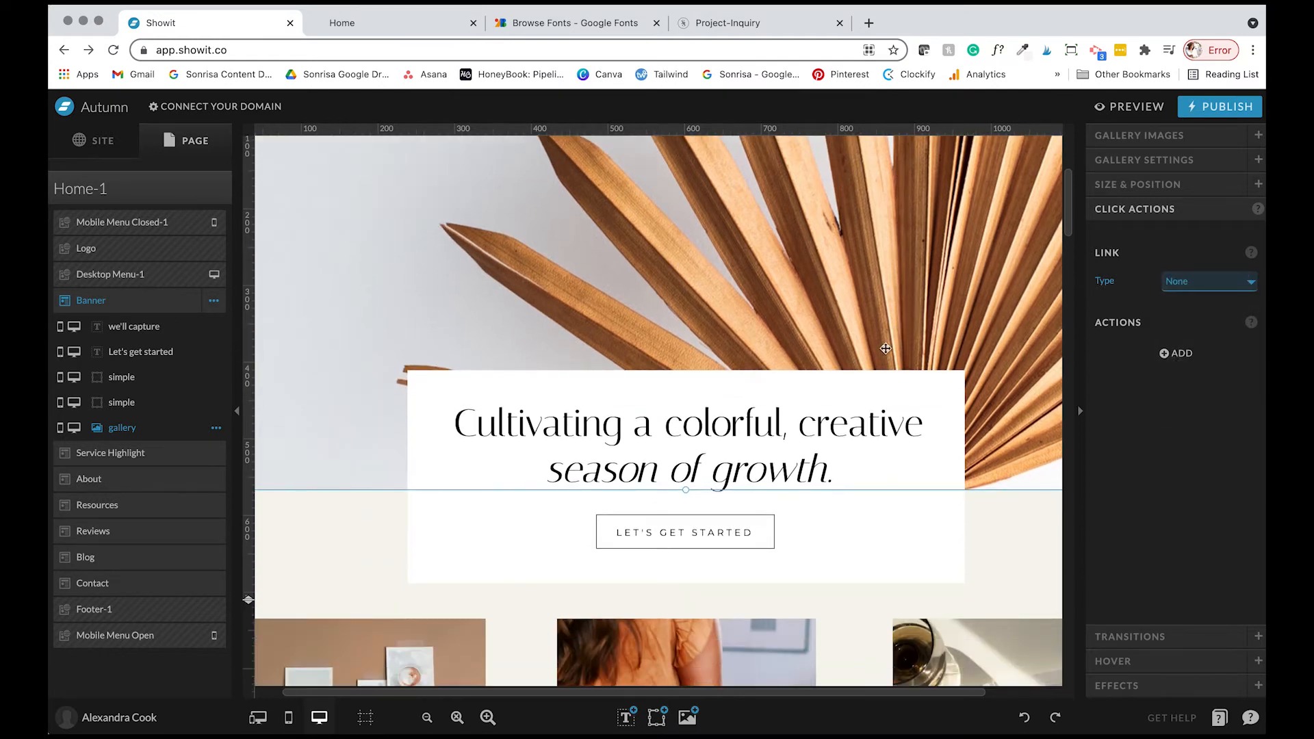
pyautogui.click(710, 532)
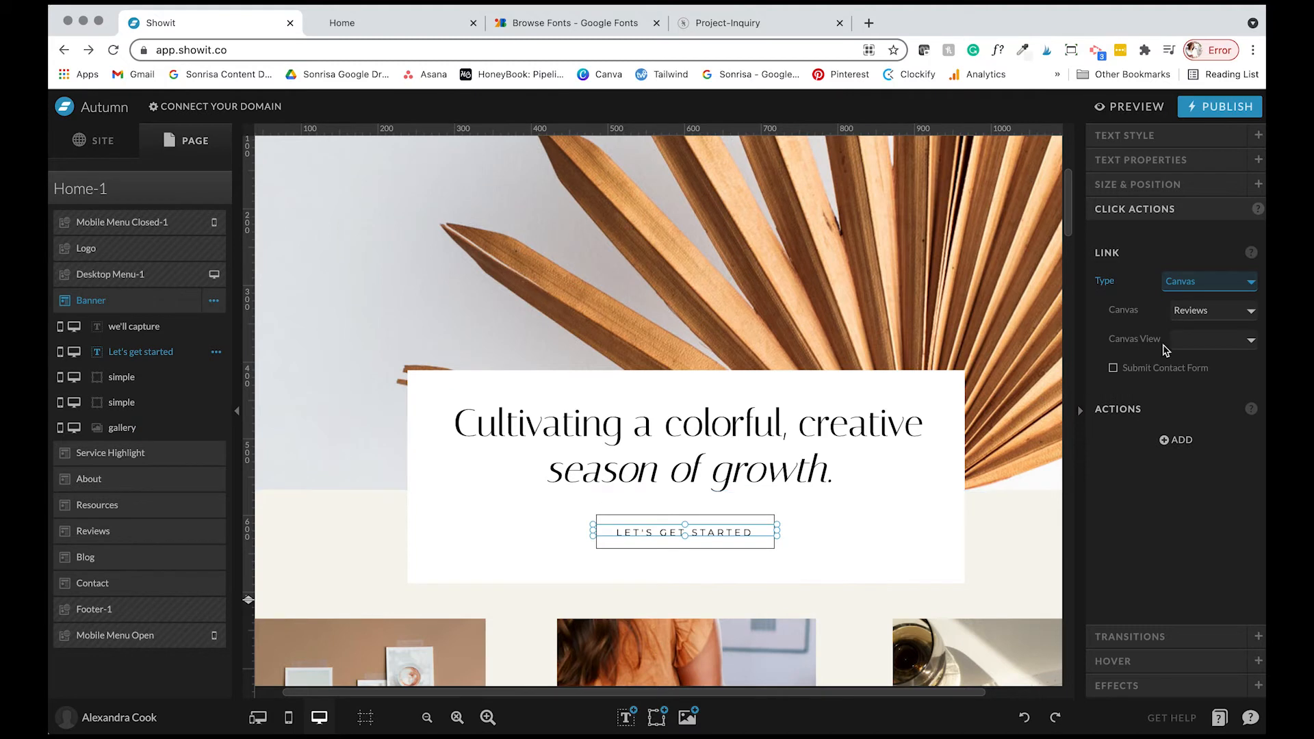
pyautogui.click(1227, 314)
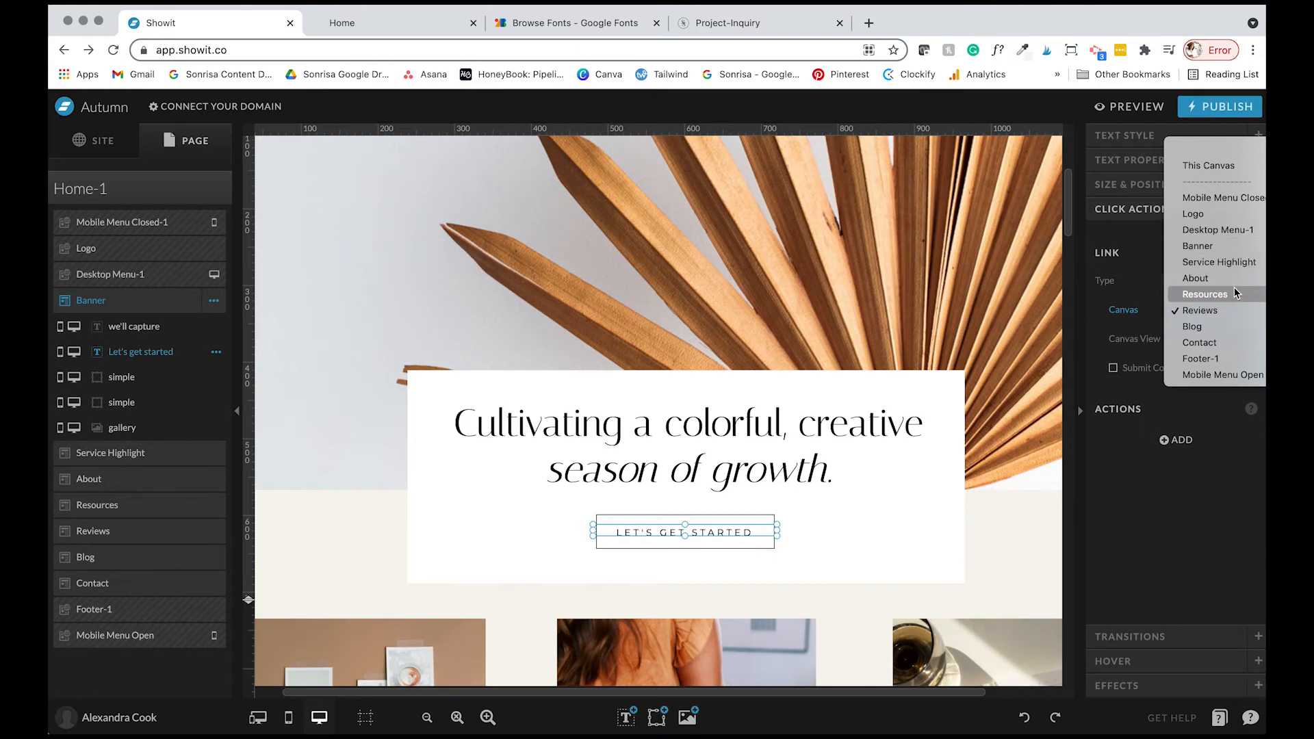
pyautogui.click(1235, 293)
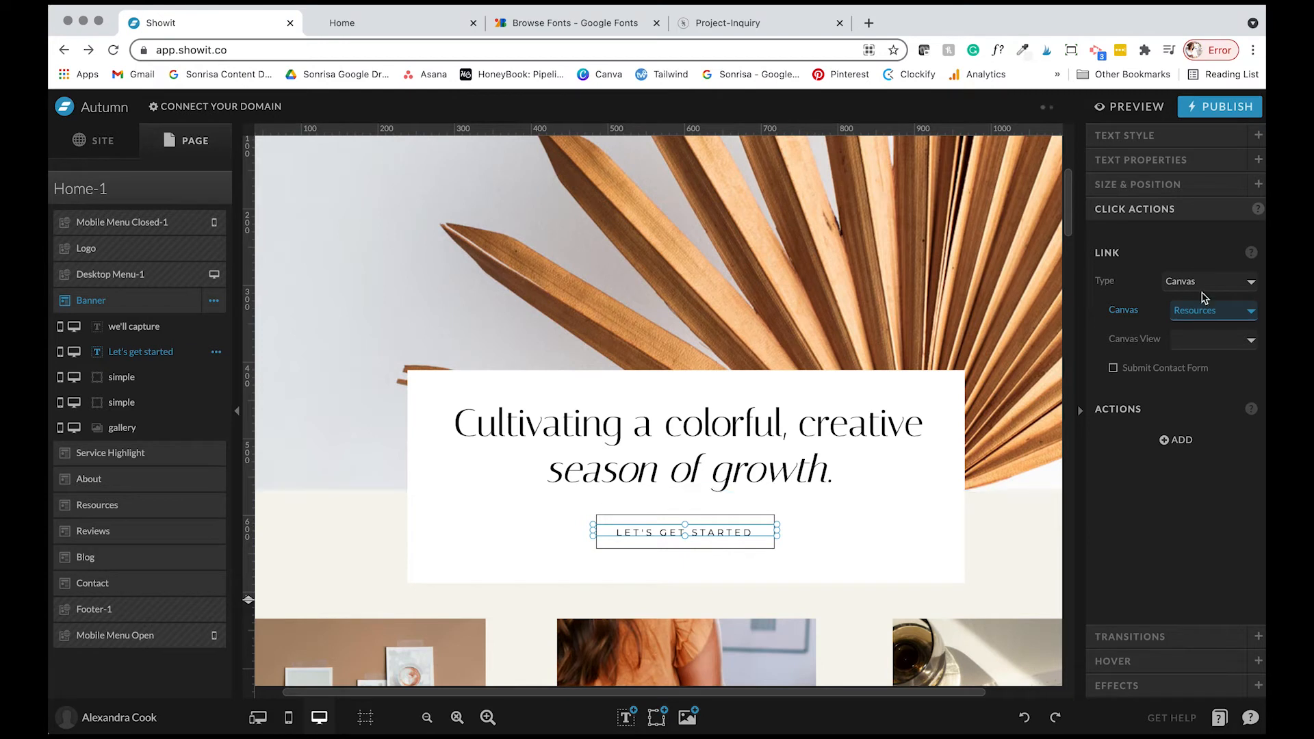
pyautogui.click(1205, 347)
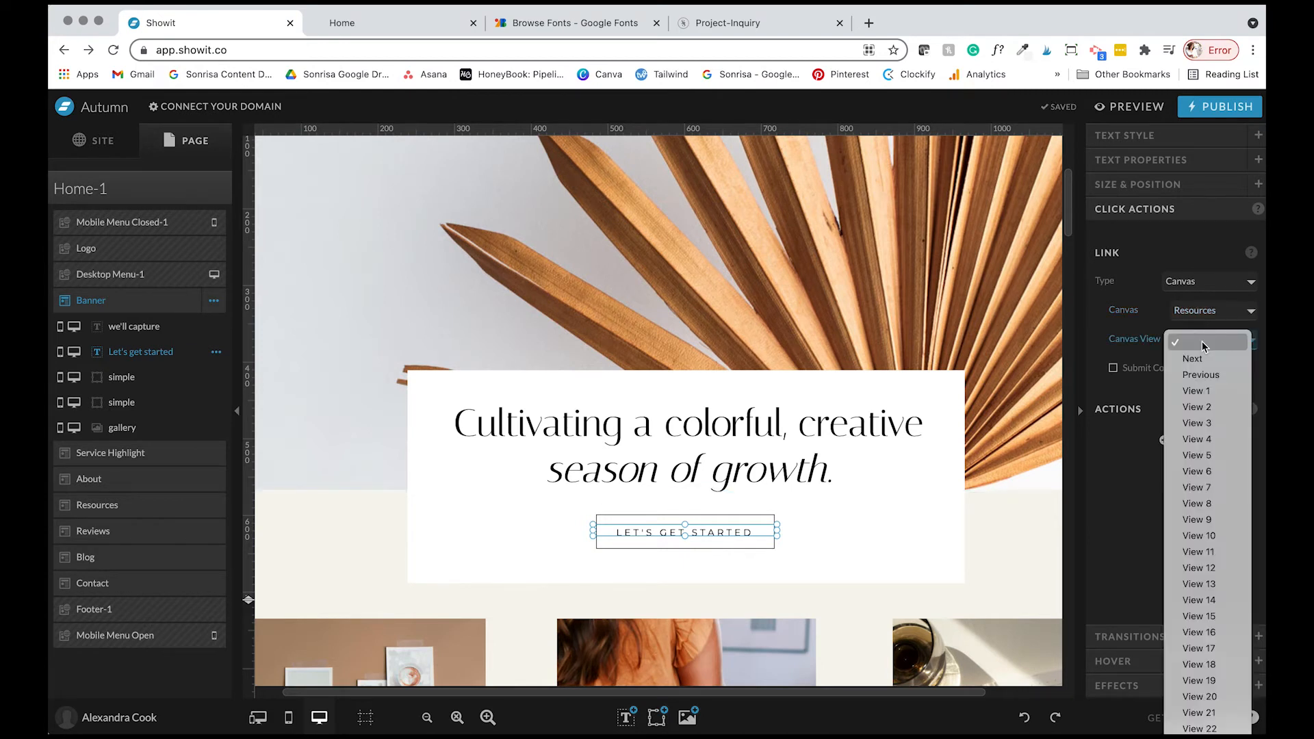
pyautogui.click(1099, 335)
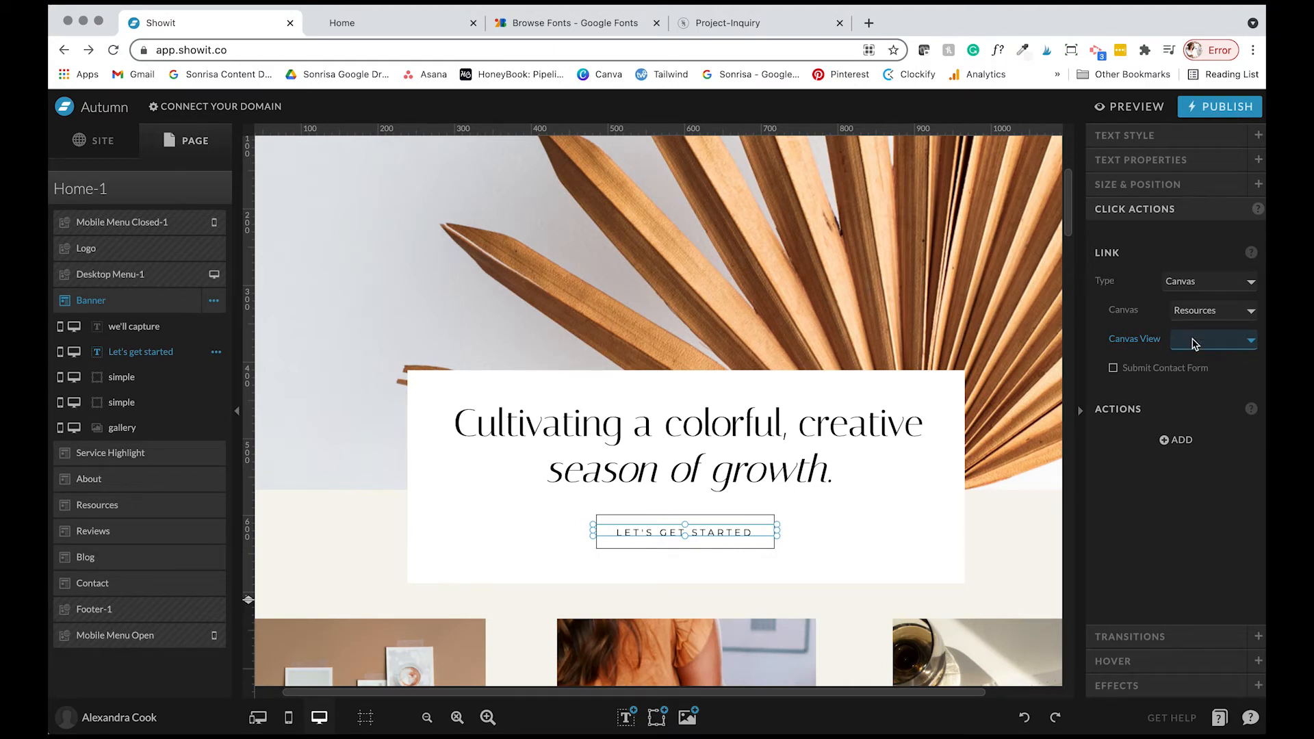
# Try a Show Canvas action on the banner's Let's Get Started text, checking its type and canvas options, and remove it
pyautogui.click(1177, 442)
pyautogui.click(1218, 468)
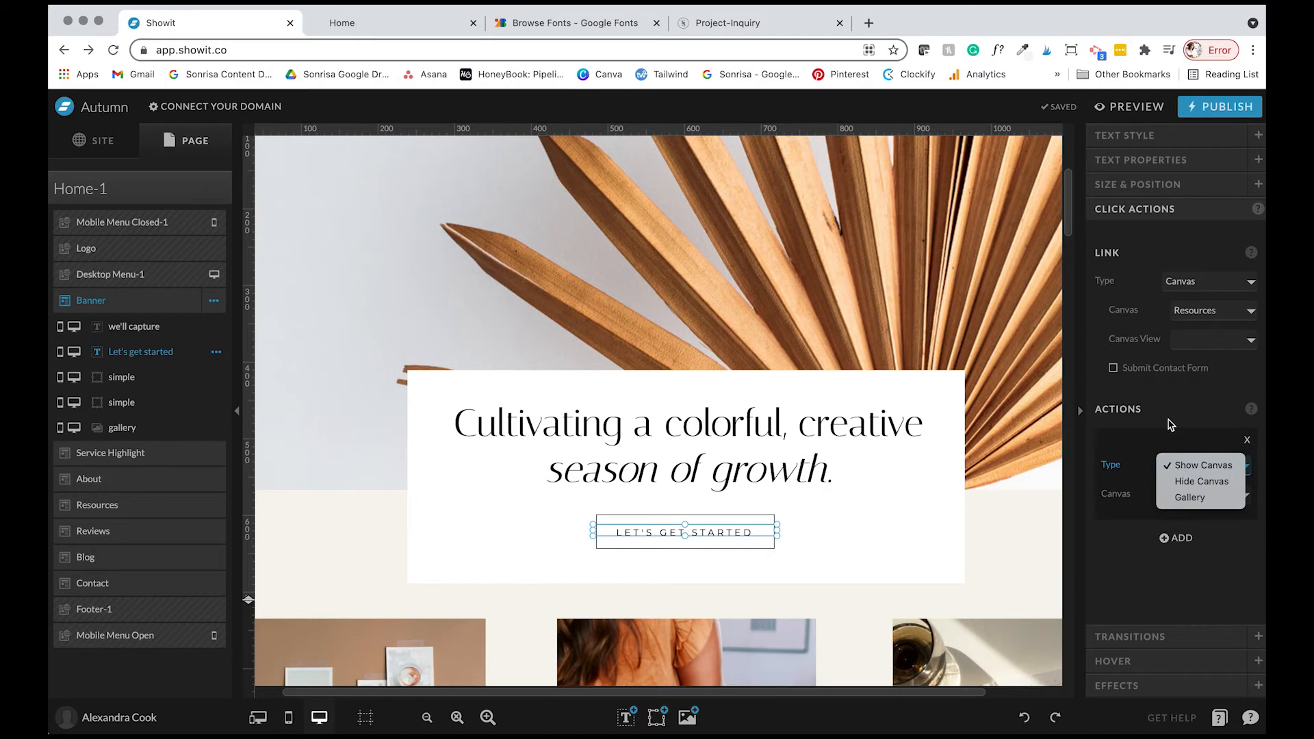
pyautogui.click(1247, 439)
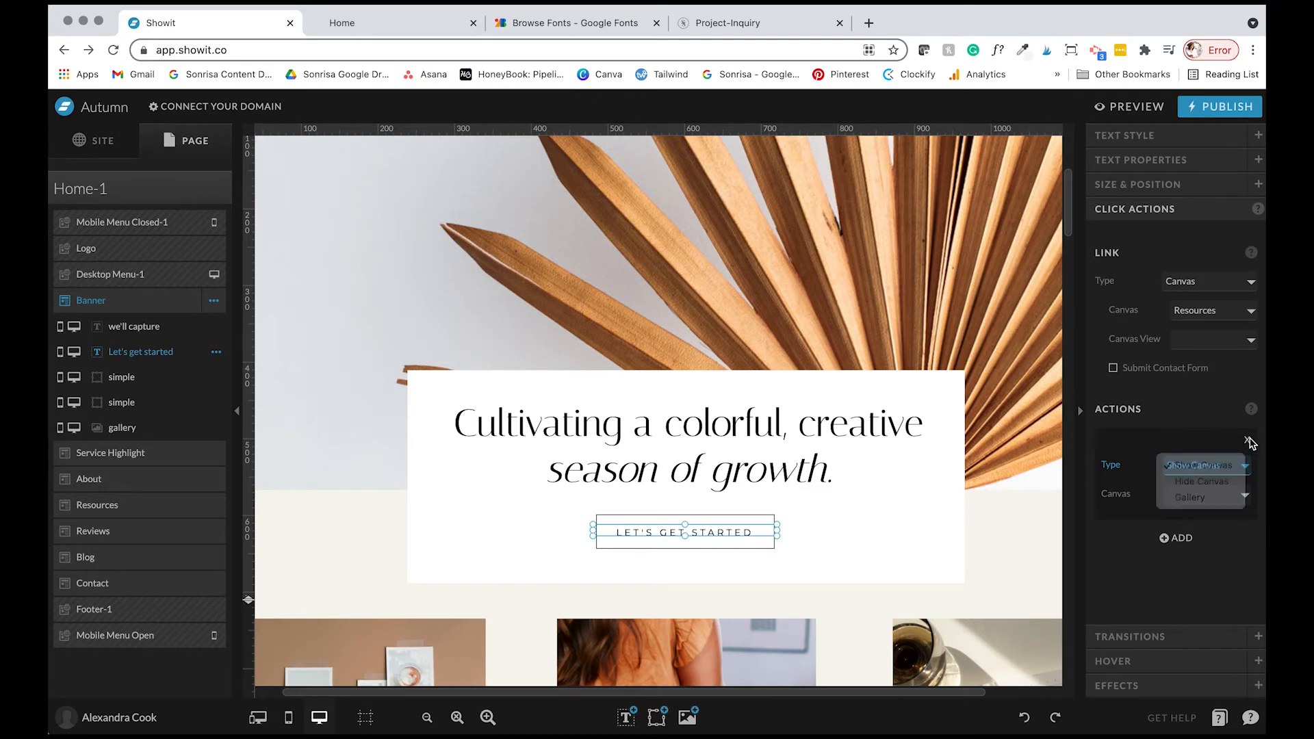
pyautogui.click(1222, 501)
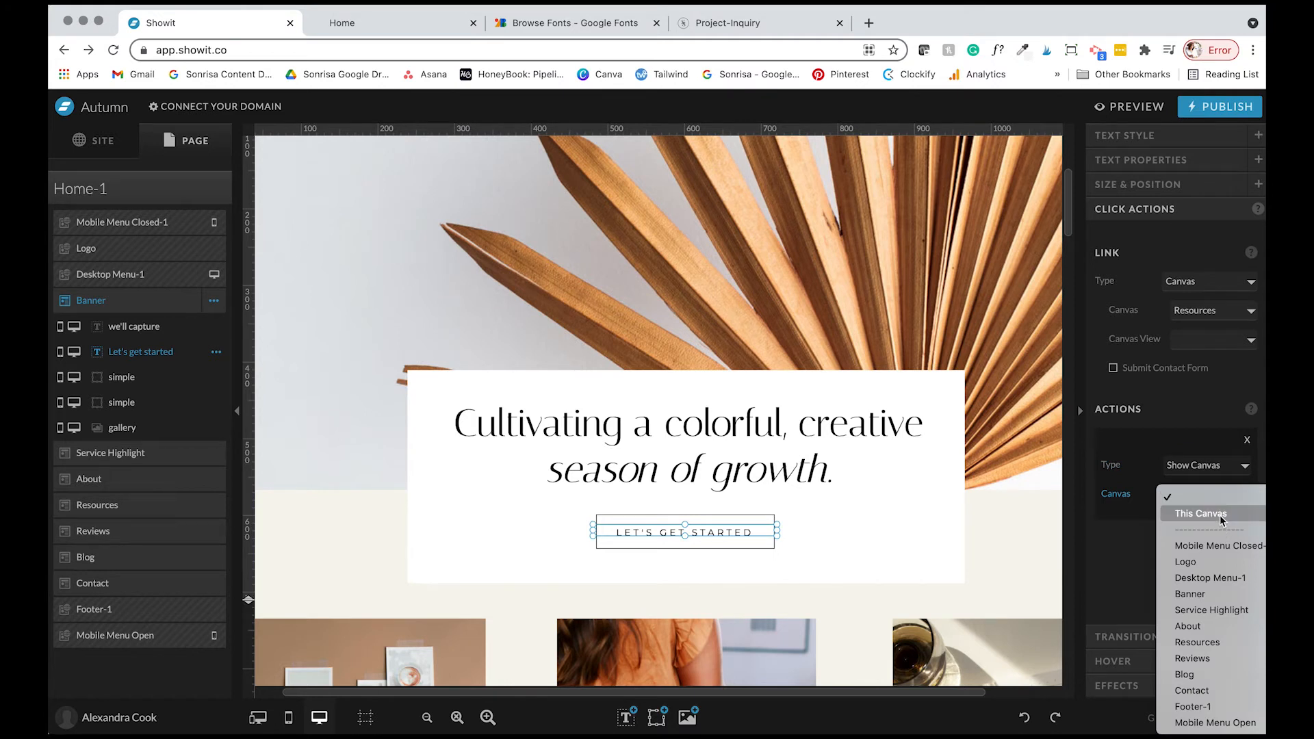
pyautogui.click(1223, 515)
pyautogui.click(1247, 440)
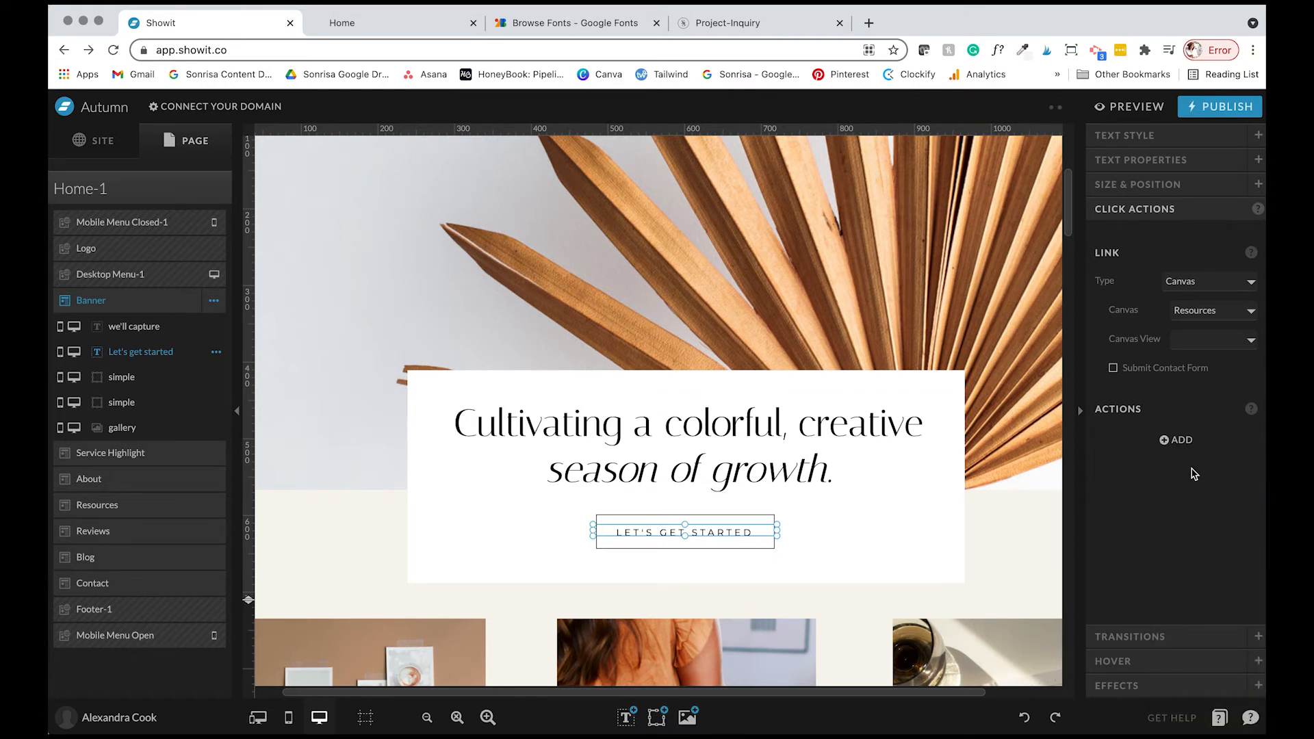
# Give the banner's headline text a desktop Slide transition with a time of 2 sec, a delay of .5 sec and direction Up
pyautogui.click(1150, 637)
pyautogui.click(1206, 306)
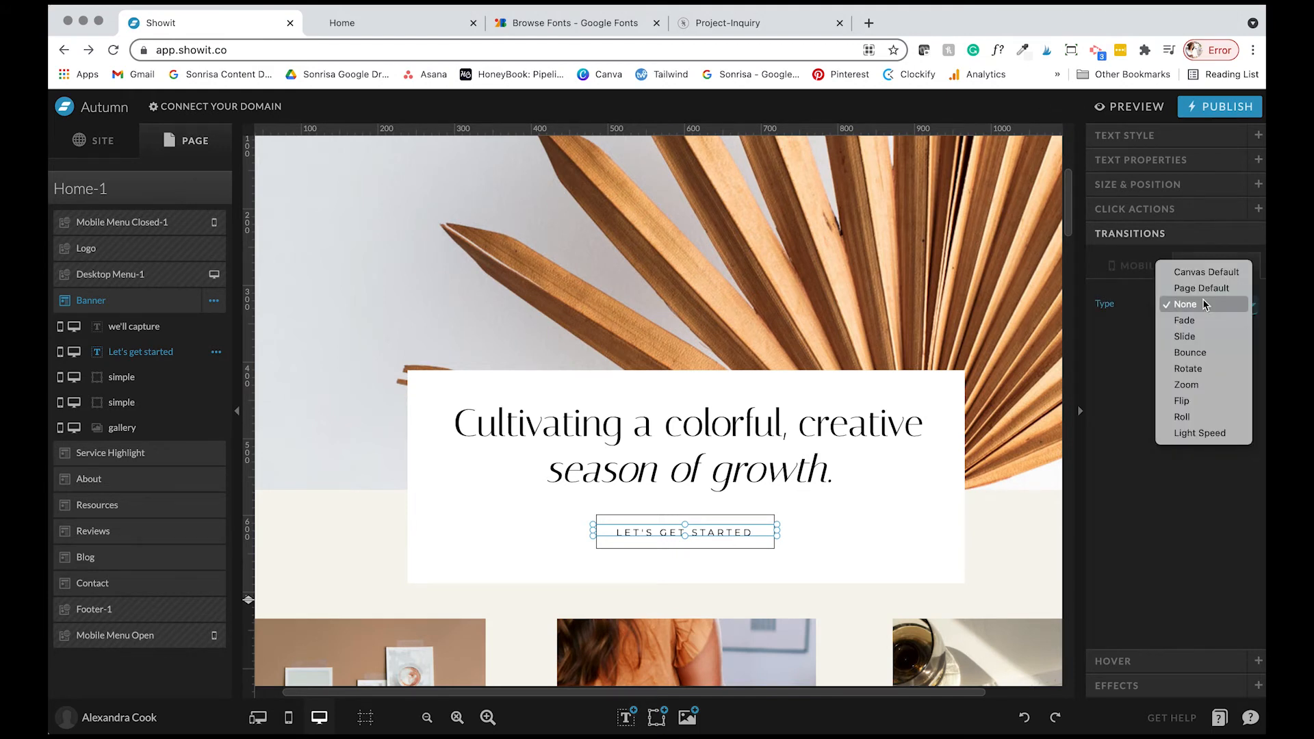
pyautogui.click(1131, 346)
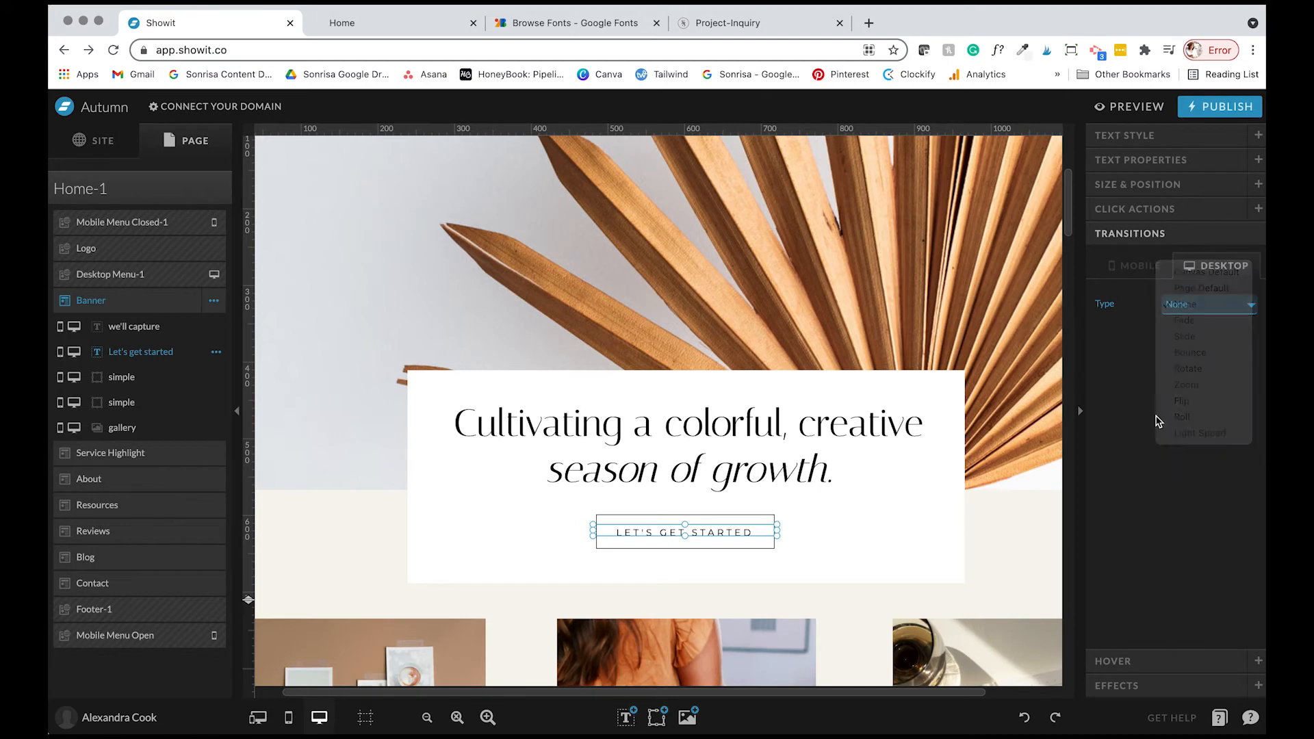
pyautogui.click(720, 457)
pyautogui.click(1206, 305)
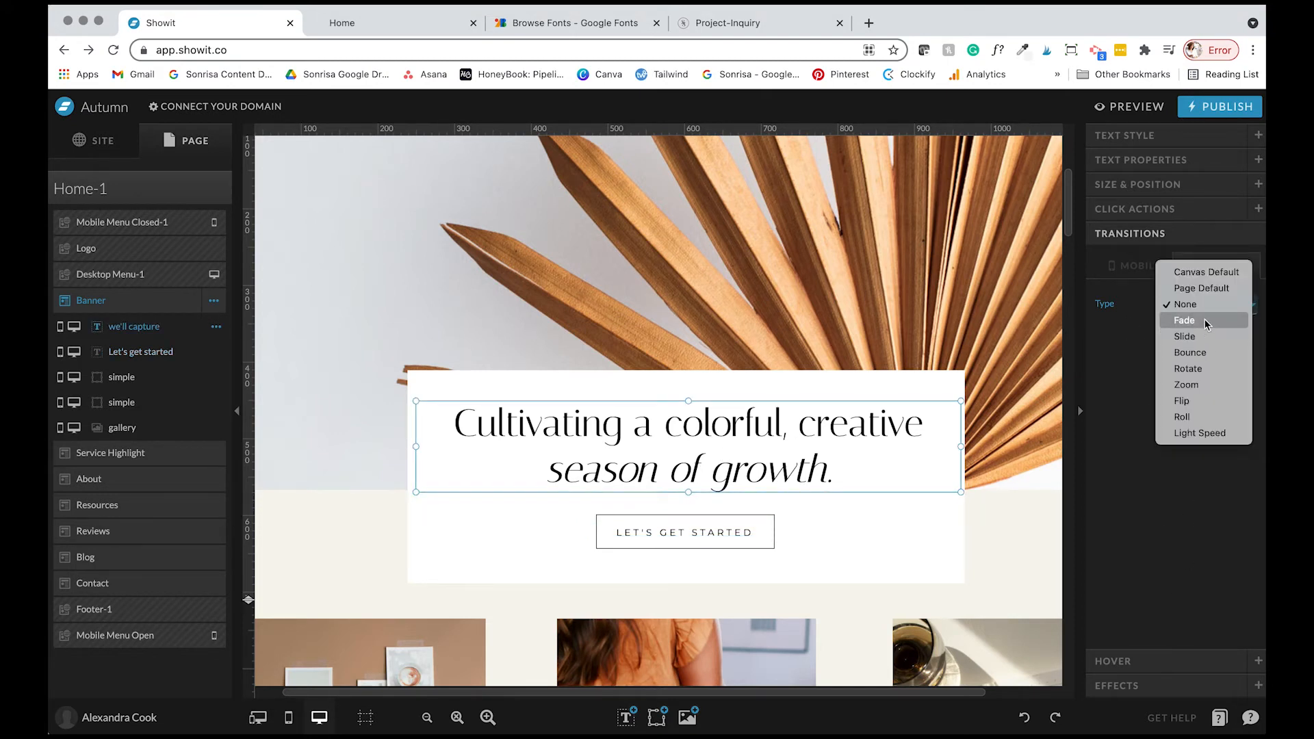
pyautogui.click(1202, 336)
pyautogui.click(1236, 334)
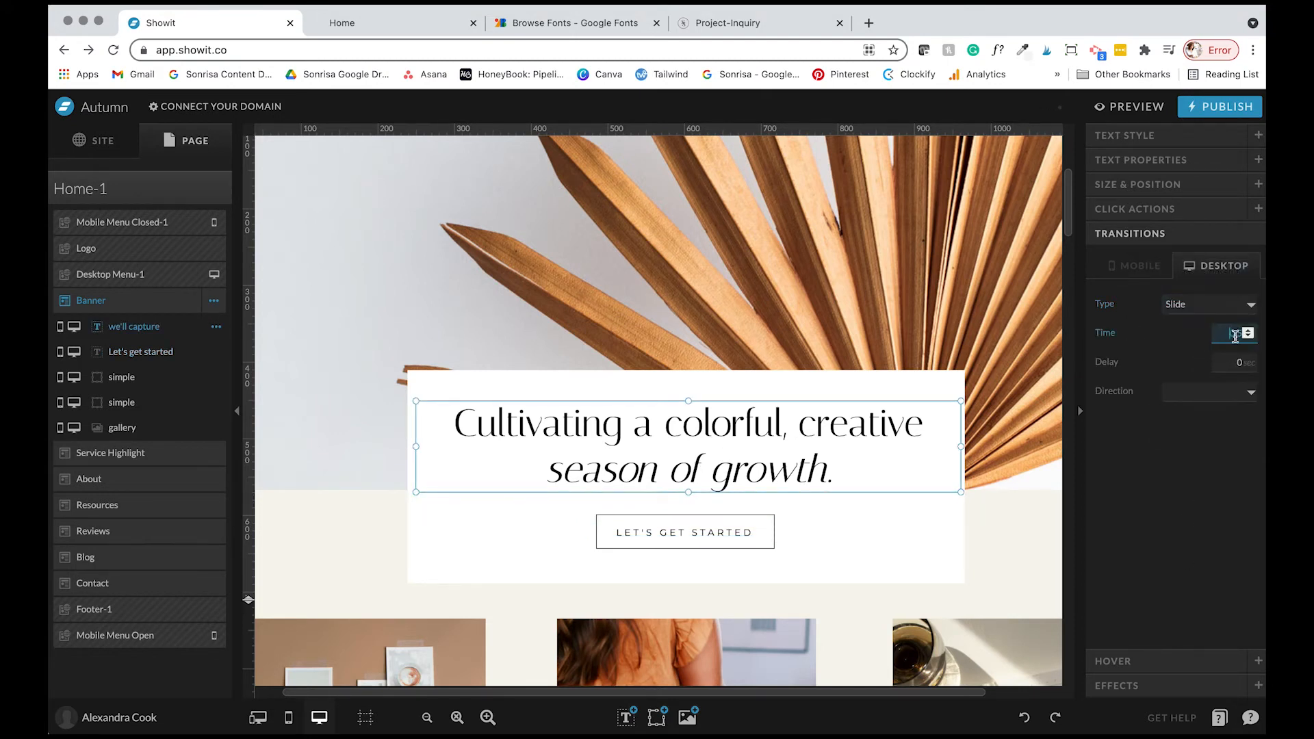
pyautogui.write('2')
pyautogui.press('Tab')
pyautogui.click(1199, 391)
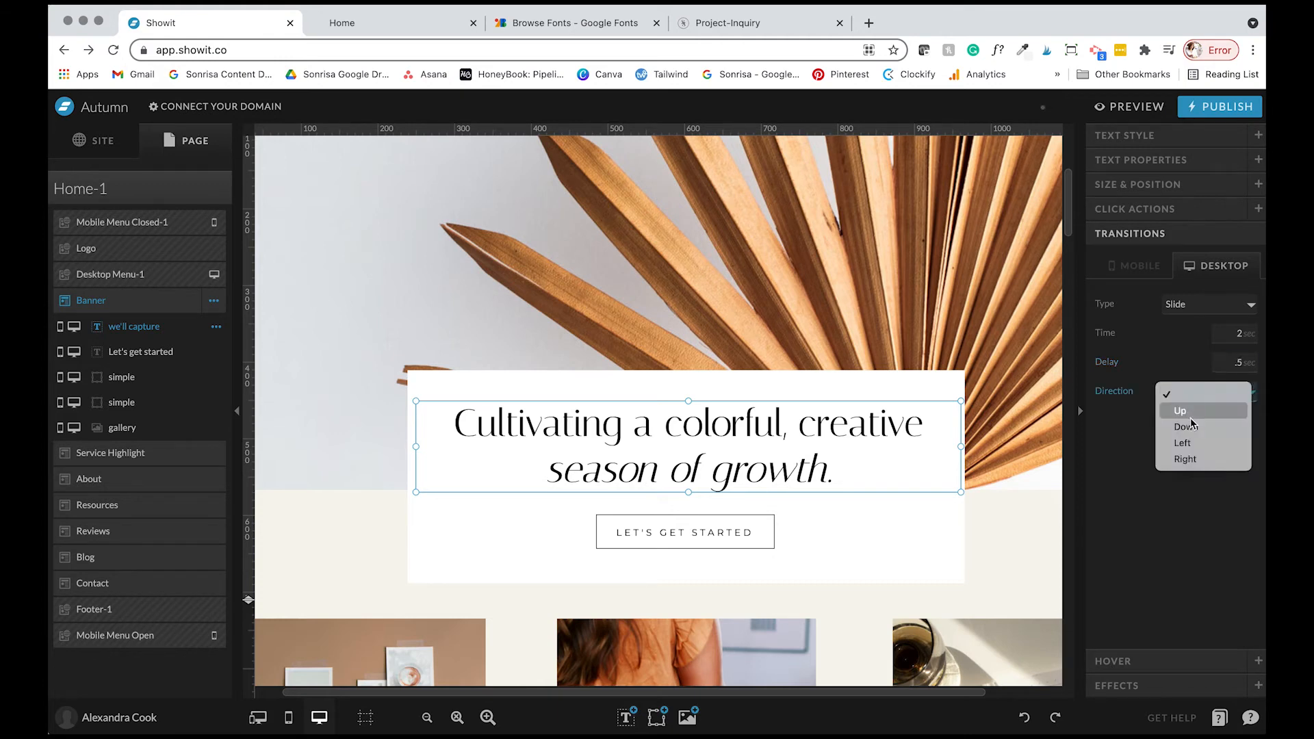
pyautogui.click(1181, 411)
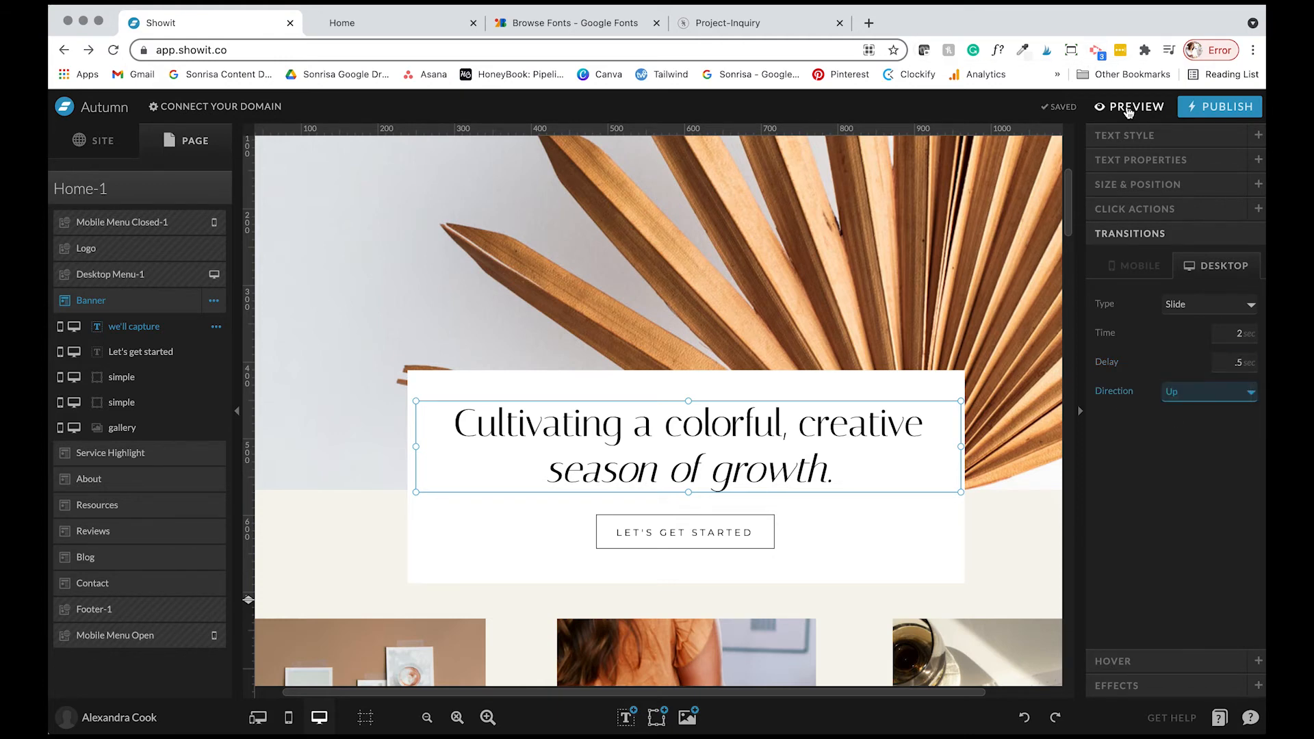
# Preview the Home-1 page on desktop to check the banner headline's slide transition, and close the preview
pyautogui.click(1130, 110)
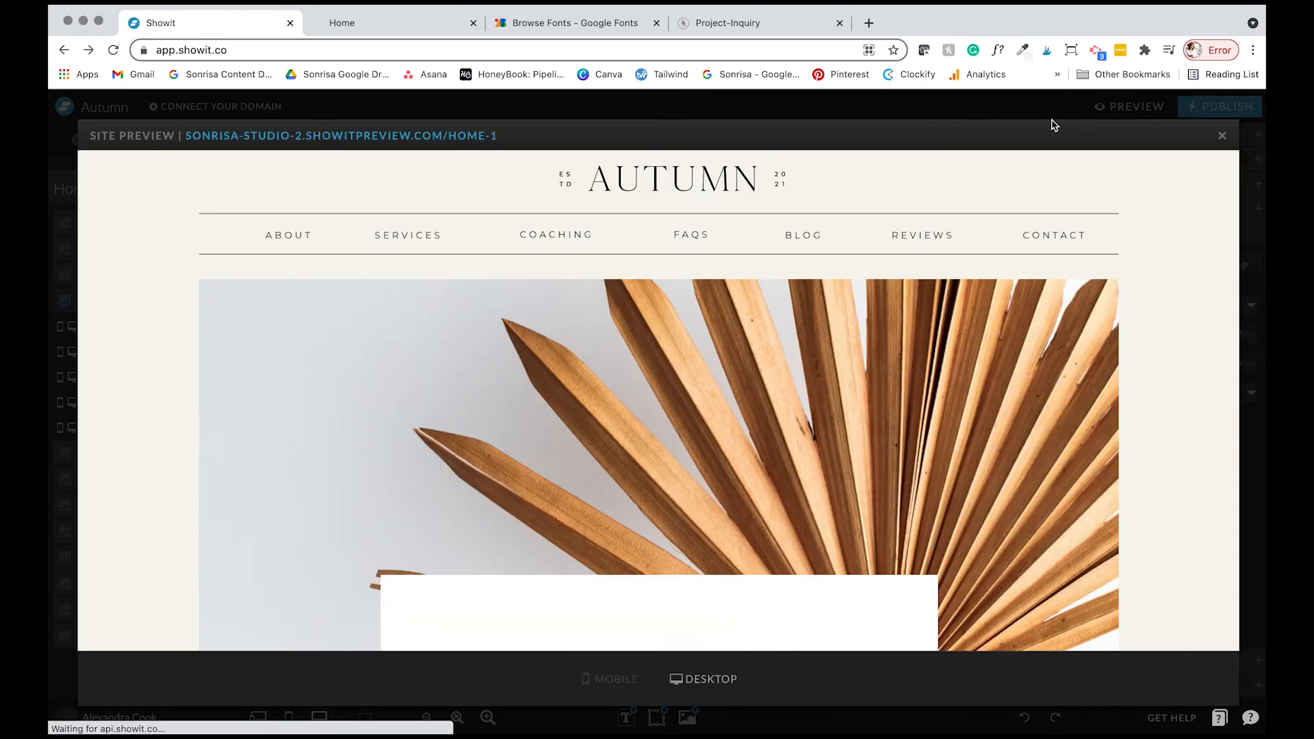
pyautogui.scroll(-1, 1113, 272)
pyautogui.scroll(-1, 1112, 271)
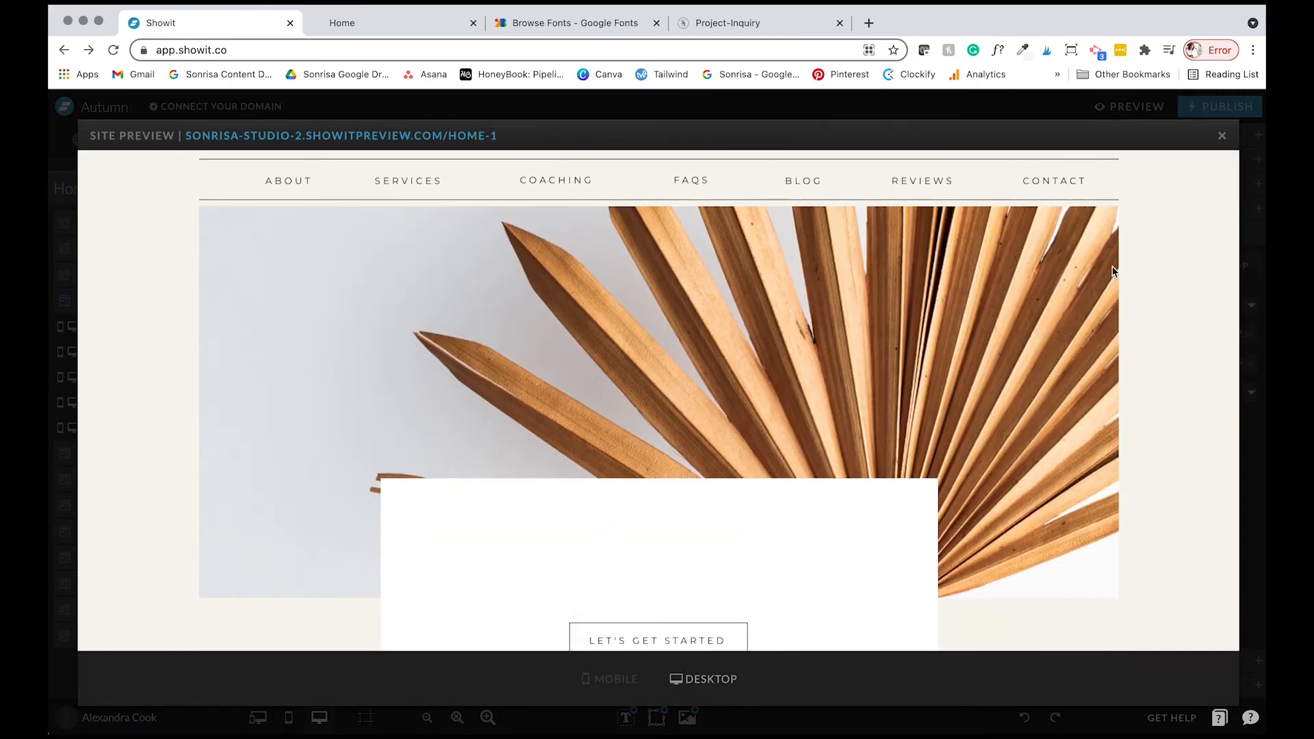
pyautogui.scroll(-2, 1113, 272)
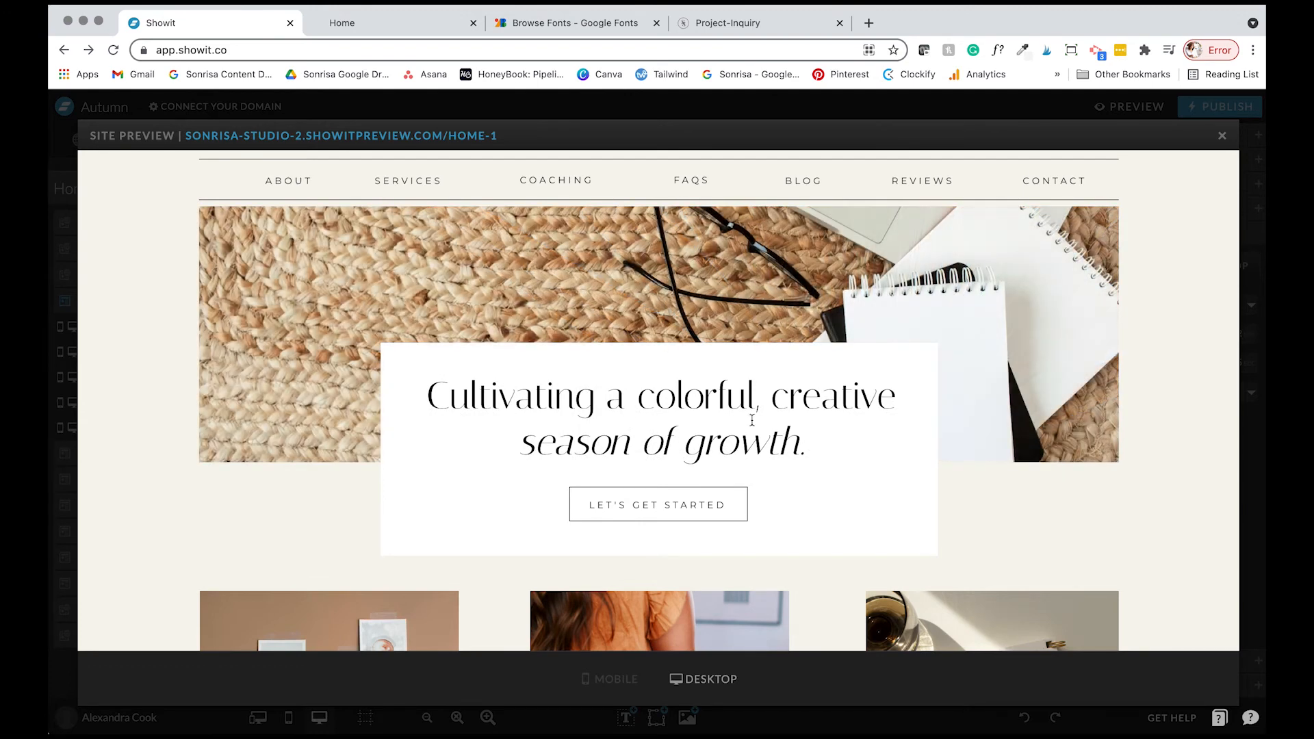
pyautogui.scroll(2, 1009, 347)
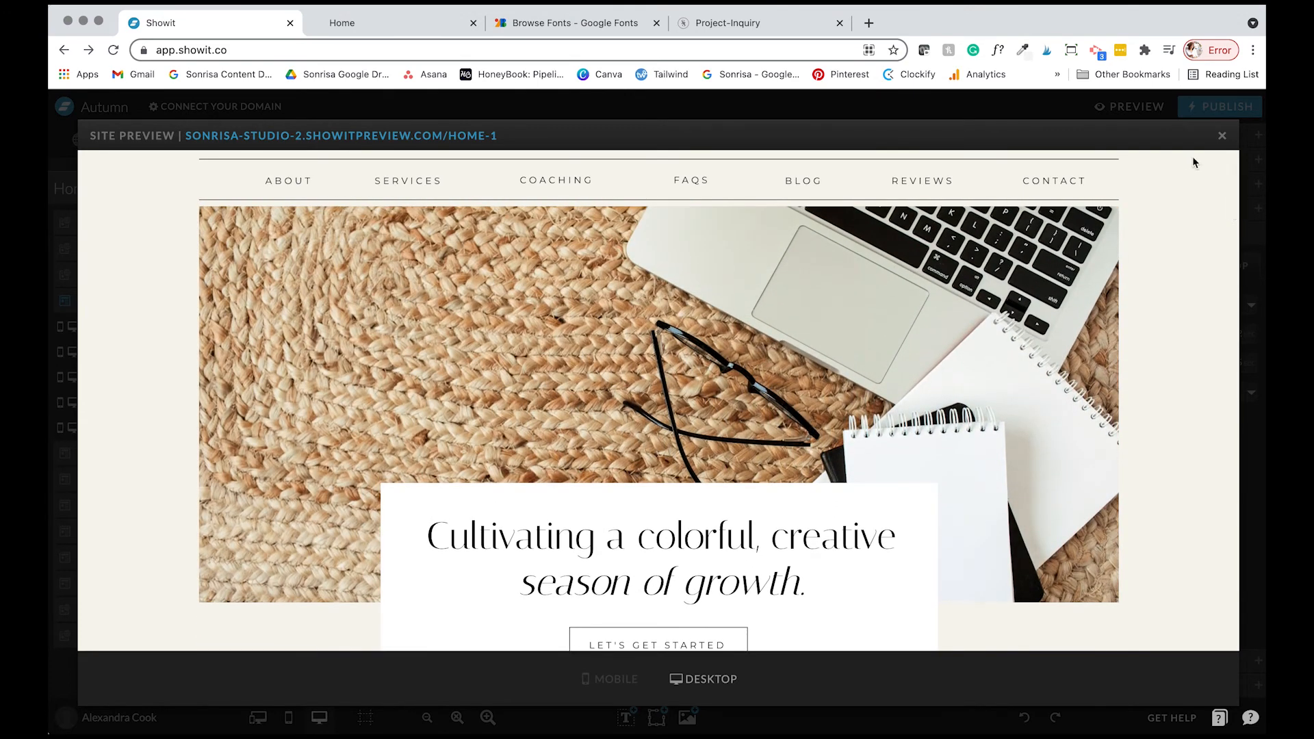
pyautogui.click(1221, 137)
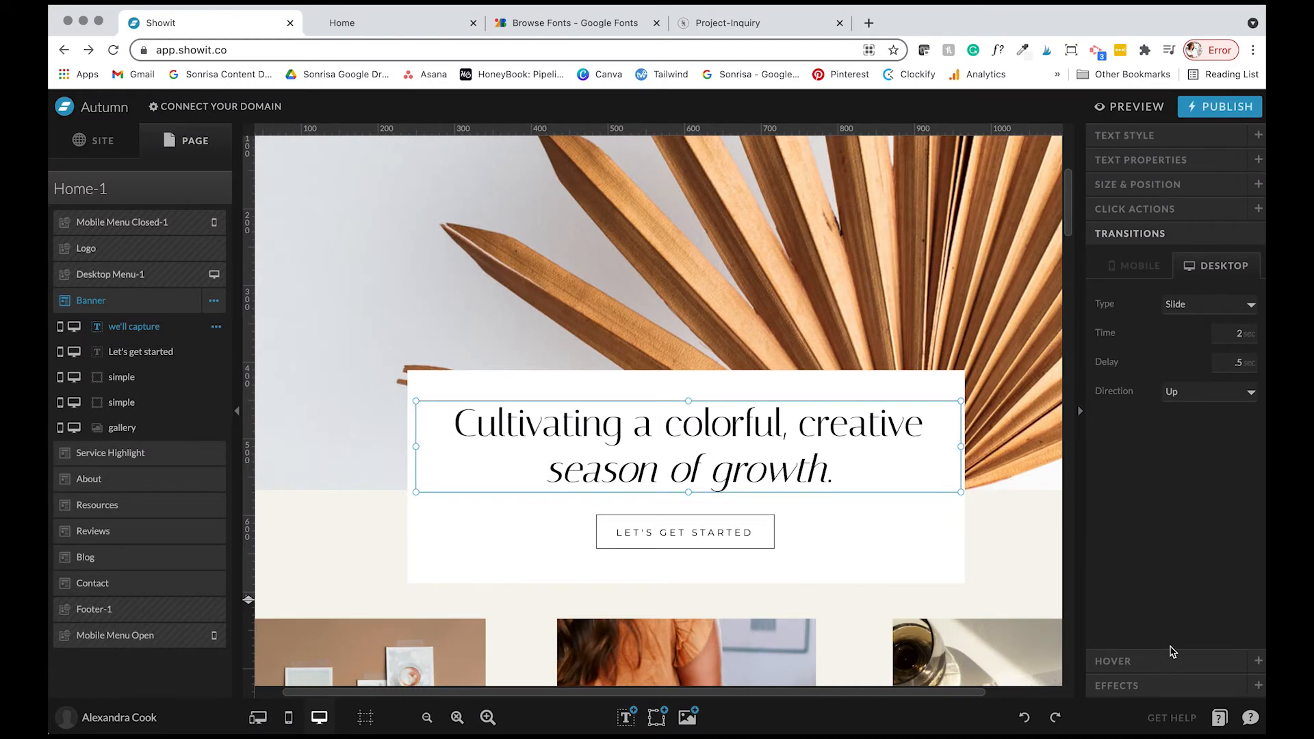
# Examine the hover settings of the banner's headline and Let's Get Started text, and the Home-1 page's default hover animation
pyautogui.click(1149, 661)
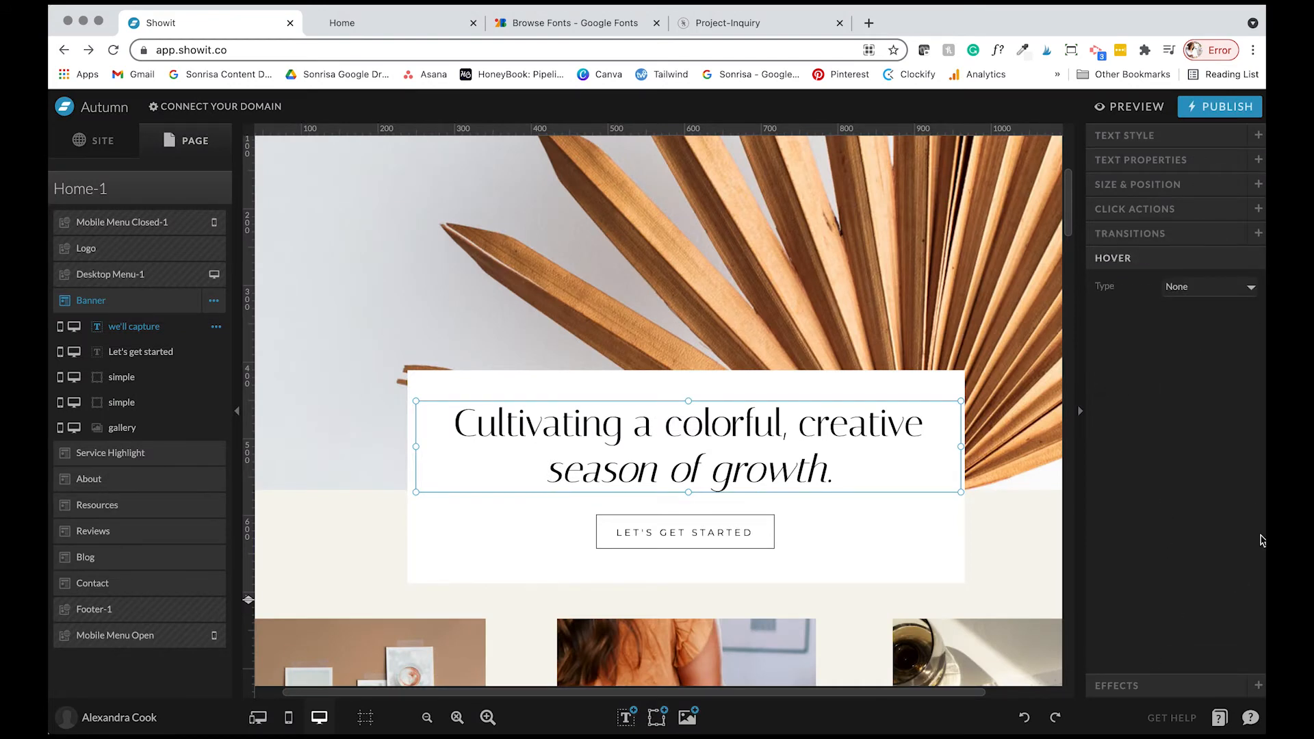
pyautogui.click(728, 533)
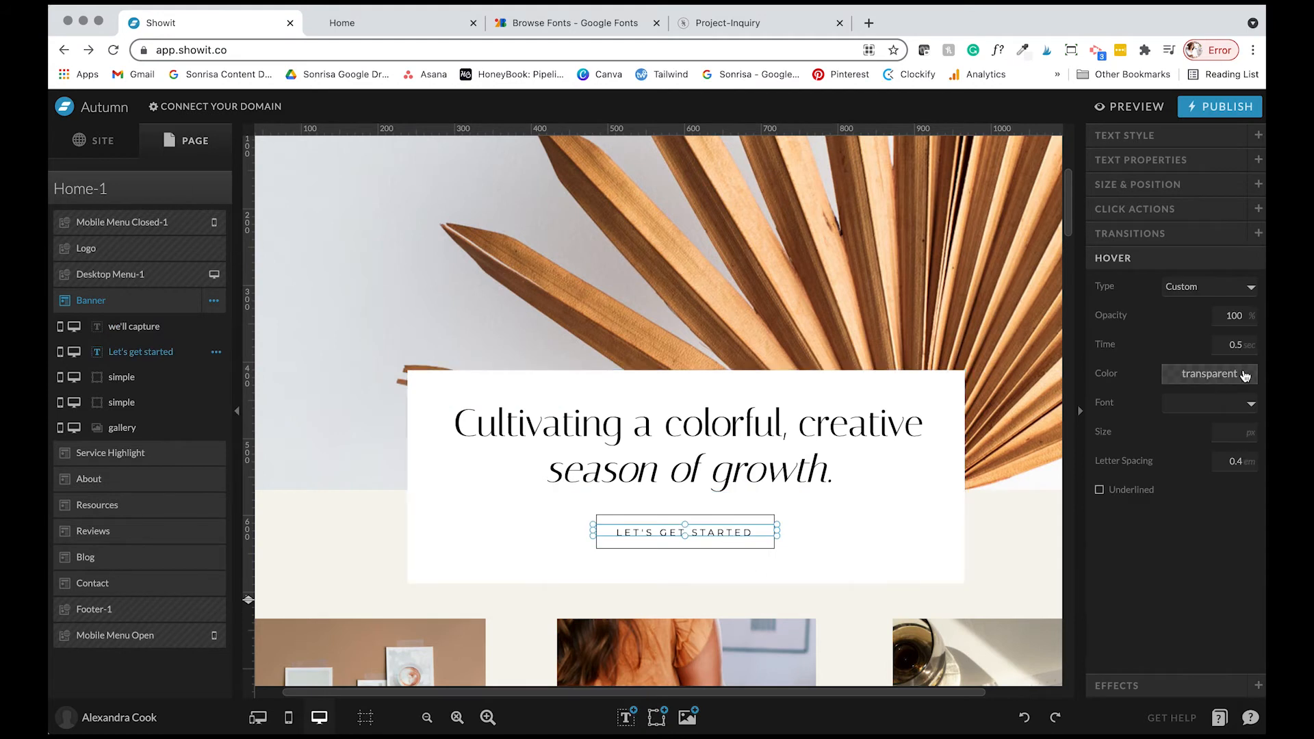
pyautogui.click(1207, 291)
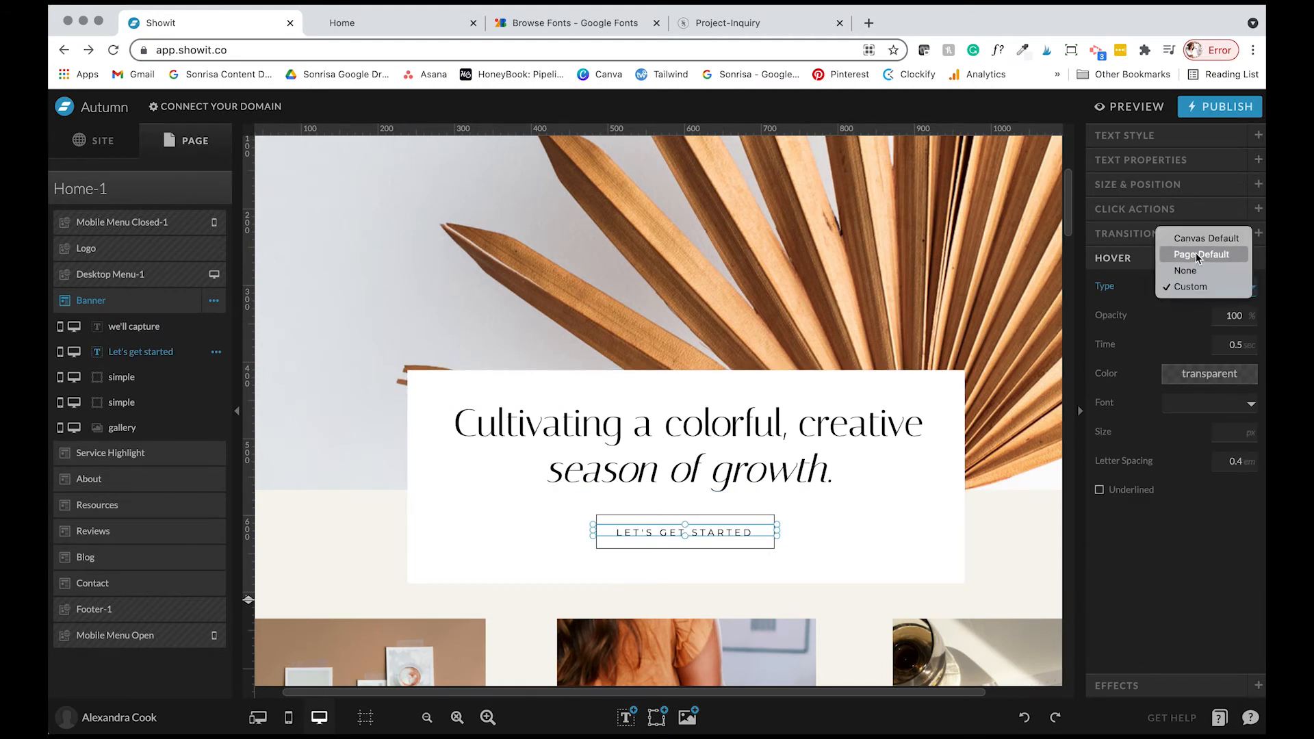
pyautogui.click(97, 188)
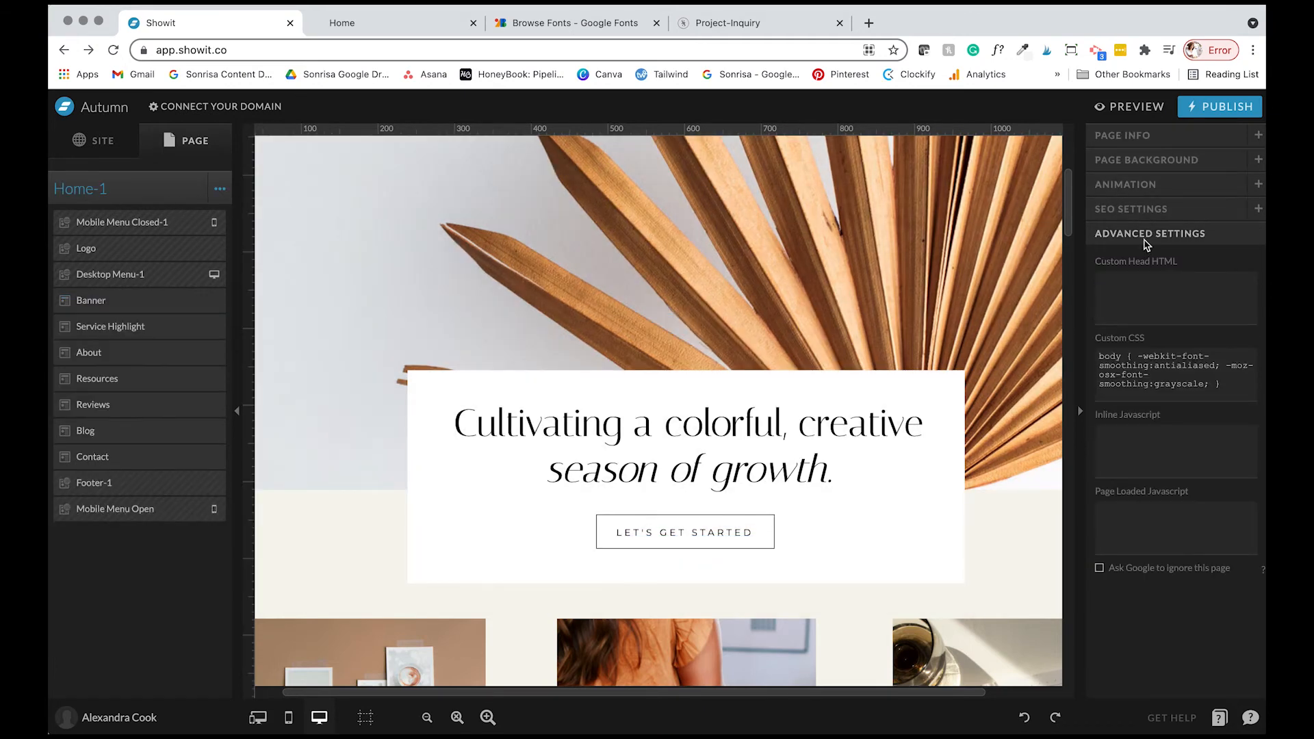
pyautogui.click(1138, 161)
pyautogui.click(1134, 145)
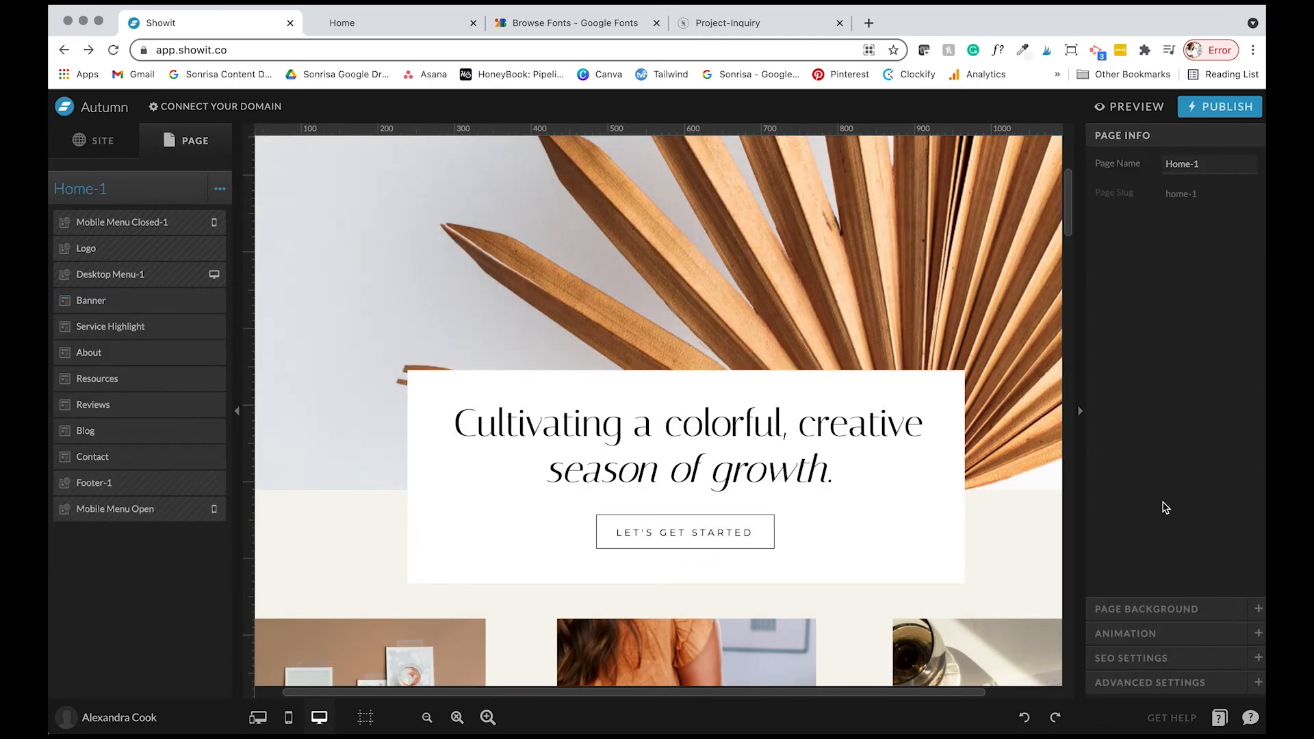
pyautogui.click(1130, 682)
pyautogui.click(1139, 184)
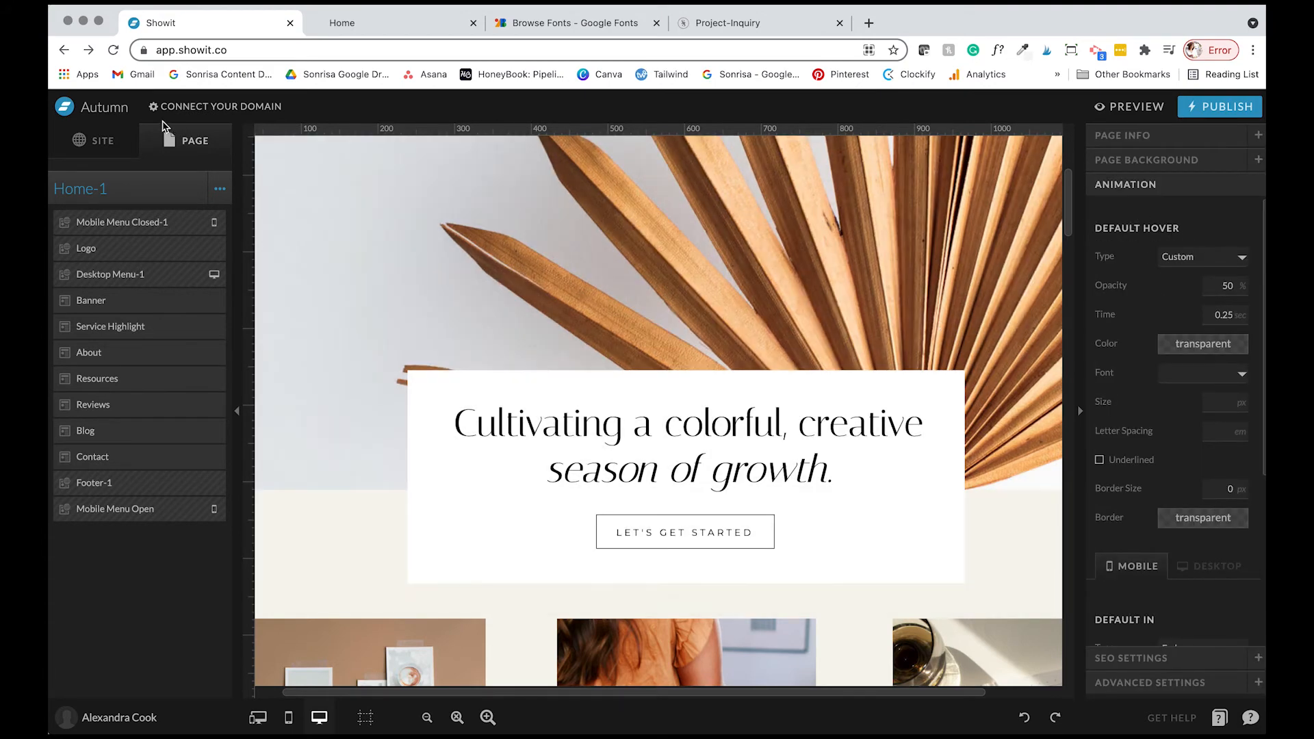
pyautogui.click(94, 141)
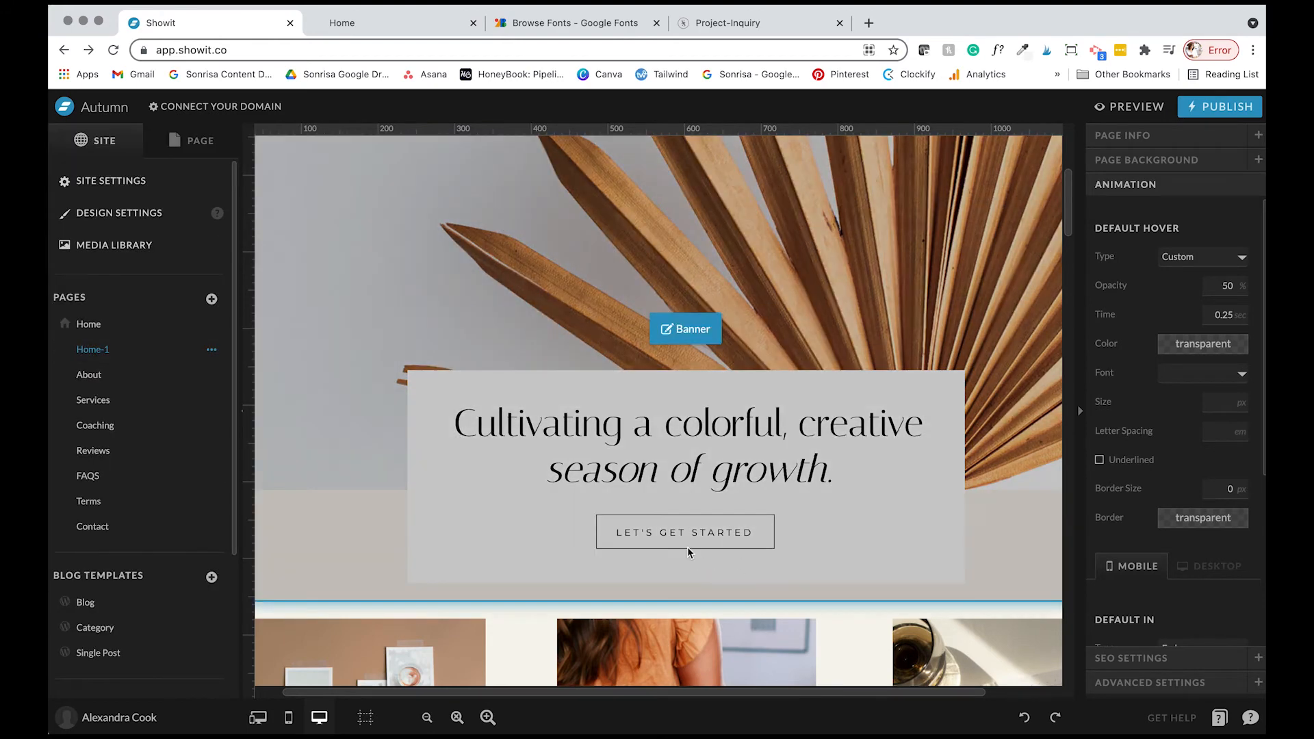
# Set the Let's Get Started text's custom hover to palette color 3 with an underline, leaving the hover font blank
pyautogui.click(731, 539)
pyautogui.click(737, 539)
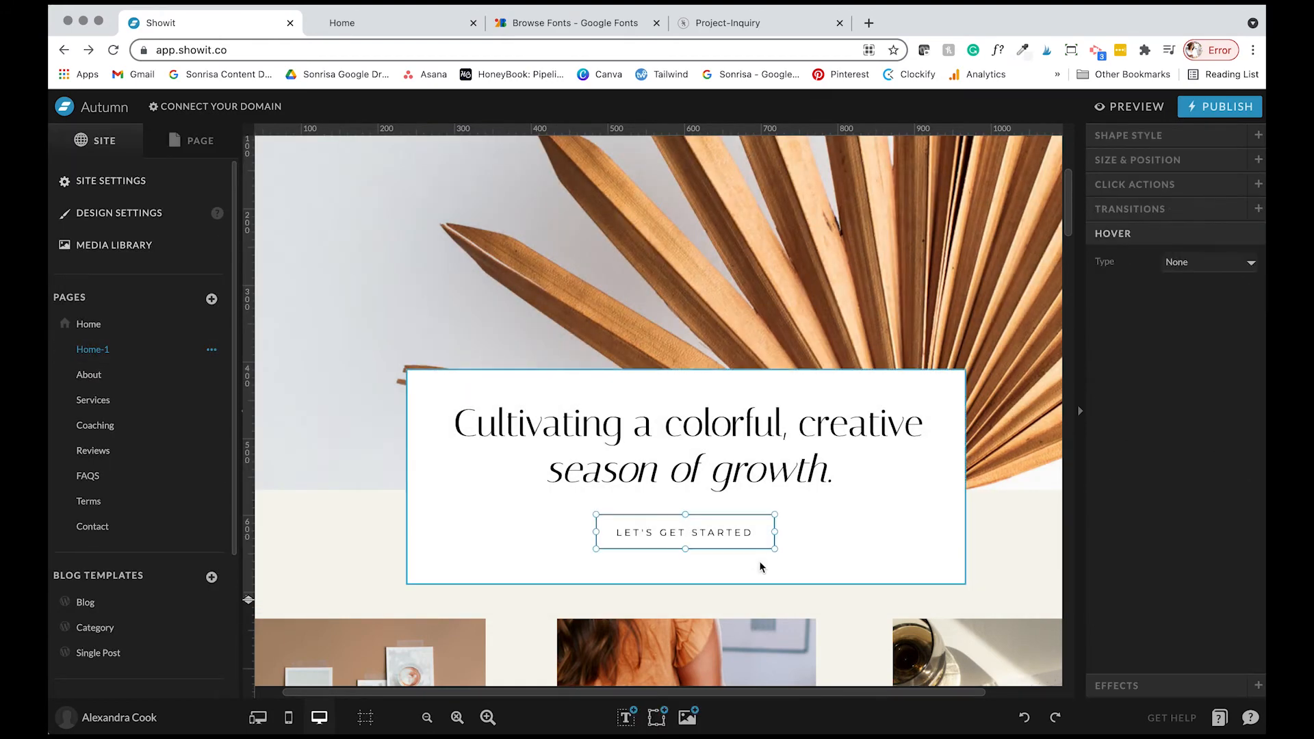
pyautogui.click(766, 533)
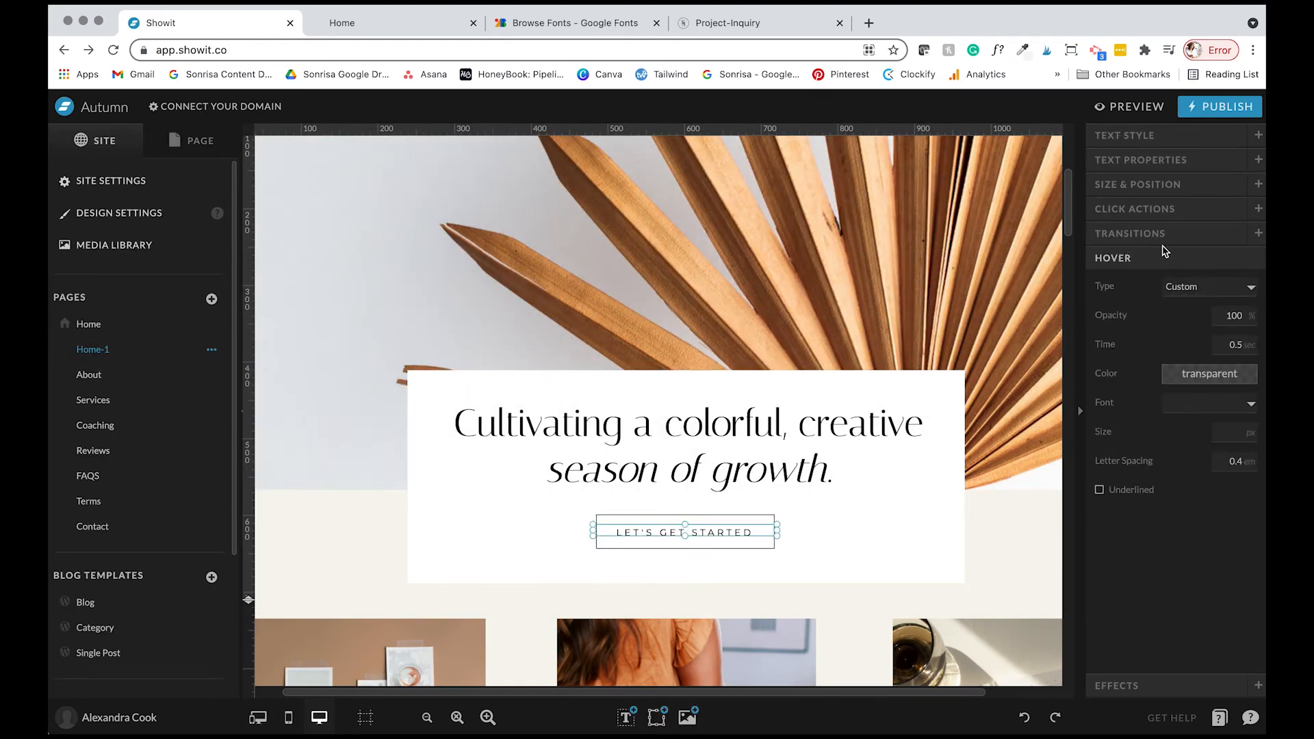
pyautogui.click(1198, 288)
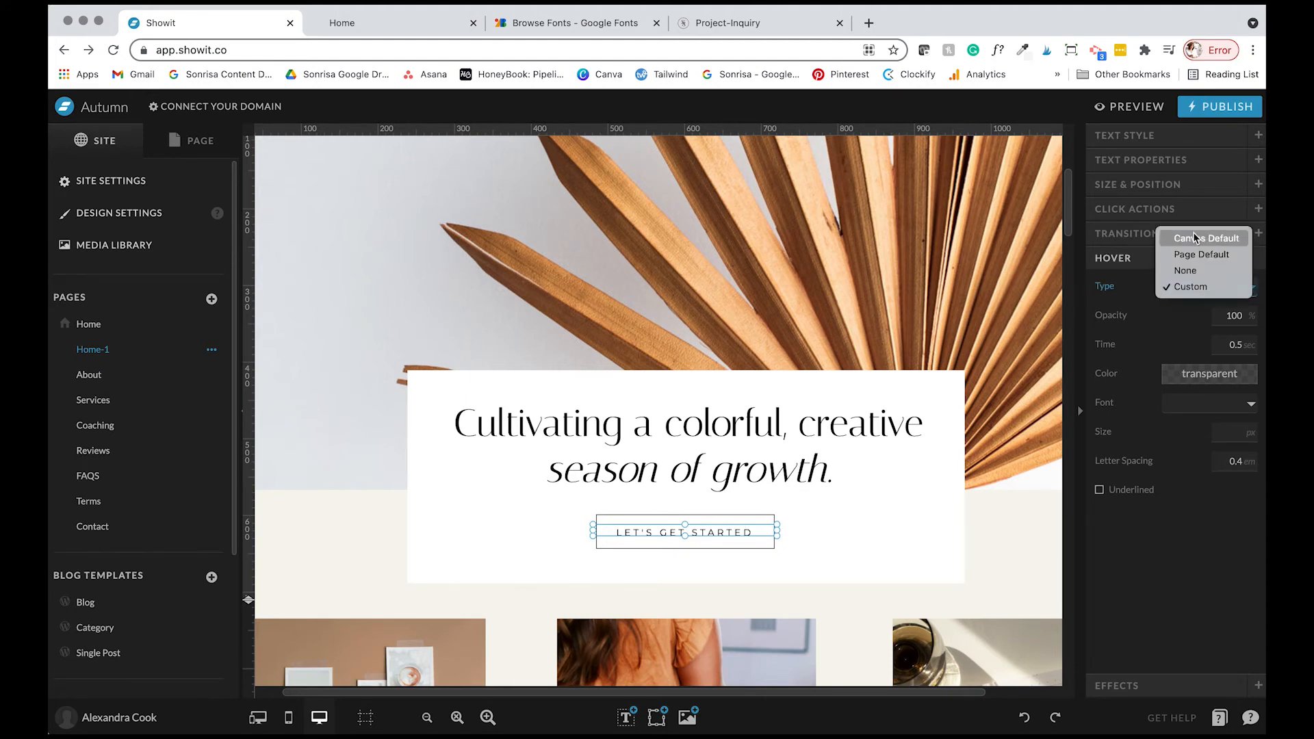
pyautogui.click(1166, 345)
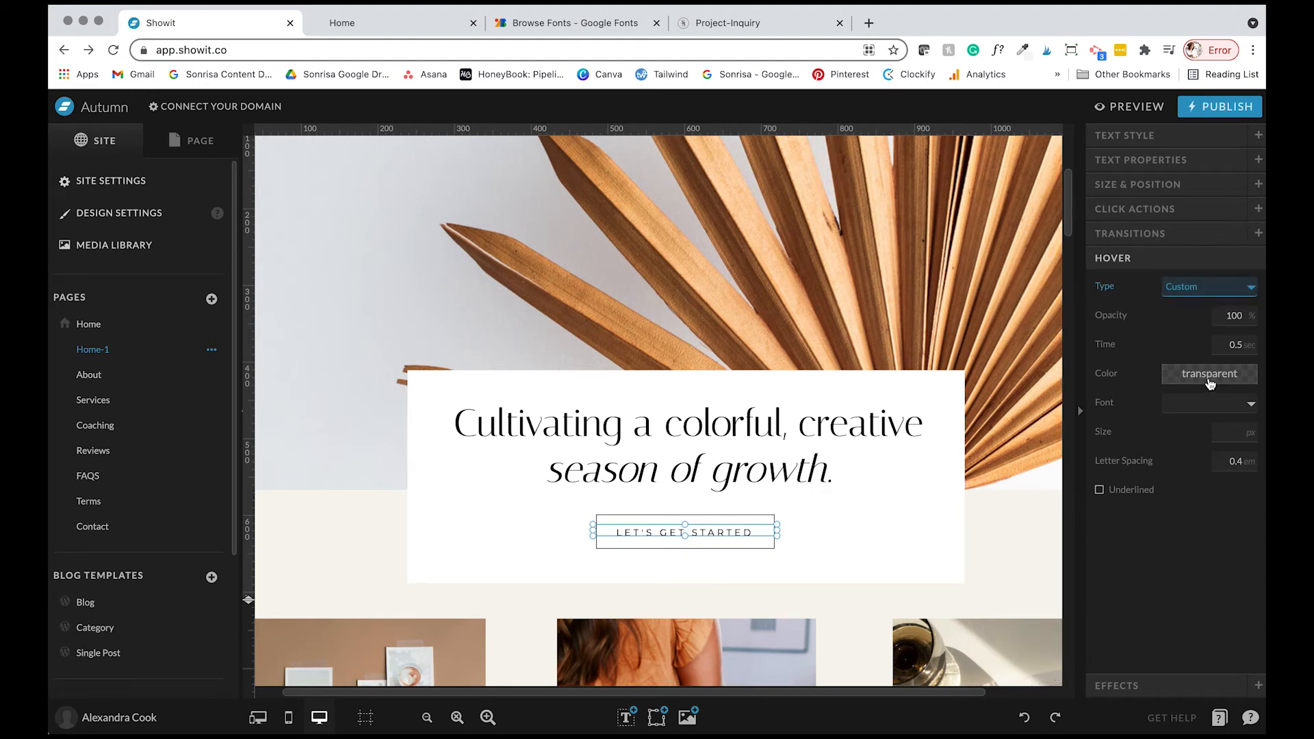
pyautogui.click(1209, 379)
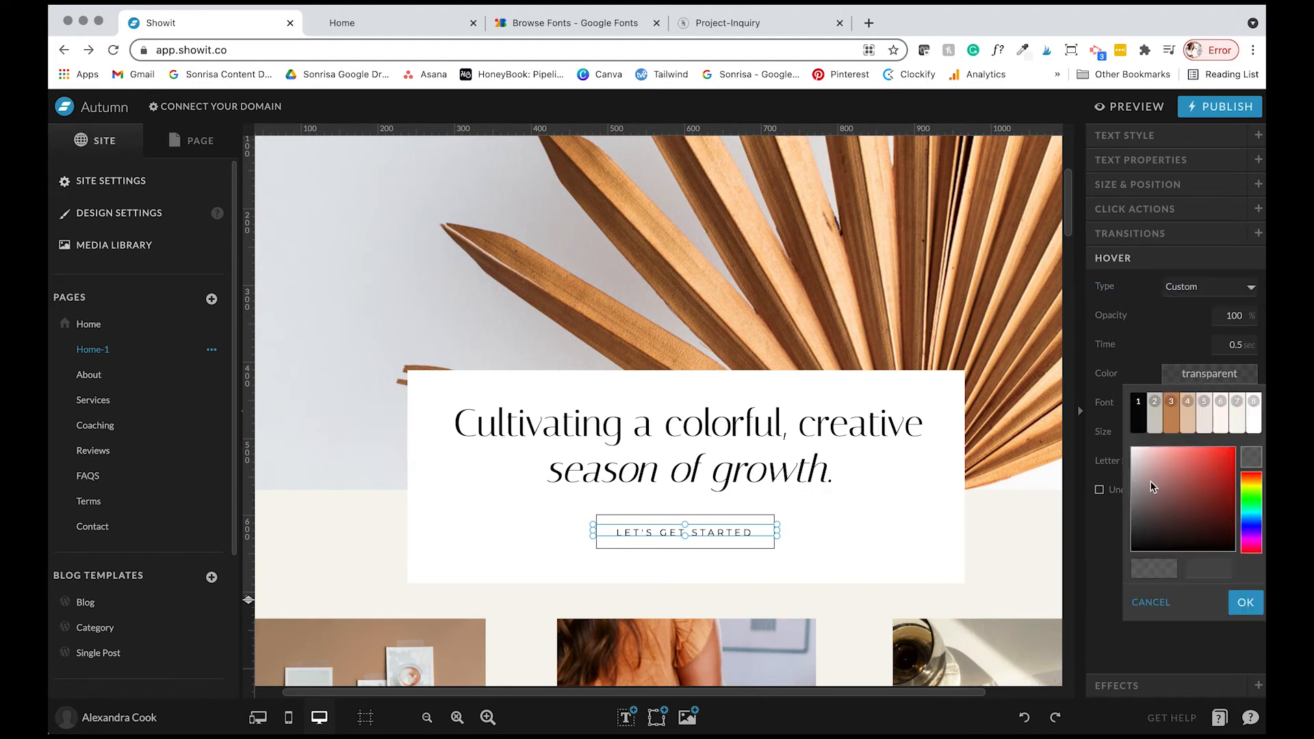
pyautogui.click(1175, 417)
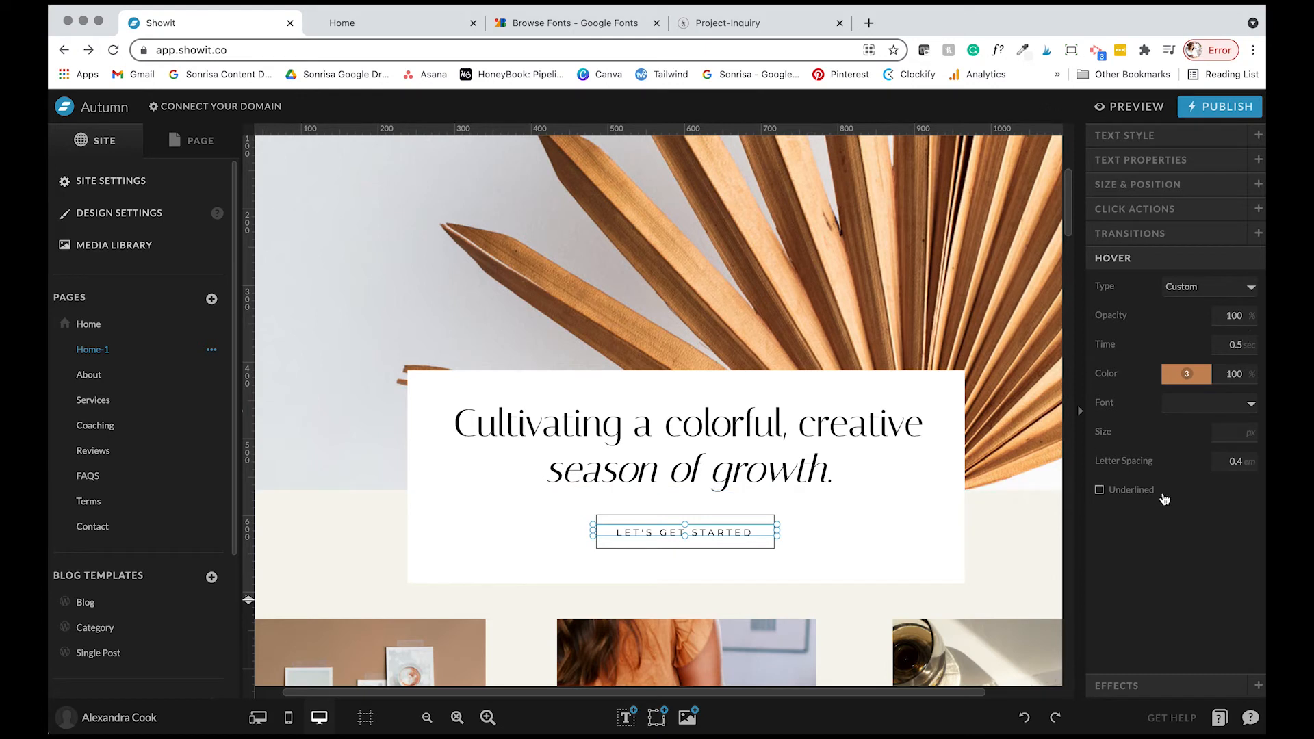
pyautogui.click(1099, 490)
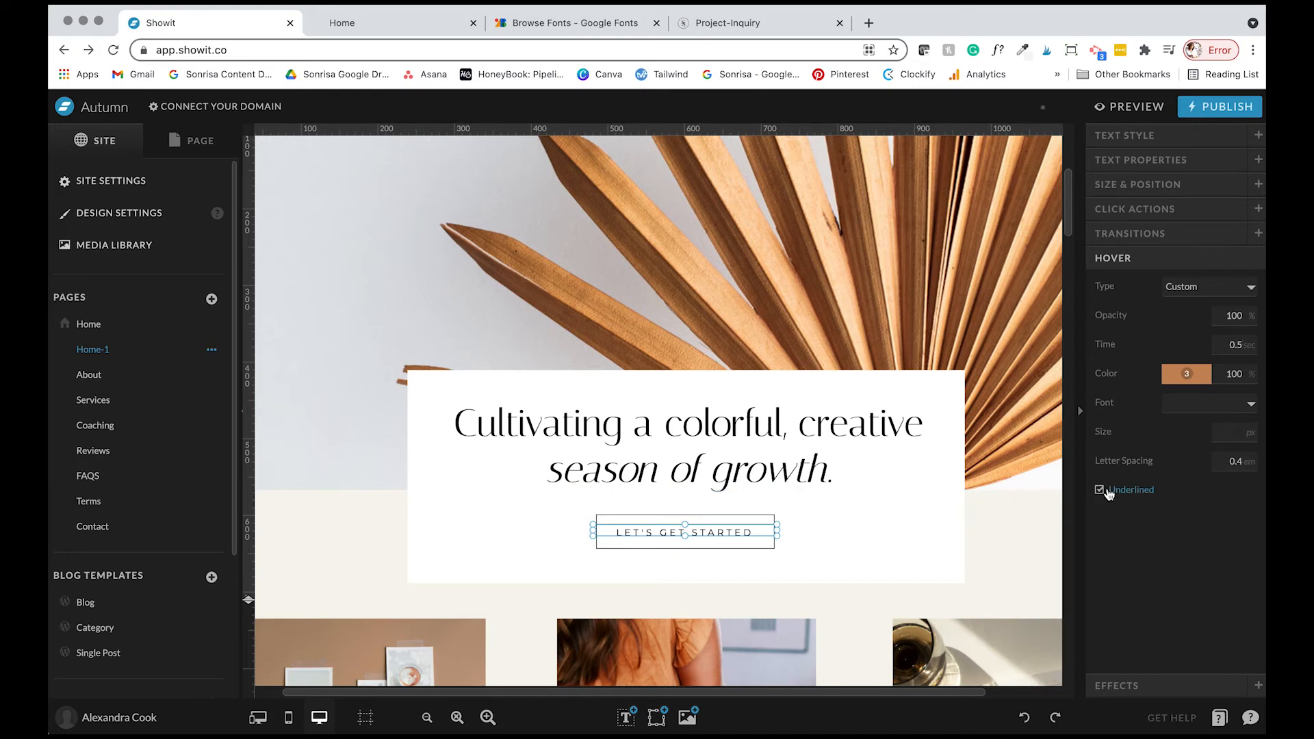
pyautogui.click(1217, 408)
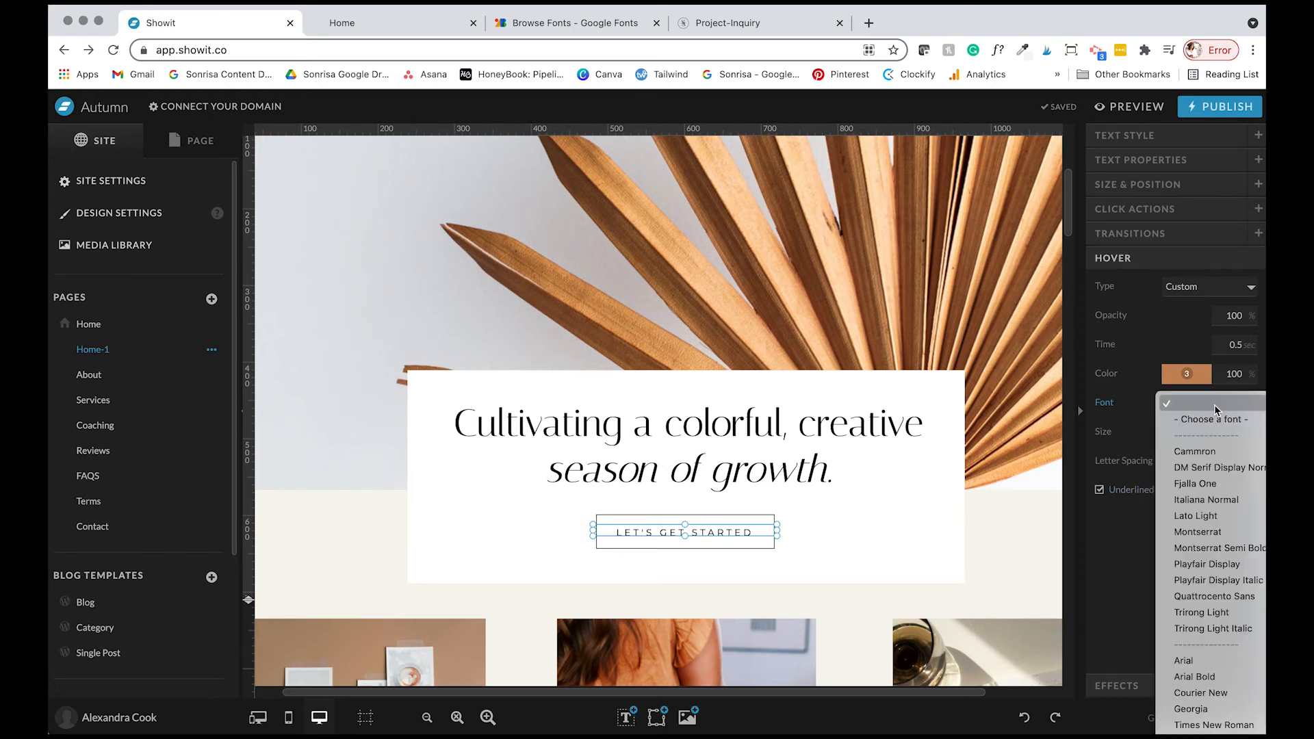
pyautogui.click(1108, 597)
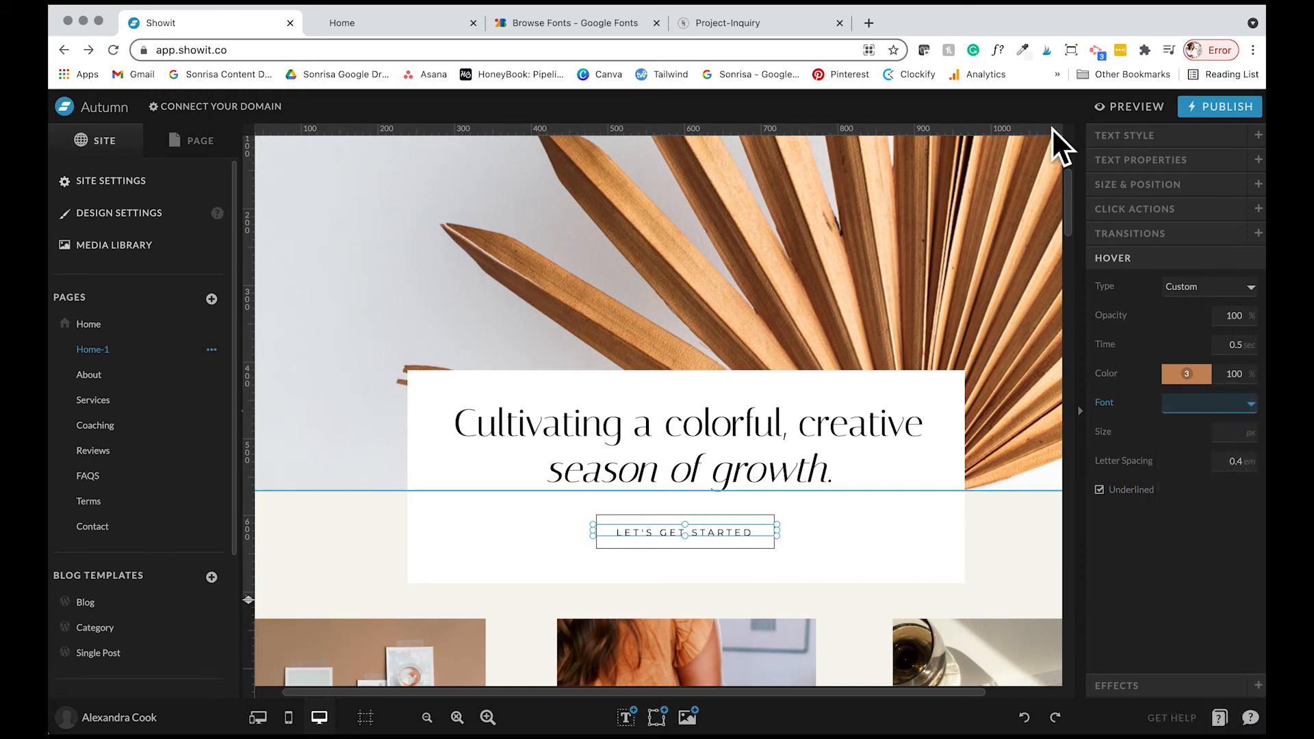
# Preview the Home-1 page on desktop to check the Let's Get Started text's hover effect, and close the preview
pyautogui.click(1149, 114)
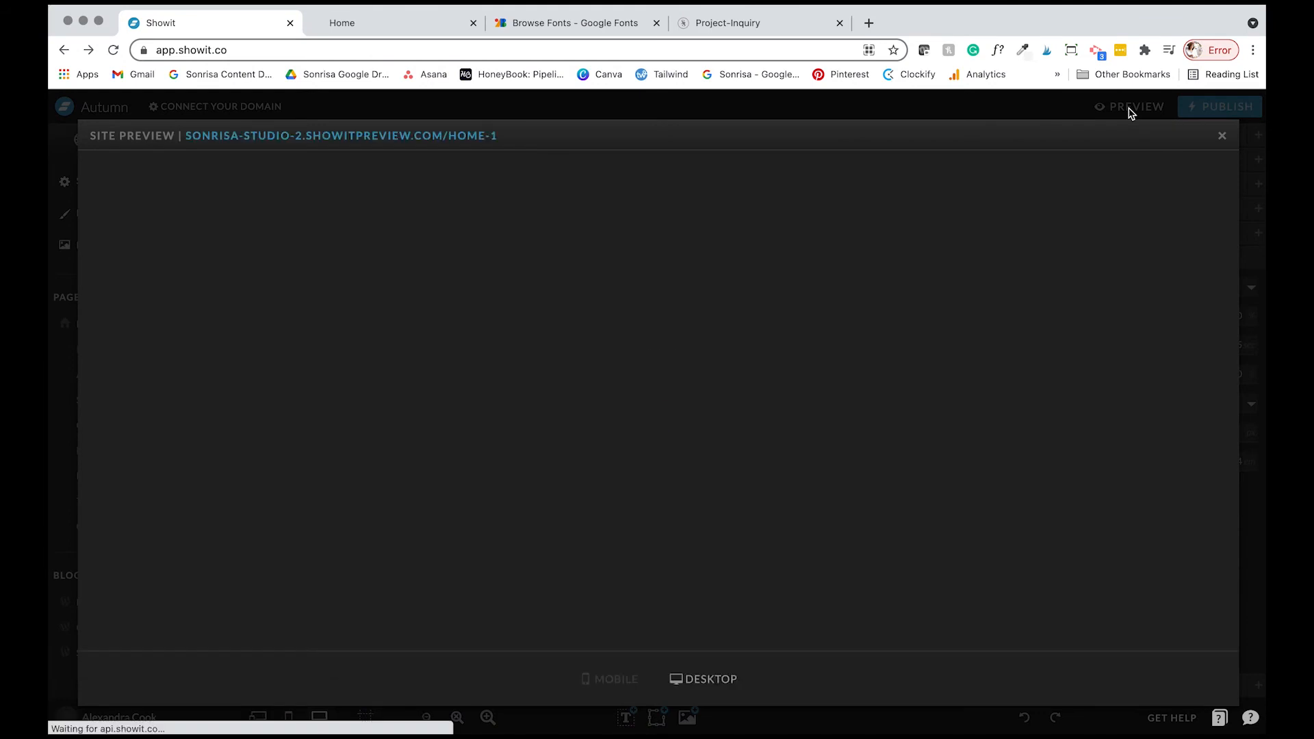
pyautogui.scroll(-2, 782, 315)
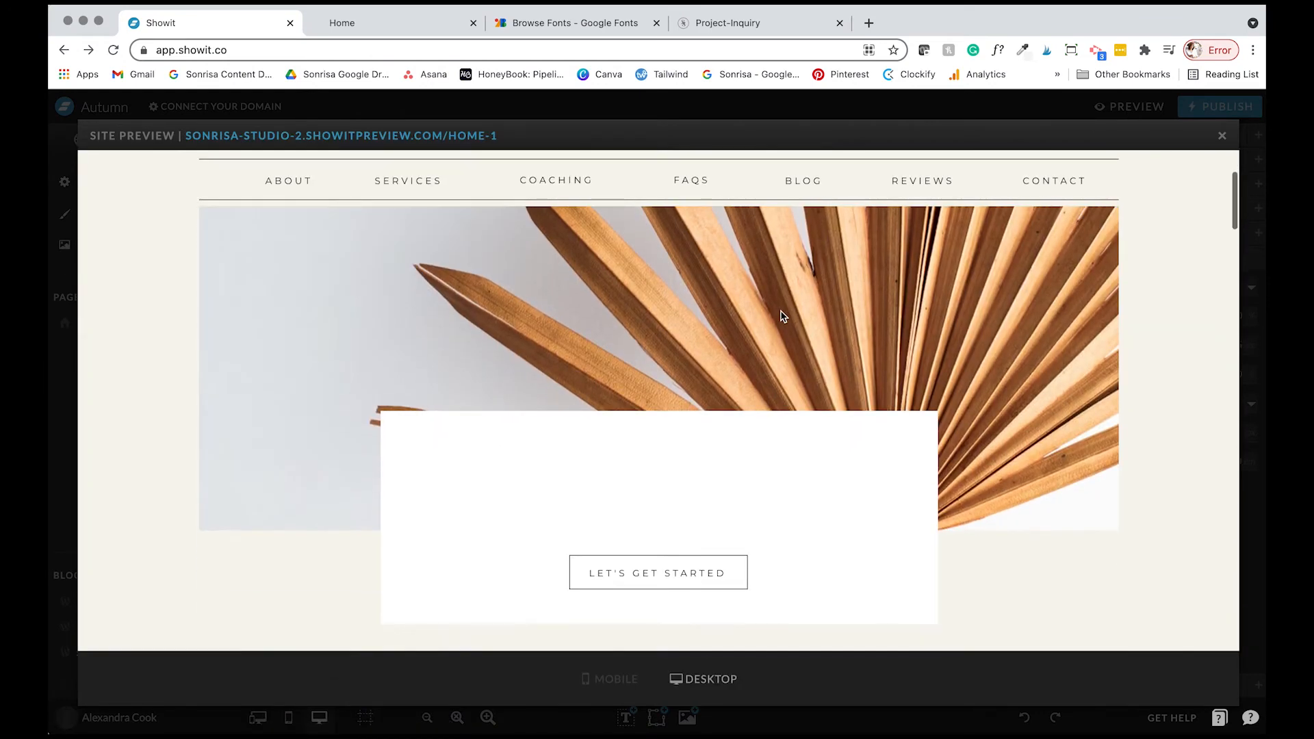
pyautogui.scroll(-1, 1024, 565)
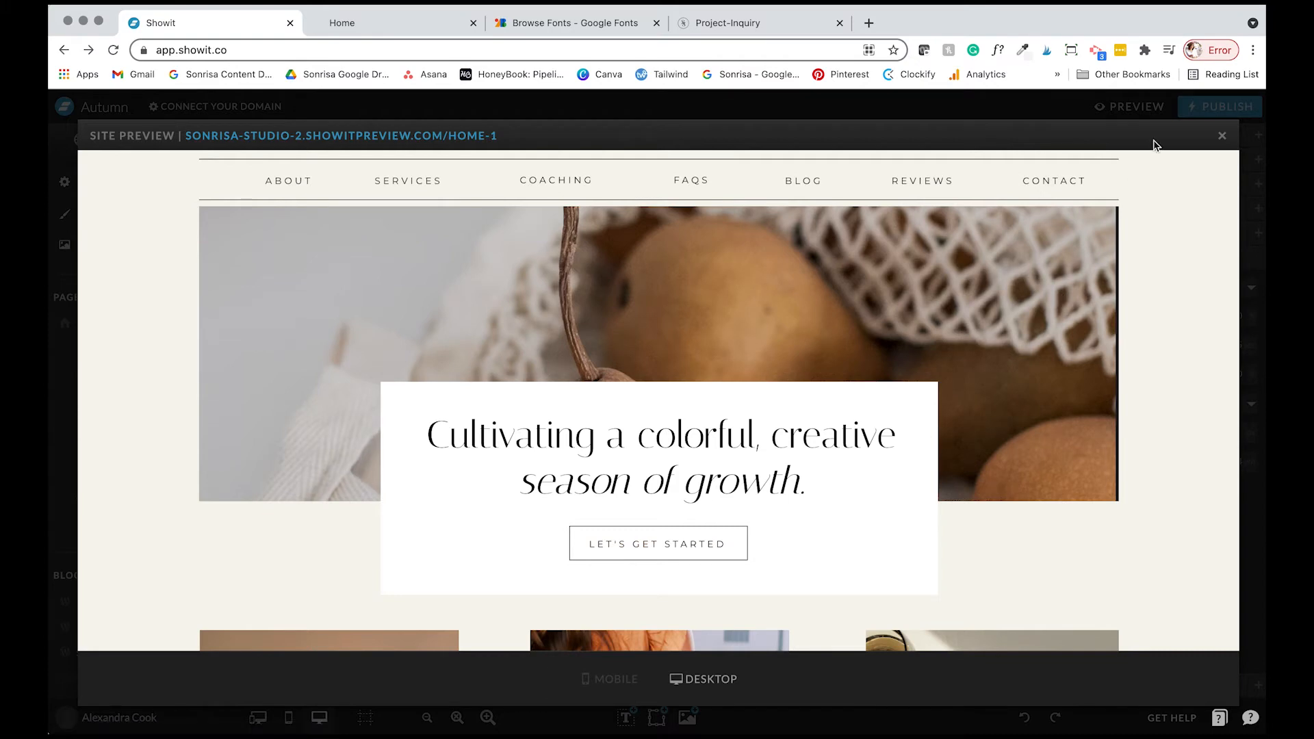
pyautogui.click(1223, 137)
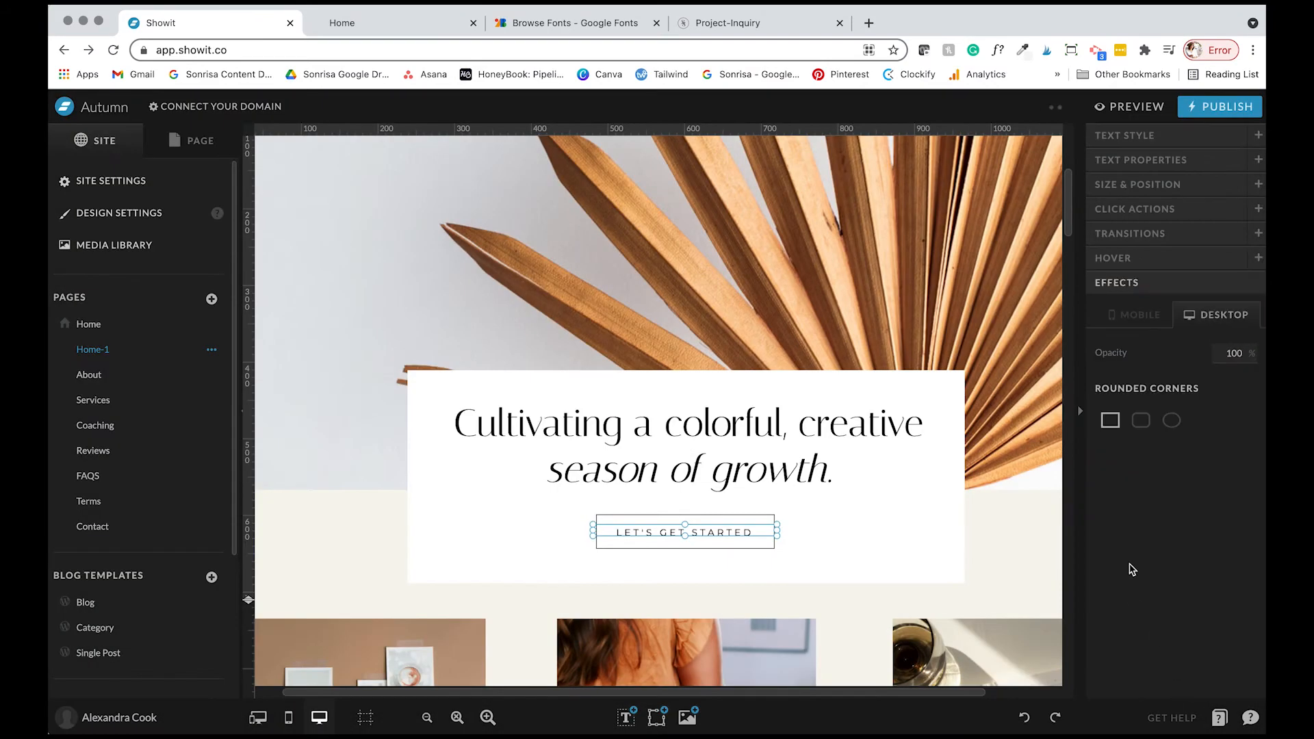
# Give the Let's Get Started button's outline box rounded corners with a 30 px radius
pyautogui.click(758, 519)
pyautogui.click(1143, 397)
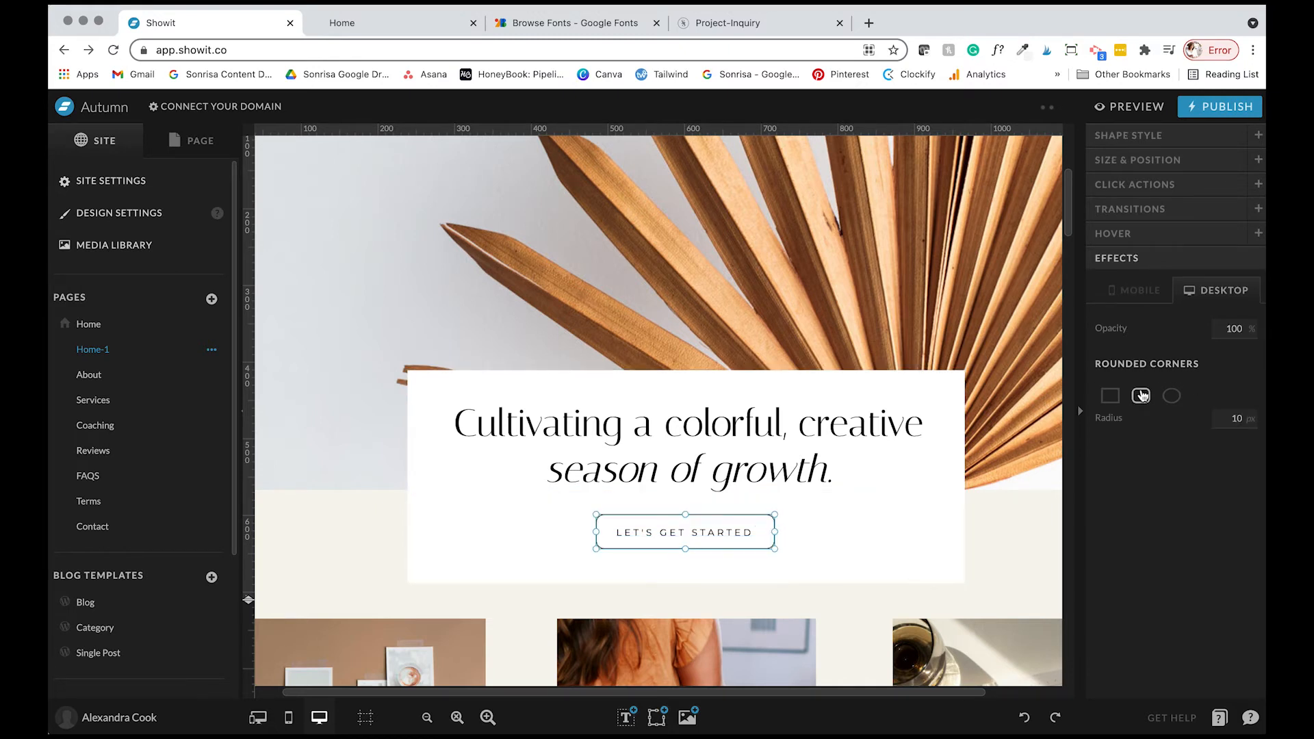
pyautogui.click(1236, 418)
pyautogui.write('30')
pyautogui.press('Return')
# Set the opacity of the raised-hands image beside the first featured blog post to 60%
pyautogui.scroll(-5, 806, 330)
pyautogui.scroll(-10, 805, 329)
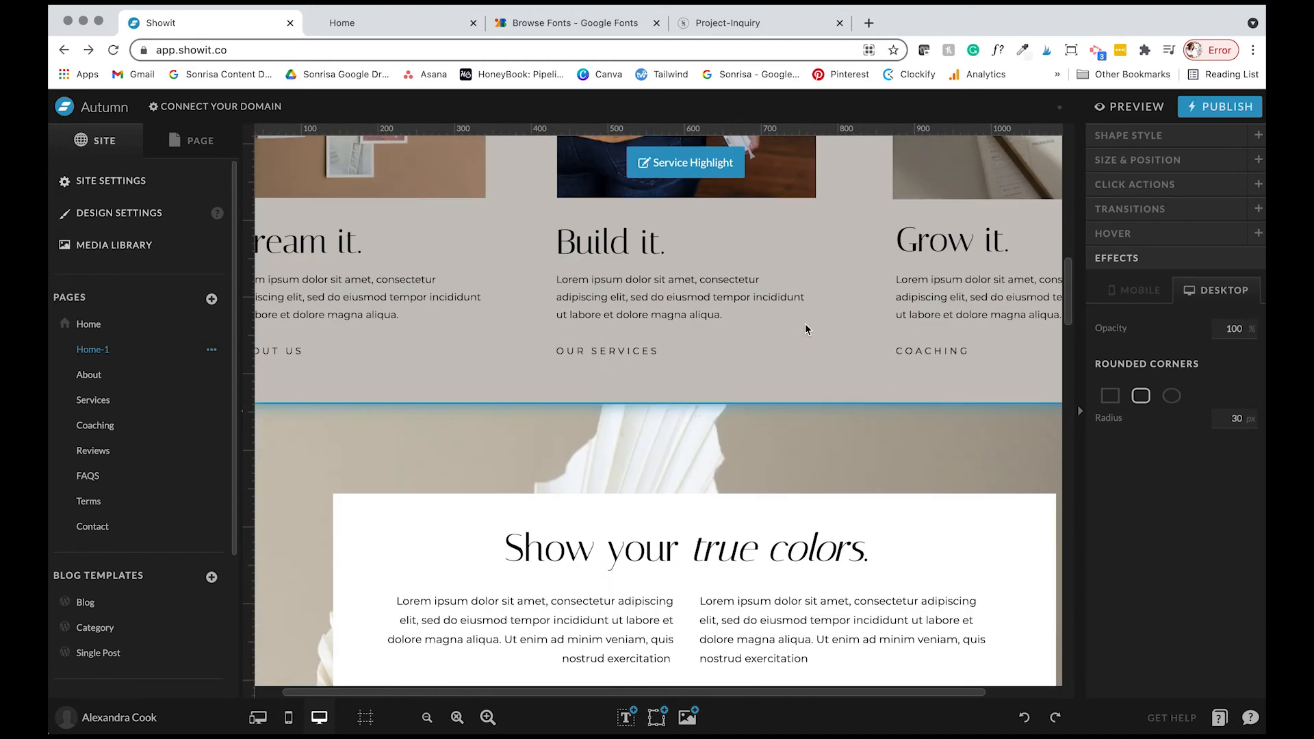
pyautogui.scroll(1, 750, 382)
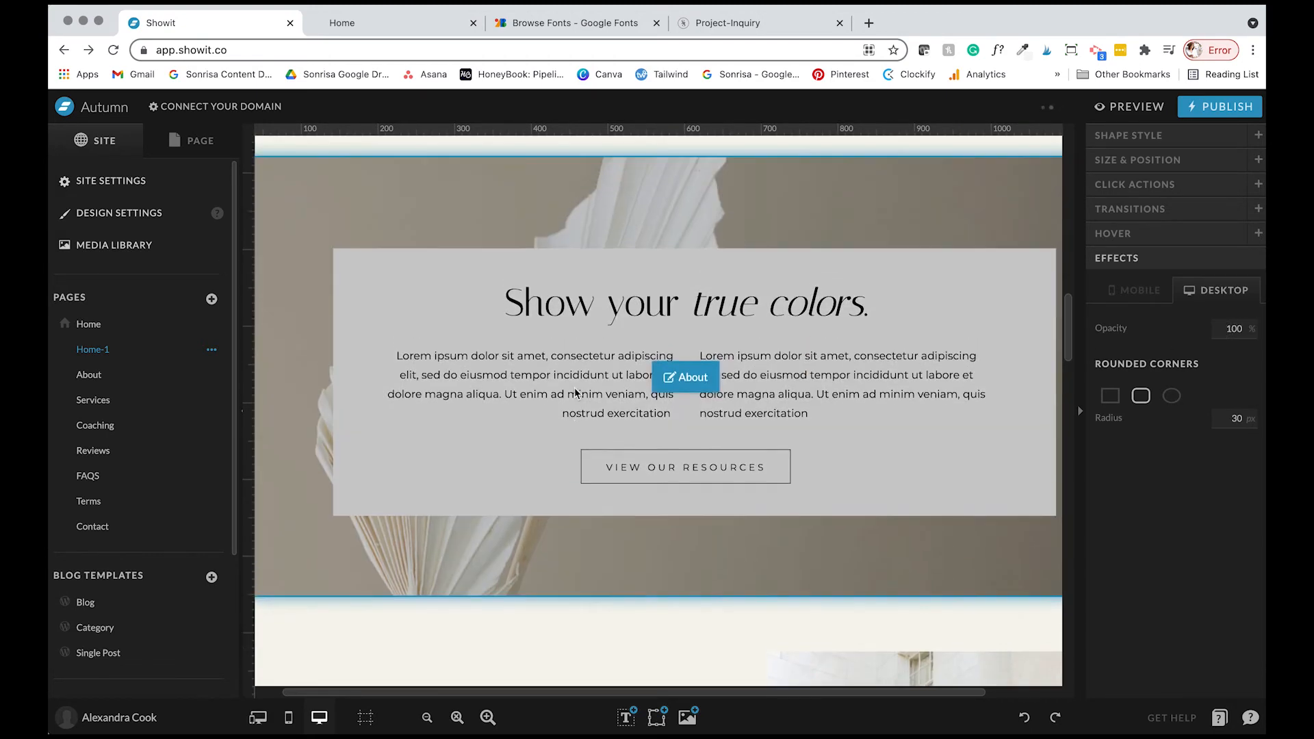
pyautogui.scroll(-5, 573, 393)
pyautogui.scroll(-16, 575, 392)
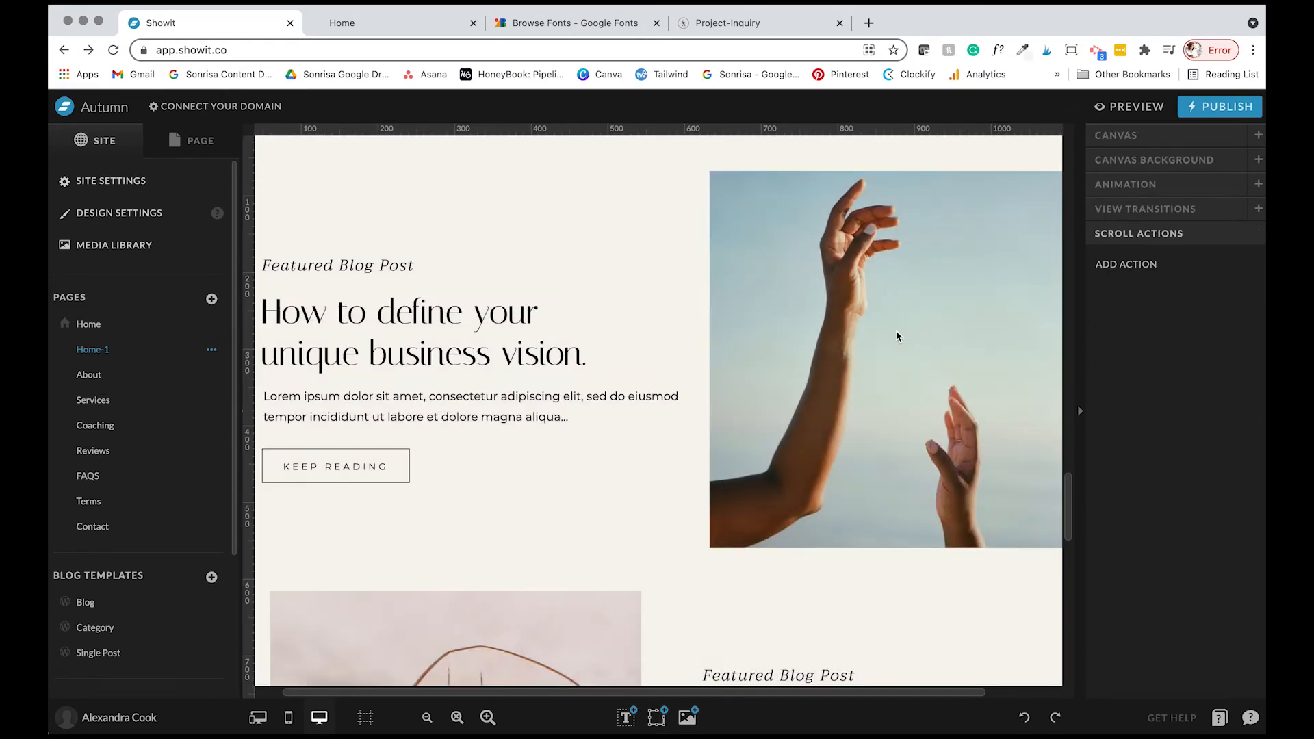
pyautogui.click(926, 385)
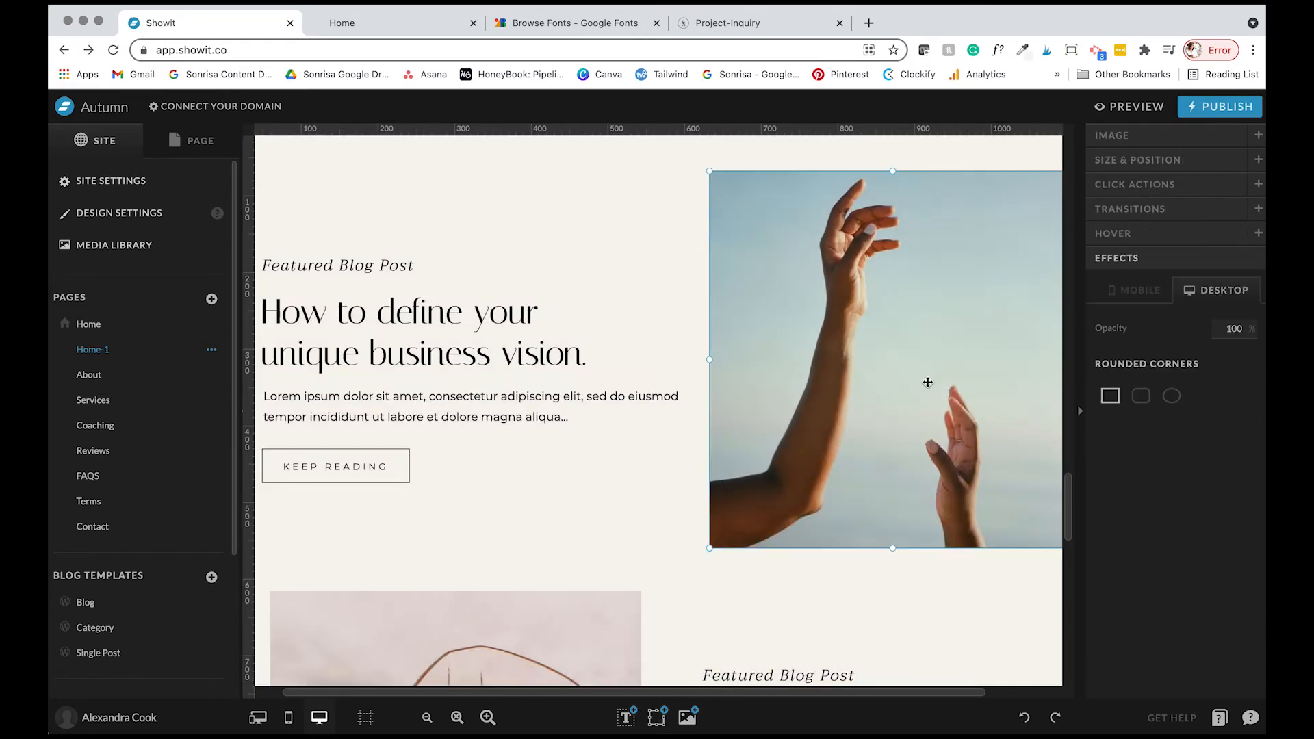
pyautogui.click(1235, 329)
pyautogui.write('60')
pyautogui.press('Return')
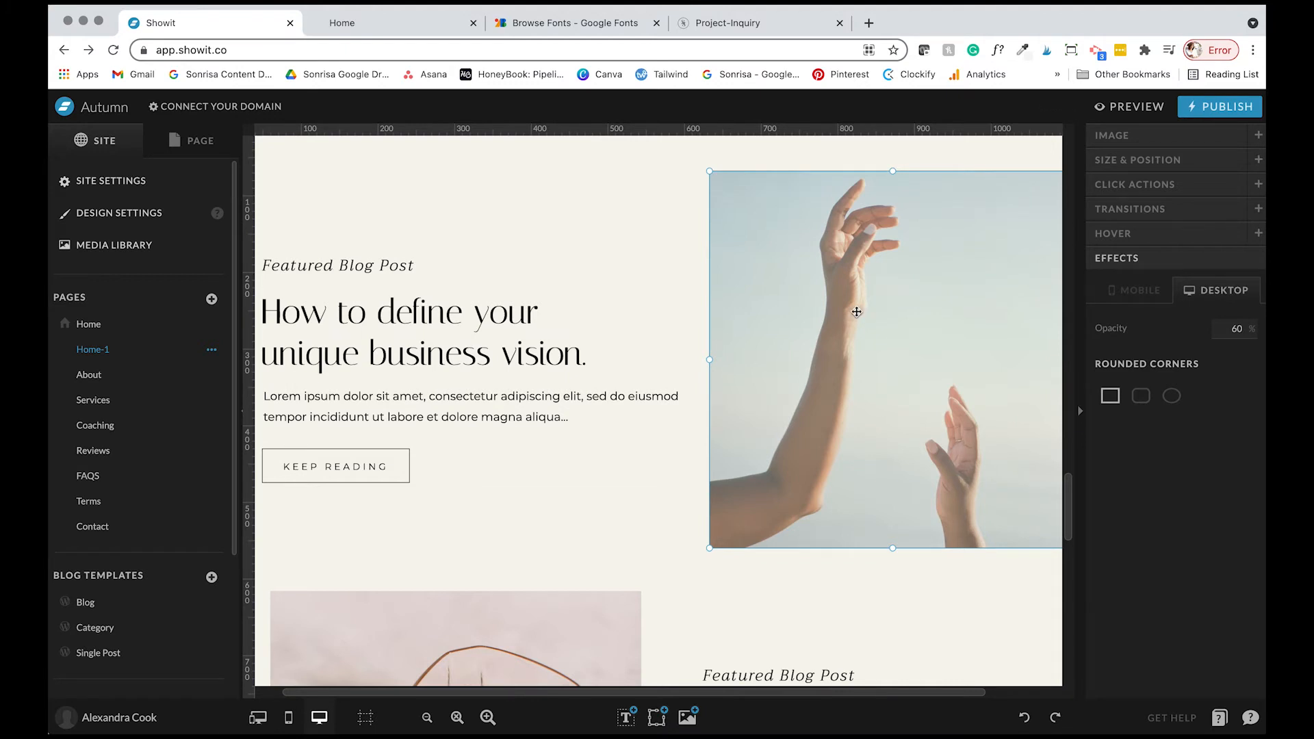
# Restore the raised-hands image's opacity to 100%
pyautogui.moveTo(1227, 329); pyautogui.dragTo(1257, 333)
pyautogui.write('100')
pyautogui.press('Return')
pyautogui.scroll(-10, 798, 403)
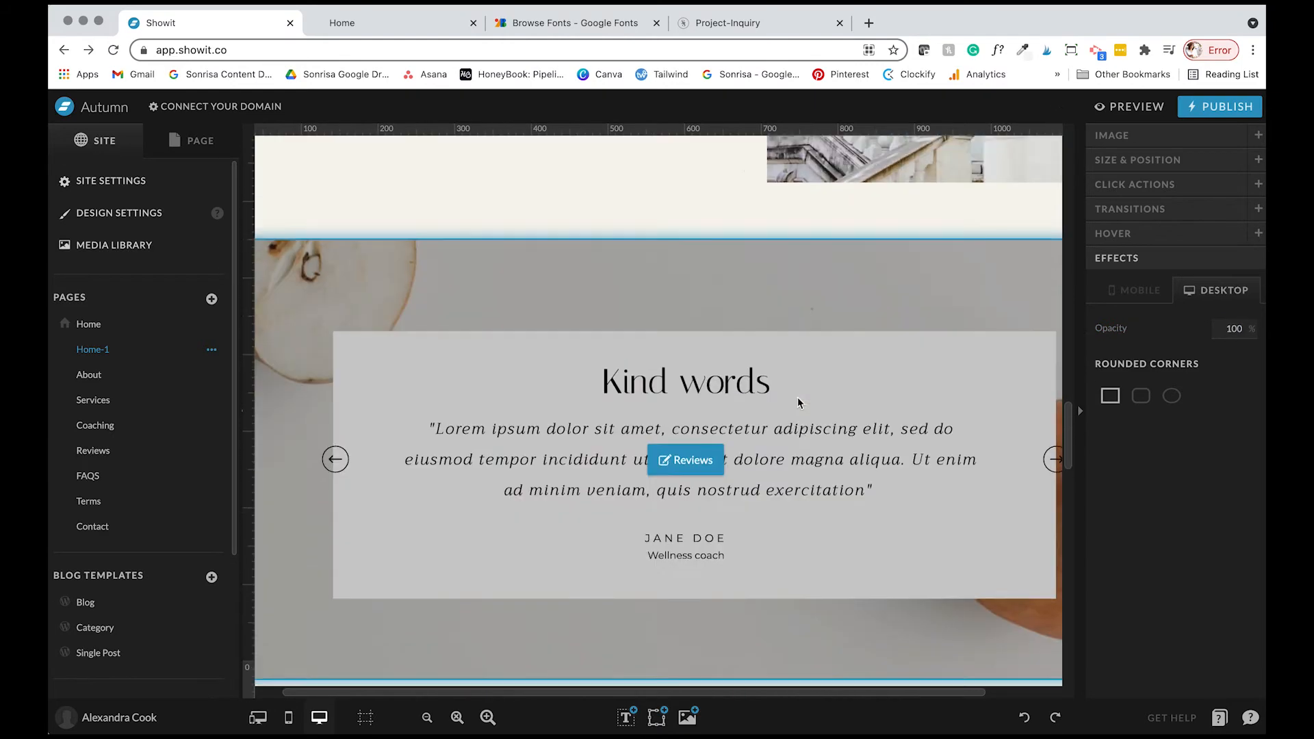
# Examine the background type and size options of the "Show your true colors" canvas, keeping Image and Fill
pyautogui.scroll(10, 799, 397)
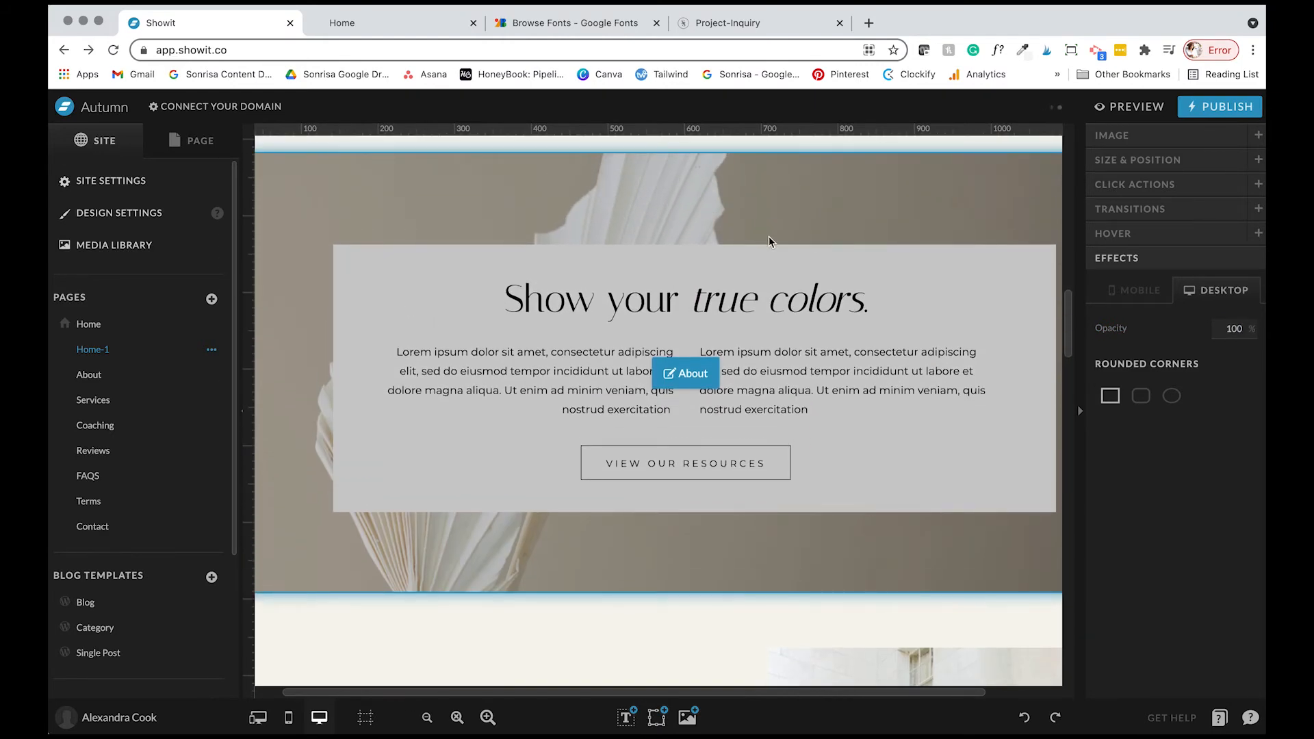
pyautogui.click(759, 223)
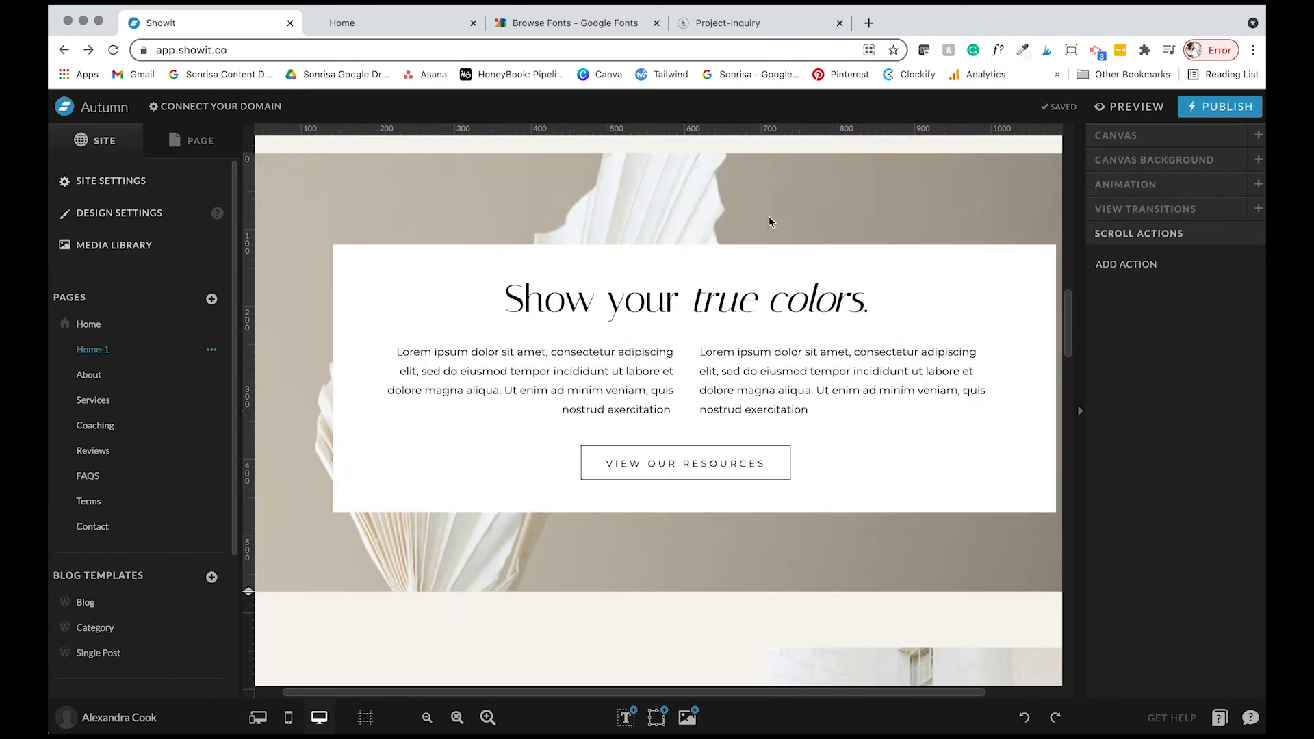
pyautogui.click(1164, 162)
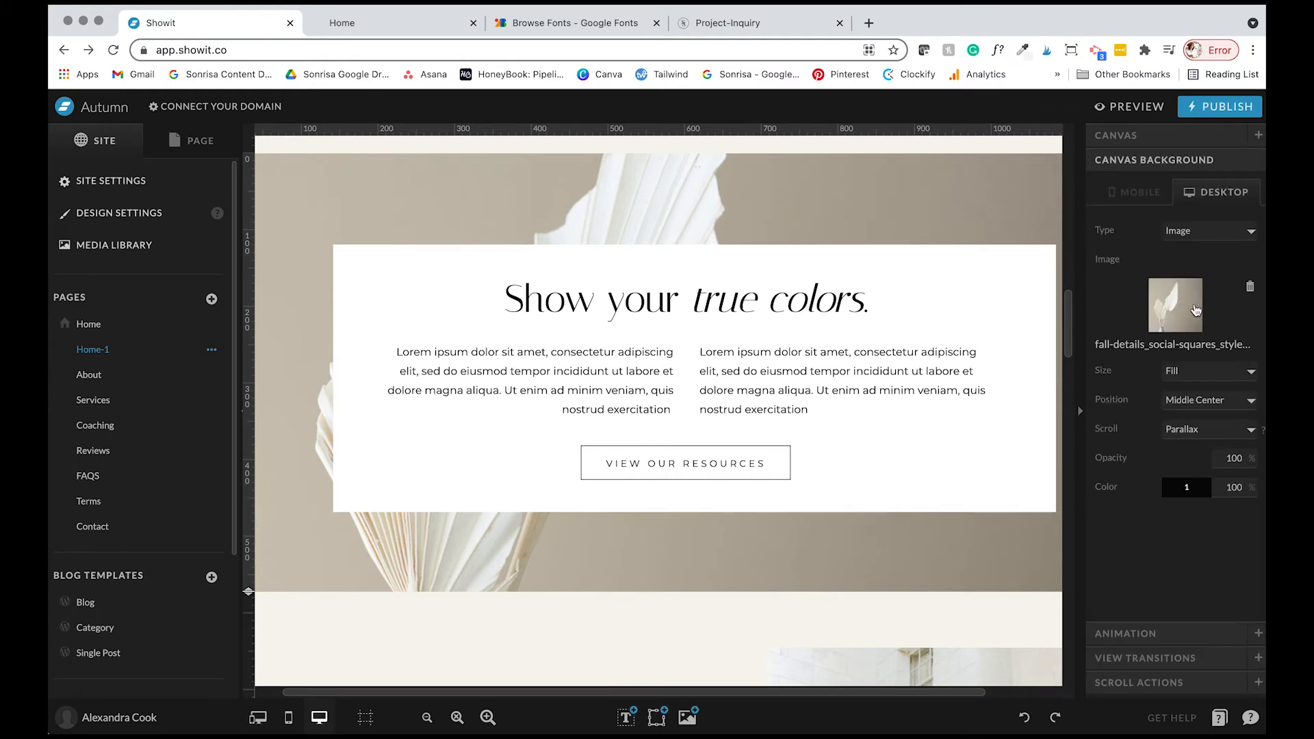
pyautogui.click(1199, 233)
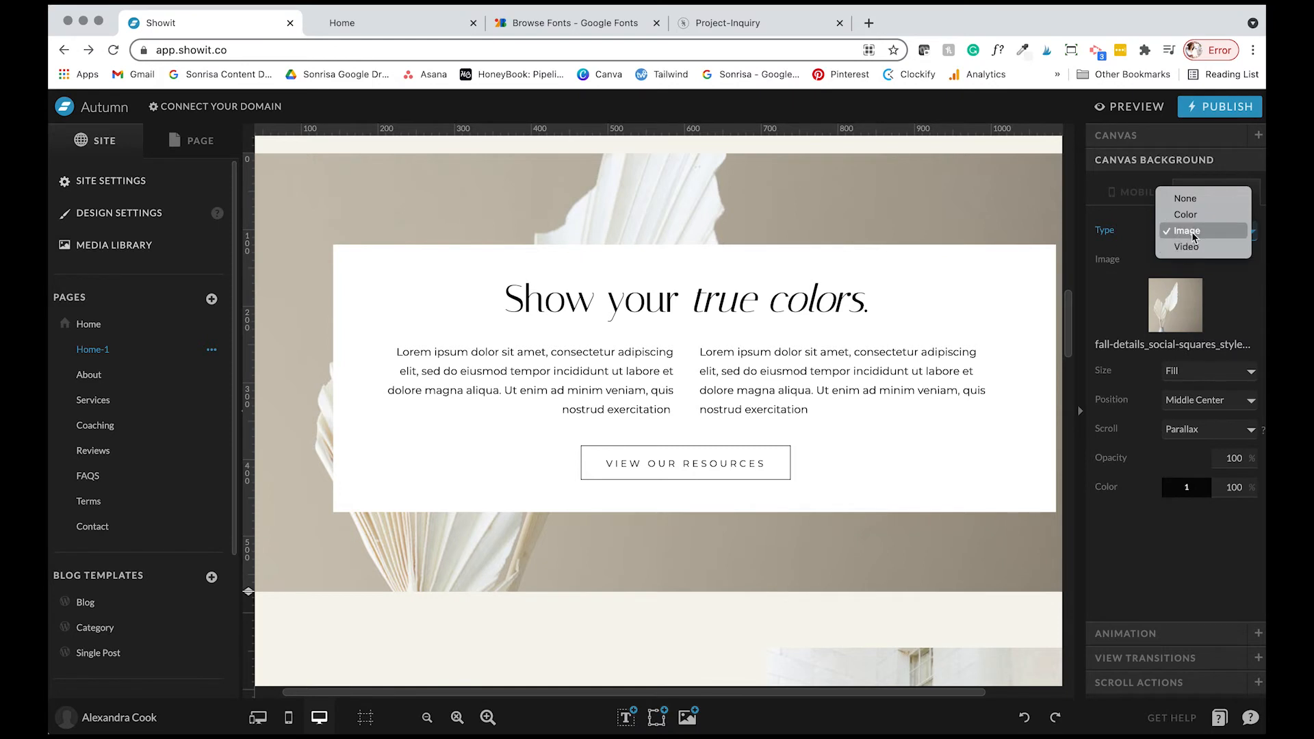
pyautogui.click(1194, 230)
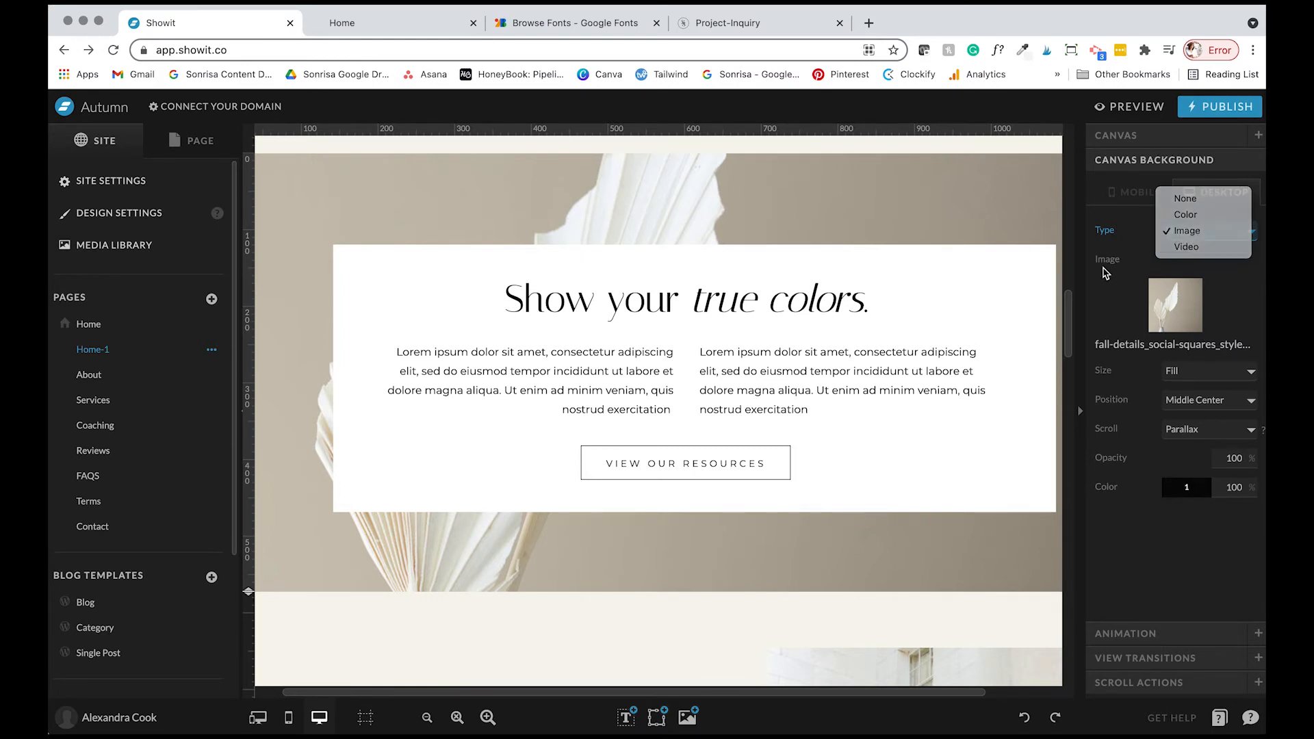
pyautogui.click(1197, 372)
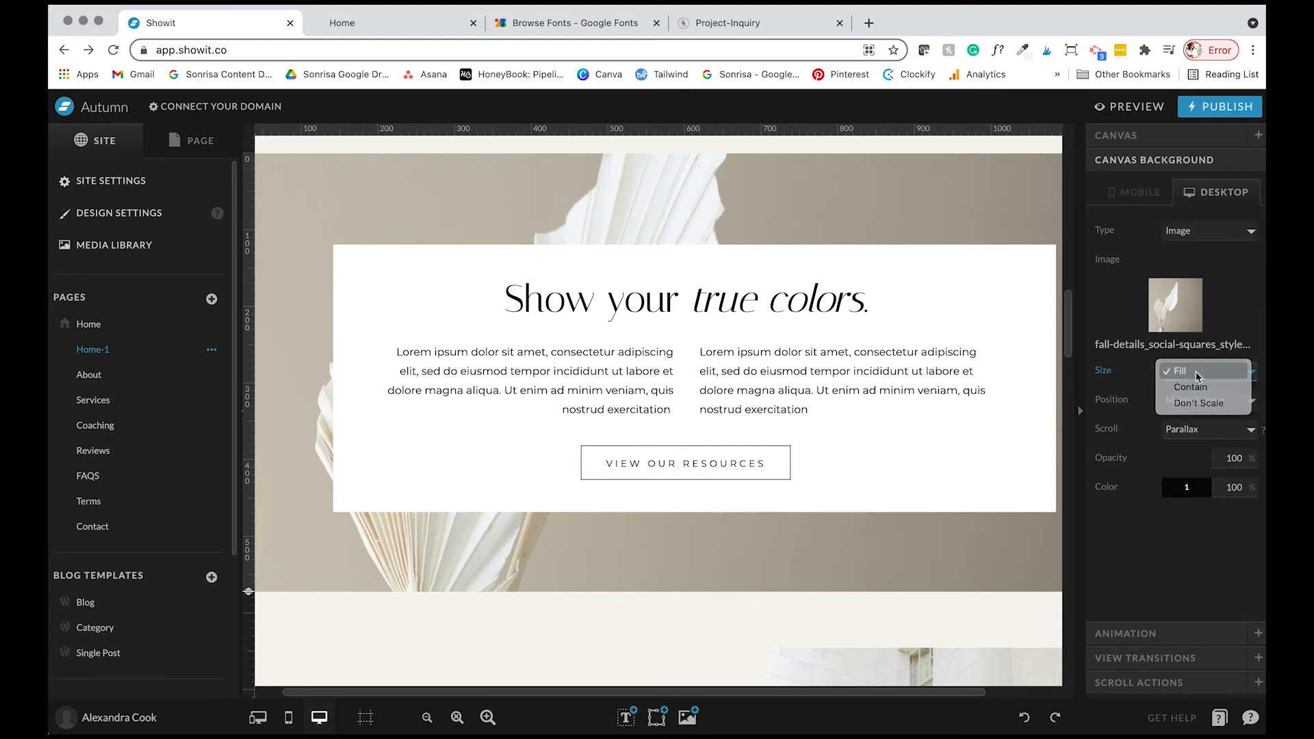
pyautogui.click(1197, 377)
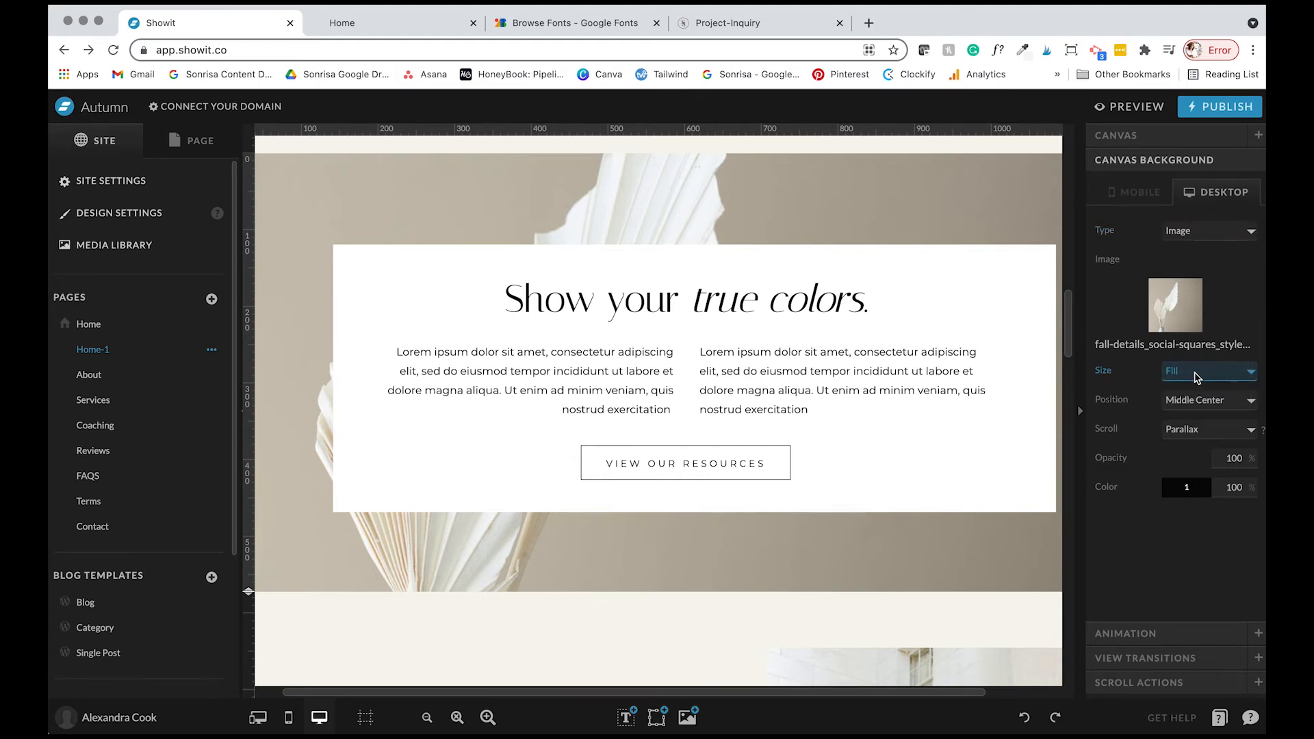
# Try the Top Center and Middle Left positions for the "Show your true colors" background image, and settle on Top Left
pyautogui.click(1197, 402)
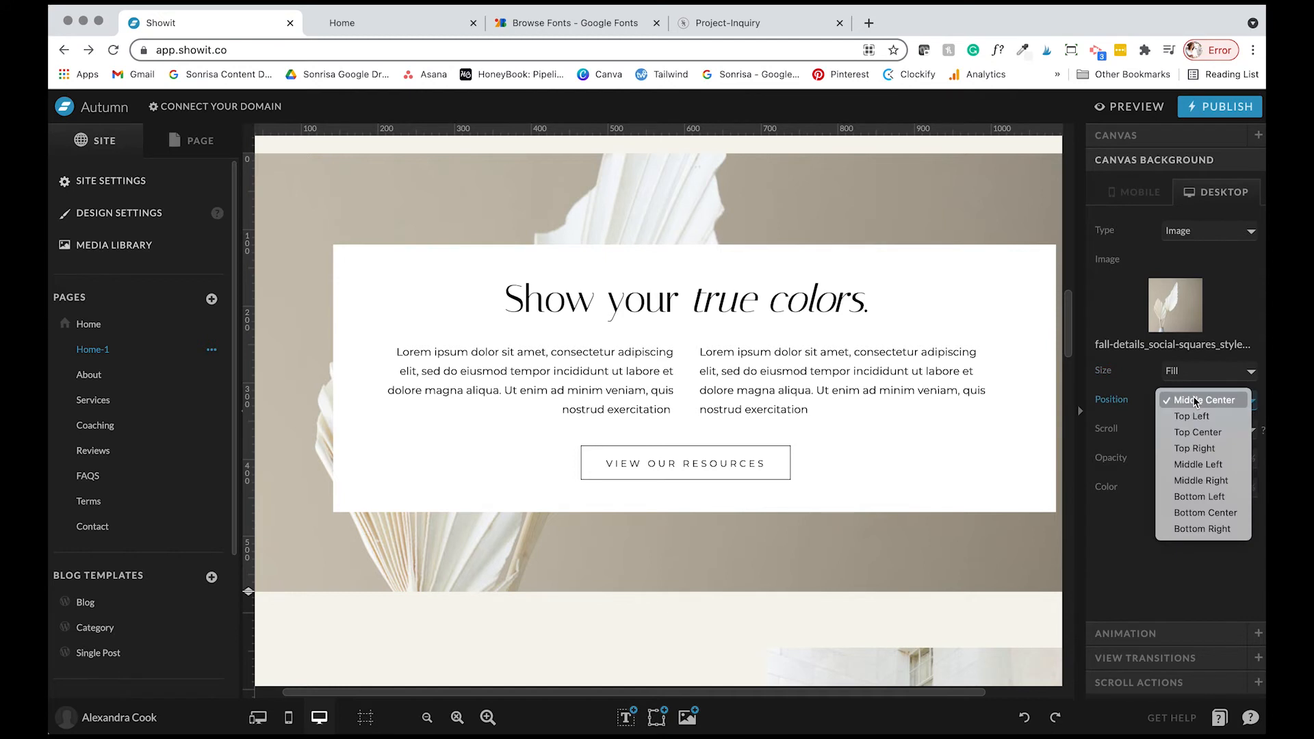
pyautogui.click(1198, 432)
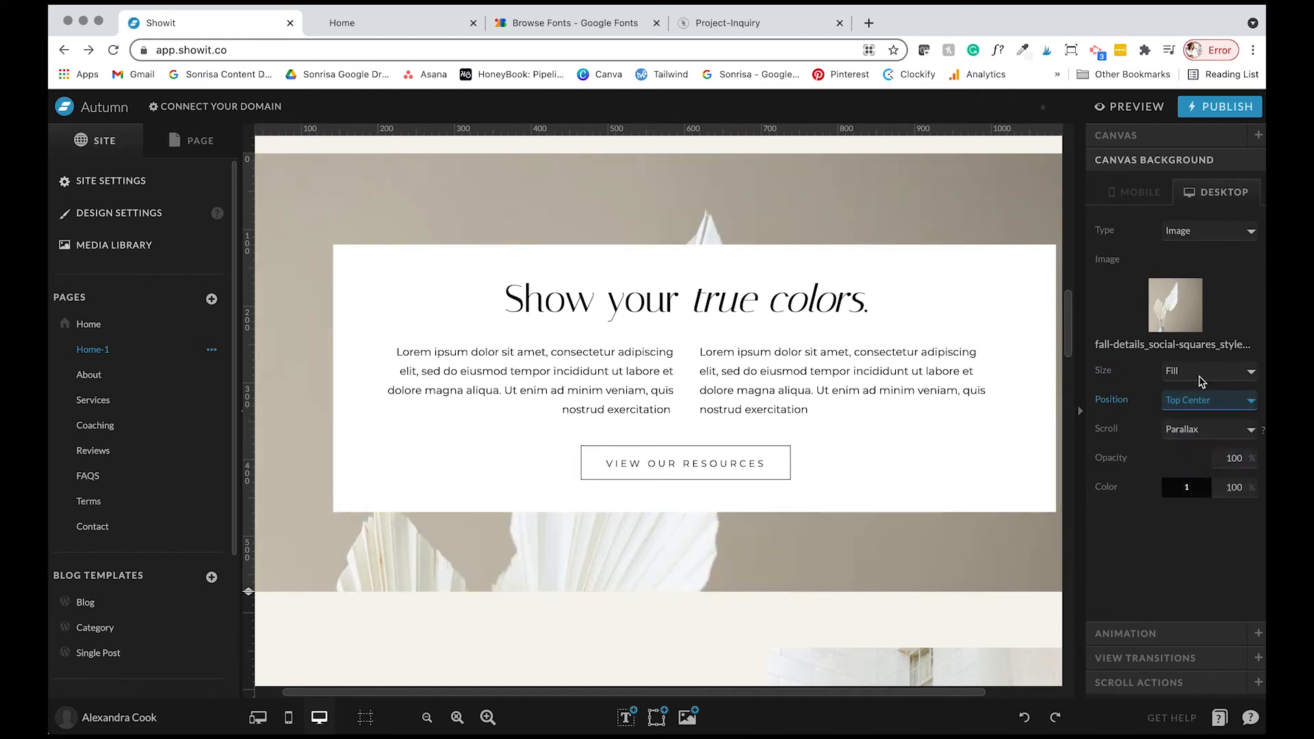
pyautogui.click(1202, 408)
pyautogui.click(1206, 417)
pyautogui.click(1213, 402)
pyautogui.click(1201, 417)
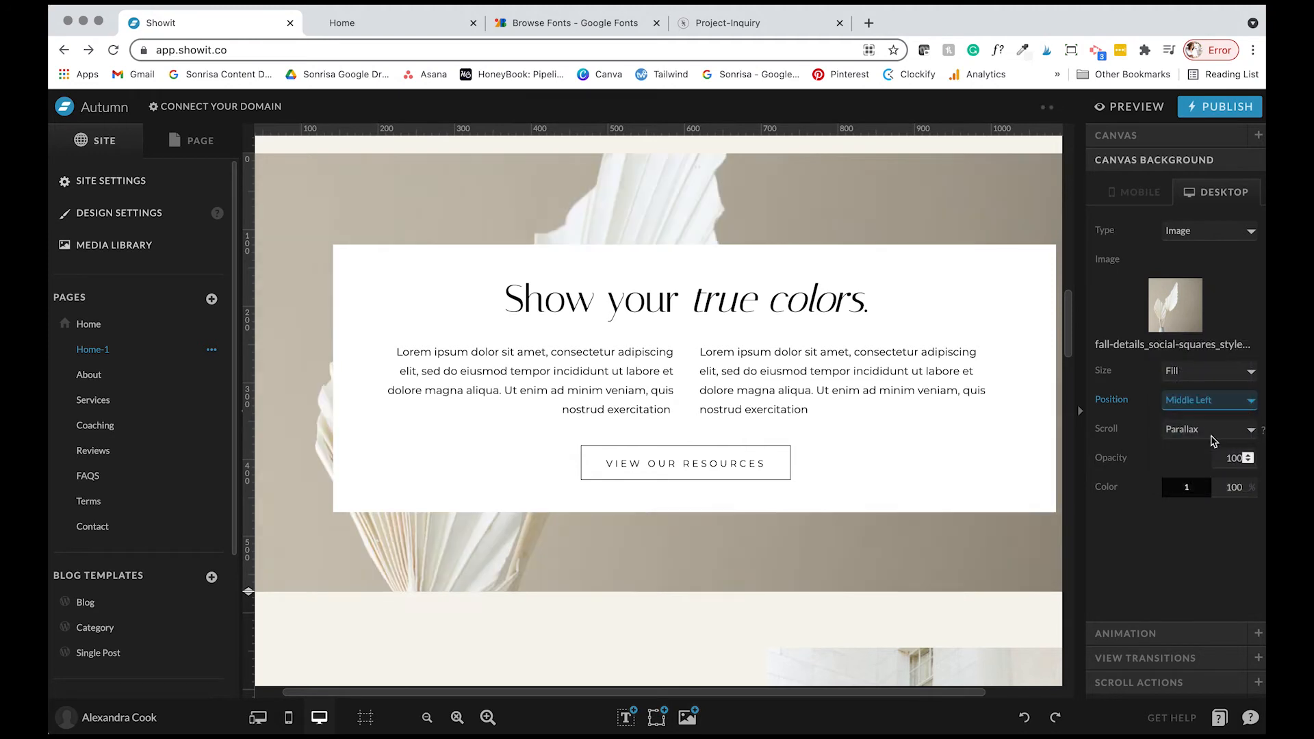
pyautogui.click(1198, 411)
pyautogui.click(1205, 418)
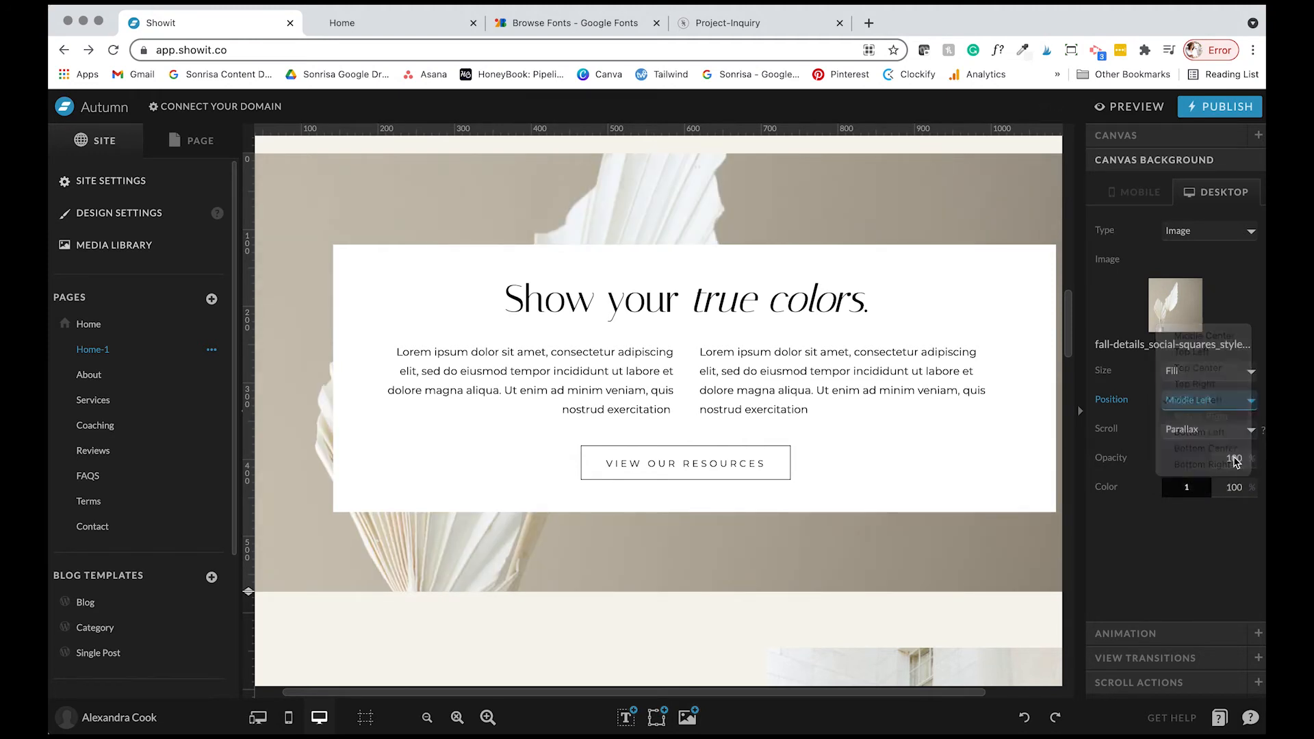
pyautogui.click(1199, 405)
pyautogui.click(1193, 342)
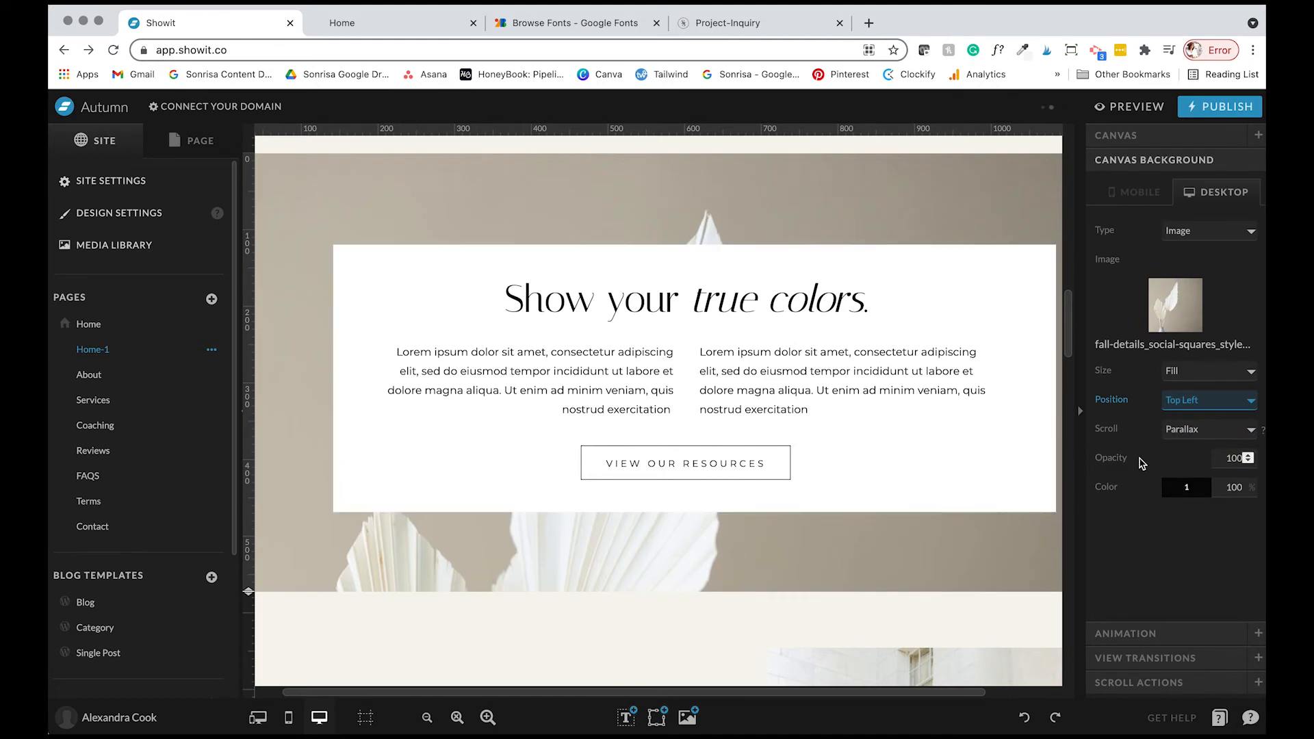
# Keep the canvas background's scroll at Parallax, preview the Home-1 page on desktop to check the parallax effect, and close the preview
pyautogui.click(1185, 430)
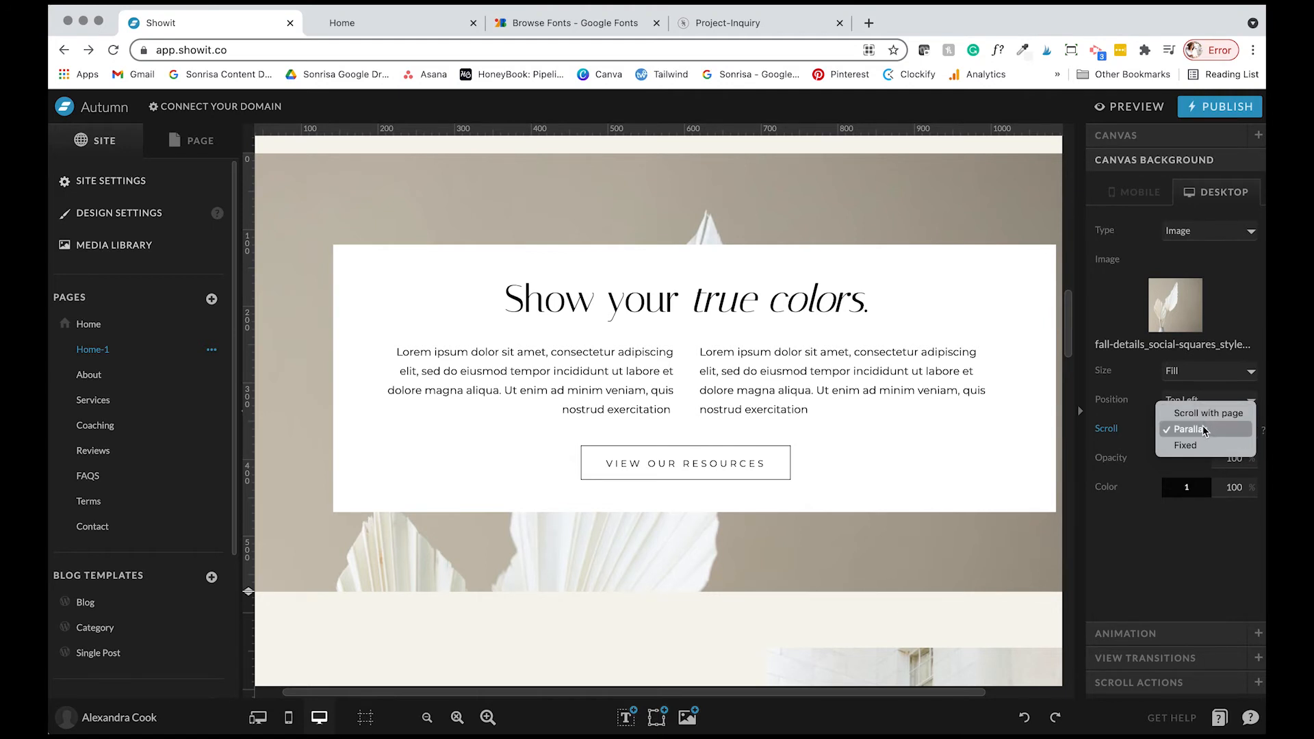
pyautogui.click(1205, 429)
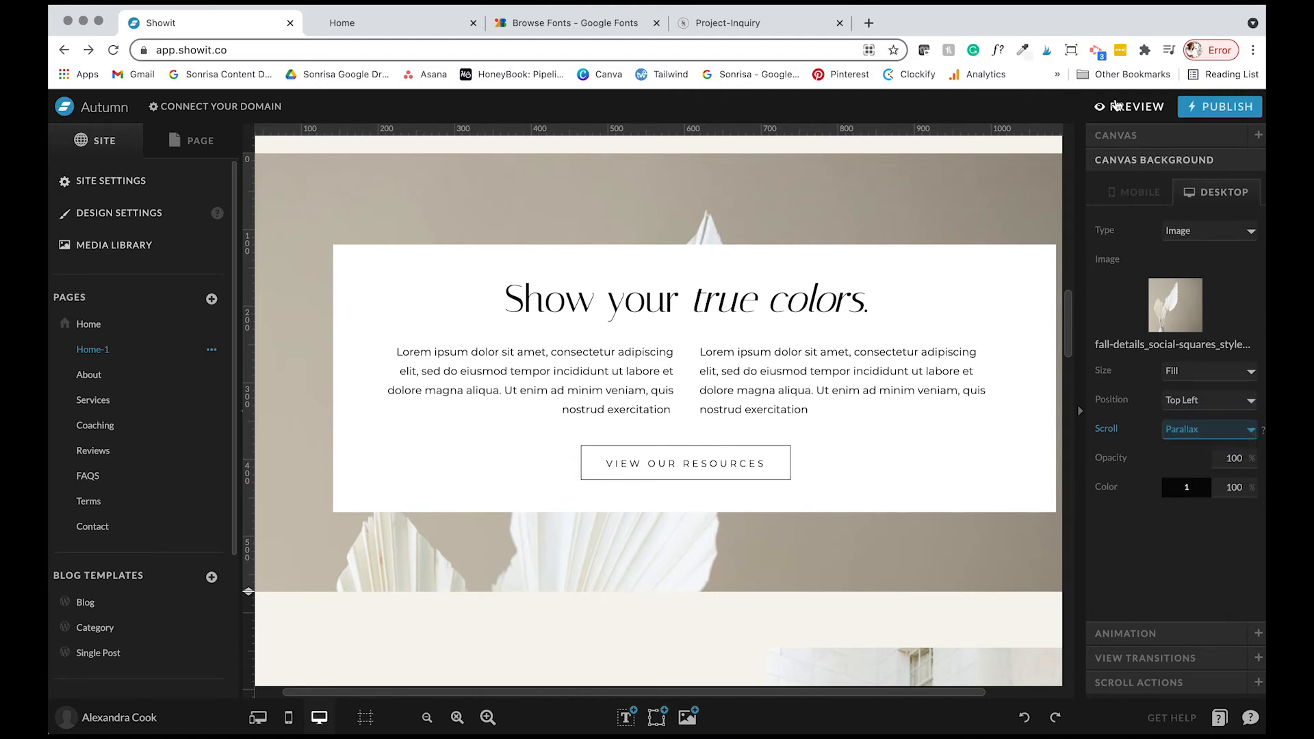
pyautogui.click(1133, 107)
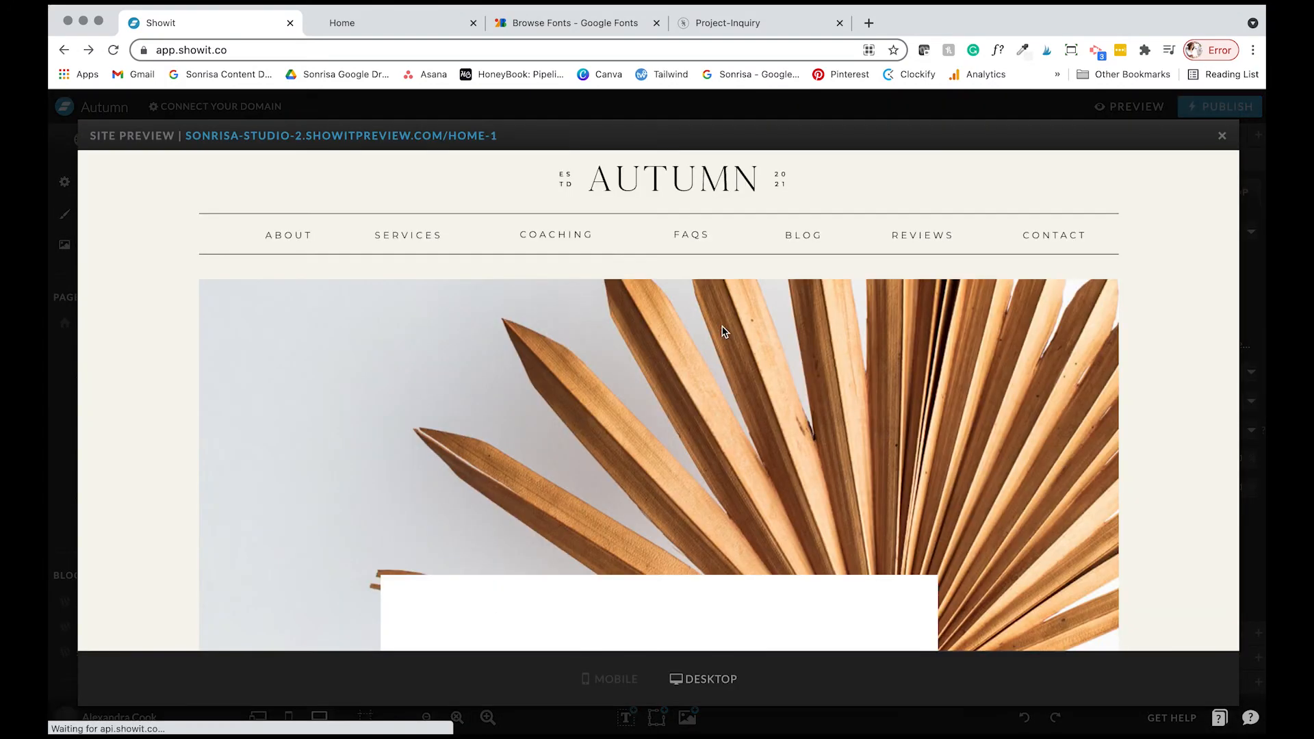
pyautogui.scroll(-3, 724, 332)
pyautogui.scroll(-5, 724, 332)
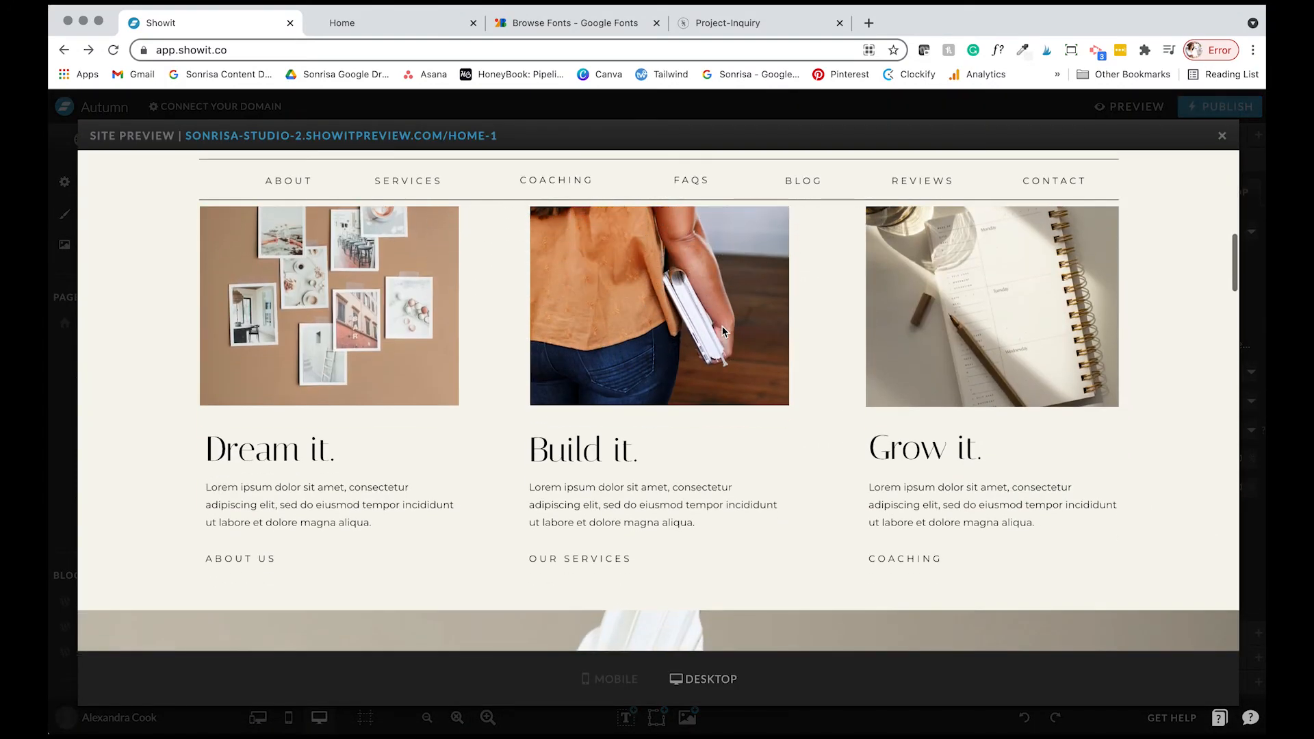
pyautogui.scroll(-3, 724, 332)
pyautogui.scroll(-3, 723, 332)
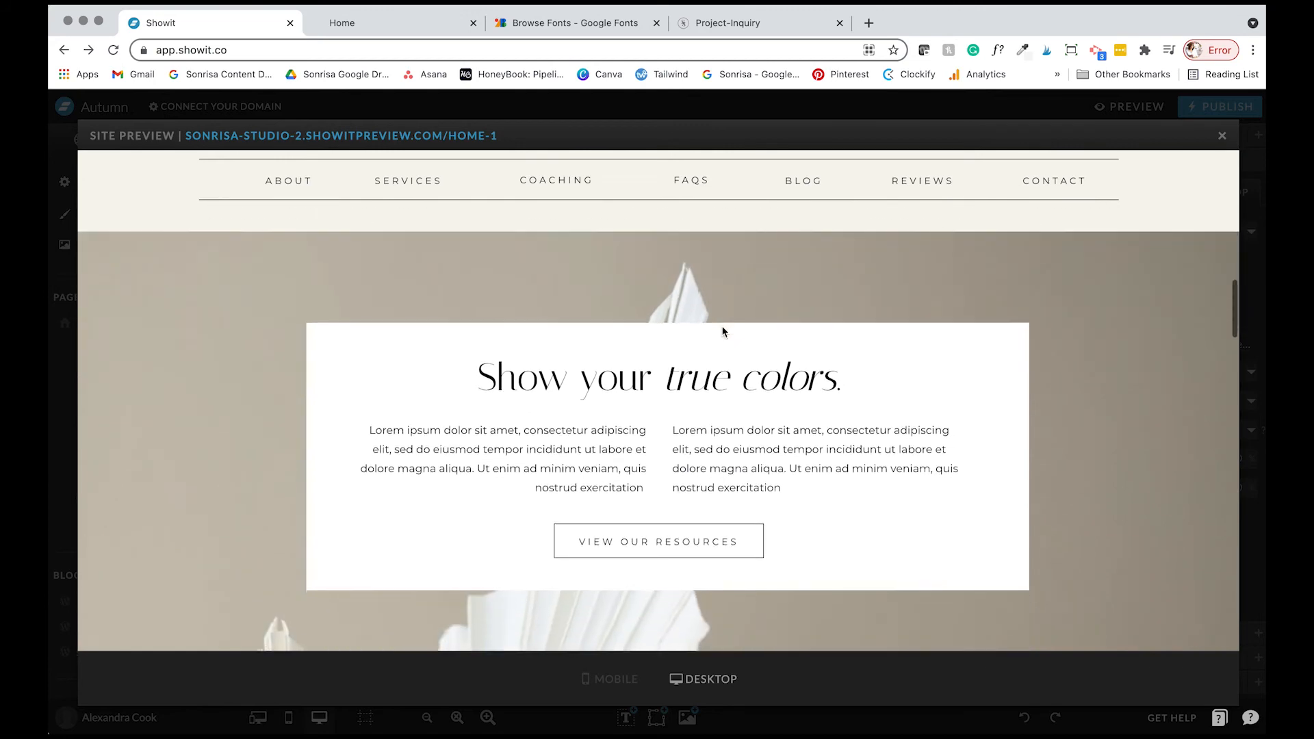
pyautogui.scroll(-3, 723, 332)
pyautogui.scroll(5, 723, 332)
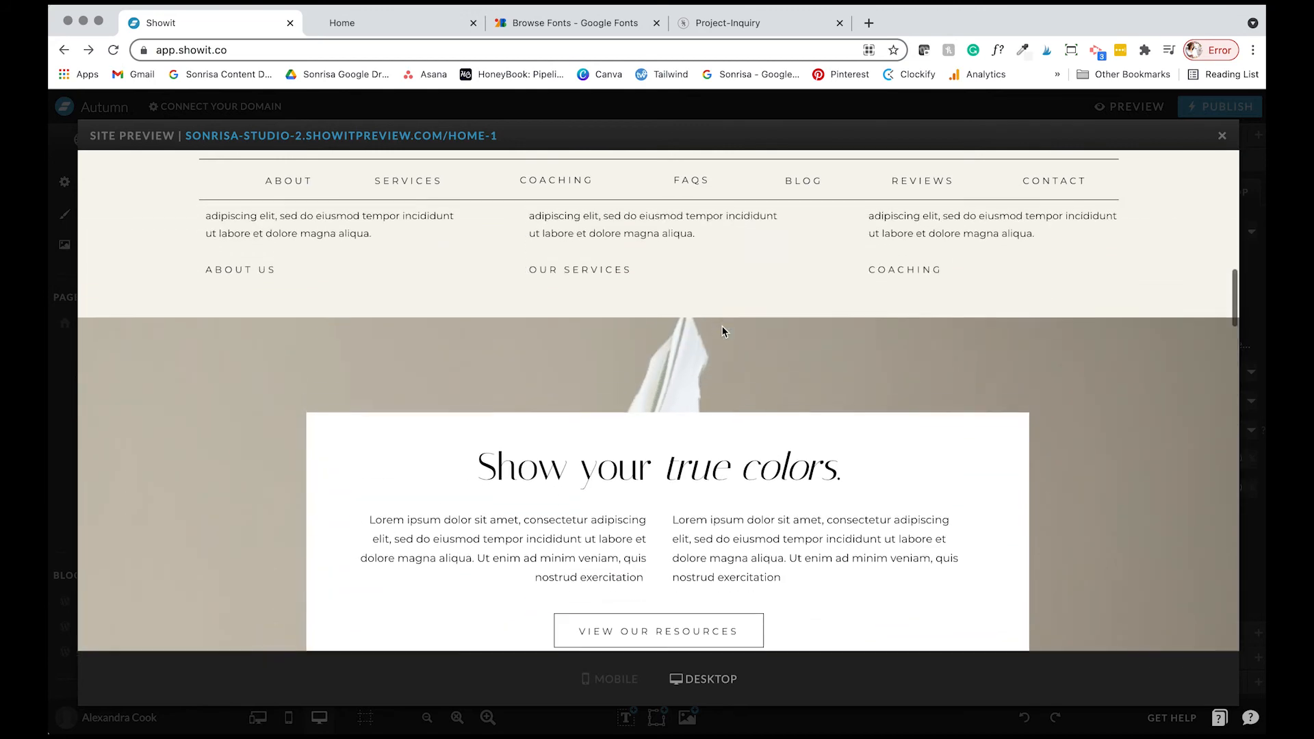
pyautogui.scroll(-3, 724, 332)
pyautogui.scroll(3, 724, 332)
pyautogui.scroll(-2, 723, 332)
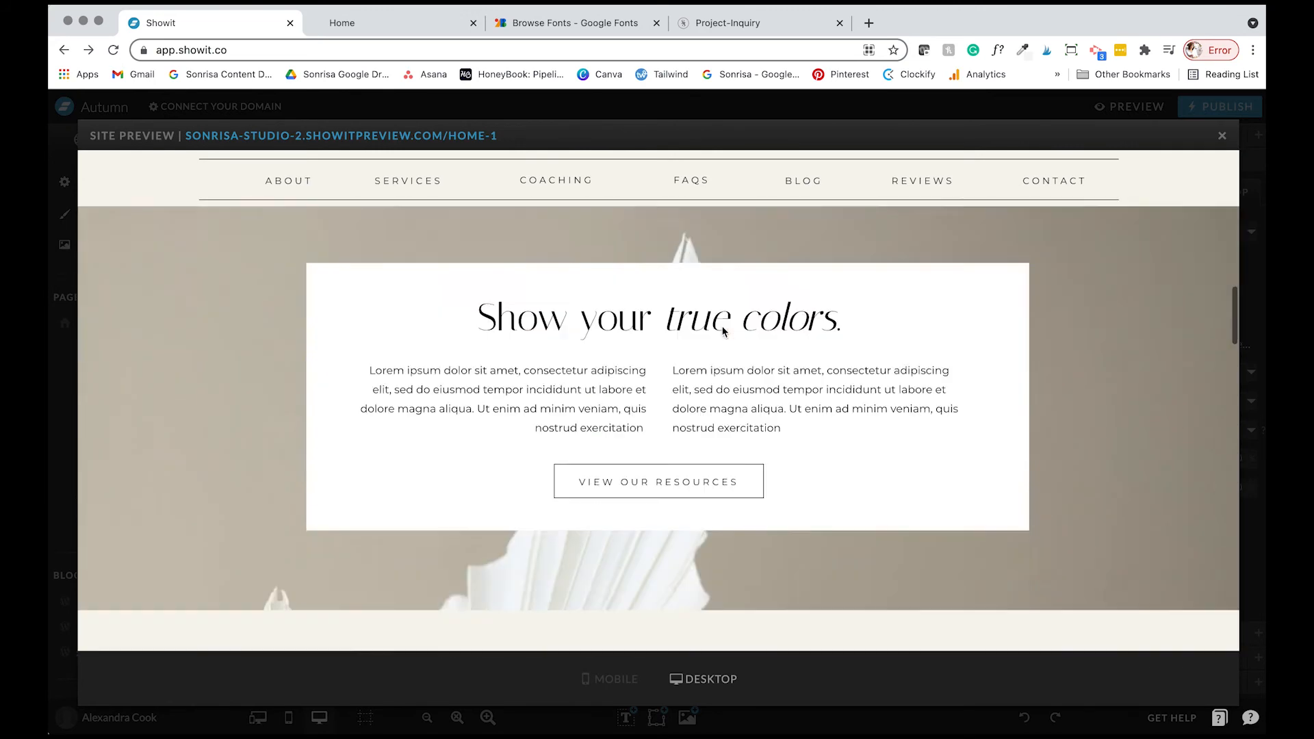
pyautogui.scroll(2, 724, 332)
pyautogui.scroll(-3, 723, 332)
pyautogui.scroll(2, 723, 332)
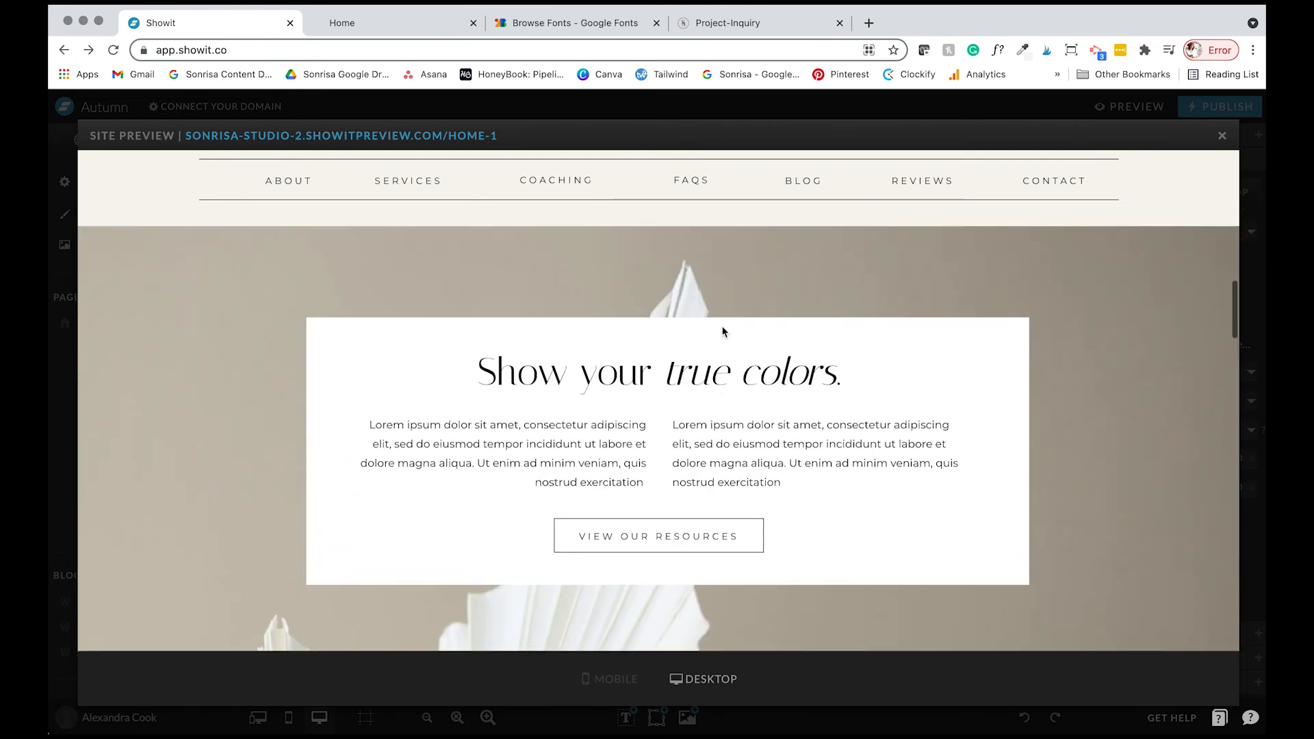
pyautogui.scroll(-2, 723, 332)
pyautogui.scroll(3, 723, 332)
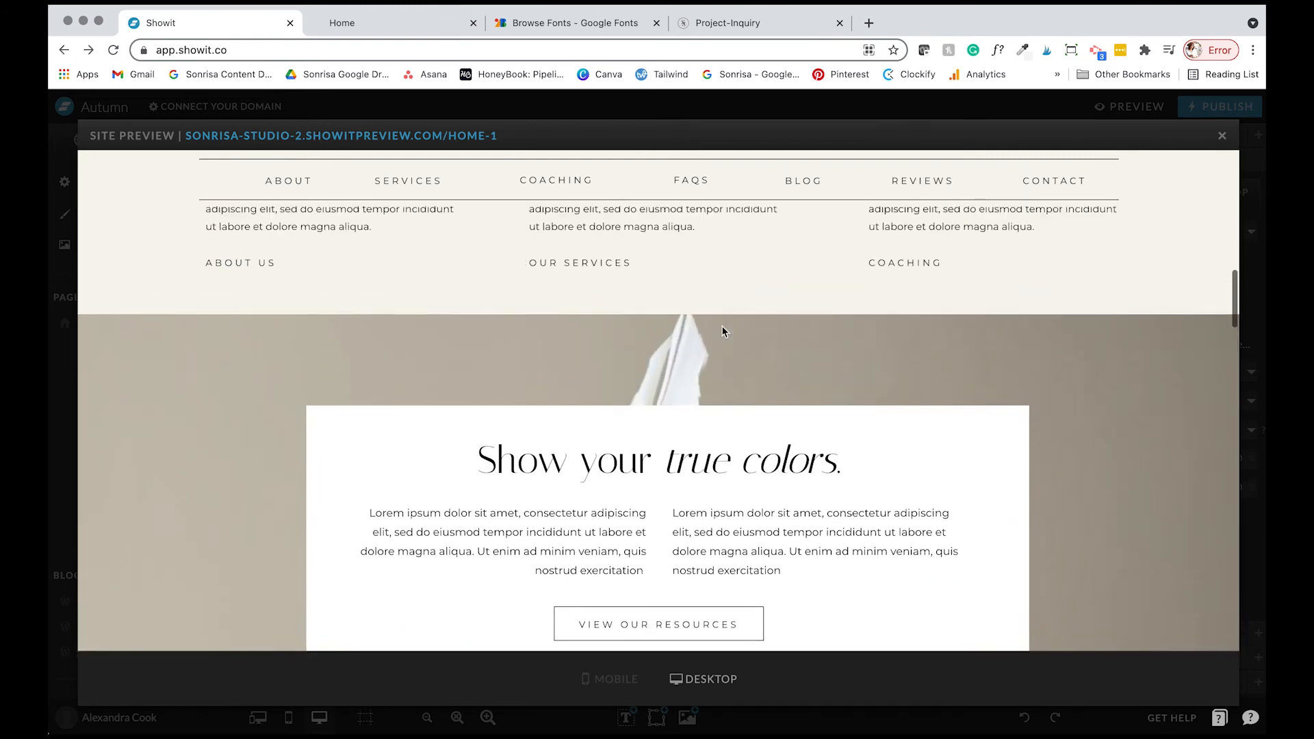
pyautogui.scroll(-2, 723, 332)
pyautogui.scroll(-2, 723, 332)
pyautogui.scroll(3, 723, 332)
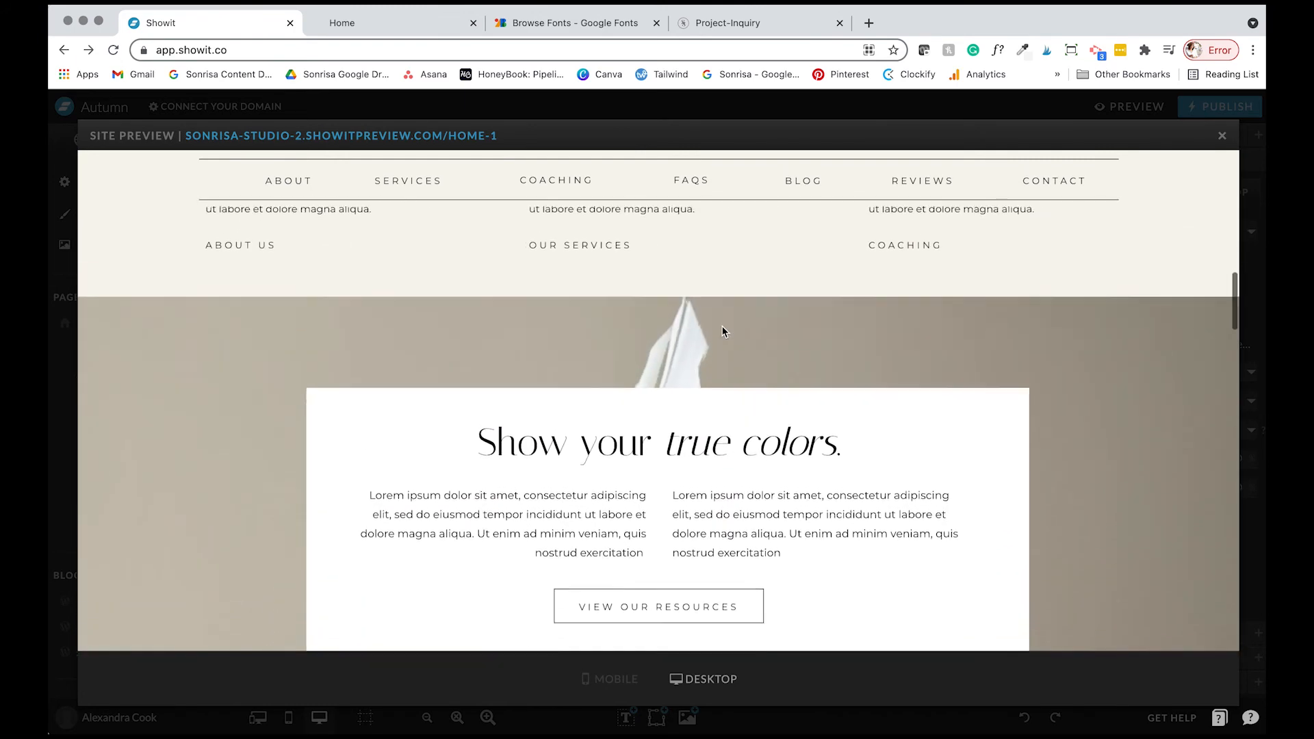
pyautogui.scroll(-3, 723, 332)
pyautogui.scroll(-3, 723, 332)
pyautogui.scroll(5, 722, 332)
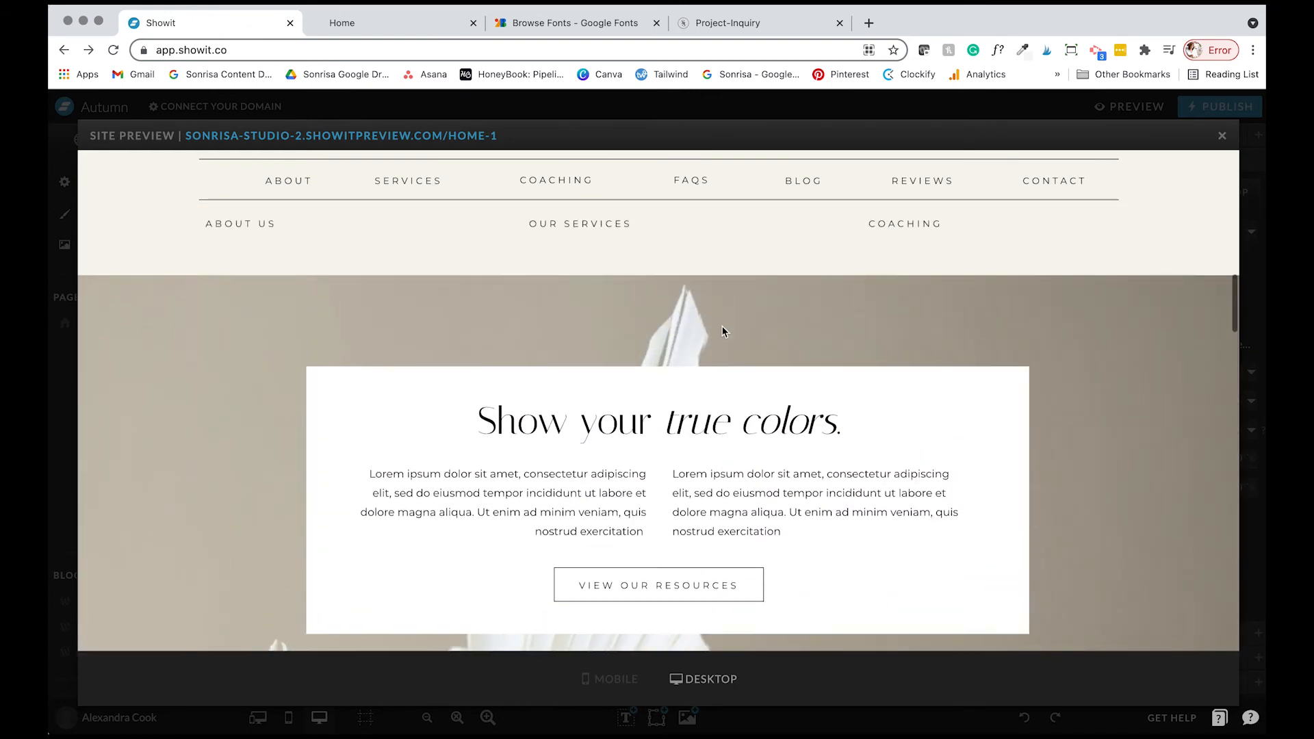
pyautogui.click(1223, 136)
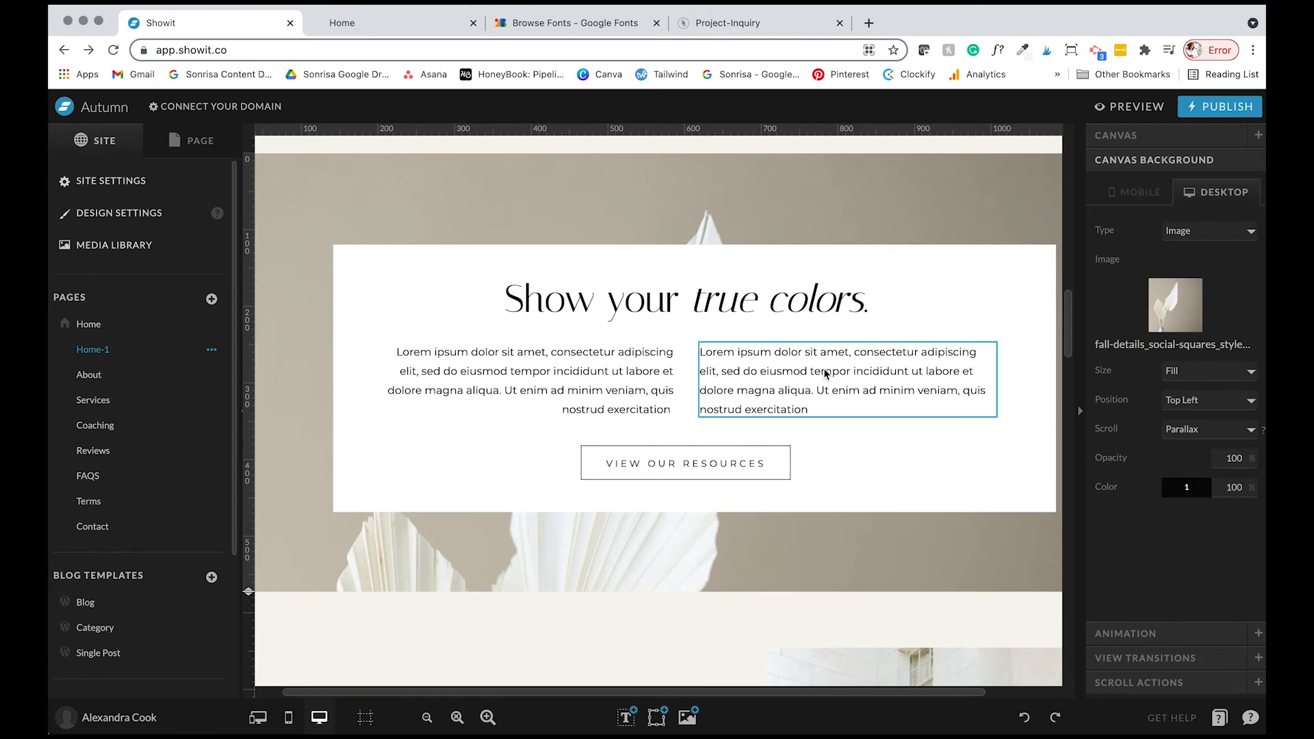
# Delete the white box behind the "Begin transforming your life and your business" text in the Contact canvas
pyautogui.scroll(-12, 826, 374)
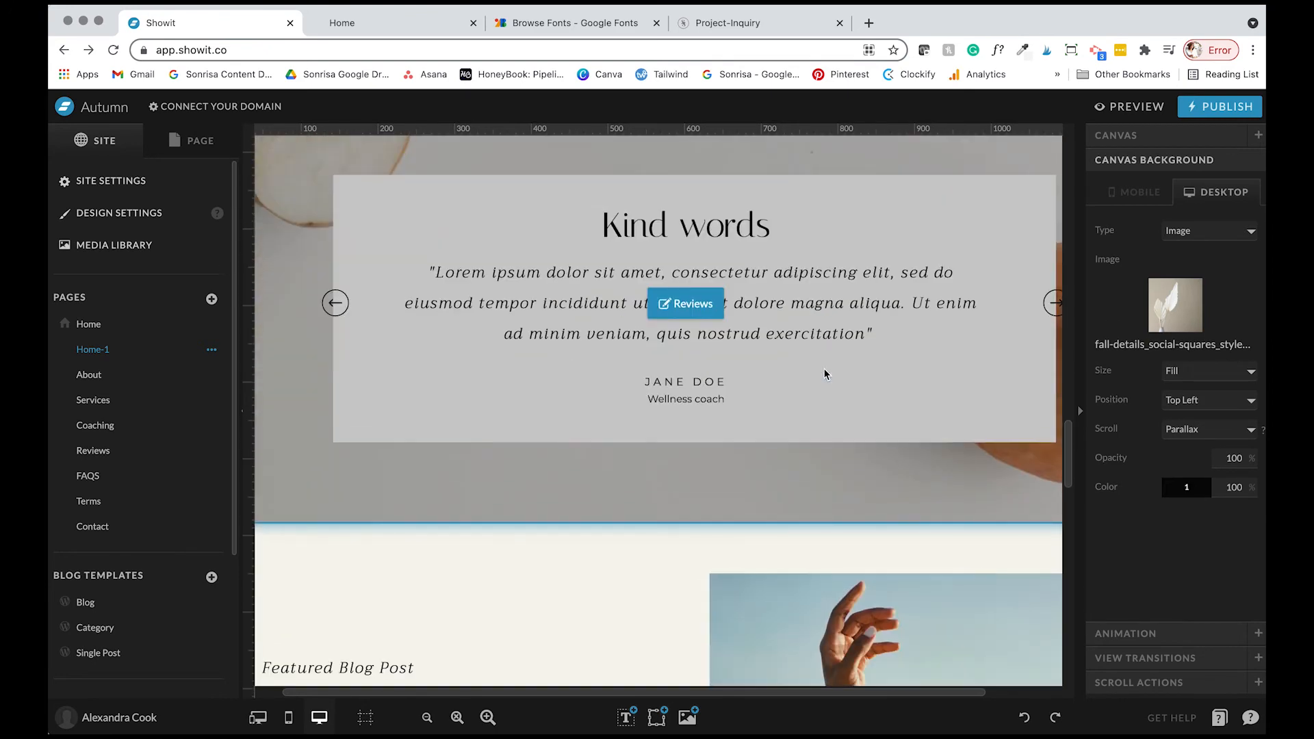
pyautogui.scroll(-15, 825, 374)
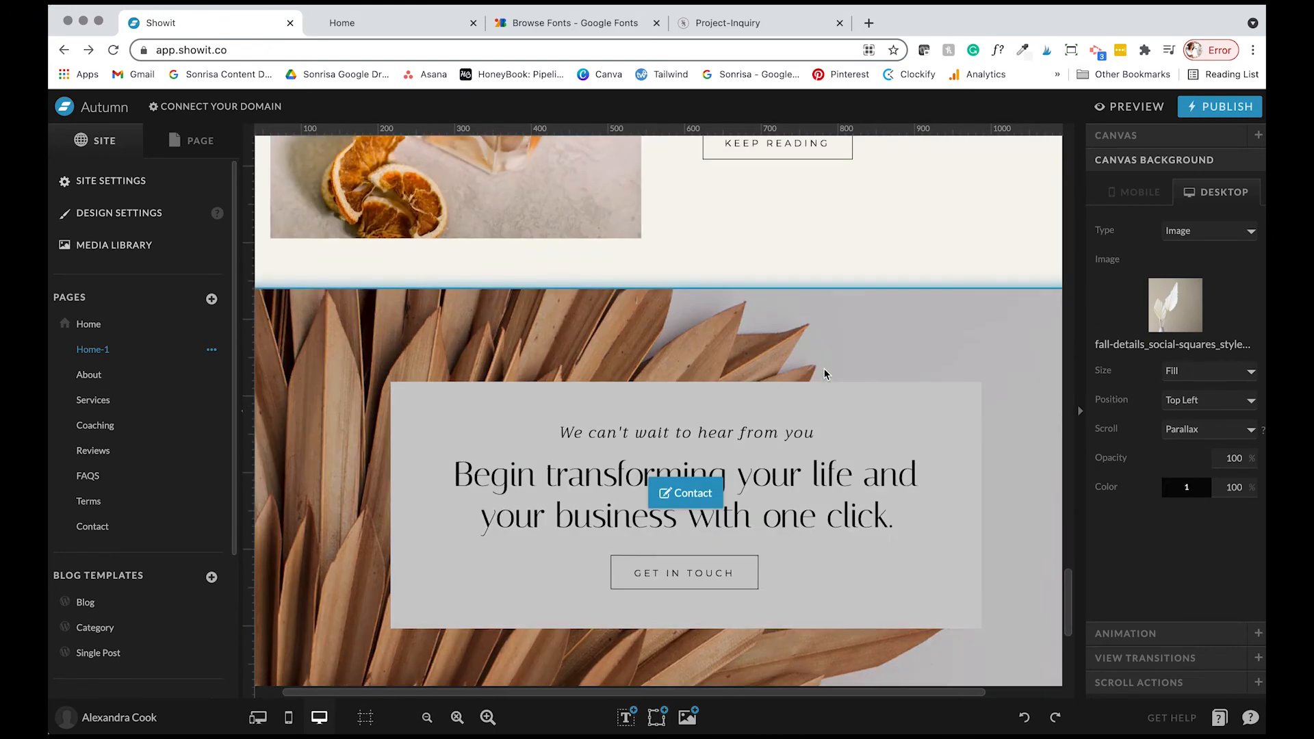
pyautogui.scroll(-1, 825, 374)
pyautogui.click(754, 342)
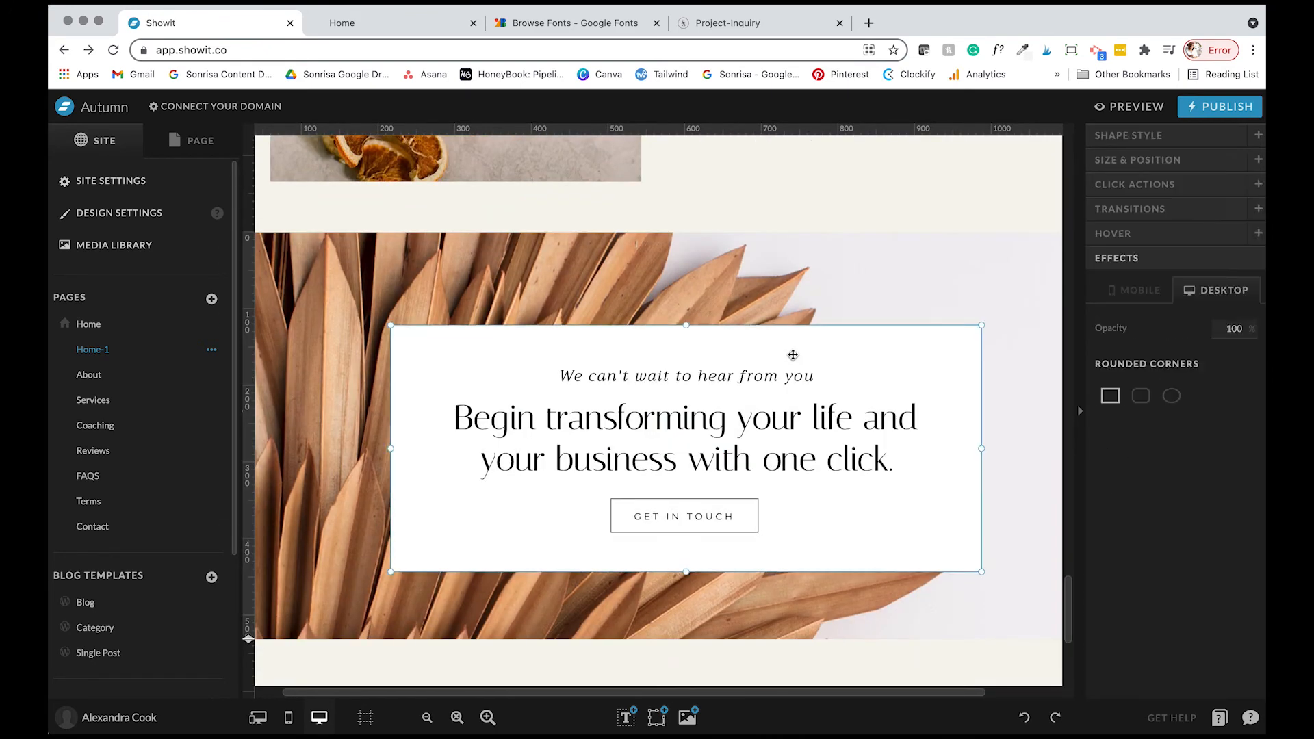
pyautogui.press('Delete')
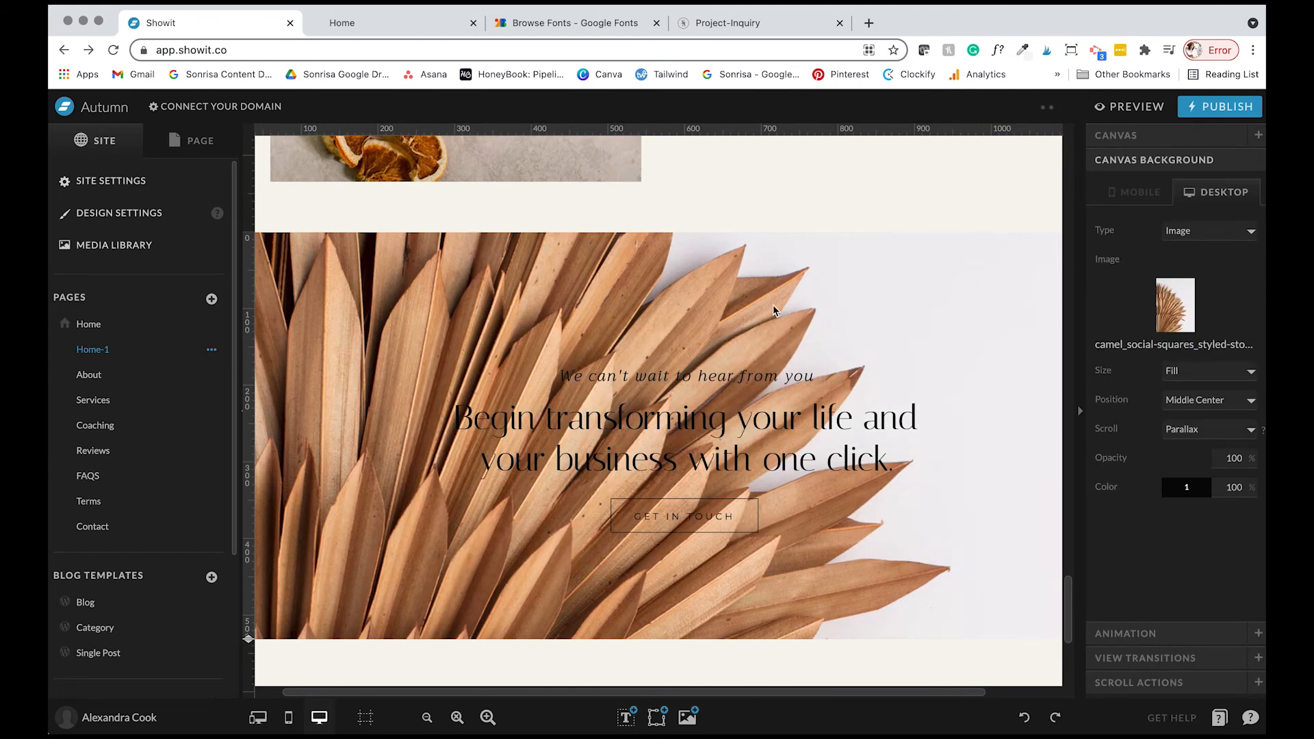
# Color the "We can't wait to hear from you" line, the "Begin transforming your life" headline and the "GET IN TOUCH" text white, using swatch 8
pyautogui.click(758, 384)
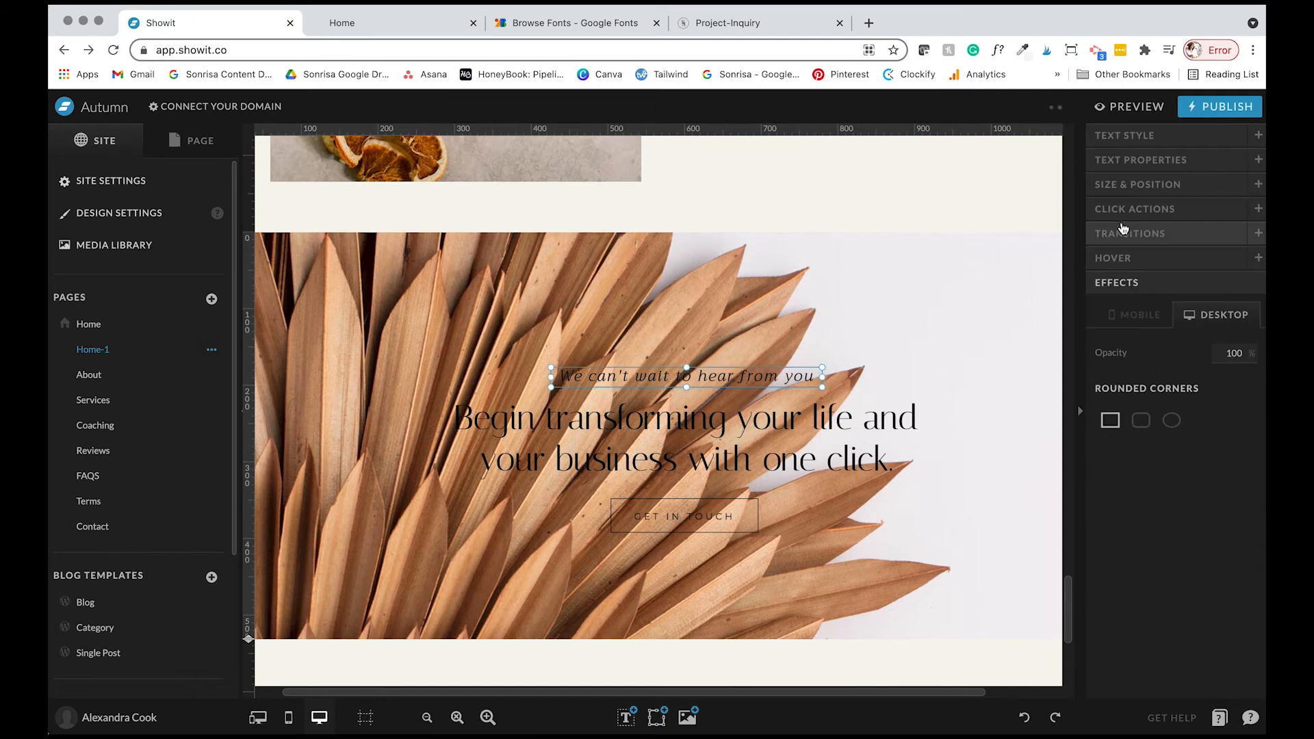
pyautogui.click(1177, 240)
pyautogui.click(1256, 281)
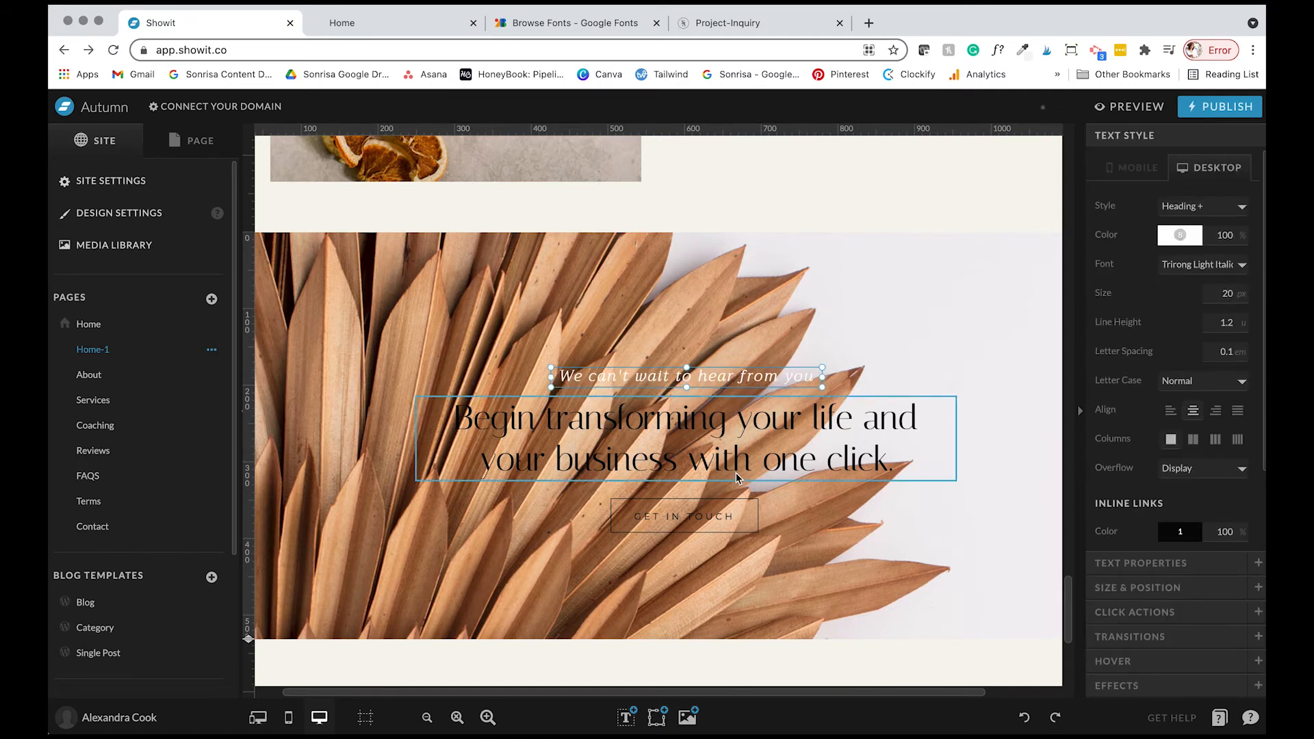
pyautogui.click(743, 469)
pyautogui.click(1177, 235)
pyautogui.click(1257, 281)
pyautogui.click(712, 516)
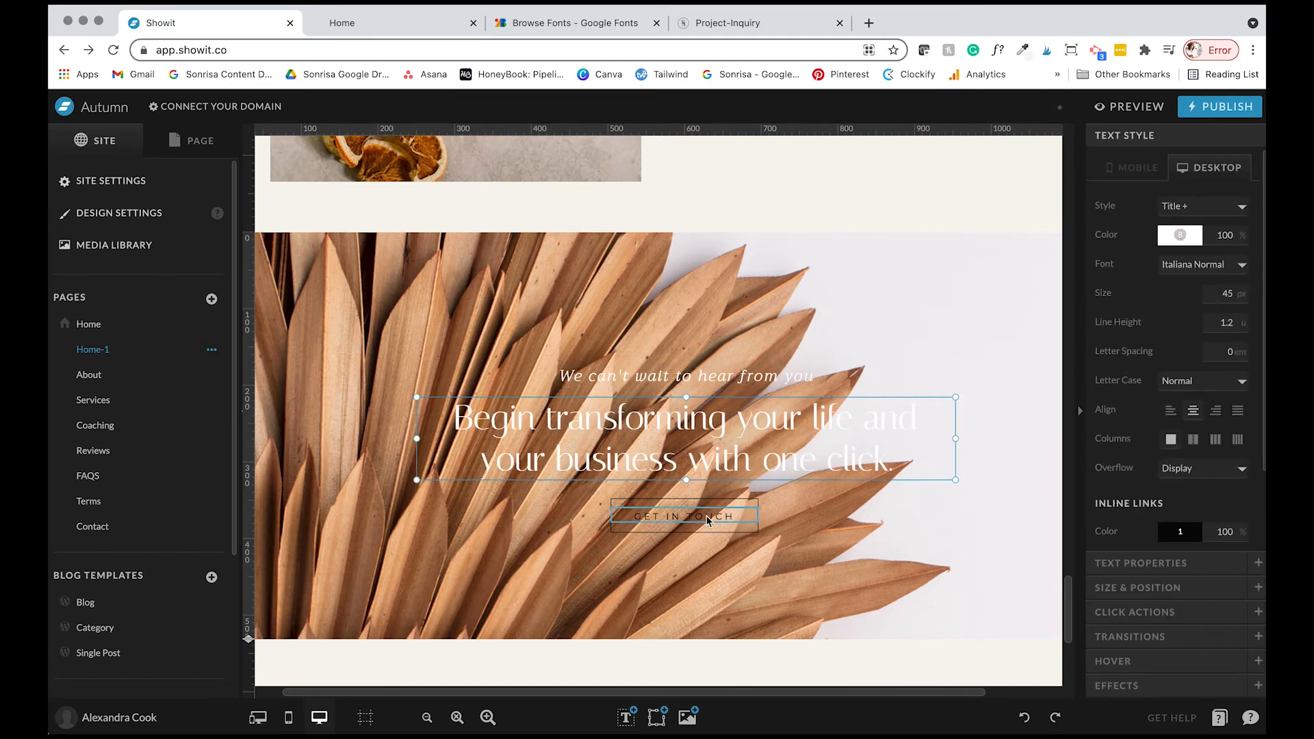
pyautogui.click(1198, 232)
pyautogui.click(1256, 281)
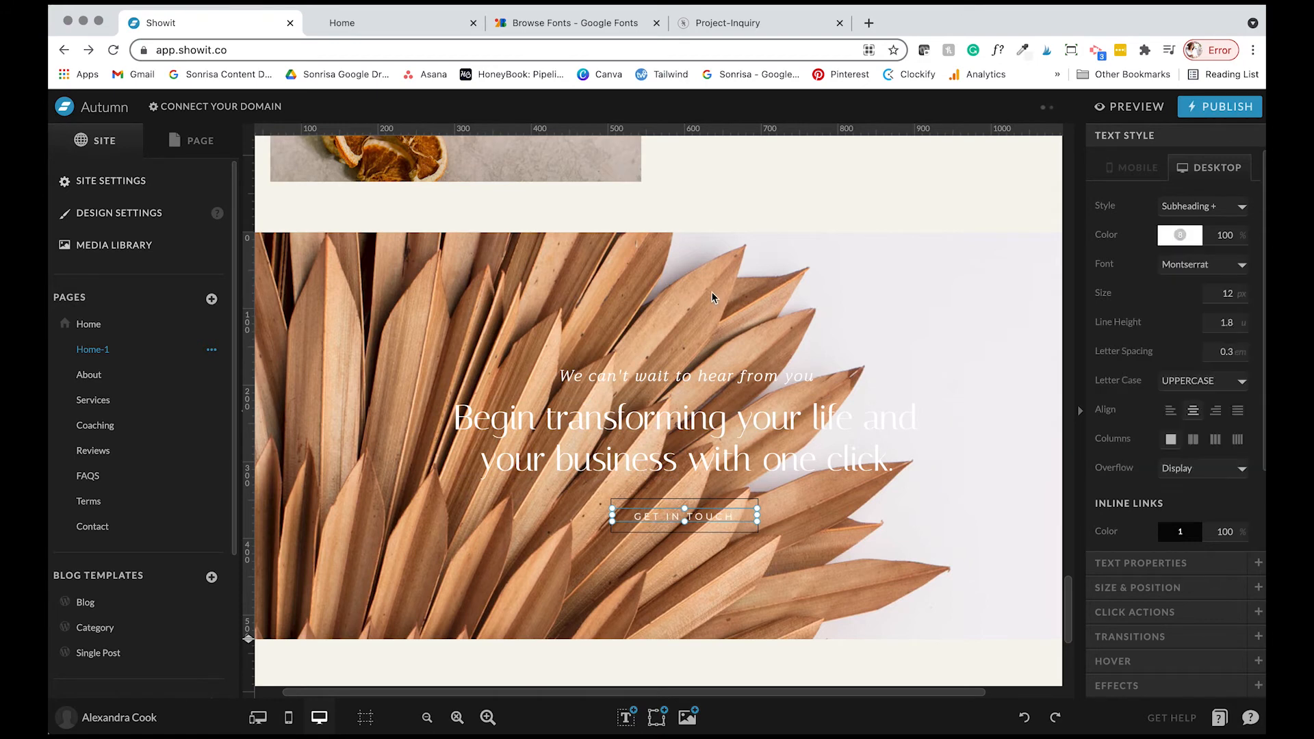
# Set the opacity of the Contact canvas's background image to 70%
pyautogui.click(1035, 597)
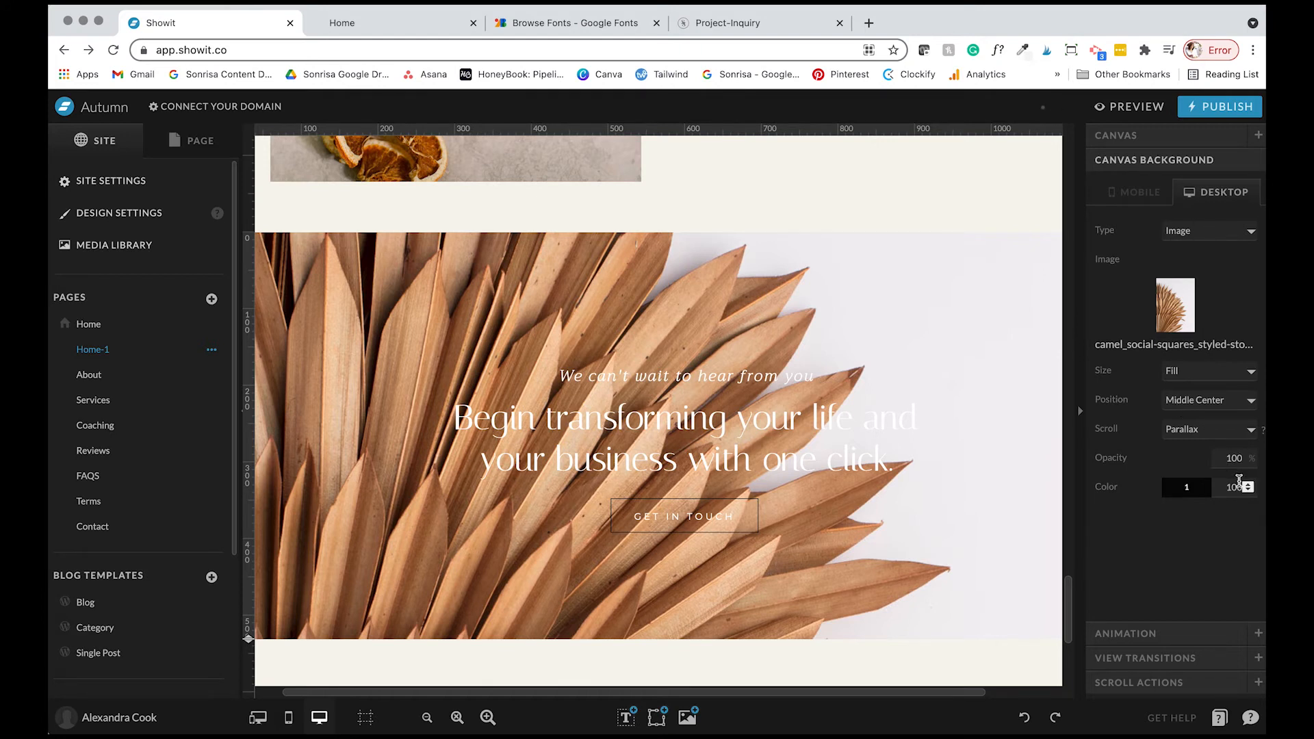
pyautogui.click(1233, 458)
pyautogui.write('70')
pyautogui.click(1152, 520)
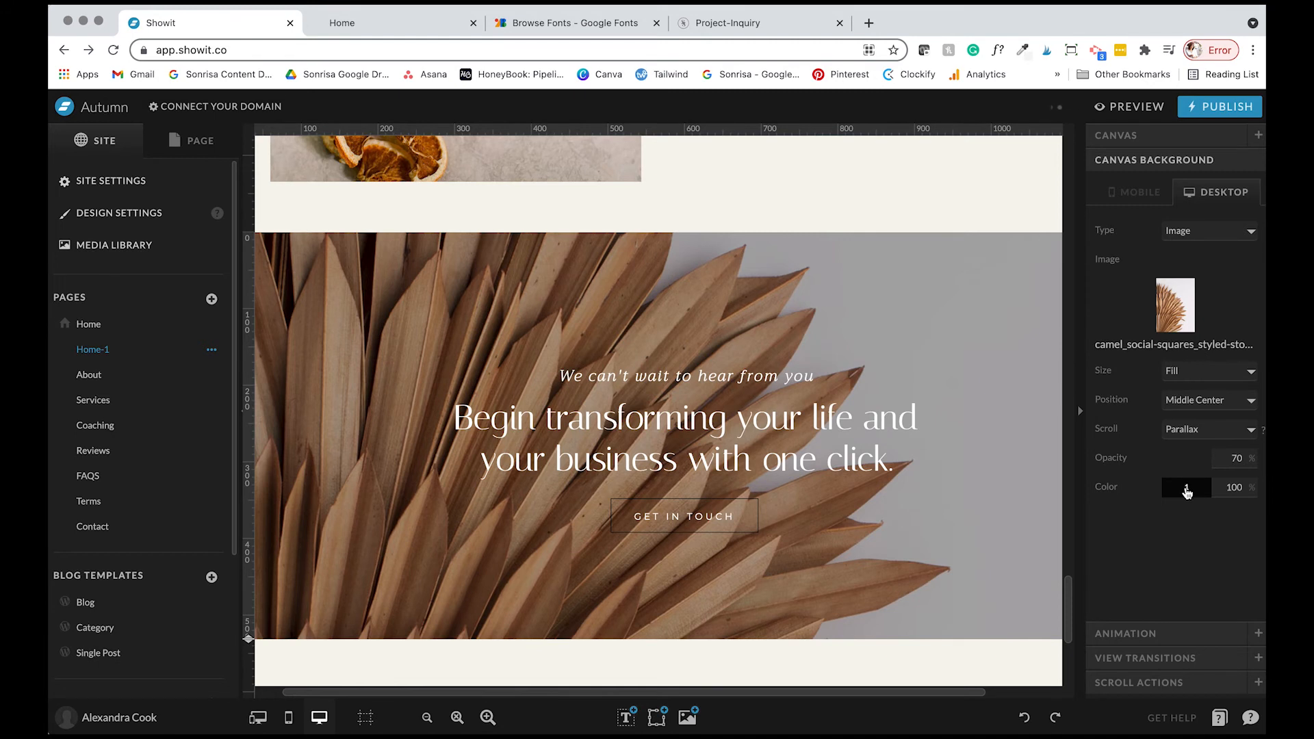
# Try palette colors 3 and 4 as the Contact canvas's background color, and settle on color 3
pyautogui.click(1187, 490)
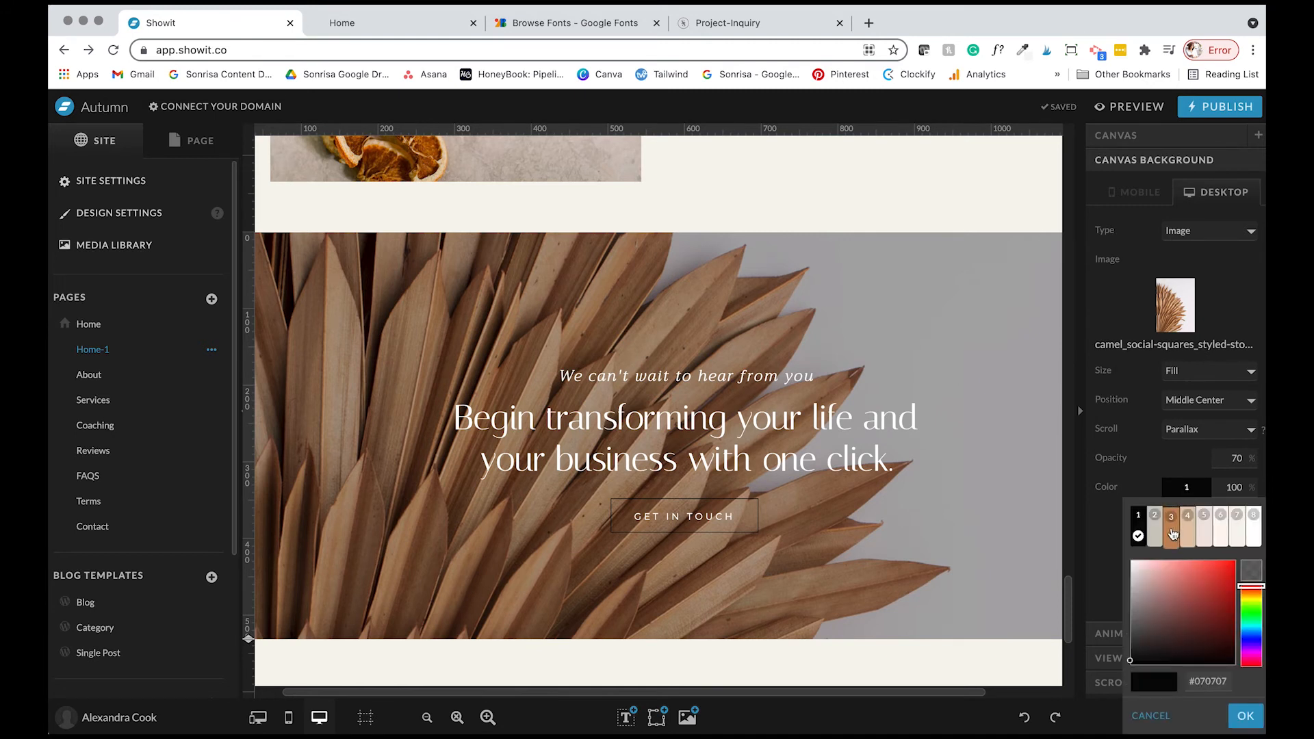
pyautogui.click(1171, 531)
pyautogui.click(1195, 489)
pyautogui.click(1192, 528)
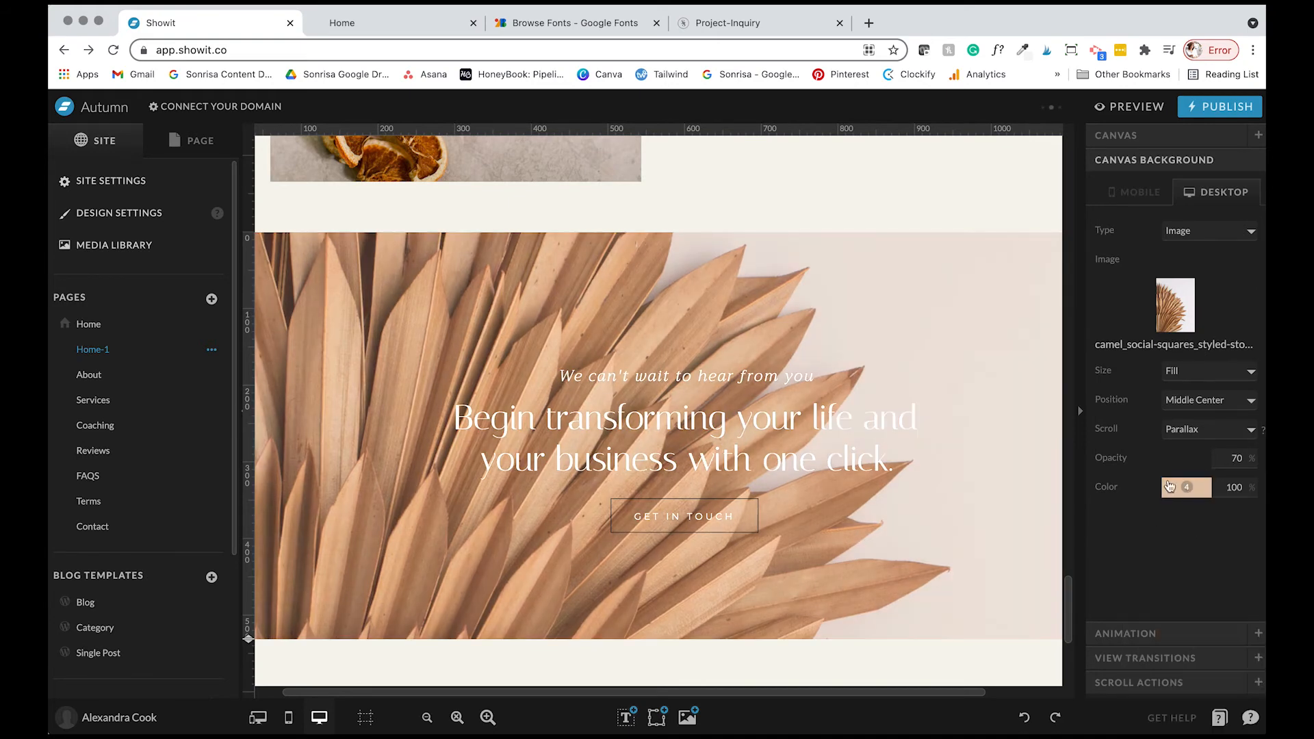
pyautogui.click(1194, 488)
pyautogui.click(1172, 534)
# Set the opacity of the leaf background image in the Contact canvas to 50%
pyautogui.moveTo(1231, 460); pyautogui.dragTo(1258, 460)
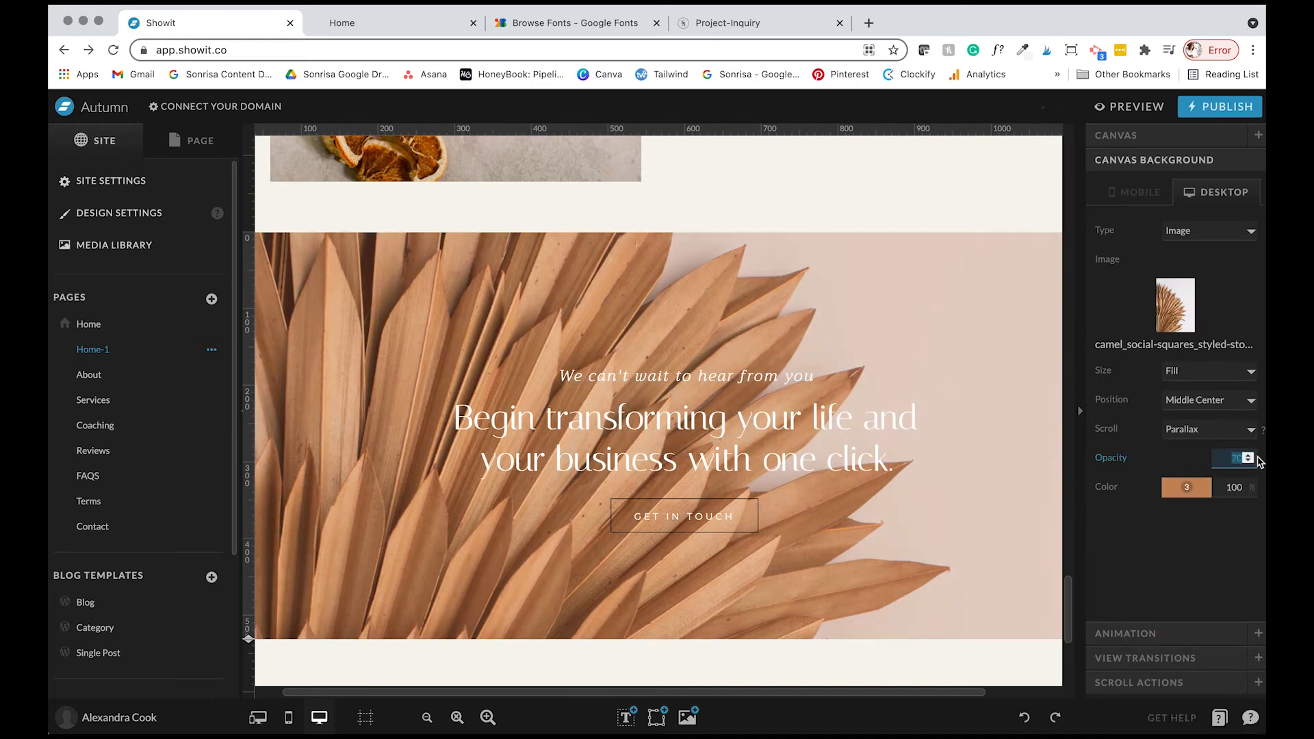
pyautogui.write('50')
pyautogui.press('Return')
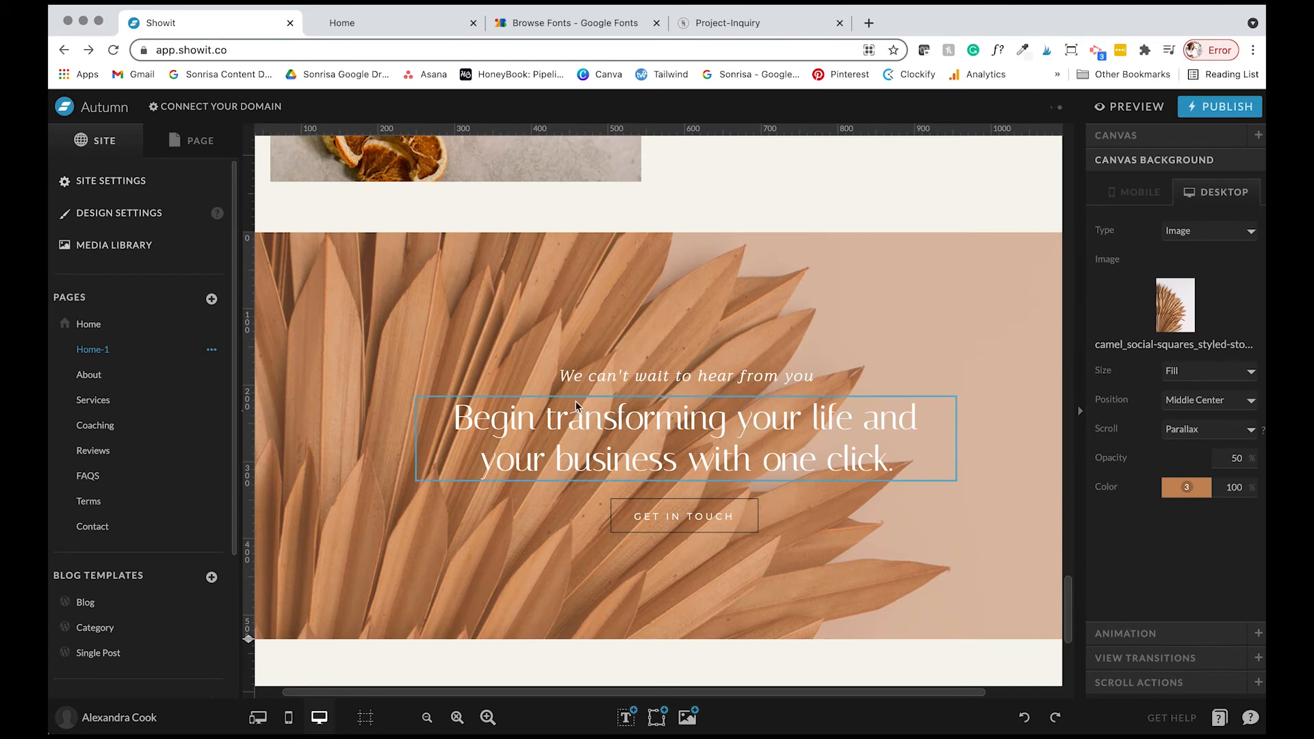
pyautogui.scroll(-3, 641, 410)
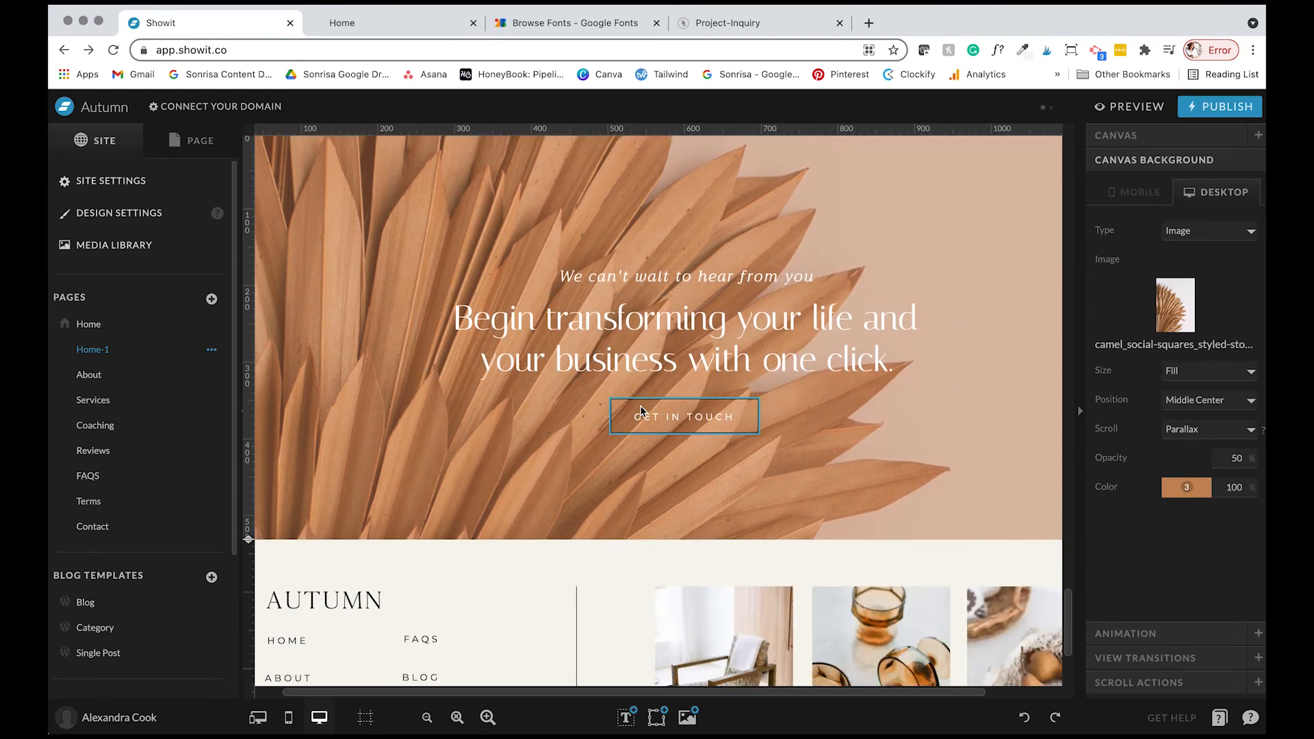
pyautogui.click(852, 4)
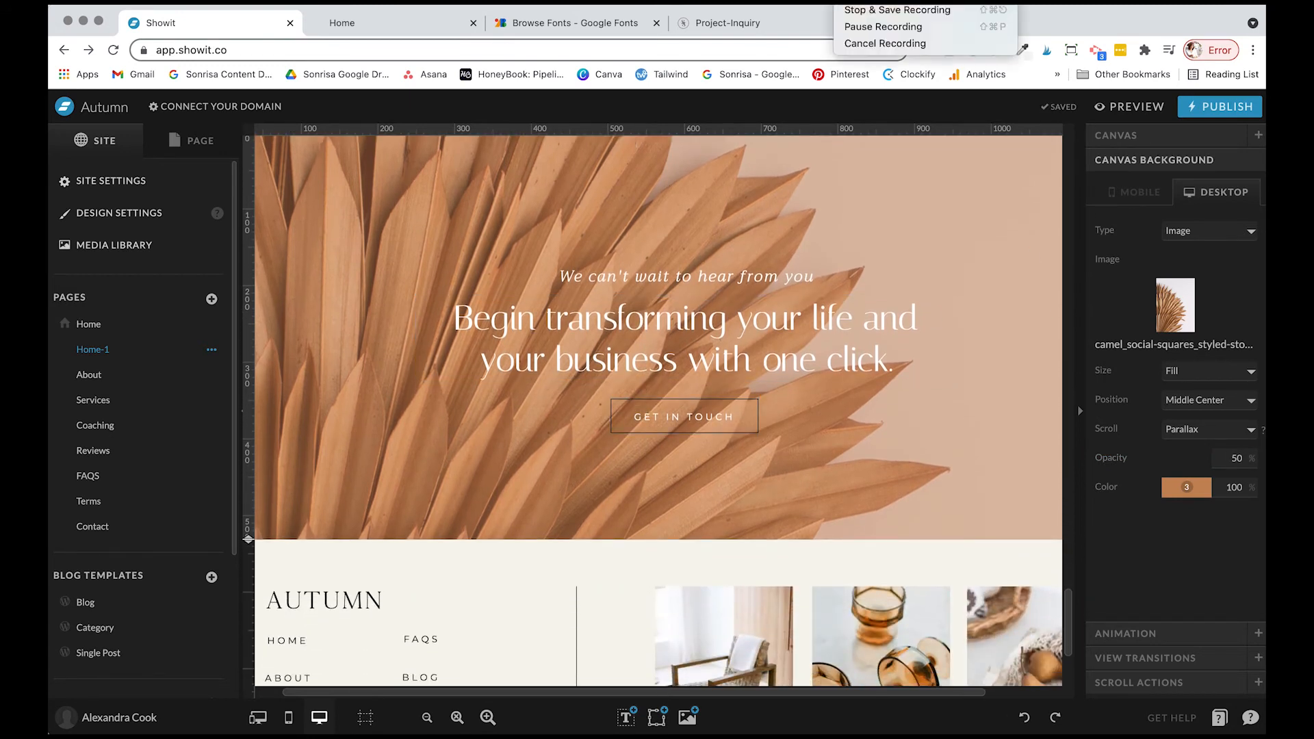
pyautogui.click(888, 14)
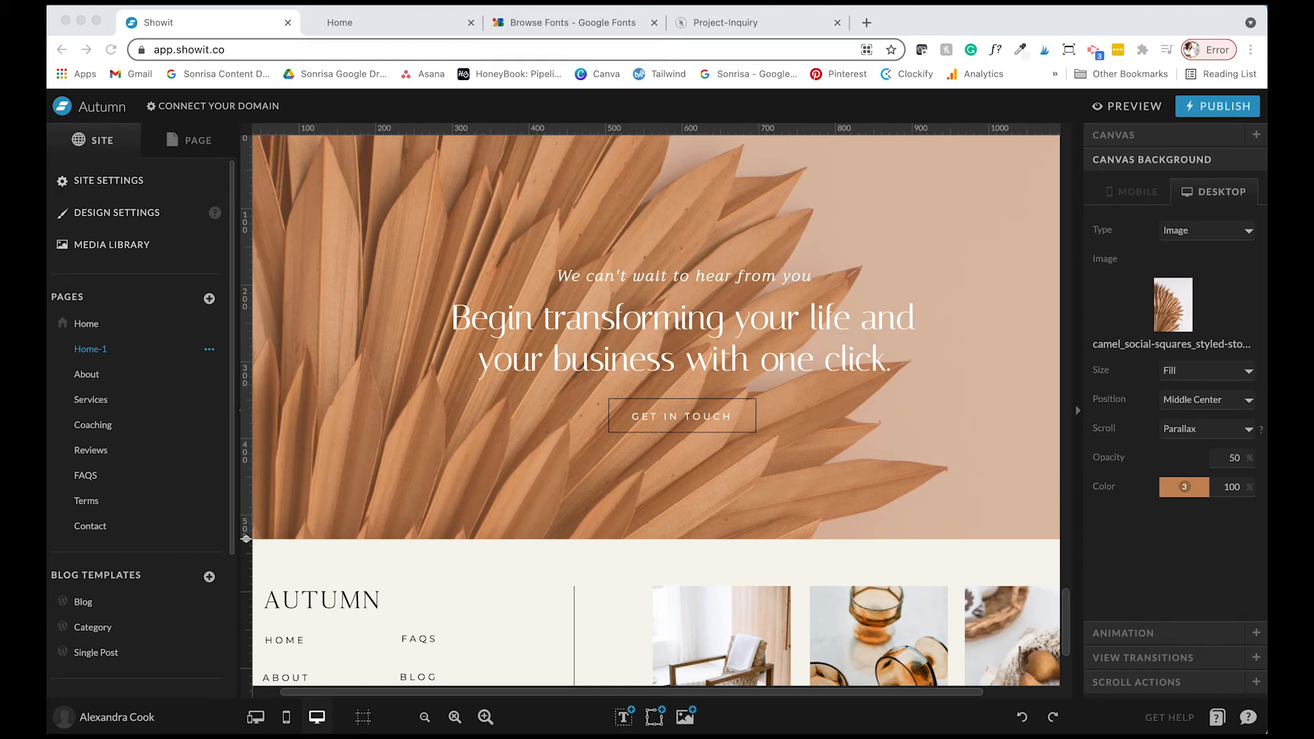
pyautogui.click(706, 280)
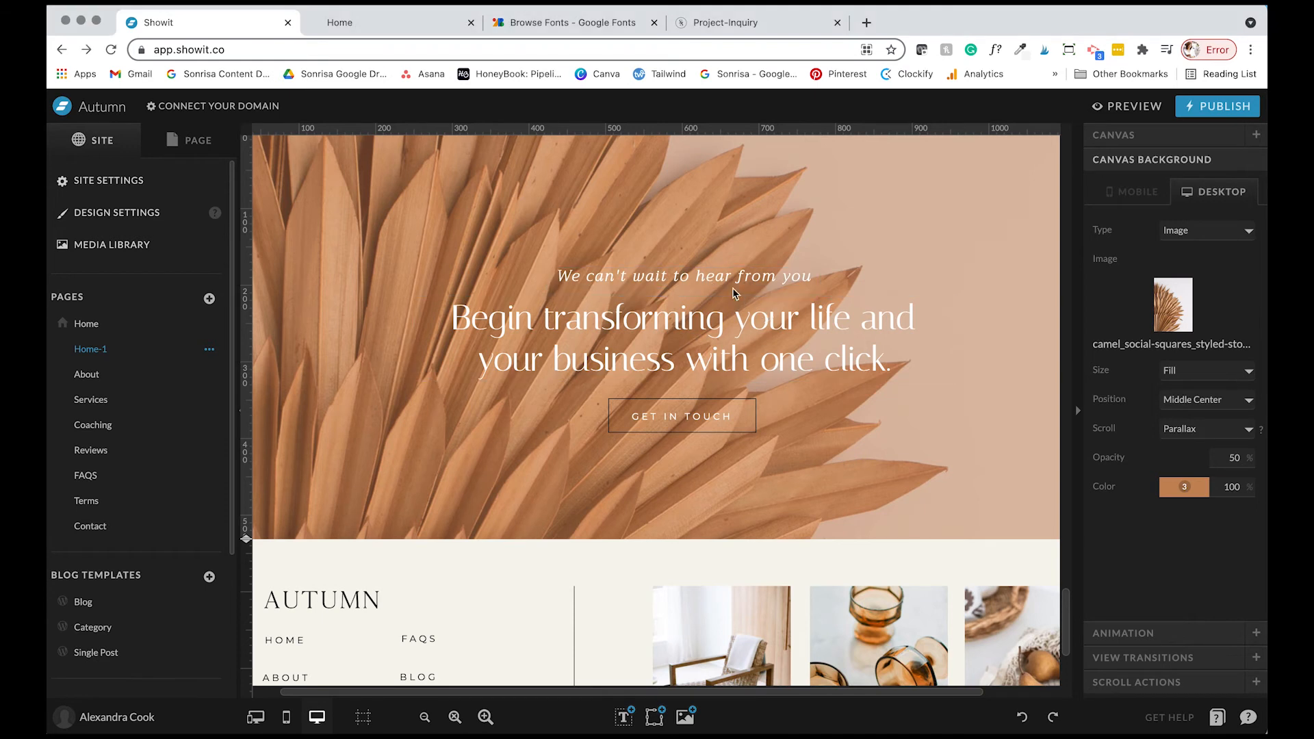
# Compare the text style settings of the Contact canvas's intro line, headline and button text, ending on the headline
pyautogui.click(732, 283)
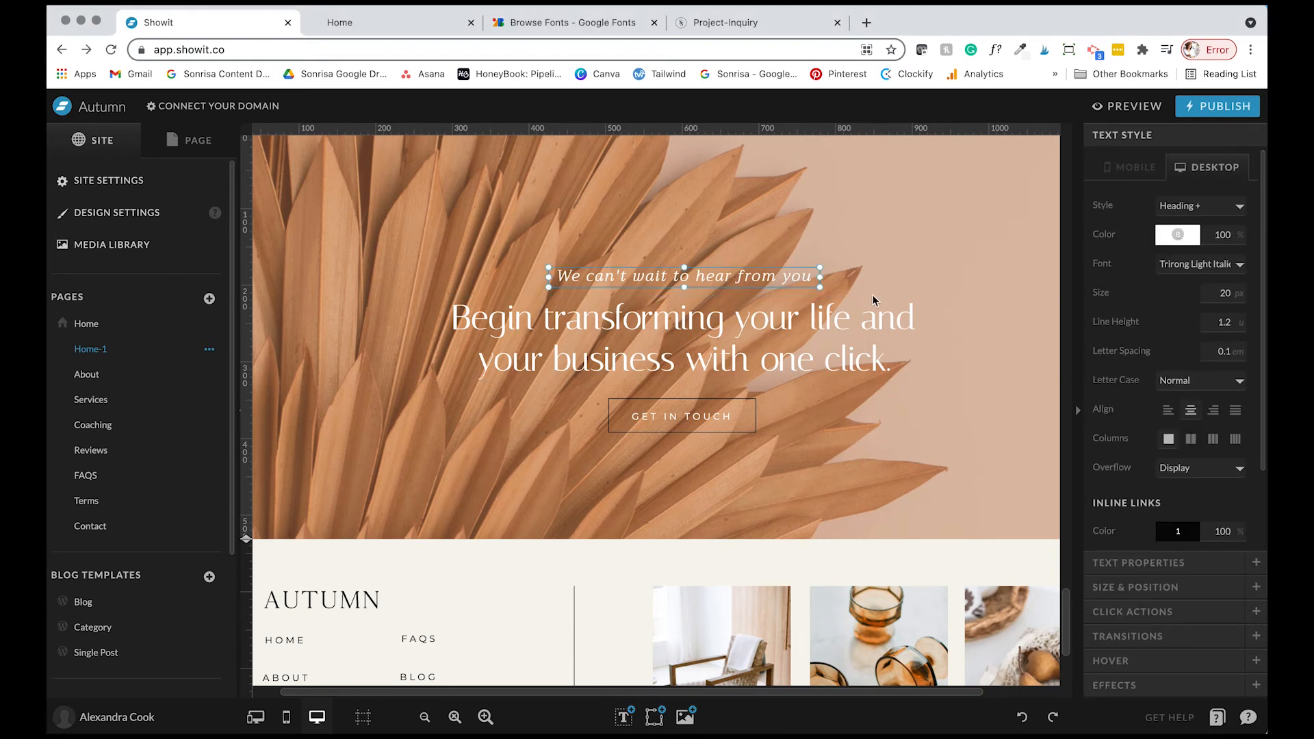
pyautogui.click(824, 341)
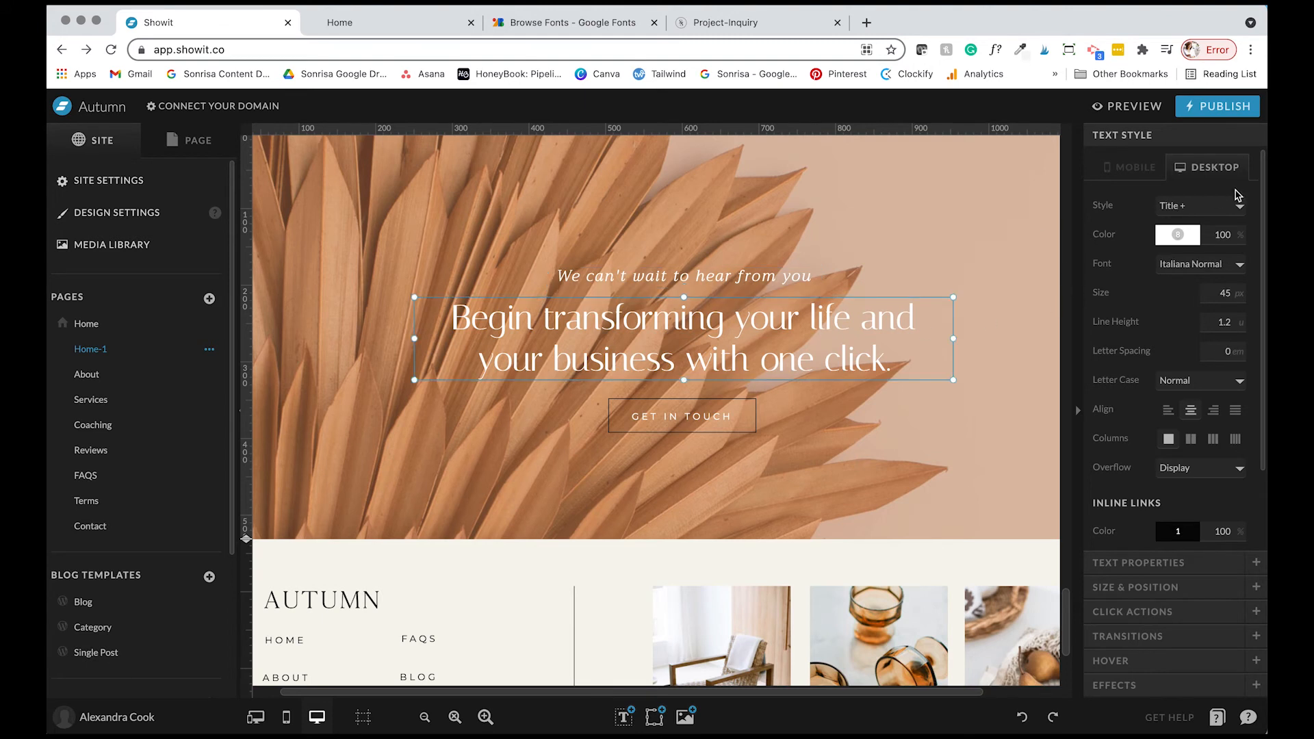
pyautogui.click(764, 281)
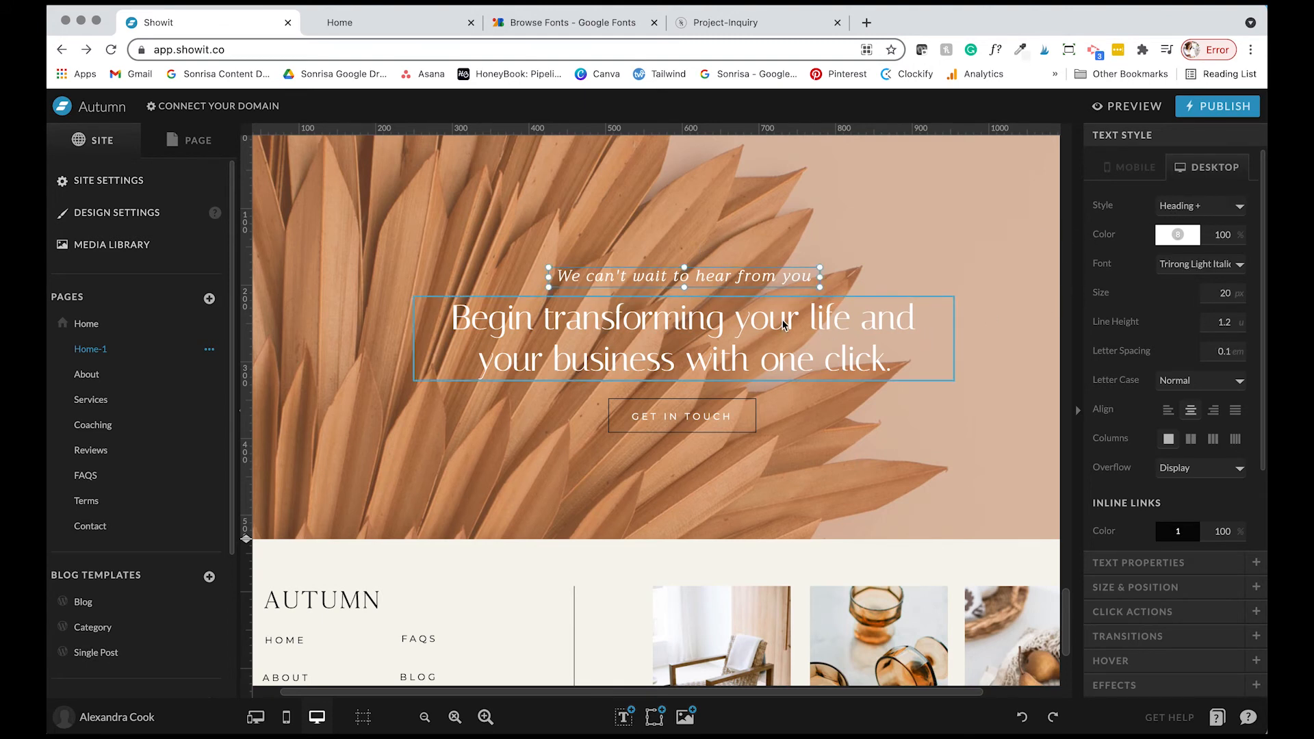
pyautogui.click(781, 322)
pyautogui.click(703, 414)
pyautogui.click(832, 331)
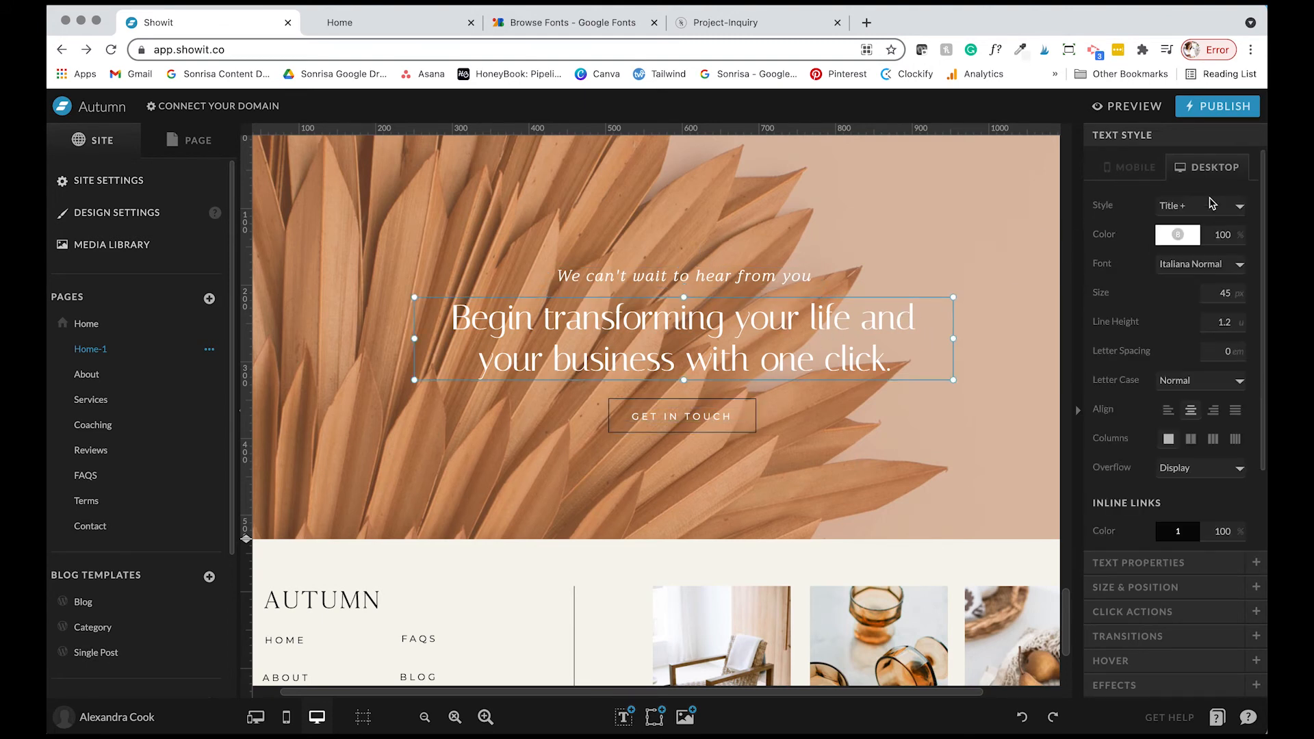
# Reset the "Begin transforming your life and your business" headline to the plain Title style, and recolor it white with swatch 8
pyautogui.click(1210, 205)
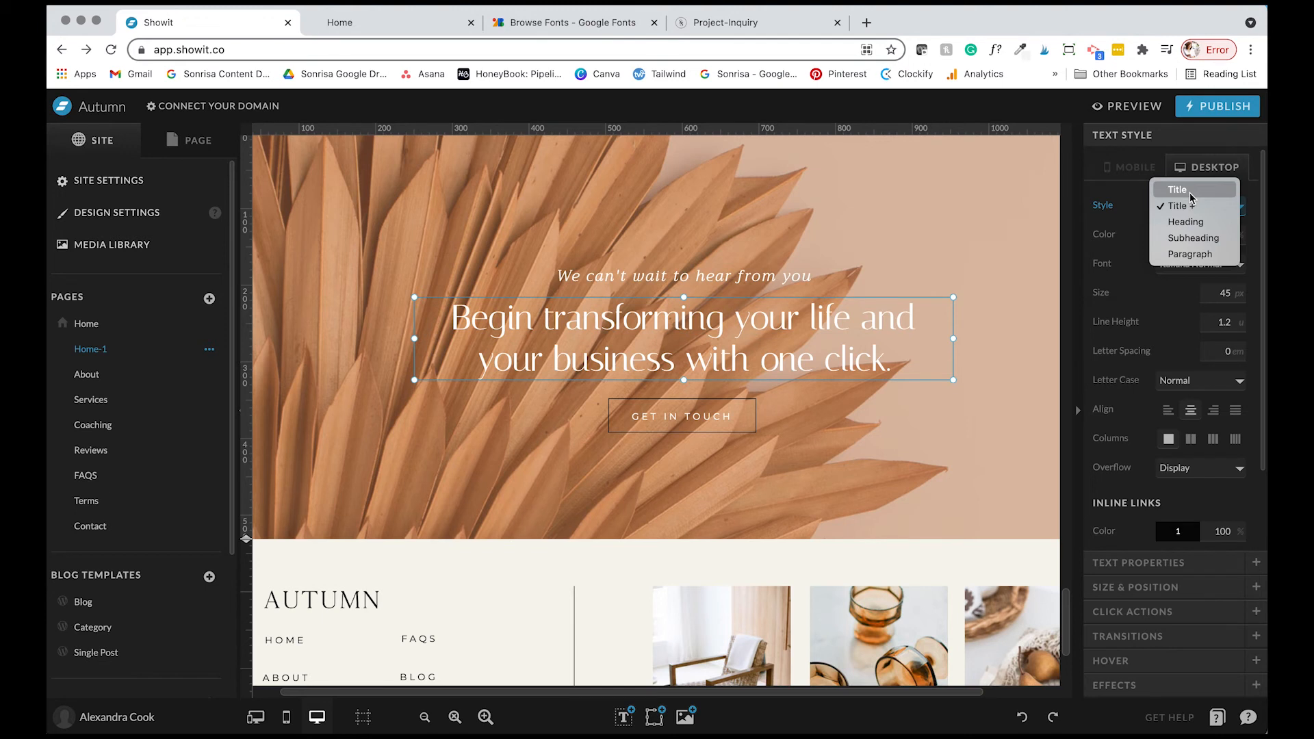
pyautogui.click(1191, 192)
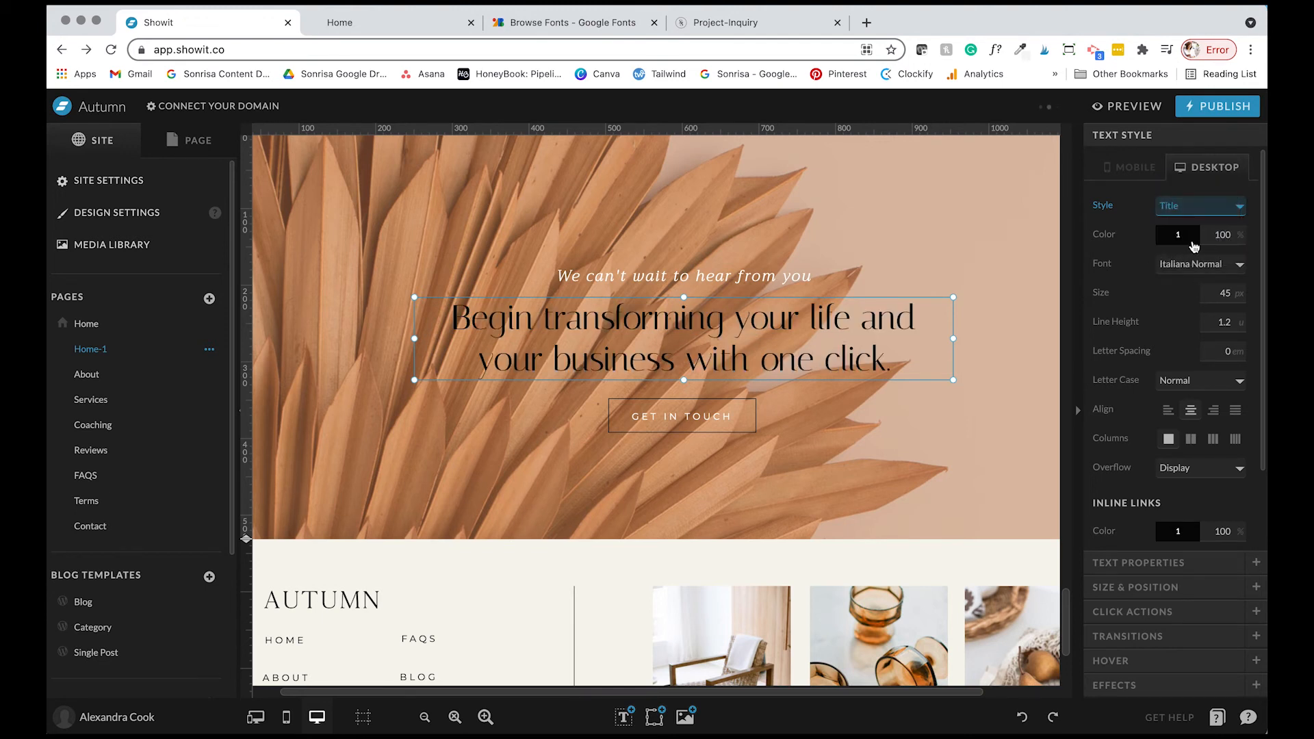
pyautogui.click(1191, 206)
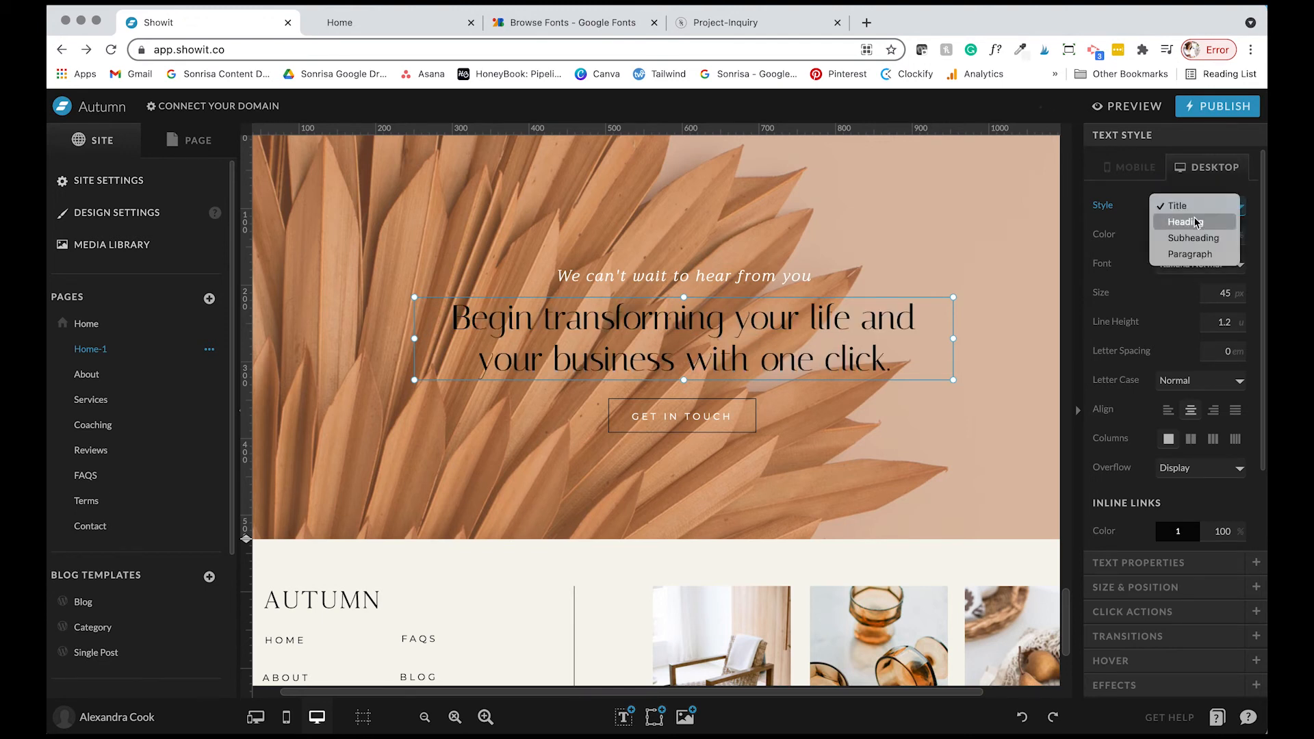
pyautogui.click(1170, 234)
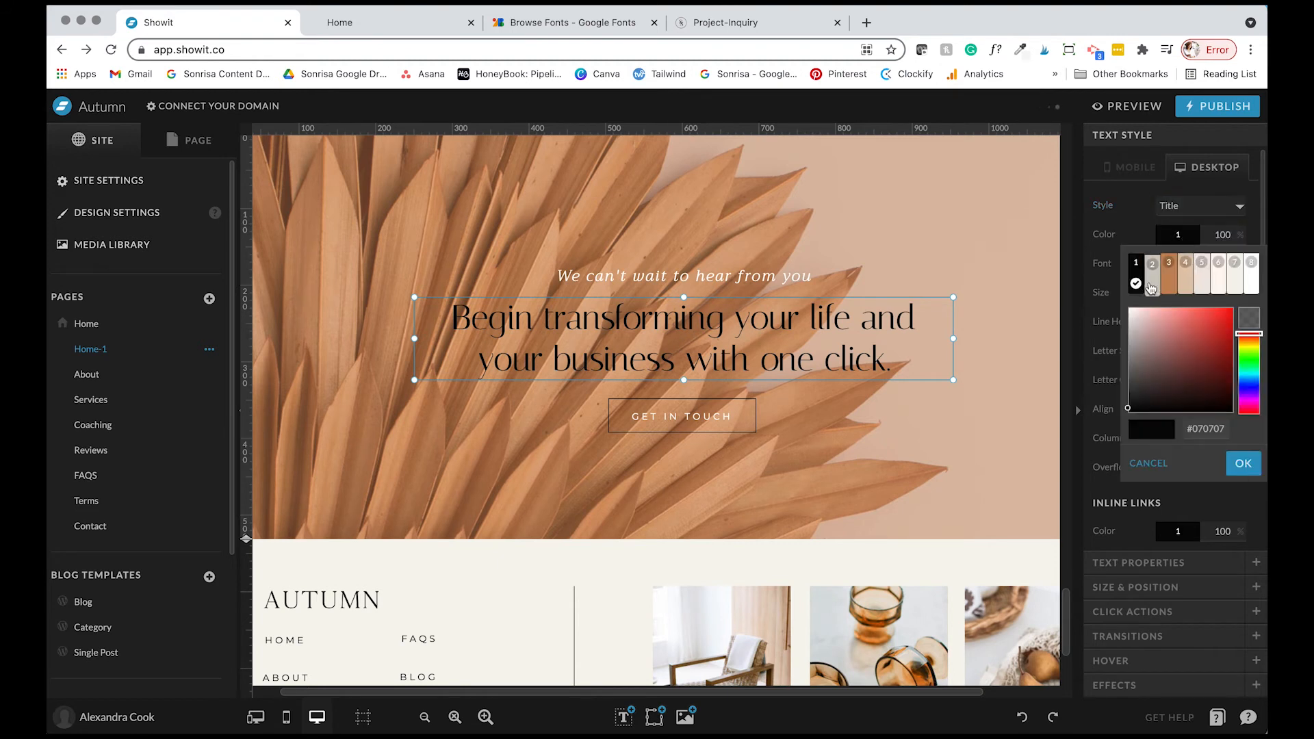
pyautogui.click(1256, 283)
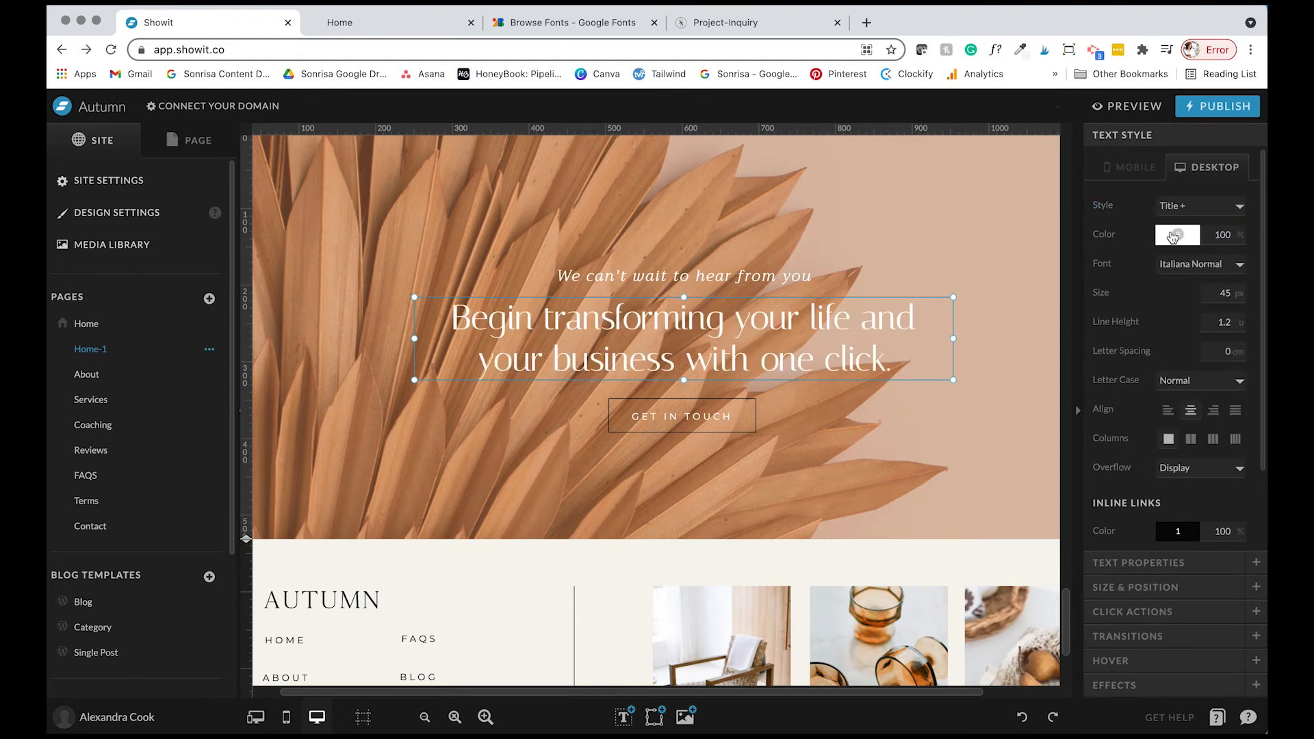
# Examine the headline's color palette with its hex code and the list of available fonts, keeping Italiana Normal
pyautogui.click(1175, 240)
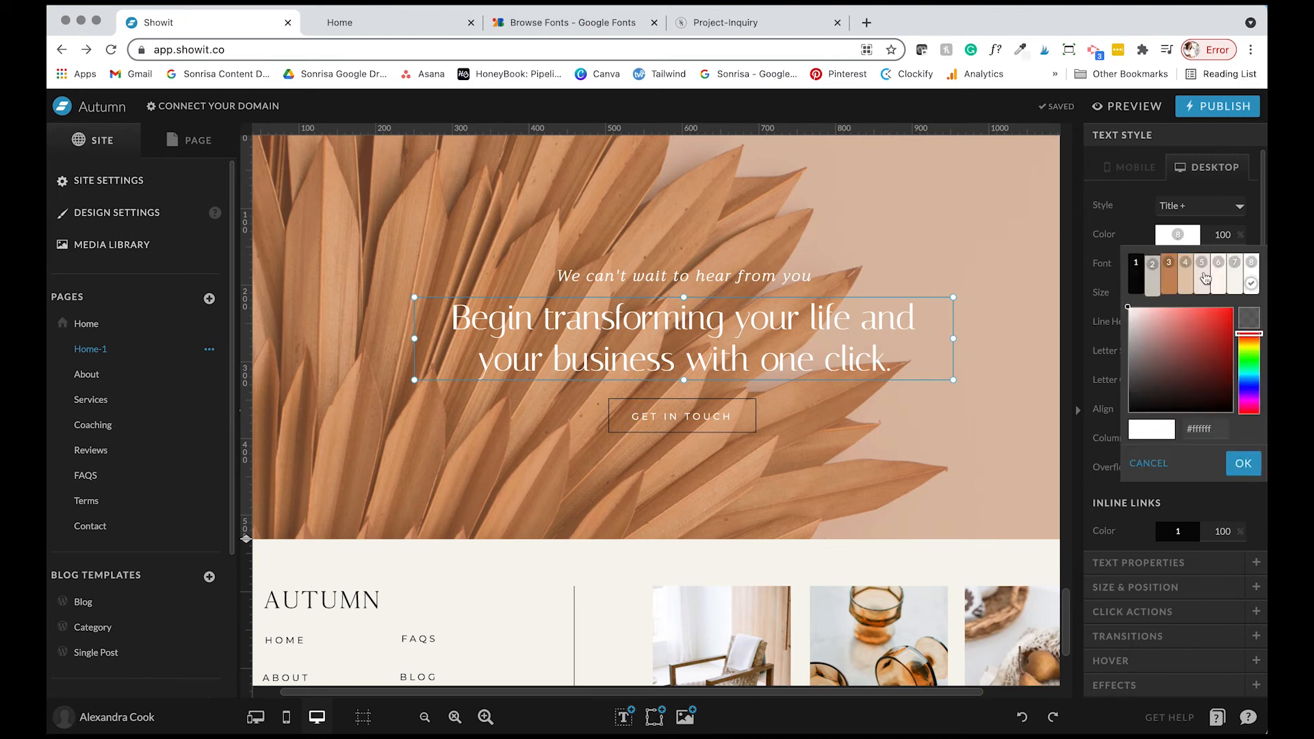
pyautogui.moveTo(1189, 430); pyautogui.dragTo(1227, 430)
pyautogui.click(1103, 214)
pyautogui.click(1183, 264)
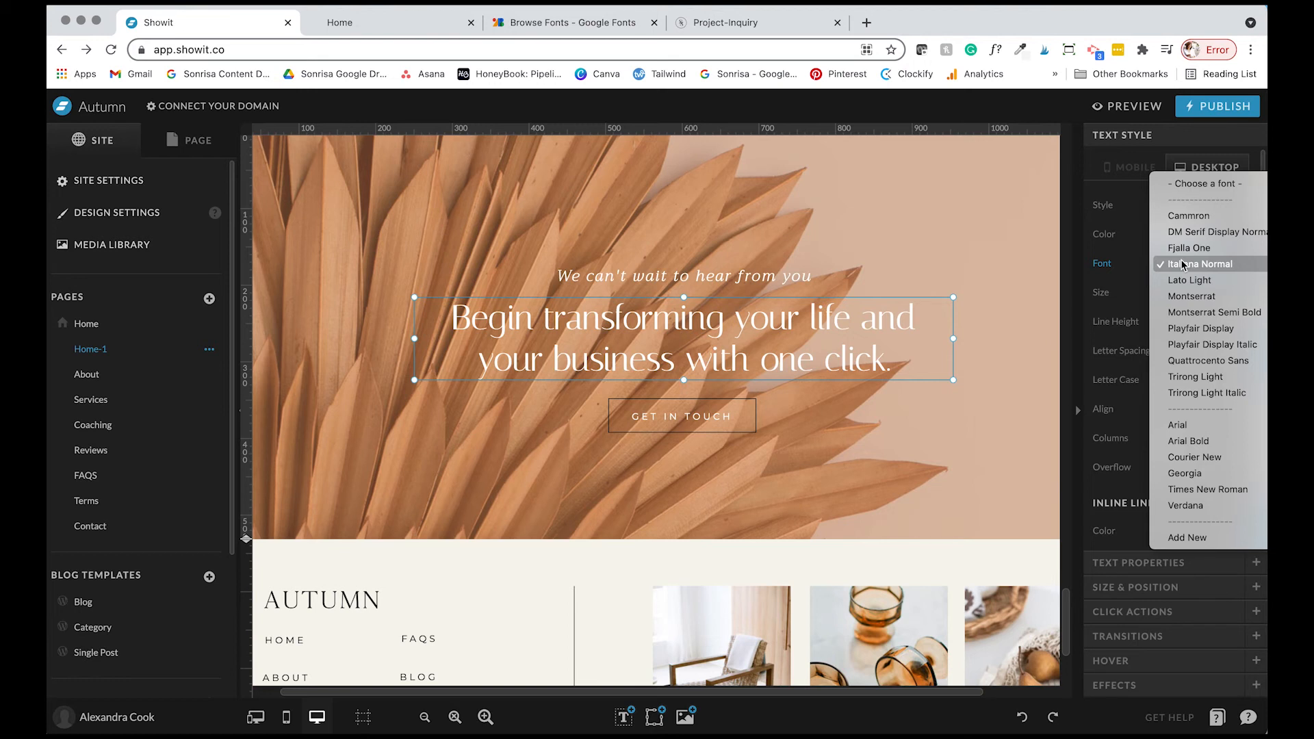
pyautogui.click(1184, 264)
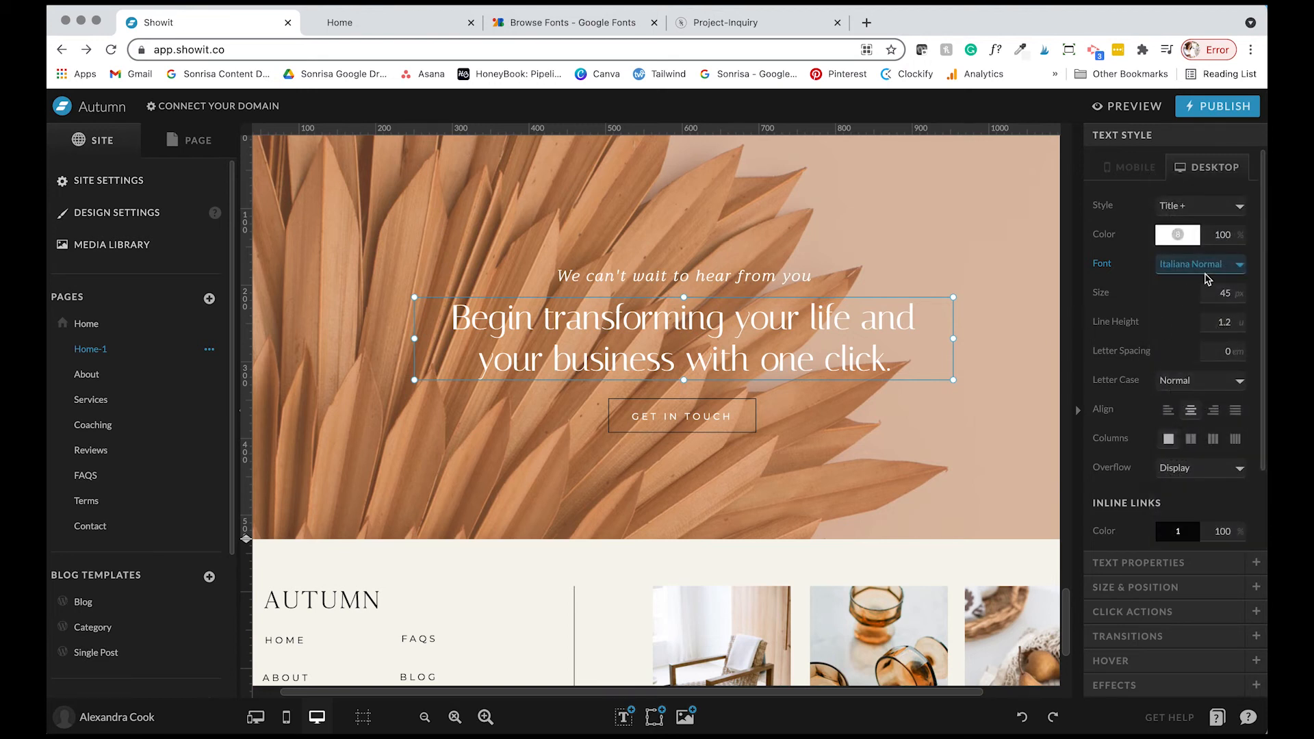
# Set the line height of the "Begin transforming your life and your business" headline to 1.5
pyautogui.click(1227, 322)
pyautogui.write('1.5')
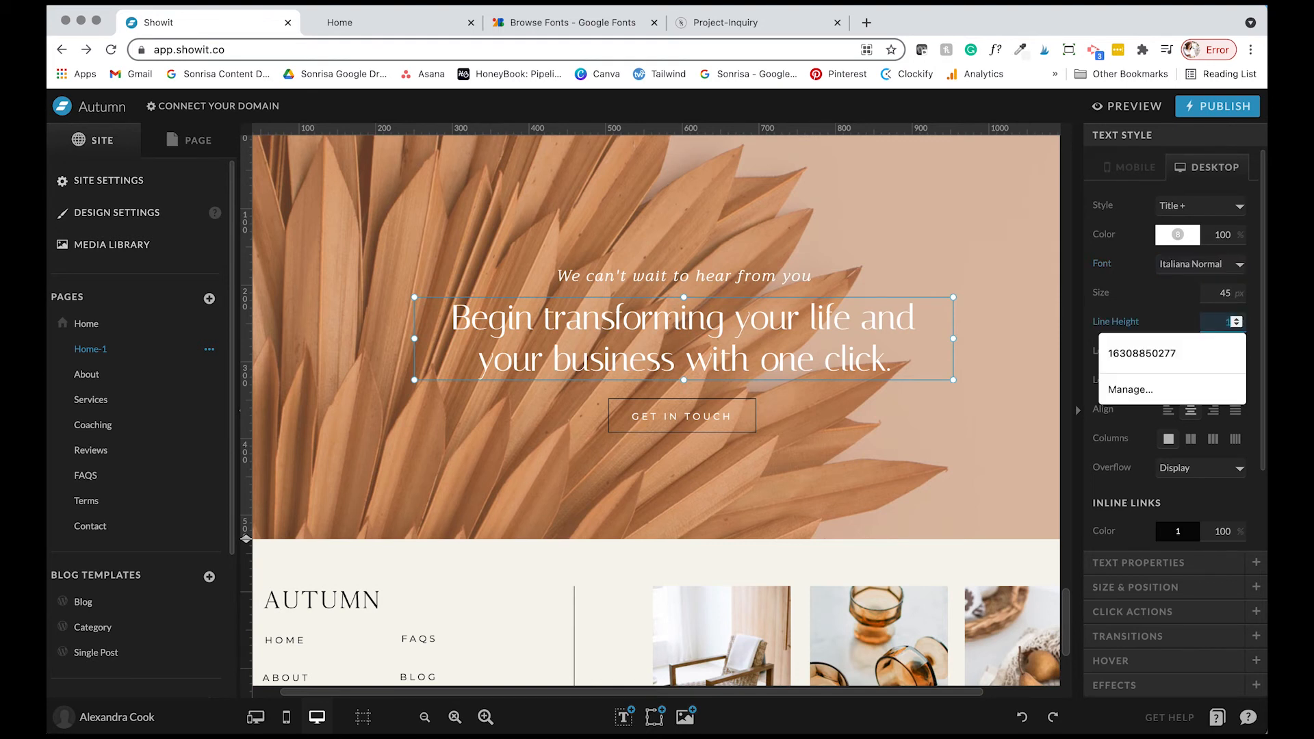
pyautogui.press('Return')
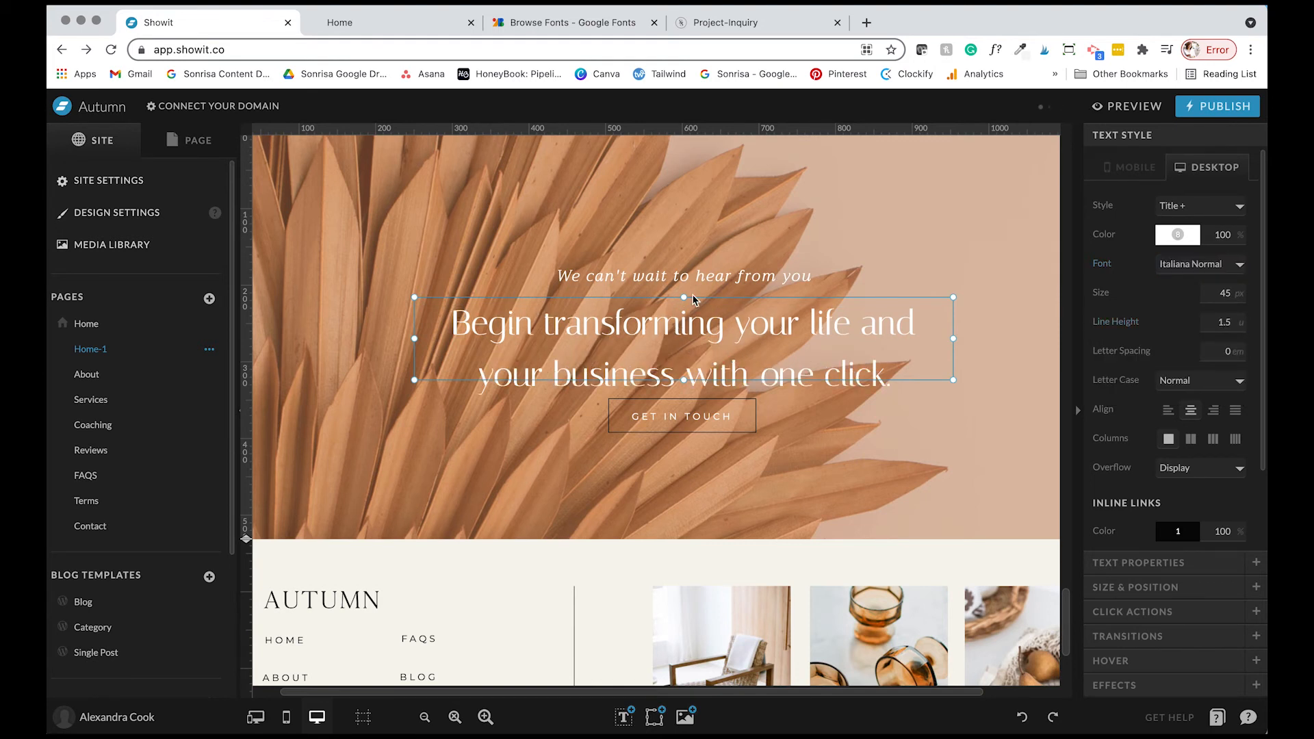
# Try a letter spacing of 1 on the headline, and set it back to 0
pyautogui.click(1244, 353)
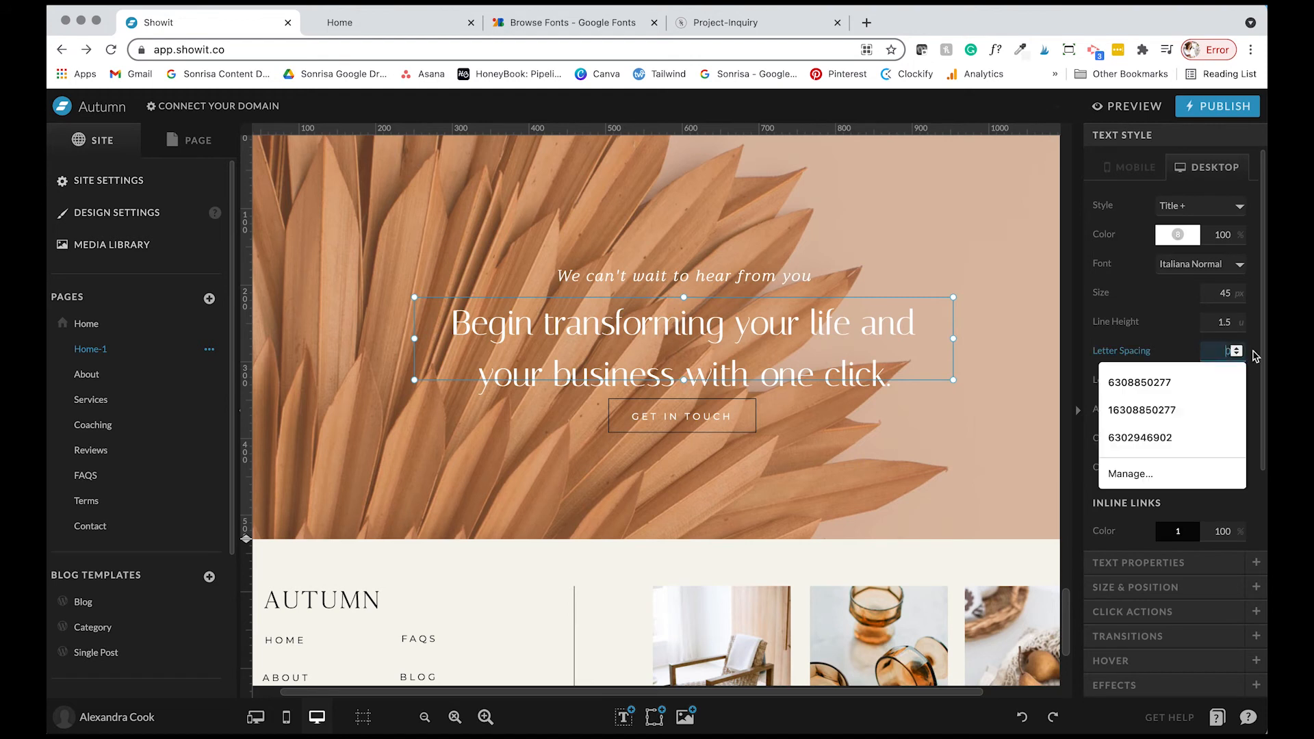
pyautogui.write('1')
pyautogui.press('Return')
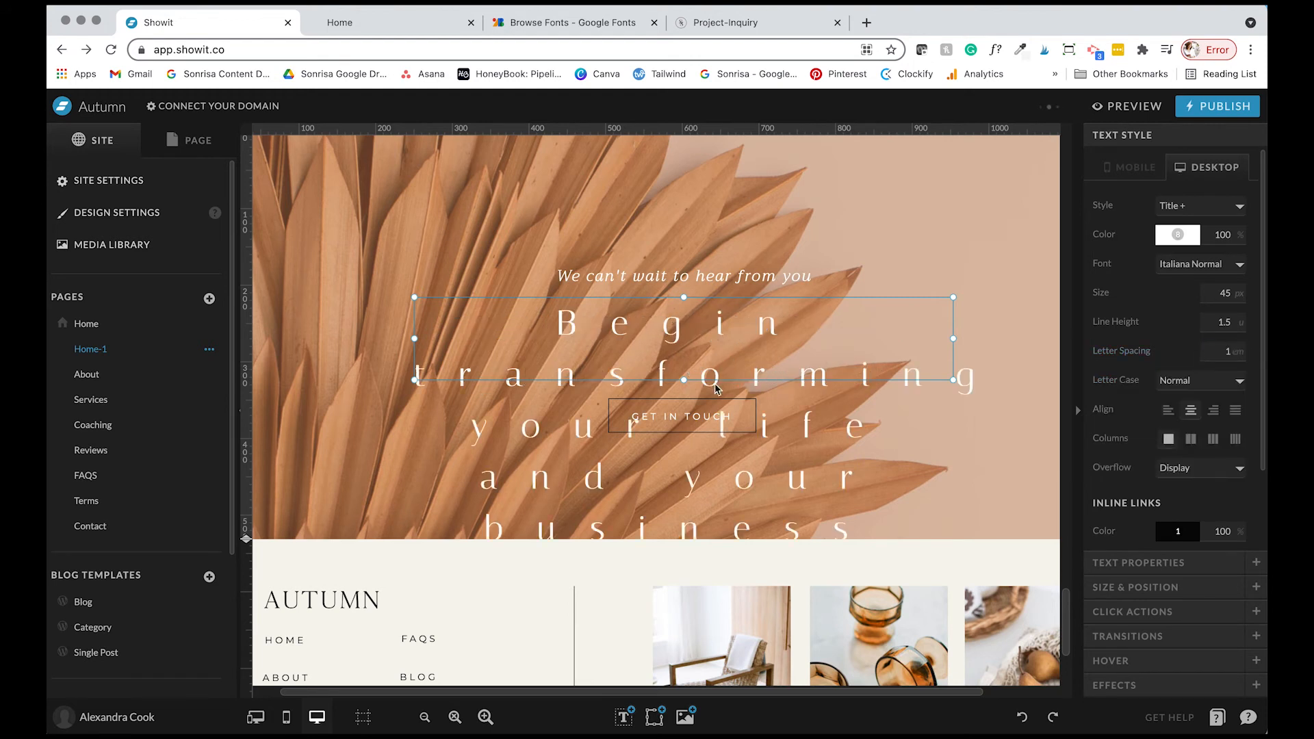
pyautogui.click(1236, 349)
pyautogui.press('super+a')
pyautogui.press('BackSpace')
pyautogui.write('0')
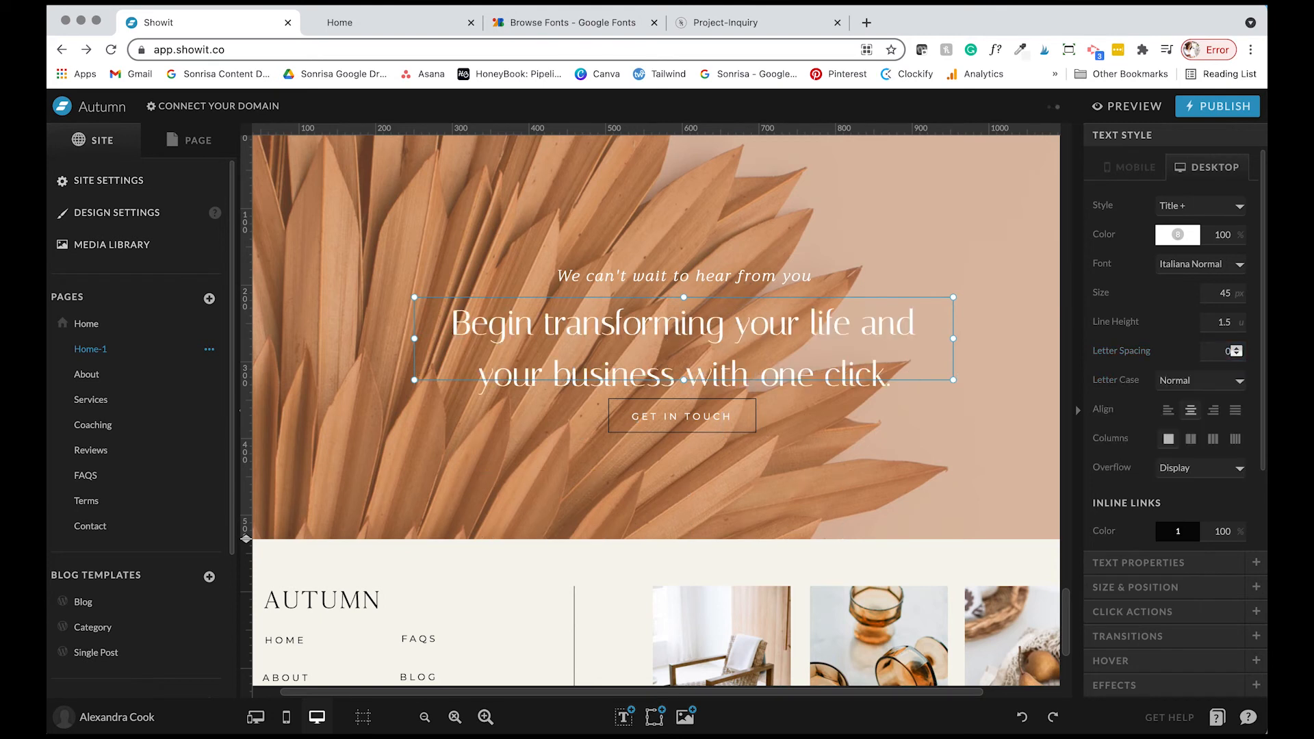
pyautogui.moveTo(1231, 350); pyautogui.dragTo(1099, 292)
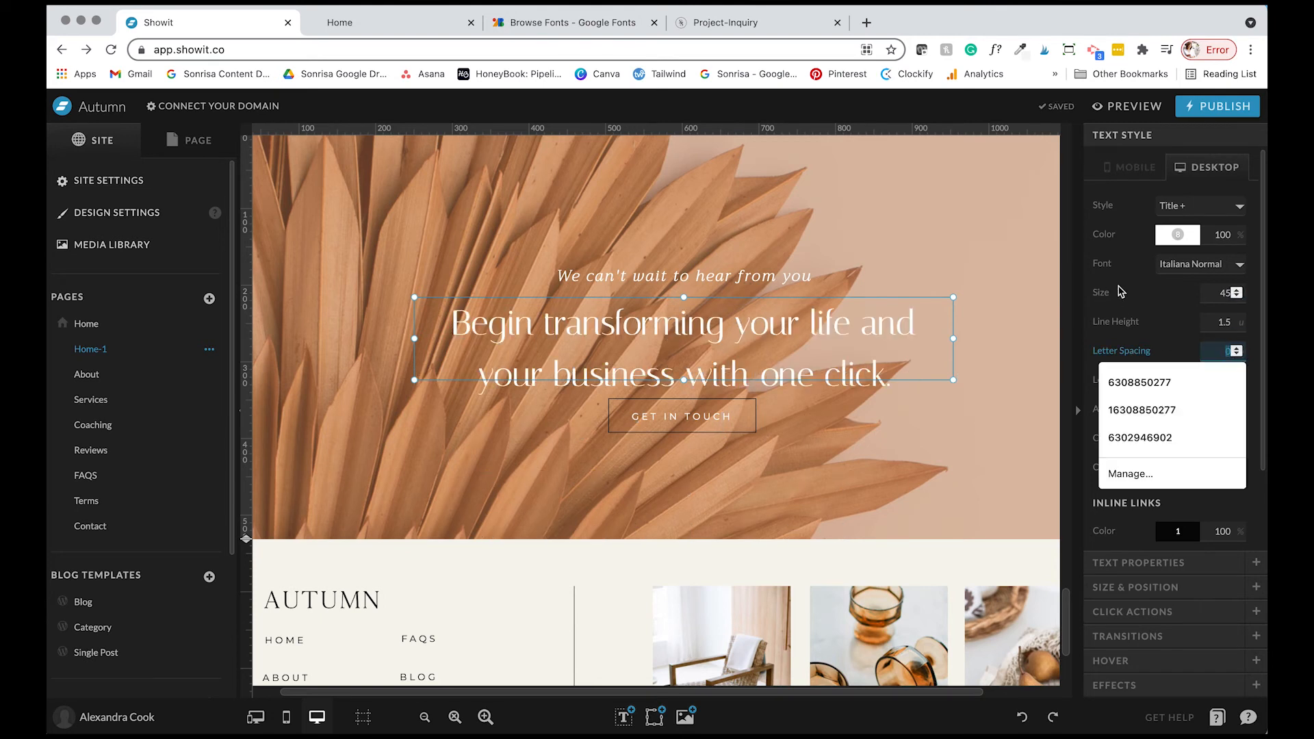
pyautogui.click(1152, 351)
# Set the headline's letter case to UPPERCASE and center-align its text
pyautogui.click(1184, 385)
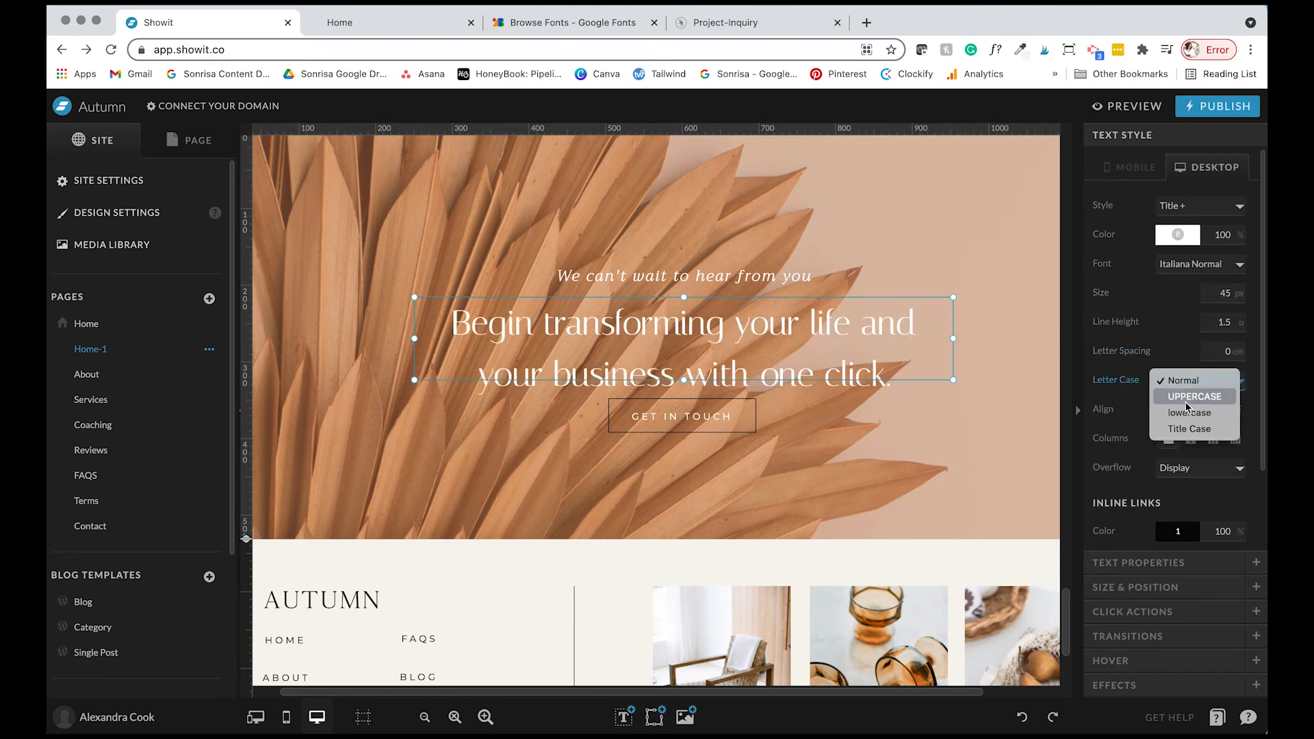
pyautogui.click(1188, 398)
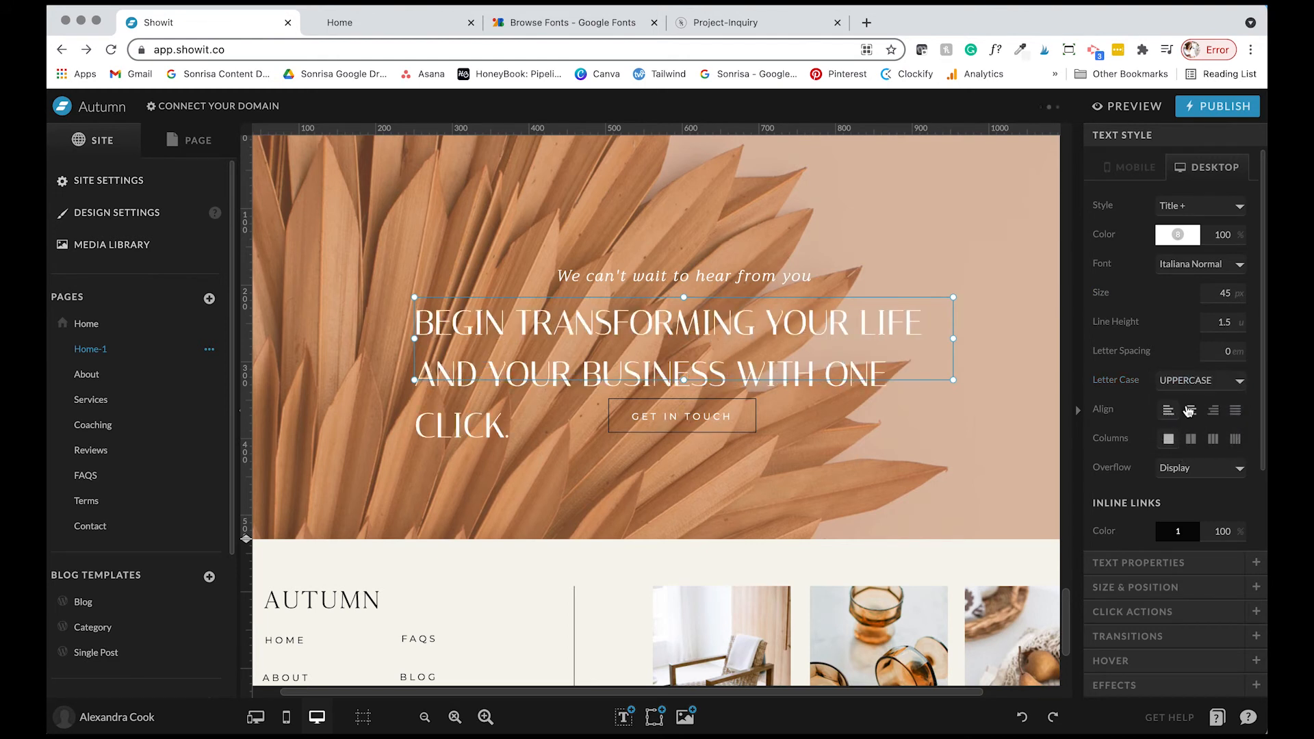
pyautogui.click(1191, 410)
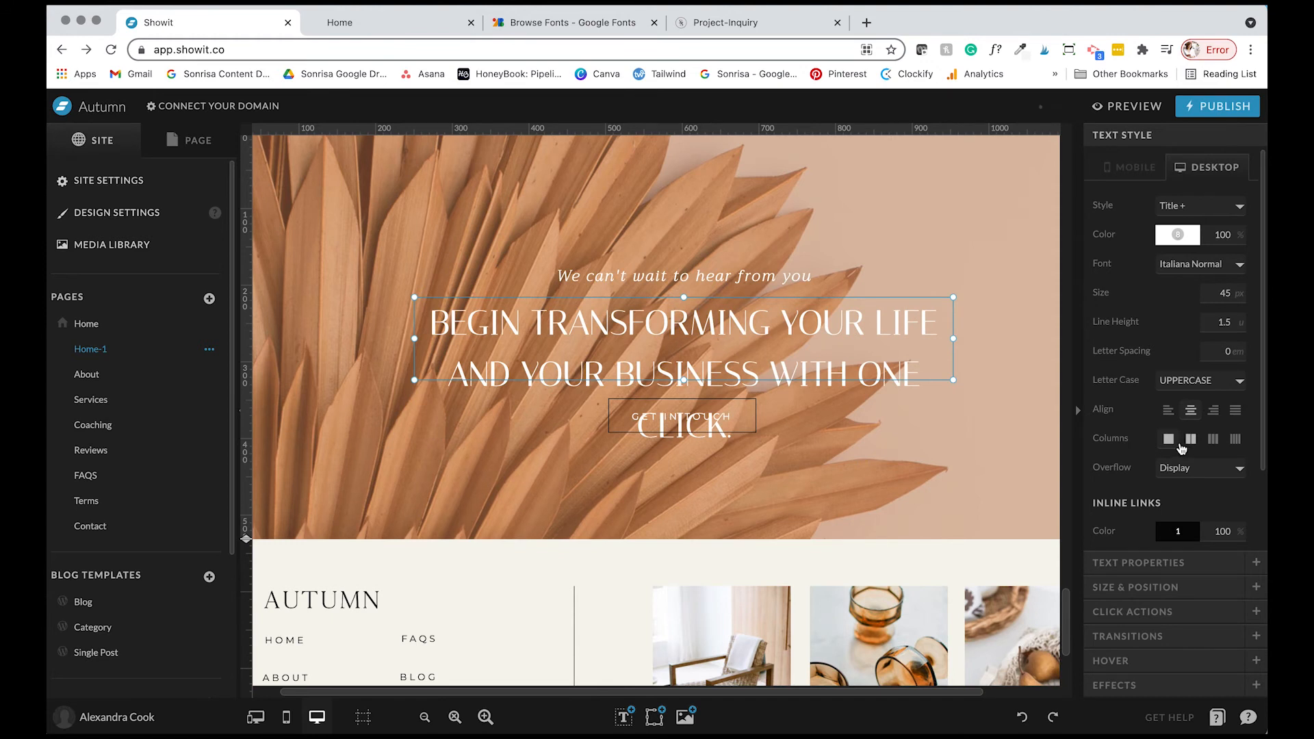
# Try the Single Line overflow on the headline, and set it back to Display
pyautogui.scroll(-2, 1187, 438)
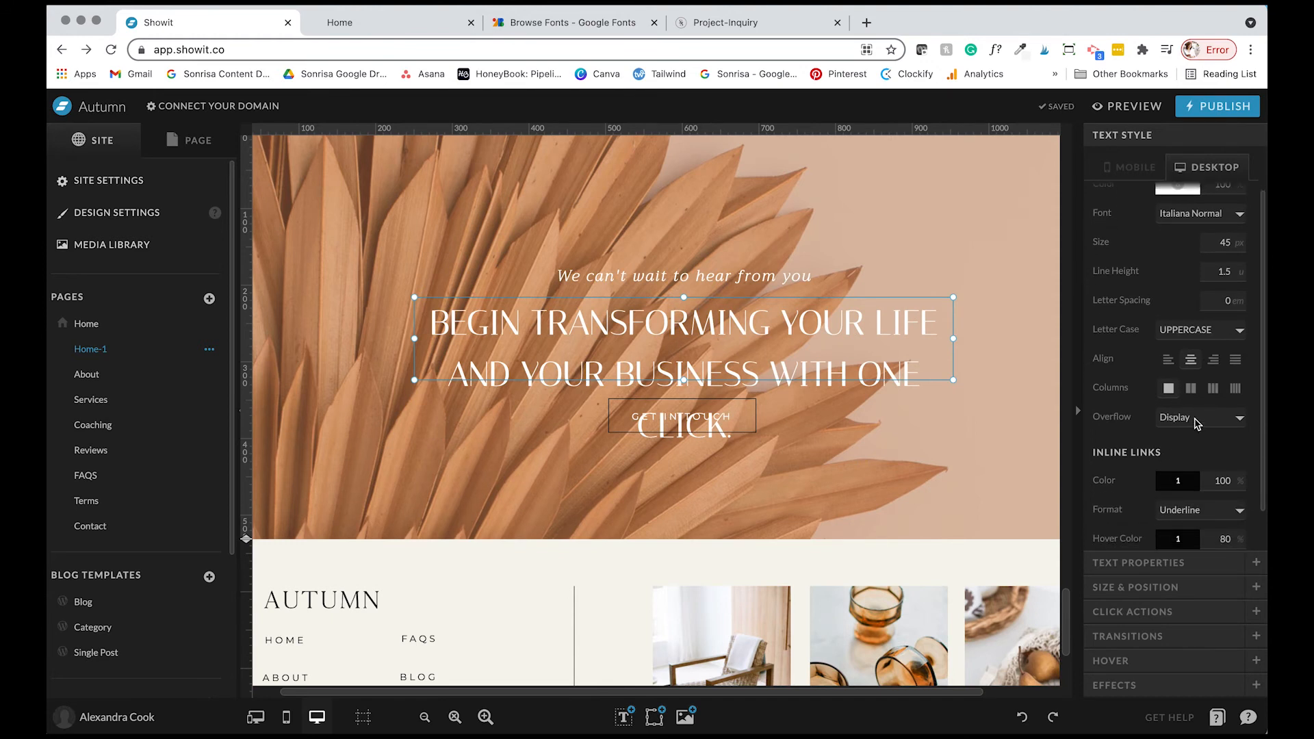
pyautogui.click(1198, 424)
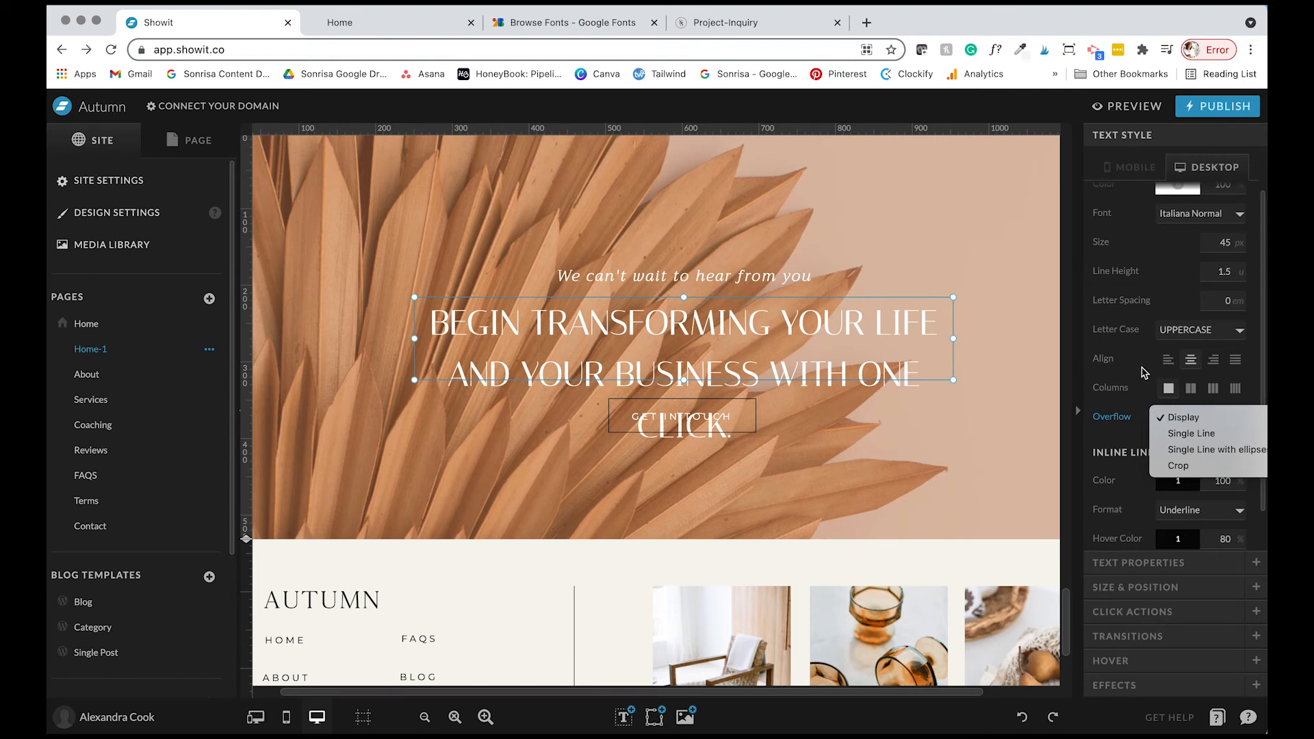
pyautogui.click(1191, 433)
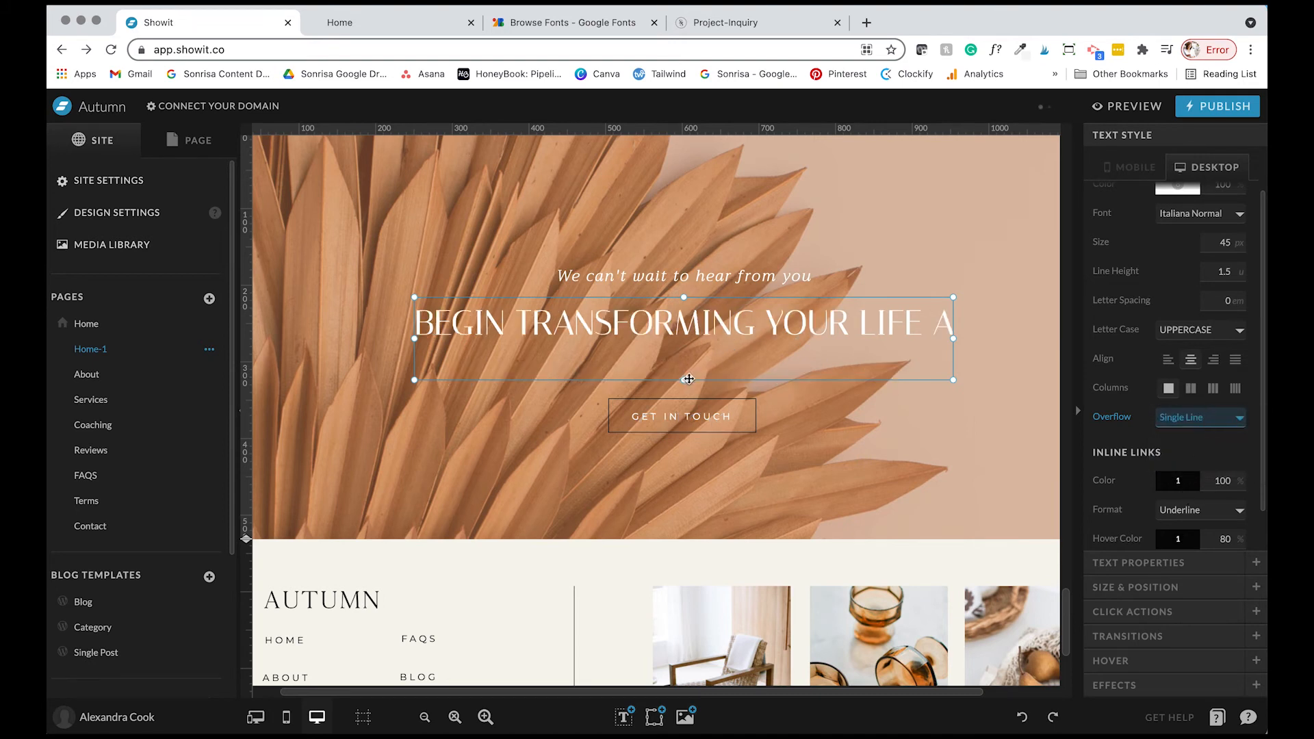
pyautogui.click(1158, 417)
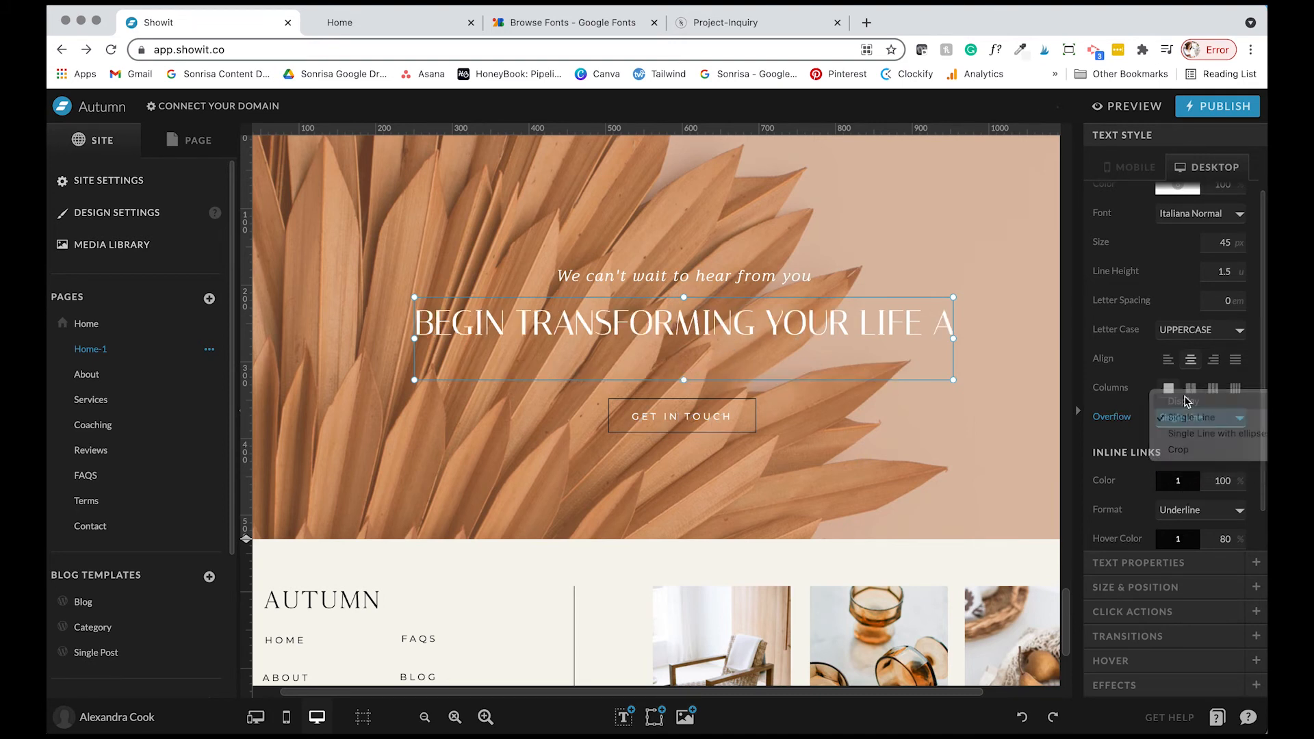
pyautogui.click(1187, 401)
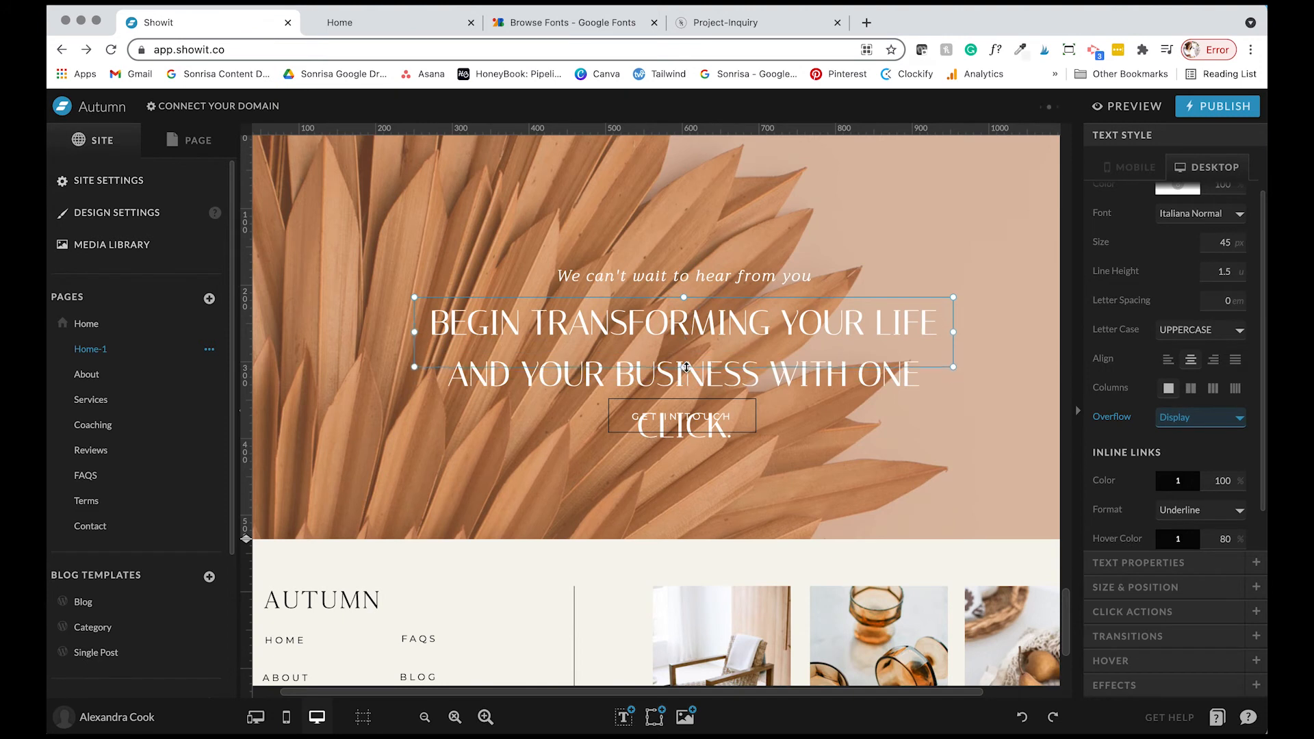
# Shorten the headline's text box to one line of text, try the single line with ellipsis overflow, and return the overflow to Display
pyautogui.moveTo(686, 367)
pyautogui.mouseDown()
pyautogui.moveTo(687, 378)
pyautogui.moveTo(692, 347)
pyautogui.mouseUp()
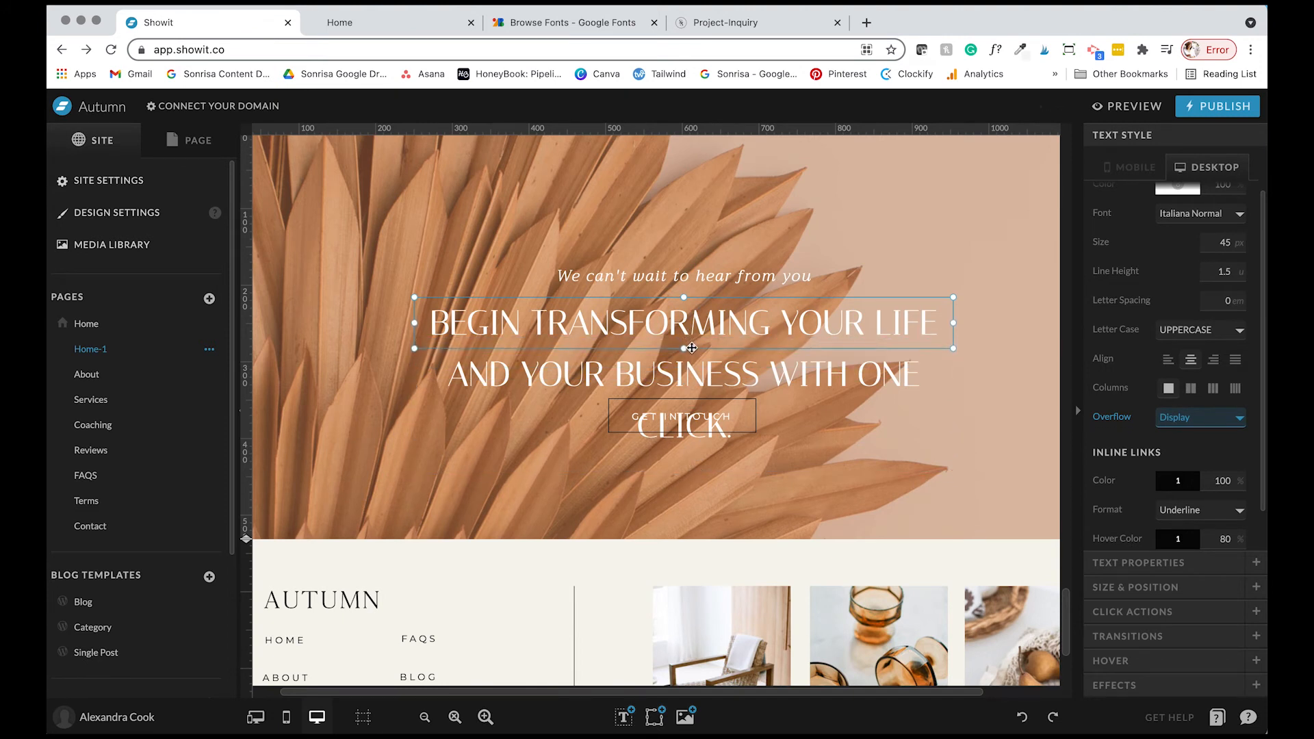
pyautogui.click(1199, 419)
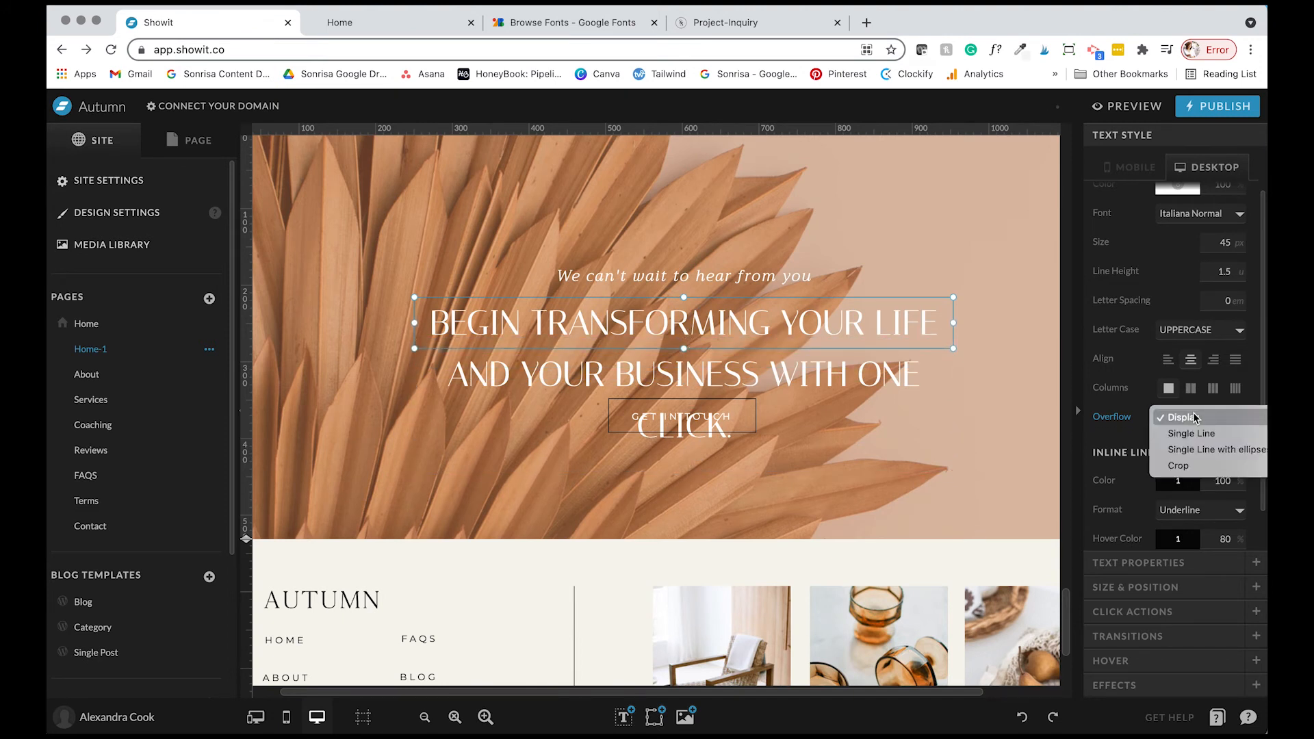
pyautogui.click(1203, 456)
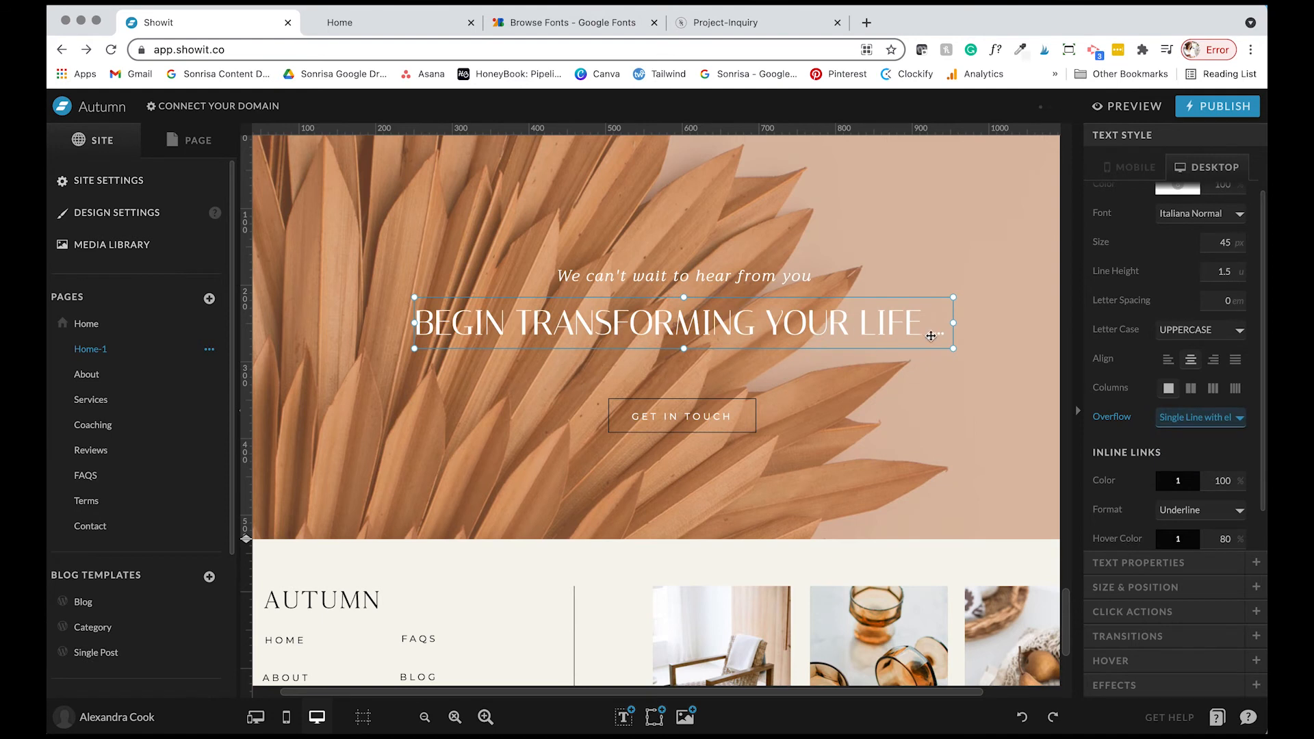
pyautogui.click(1203, 418)
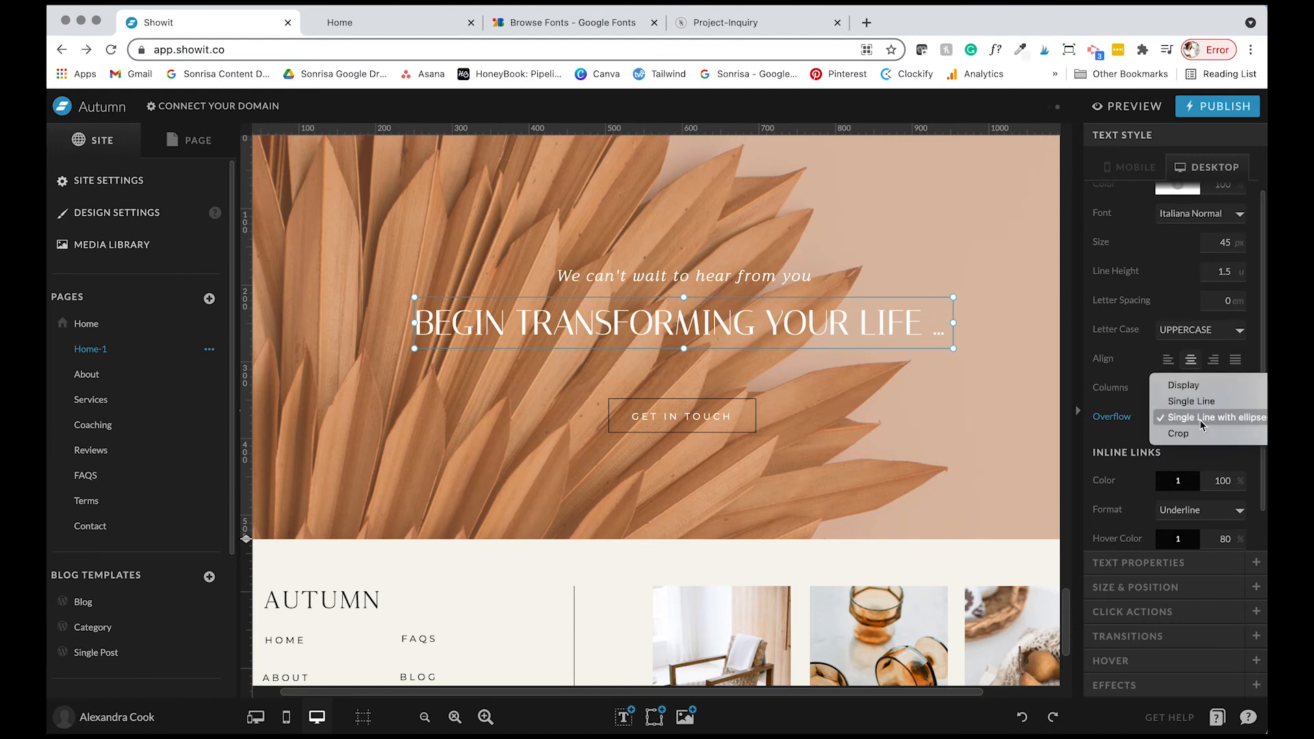
pyautogui.click(1195, 386)
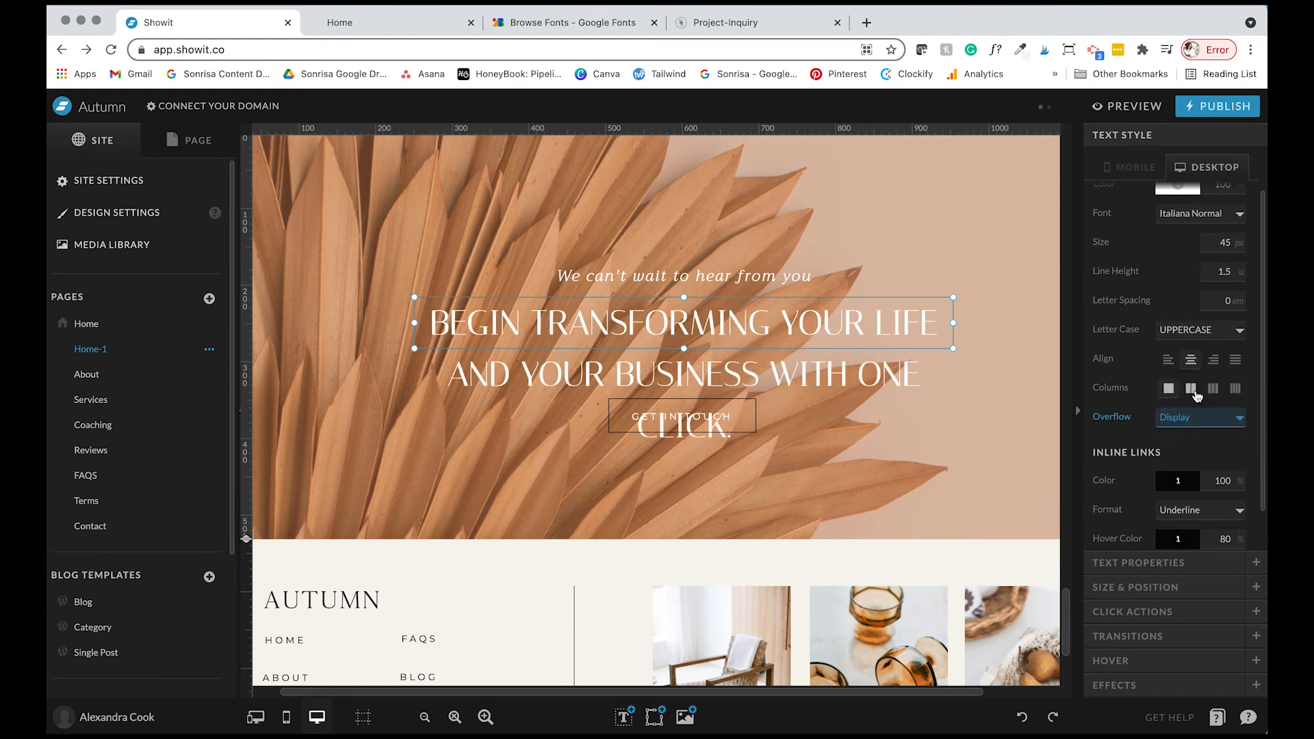
# Set the headline's letter case to Normal
pyautogui.click(1174, 331)
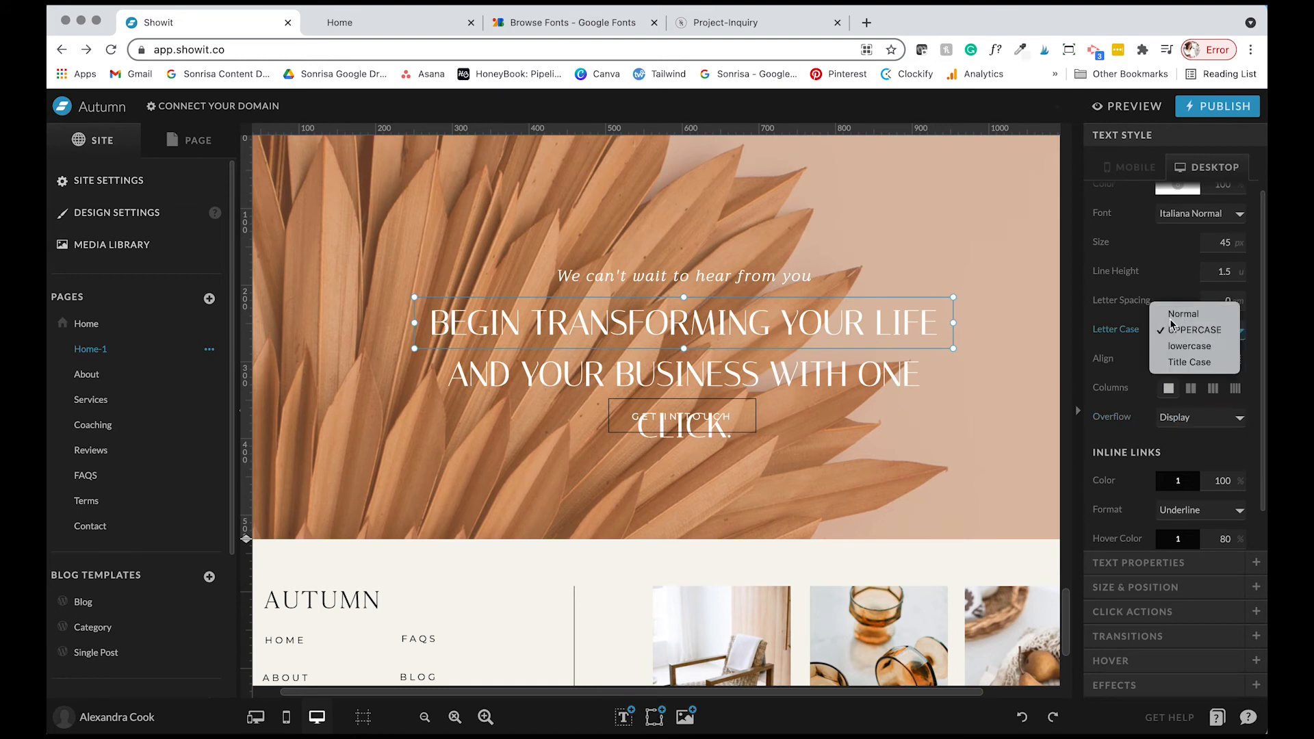
pyautogui.click(1179, 311)
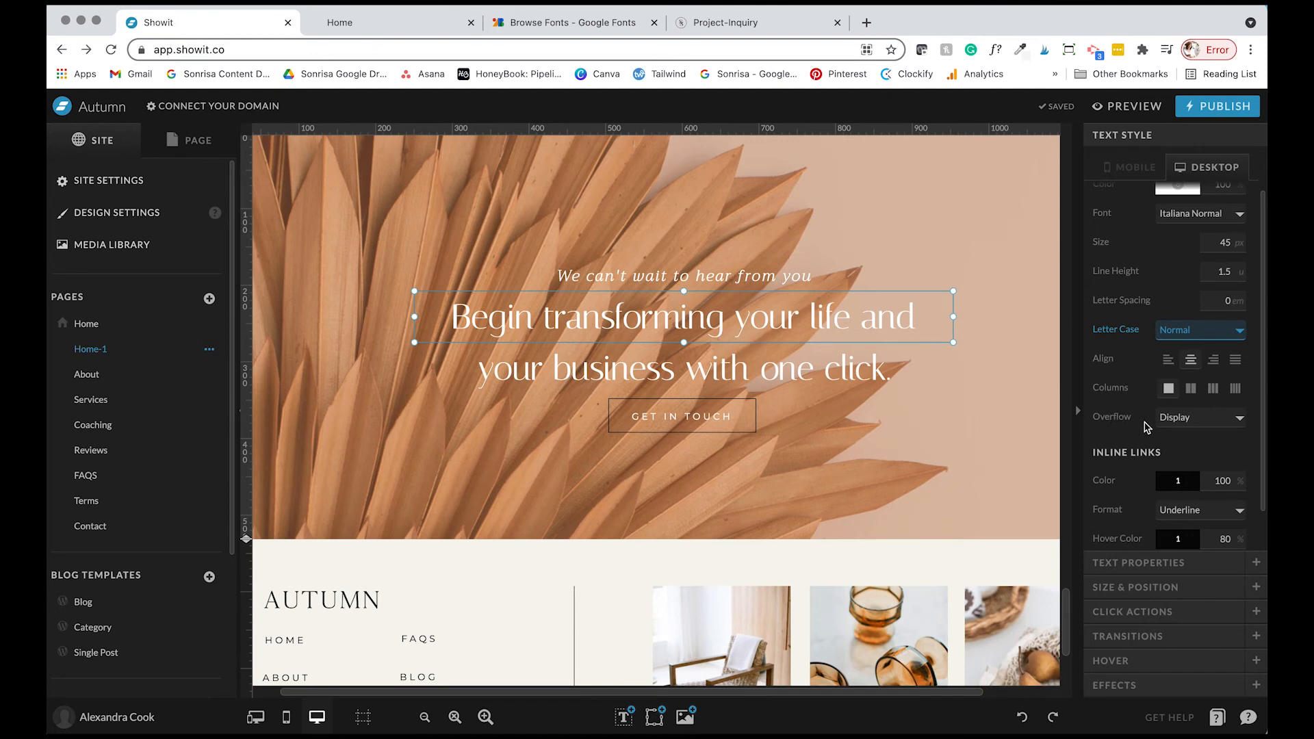
pyautogui.scroll(-1, 1191, 453)
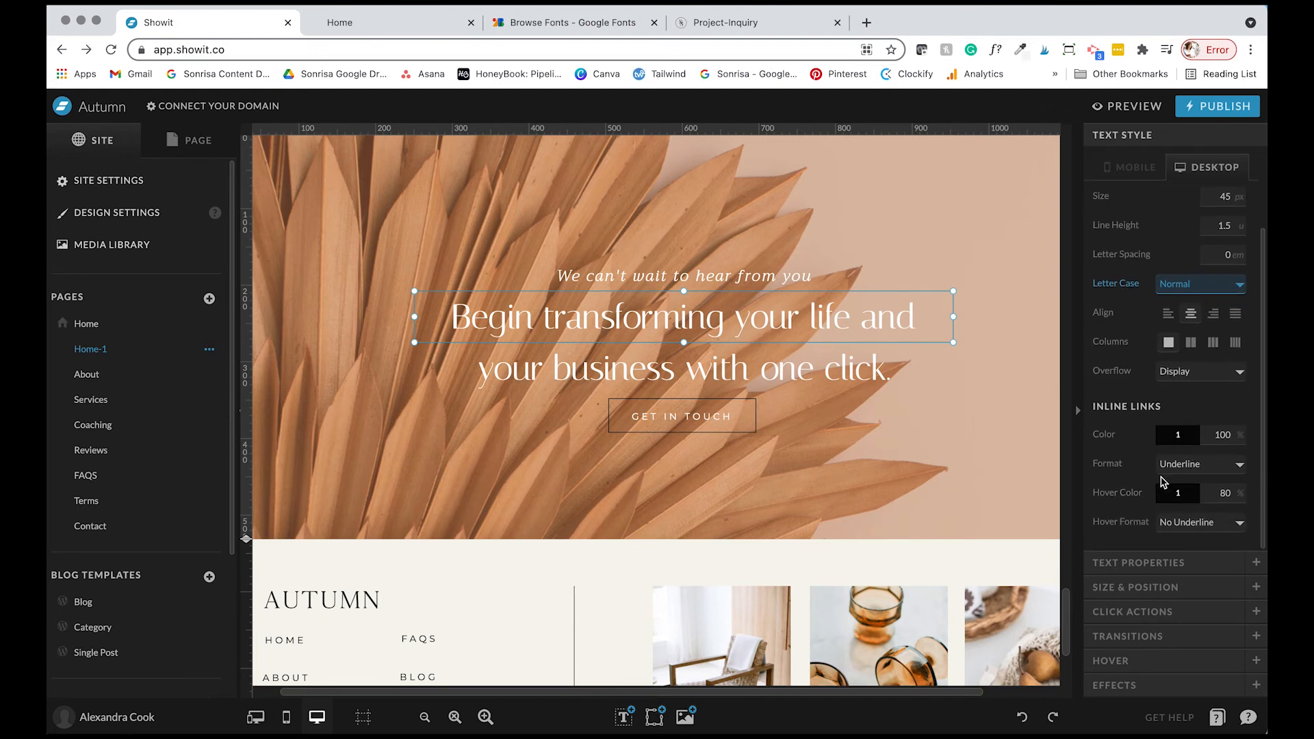
# Compare the contact form text properties of the headline, the "FREE RESOURCE" label and the First Name field in the Resources canvas
pyautogui.click(1150, 564)
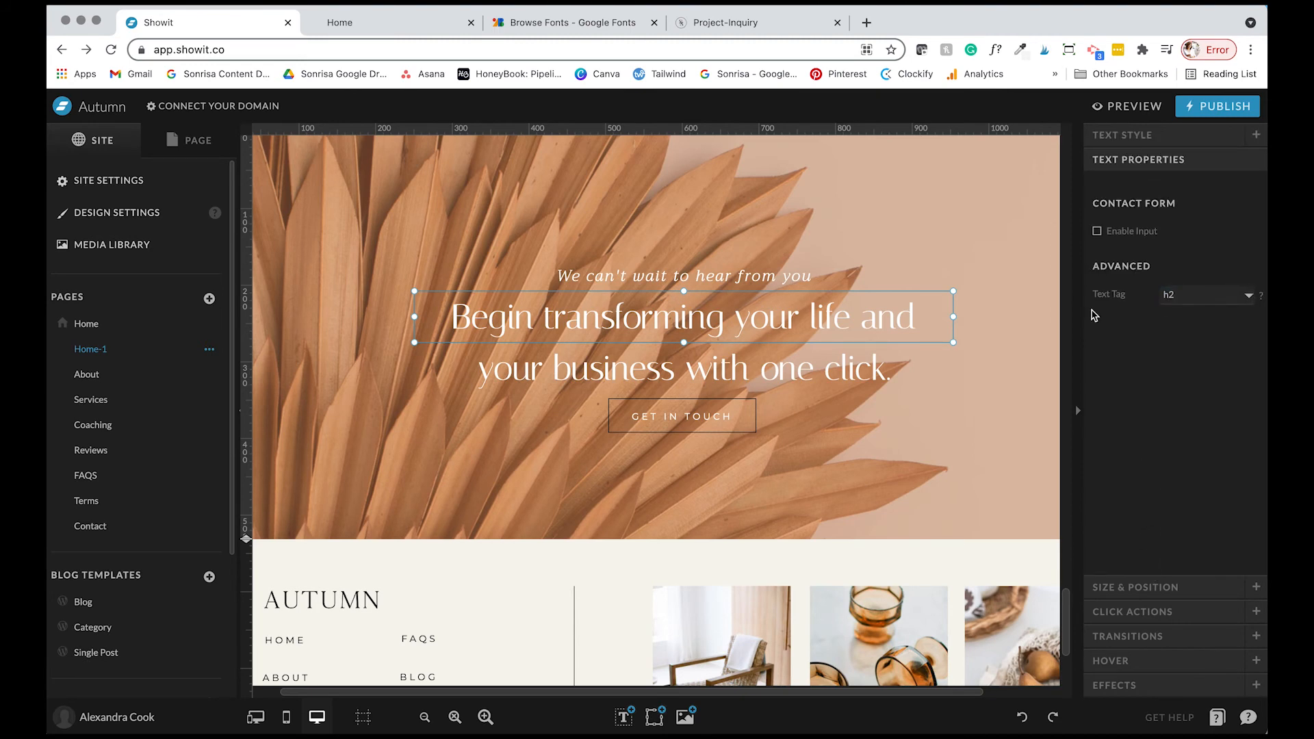
pyautogui.scroll(20, 750, 320)
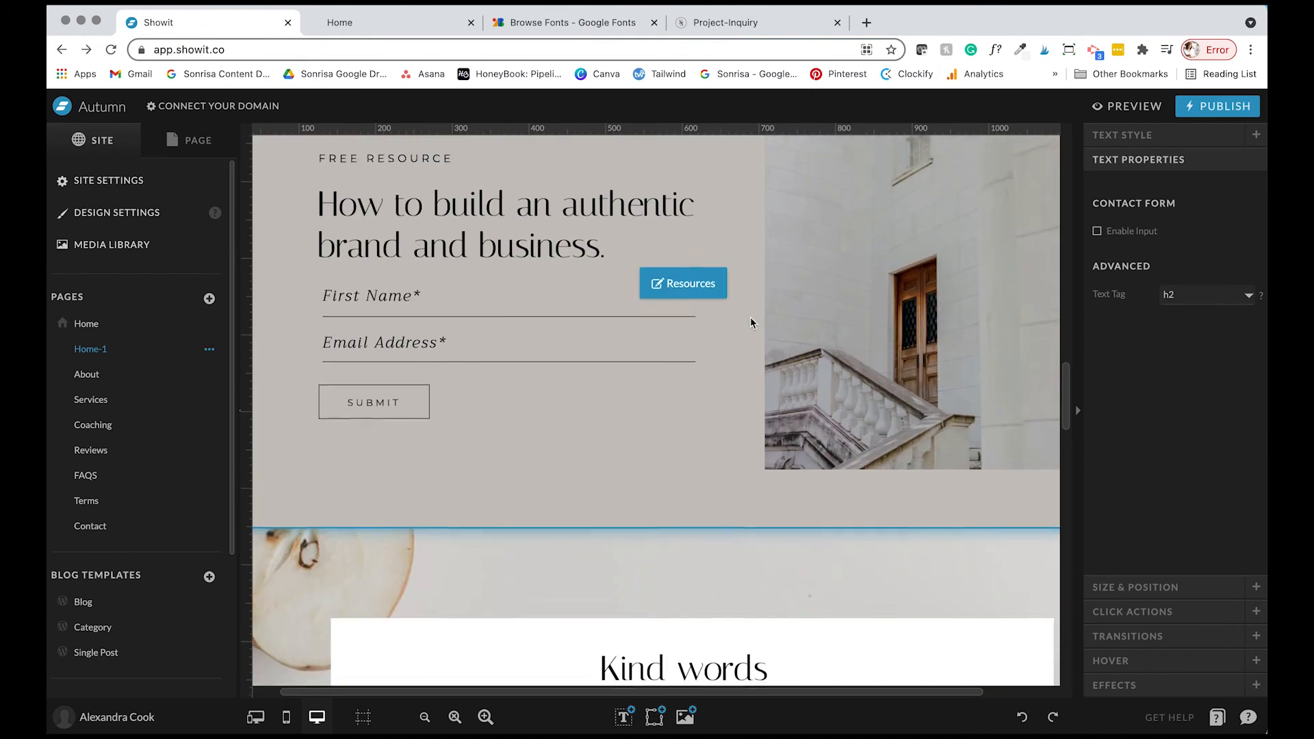
pyautogui.click(312, 200)
pyautogui.scroll(1, 560, 271)
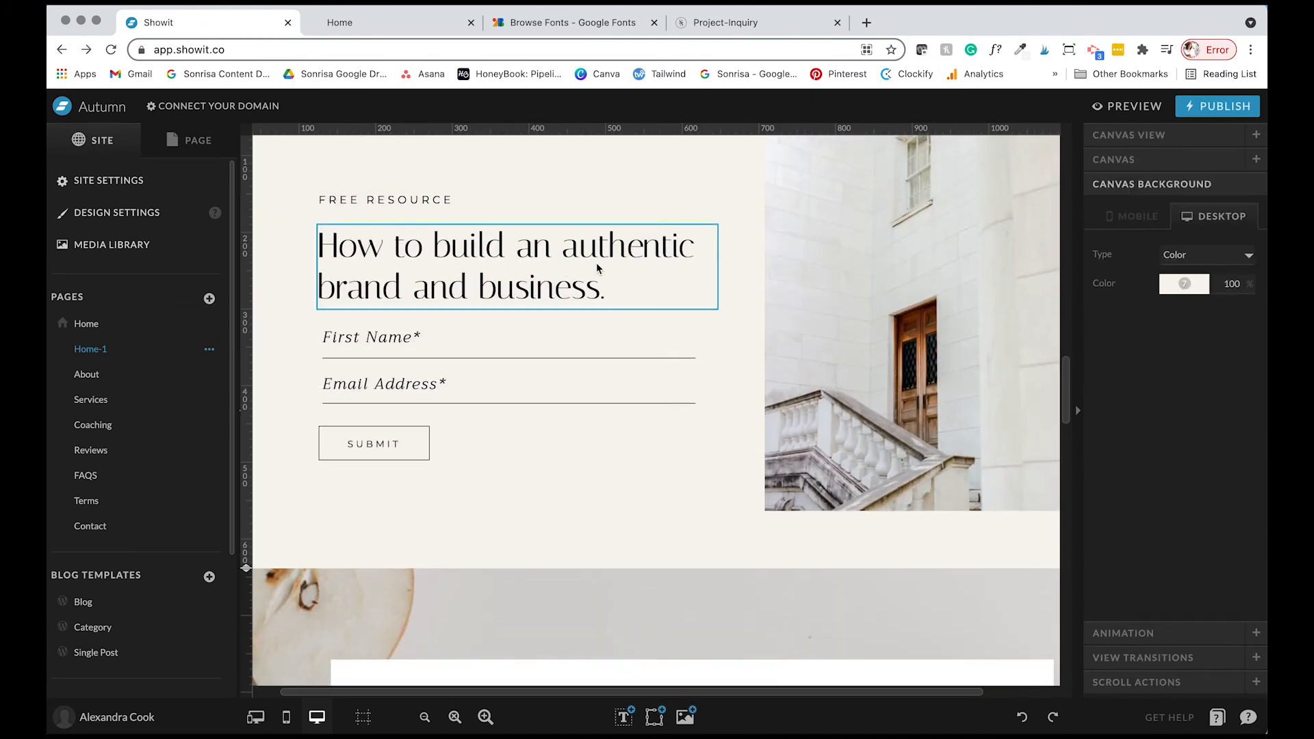
pyautogui.click(427, 339)
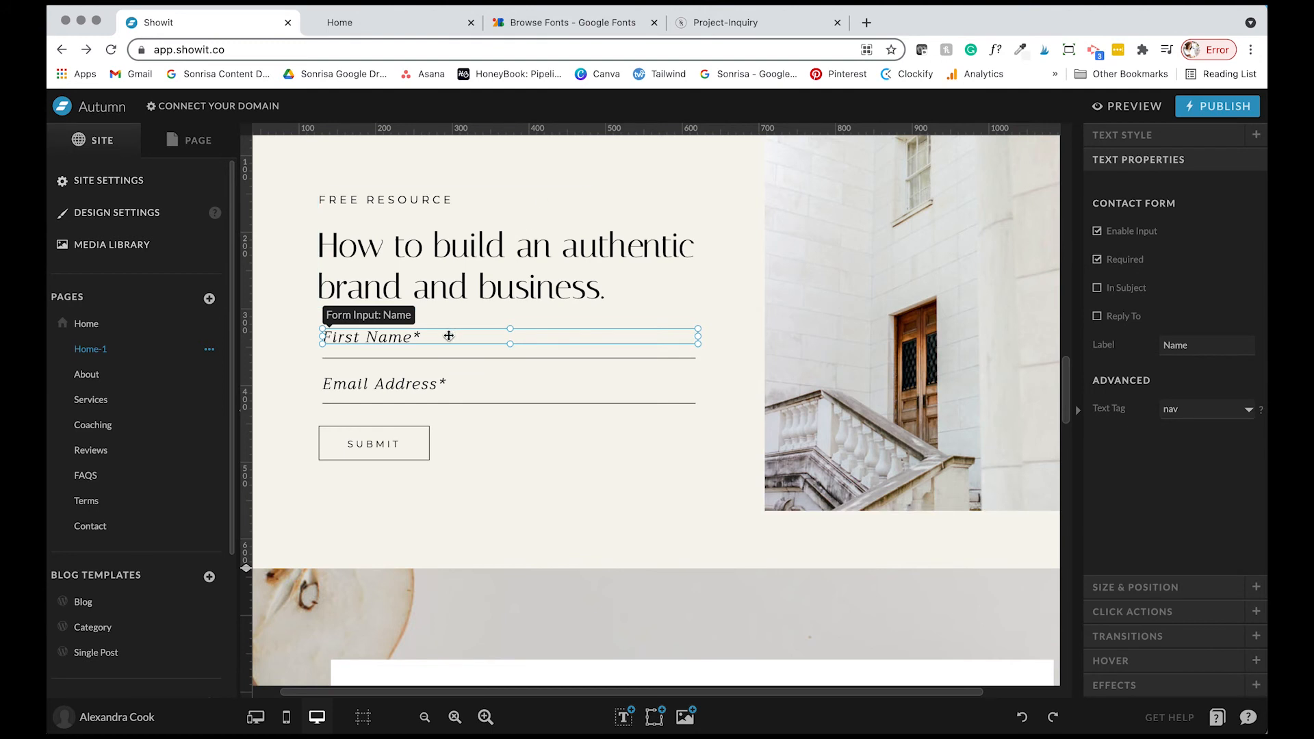
pyautogui.moveTo(623, 716)
pyautogui.click(423, 200)
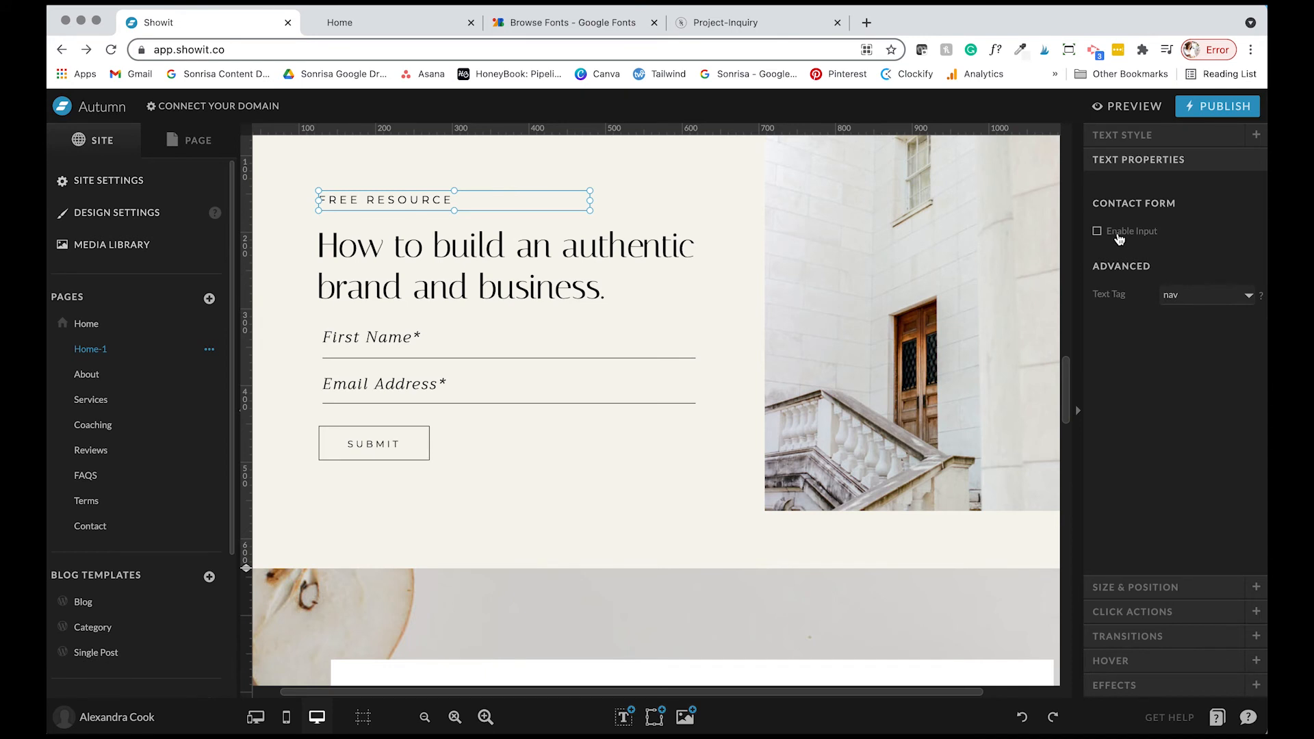
pyautogui.click(660, 342)
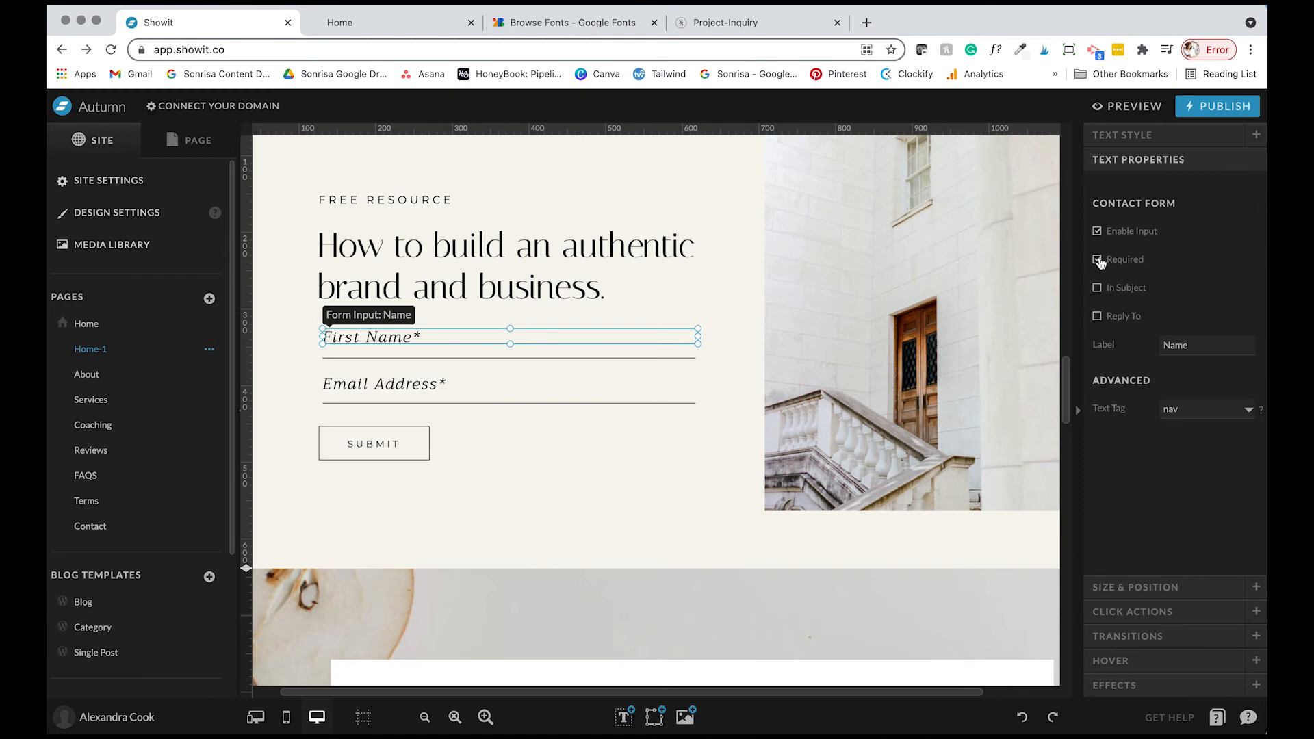
# Examine the Submit button's click actions, including the link type, canvas and canvas view options, keeping Canvas, This Canvas and Next
pyautogui.click(382, 448)
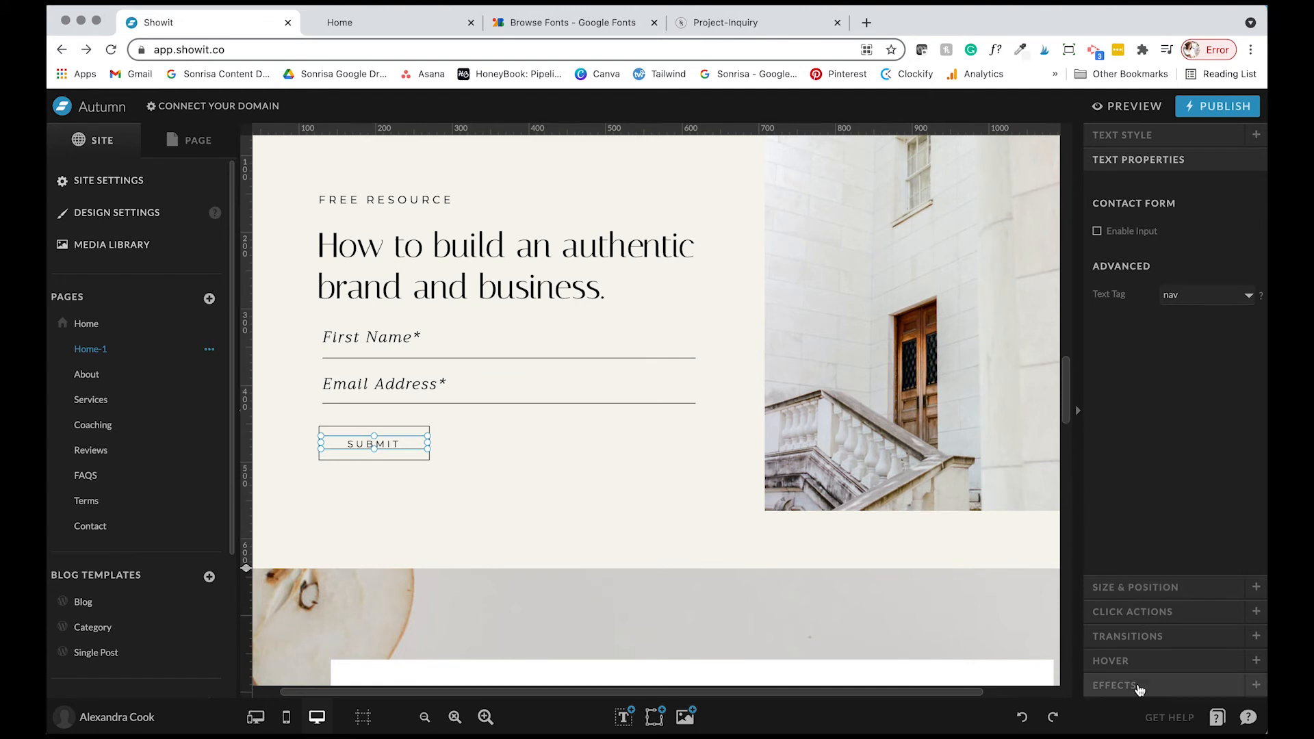
pyautogui.click(1145, 612)
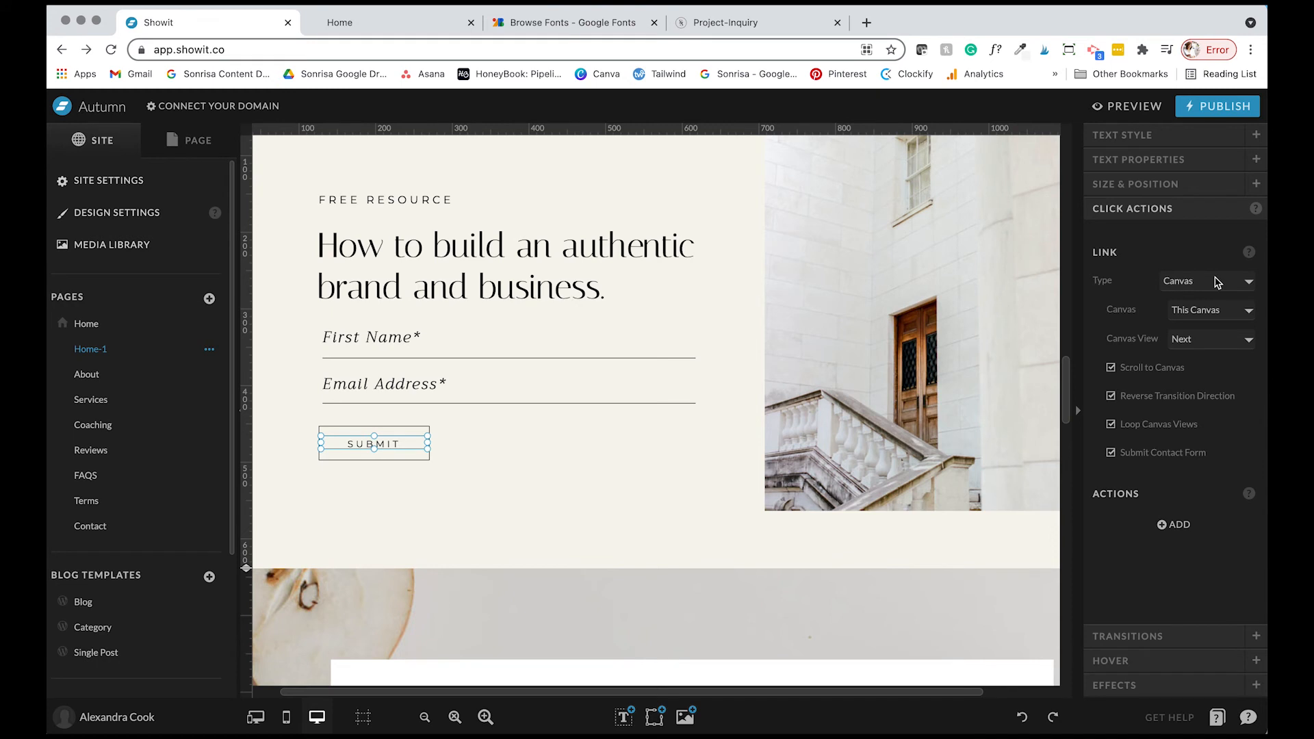
pyautogui.click(198, 141)
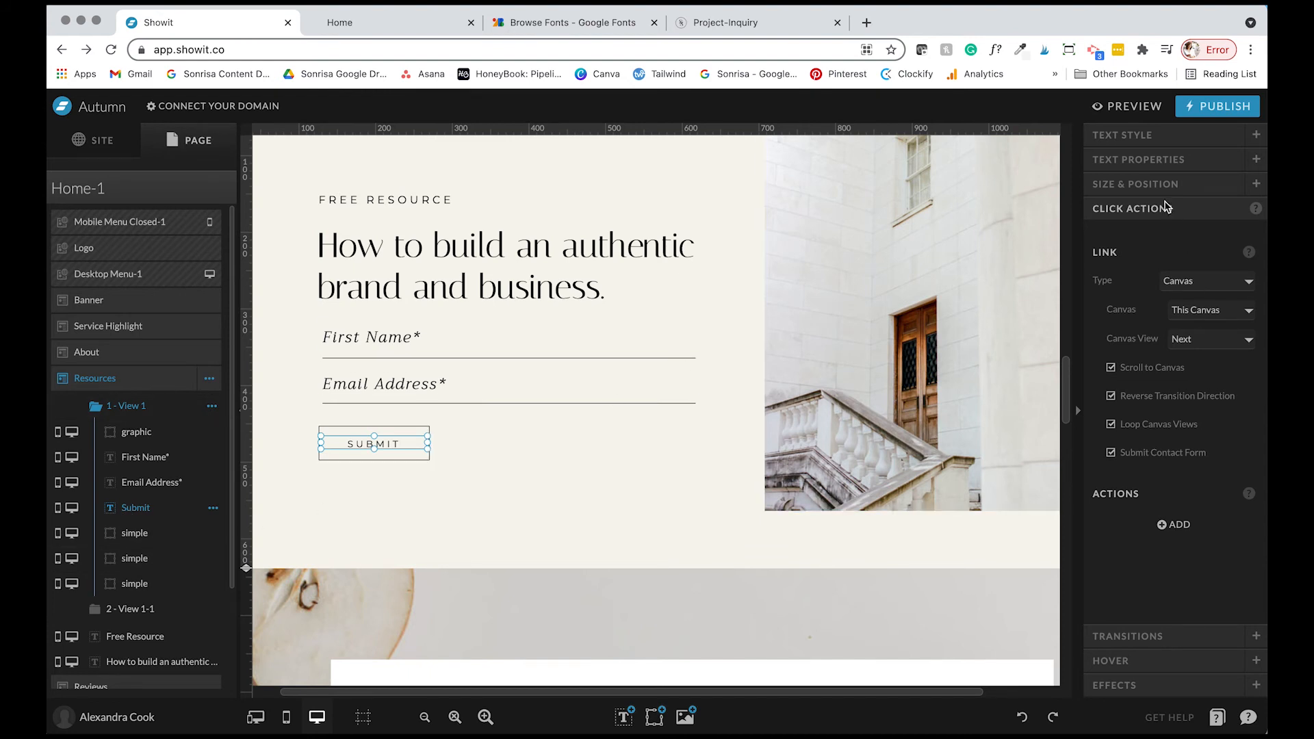
pyautogui.click(1206, 283)
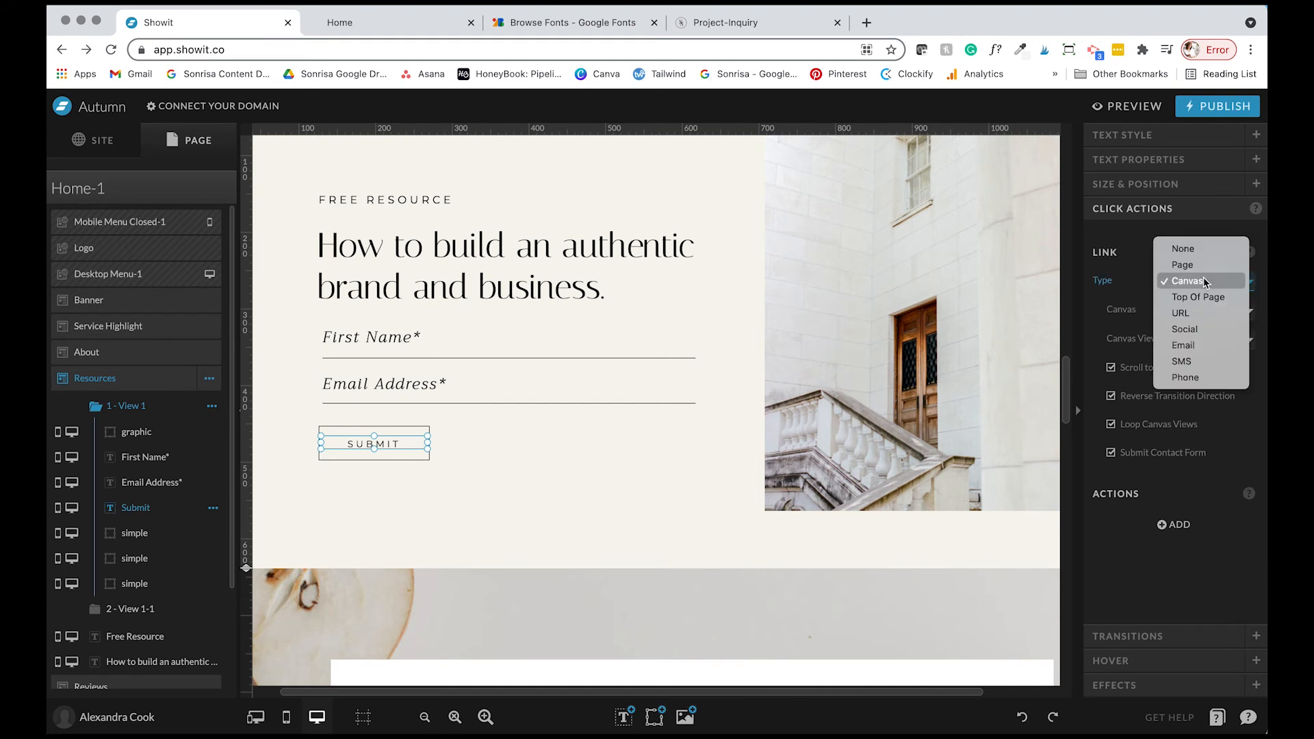
pyautogui.press('Escape')
pyautogui.click(1208, 312)
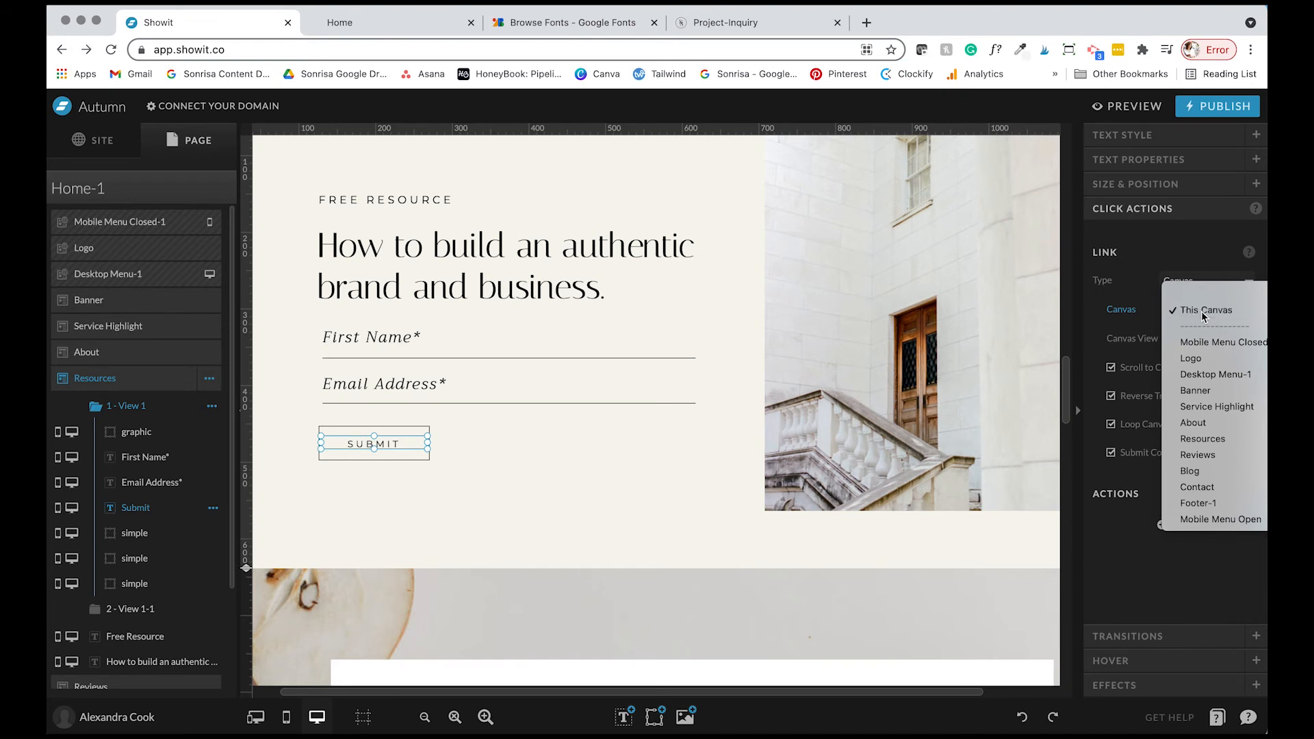
pyautogui.click(1204, 314)
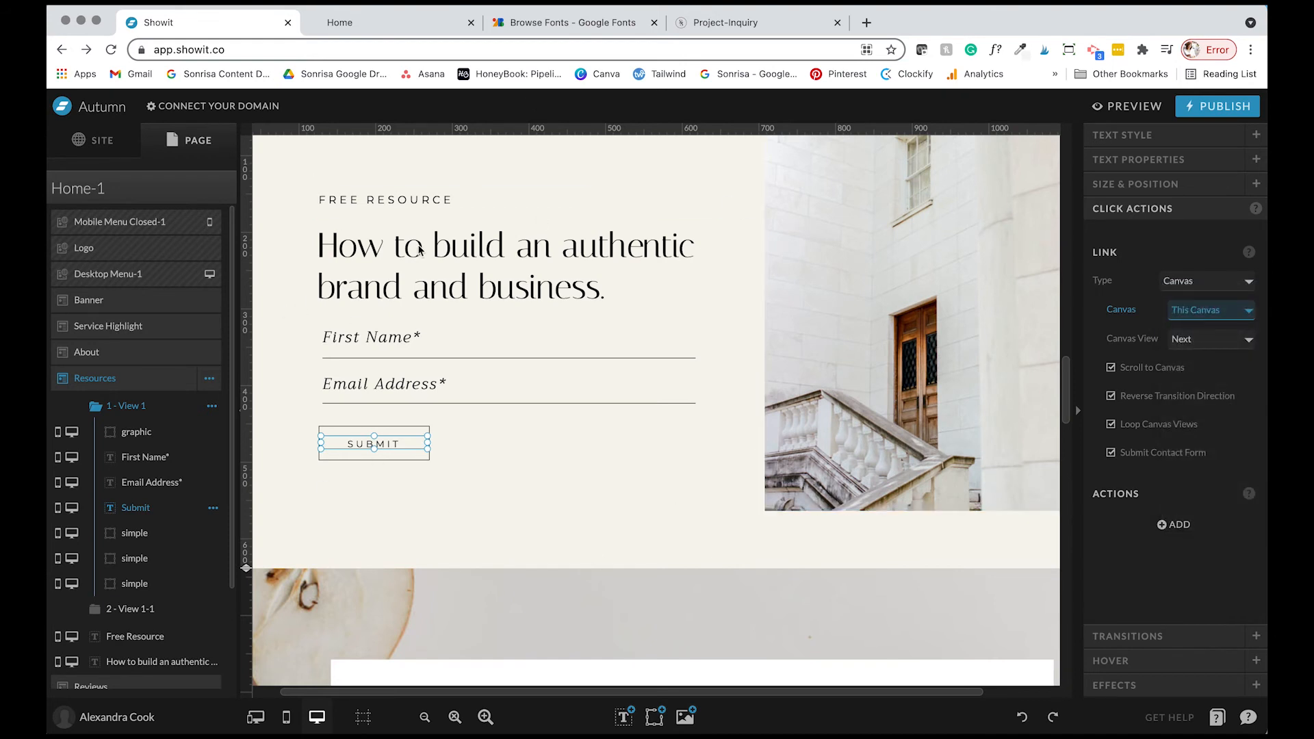
pyautogui.click(1201, 342)
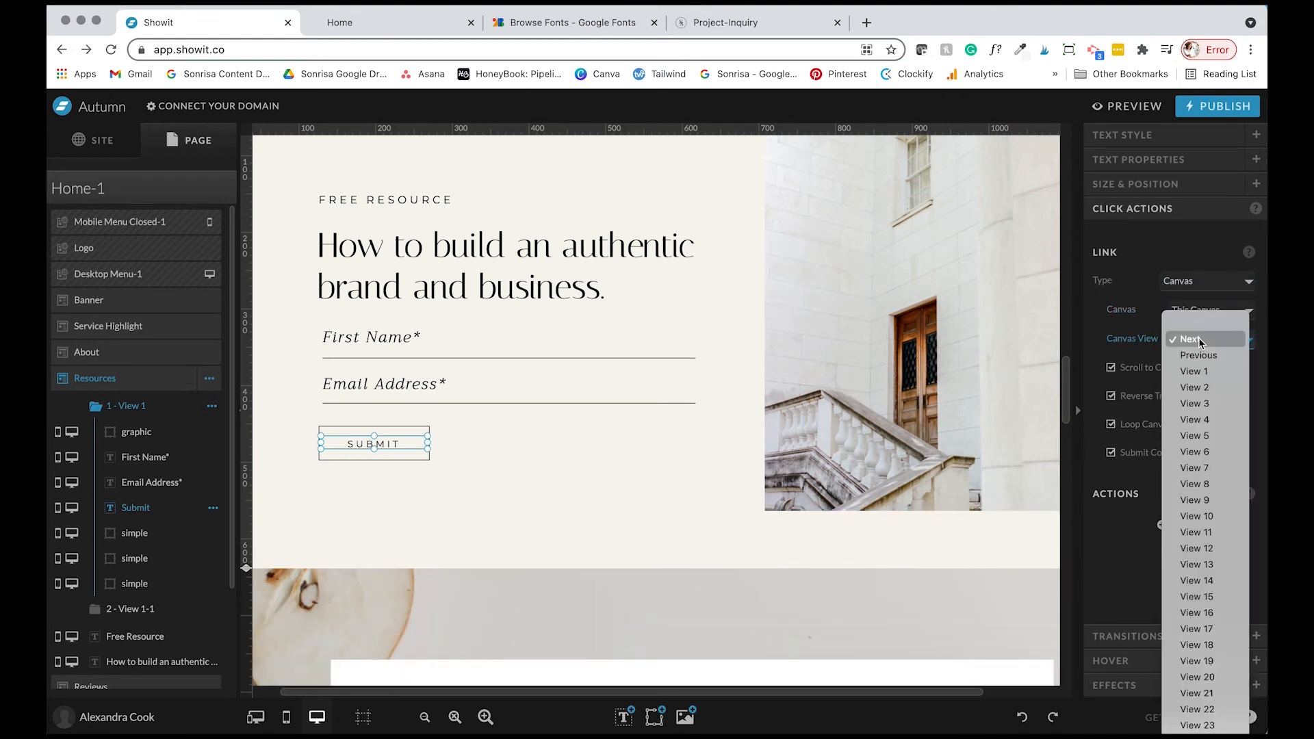
pyautogui.click(1201, 340)
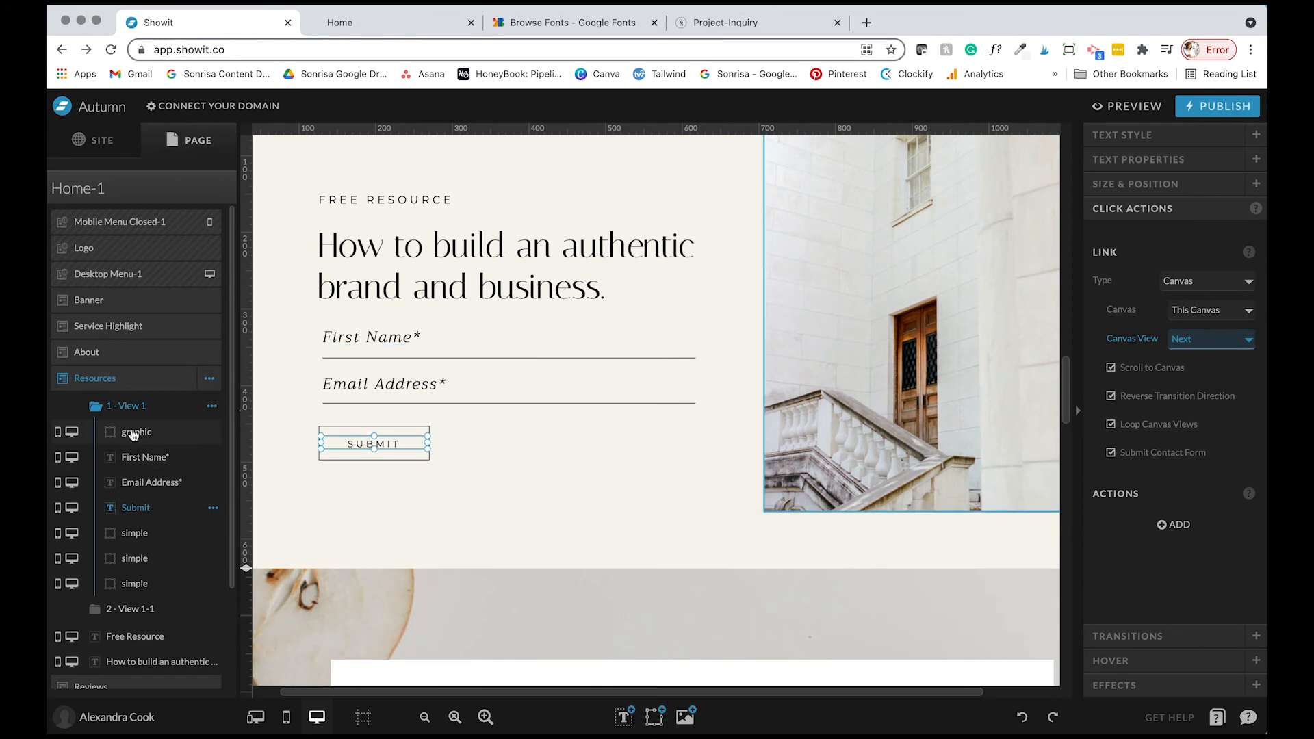
# Add a new canvas view to the Resources canvas
pyautogui.scroll(-1, 144, 411)
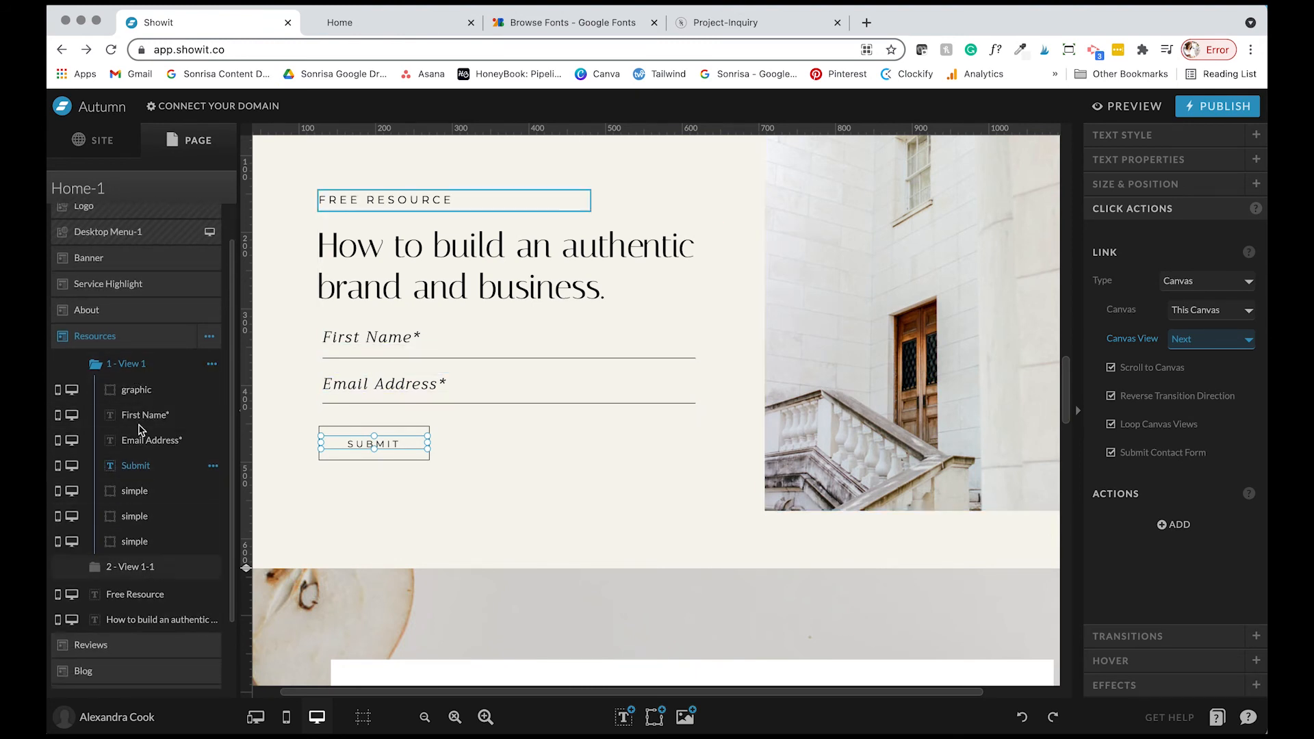
pyautogui.click(207, 336)
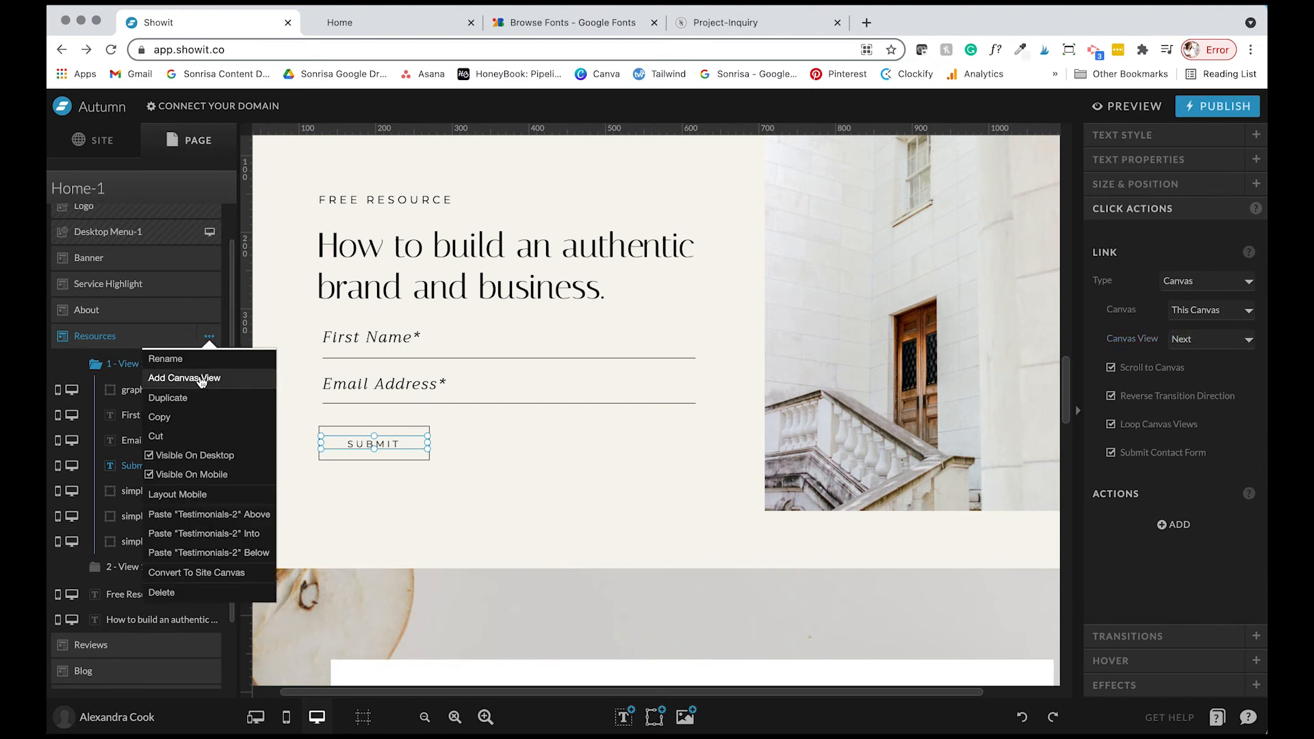
pyautogui.click(201, 378)
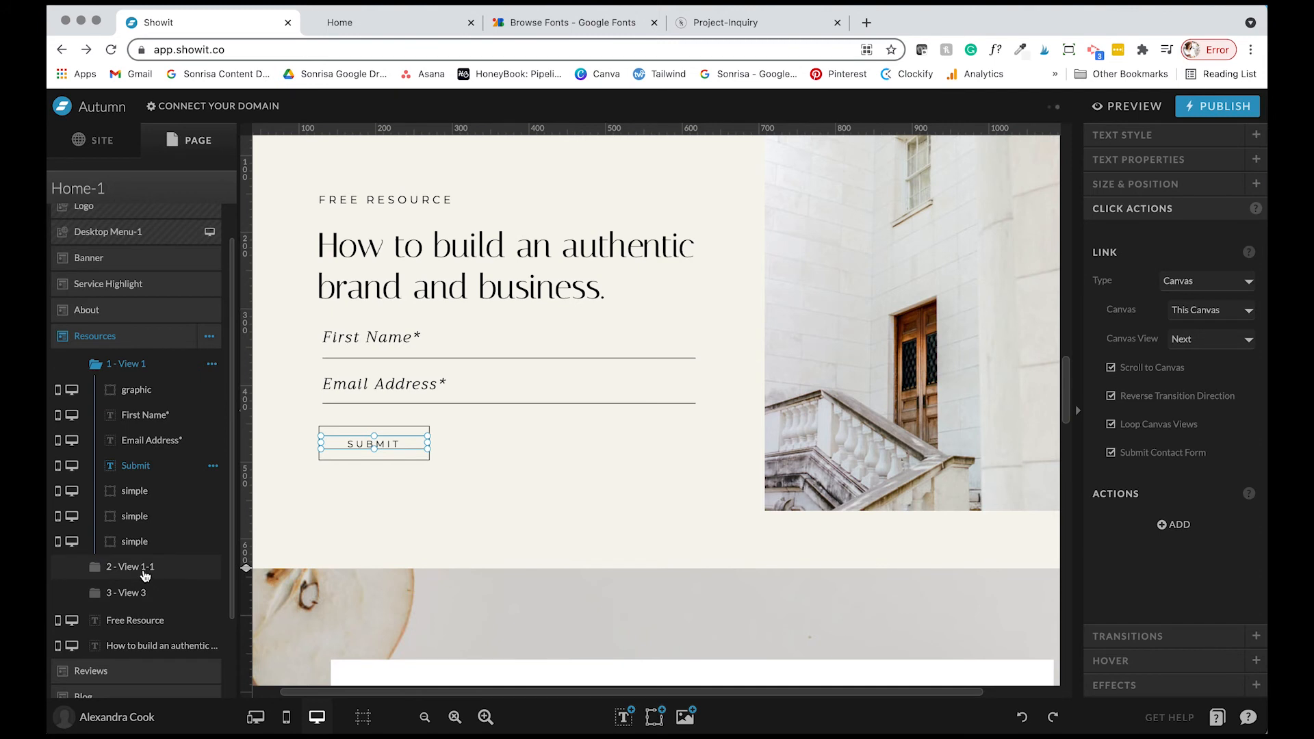
# Inspect the graphic, form fields, texts and Submit button shown in View 1 of the Resources canvas
pyautogui.click(136, 390)
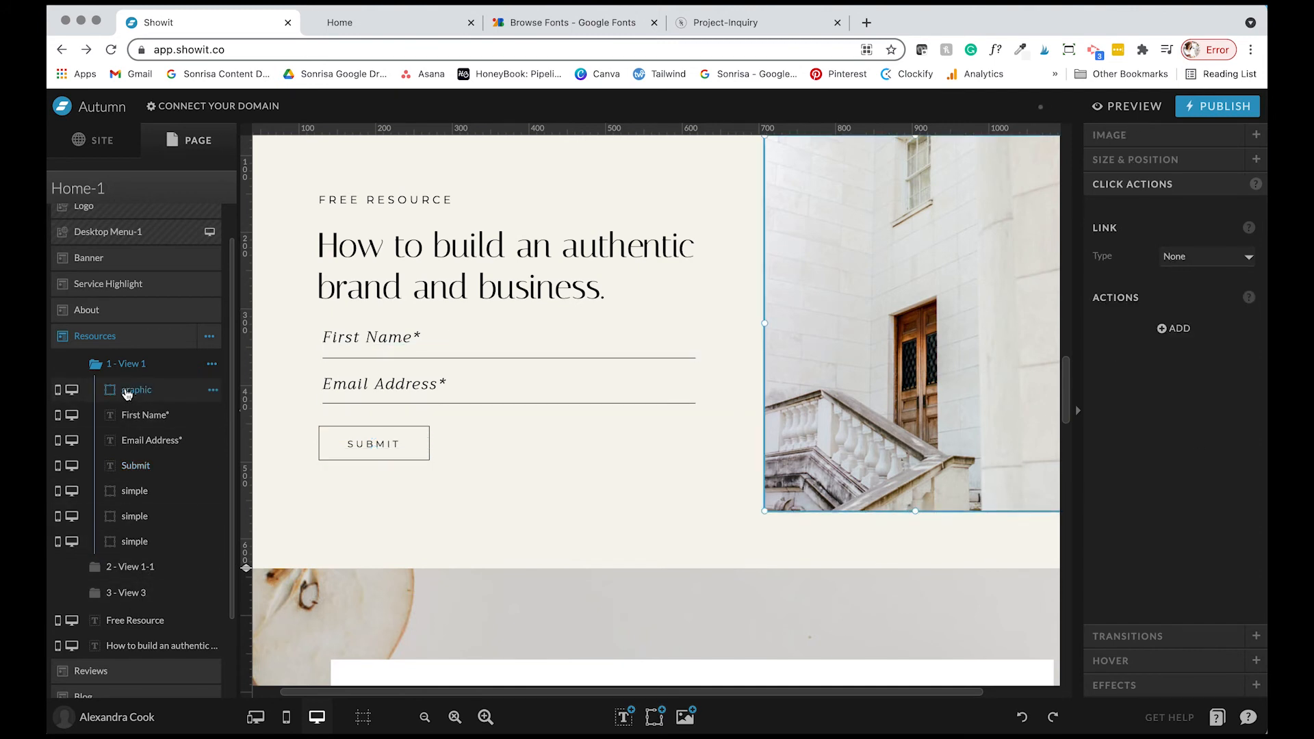
pyautogui.click(342, 346)
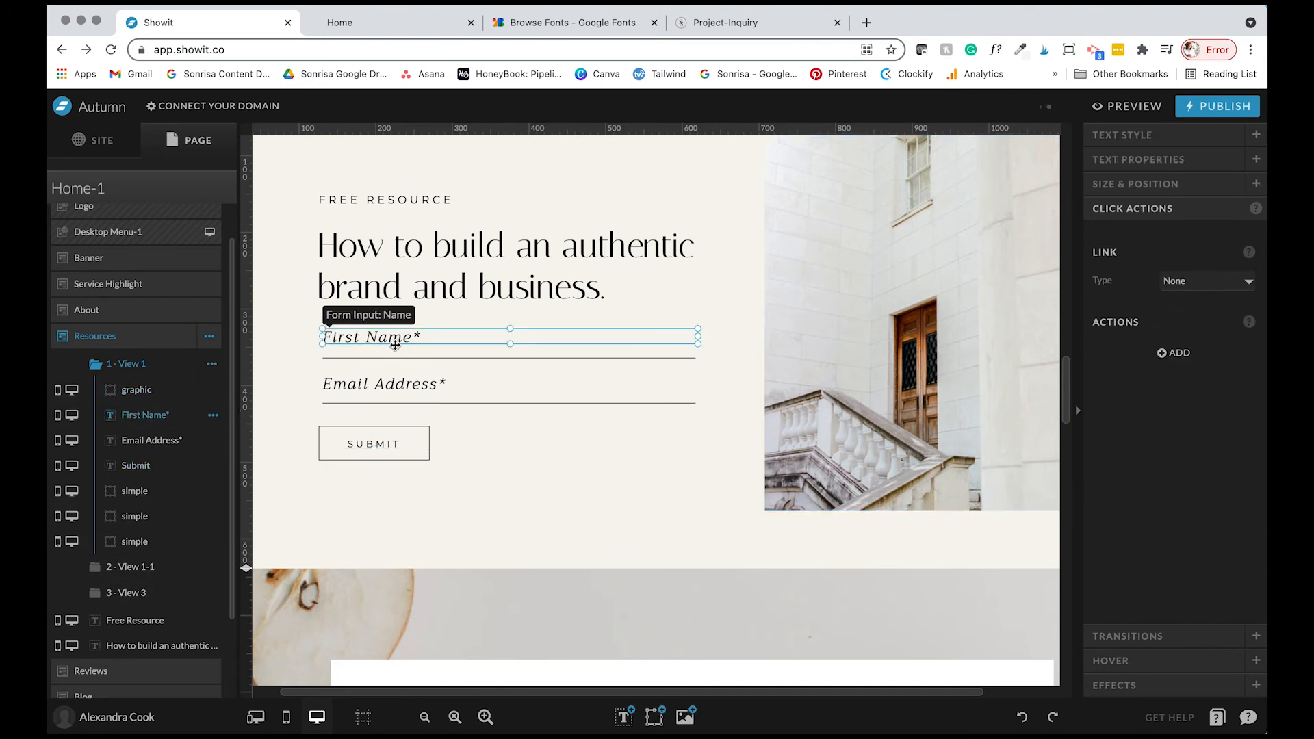
pyautogui.click(383, 384)
pyautogui.click(373, 338)
pyautogui.moveTo(417, 491); pyautogui.dragTo(304, 231)
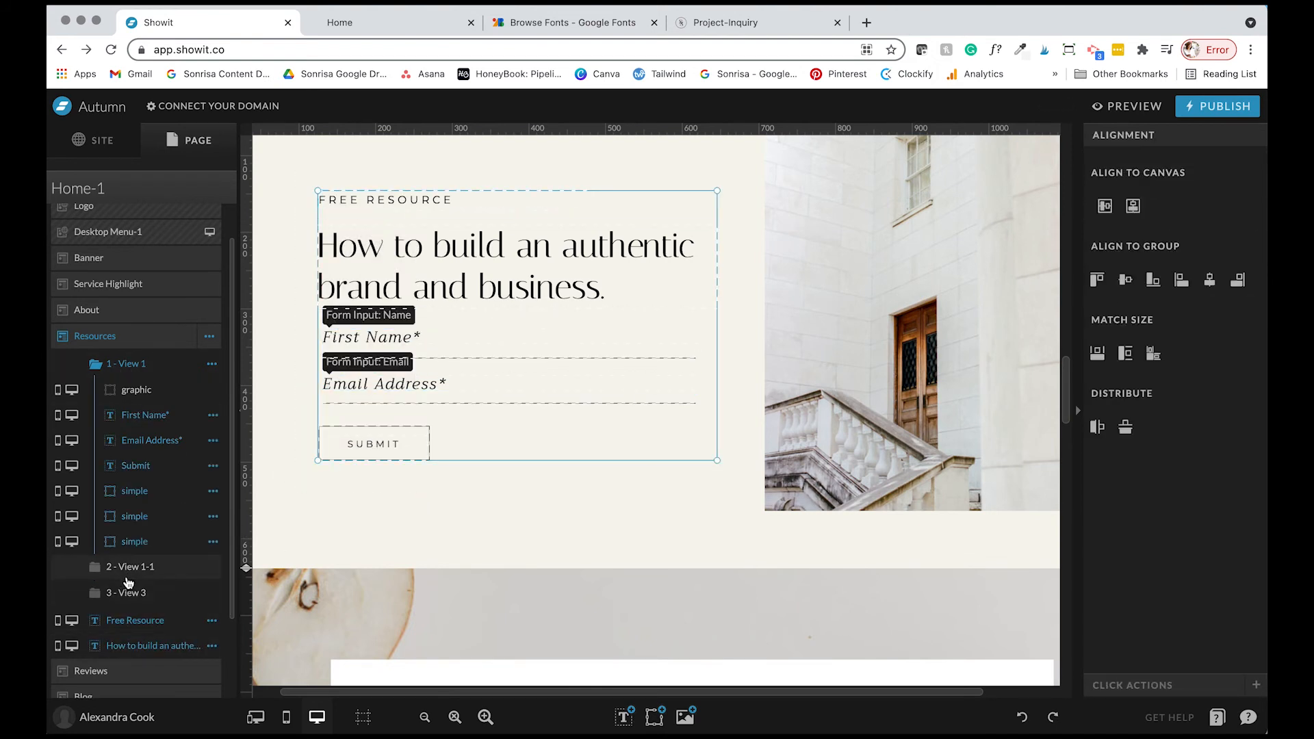
# Show View 1-1 of the Resources canvas and inspect its "Success!" and "Congratulations" texts
pyautogui.click(135, 570)
pyautogui.click(393, 346)
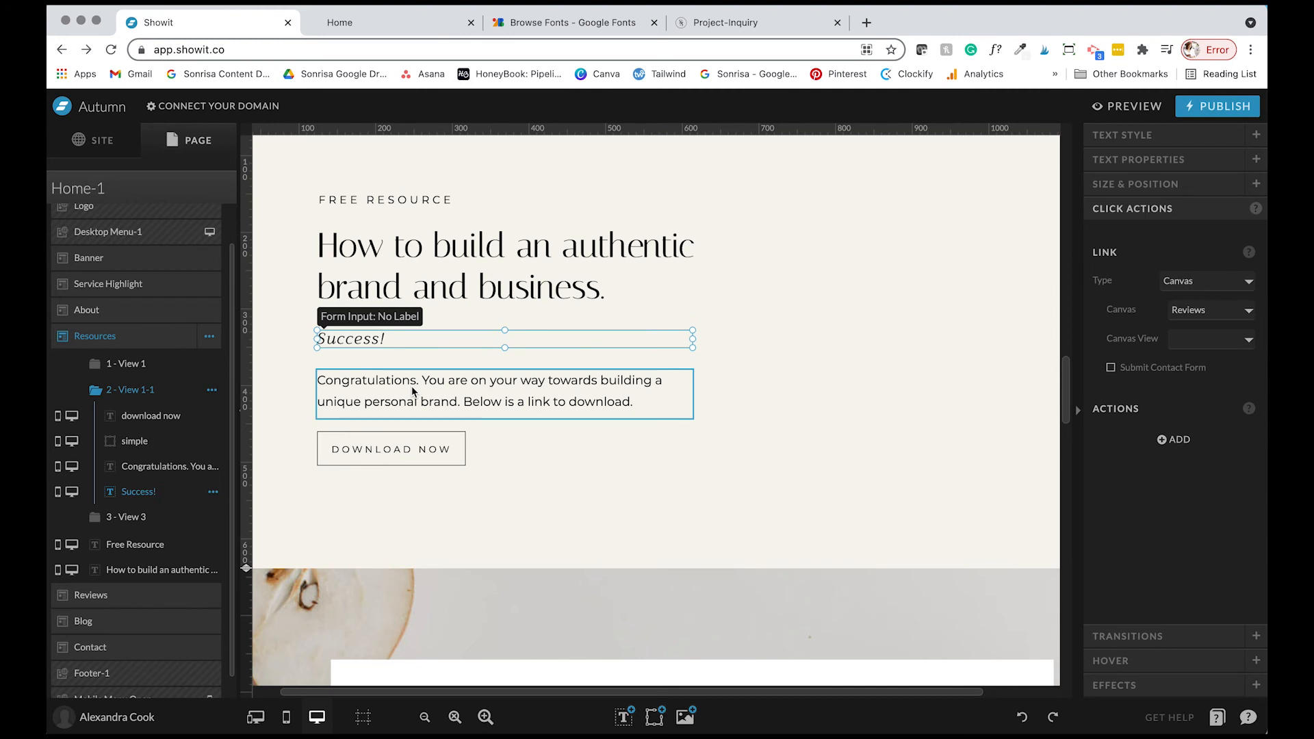
pyautogui.click(430, 388)
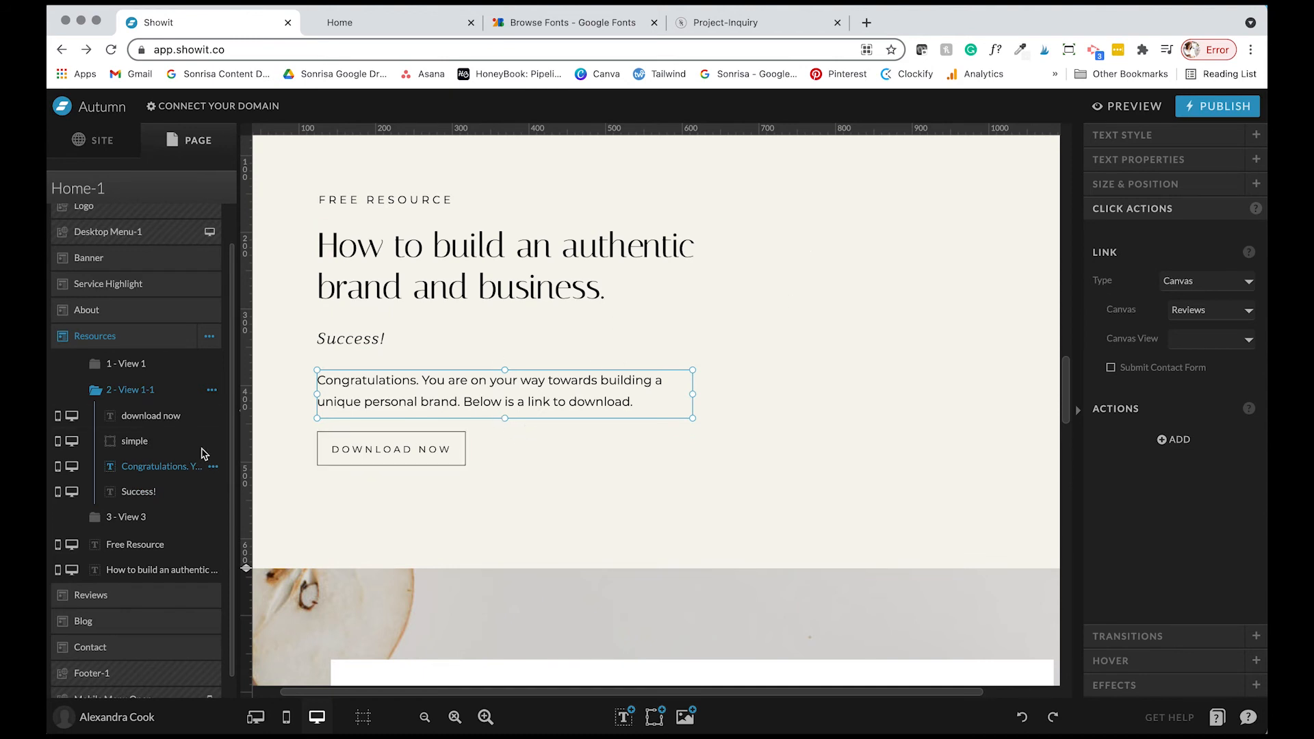
# Compare View 1 of the Resources canvas with its View 1-1, checking the Submit and Download Now buttons
pyautogui.click(145, 367)
pyautogui.click(406, 451)
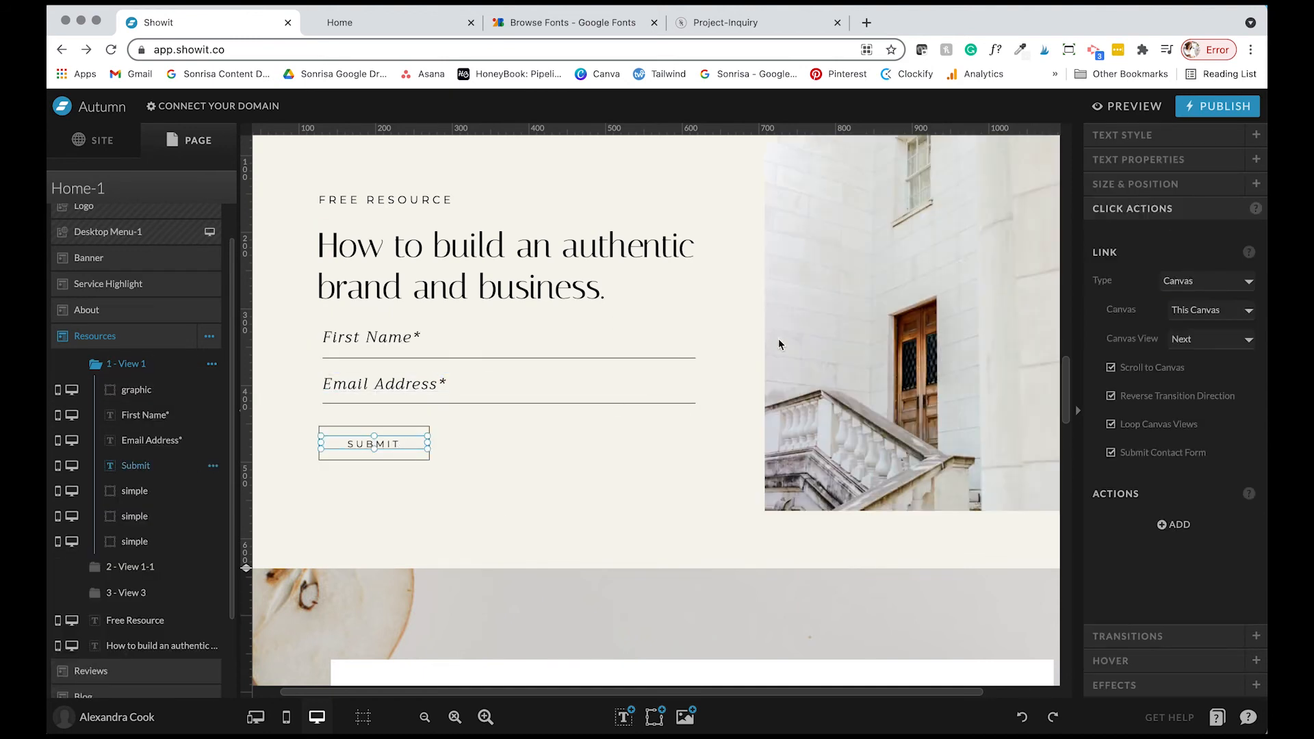
pyautogui.click(140, 571)
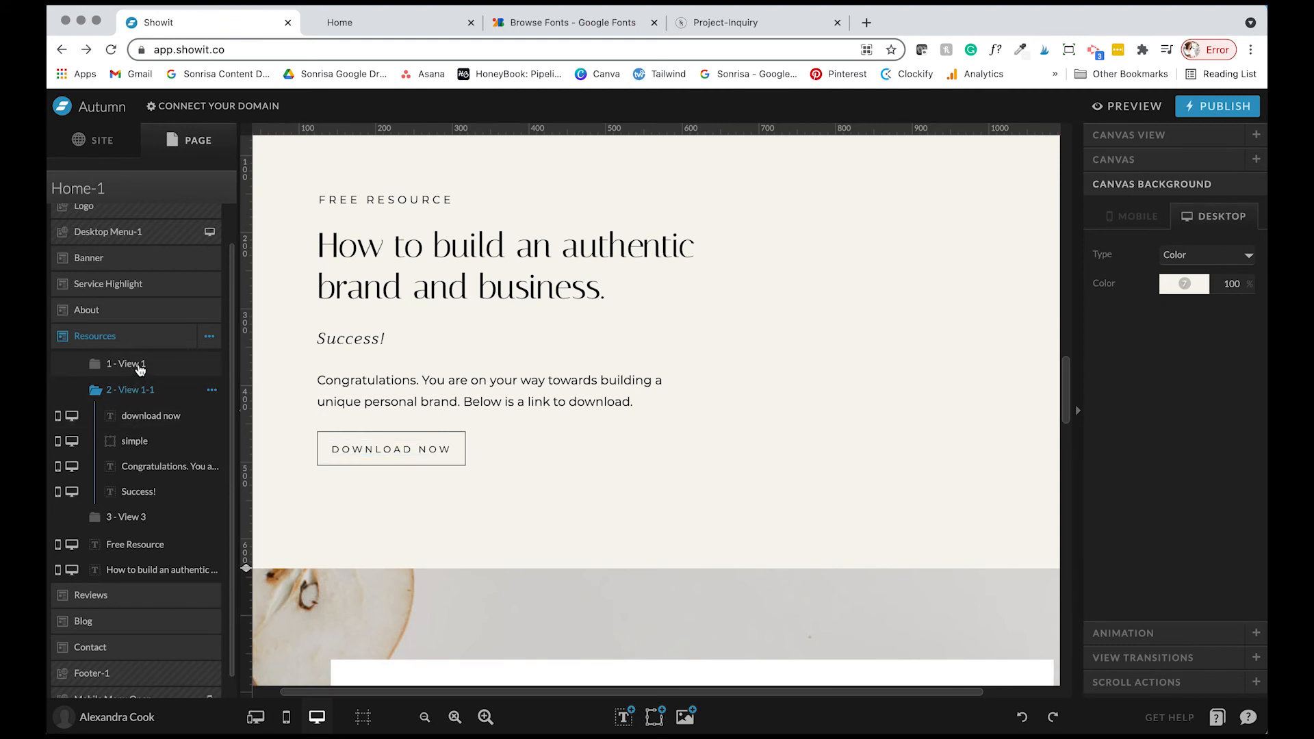
pyautogui.click(139, 370)
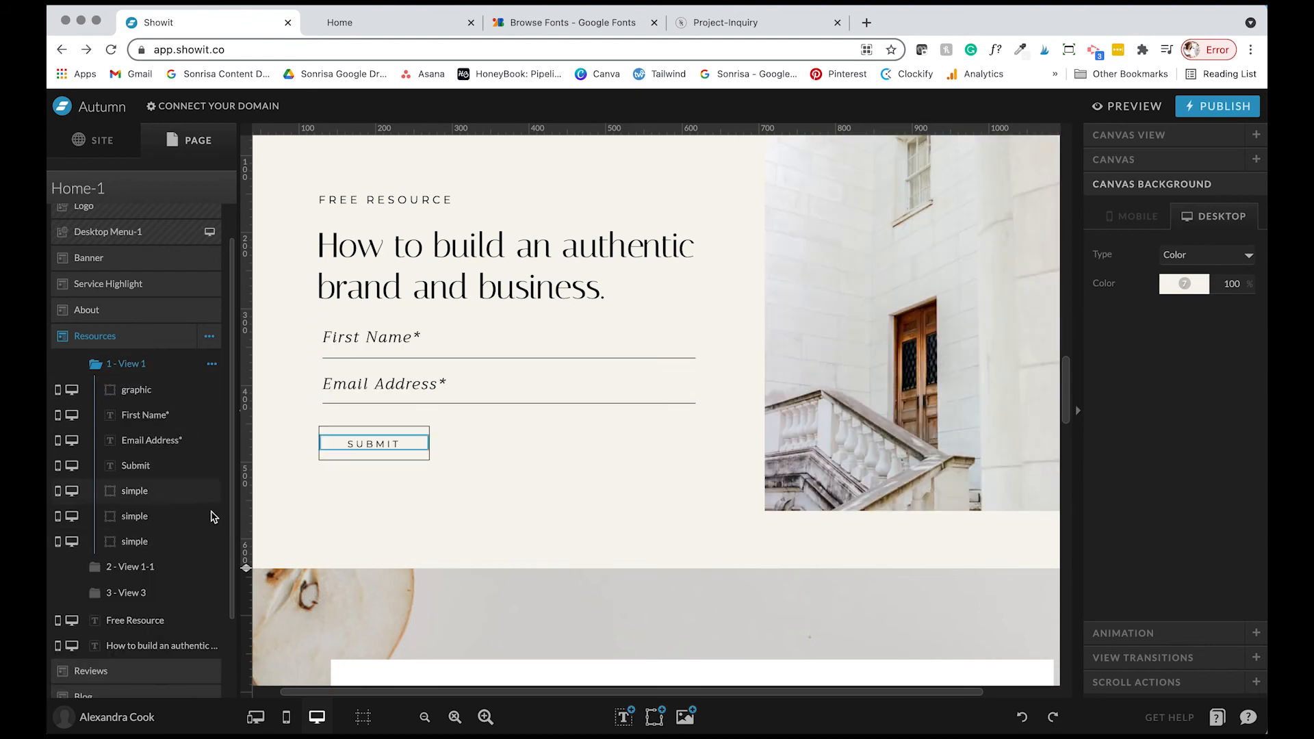
# Inspect the testimonial quote in View 1 of the Reviews canvas, and show View 2 and View 3 of that canvas
pyautogui.scroll(-2, 514, 356)
pyautogui.scroll(-3, 513, 356)
pyautogui.click(860, 519)
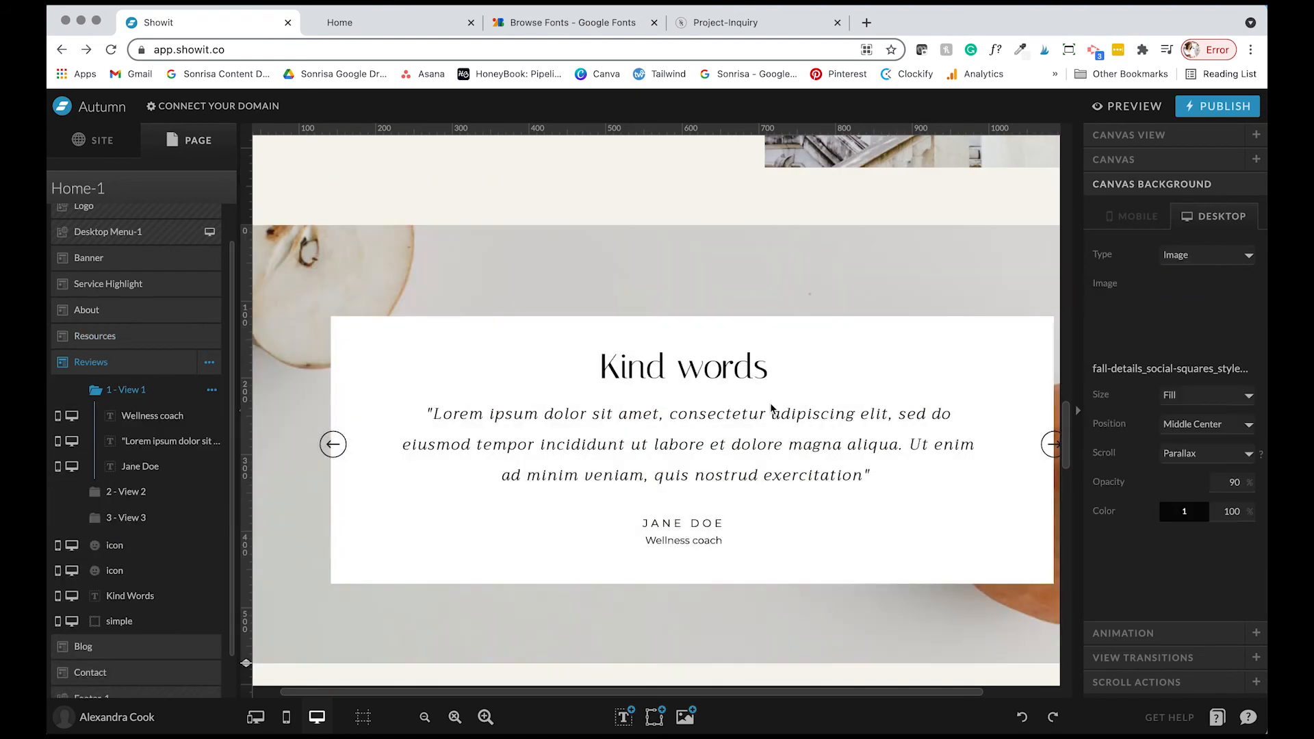
pyautogui.click(683, 448)
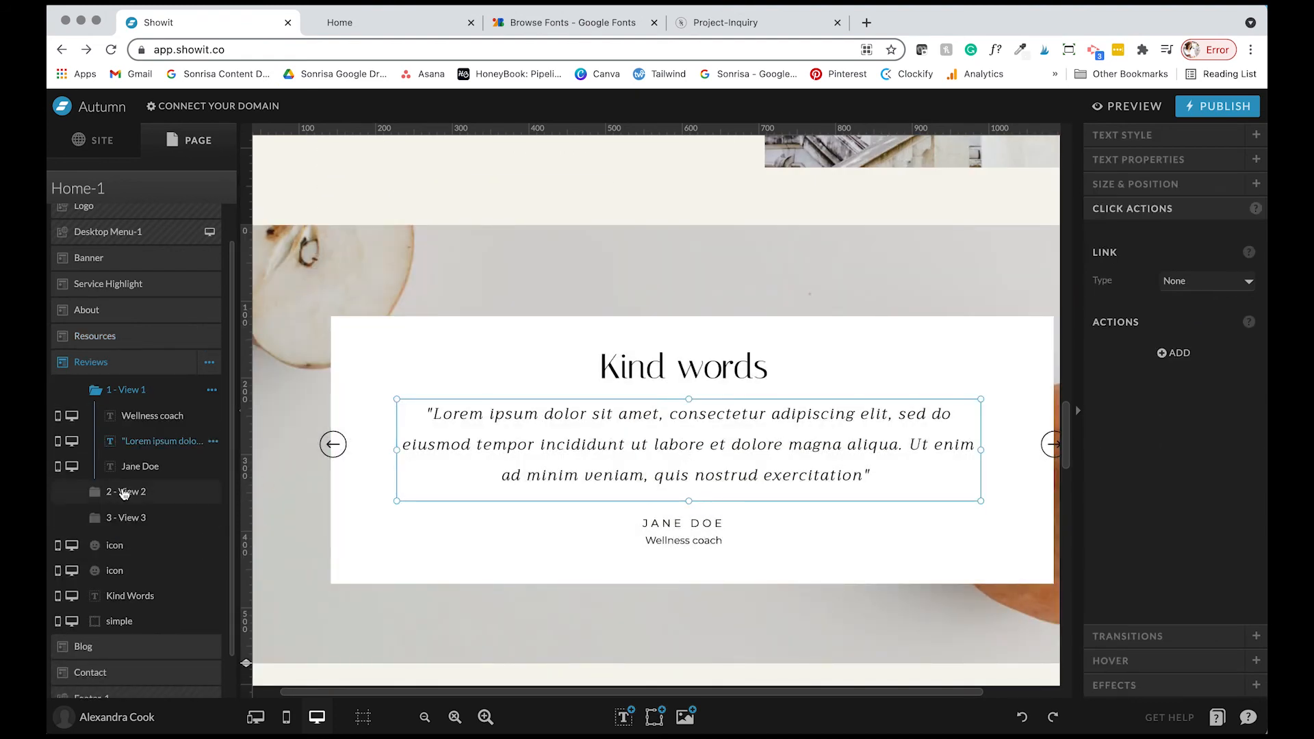
pyautogui.click(124, 493)
pyautogui.click(127, 517)
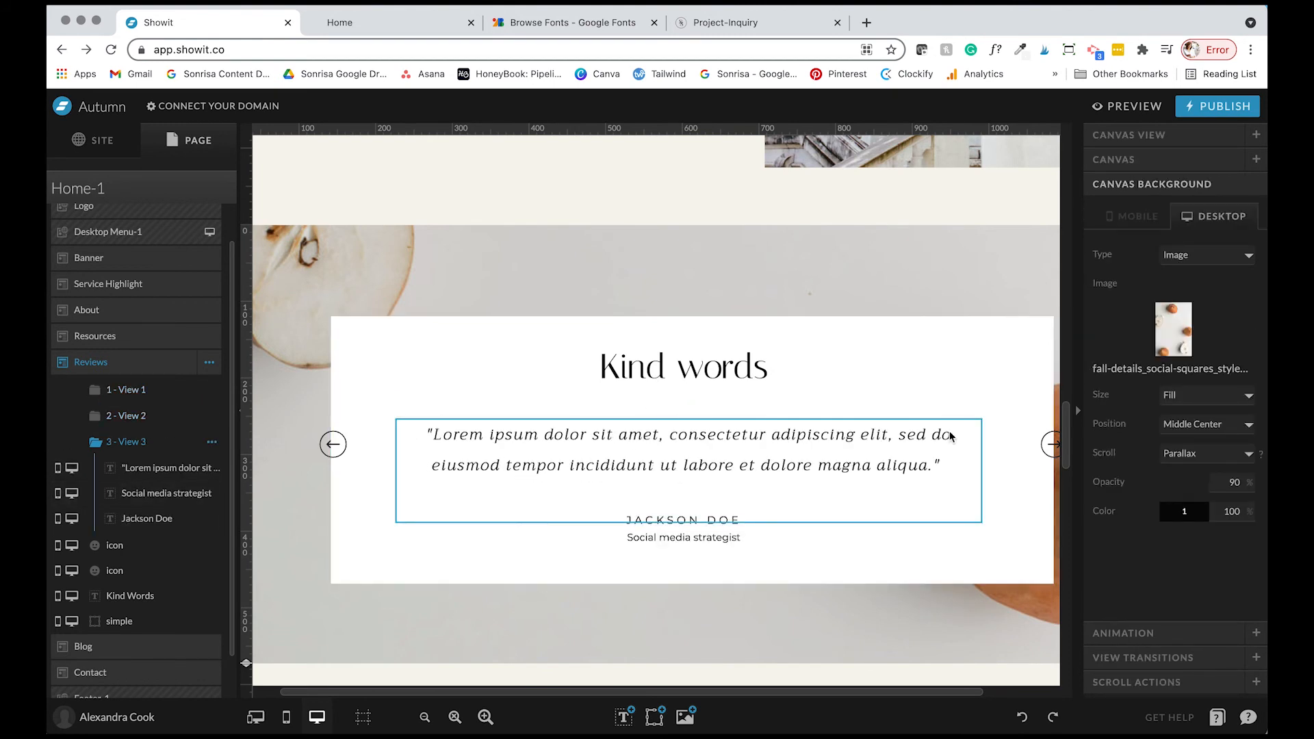
# Change the forward arrow icon beside the "Kind words" testimonial from the circled arrow to the long thin arrow
pyautogui.click(1044, 451)
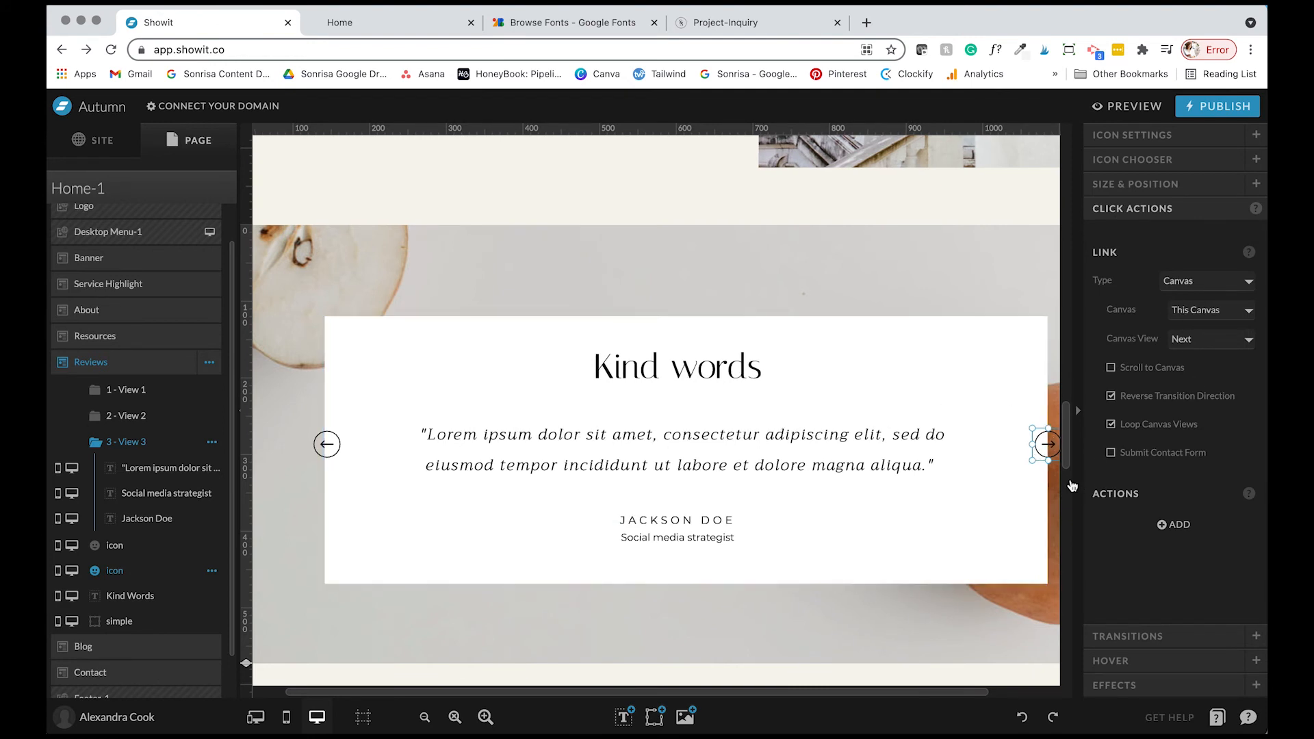
pyautogui.hscroll(3, 959, 438)
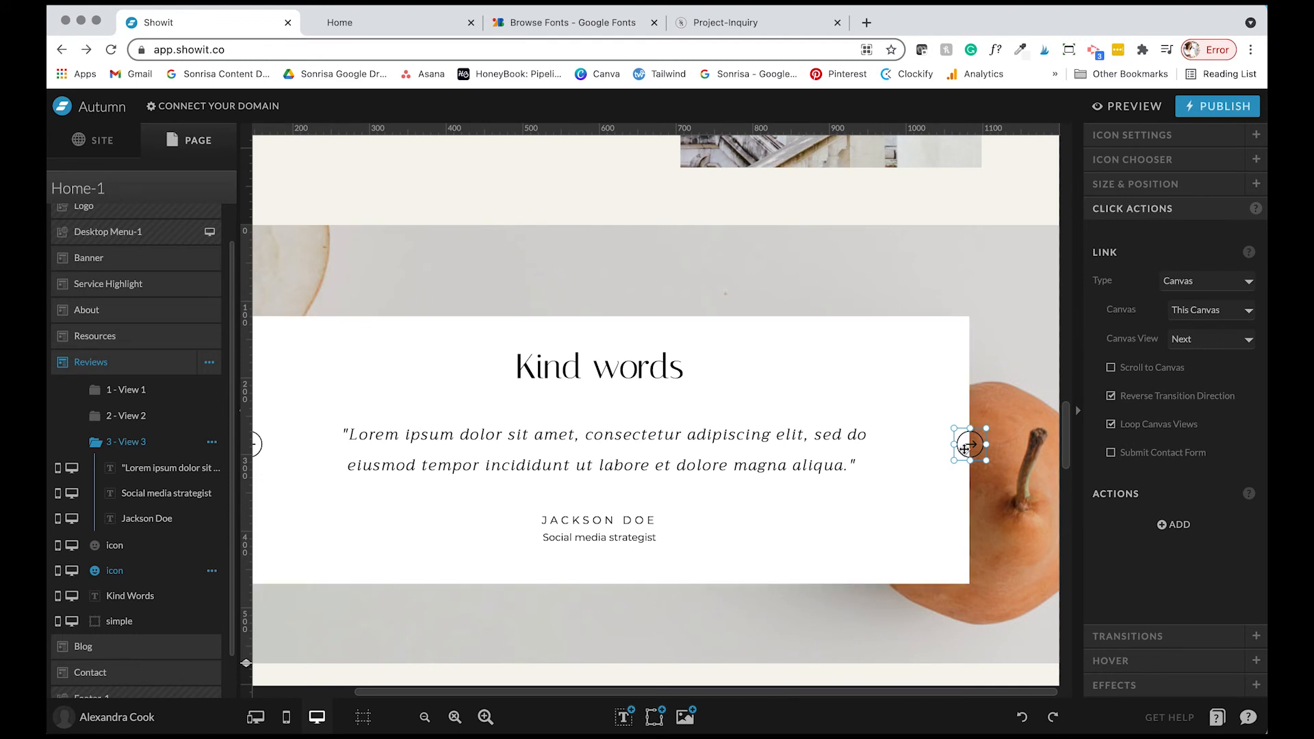
pyautogui.click(1132, 161)
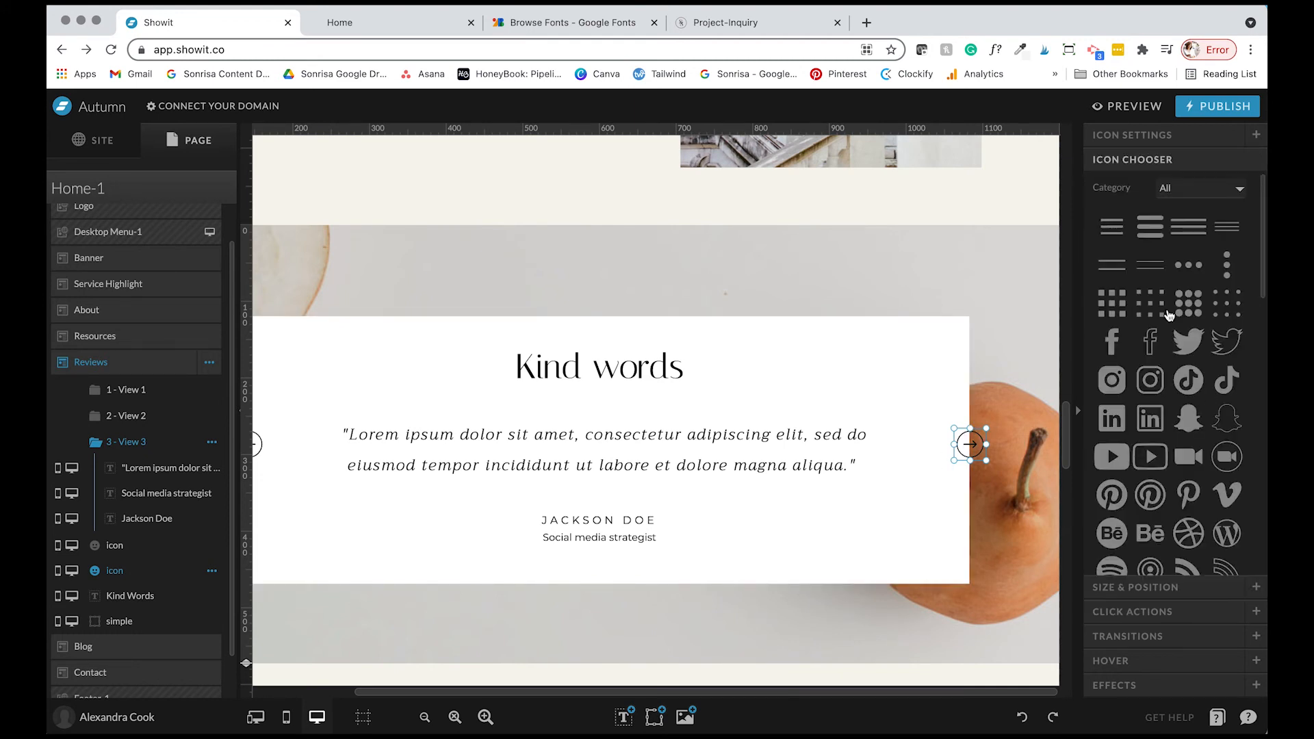
pyautogui.scroll(-10, 1169, 315)
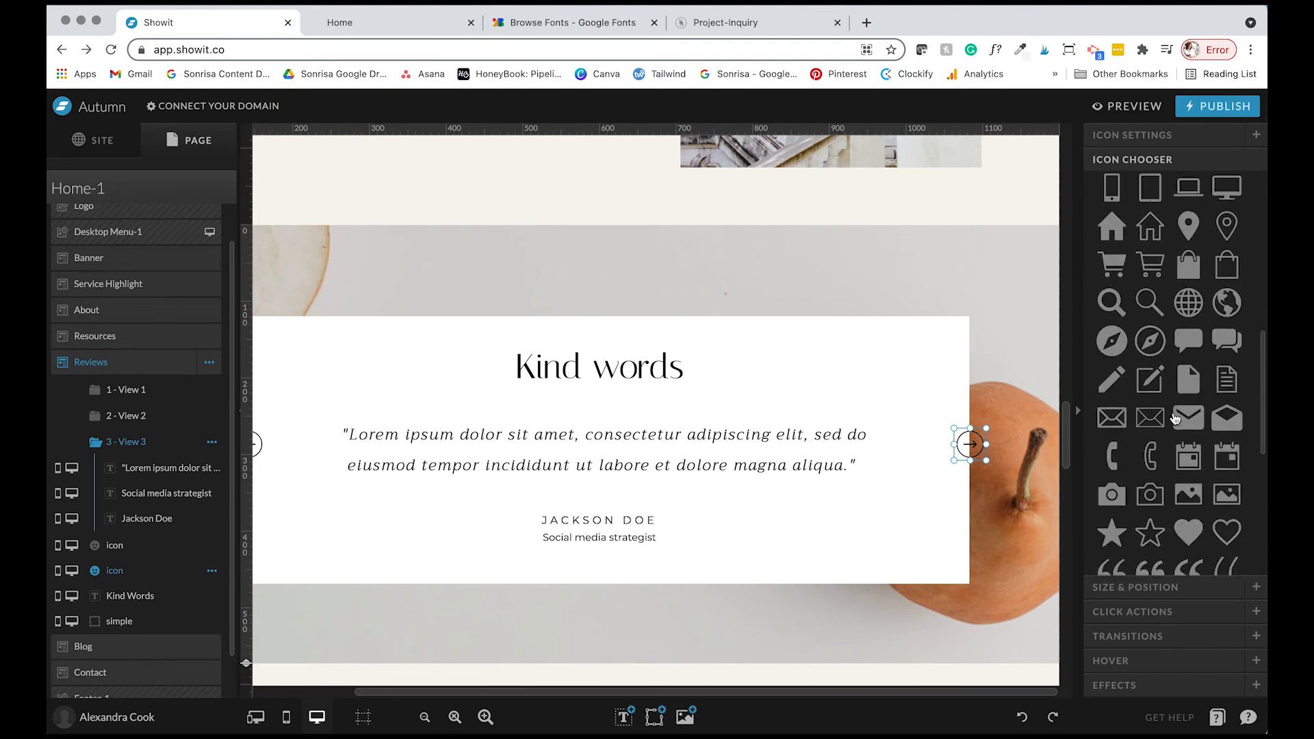
pyautogui.scroll(-3, 1175, 419)
pyautogui.click(1188, 448)
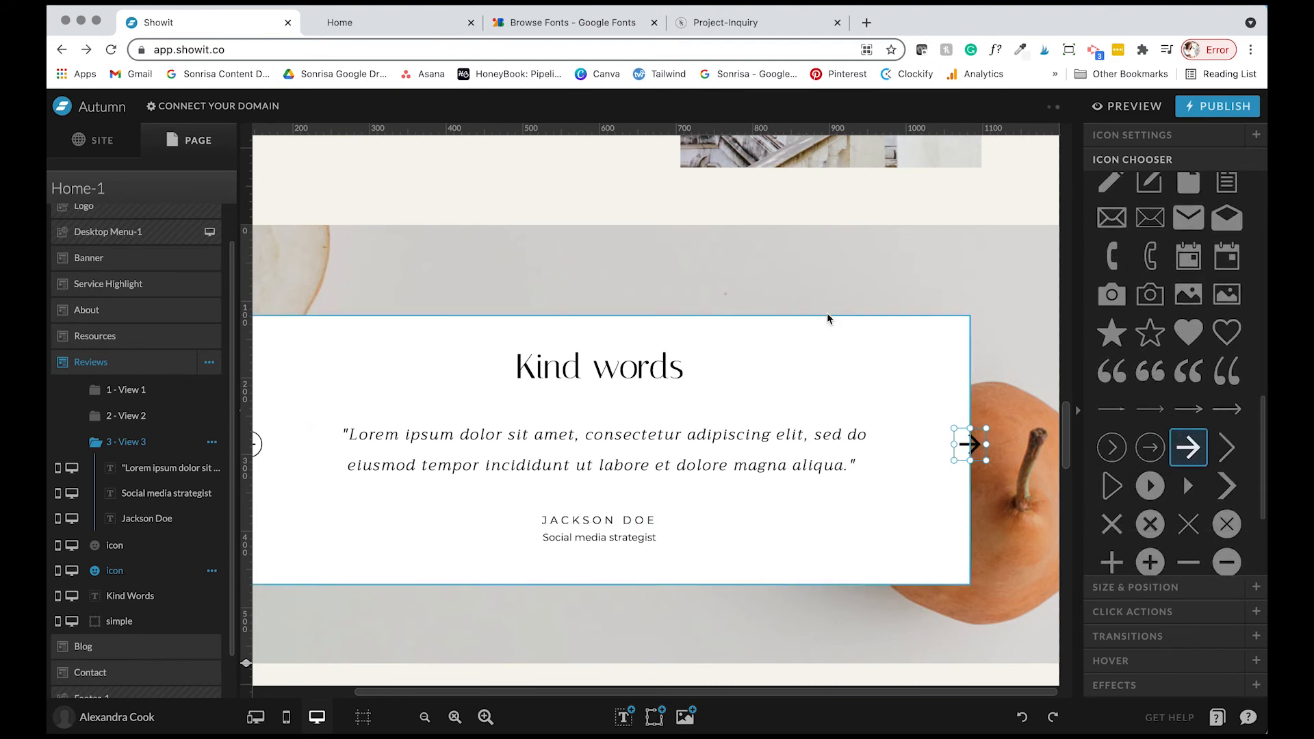
pyautogui.click(1226, 410)
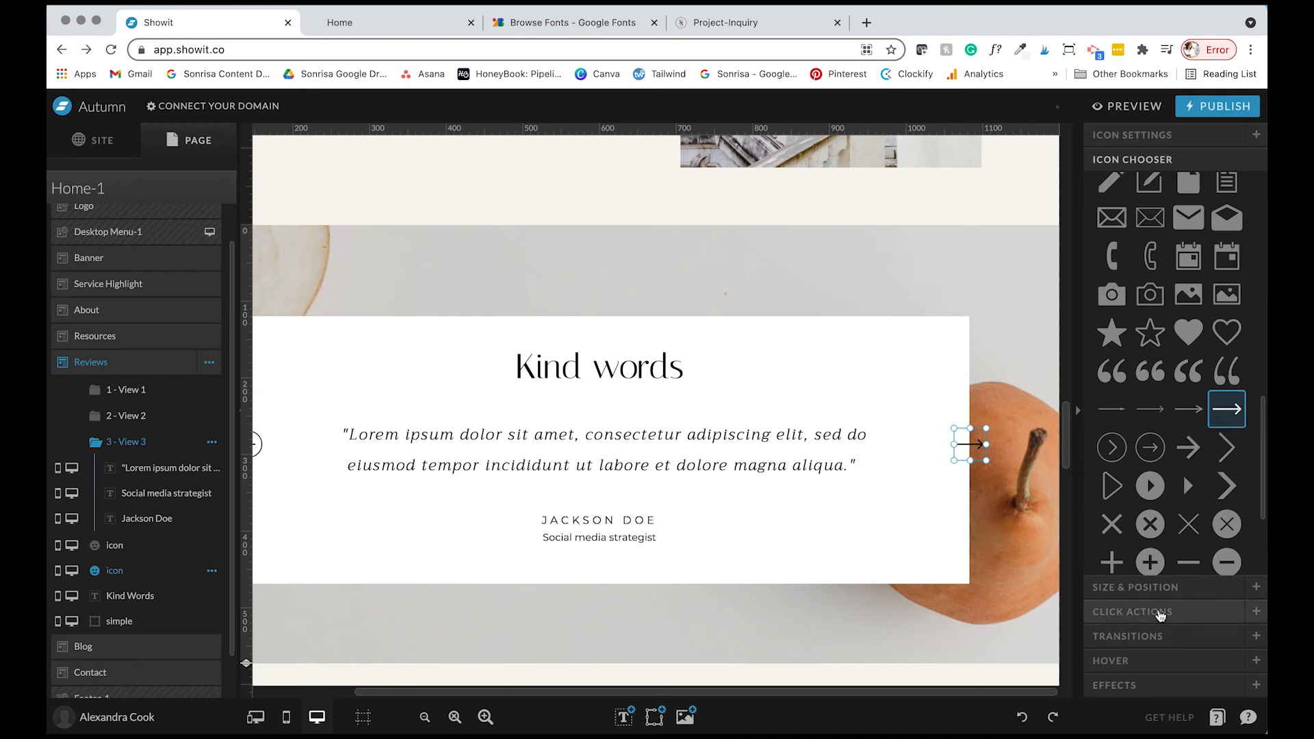
# Examine the arrow icon's click actions, including its link type, canvas and canvas view options, keeping Canvas, This Canvas and Next
pyautogui.click(1161, 613)
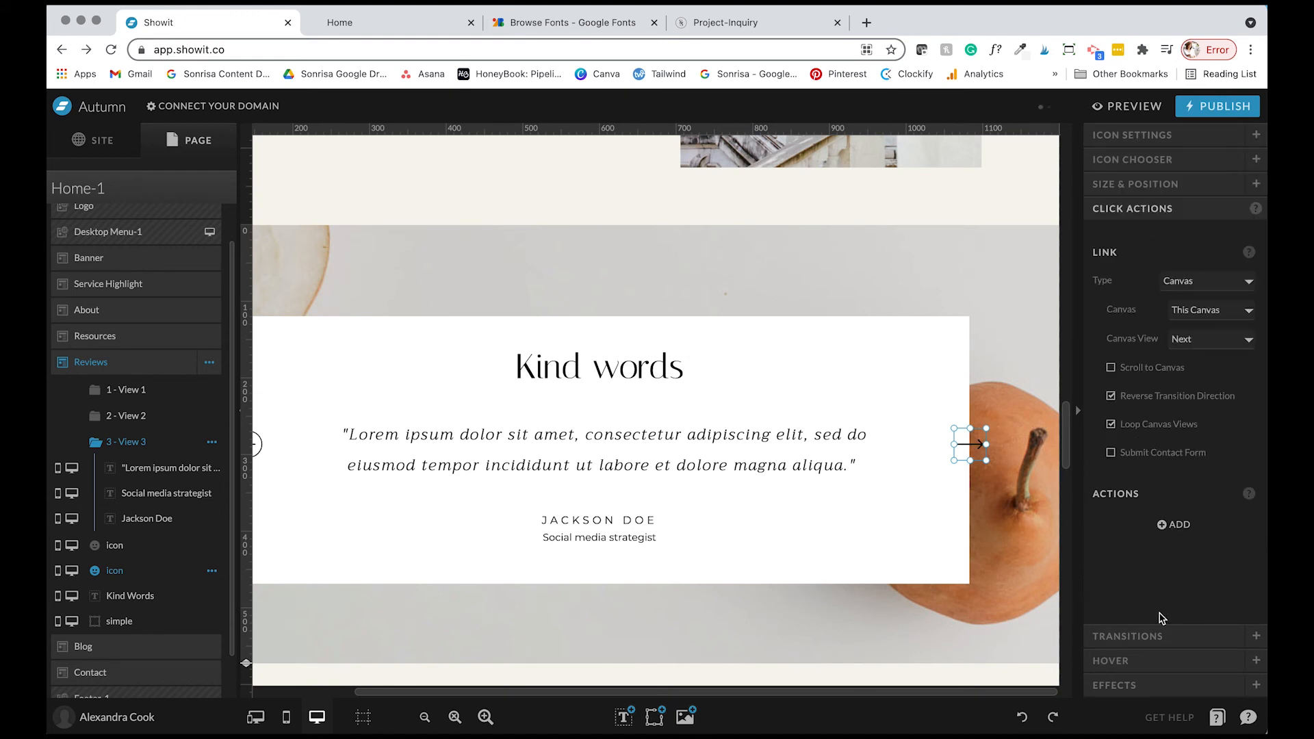
pyautogui.click(1179, 282)
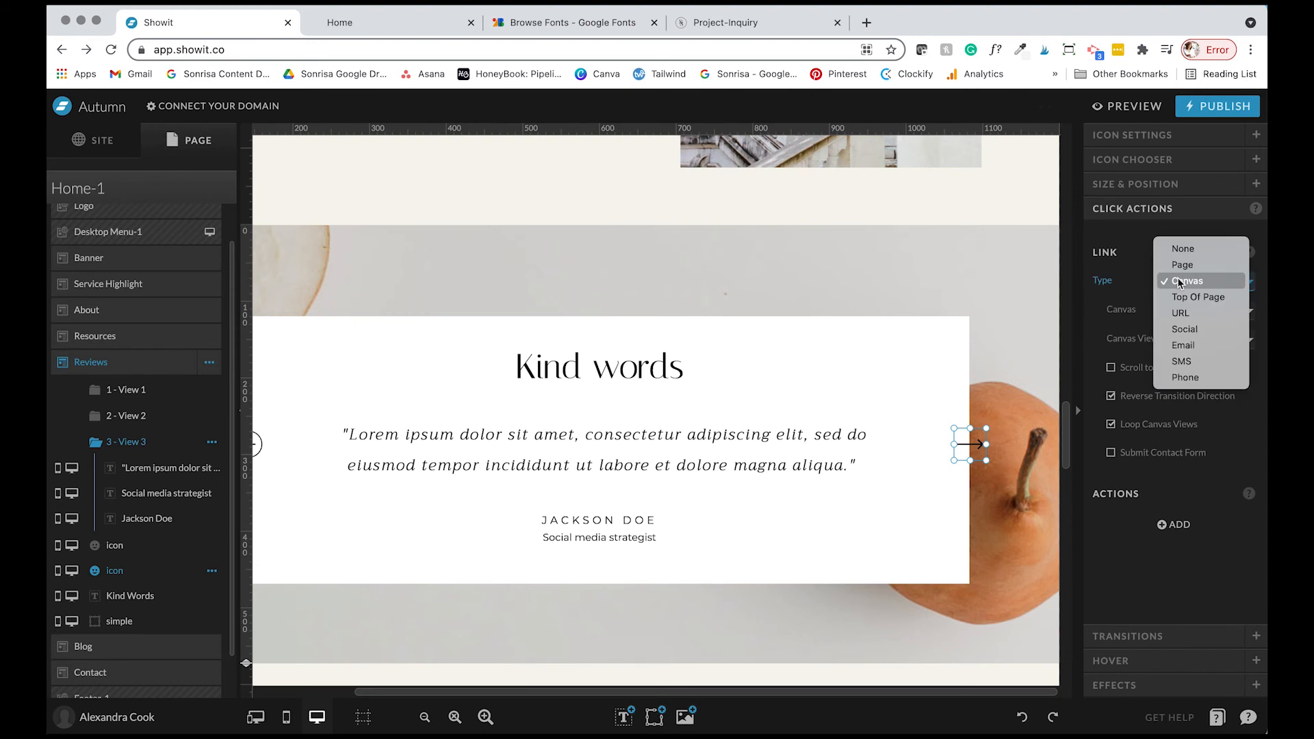
pyautogui.click(1180, 283)
pyautogui.click(1205, 311)
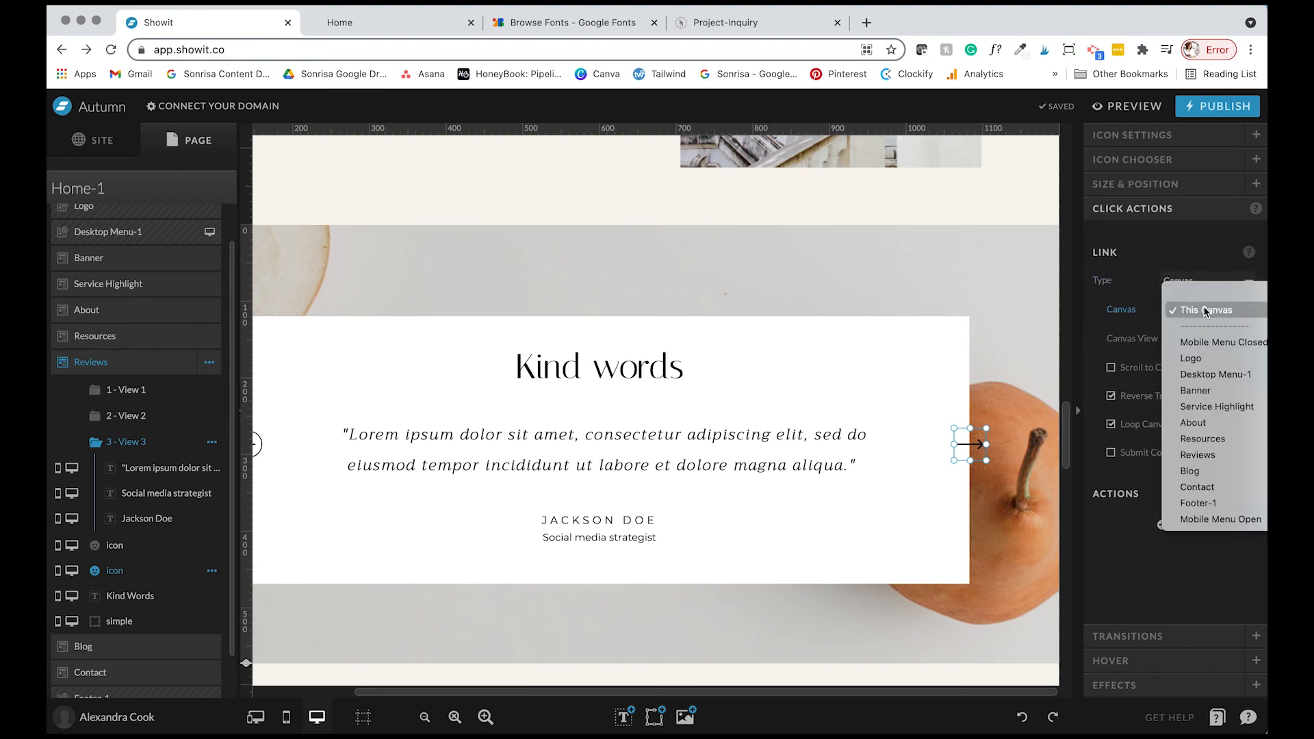
pyautogui.click(1205, 311)
pyautogui.click(1199, 341)
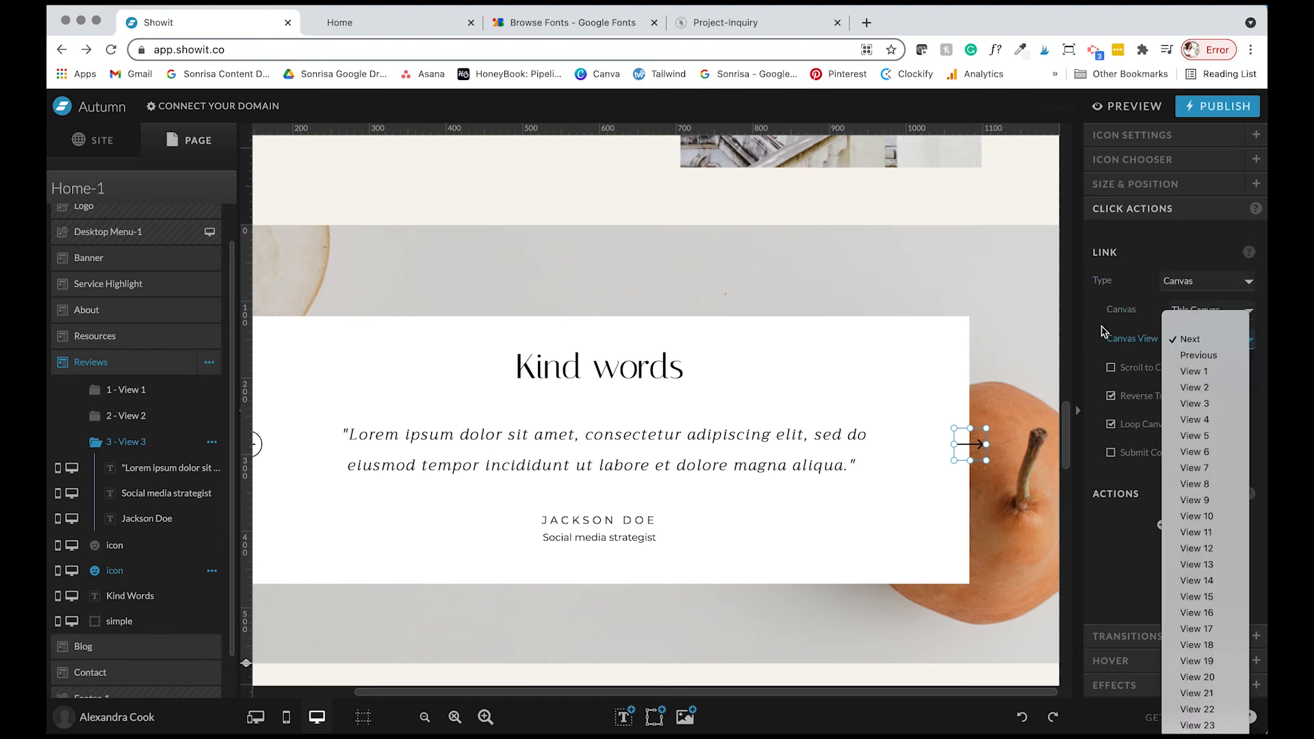
pyautogui.click(1194, 339)
pyautogui.click(1110, 397)
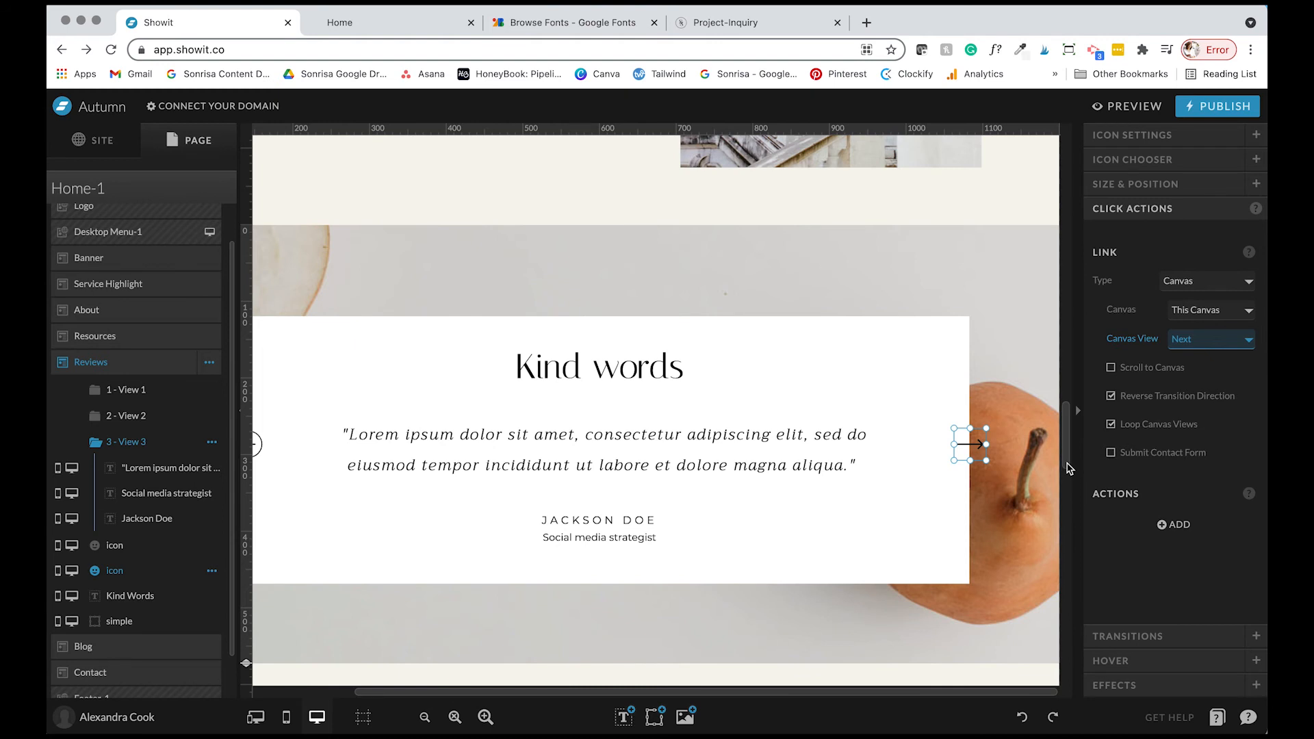
pyautogui.hscroll(-2, 972, 445)
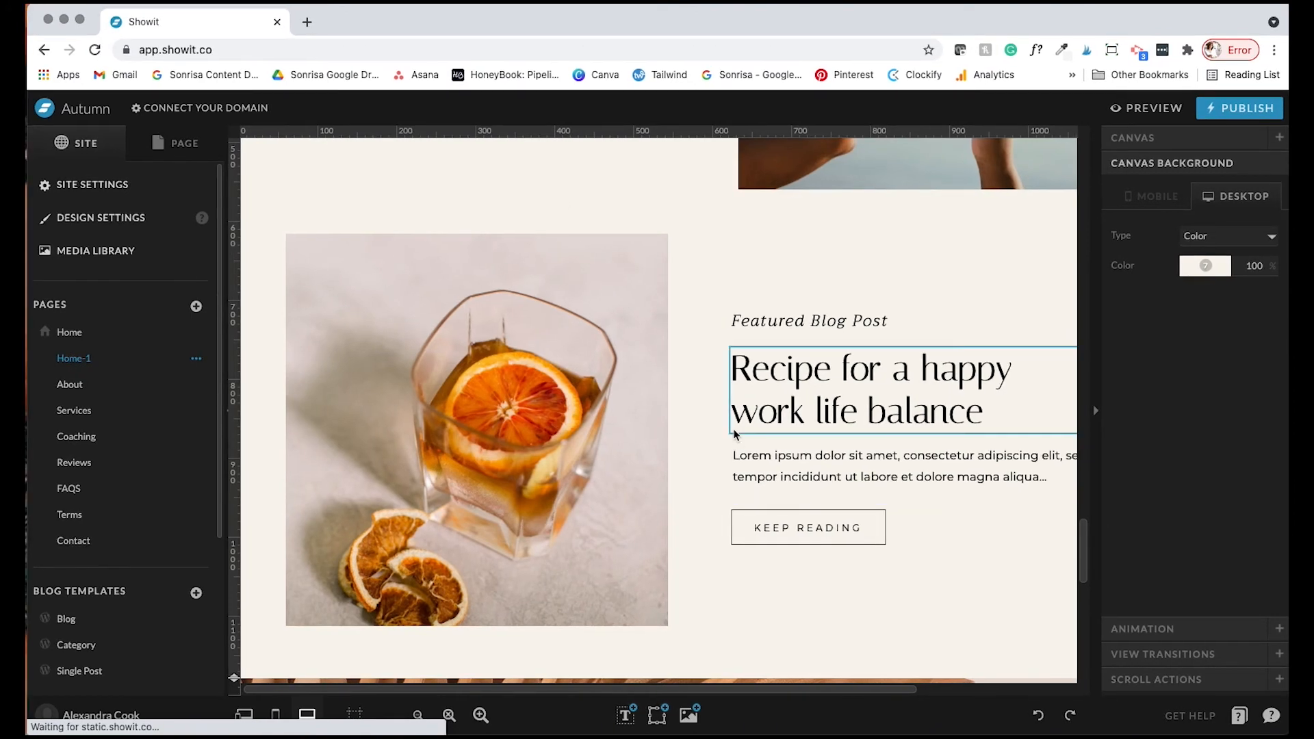
# Select the orange drink image beside the "Recipe for a happy work life balance" post and examine its image settings
pyautogui.click(524, 396)
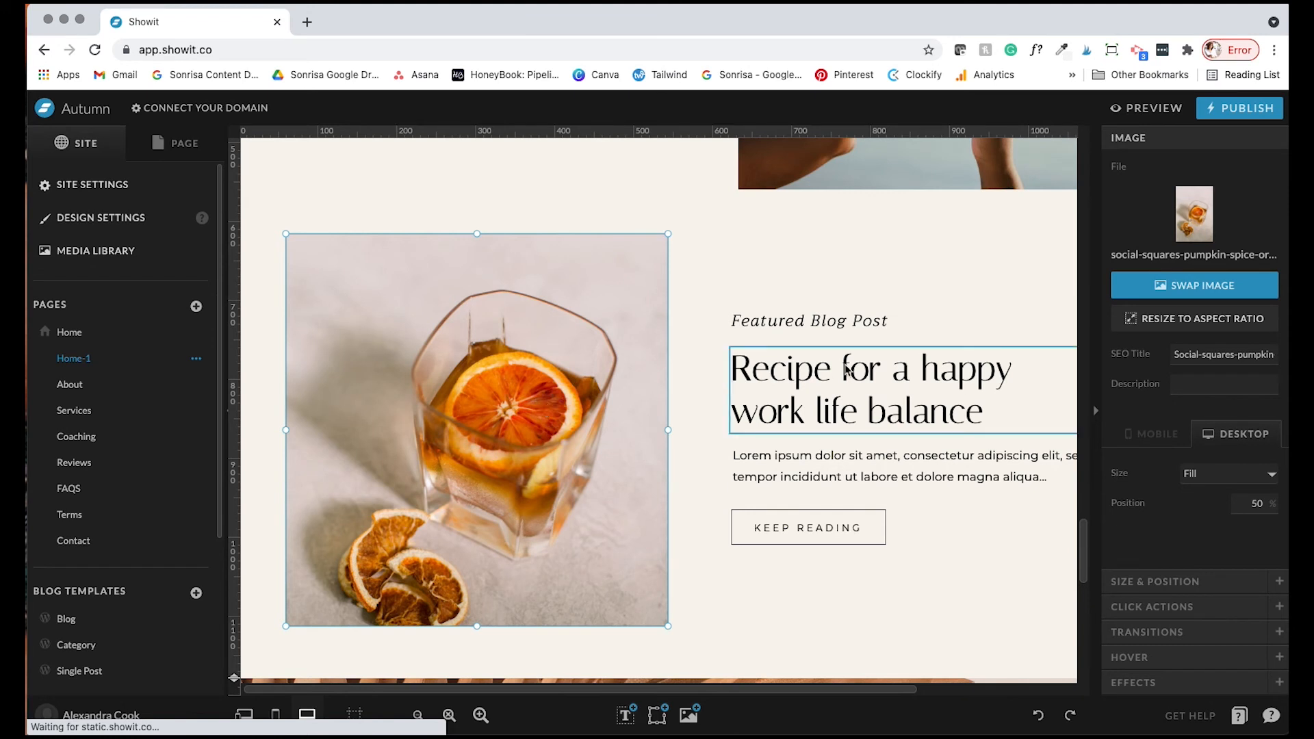
pyautogui.click(845, 367)
pyautogui.click(471, 354)
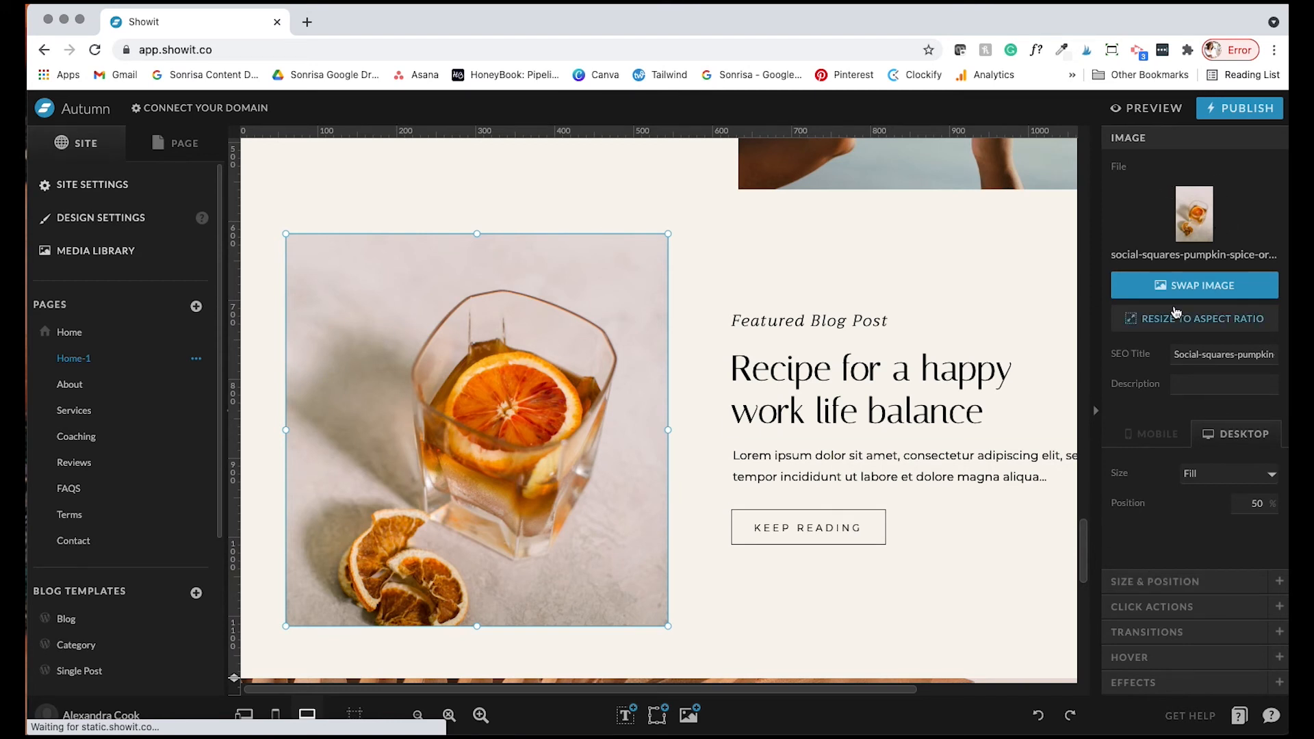
pyautogui.click(1178, 283)
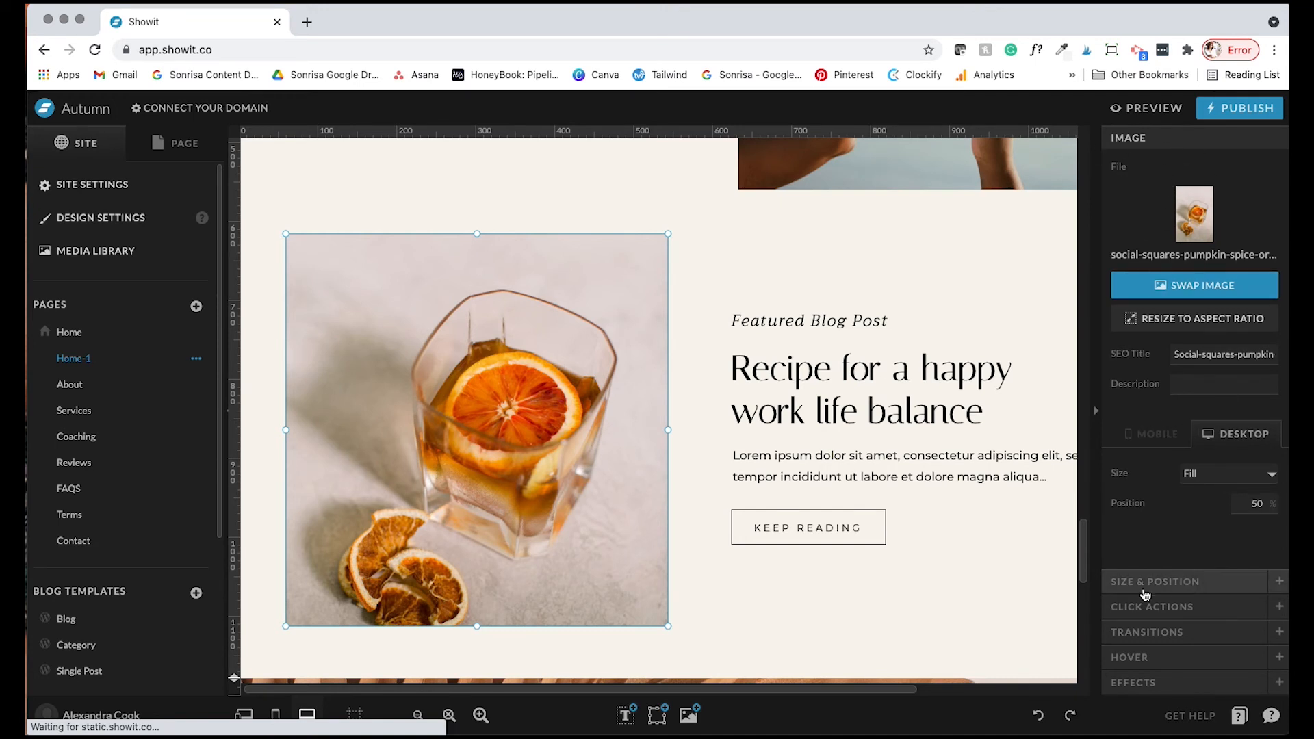
# Show the drink image's size and position settings and move the image slightly, to about X 63 px, Y 614 px
pyautogui.click(1144, 583)
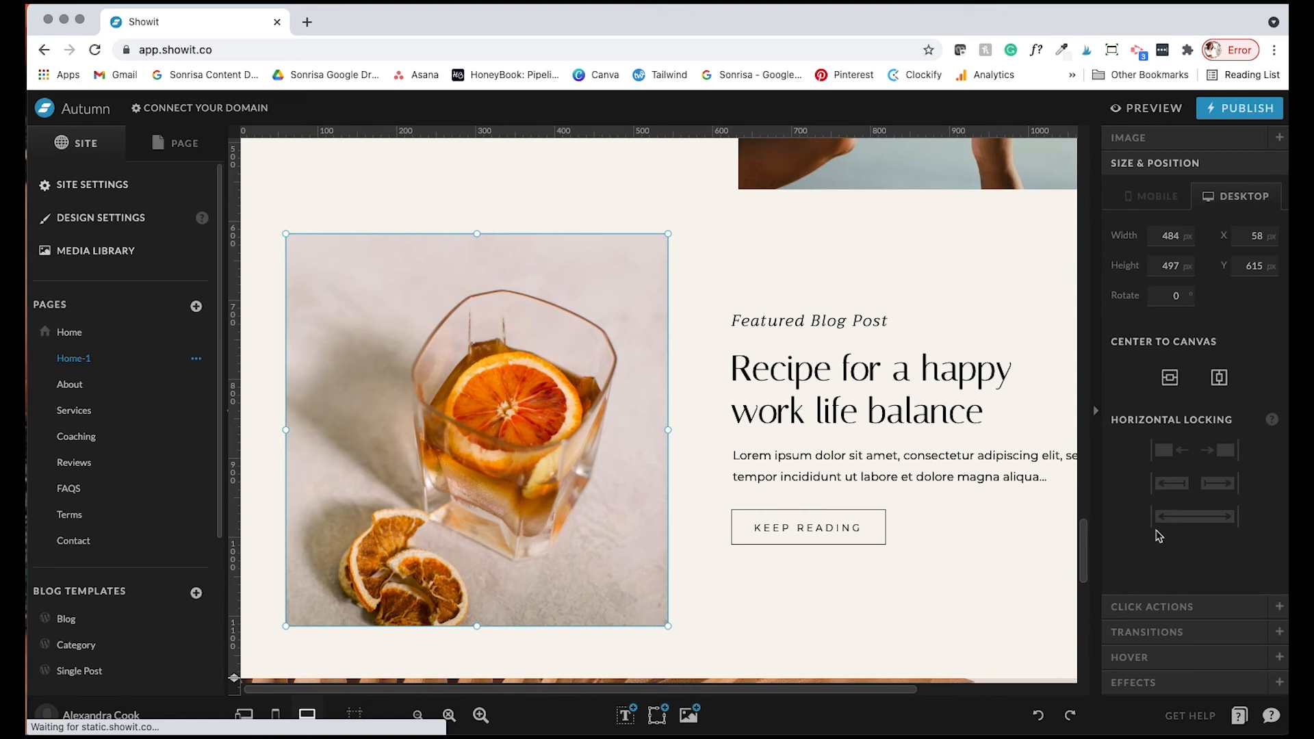
pyautogui.click(1170, 236)
pyautogui.click(1158, 266)
pyautogui.moveTo(487, 349); pyautogui.dragTo(492, 383)
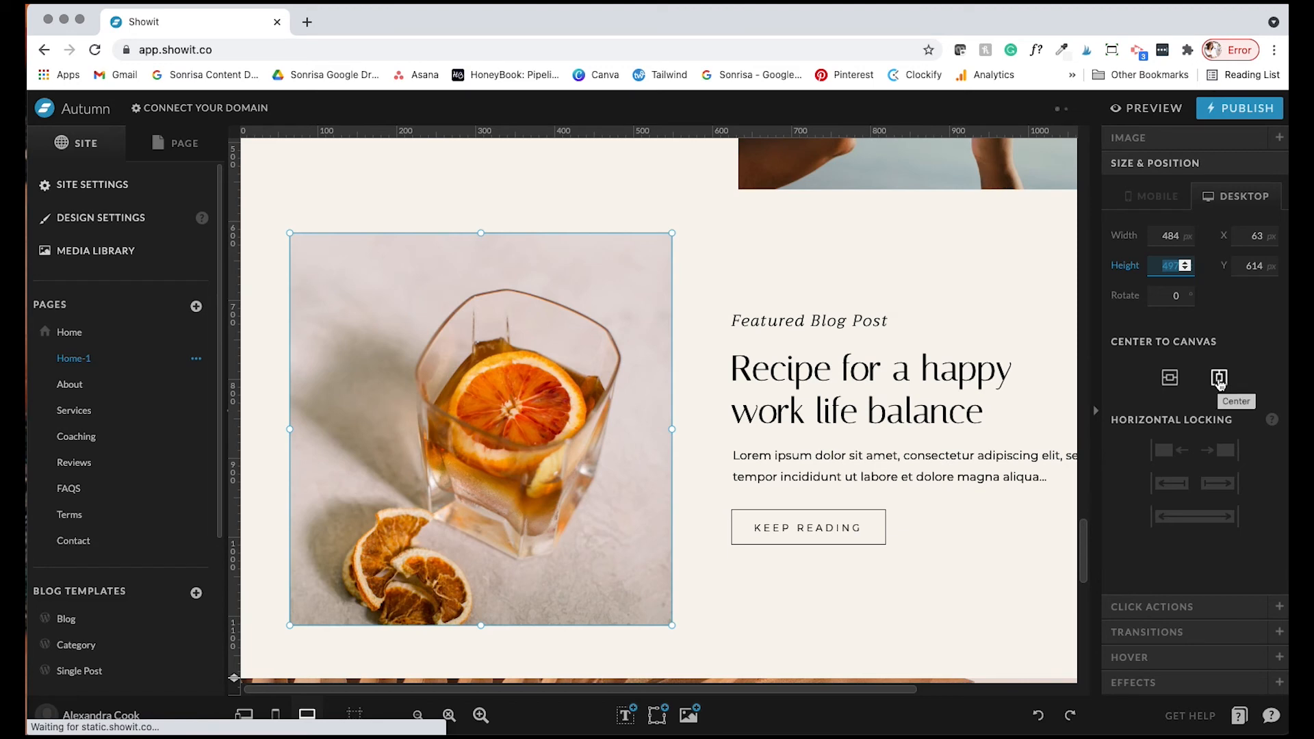
# Open the About page and select the box behind the "Let's start cultivating more confidence." text
pyautogui.scroll(10, 576, 365)
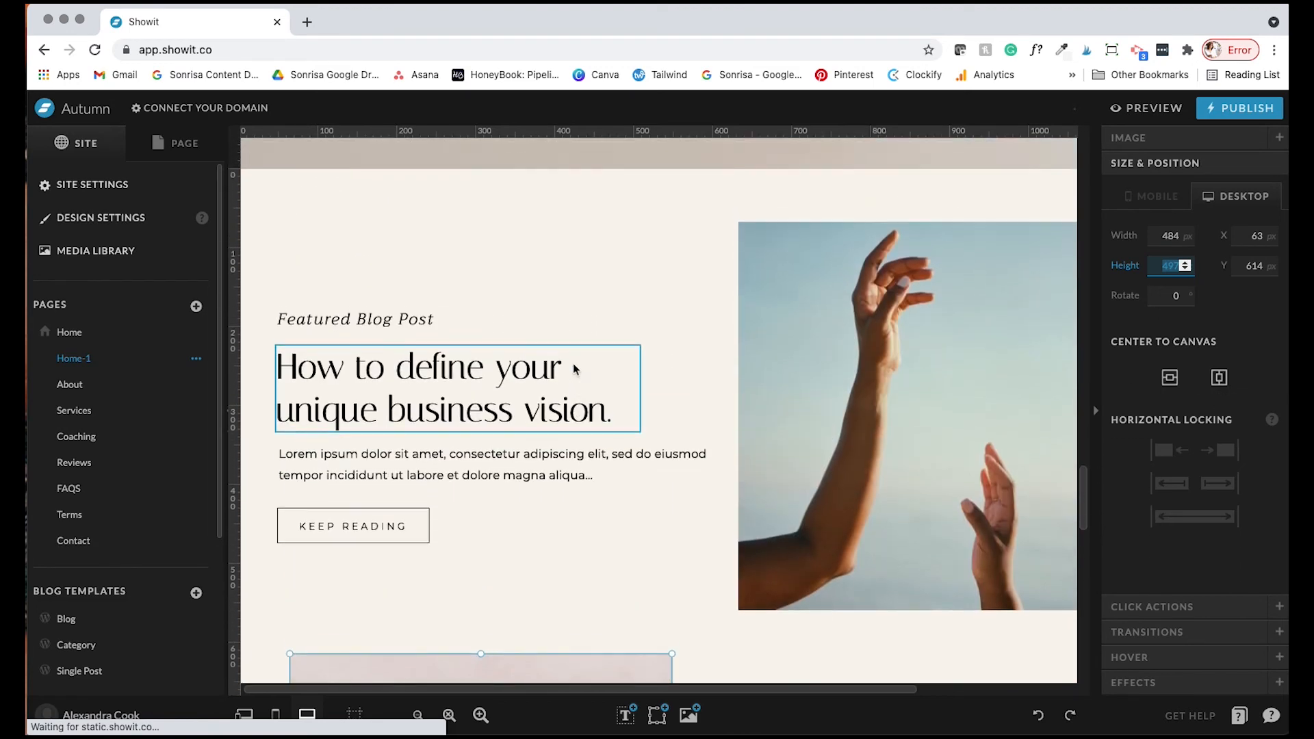
pyautogui.scroll(3, 574, 370)
pyautogui.scroll(-12, 573, 369)
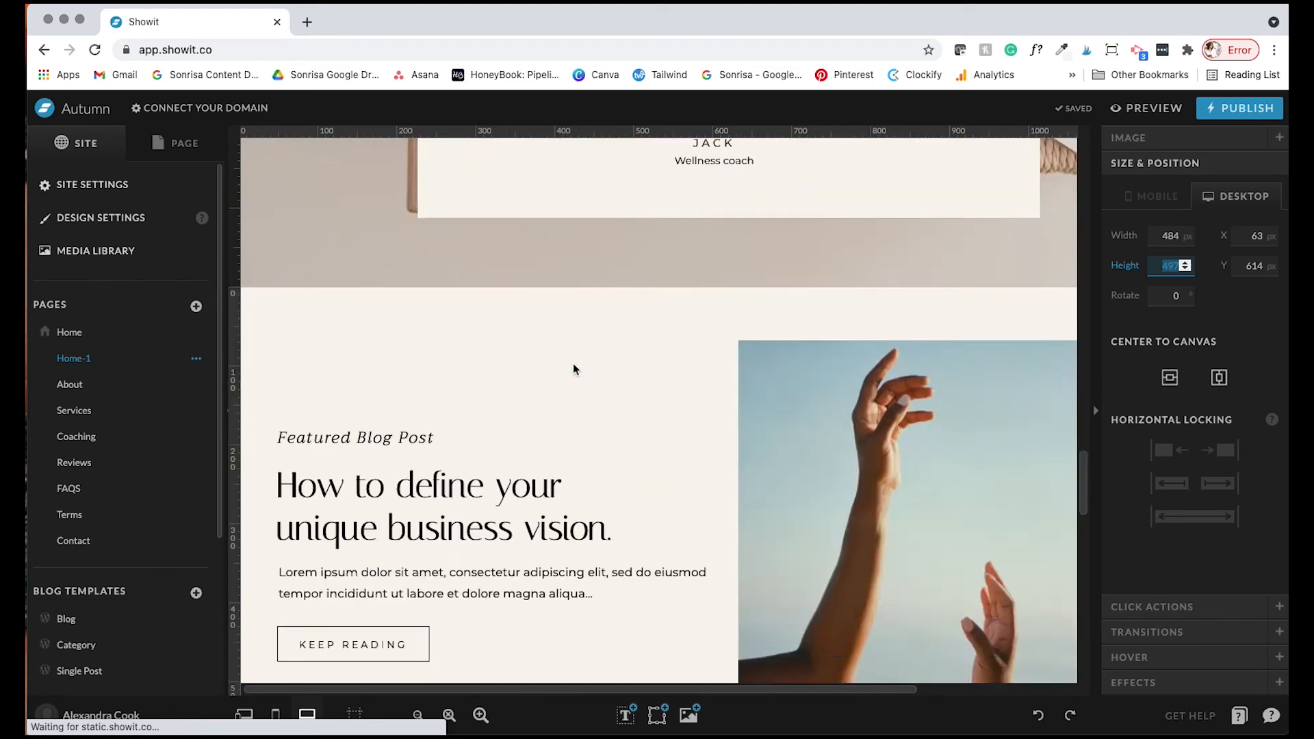
pyautogui.scroll(2, 574, 369)
pyautogui.click(75, 384)
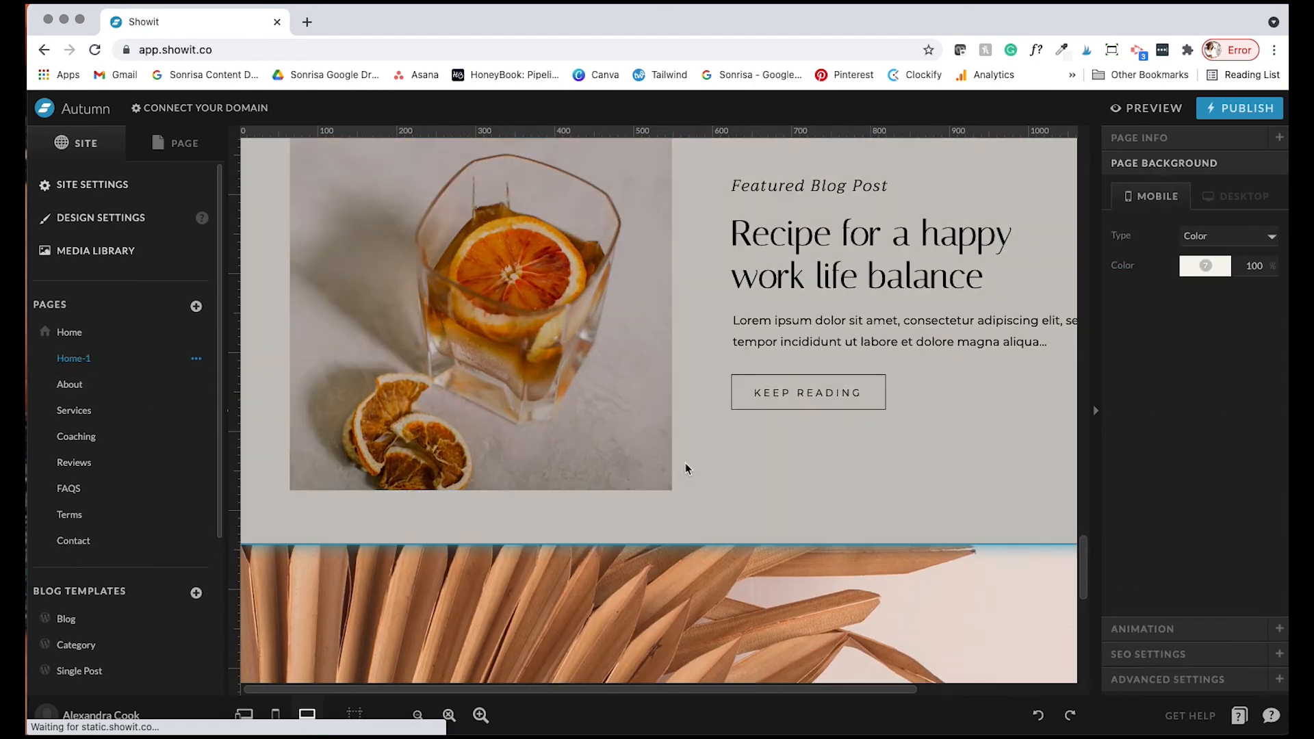
pyautogui.scroll(5, 705, 445)
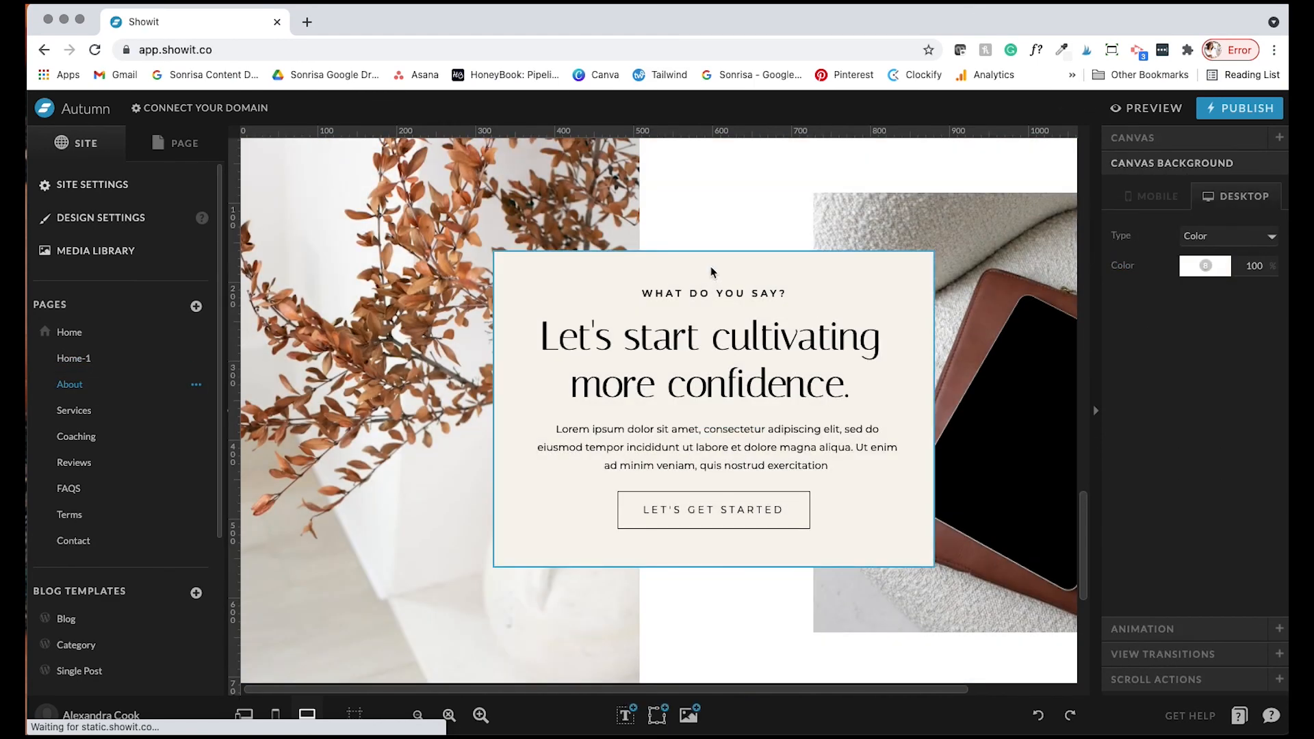
pyautogui.click(710, 269)
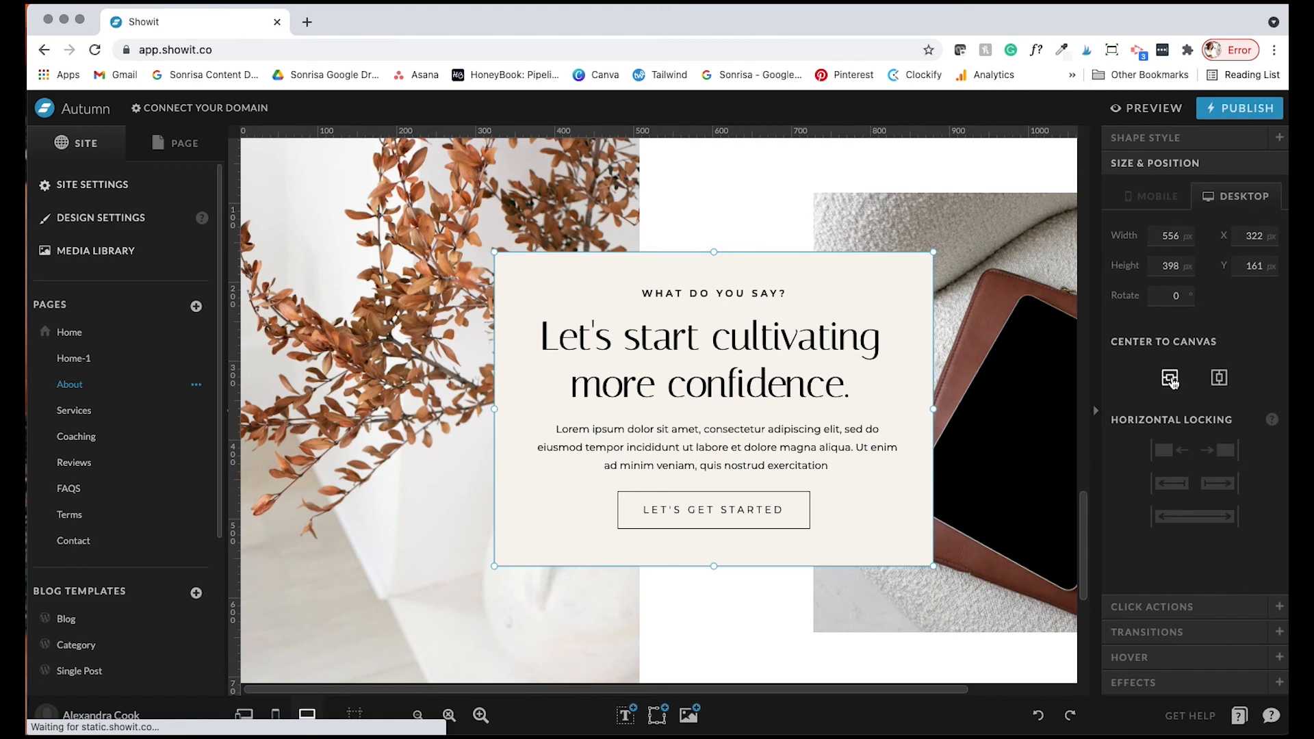
# Examine the size, position and horizontal locking of the autumn branch image behind the text box
pyautogui.click(442, 433)
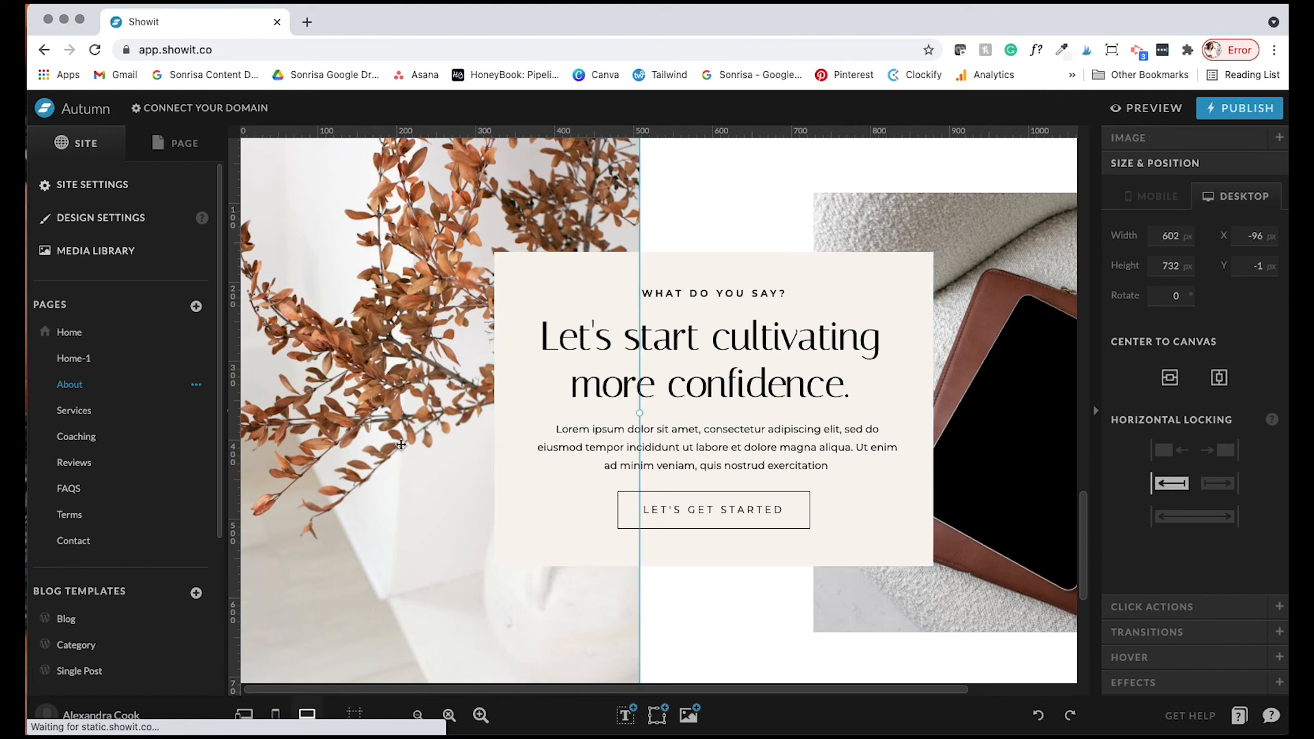
pyautogui.scroll(-2, 399, 431)
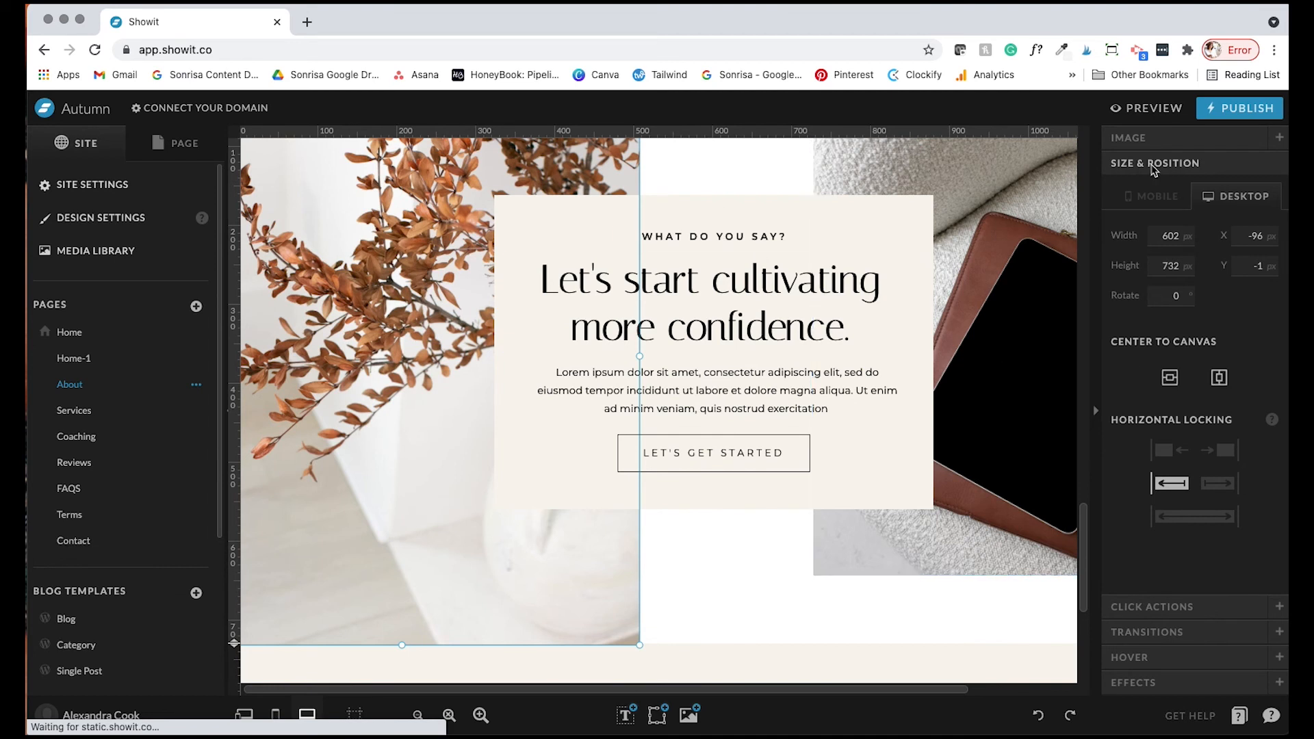
pyautogui.scroll(1, 740, 312)
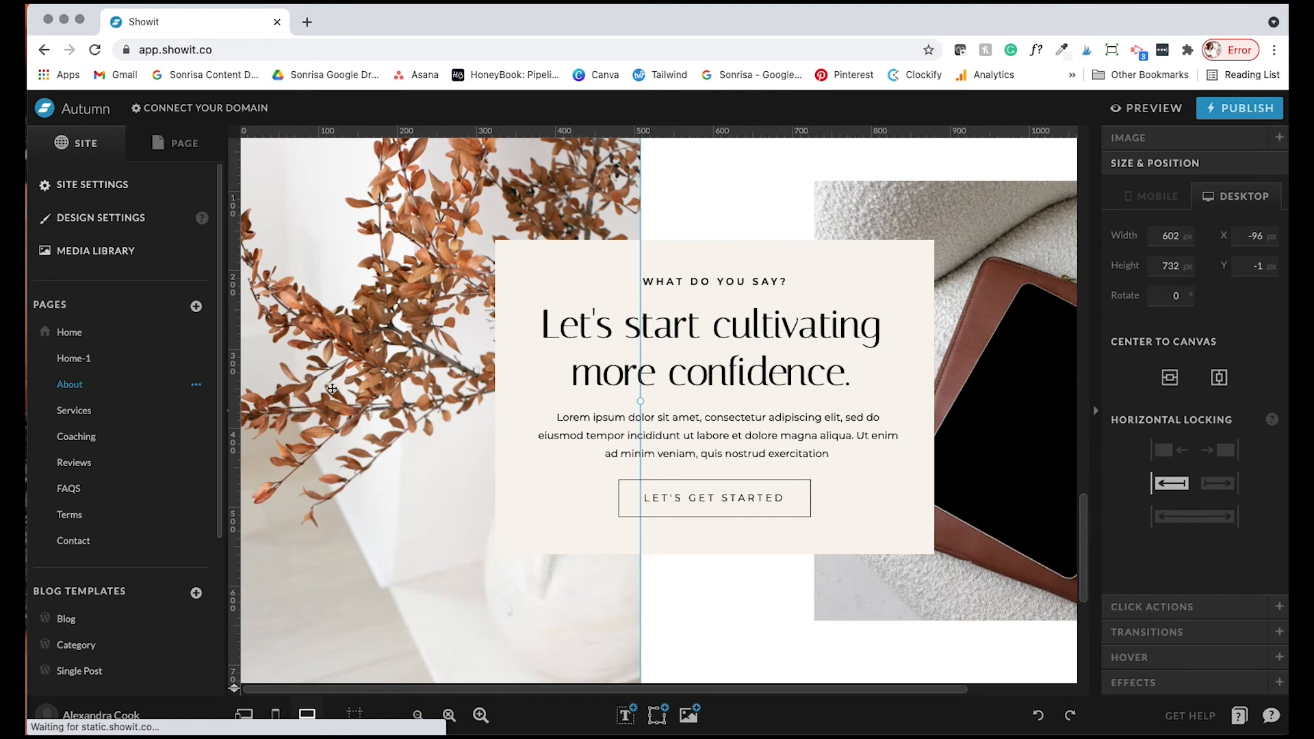
# Set the leather tablet case image's horizontal locking to the right edge of the canvas
pyautogui.hscroll(3, 332, 389)
pyautogui.click(918, 322)
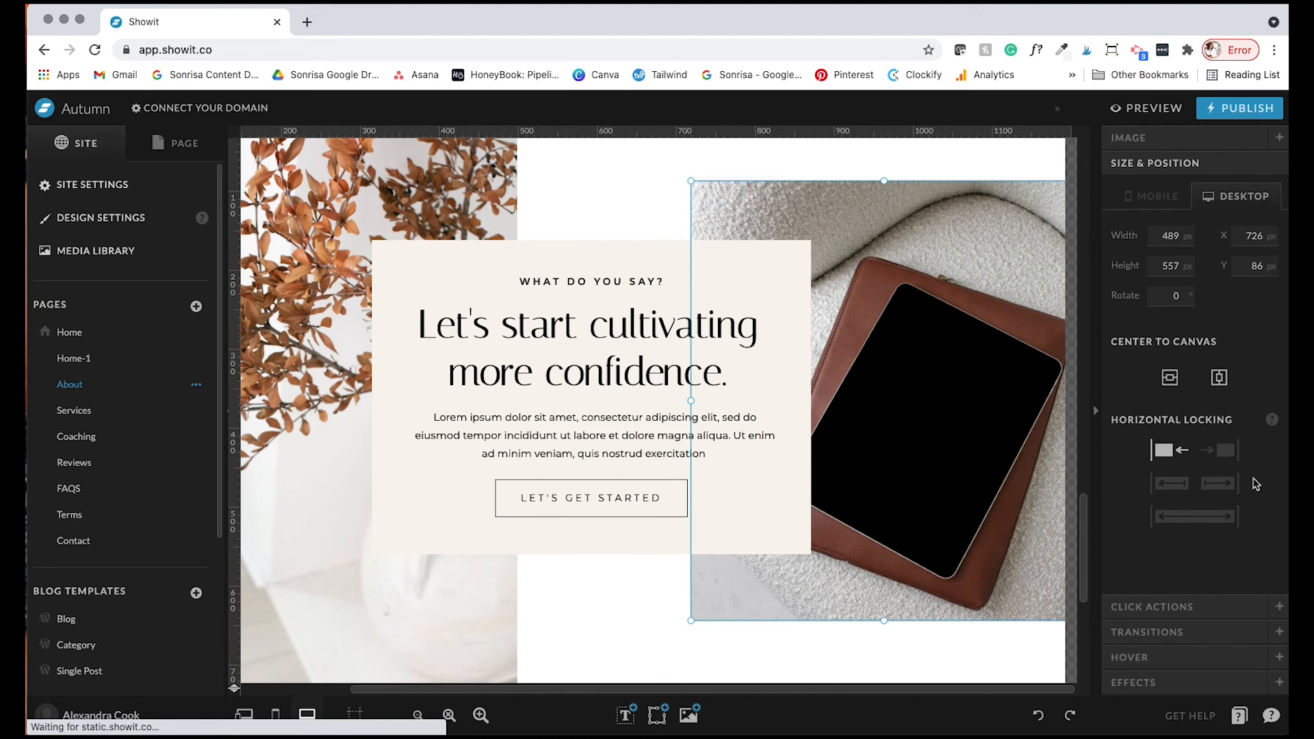
pyautogui.click(1225, 449)
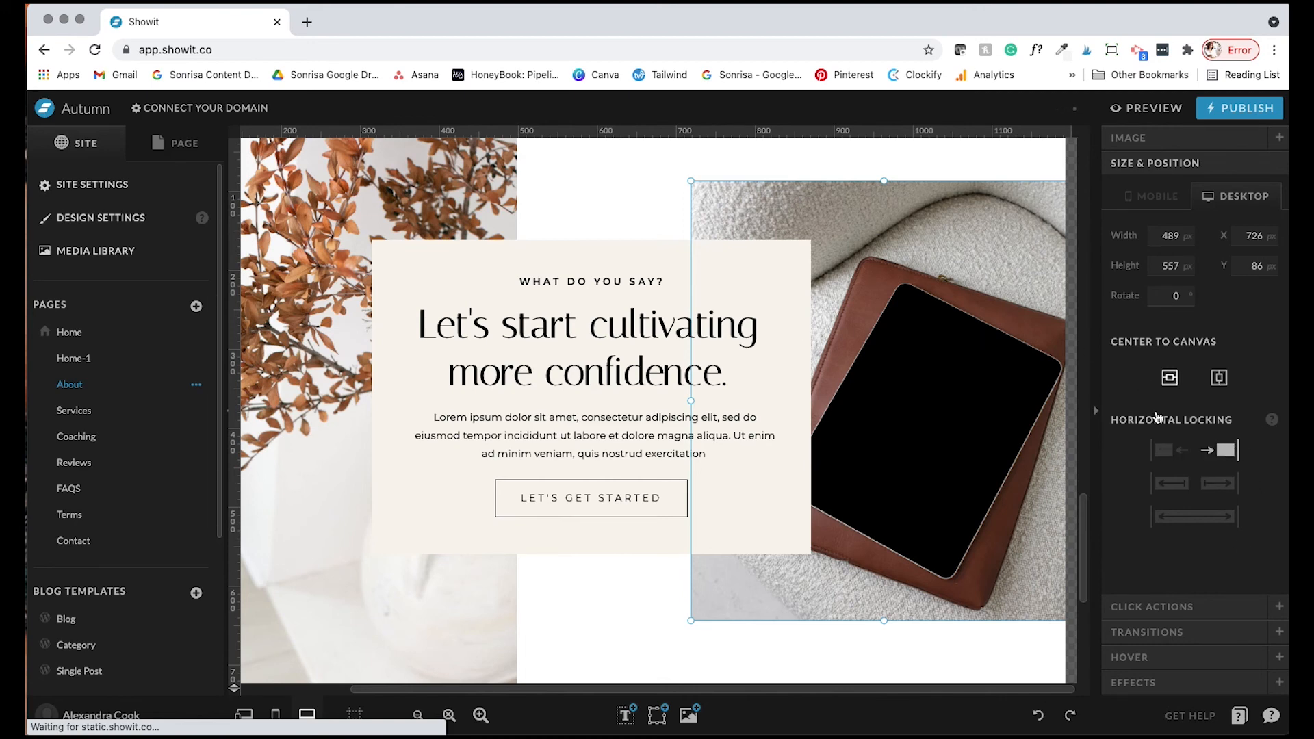
# Preview the About page on desktop and examine how the locked images are placed around the "Let's start cultivating more confidence." box
pyautogui.click(1156, 108)
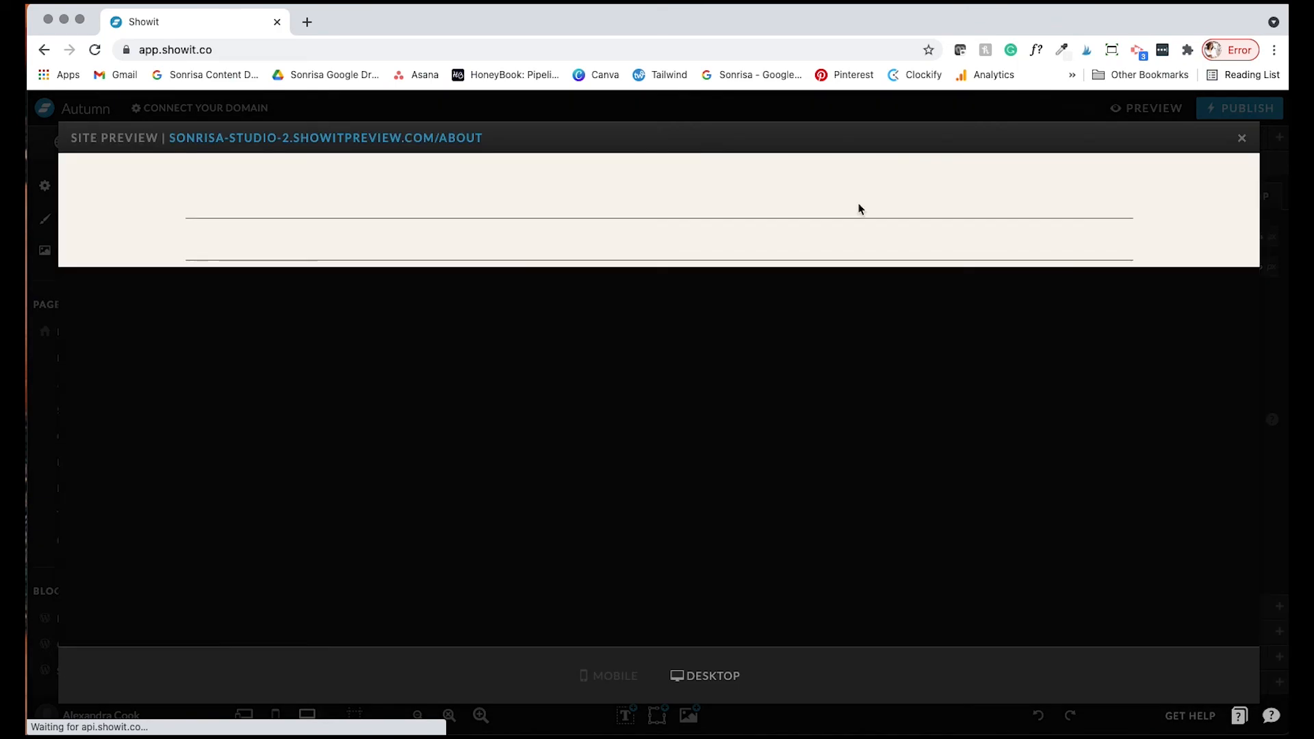
pyautogui.scroll(-20, 861, 210)
pyautogui.scroll(7, 861, 210)
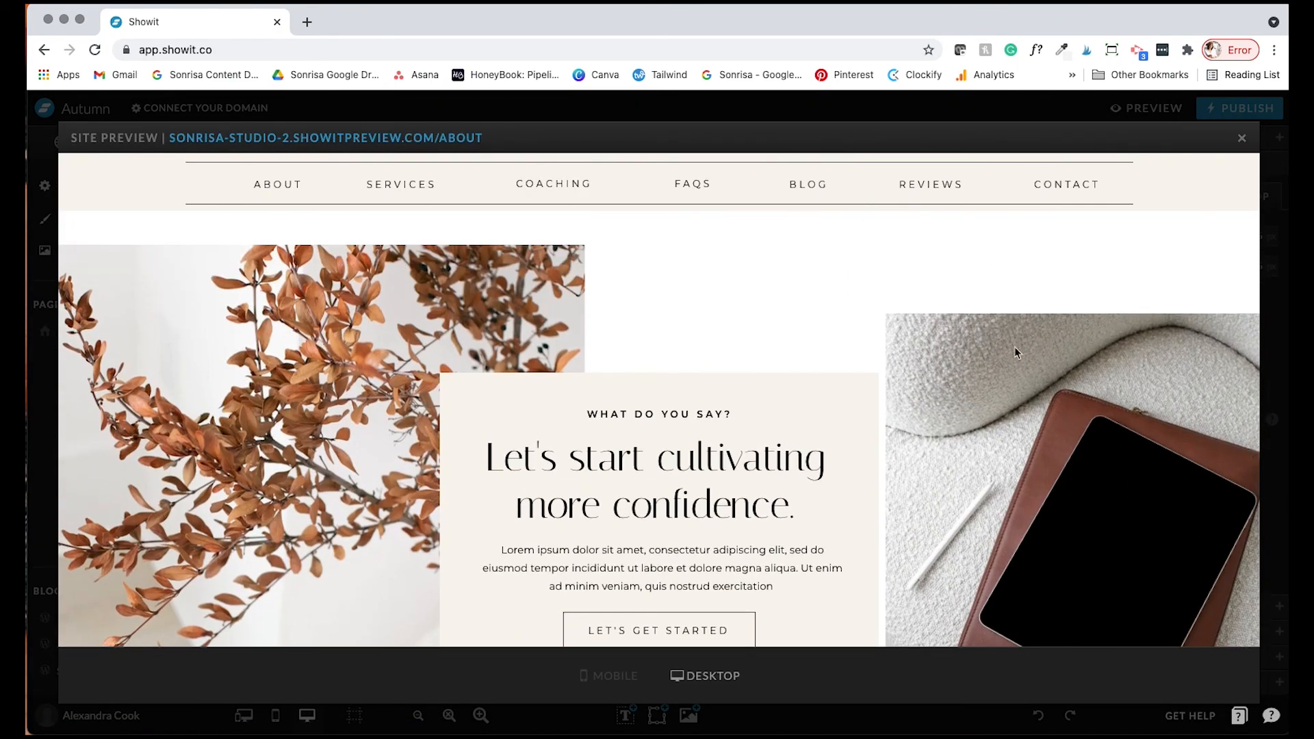
# Set the horizontal locking of the leather tablet case image to right-edge stretch and of the autumn branch image to left-edge stretch
pyautogui.scroll(-3, 487, 346)
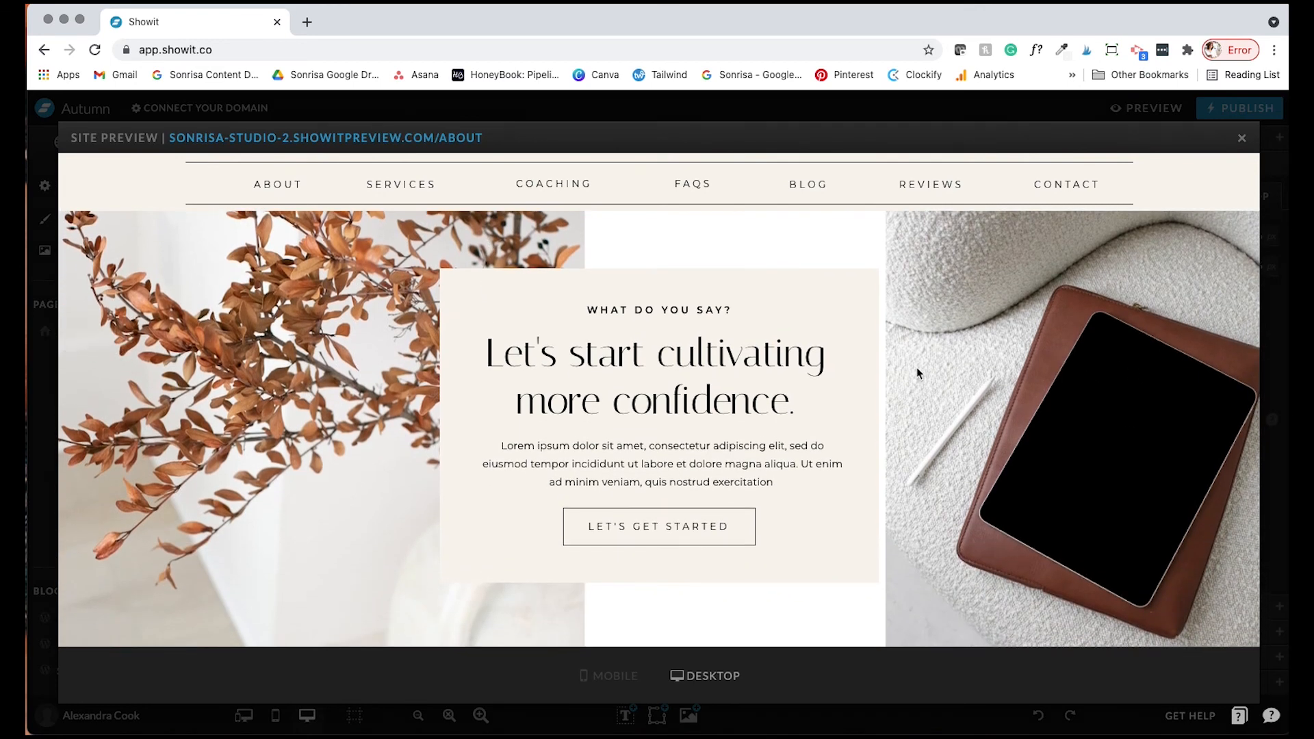
pyautogui.click(1243, 140)
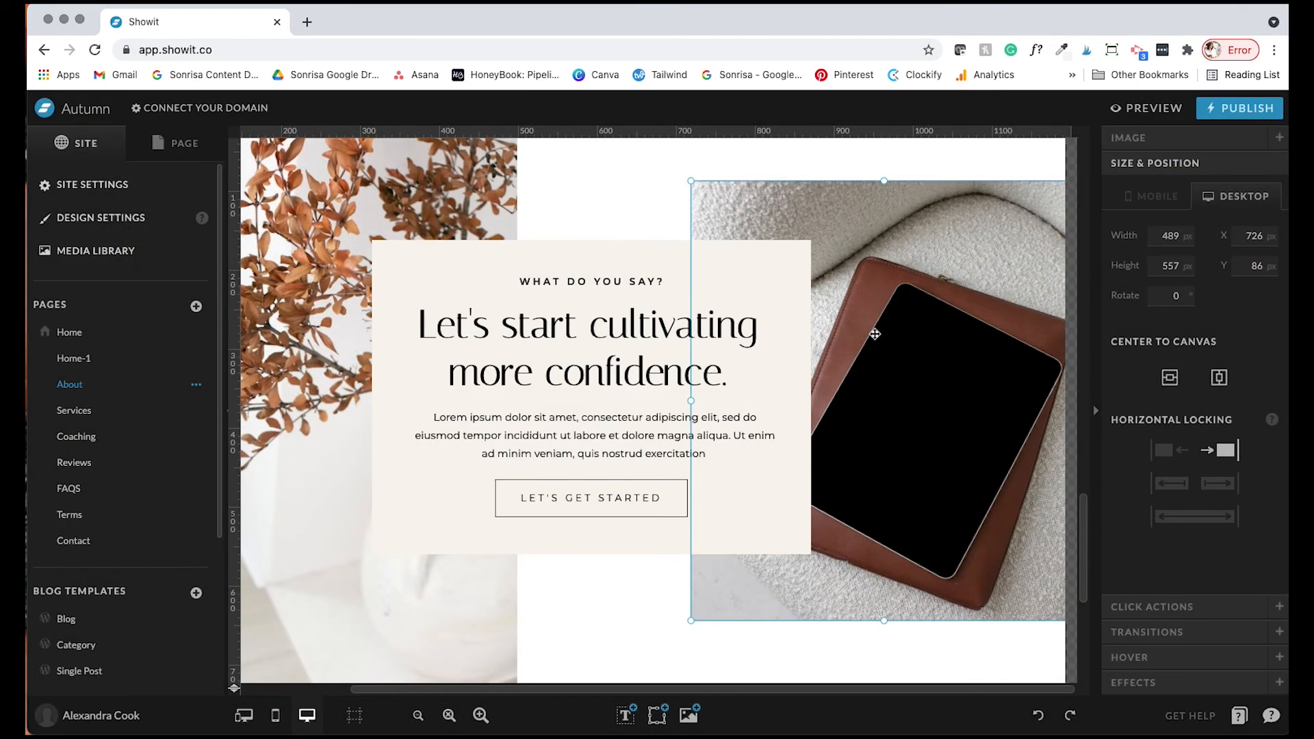
pyautogui.click(1218, 484)
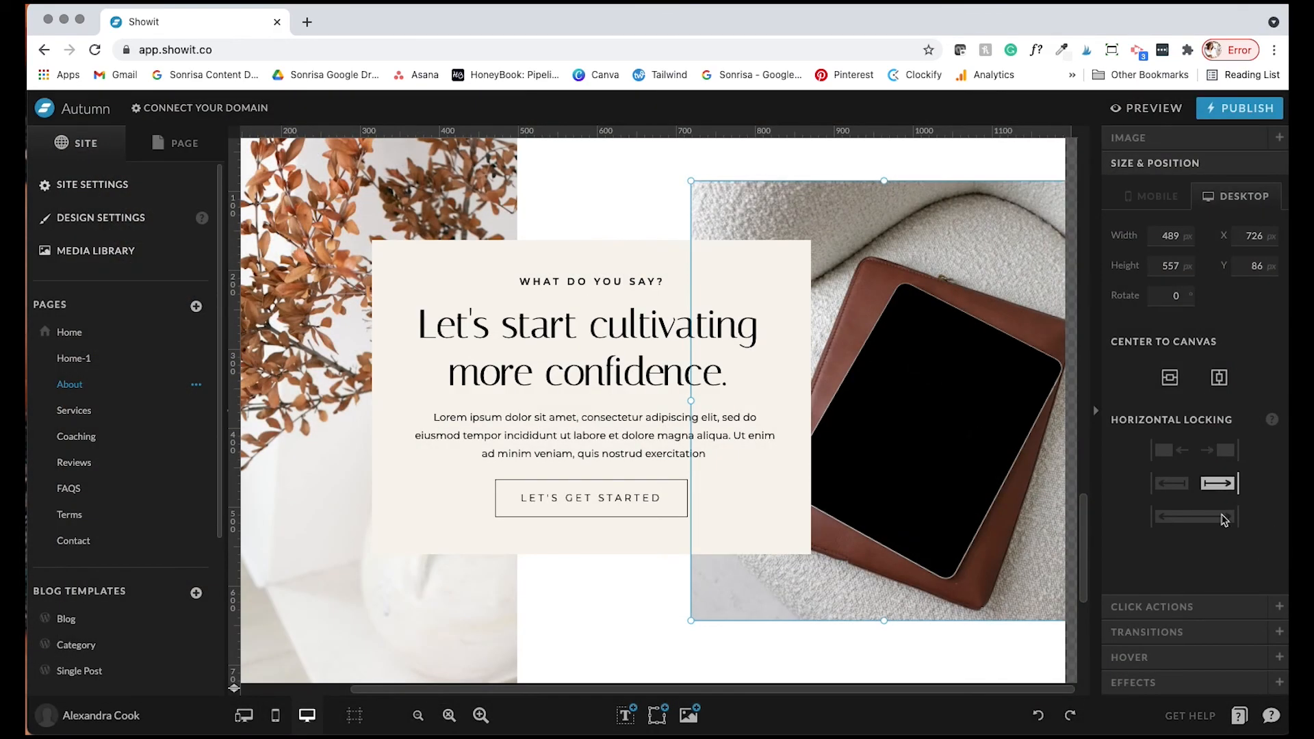
pyautogui.click(290, 301)
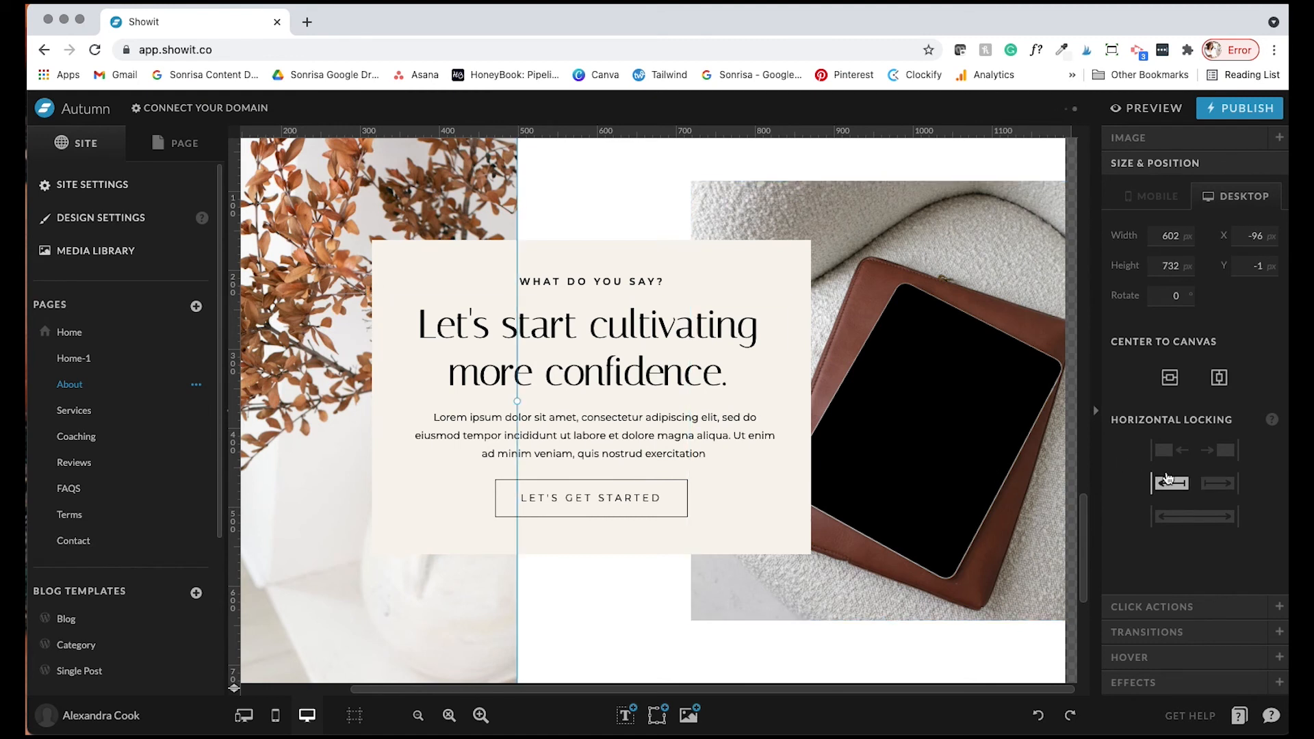
pyautogui.click(1171, 484)
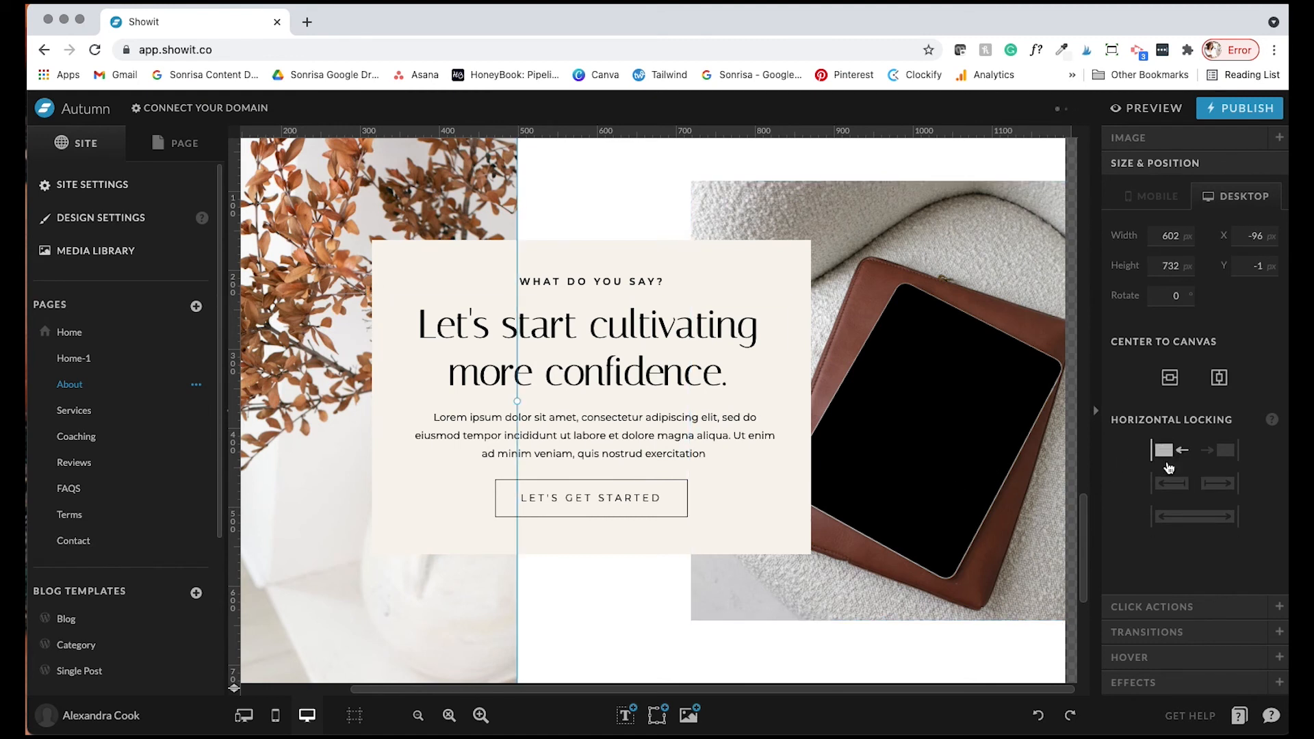
pyautogui.click(1172, 484)
pyautogui.click(1052, 587)
pyautogui.click(1219, 483)
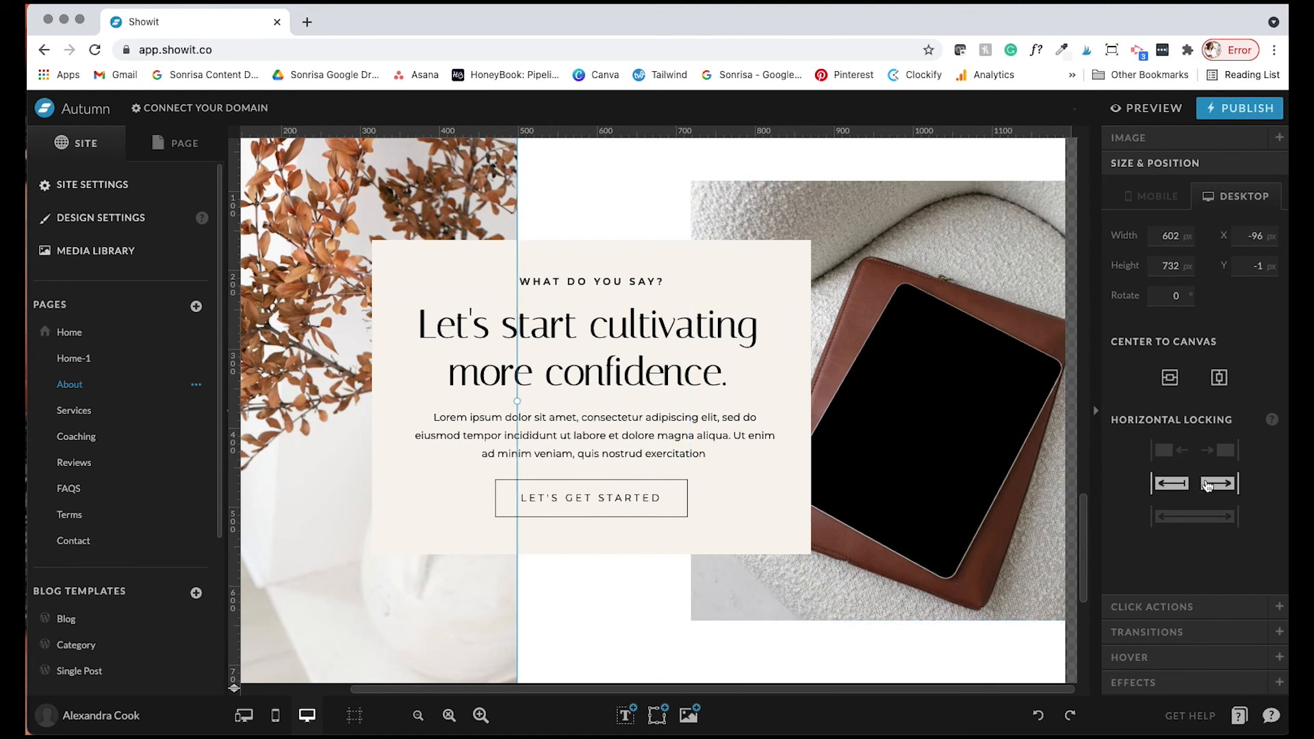
# Preview the About page on desktop and examine how the branch and tablet case images stretch around the text box
pyautogui.click(1154, 108)
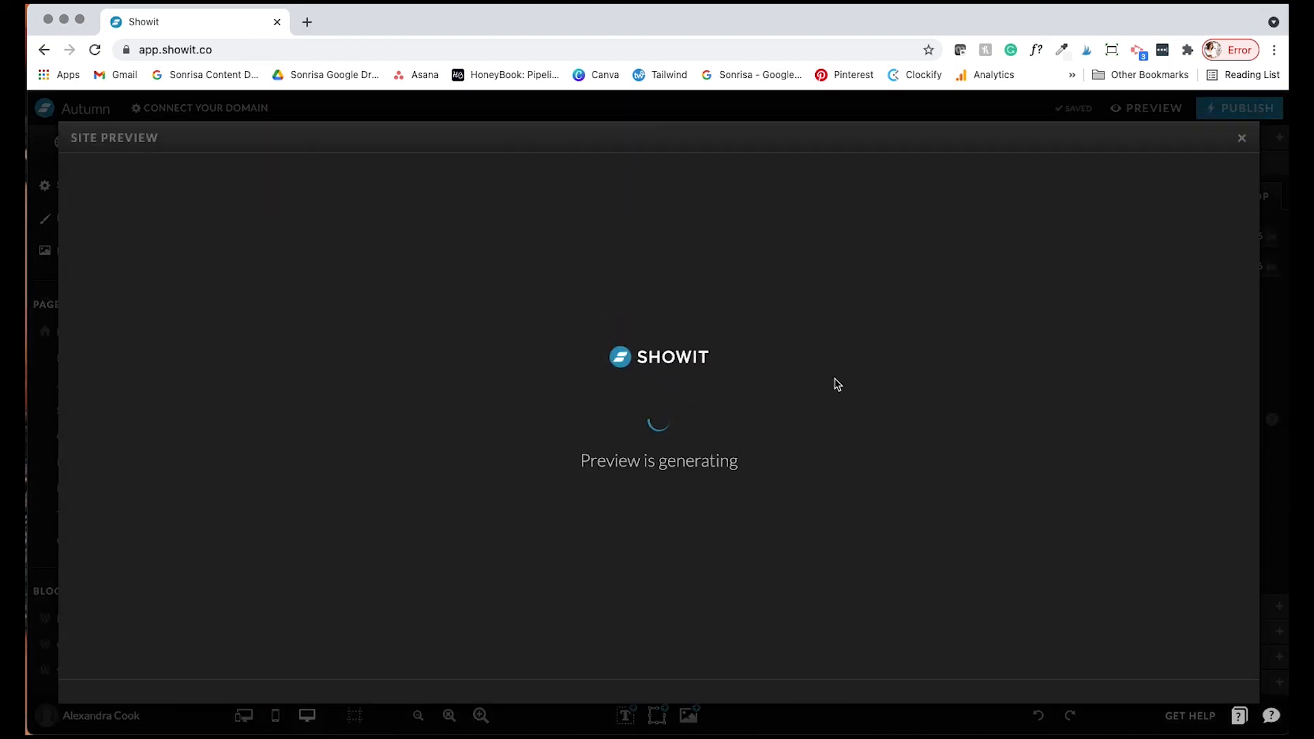
pyautogui.scroll(-15, 744, 377)
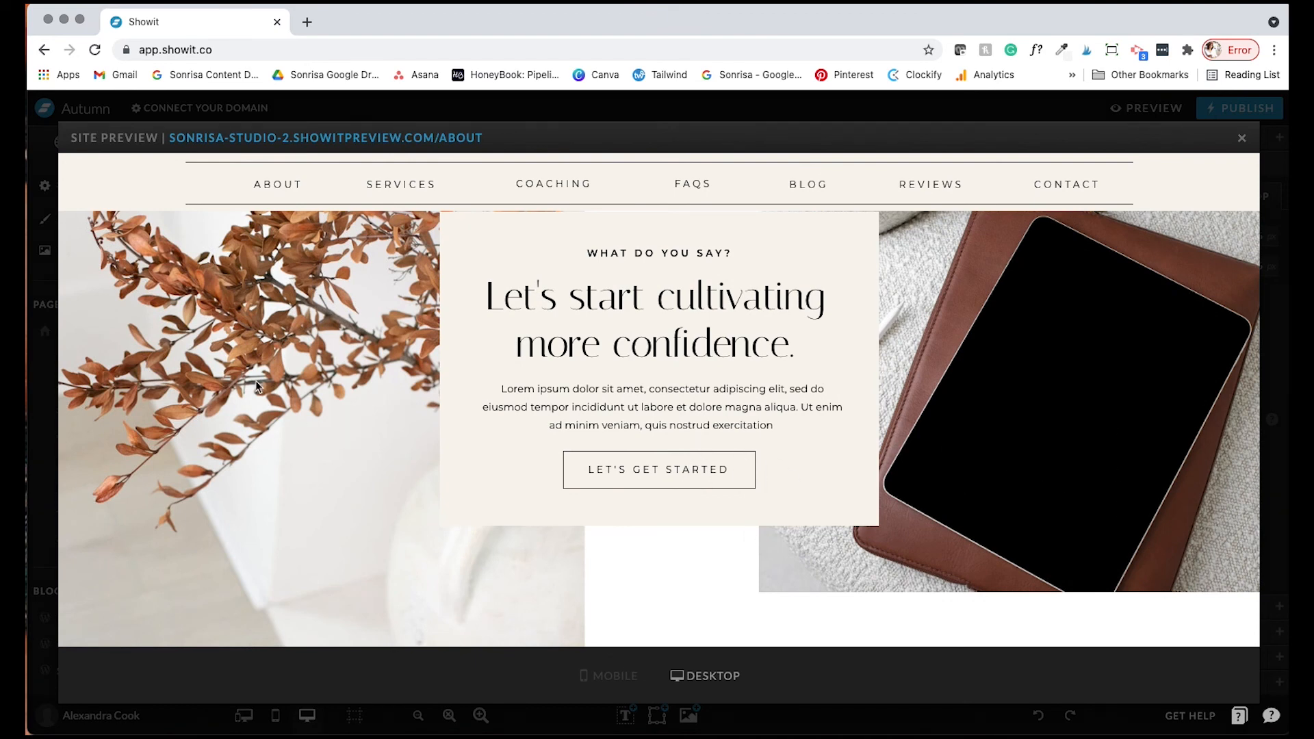
pyautogui.scroll(4, 257, 385)
pyautogui.scroll(-2, 257, 386)
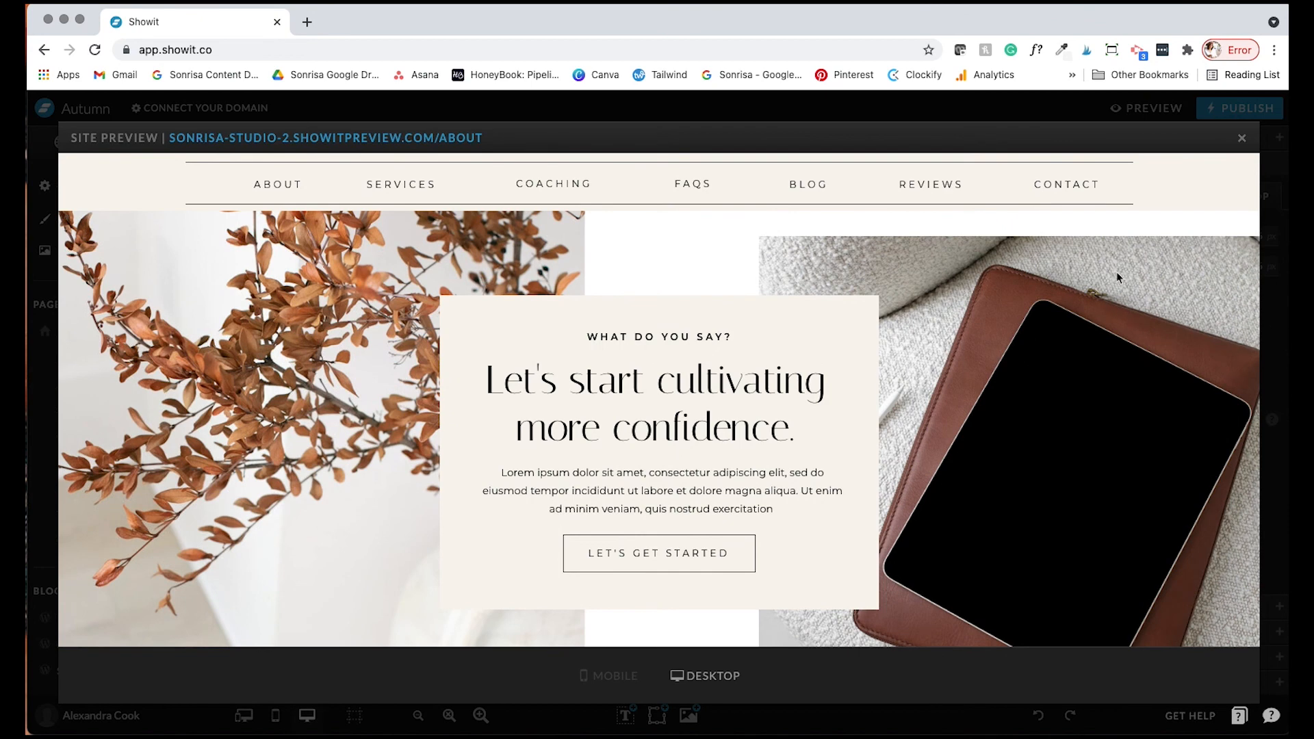
pyautogui.click(1241, 139)
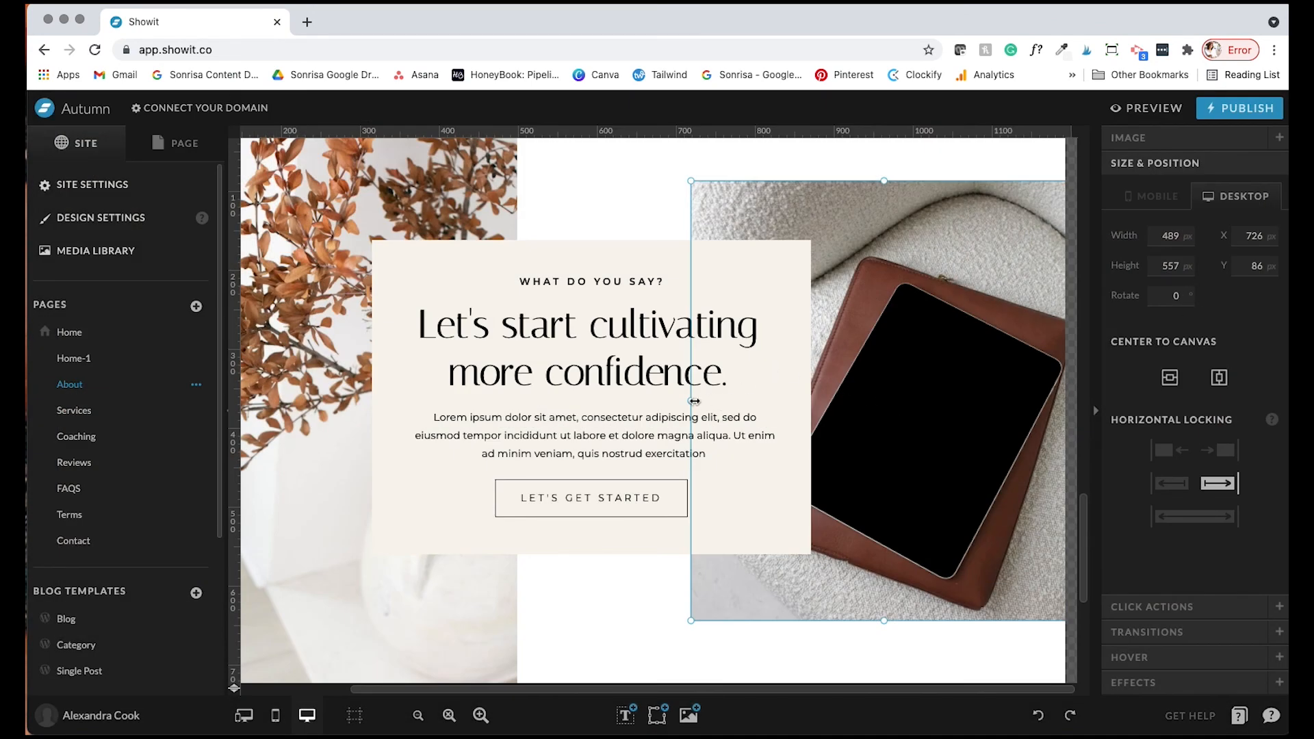
# Lock the autumn branch image to the left edge and the leather tablet case image to the right edge without stretching
pyautogui.moveTo(694, 400); pyautogui.dragTo(516, 401)
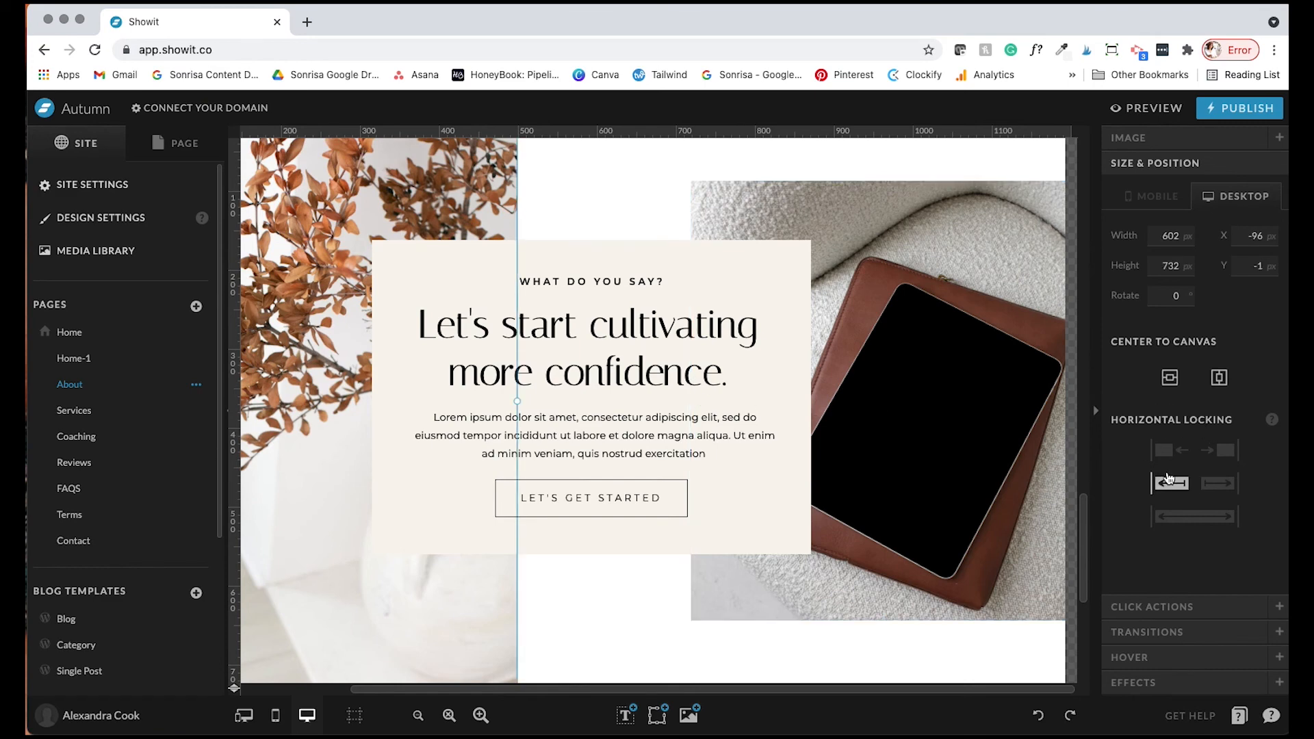
pyautogui.press('super+z')
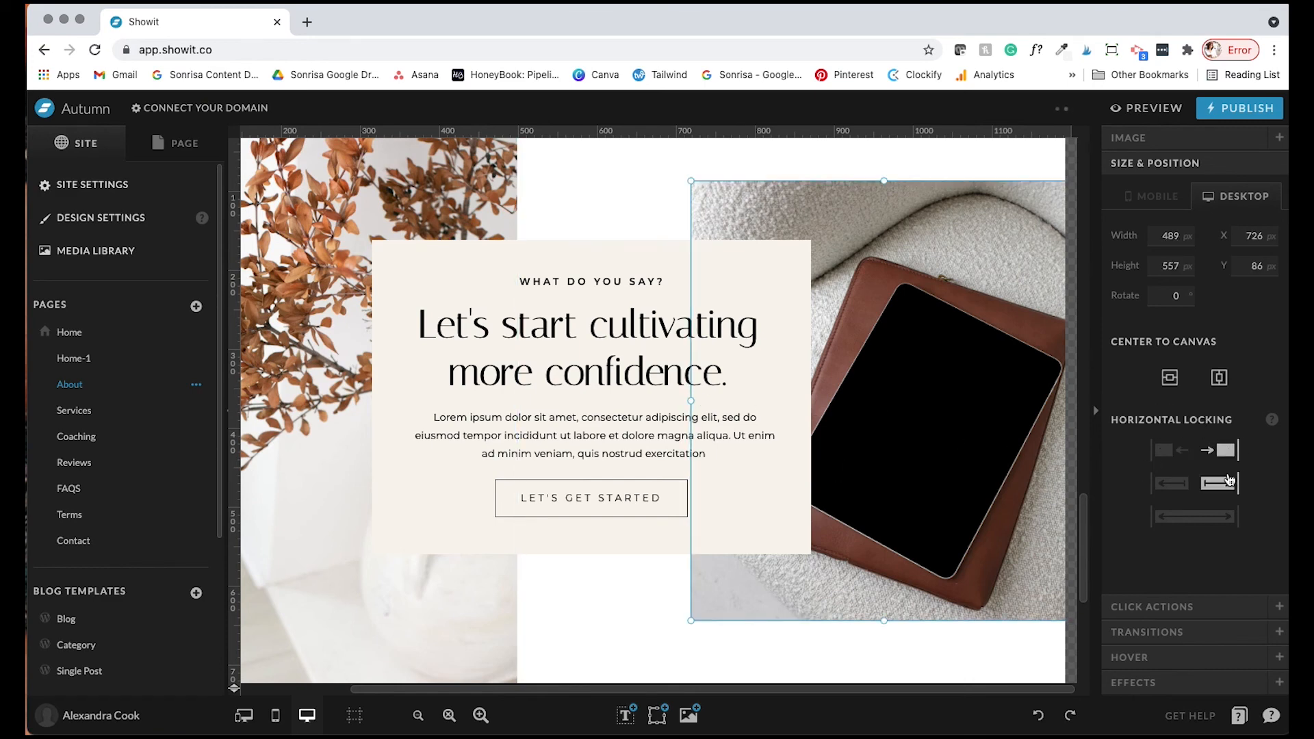
# Preview the About page on desktop and examine the edge-locked branch and tablet case images beside the text box
pyautogui.click(1154, 108)
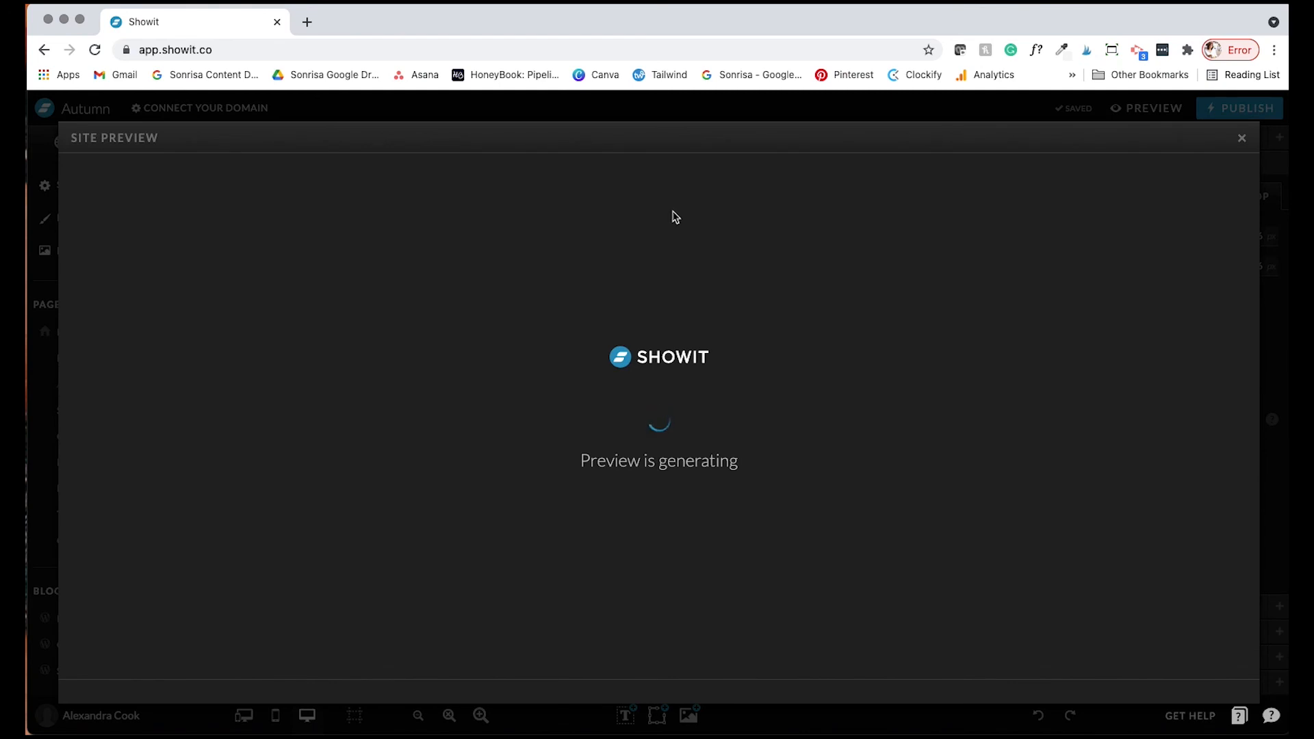
pyautogui.scroll(-20, 675, 218)
pyautogui.scroll(6, 676, 218)
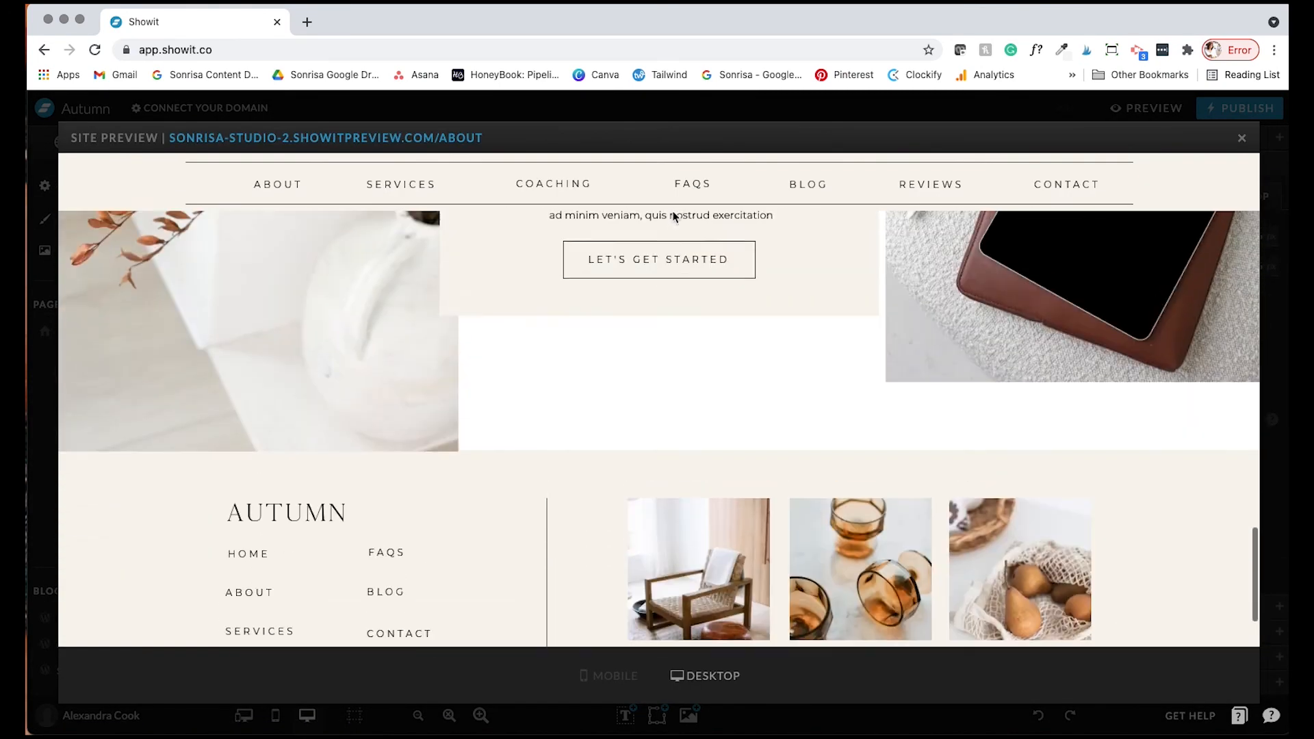
pyautogui.scroll(-2, 673, 216)
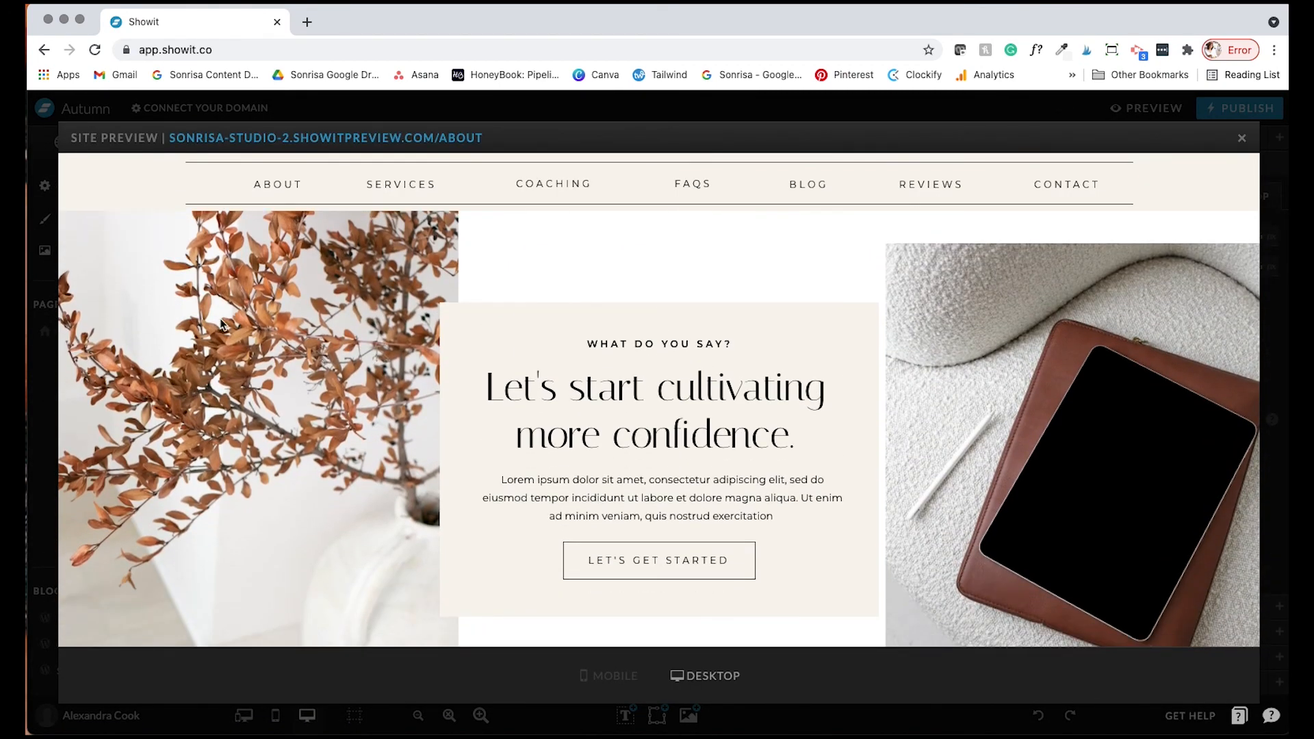
pyautogui.scroll(1, 381, 331)
pyautogui.scroll(-2, 379, 326)
pyautogui.scroll(-1, 342, 469)
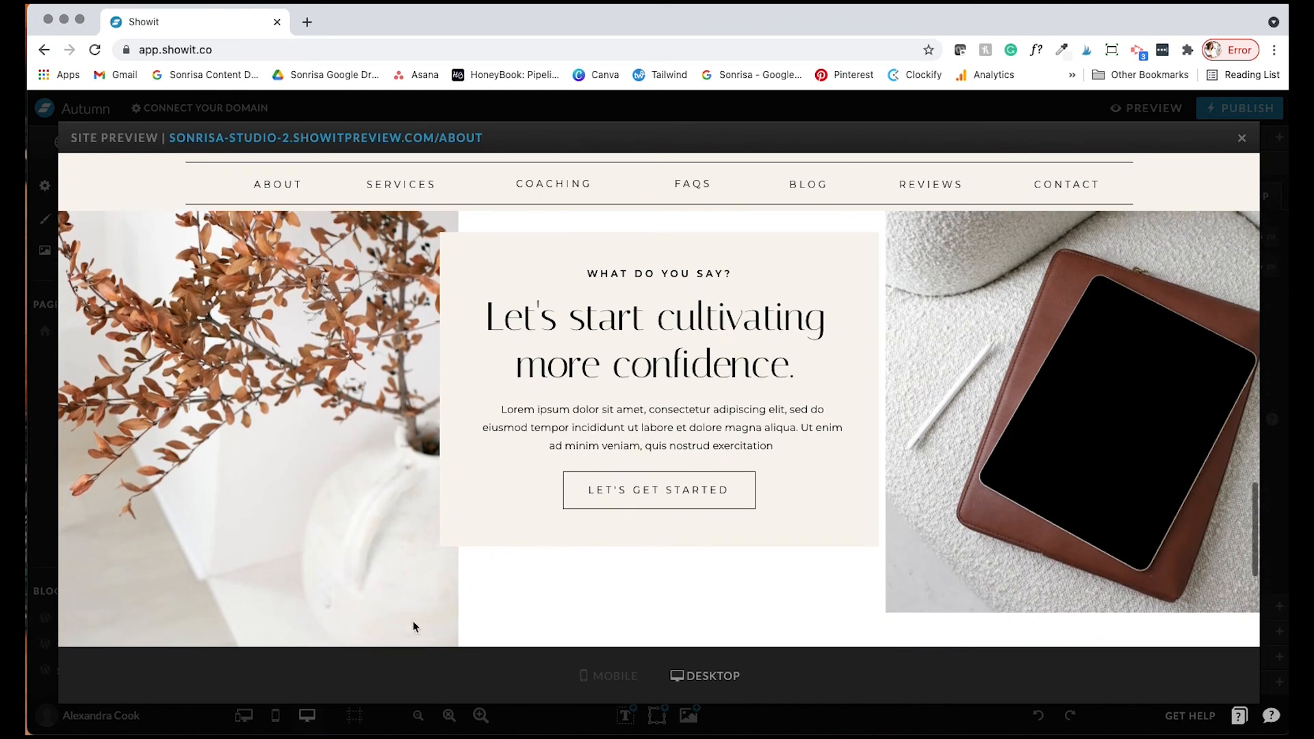
pyautogui.scroll(2, 396, 526)
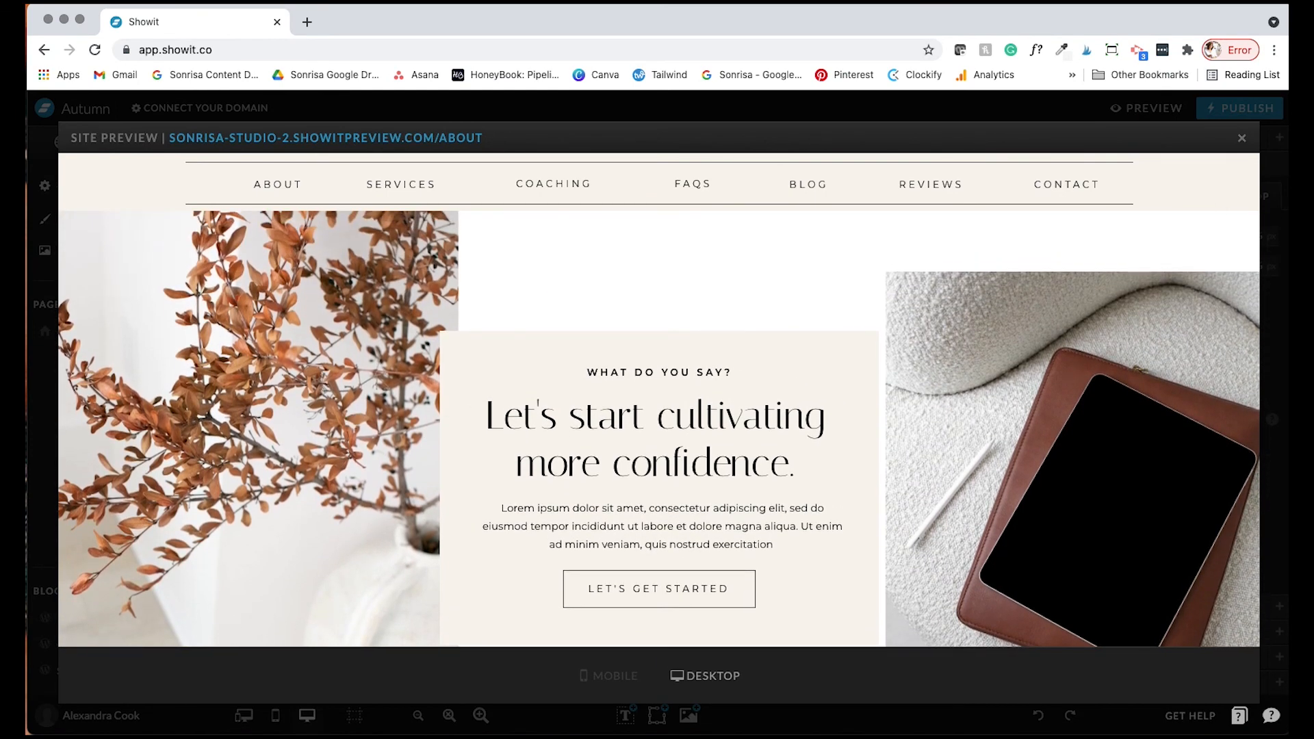
pyautogui.click(1241, 138)
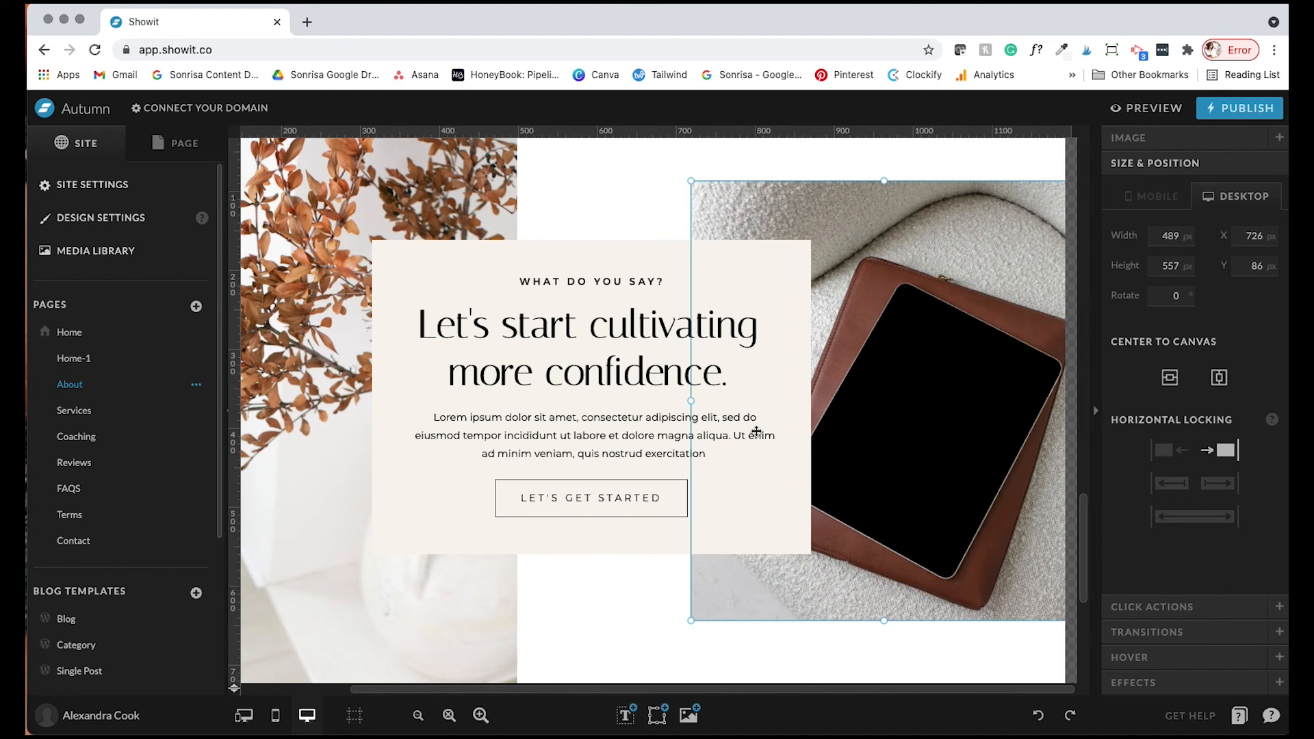
# Select the "Let's start cultivating more confidence." box together with its text and button, and examine the group alignment options
pyautogui.click(593, 206)
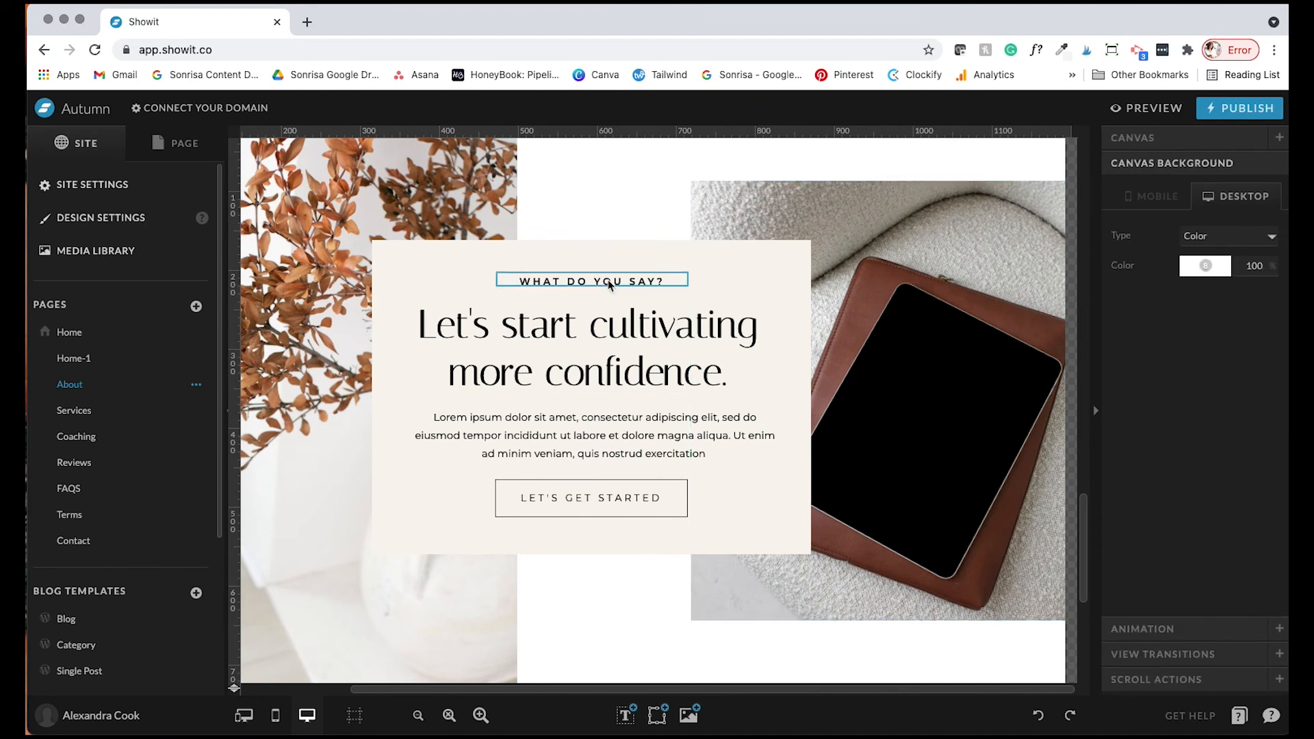
pyautogui.moveTo(568, 192); pyautogui.dragTo(649, 618)
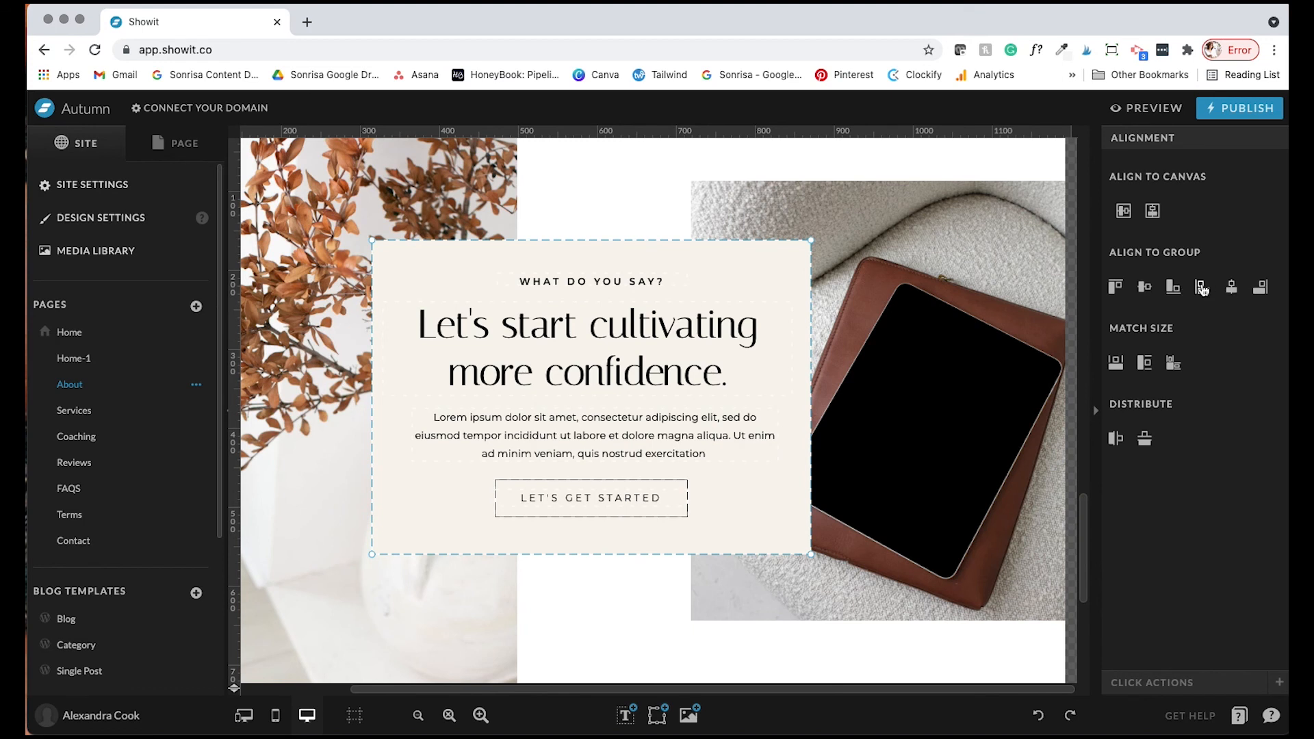
pyautogui.click(1203, 288)
pyautogui.click(1231, 288)
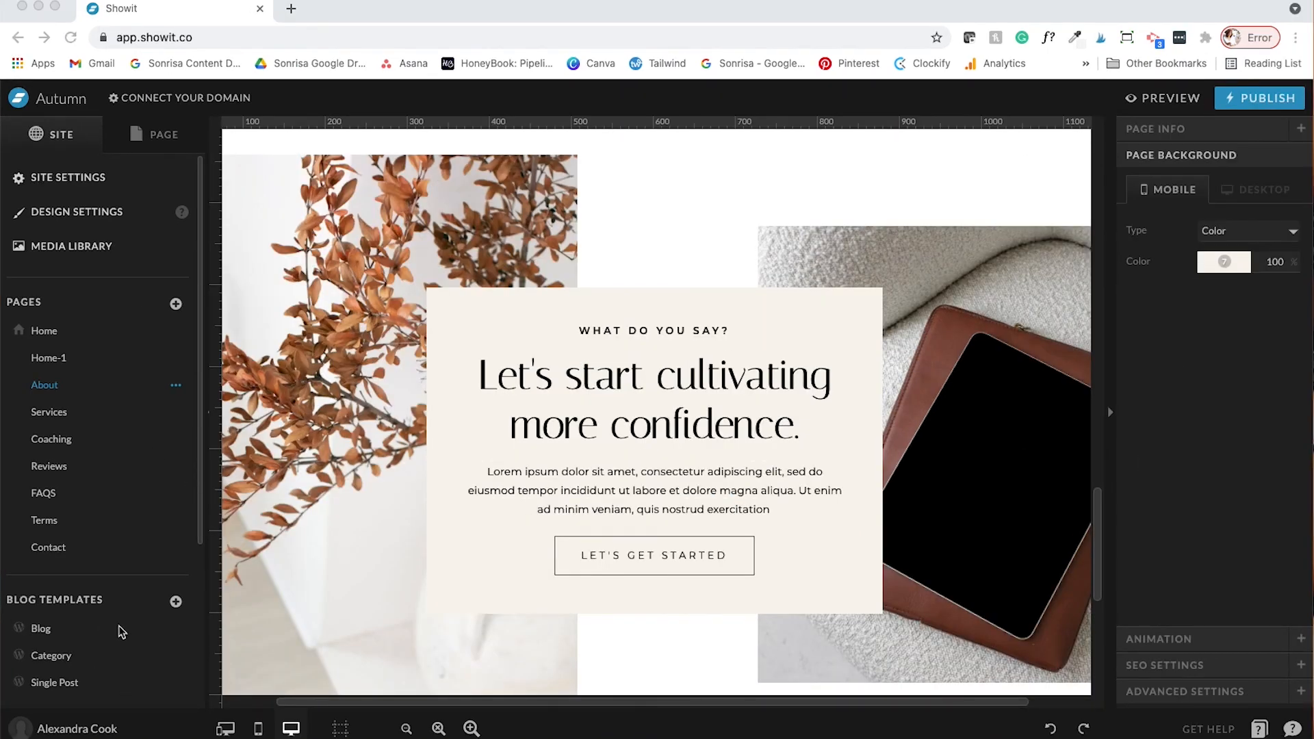
# Open the Blog template and examine its categories bar and the layout of its post listings
pyautogui.scroll(-3, 96, 602)
pyautogui.click(43, 548)
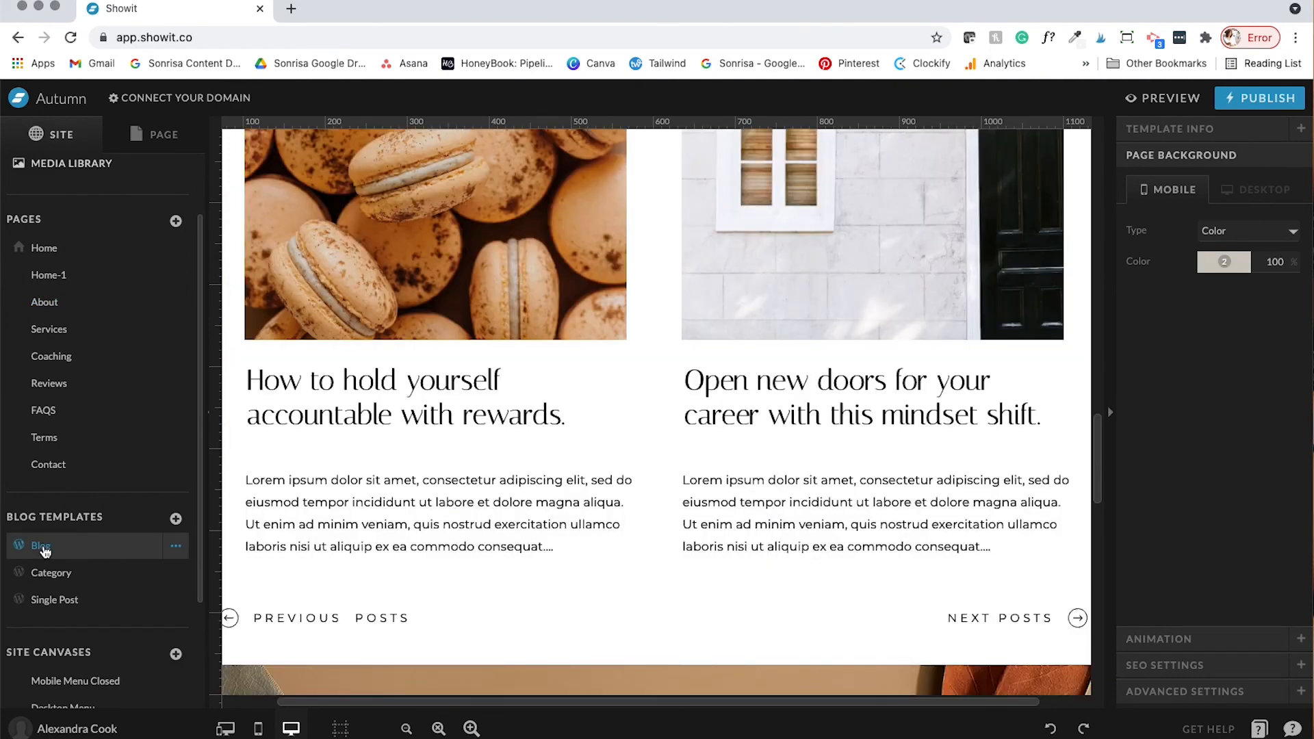
pyautogui.scroll(-15, 726, 498)
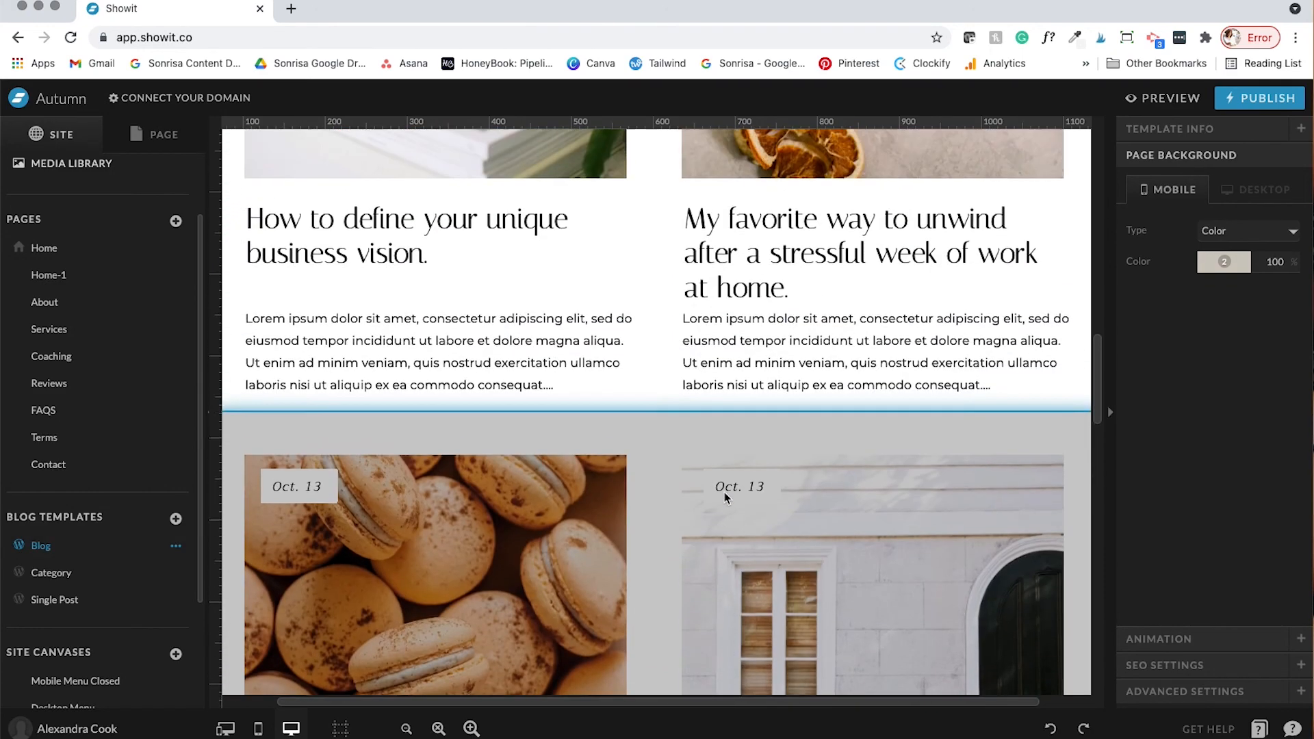
pyautogui.scroll(-3, 725, 498)
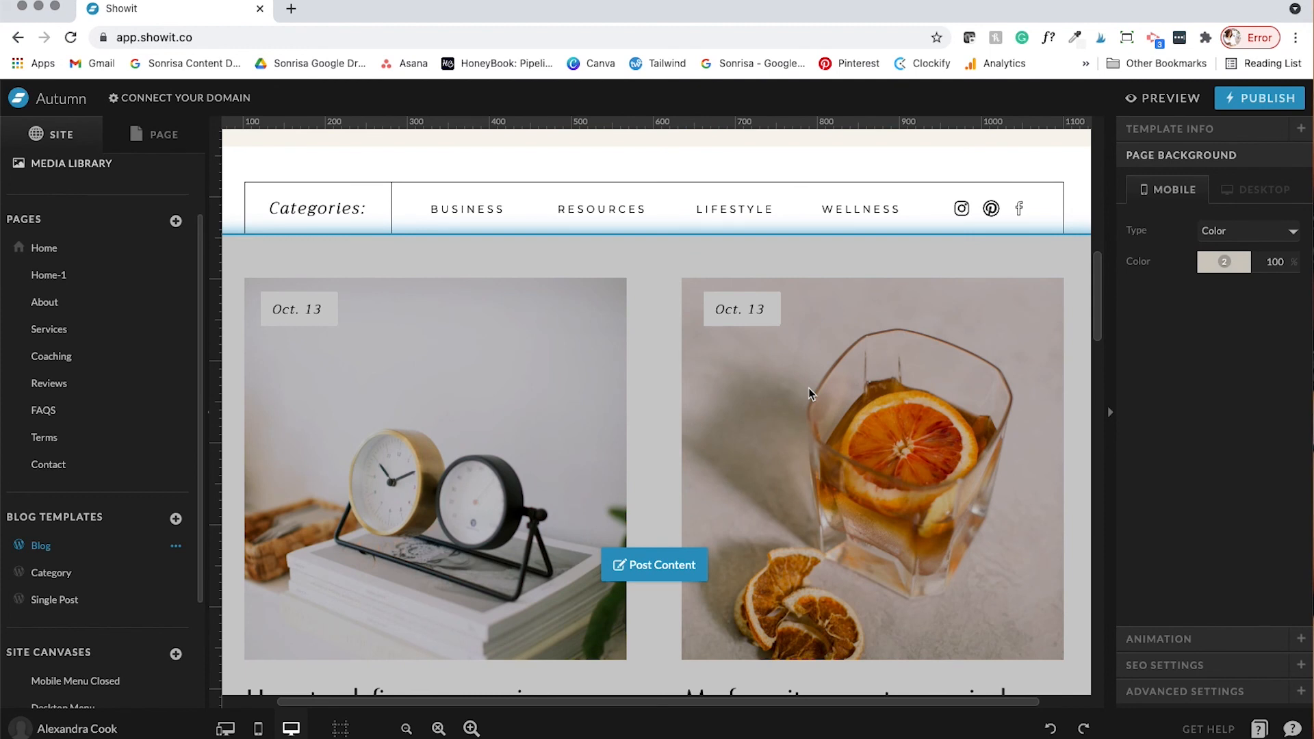
pyautogui.scroll(3, 810, 393)
pyautogui.scroll(-1, 659, 395)
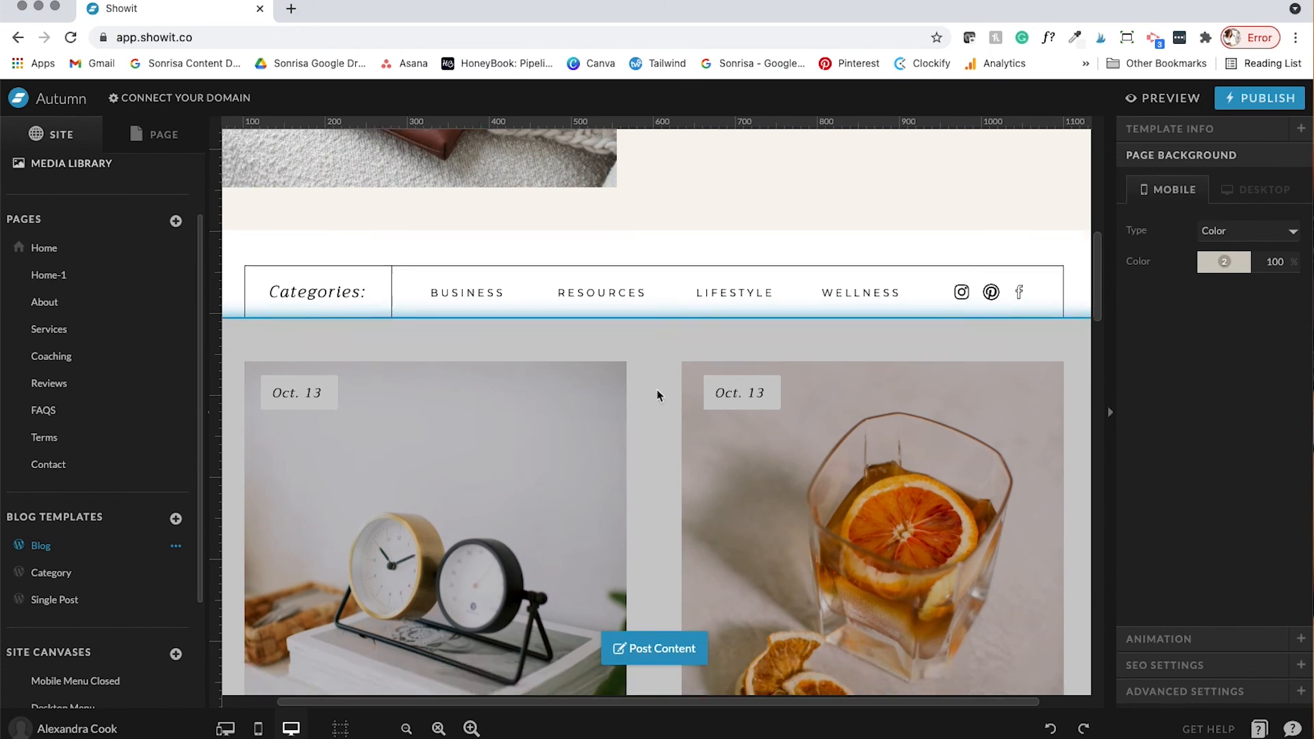
pyautogui.scroll(-4, 659, 395)
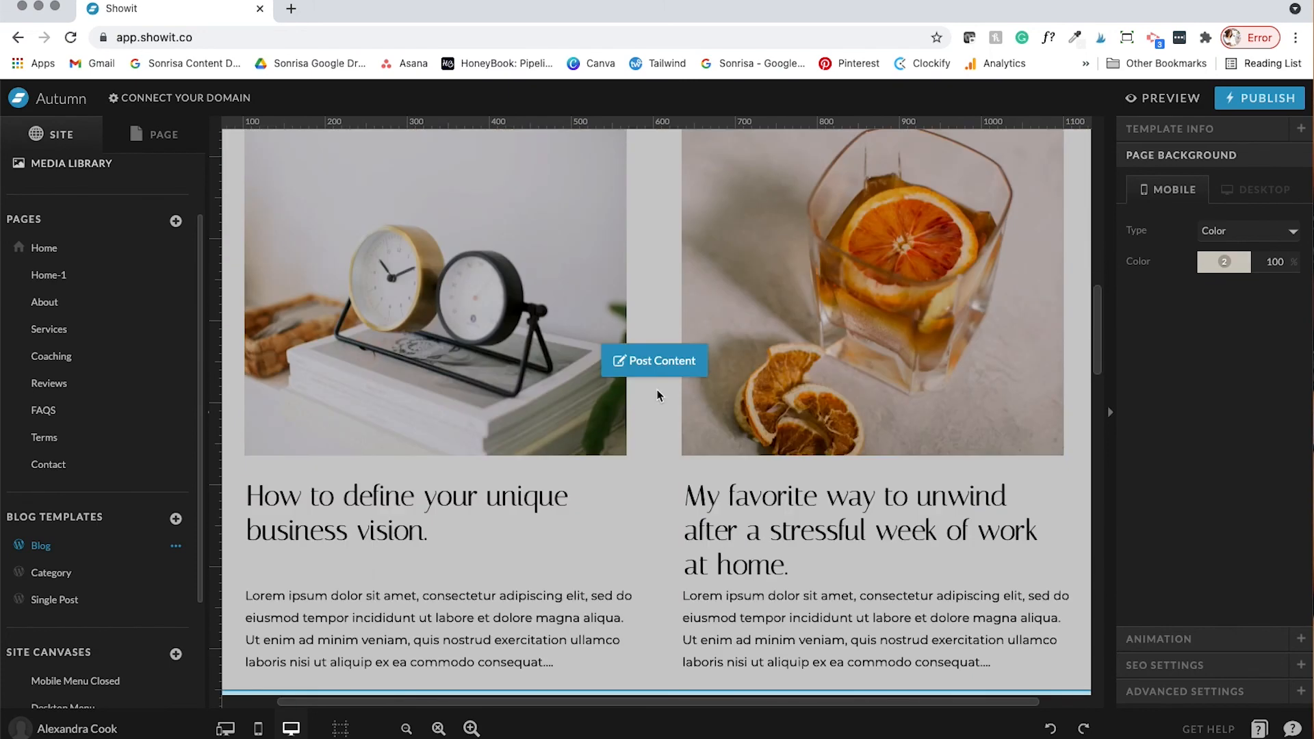
pyautogui.scroll(1, 659, 396)
pyautogui.scroll(5, 659, 396)
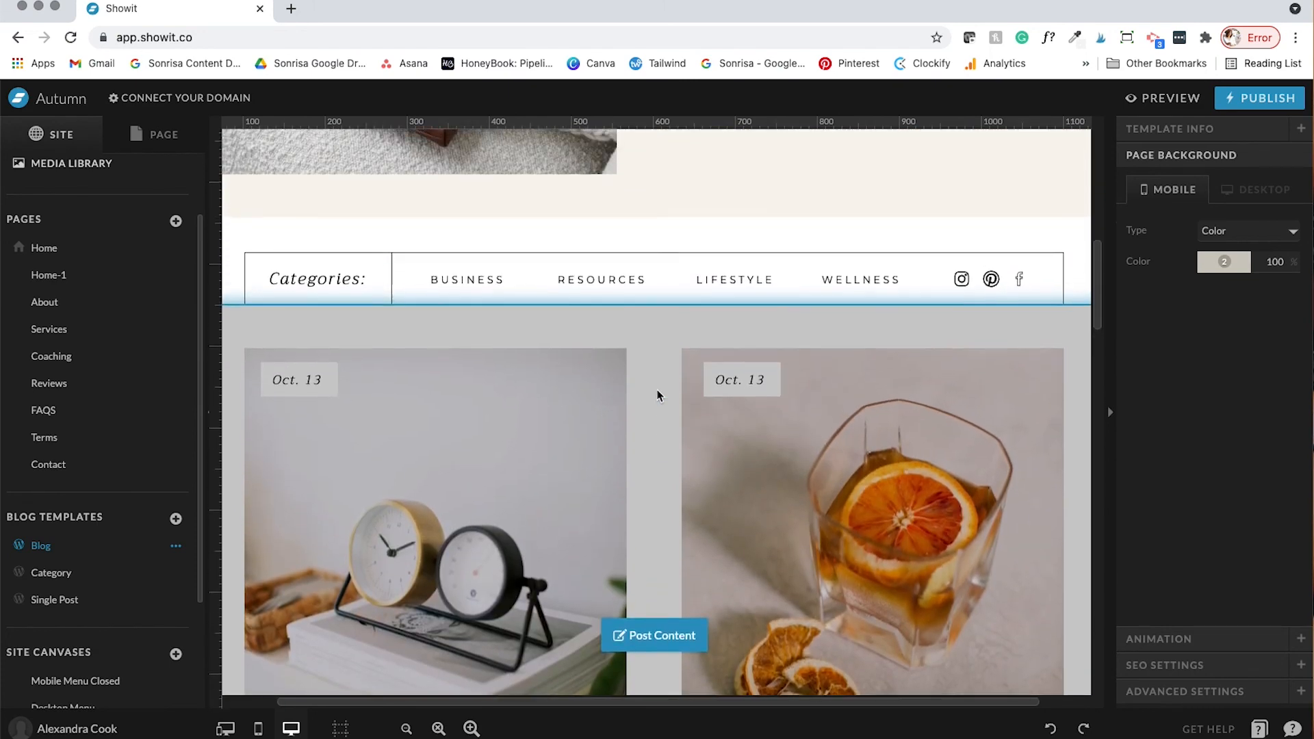
pyautogui.scroll(-3, 517, 477)
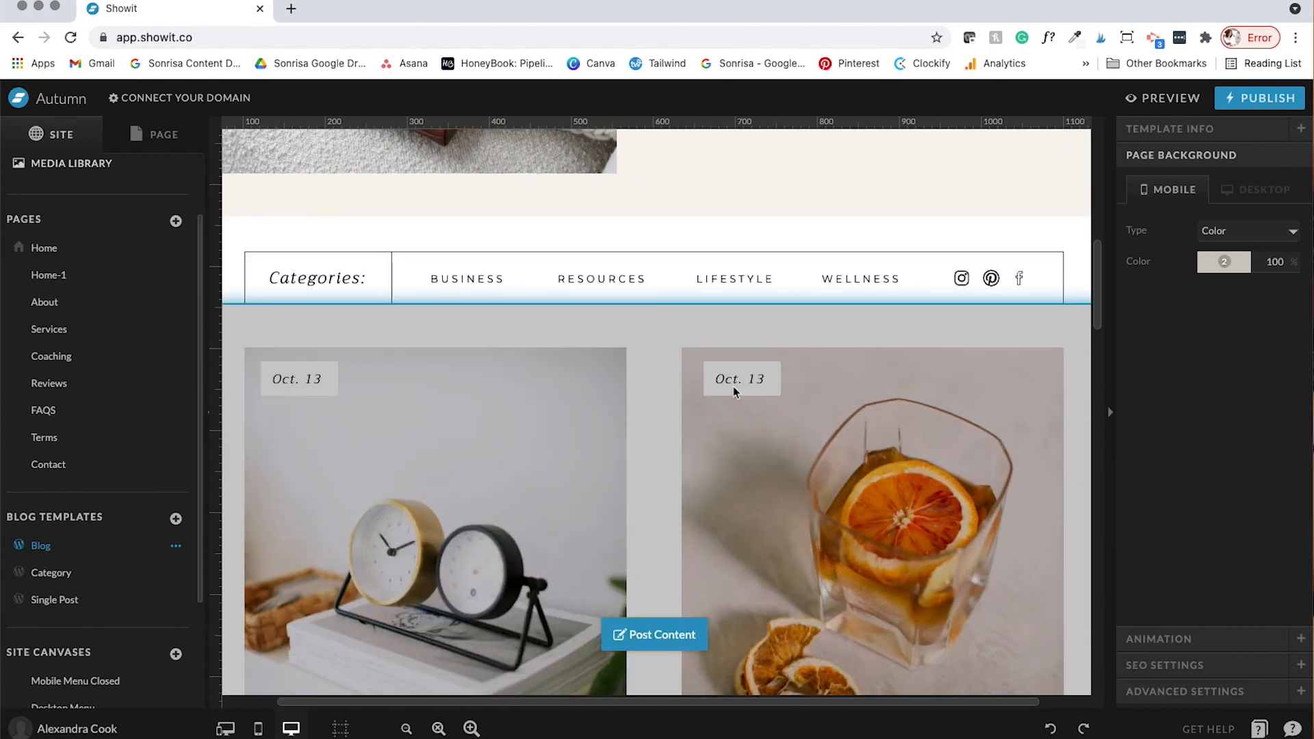
# Examine the WordPress placeholder options of the BUSINESS text in the categories bar, leaving Post Categories selected
pyautogui.click(627, 429)
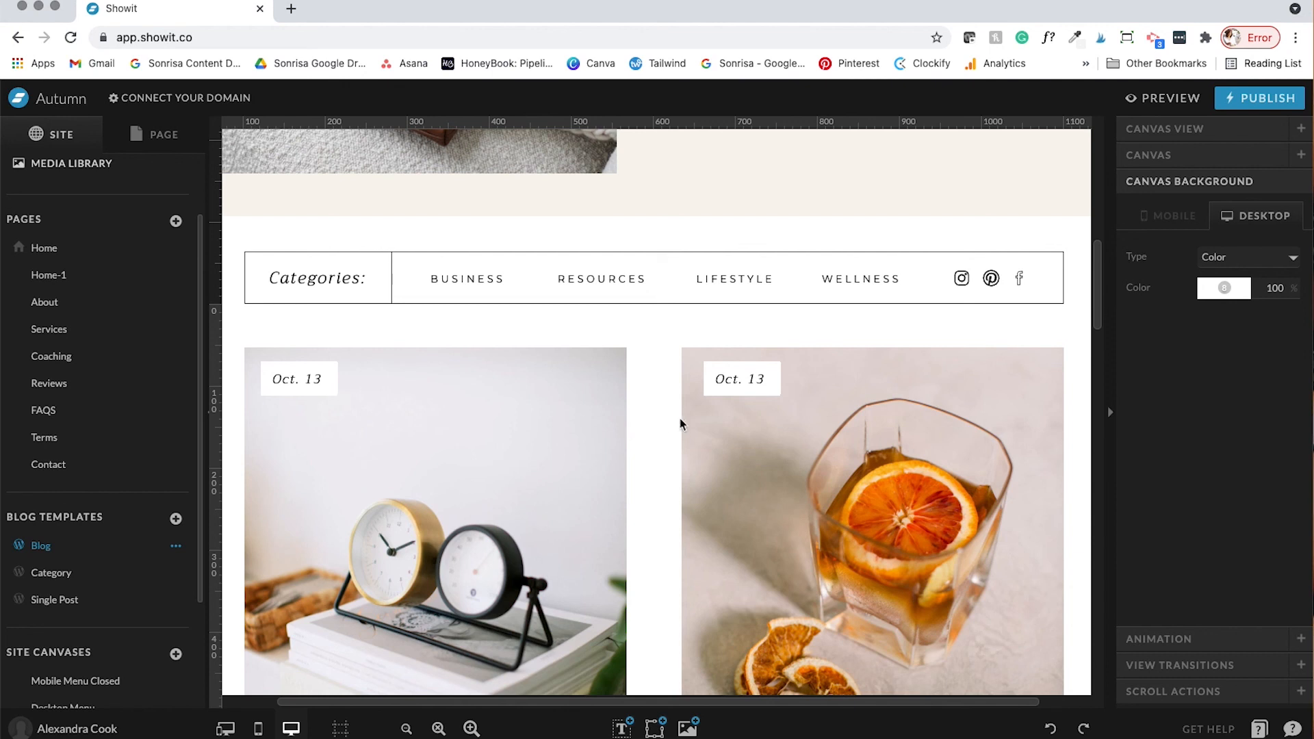
pyautogui.click(560, 273)
pyautogui.click(442, 279)
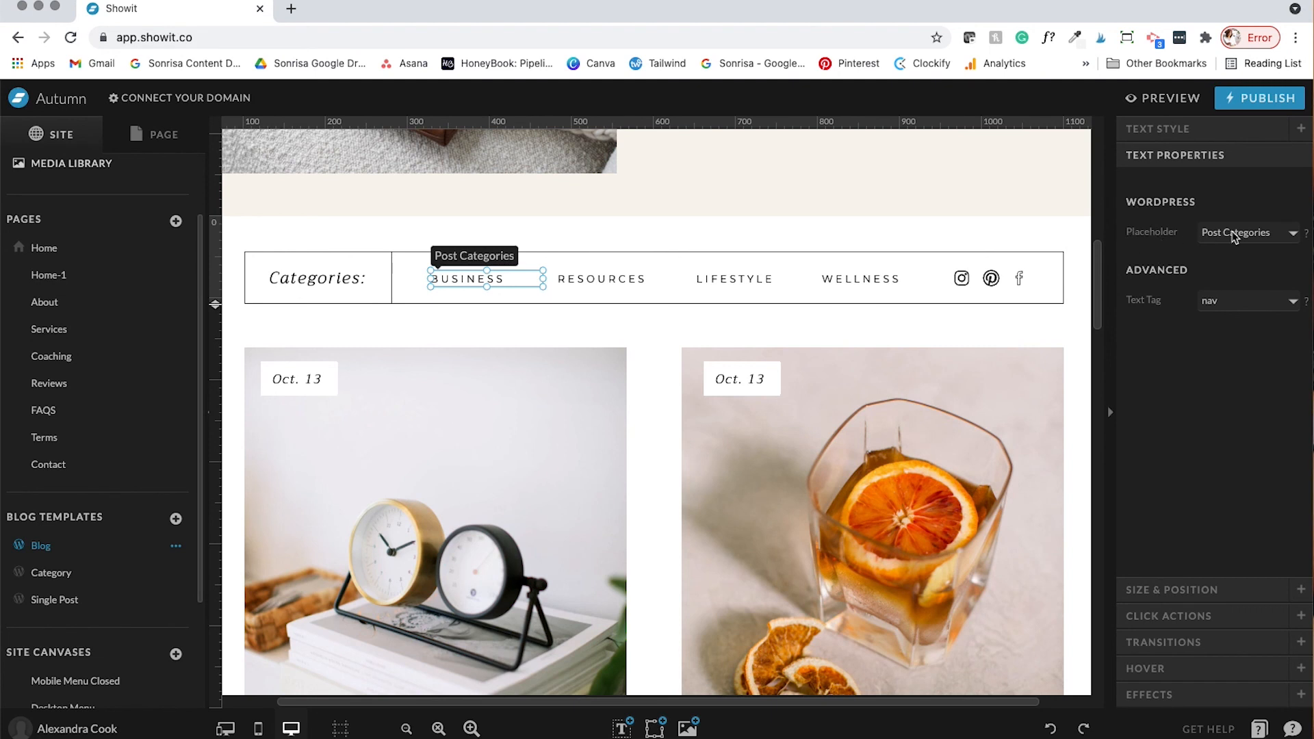
pyautogui.click(1235, 236)
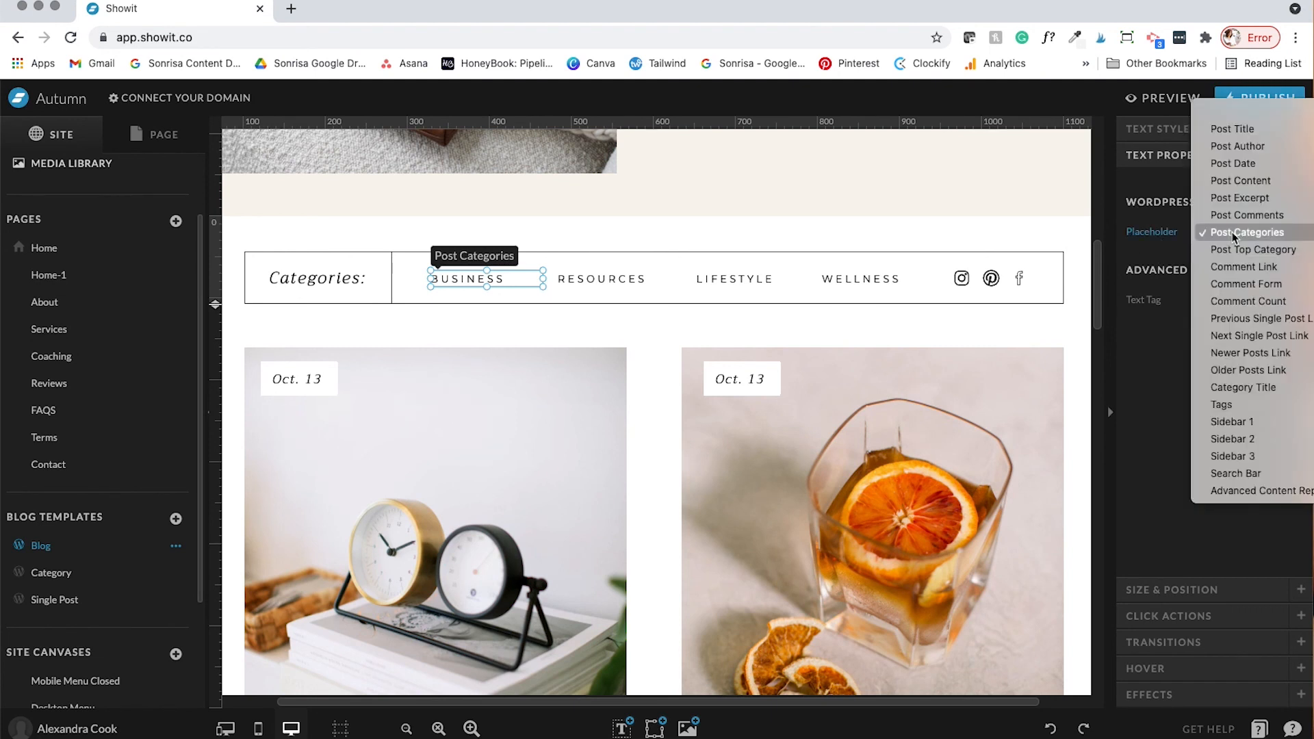
pyautogui.click(1015, 325)
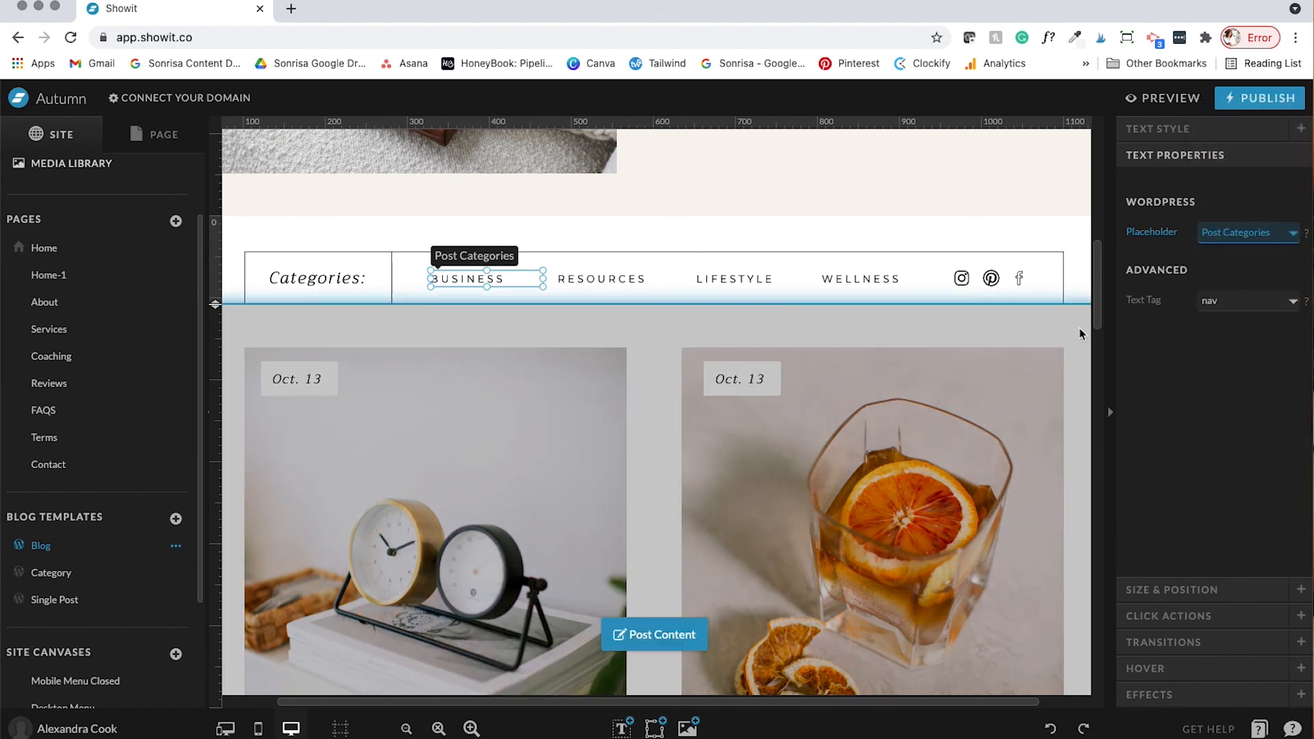
# Select the post content canvas below the categories bar and examine the images, titles and excerpts in its layout
pyautogui.scroll(-3, 1082, 333)
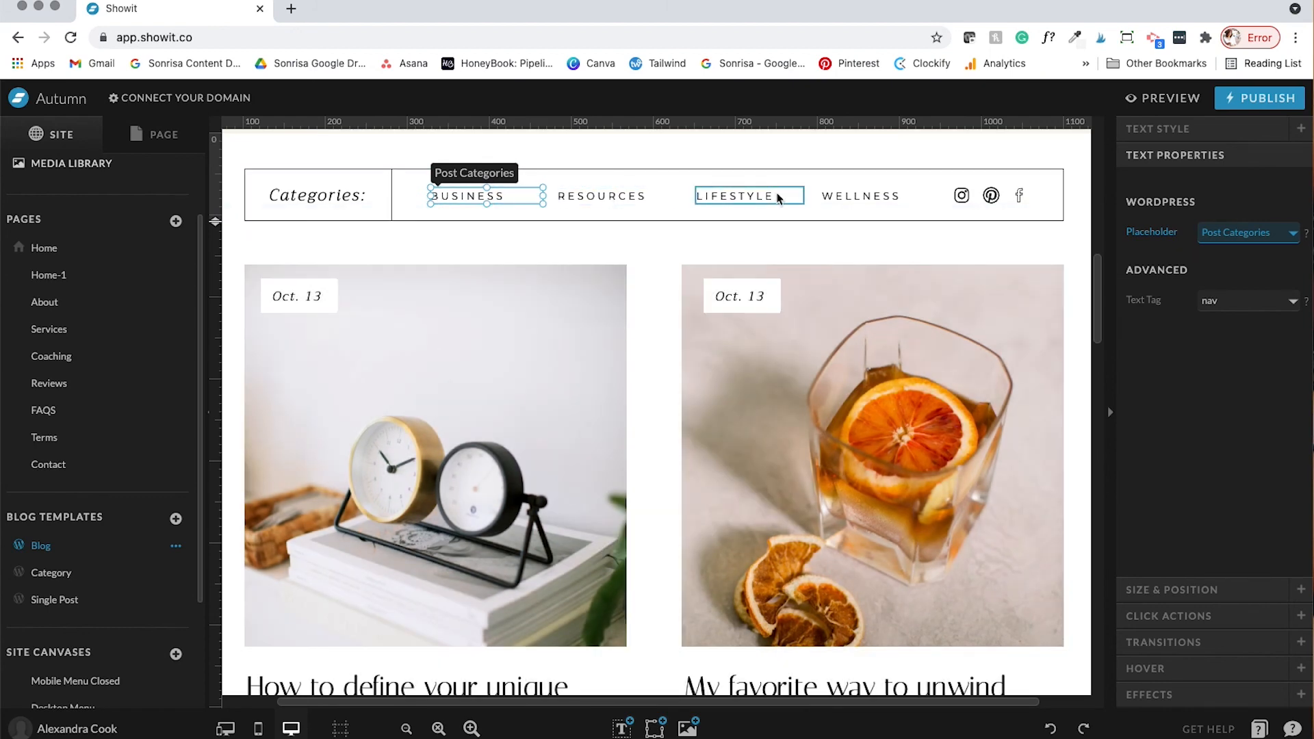
pyautogui.scroll(-5, 411, 284)
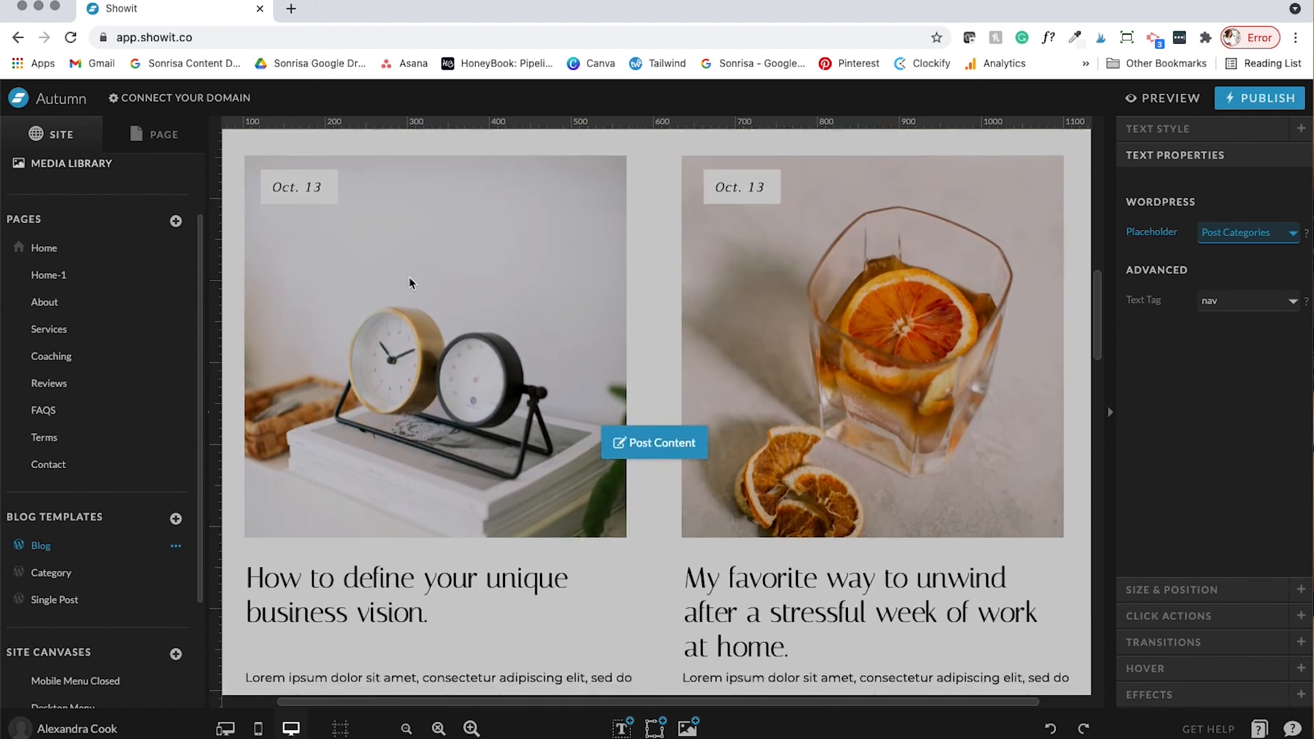
pyautogui.click(399, 313)
pyautogui.scroll(2, 399, 313)
pyautogui.scroll(-5, 399, 313)
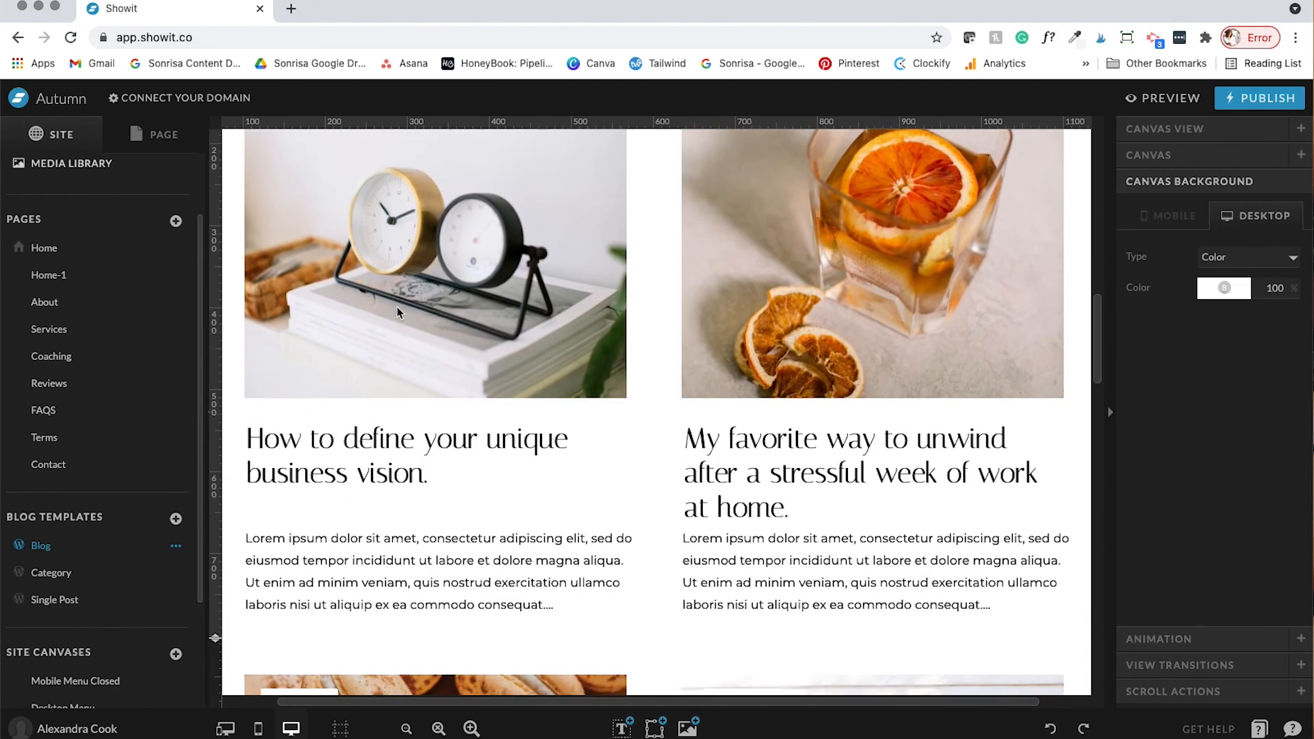
# Select the date label on the first blog post's image and examine its Post Date placeholder and date format options
pyautogui.scroll(4, 399, 313)
pyautogui.scroll(1, 399, 313)
pyautogui.click(298, 182)
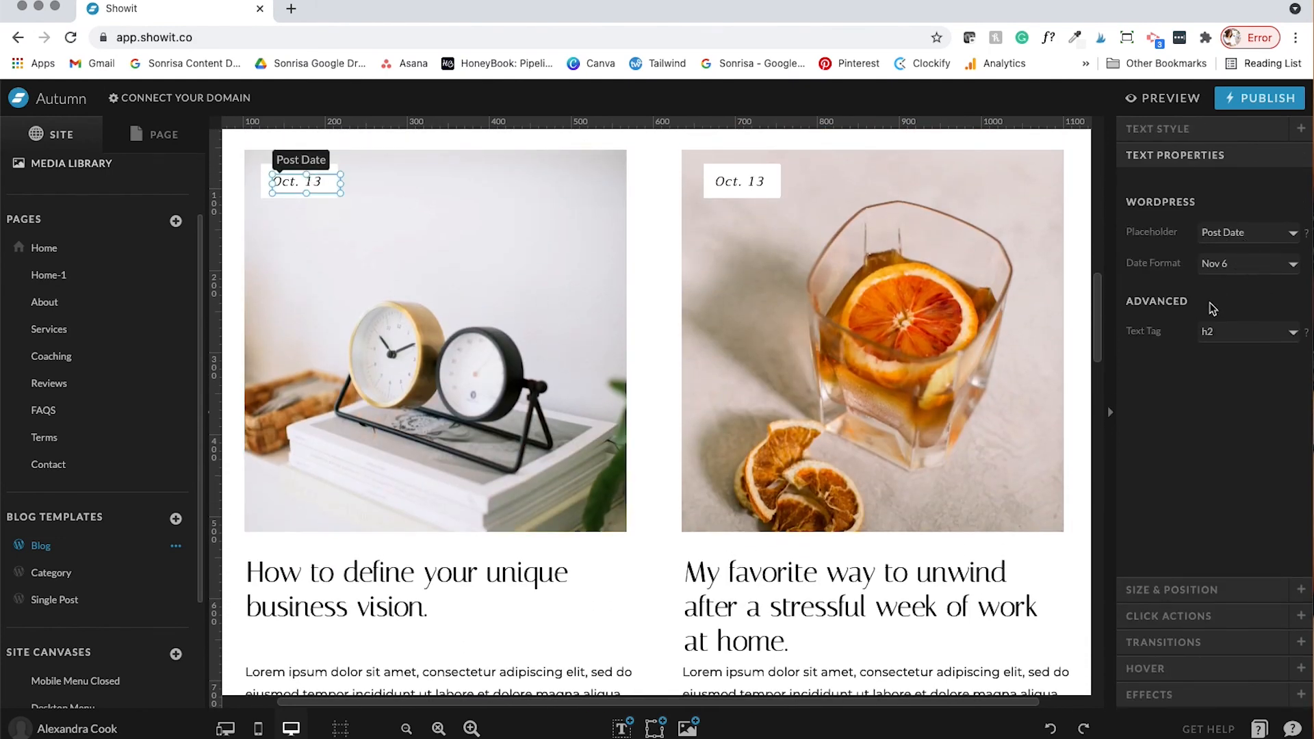
pyautogui.click(1223, 268)
pyautogui.click(1142, 263)
pyautogui.scroll(-1, 637, 270)
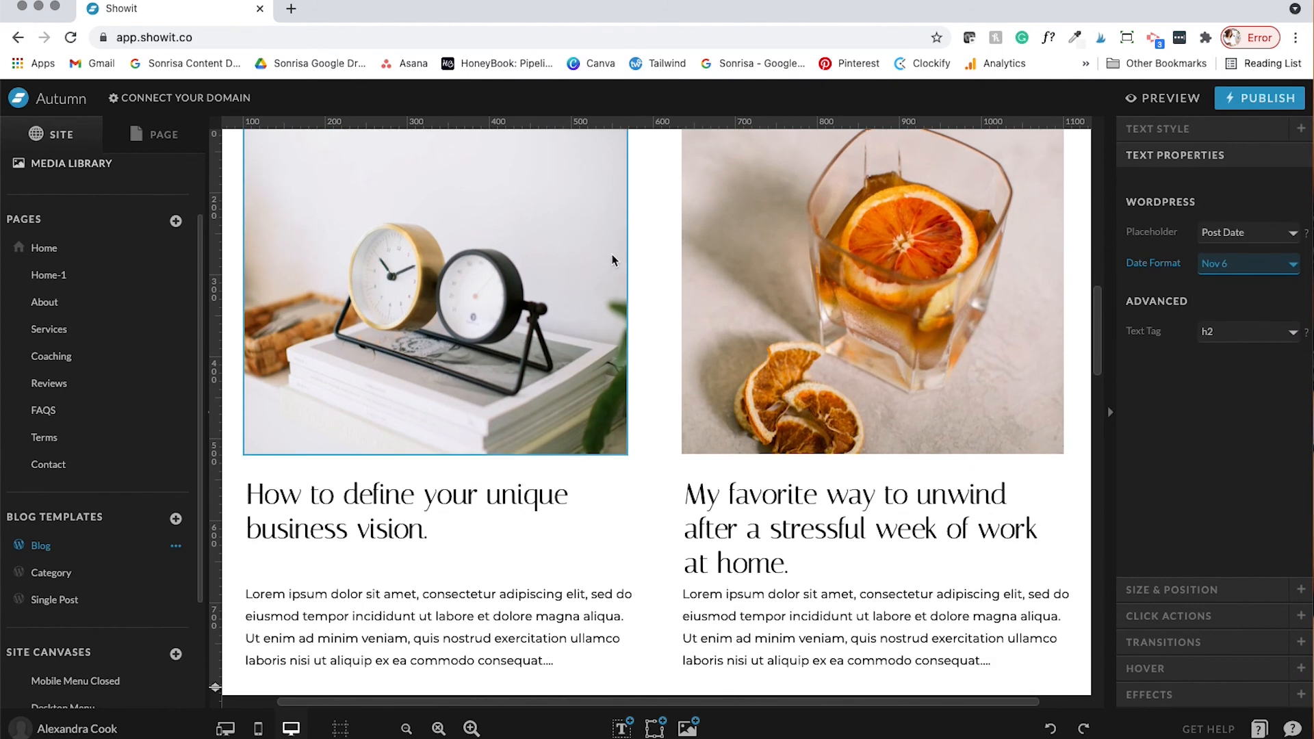
# Inspect the image settings of the first post's clock photo and the Post Title text style below it
pyautogui.click(484, 246)
pyautogui.scroll(1, 417, 230)
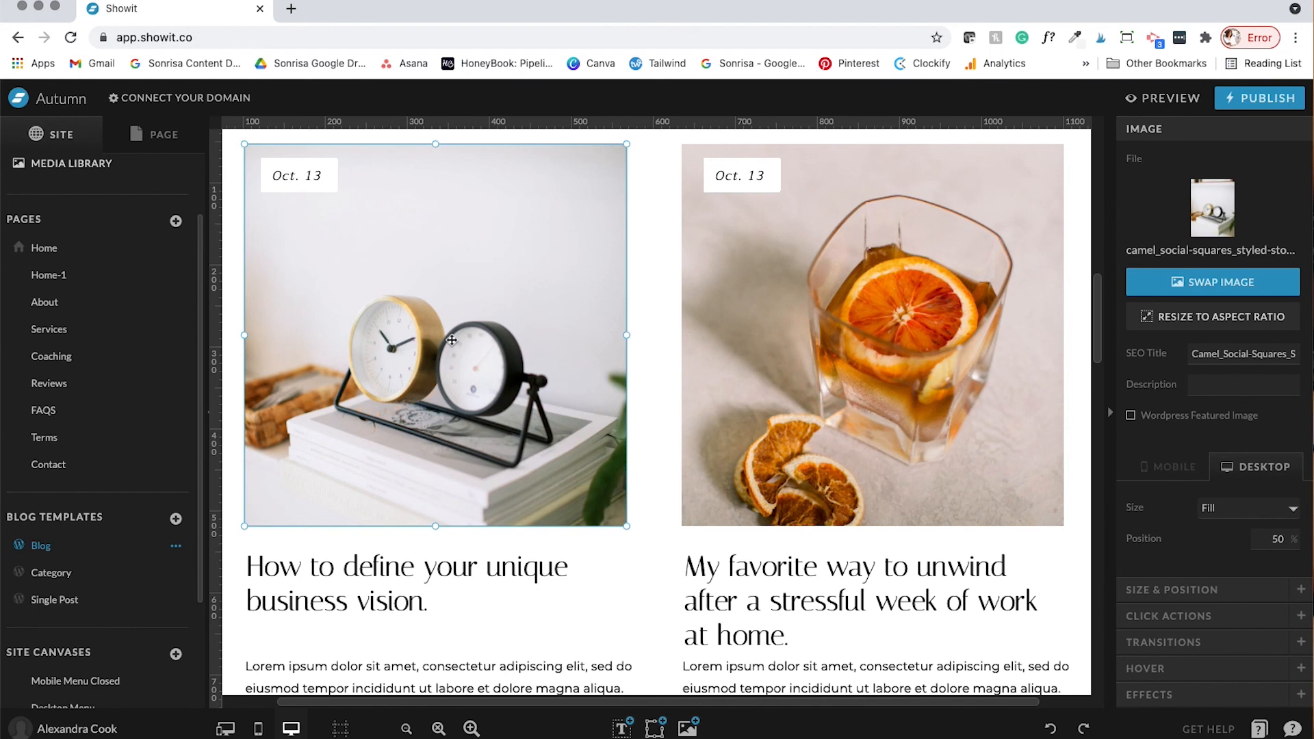
pyautogui.scroll(-3, 452, 340)
pyautogui.click(375, 487)
pyautogui.scroll(-2, 391, 487)
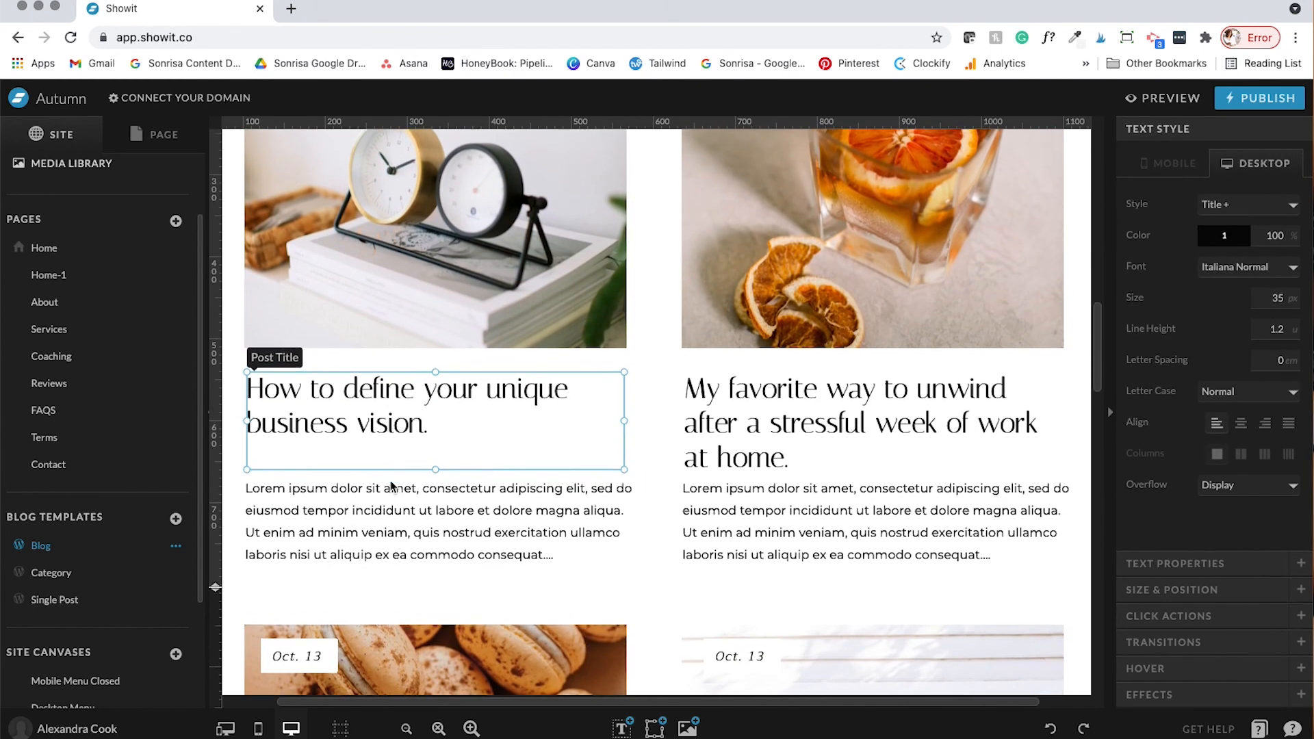
# Select the first post's excerpt text and examine its WordPress placeholder and text tag properties
pyautogui.scroll(-1, 392, 486)
pyautogui.click(425, 501)
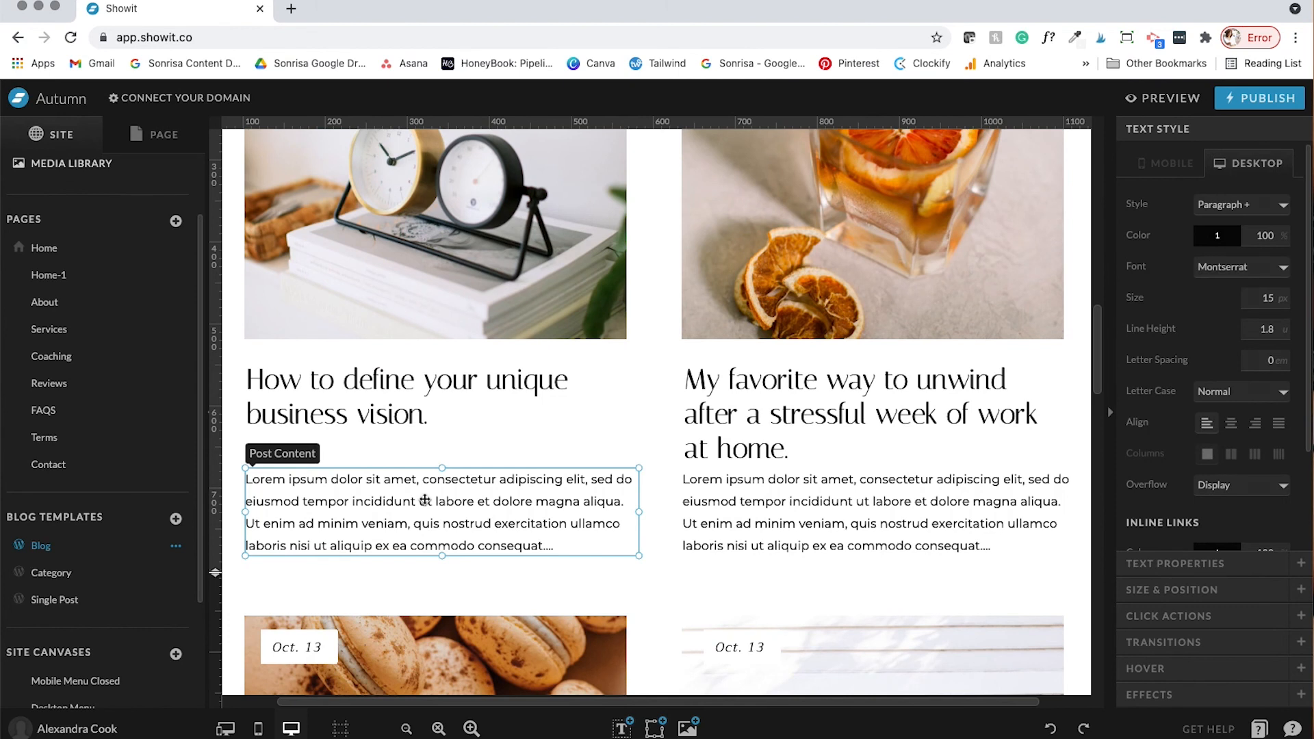
pyautogui.click(1191, 563)
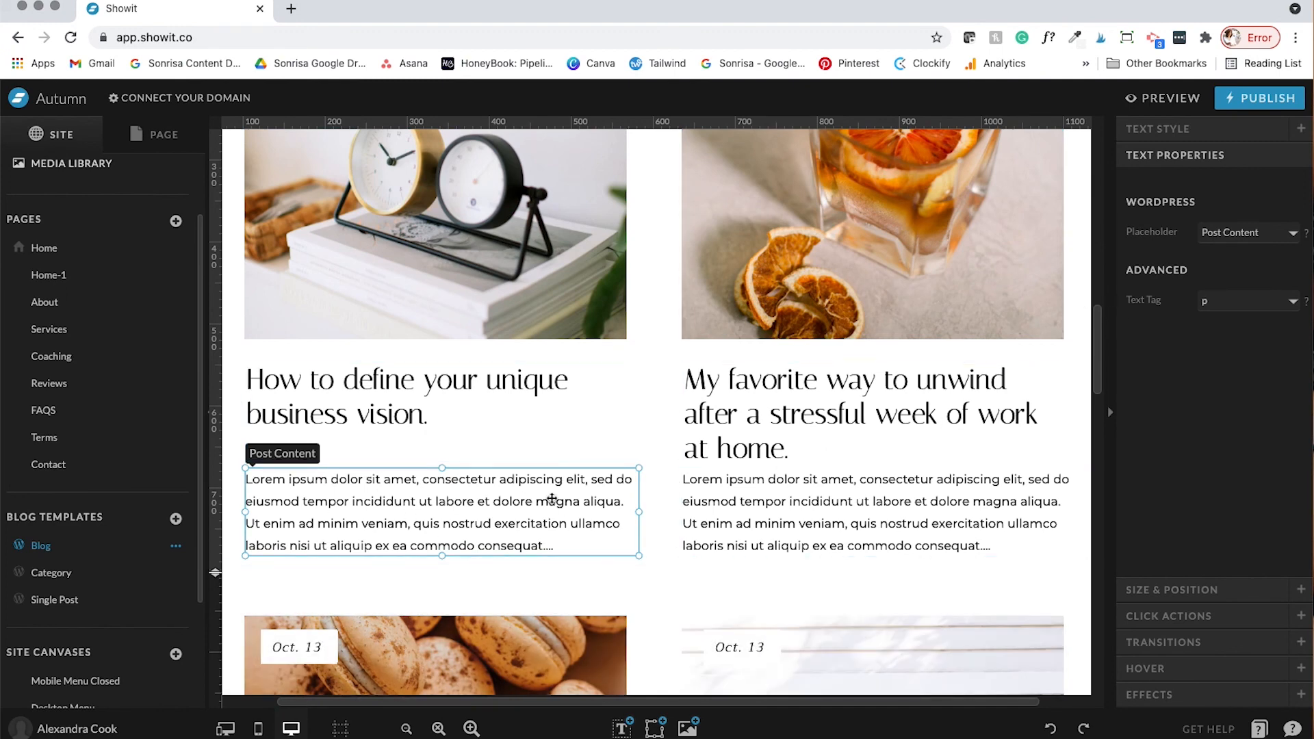
pyautogui.scroll(-1, 552, 500)
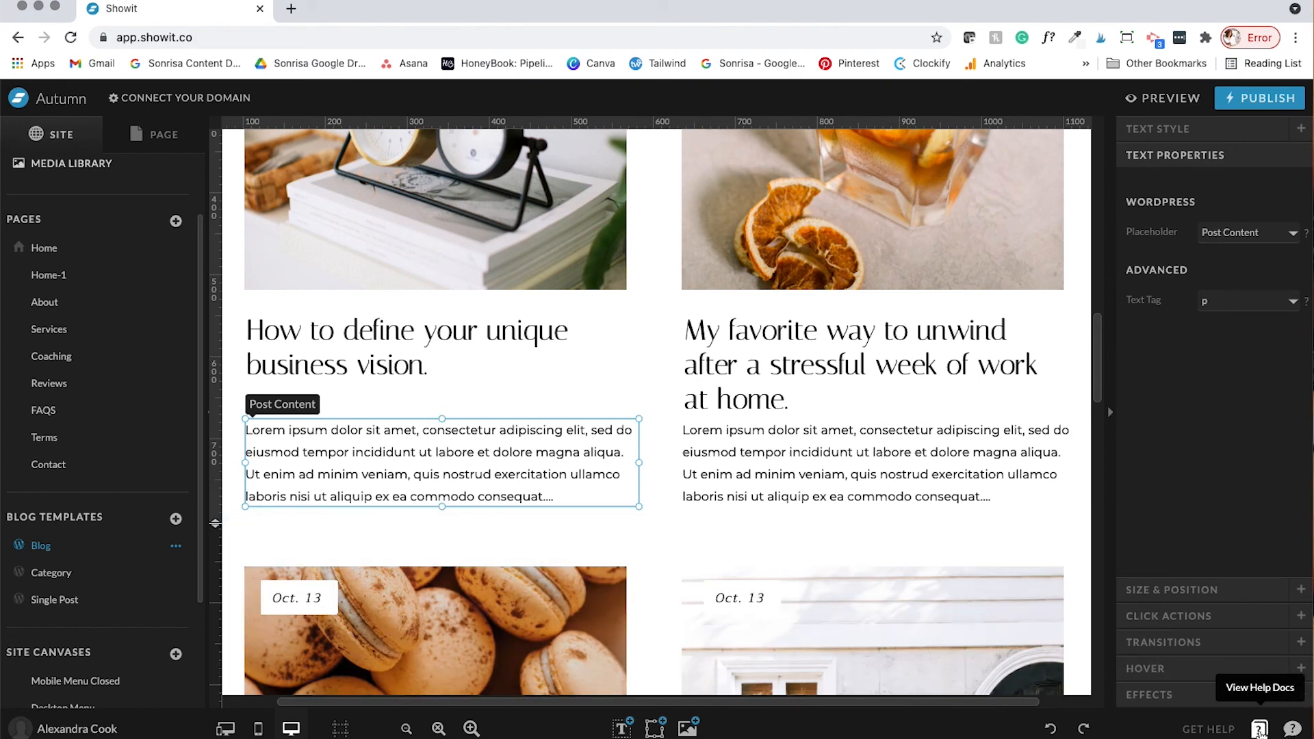
# Open the Showit help docs and look through the article collections, including Building Your Site and Building Your Blog
pyautogui.click(1260, 730)
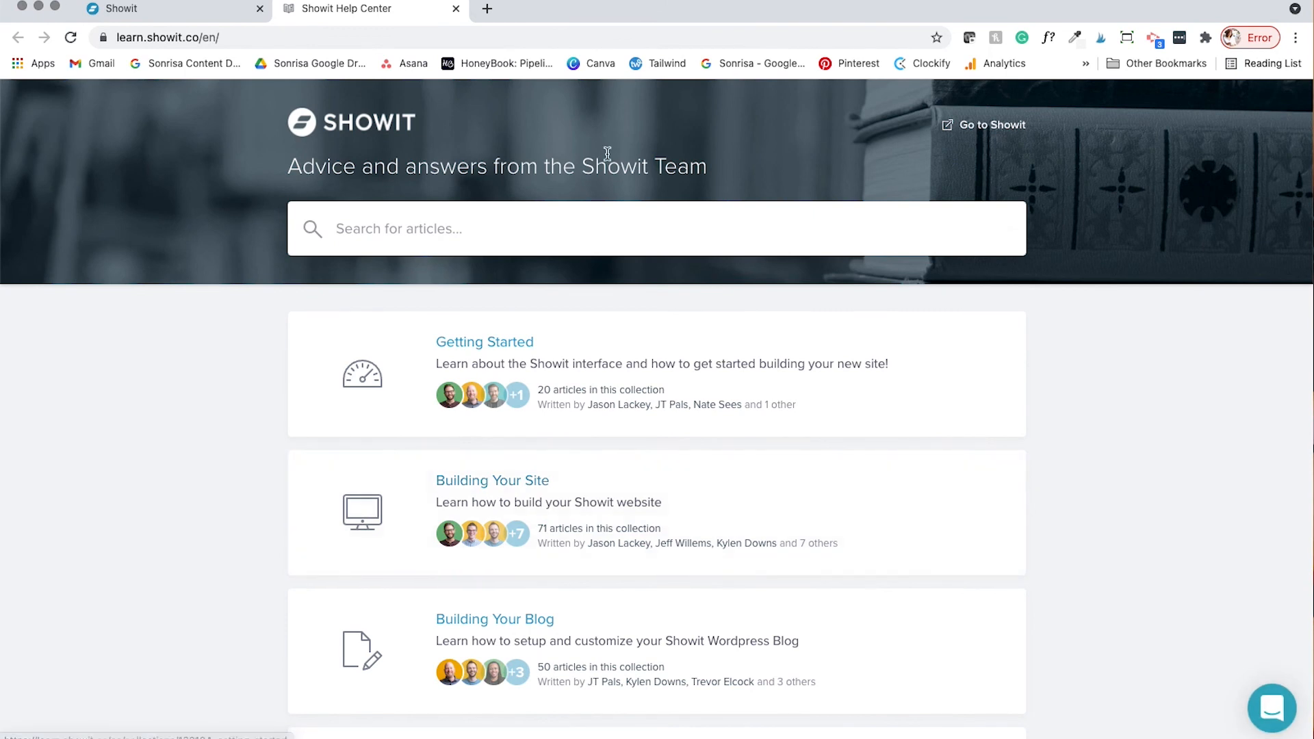
pyautogui.click(401, 226)
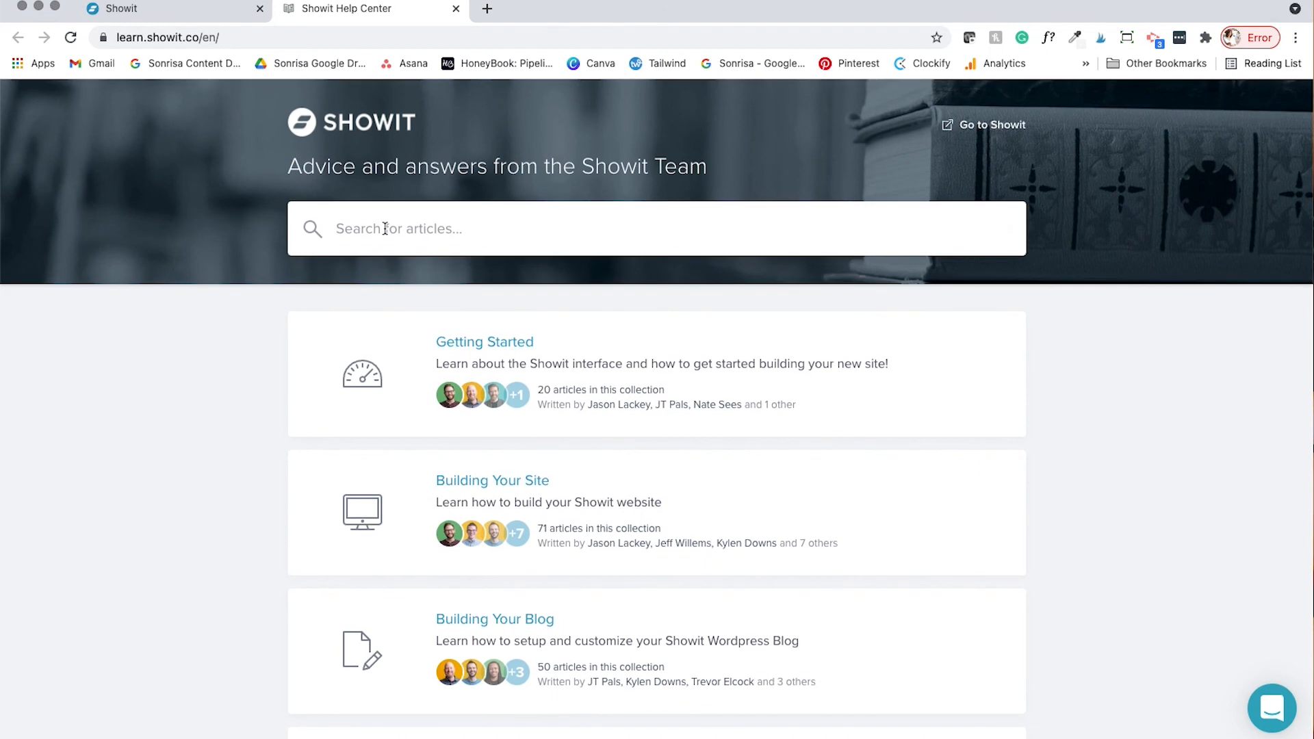
pyautogui.scroll(-2, 385, 230)
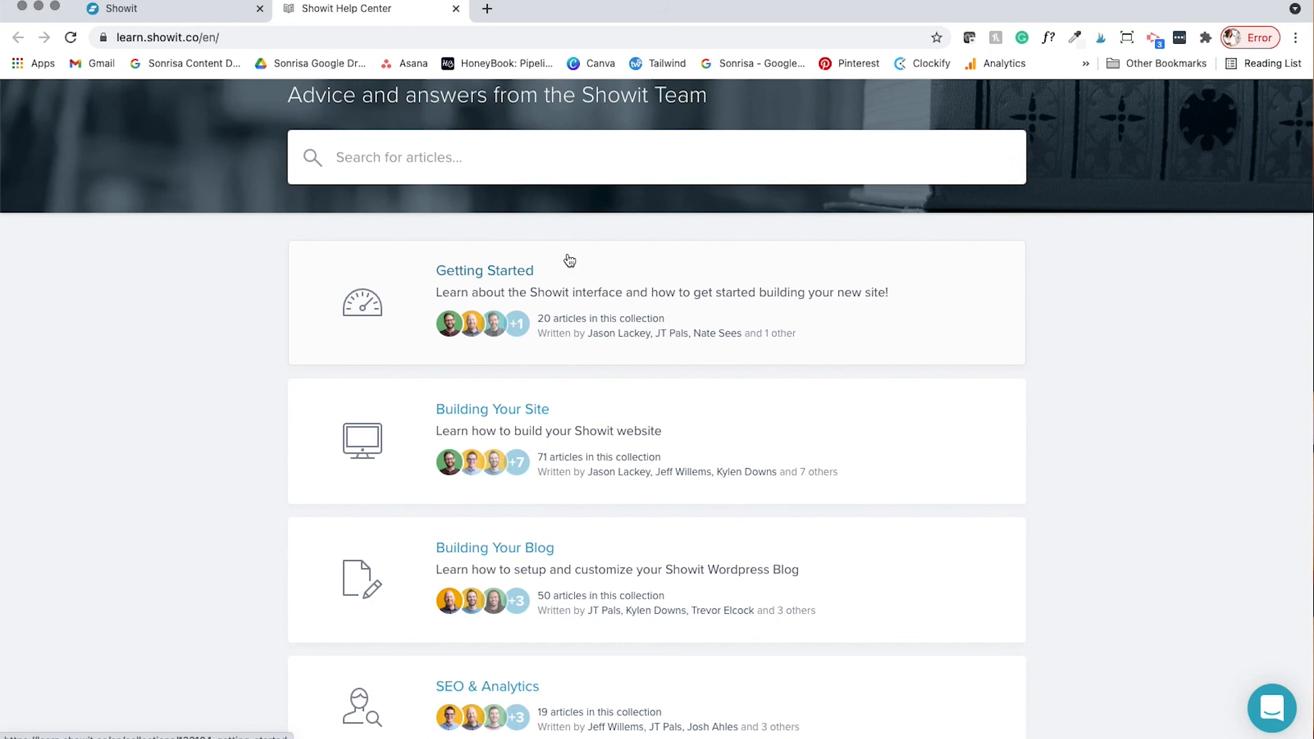
pyautogui.scroll(-3, 568, 260)
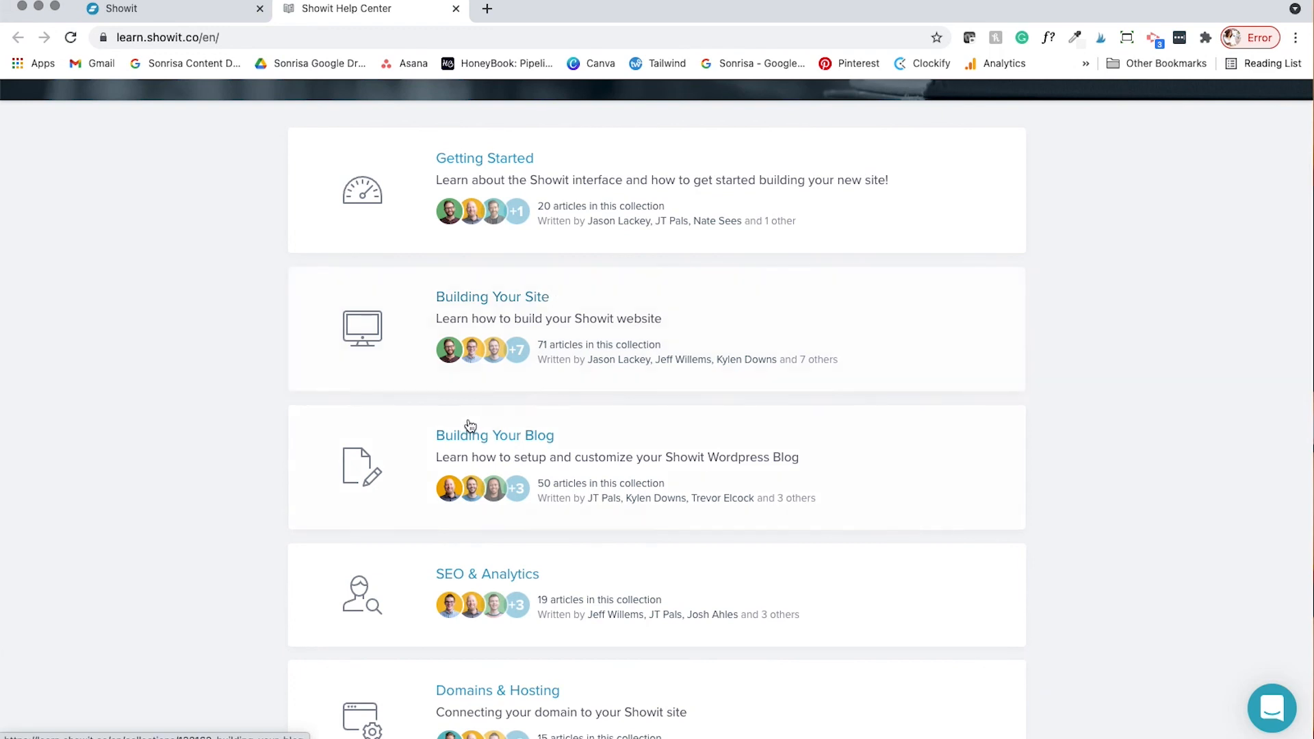
pyautogui.scroll(-2, 503, 442)
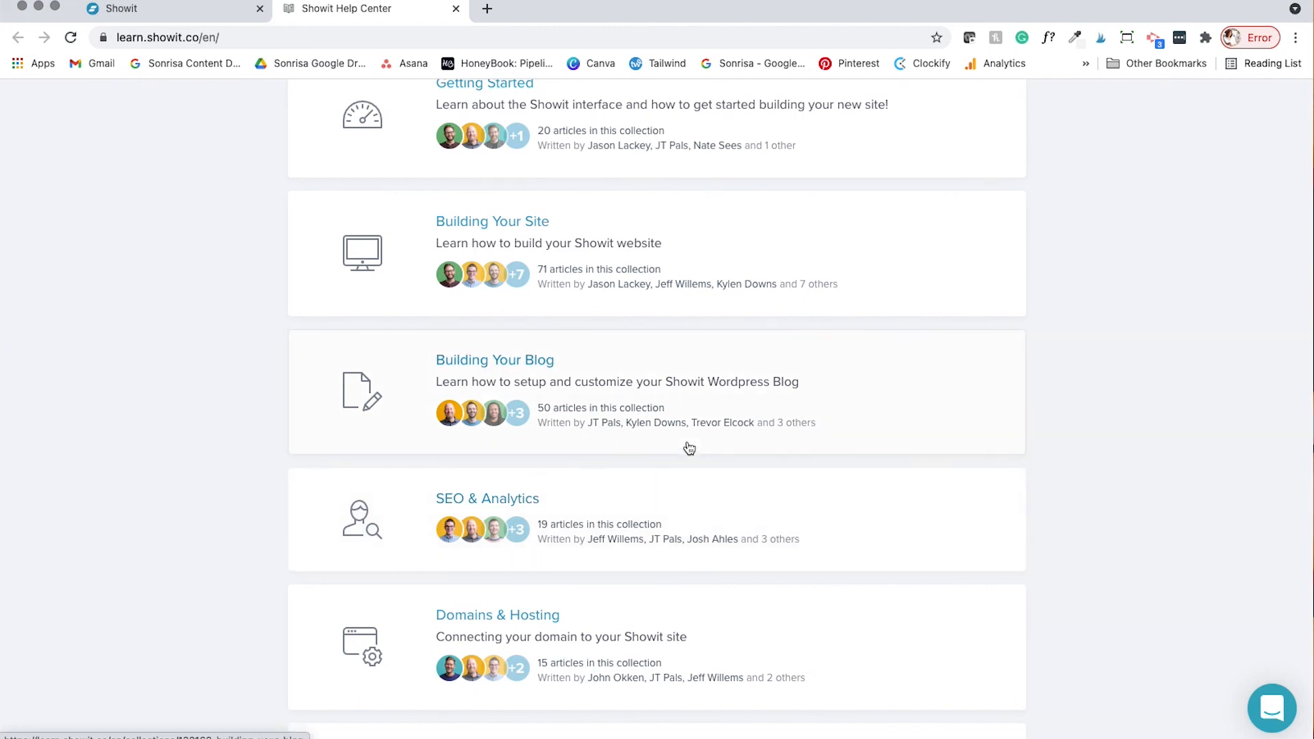
# Open the support chat in the Help Center and bring up a blank new message to the Showit team
pyautogui.click(1271, 710)
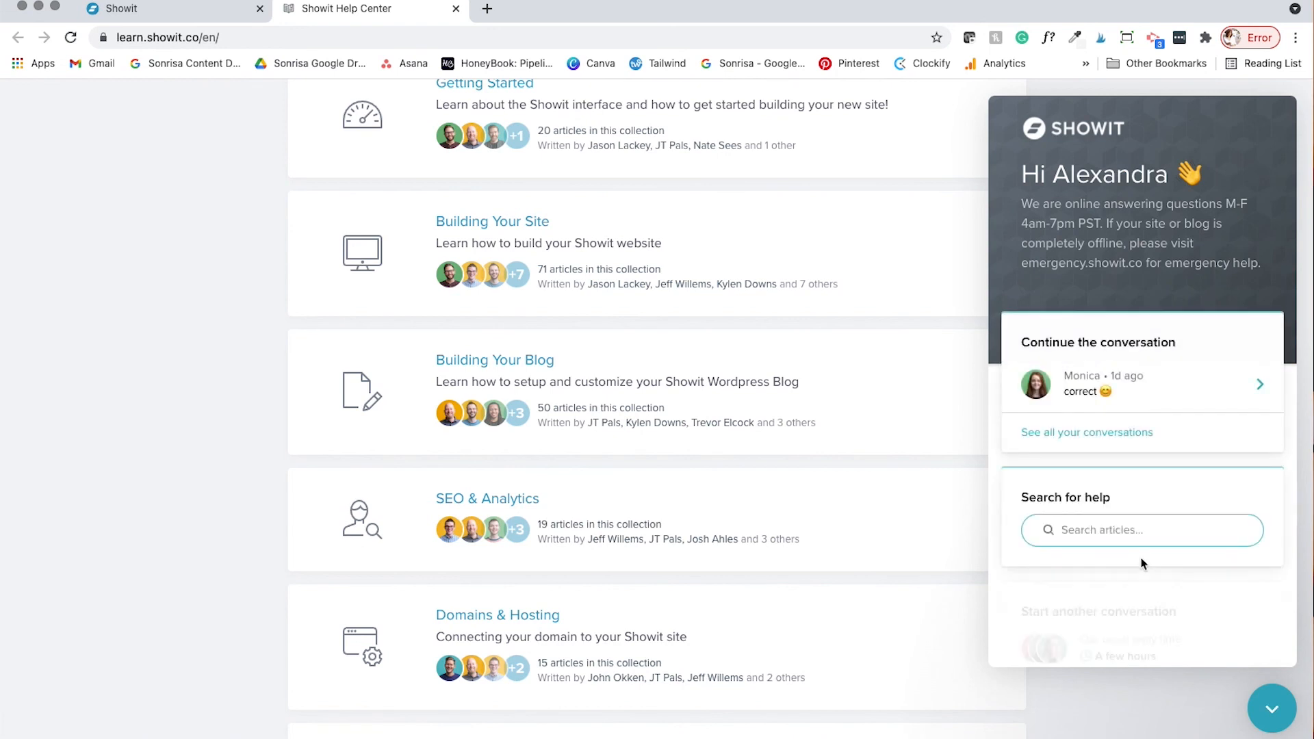
pyautogui.scroll(-2, 1144, 533)
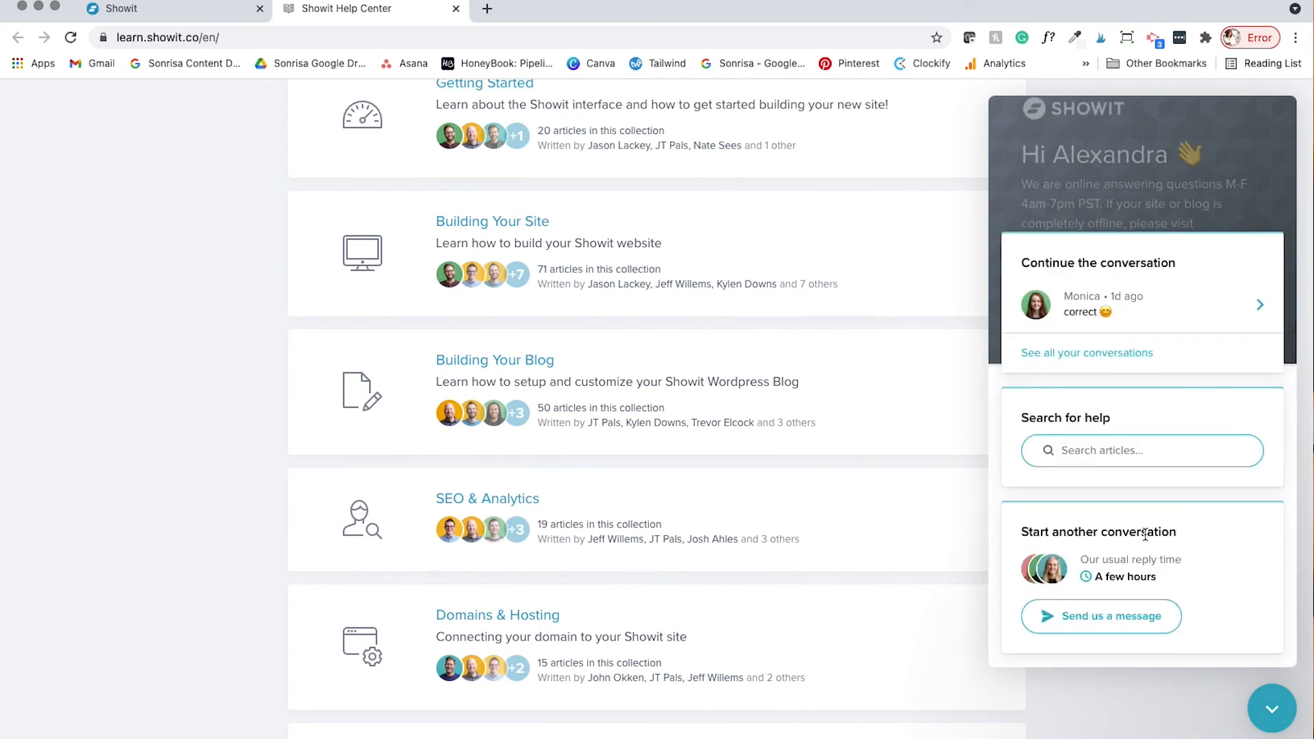
pyautogui.click(1119, 625)
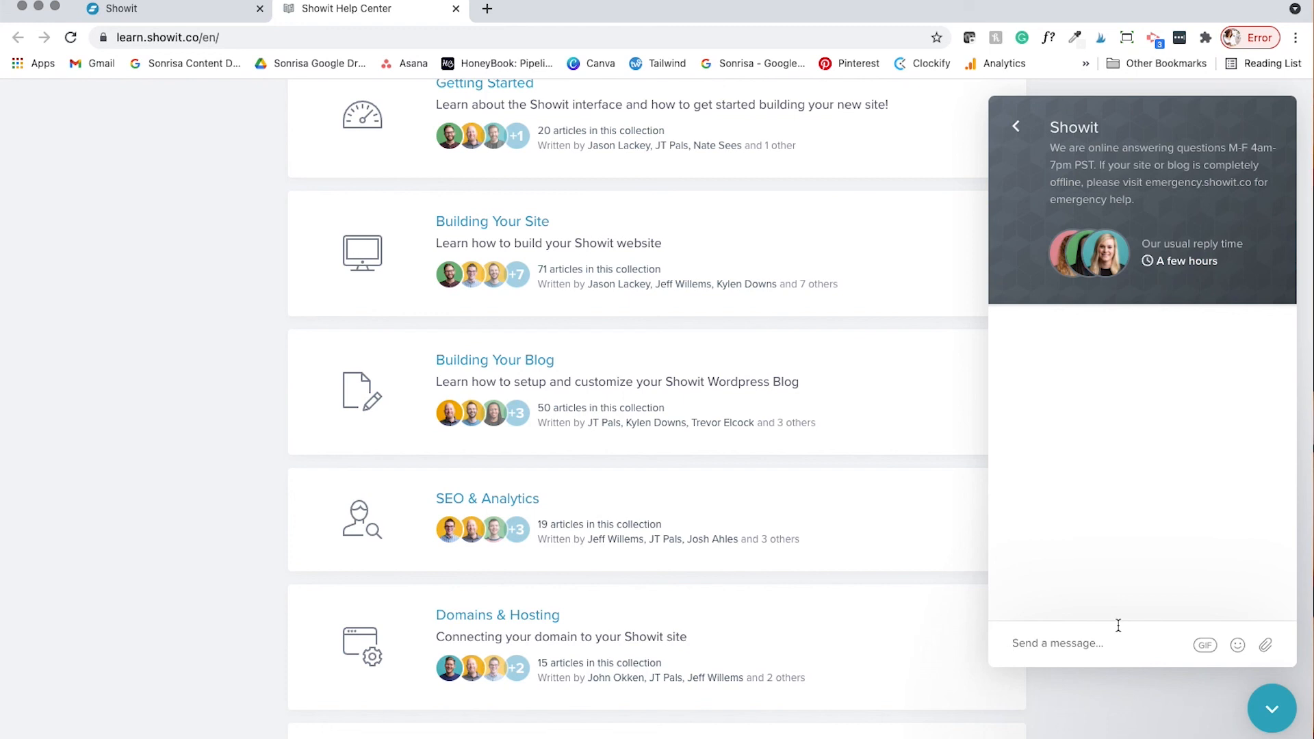
# Return to the Showit editor, view the support chat available there, and close it
pyautogui.click(164, 9)
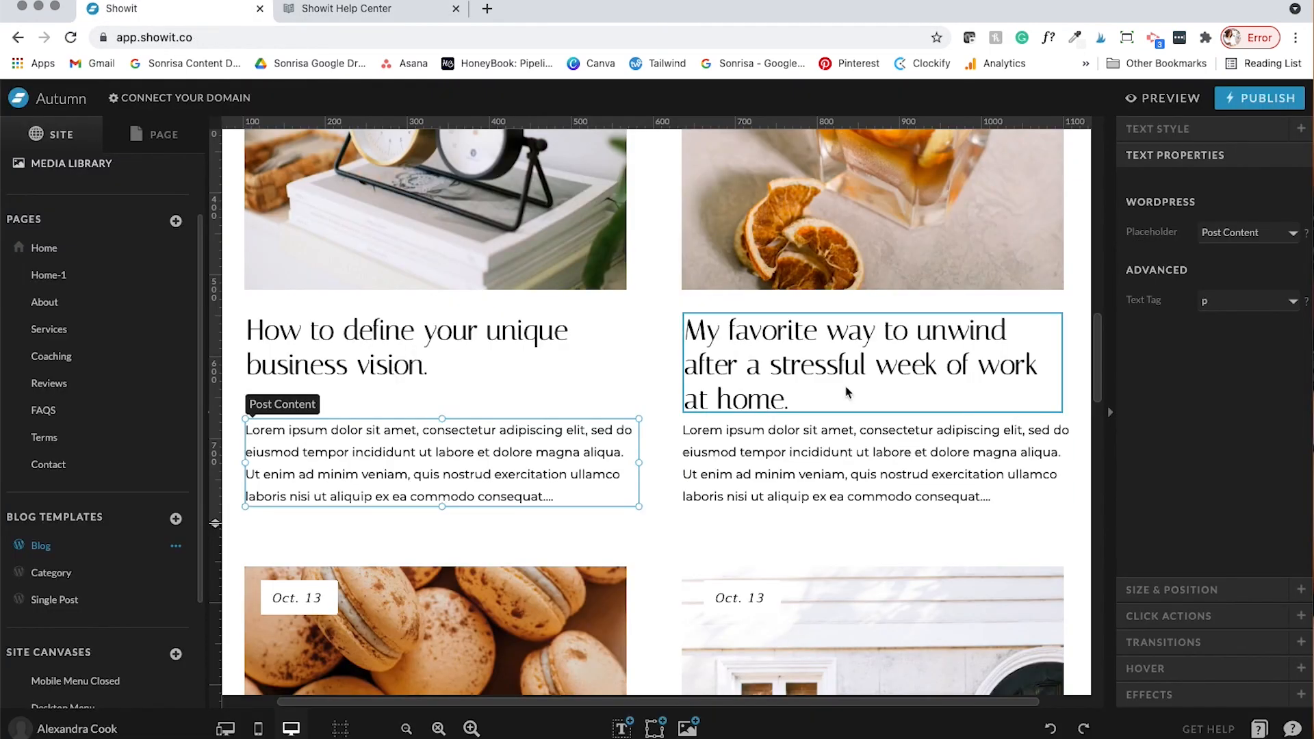
pyautogui.click(1293, 731)
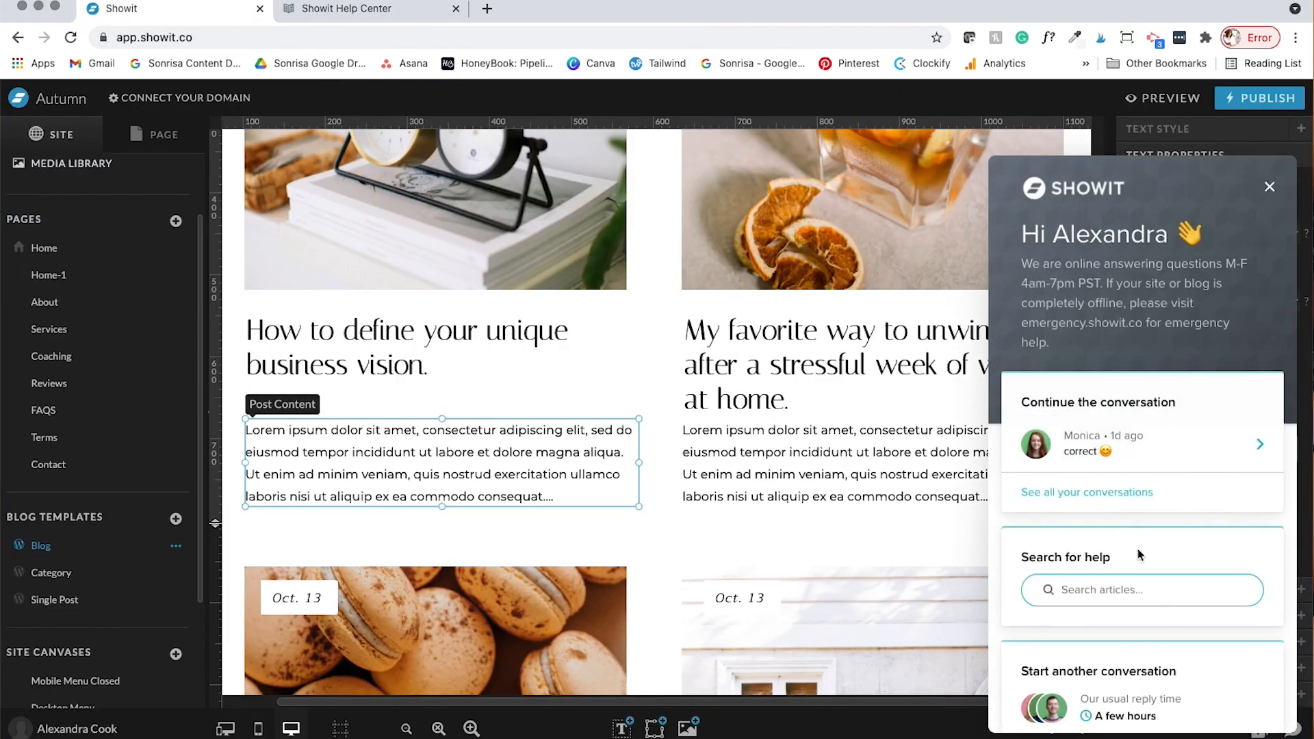
pyautogui.click(1270, 186)
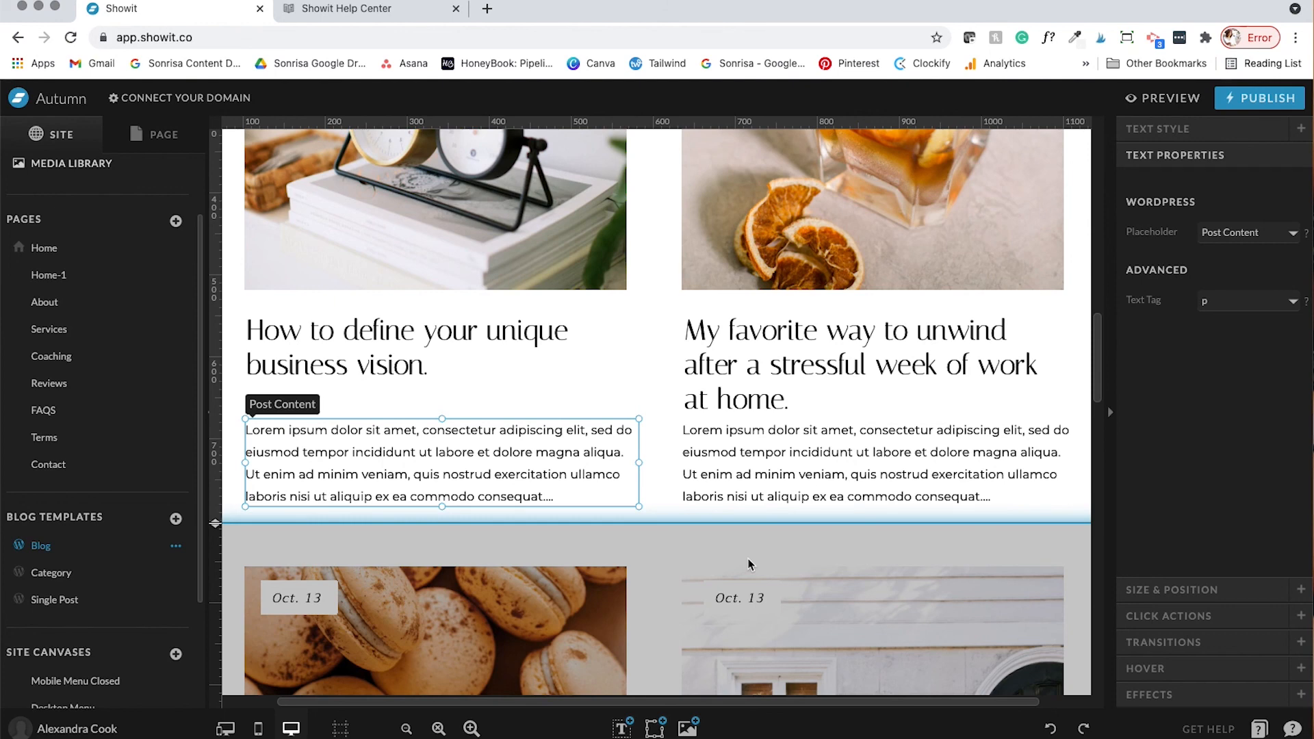
# Review the Blog template from the second pair of posts in Post Content-1 back up to the featured post and header
pyautogui.scroll(-10, 736, 522)
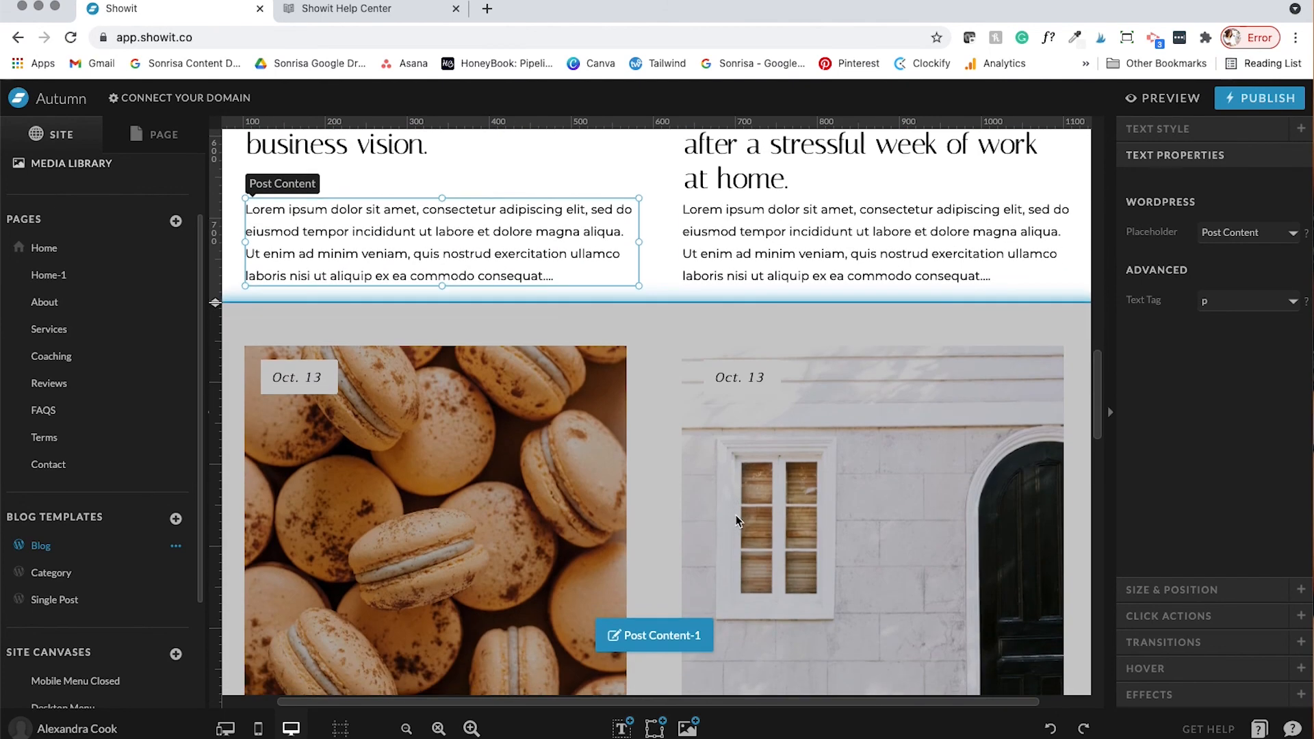
pyautogui.scroll(-4, 736, 522)
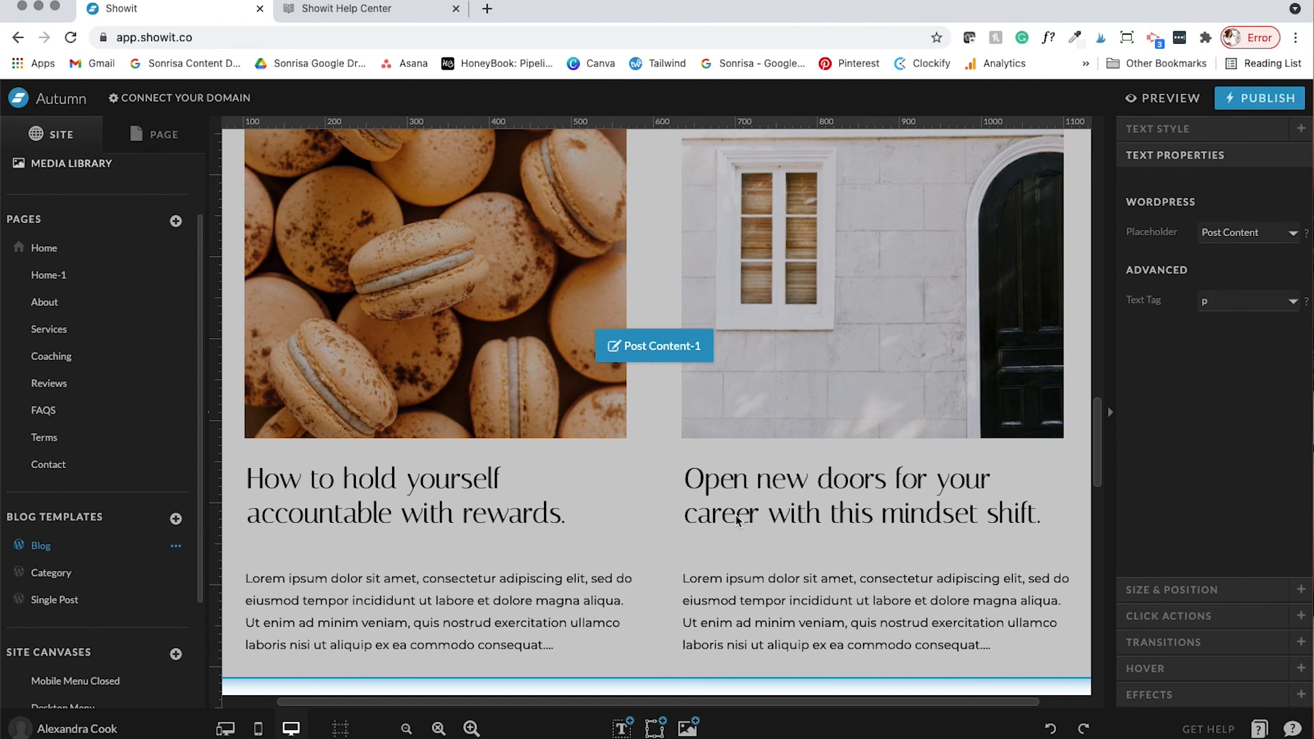
pyautogui.scroll(1, 662, 624)
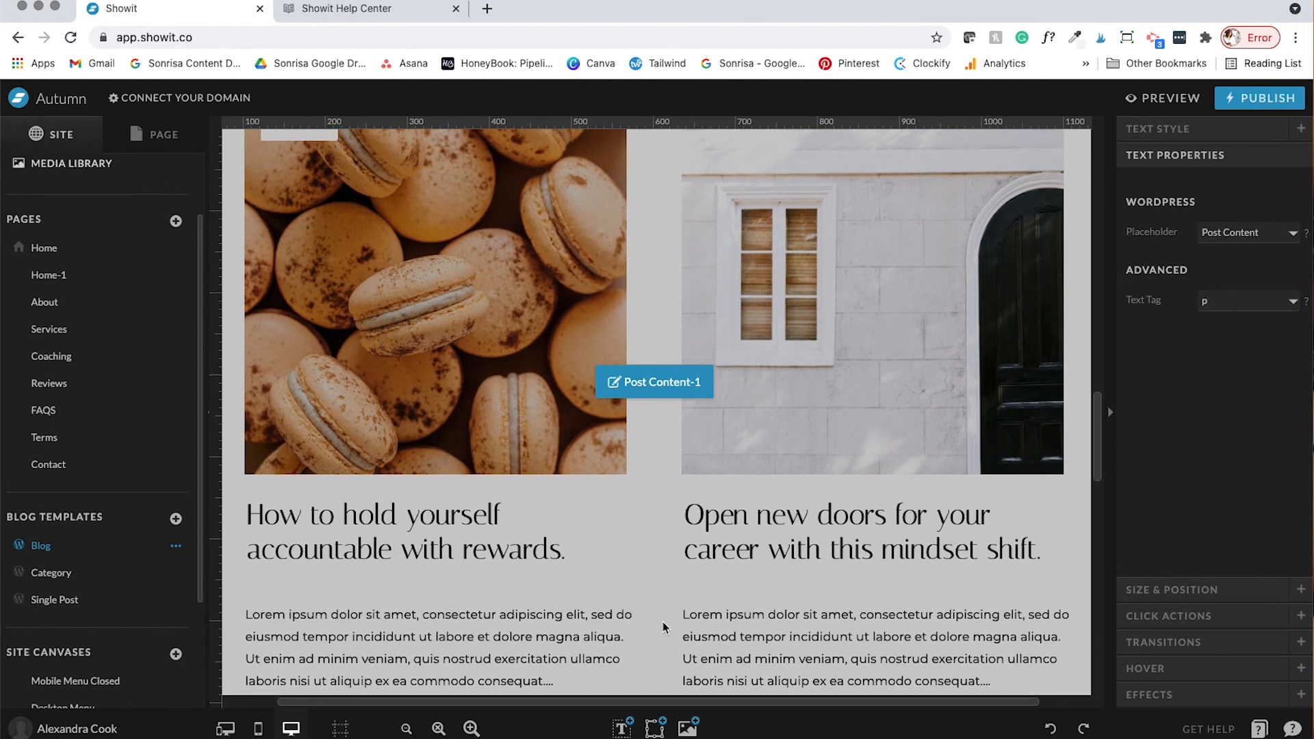
pyautogui.scroll(16, 749, 463)
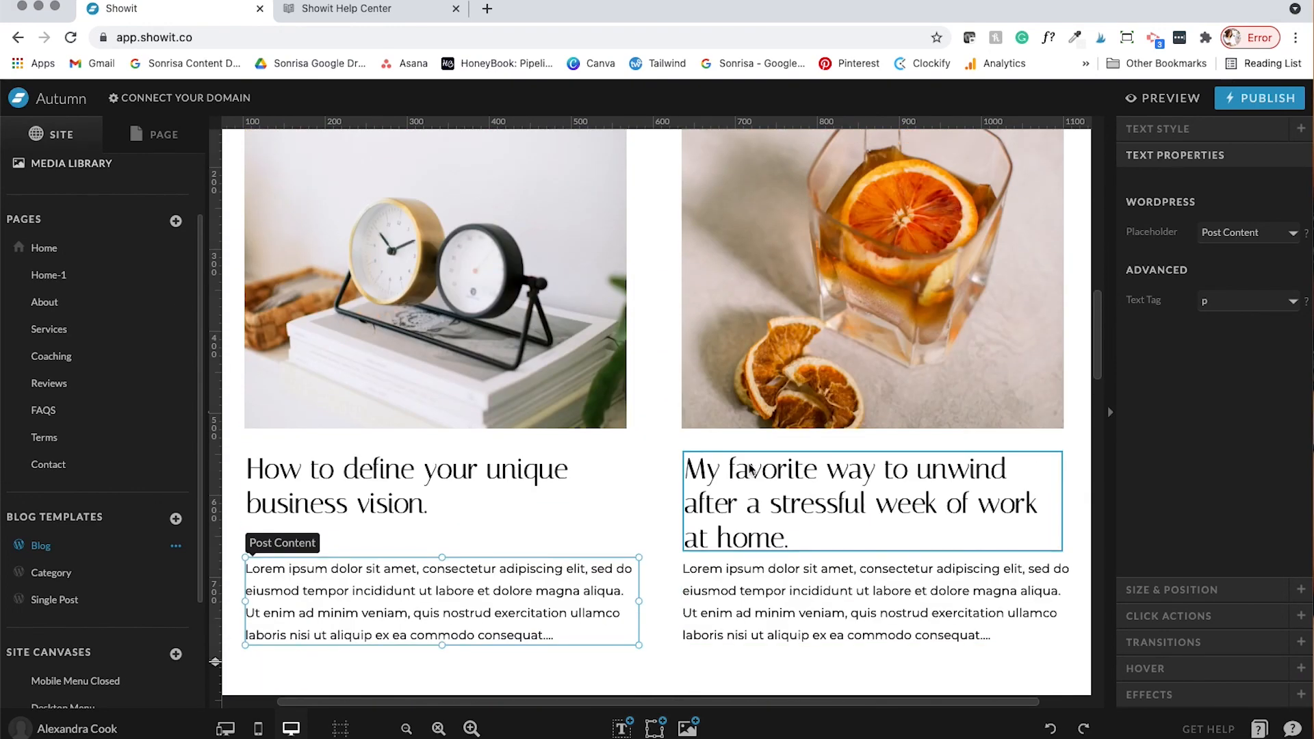
pyautogui.scroll(20, 750, 468)
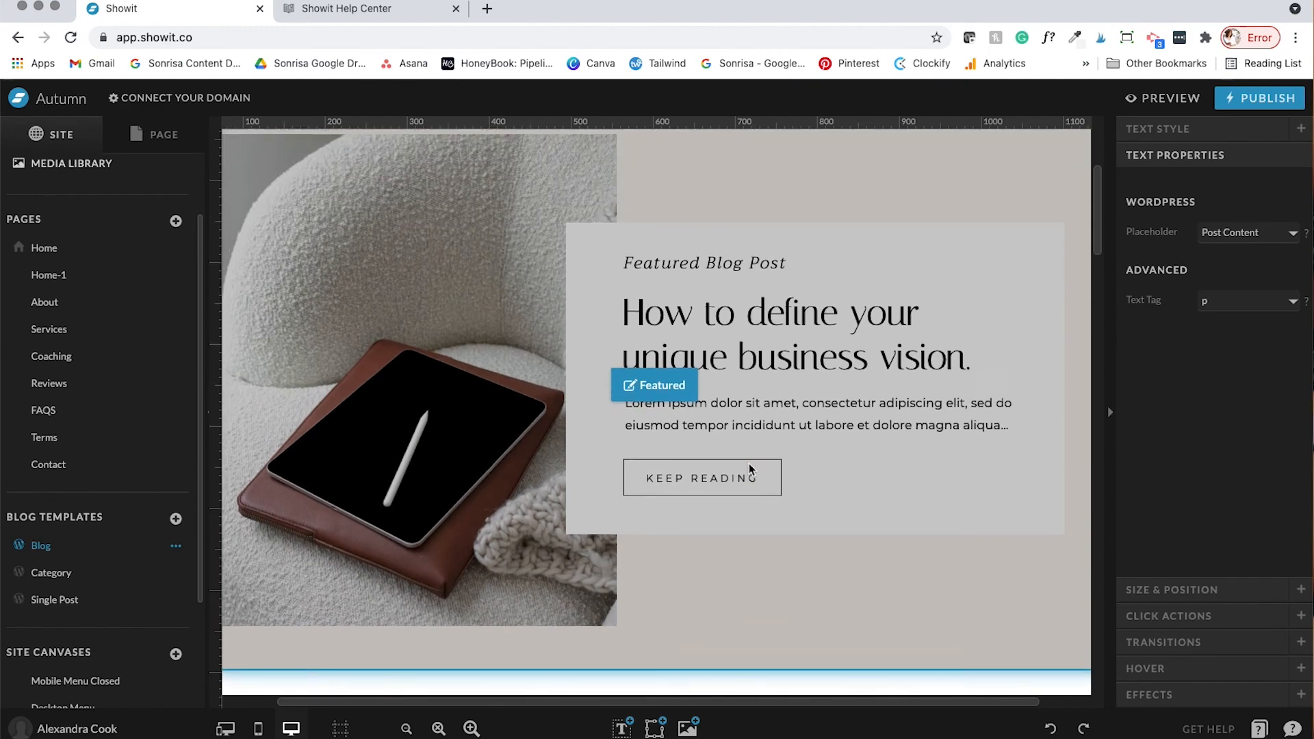
pyautogui.scroll(5, 749, 463)
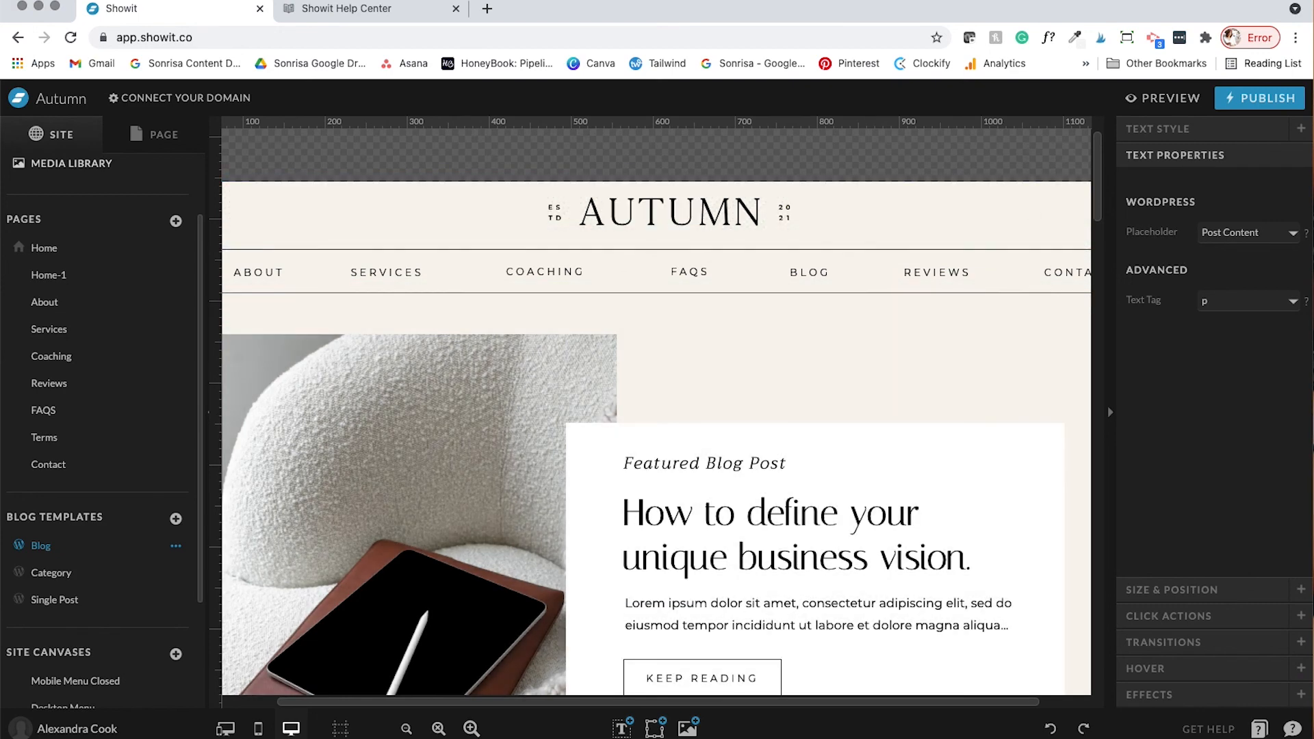
pyautogui.click(1065, 3)
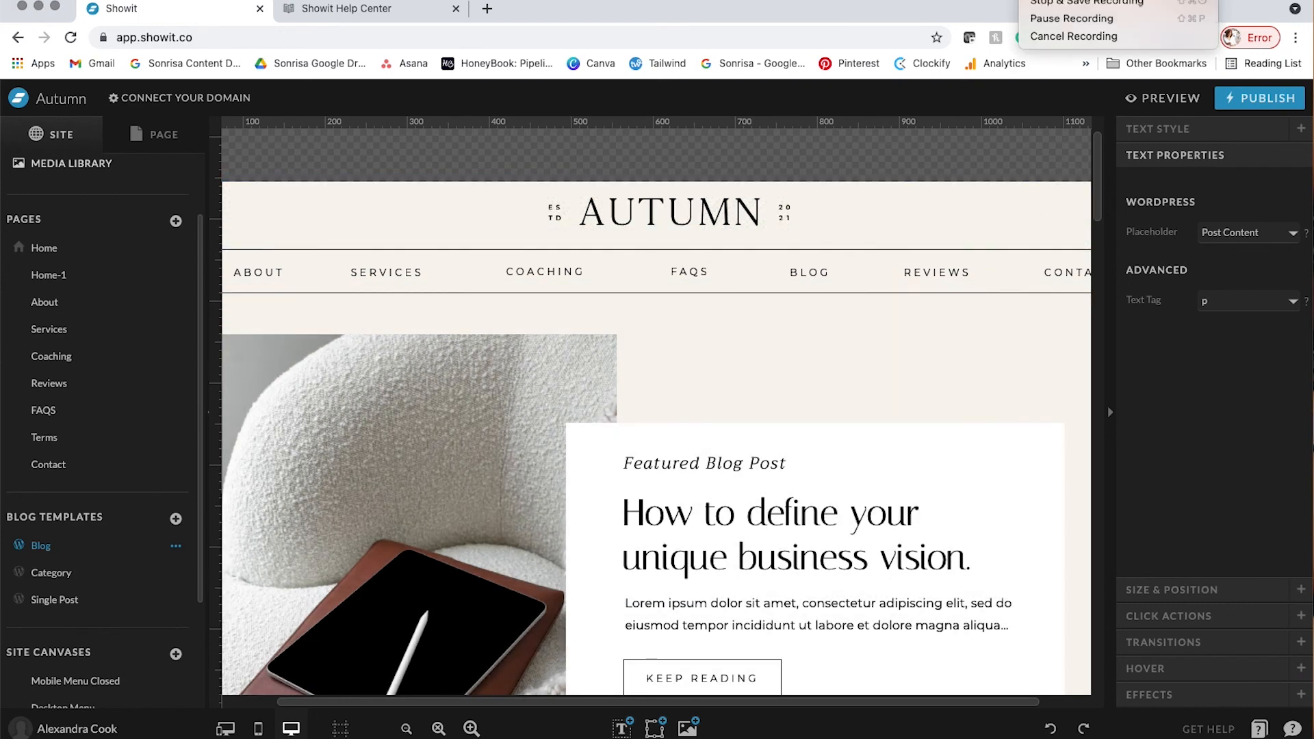